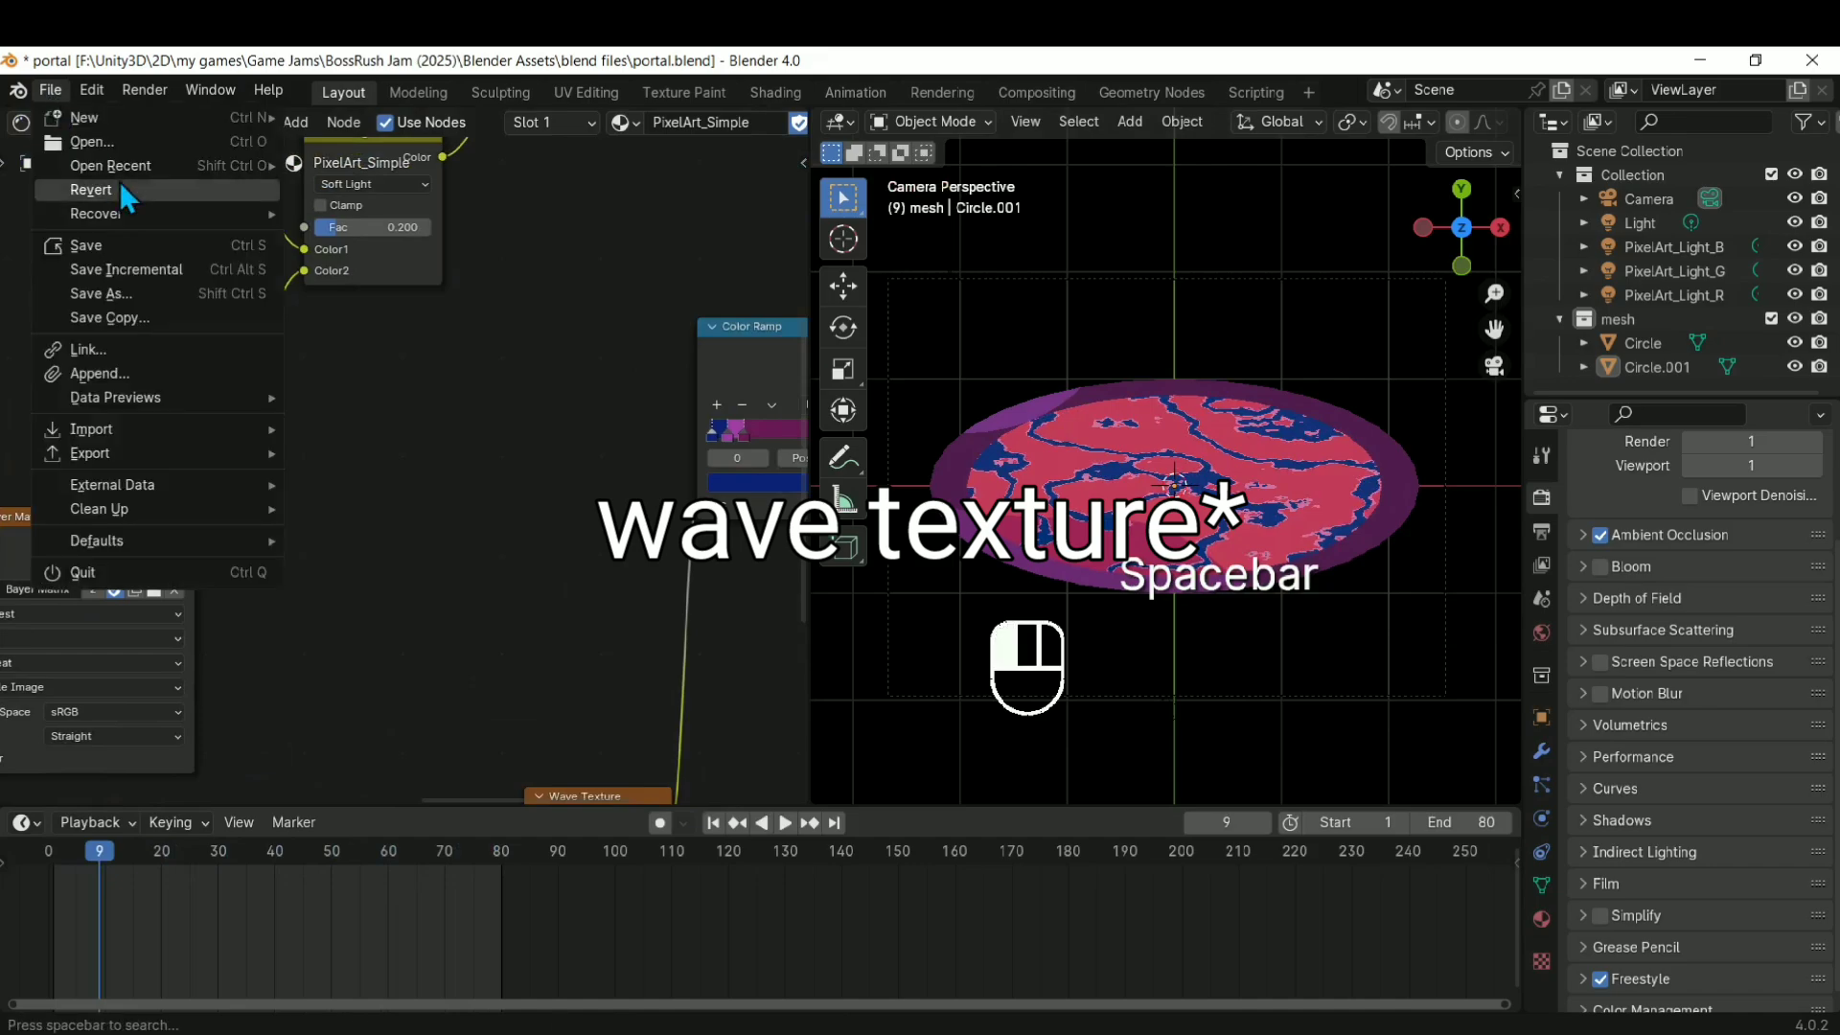
# Start a new file without saving the current portal project, and delete the default cube
pyautogui.moveTo(198, 127)
pyautogui.click(373, 118)
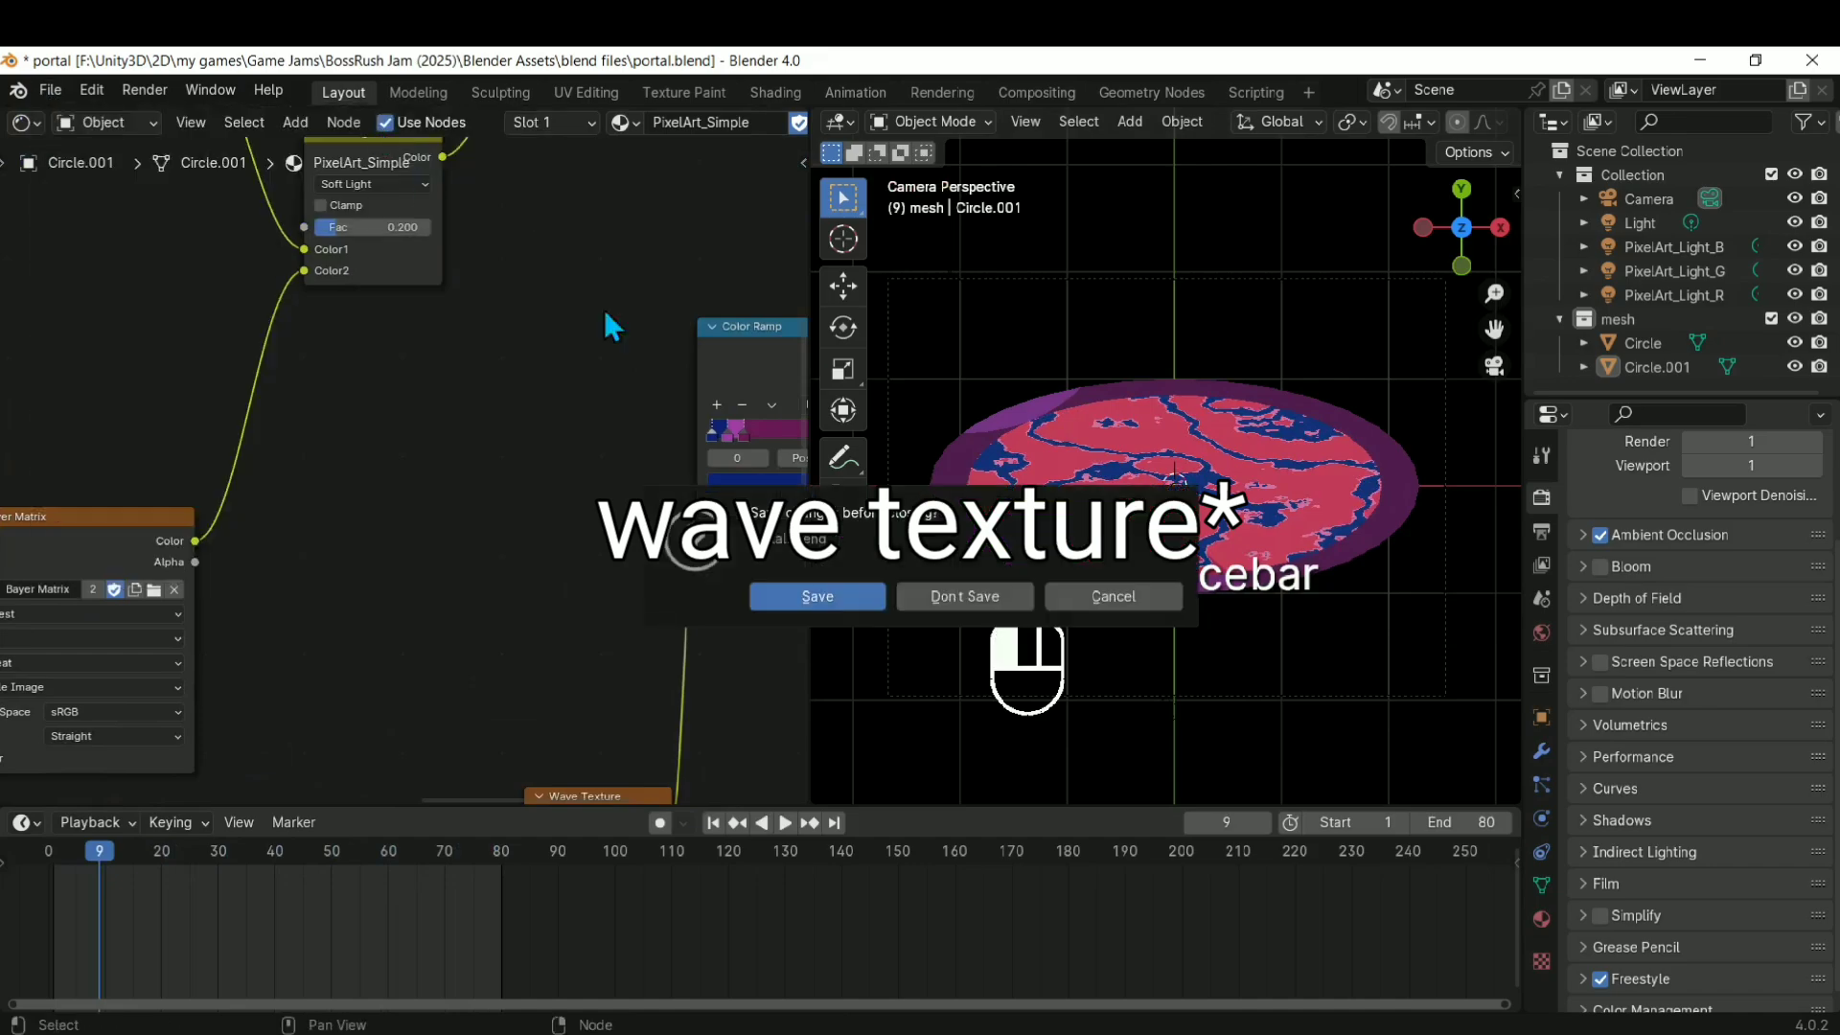
pyautogui.click(953, 598)
pyautogui.press('x')
pyautogui.click(739, 520)
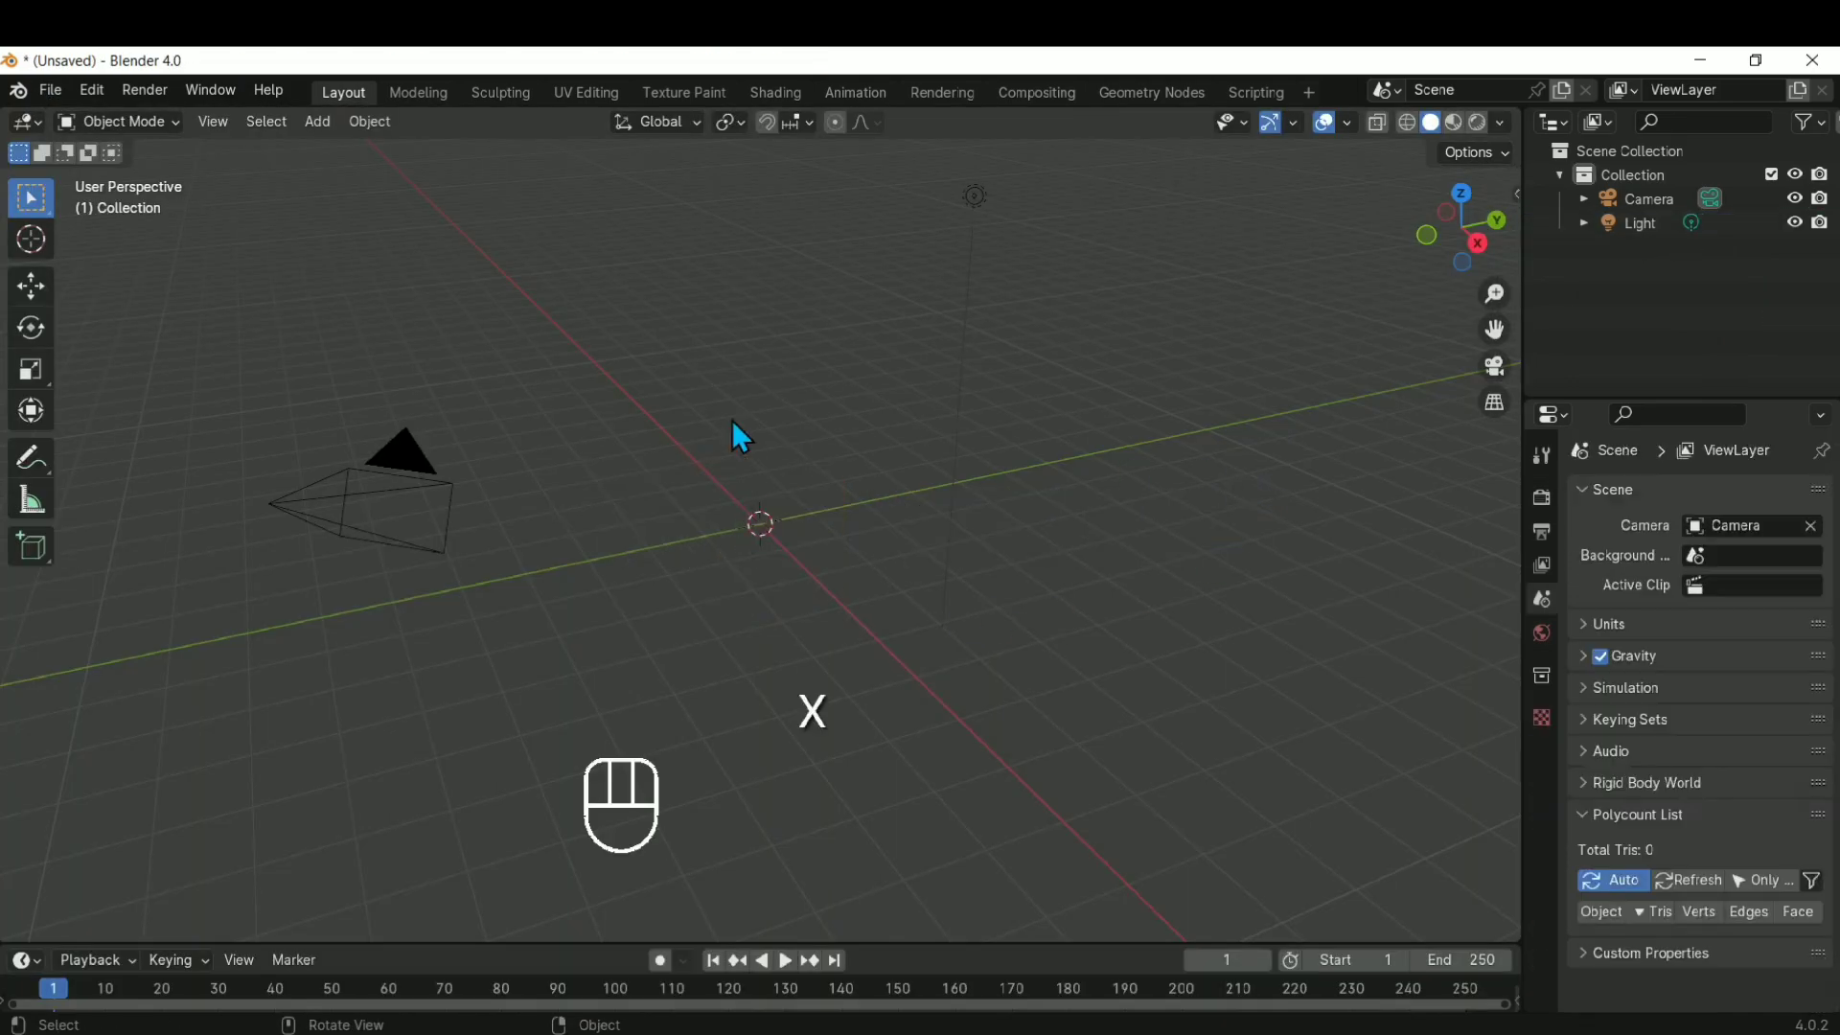
# Add a mesh circle at the world origin
pyautogui.hotkey('shift', 'a')
pyautogui.moveTo(732, 417)
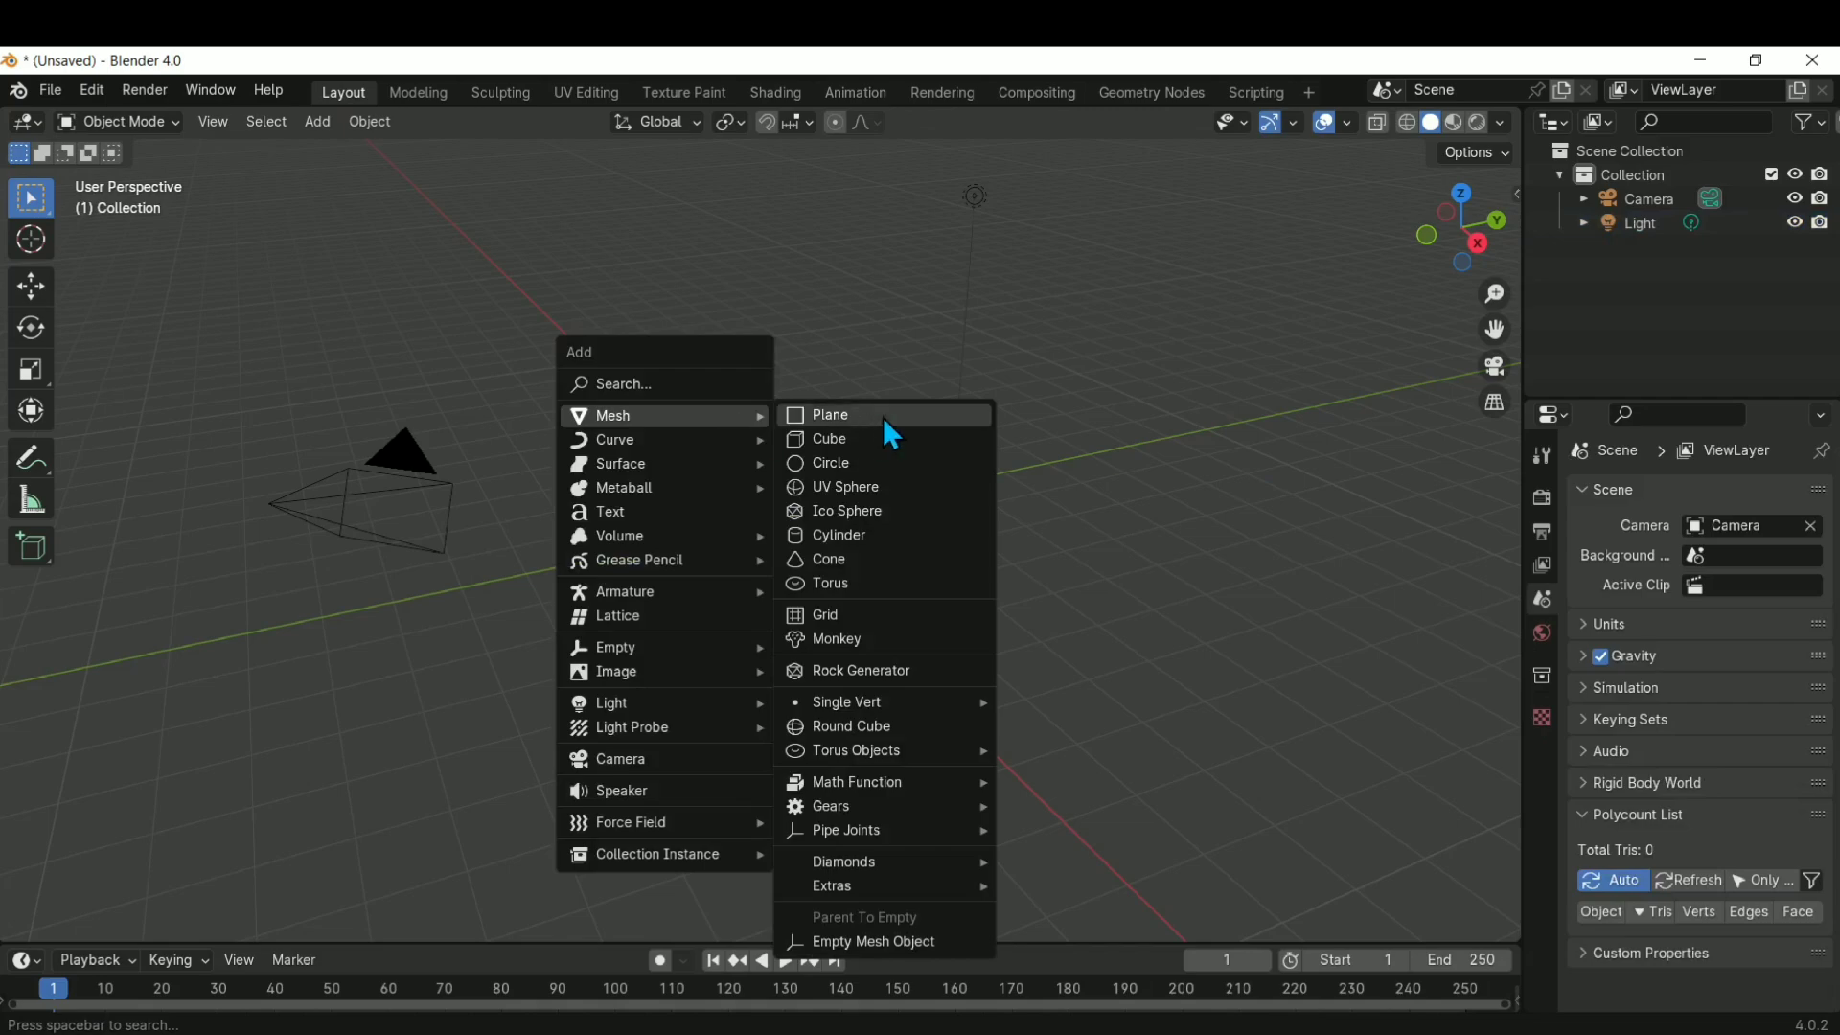
pyautogui.click(882, 473)
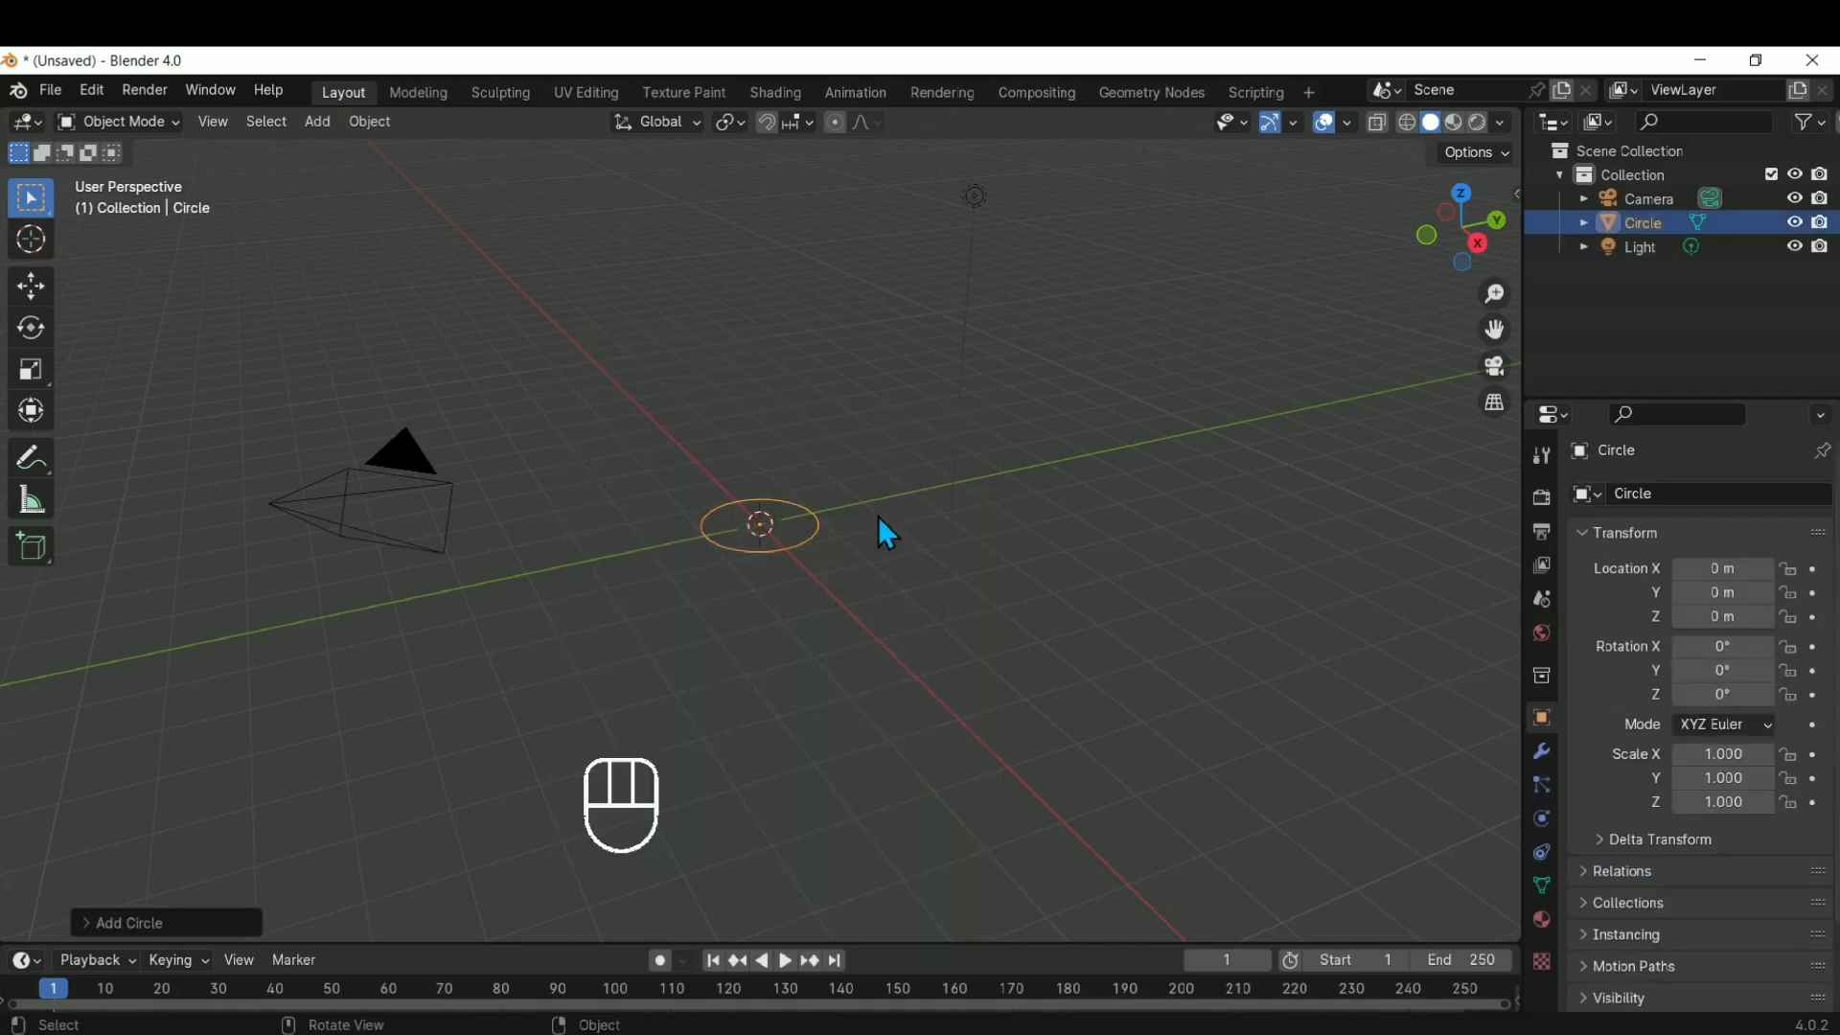
# Stretch the circle along the global X axis by a factor of about 1.62 to form an ellipse
pyautogui.press('KP_7')
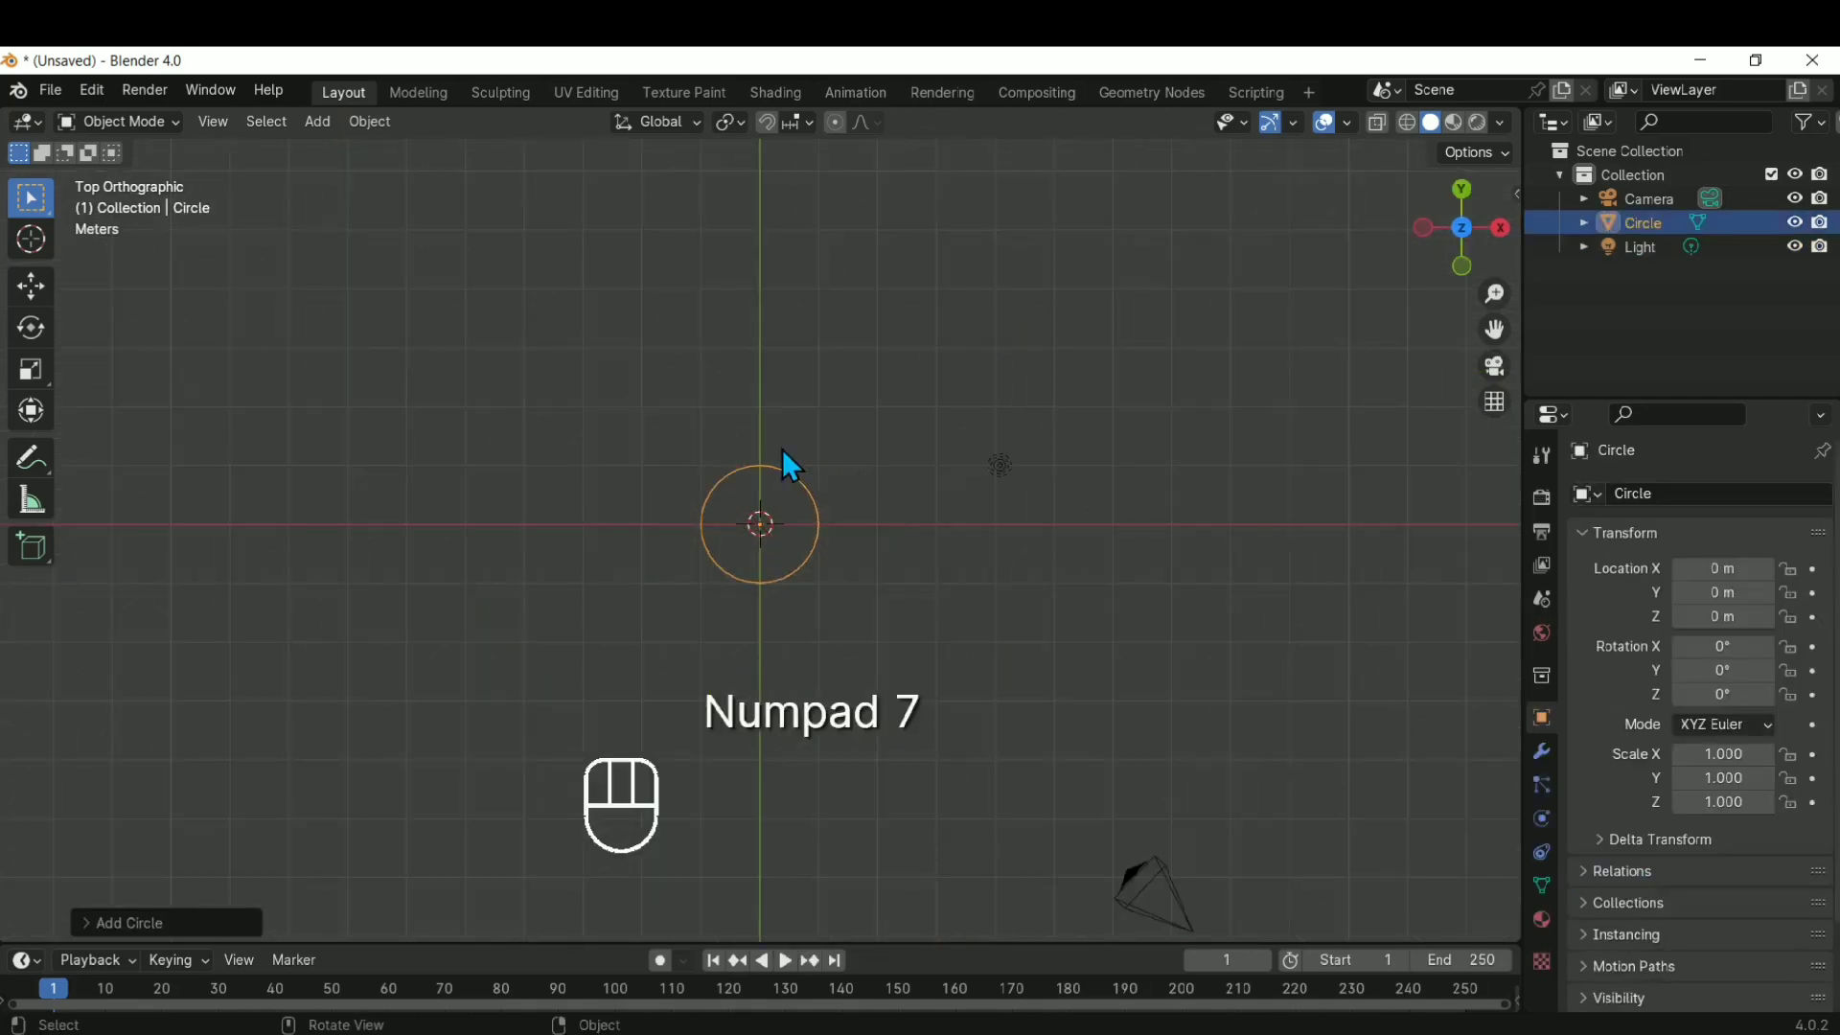
pyautogui.scroll(5, 774, 471)
pyautogui.moveTo(773, 472); pyautogui.dragTo(775, 470, button='middle')
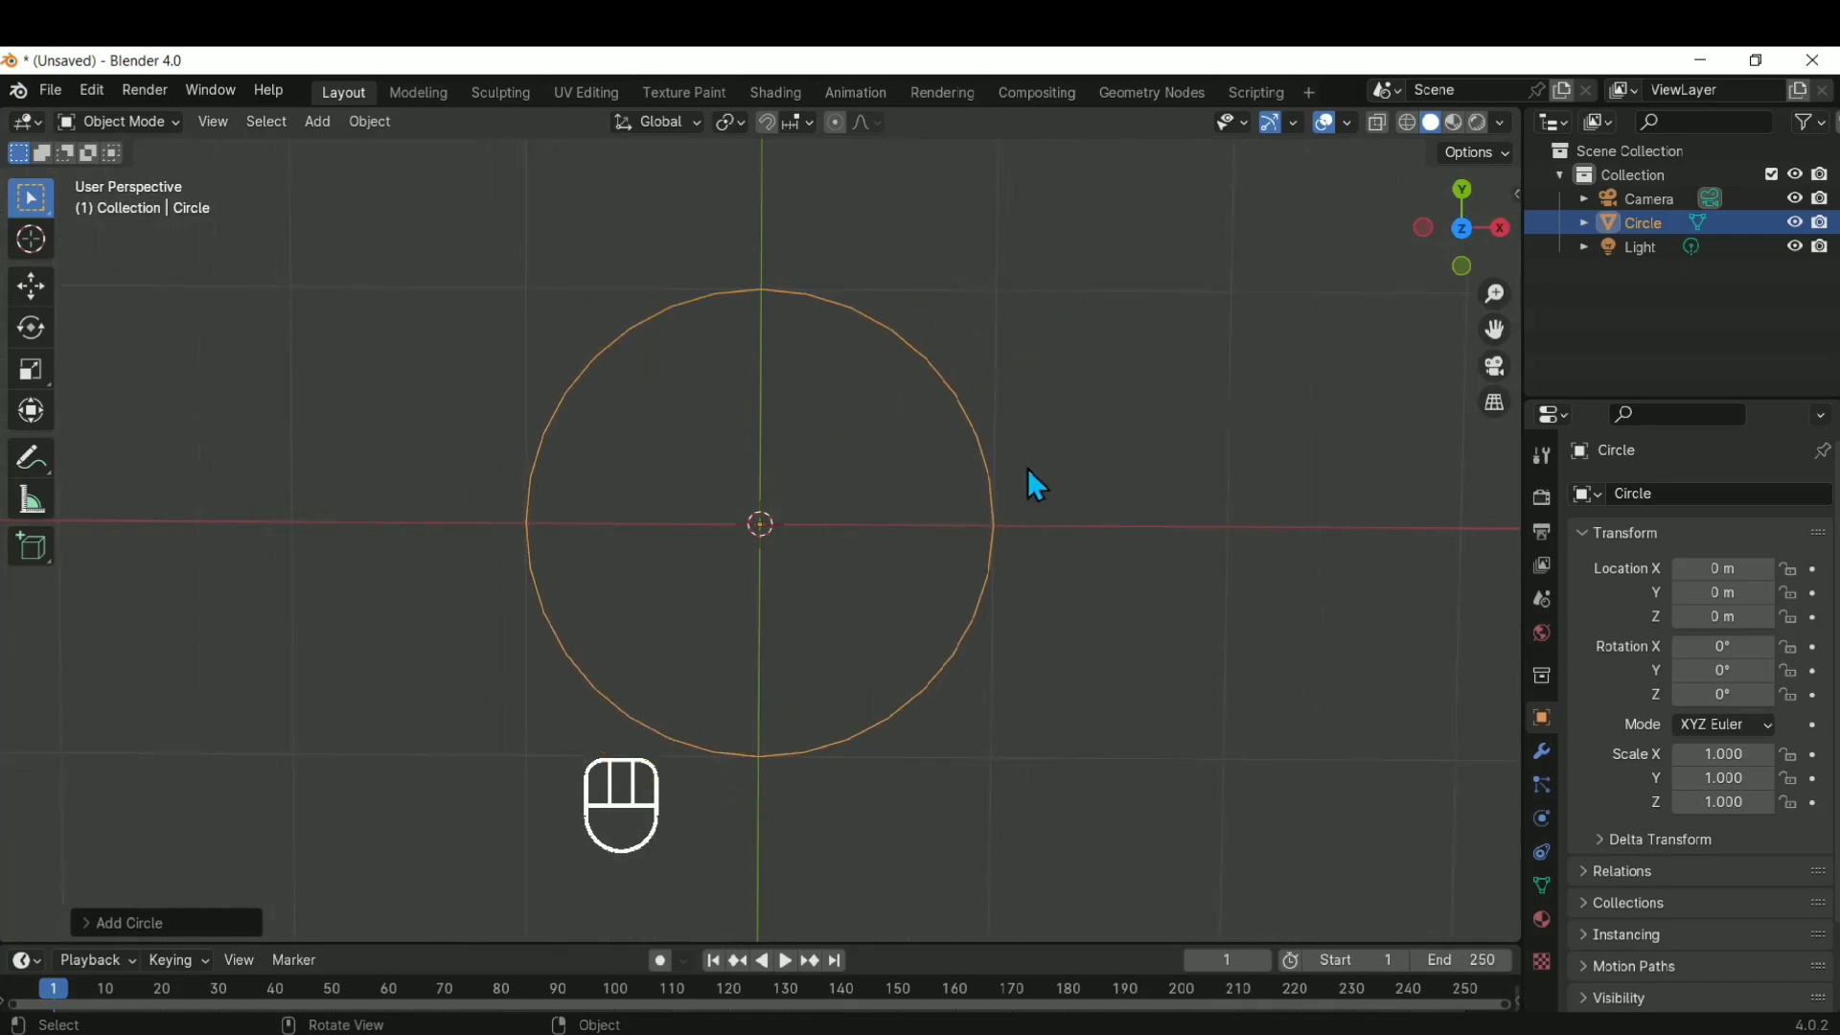
pyautogui.press('s')
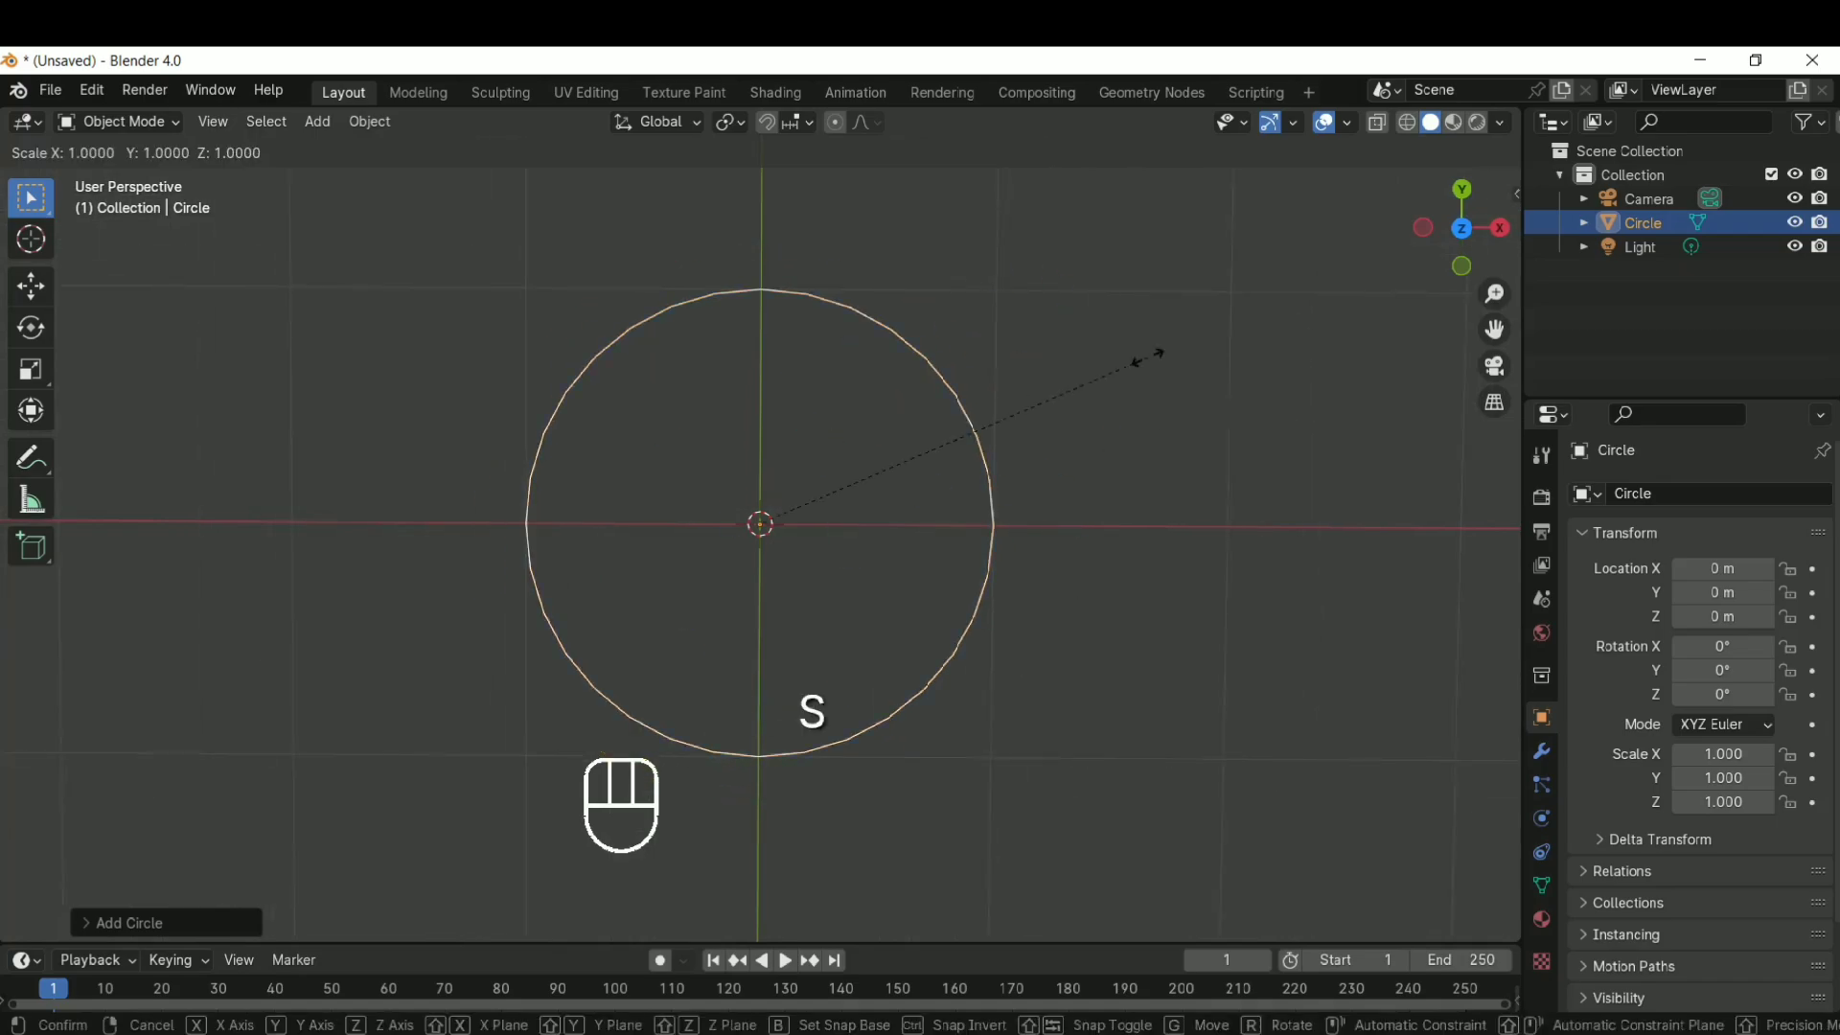
pyautogui.press('x')
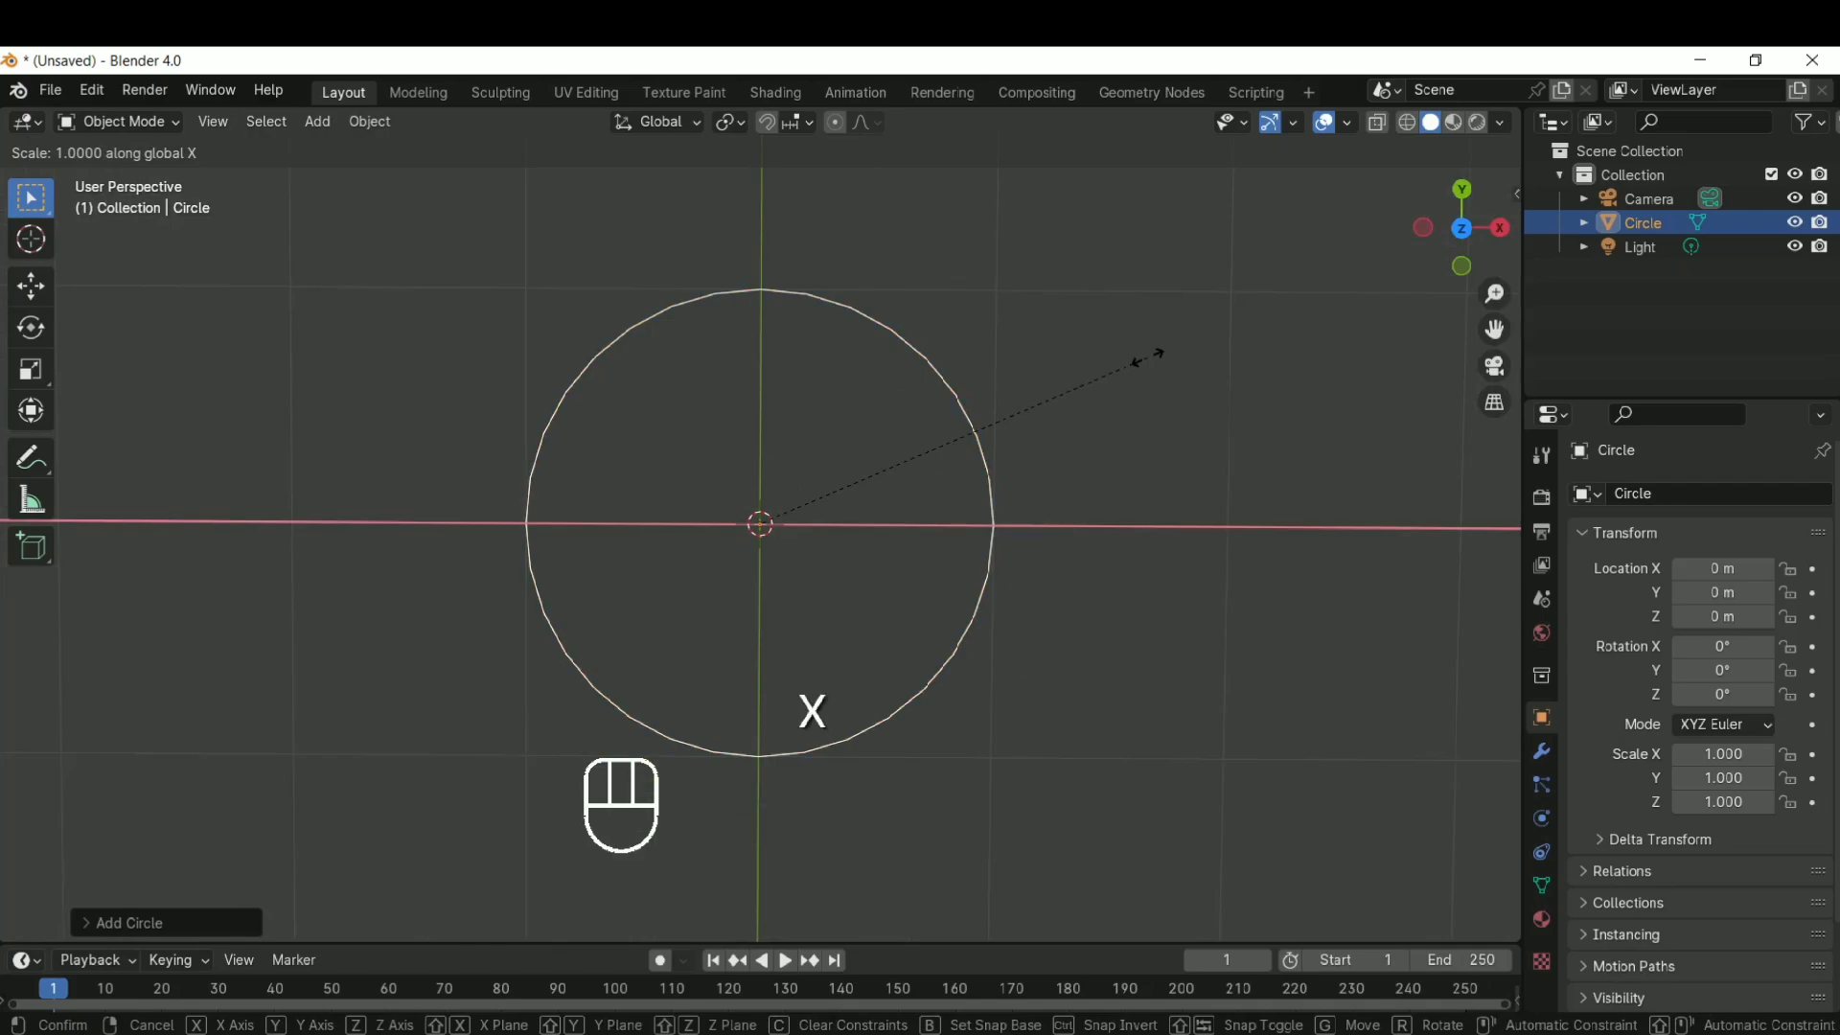
pyautogui.click(1425, 361)
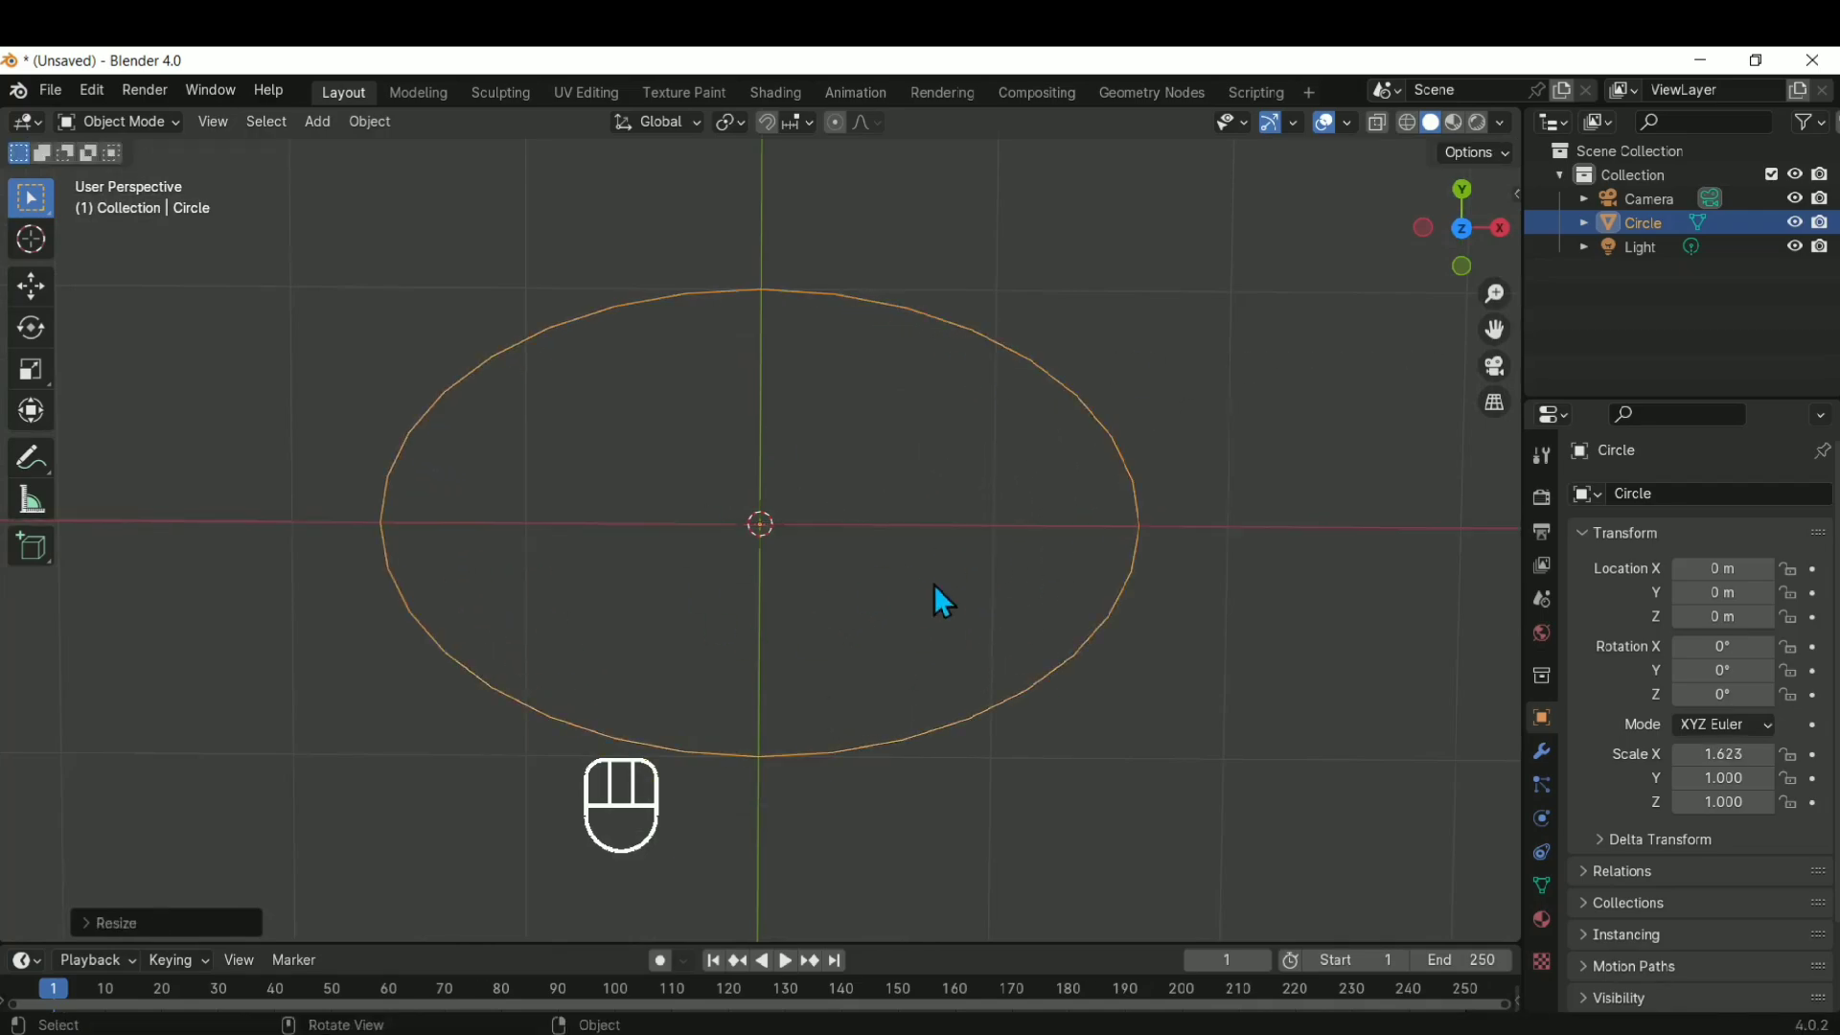
pyautogui.press('KP_7')
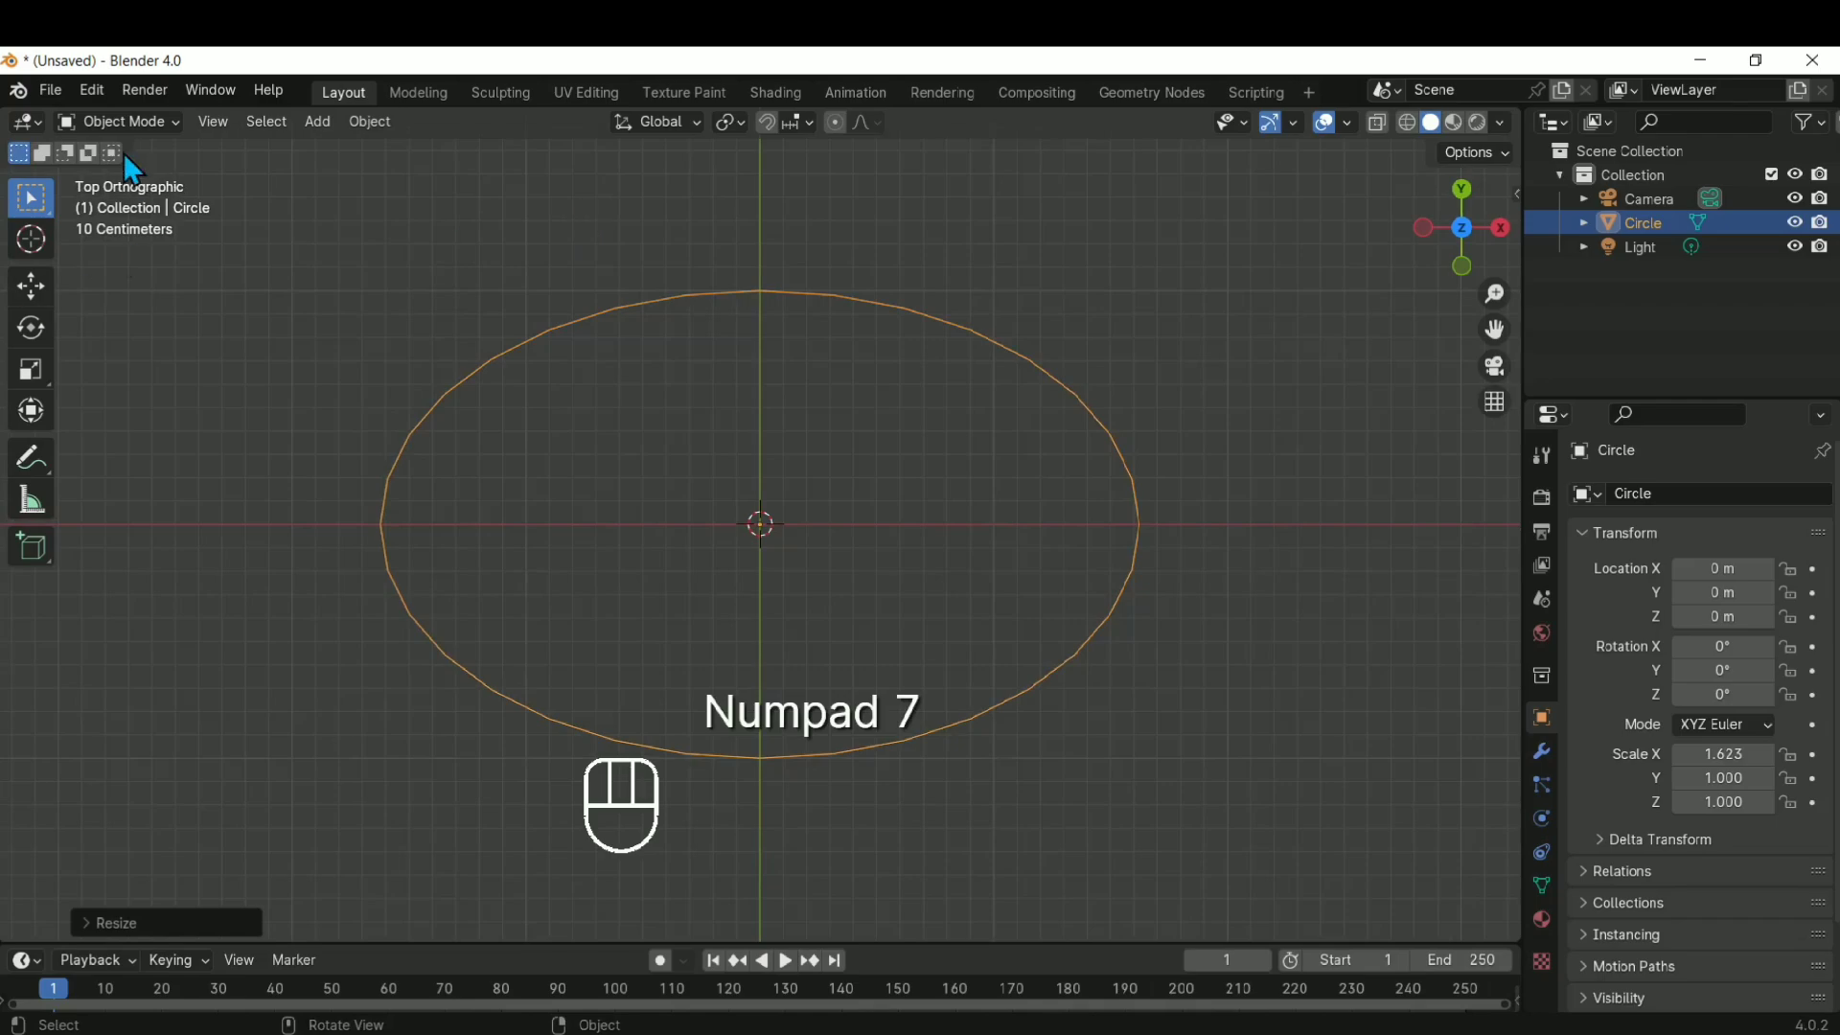
# In Edit Mode, extrude the ellipse outline and scale the new loop inward to about 0.82, forming a flat ring
pyautogui.press('Tab')
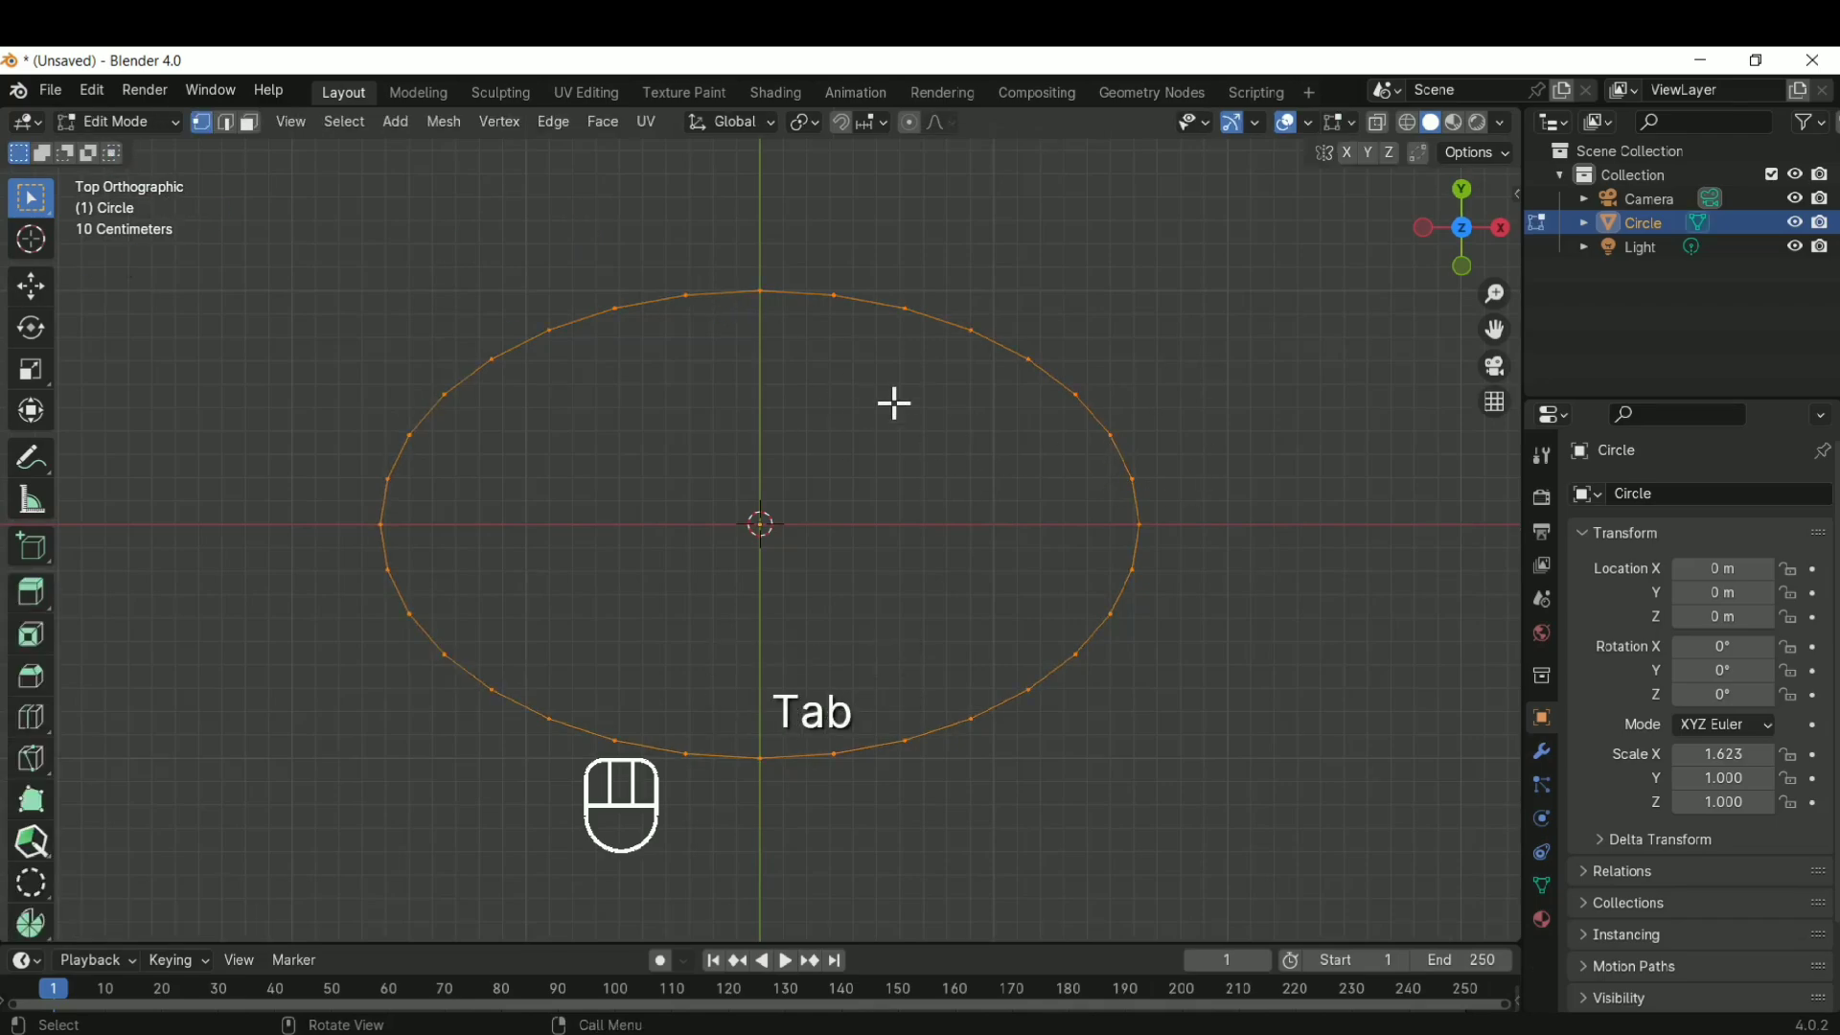
pyautogui.press('e')
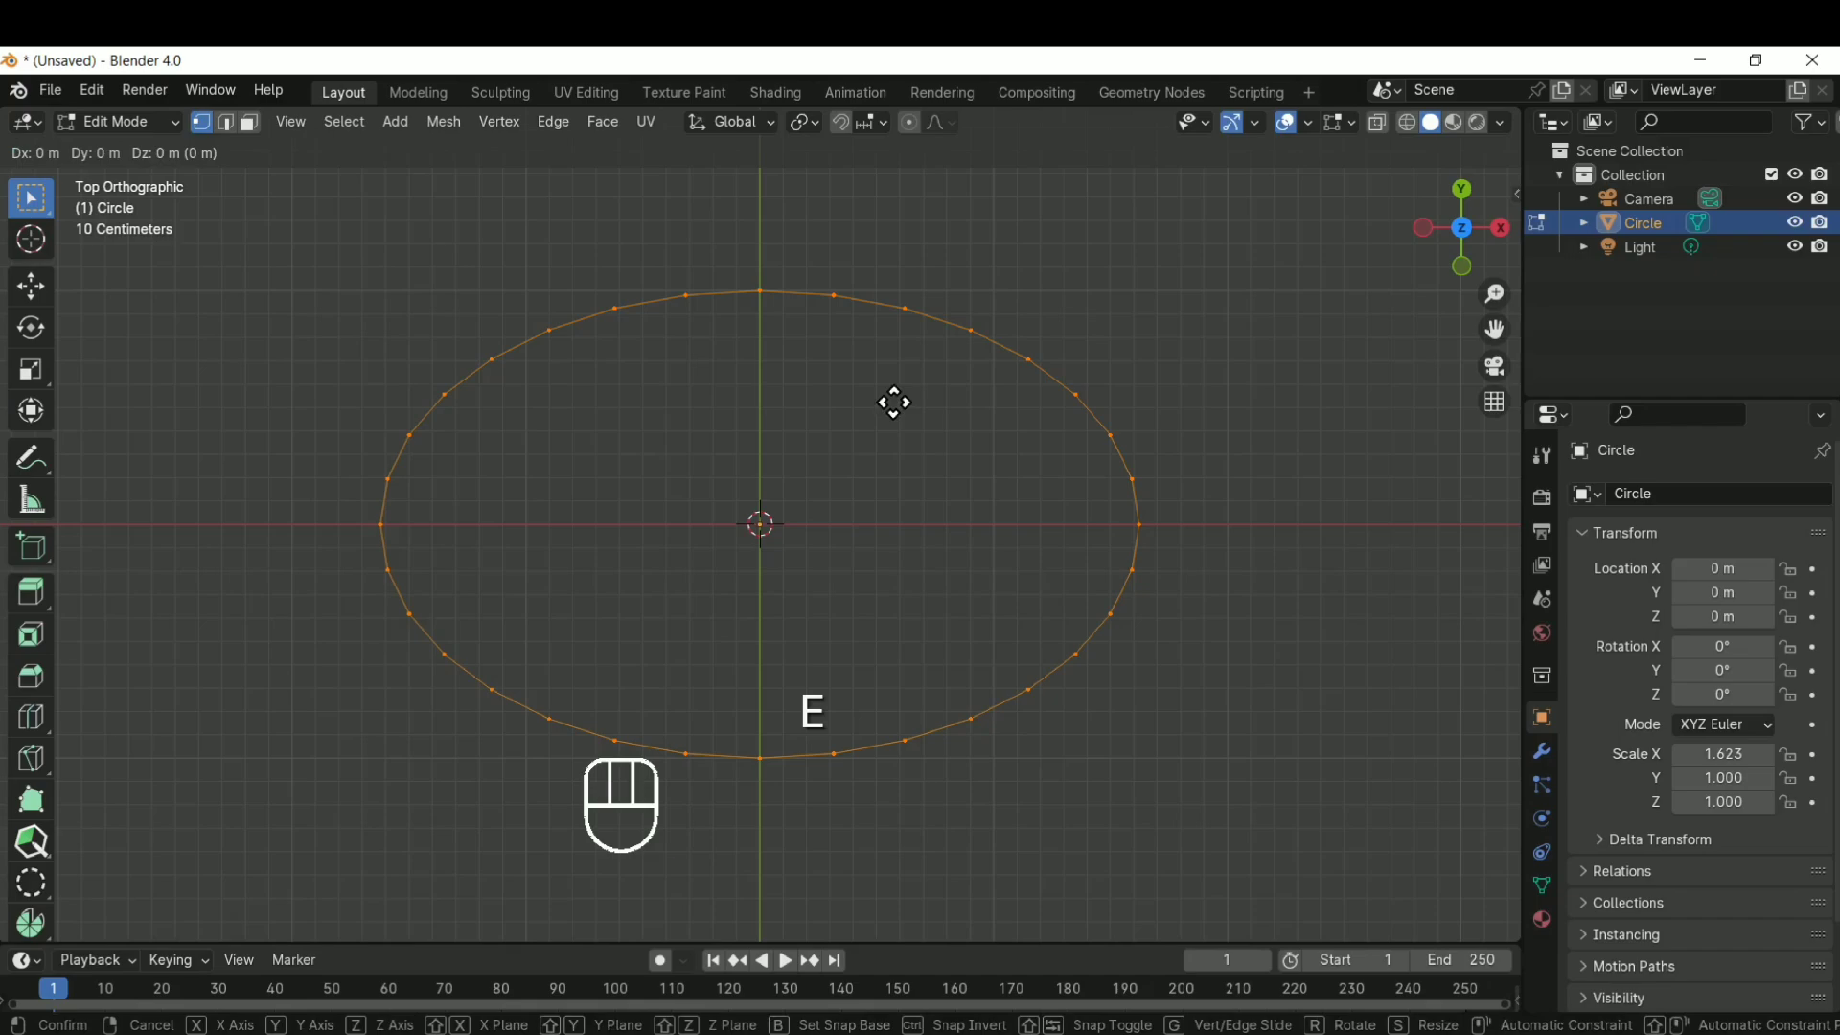
pyautogui.click(894, 403)
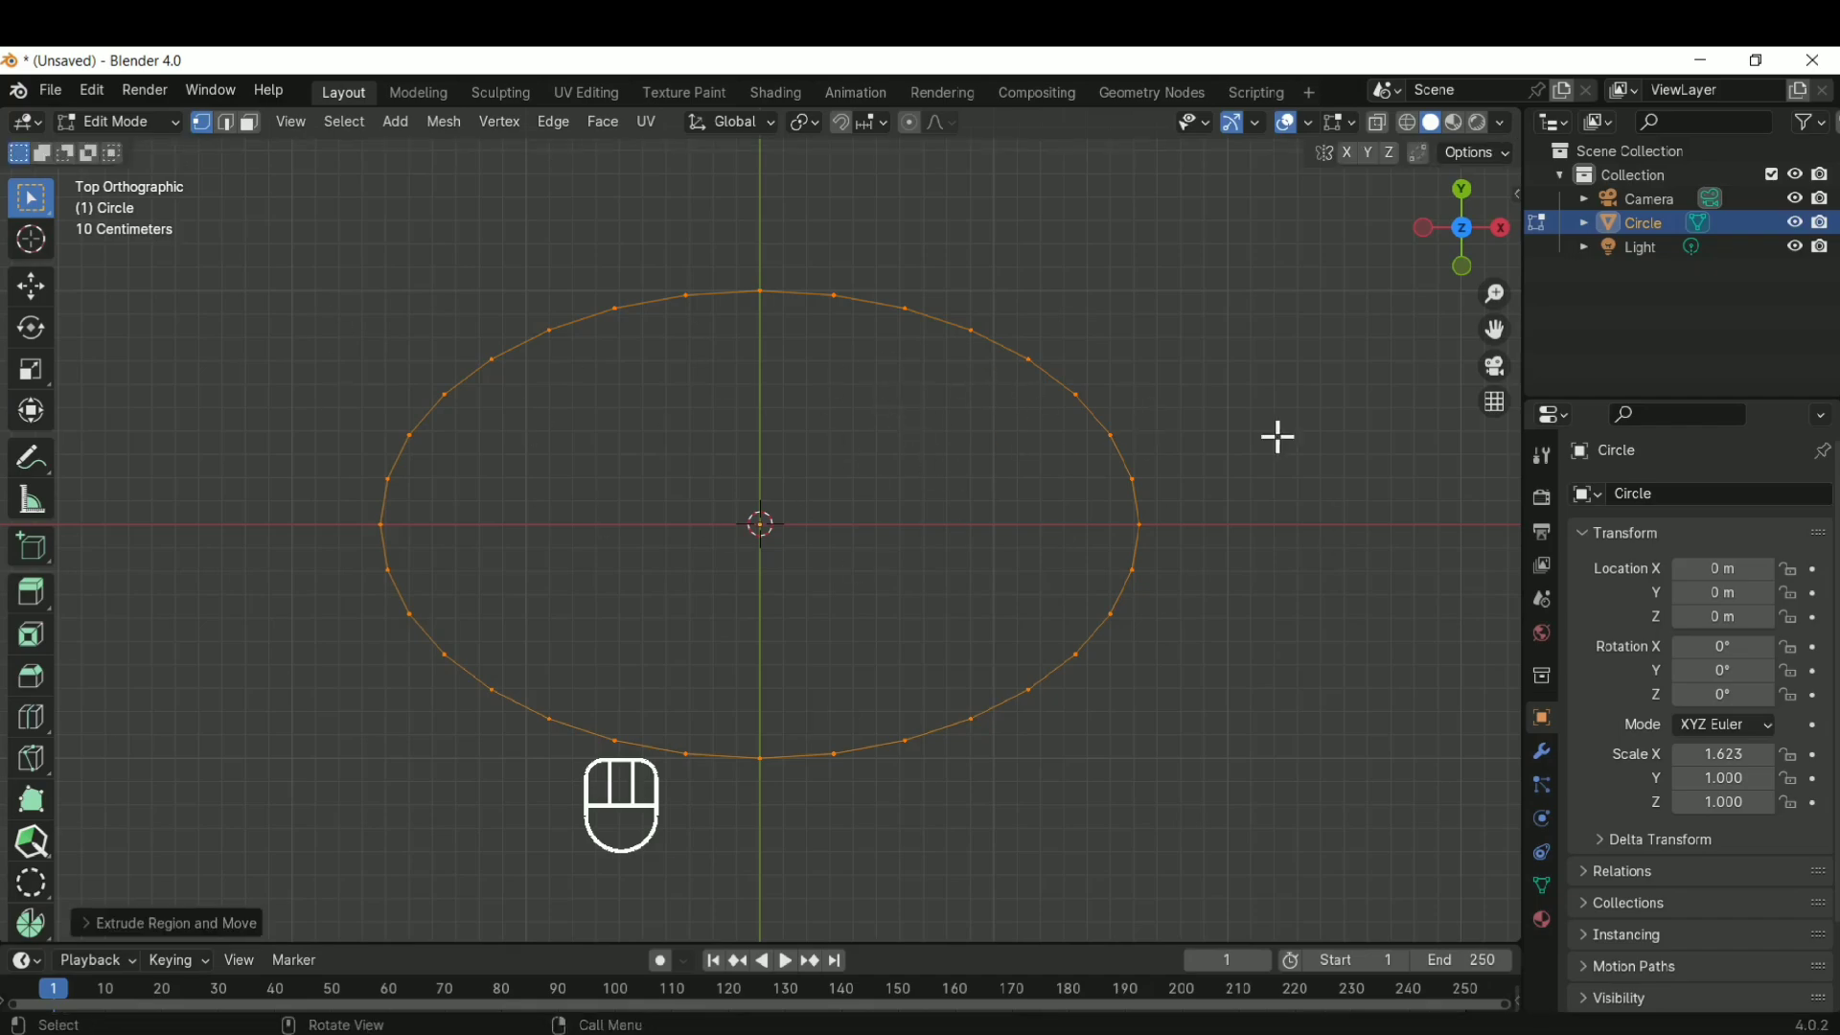
pyautogui.press('g')
pyautogui.rightClick(986, 569)
pyautogui.press('s')
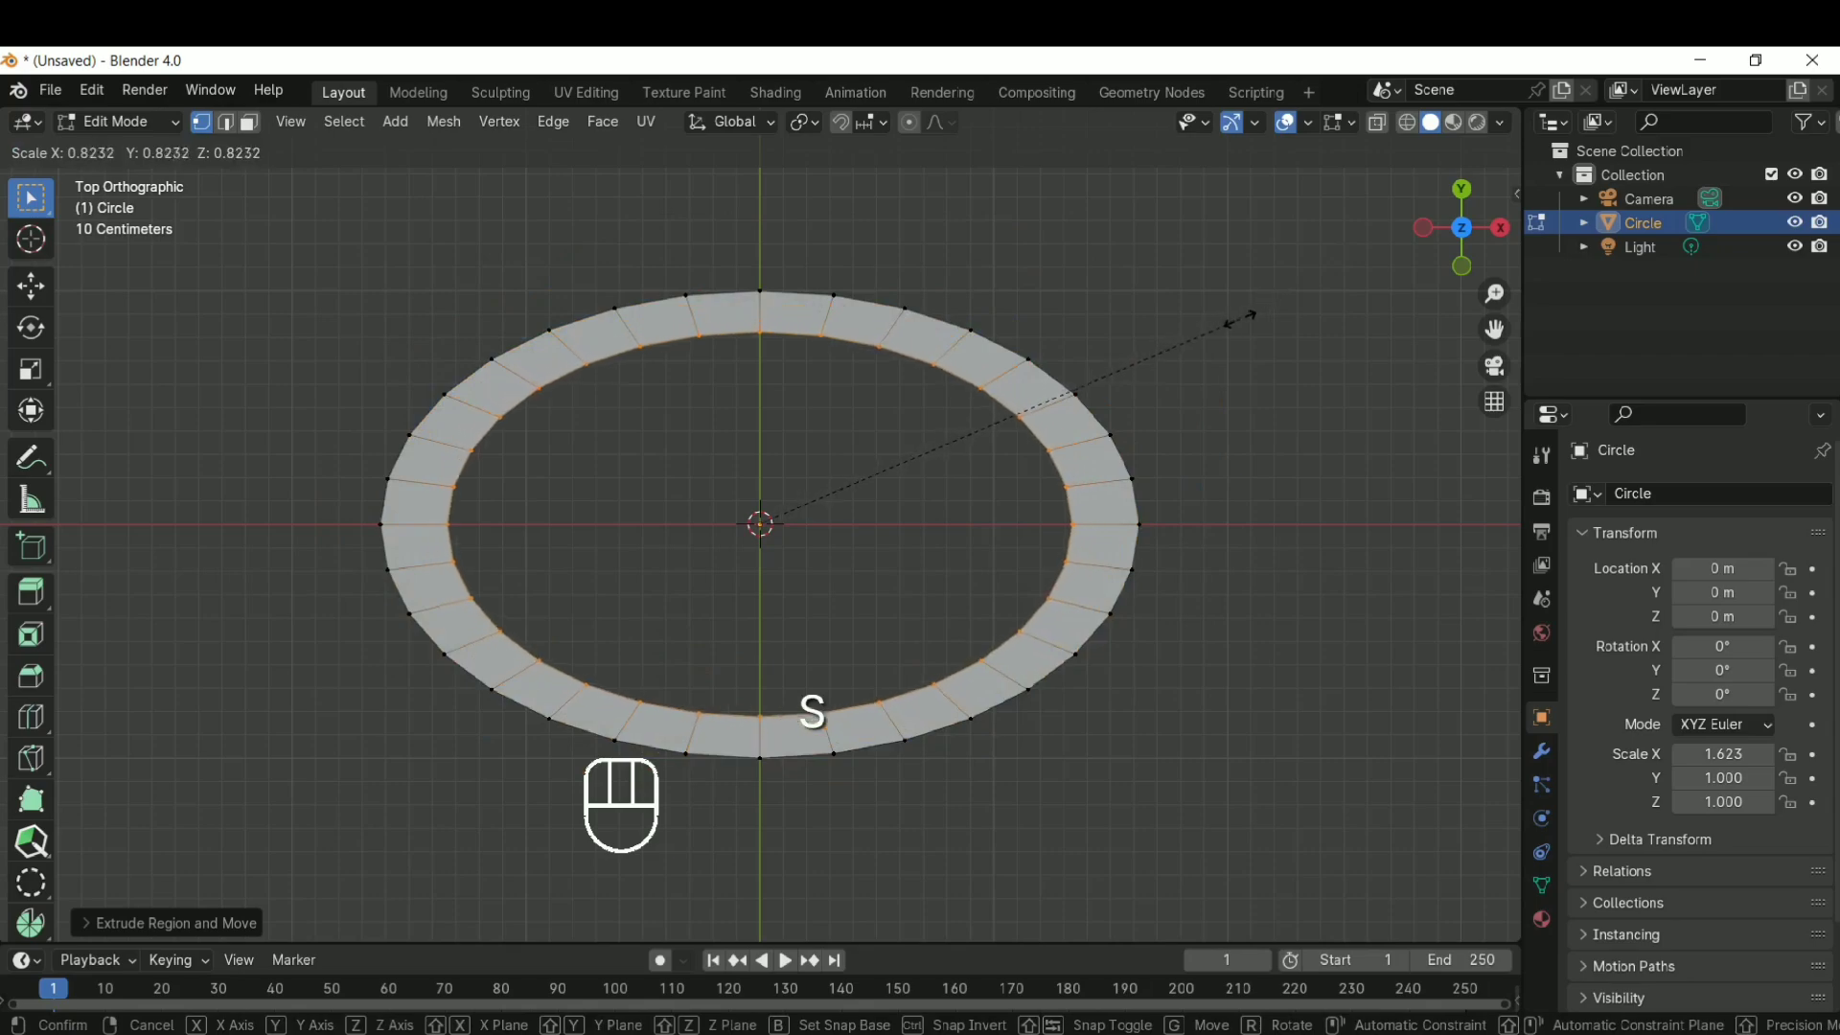
pyautogui.click(1261, 365)
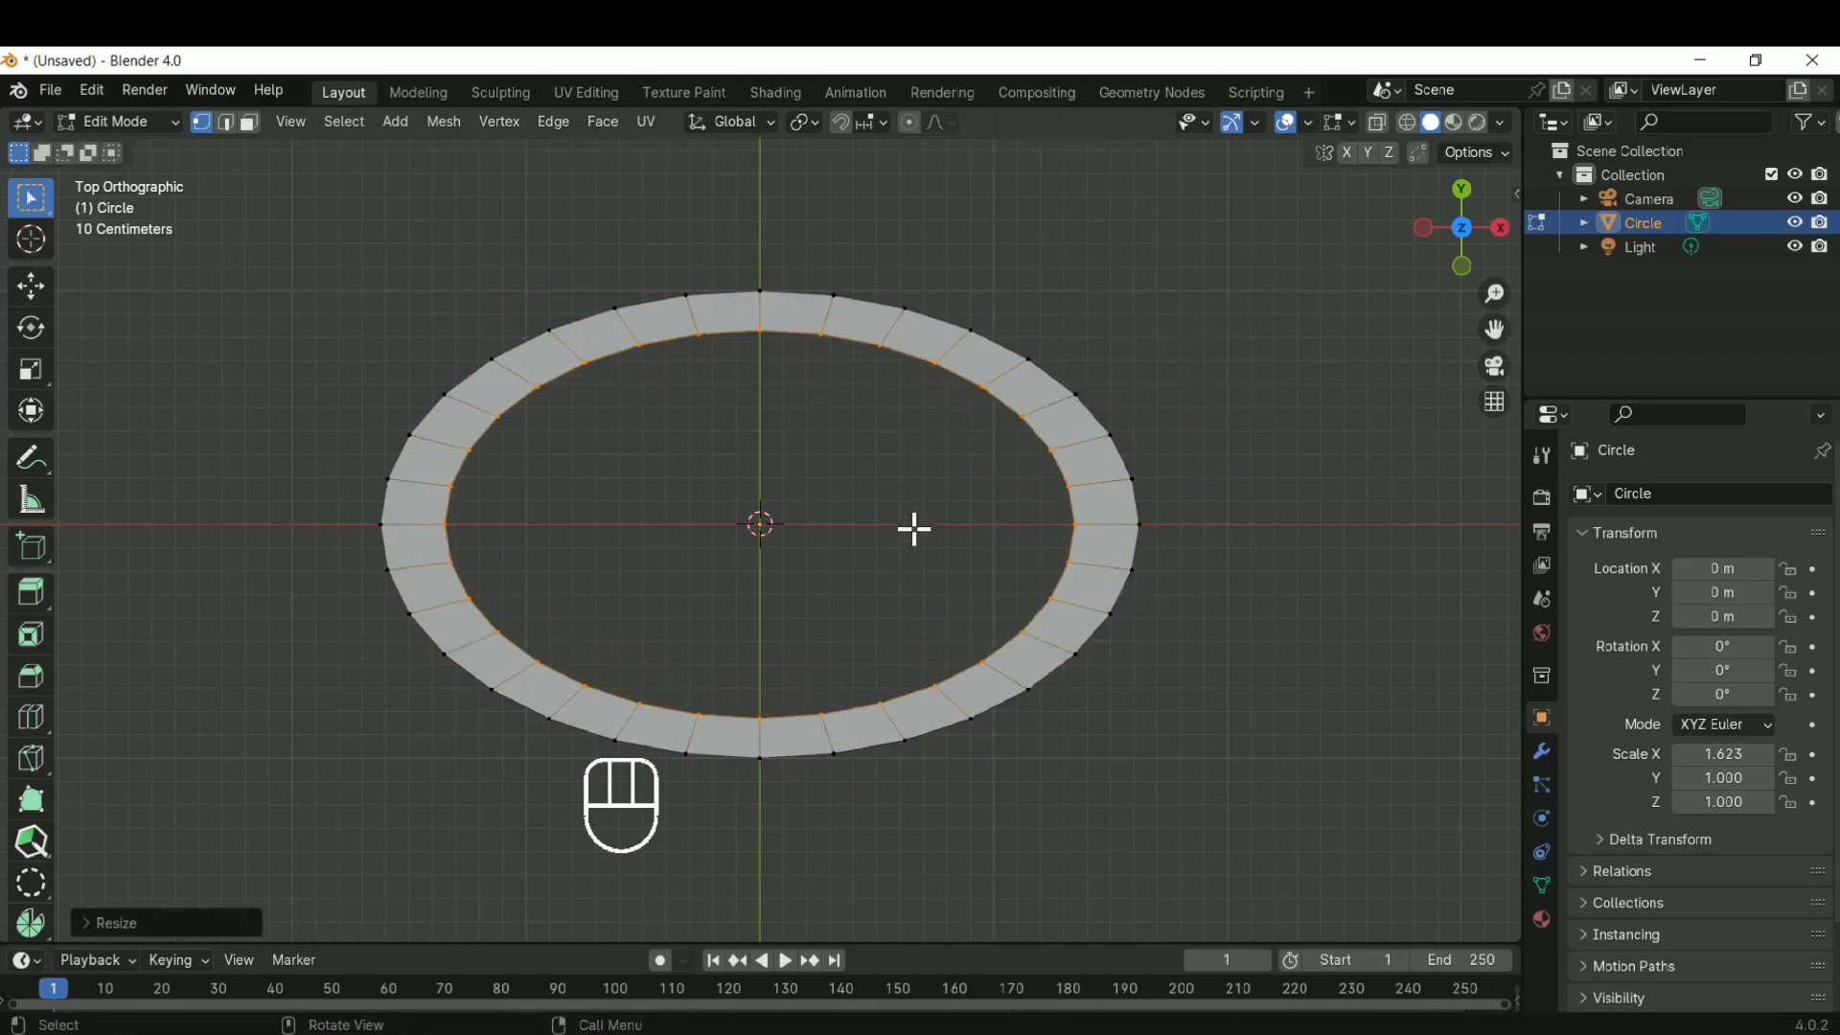
# Fill the ring's inner loop with a face, separate that face into its own object, and return to Object Mode
pyautogui.press('f')
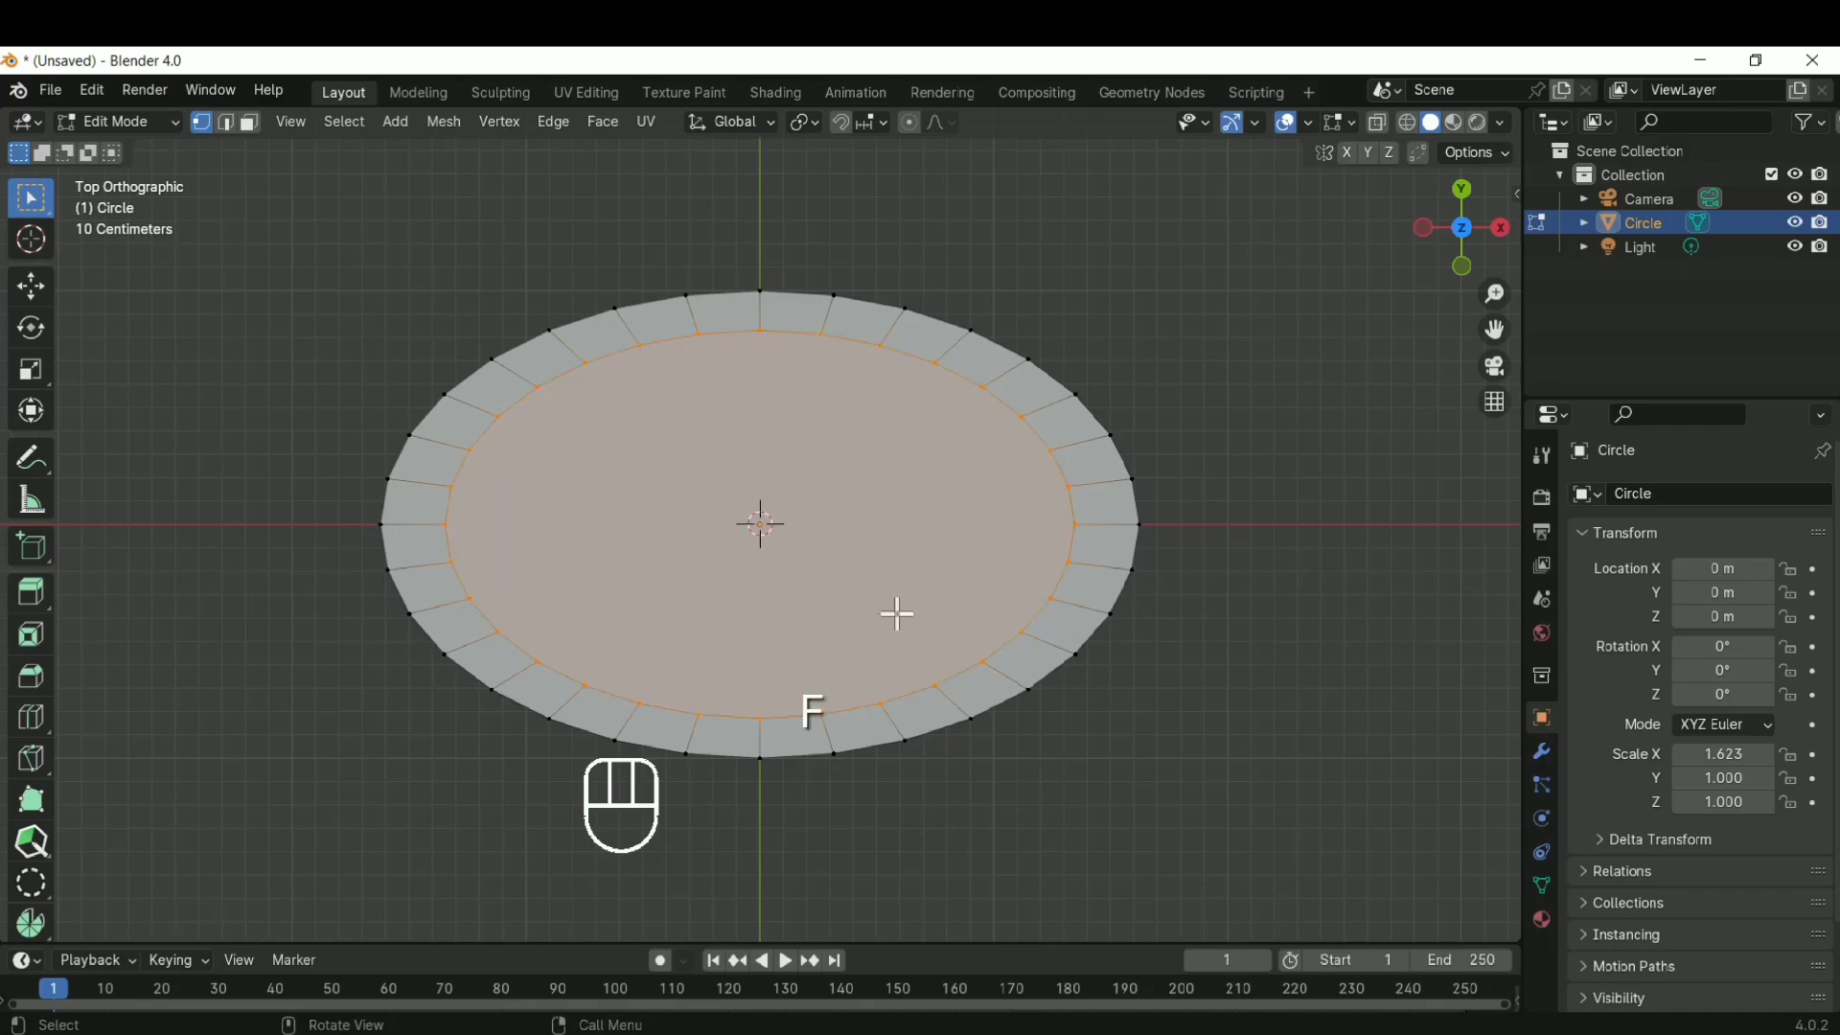
pyautogui.click(1189, 556)
pyautogui.press('3')
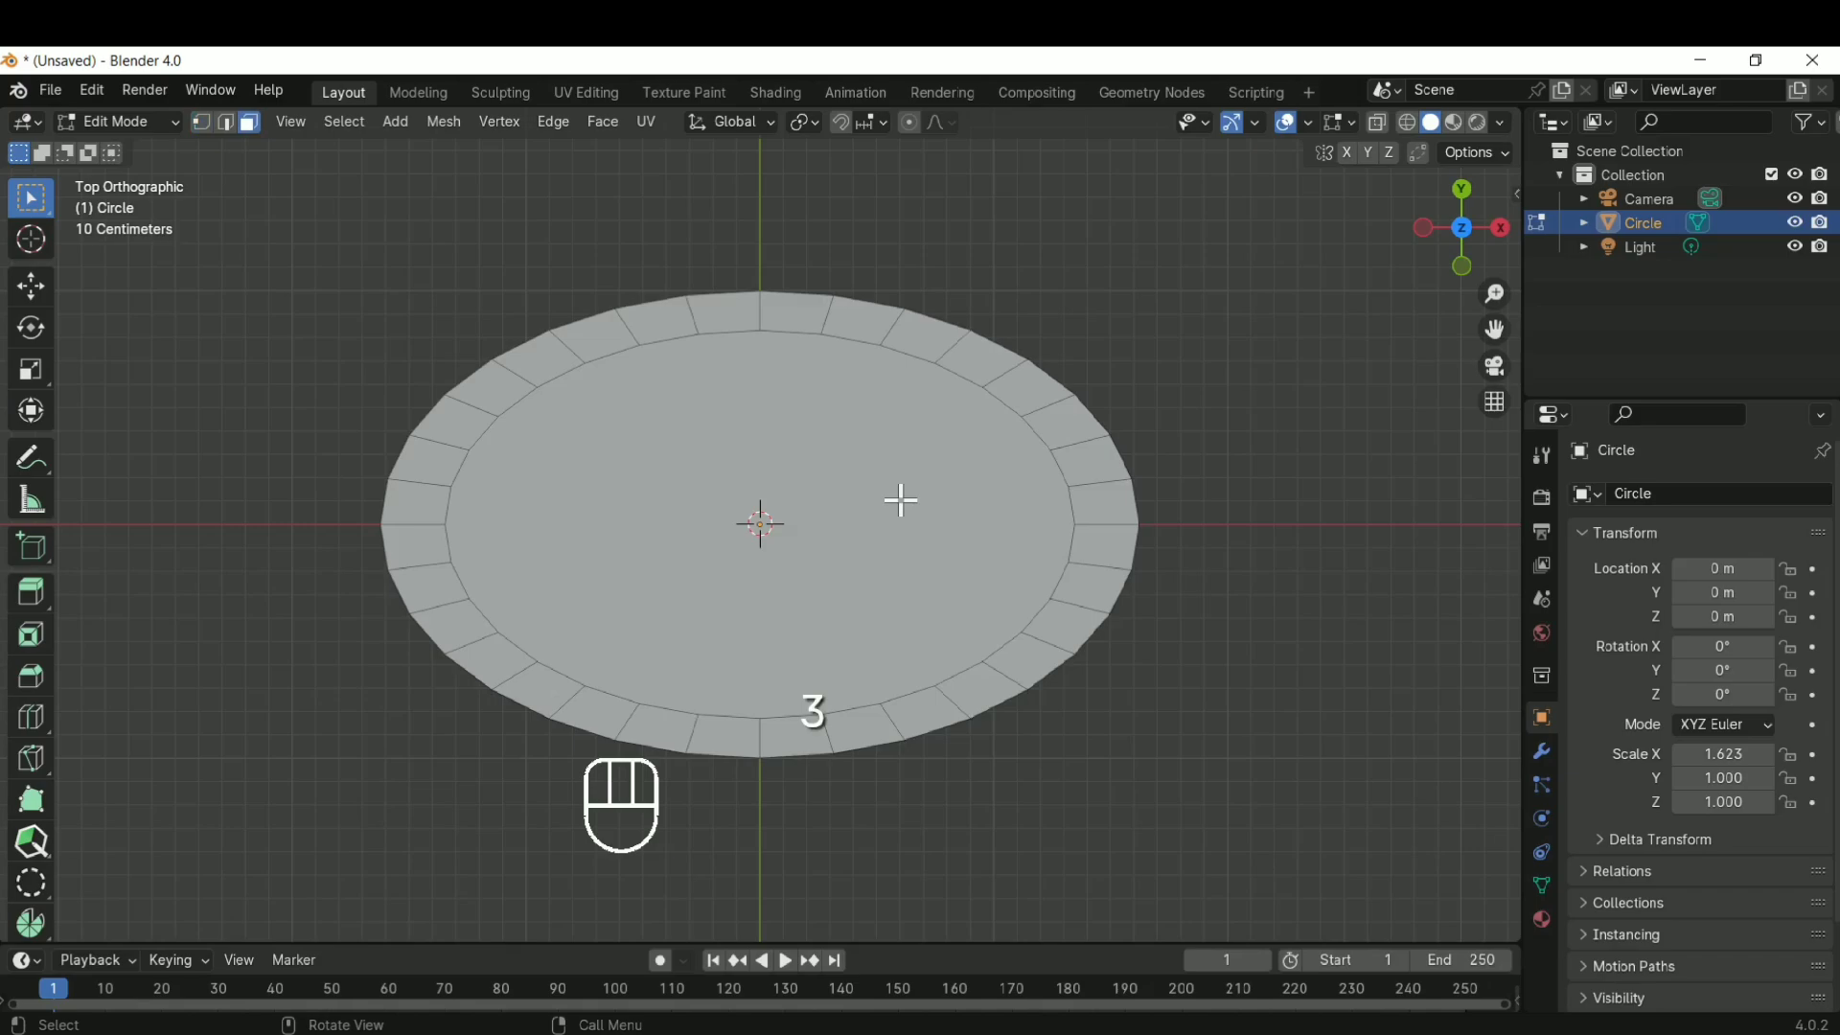
pyautogui.click(901, 499)
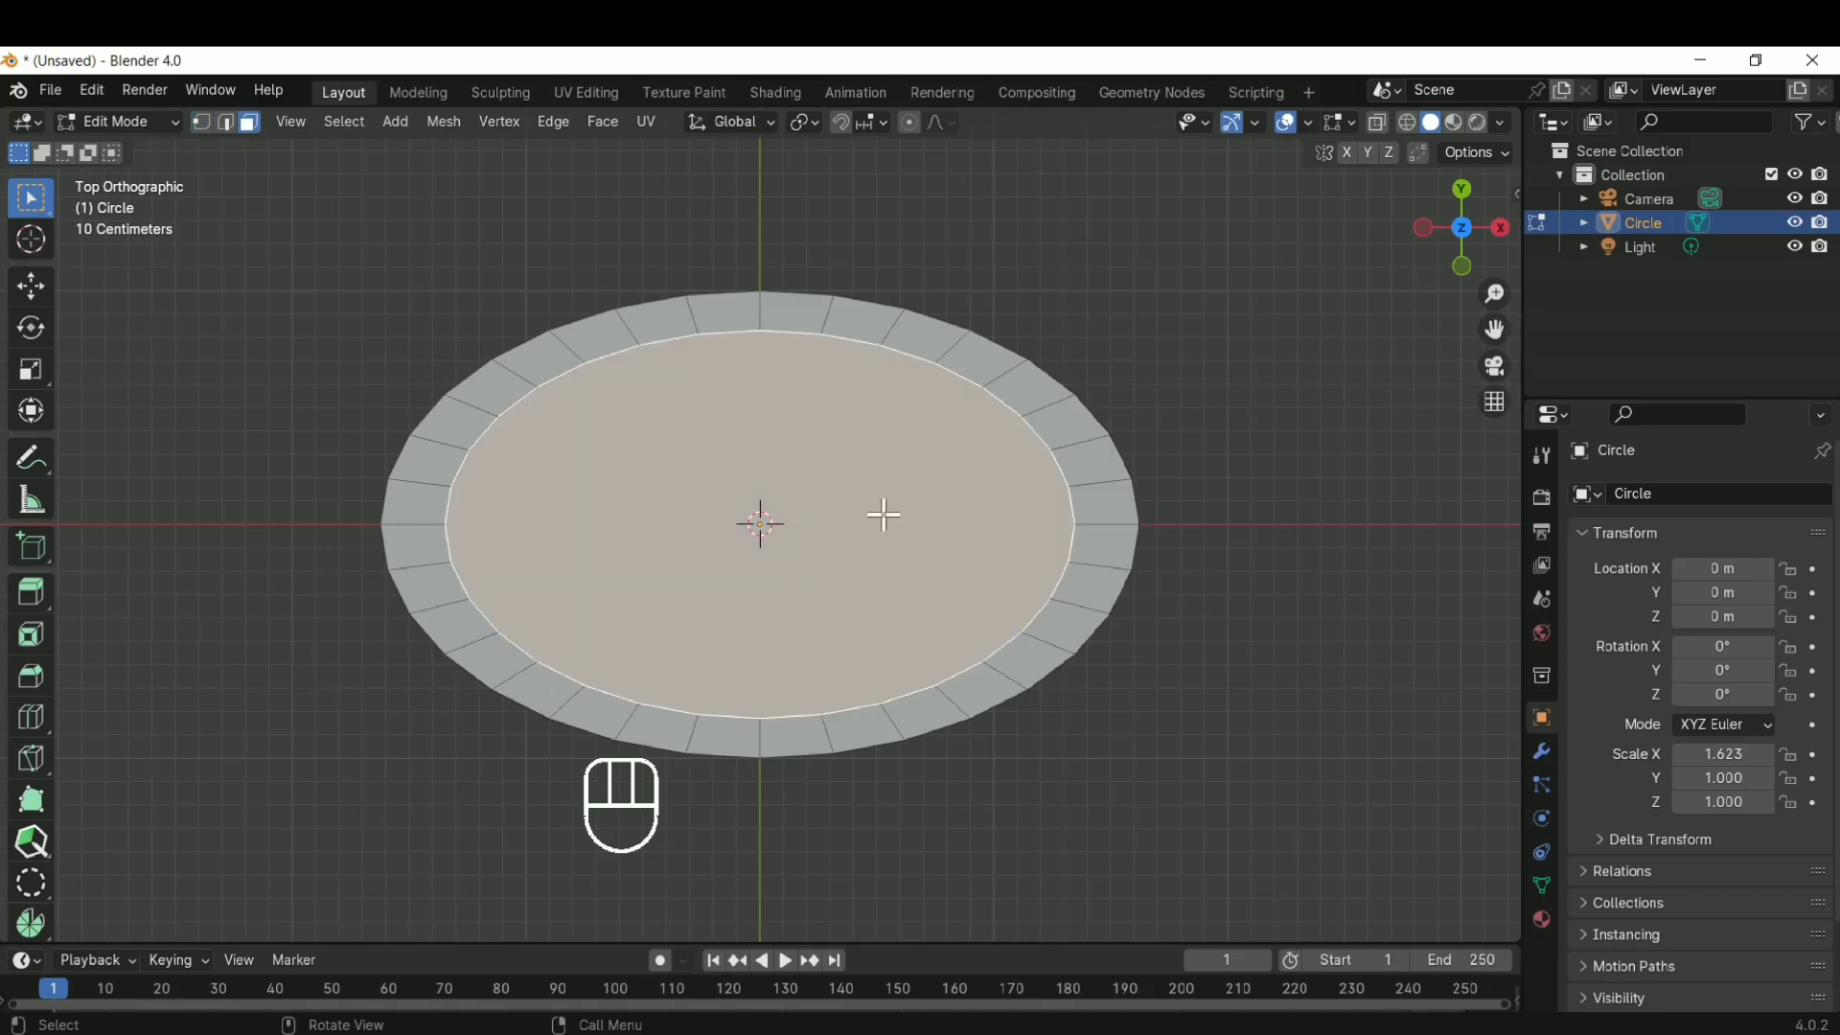
pyautogui.press('p')
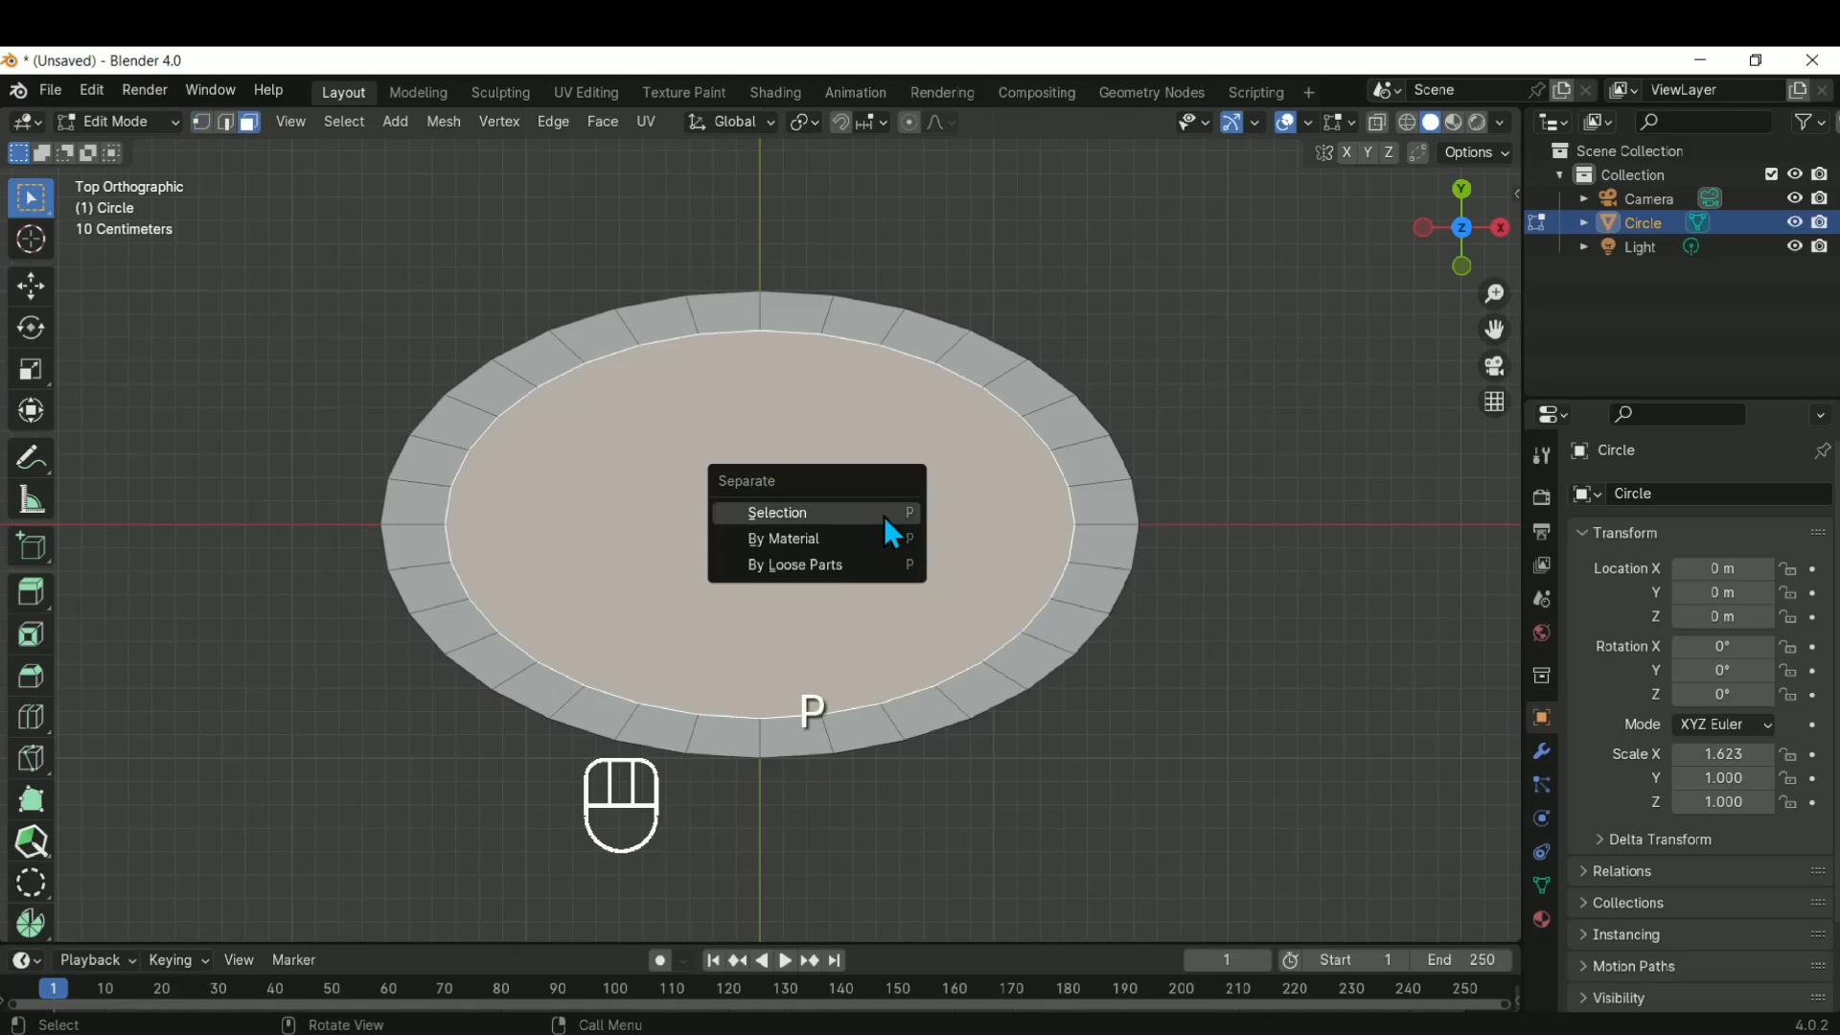
pyautogui.click(883, 516)
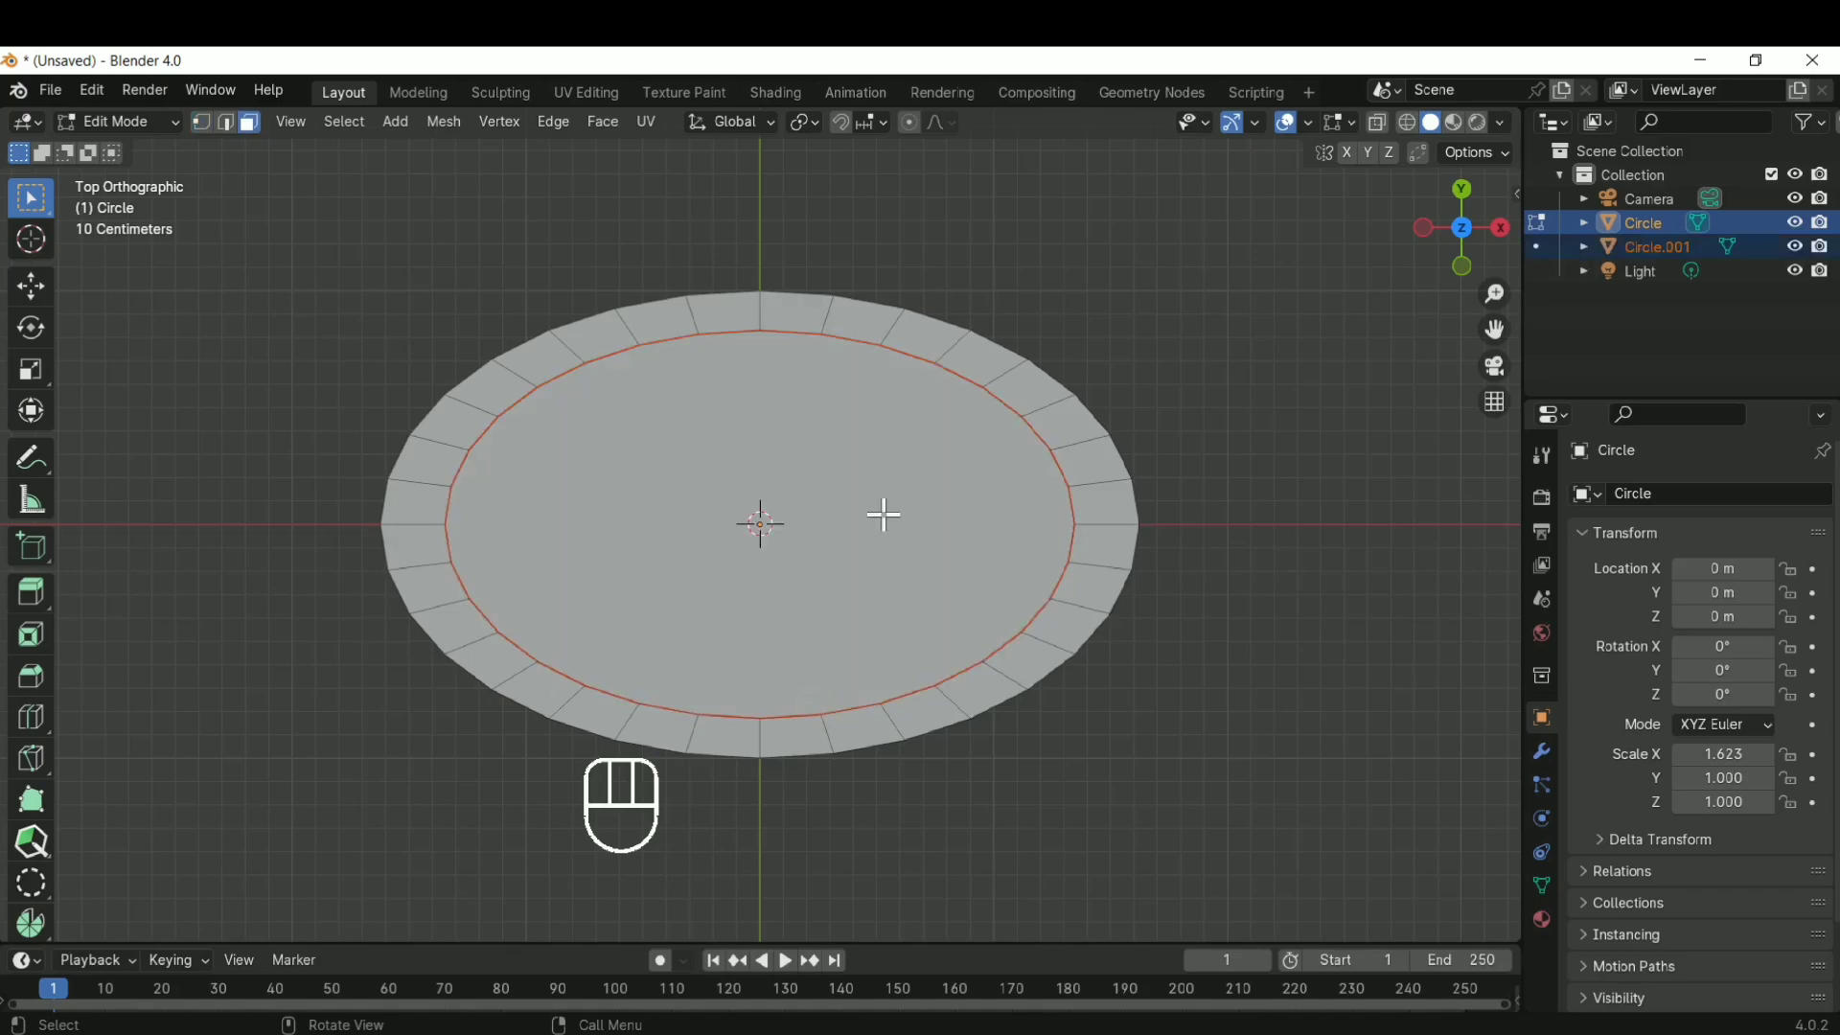
pyautogui.press('Tab')
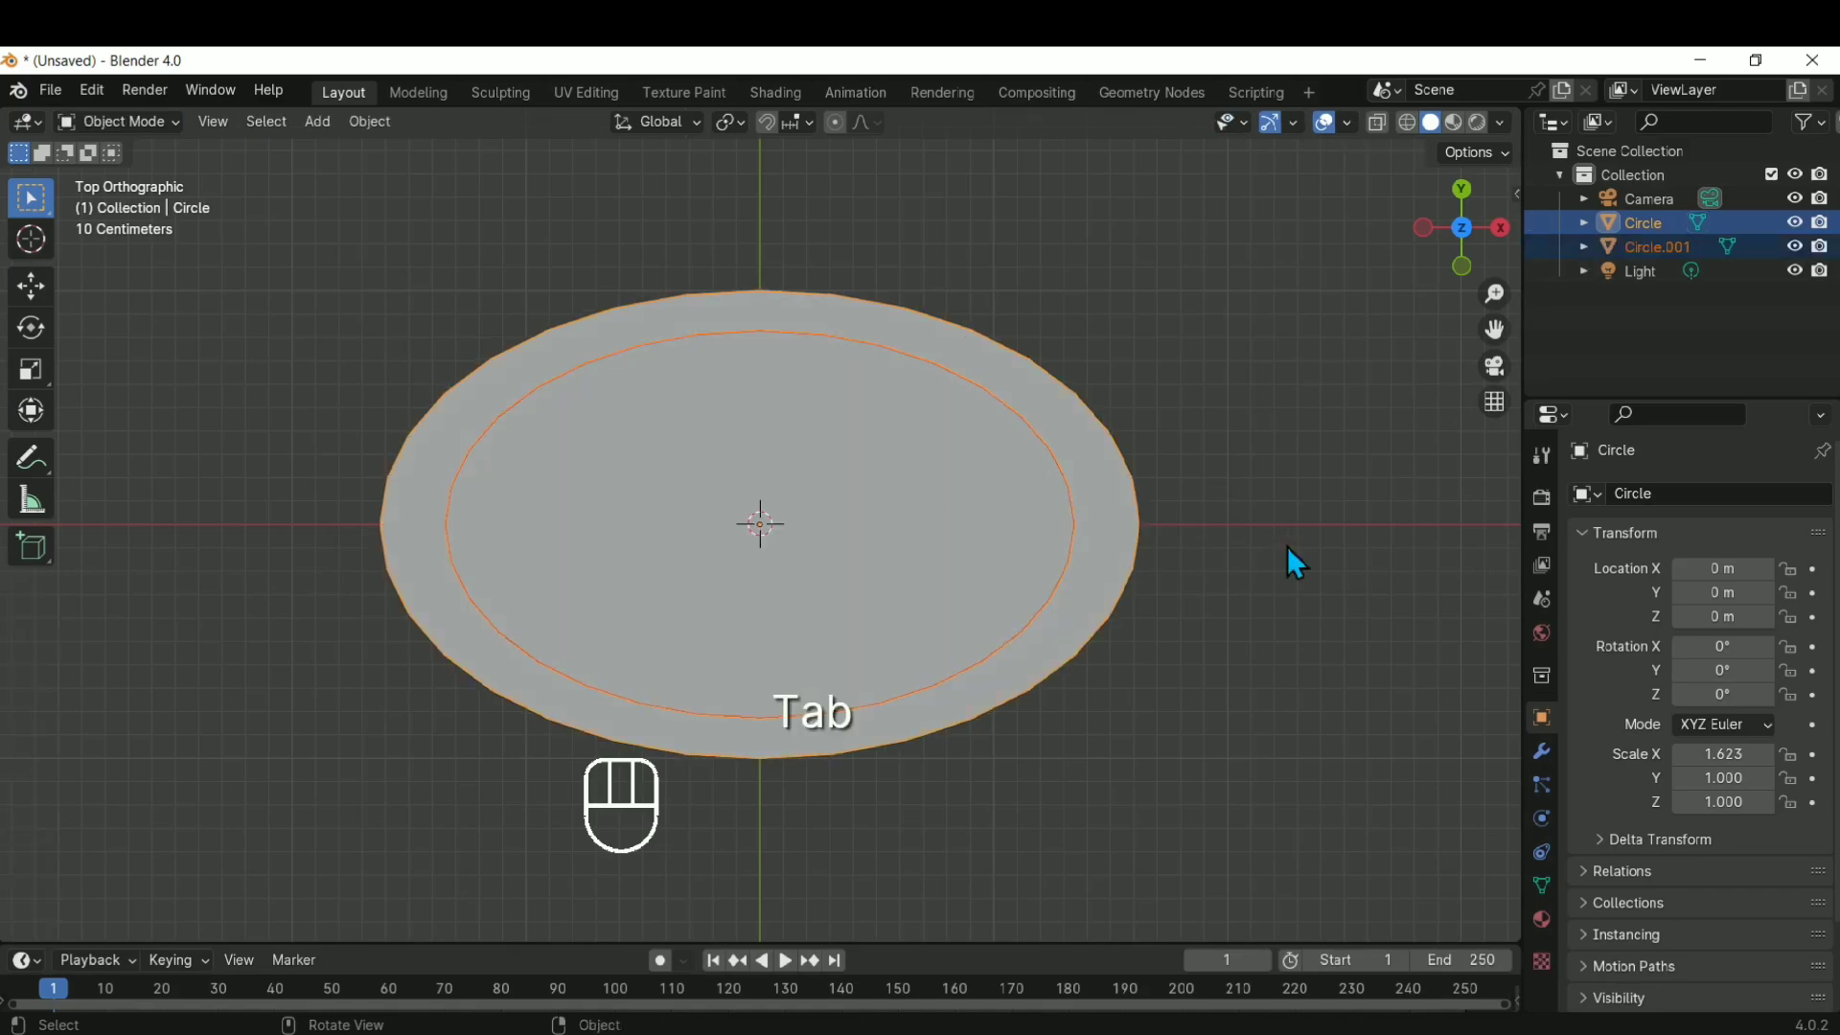
# Create a new collection named mesh and move both circle objects into it
pyautogui.click(1653, 247)
pyautogui.click(1643, 223)
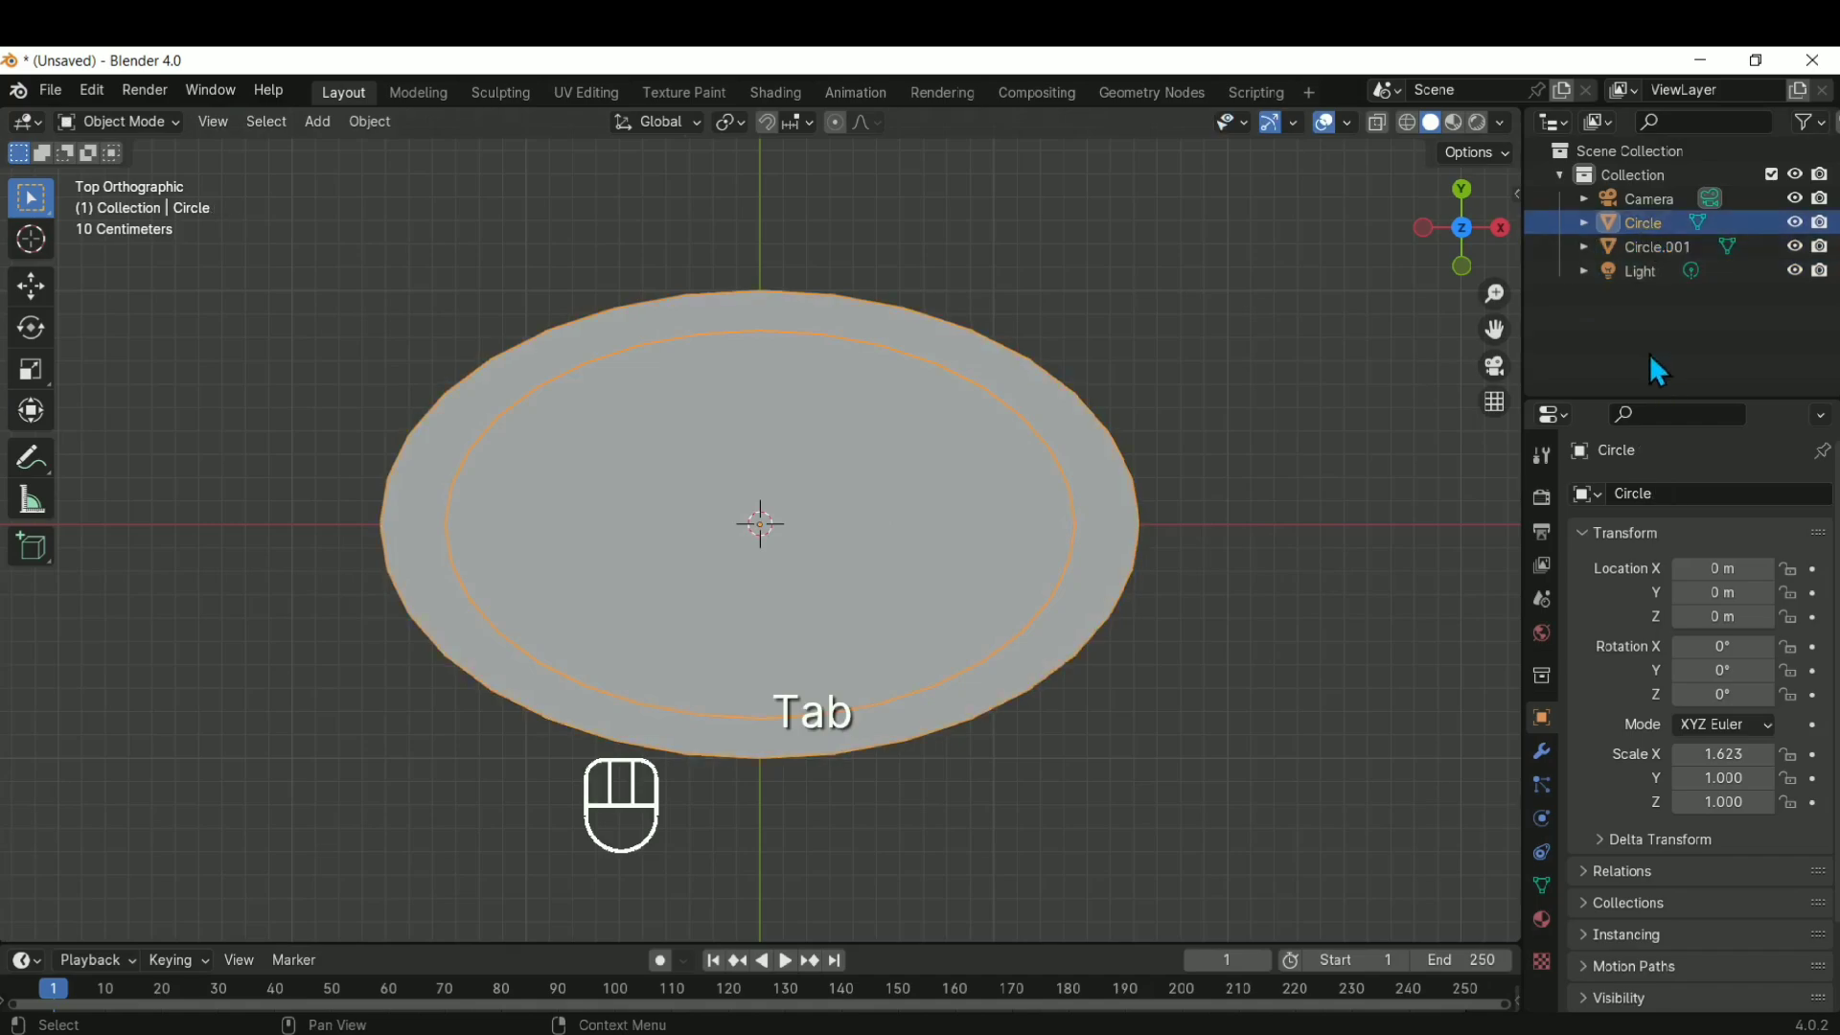
pyautogui.rightClick(1649, 351)
pyautogui.click(1649, 351)
pyautogui.doubleClick(1657, 295)
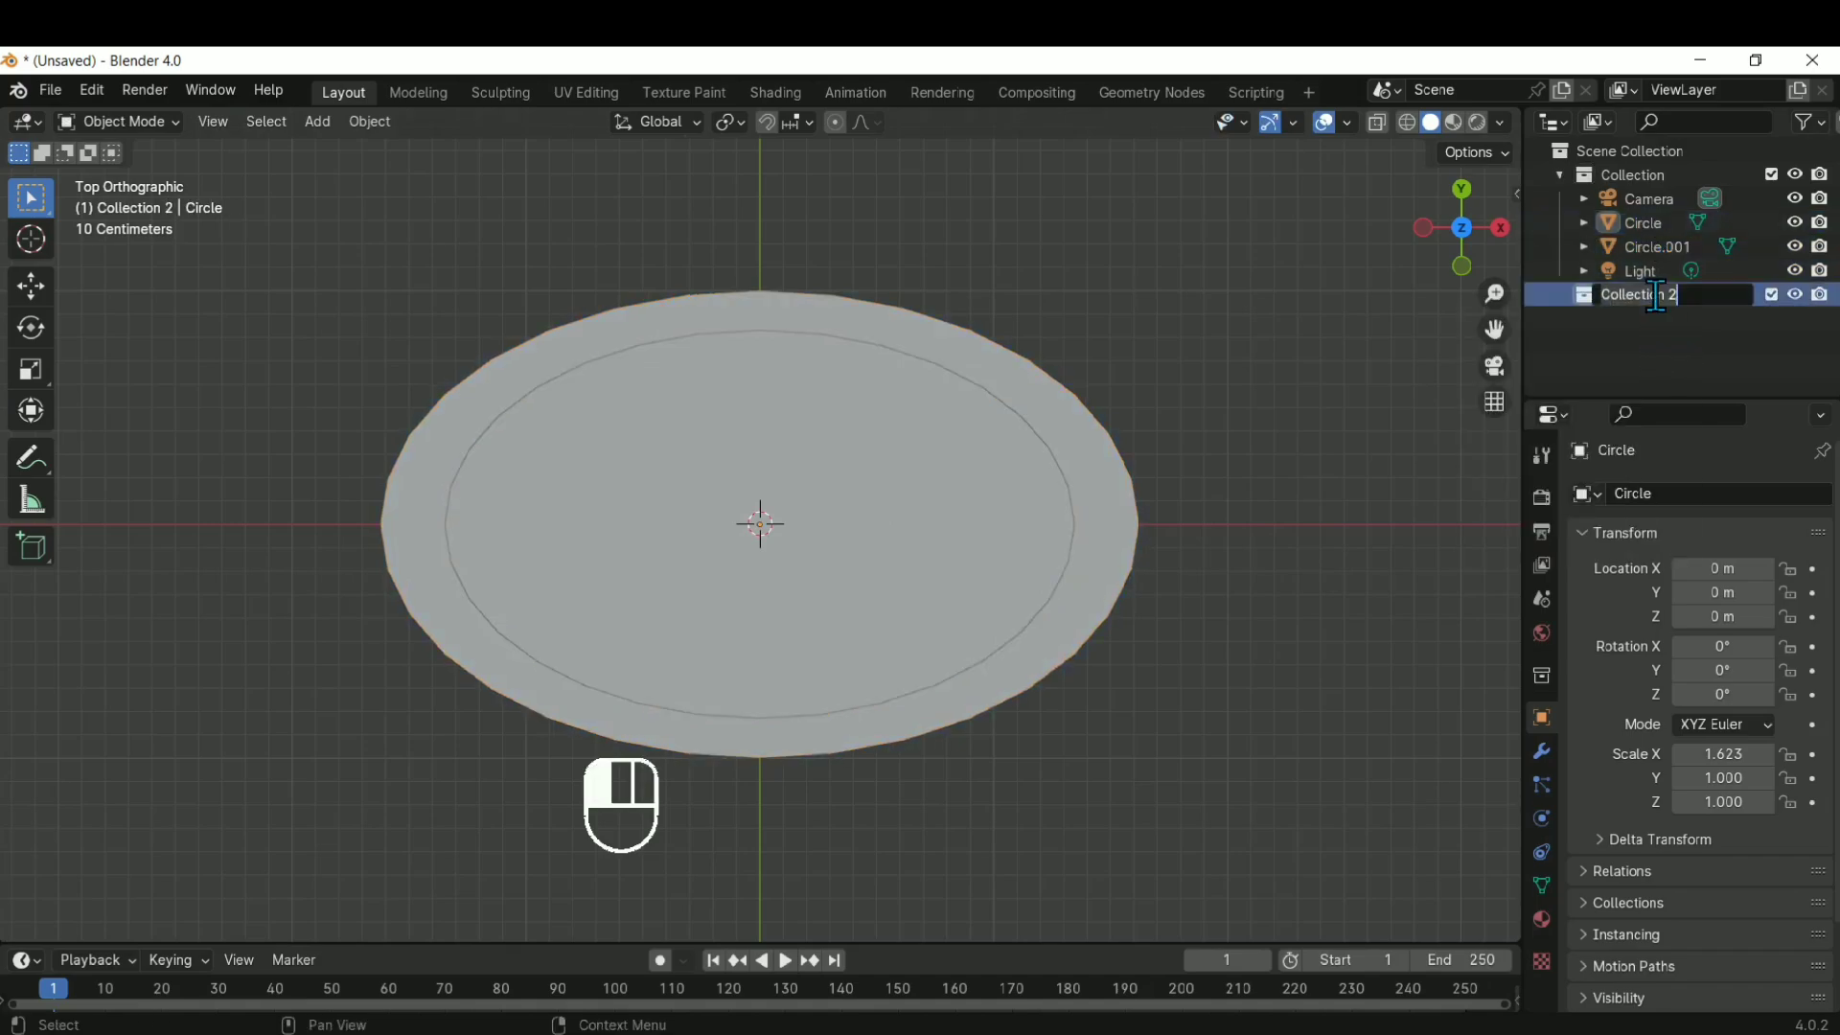
pyautogui.write('mm')
pyautogui.write('sh')
pyautogui.keyDown('shift'); pyautogui.click(1673, 241); pyautogui.keyUp('shift')
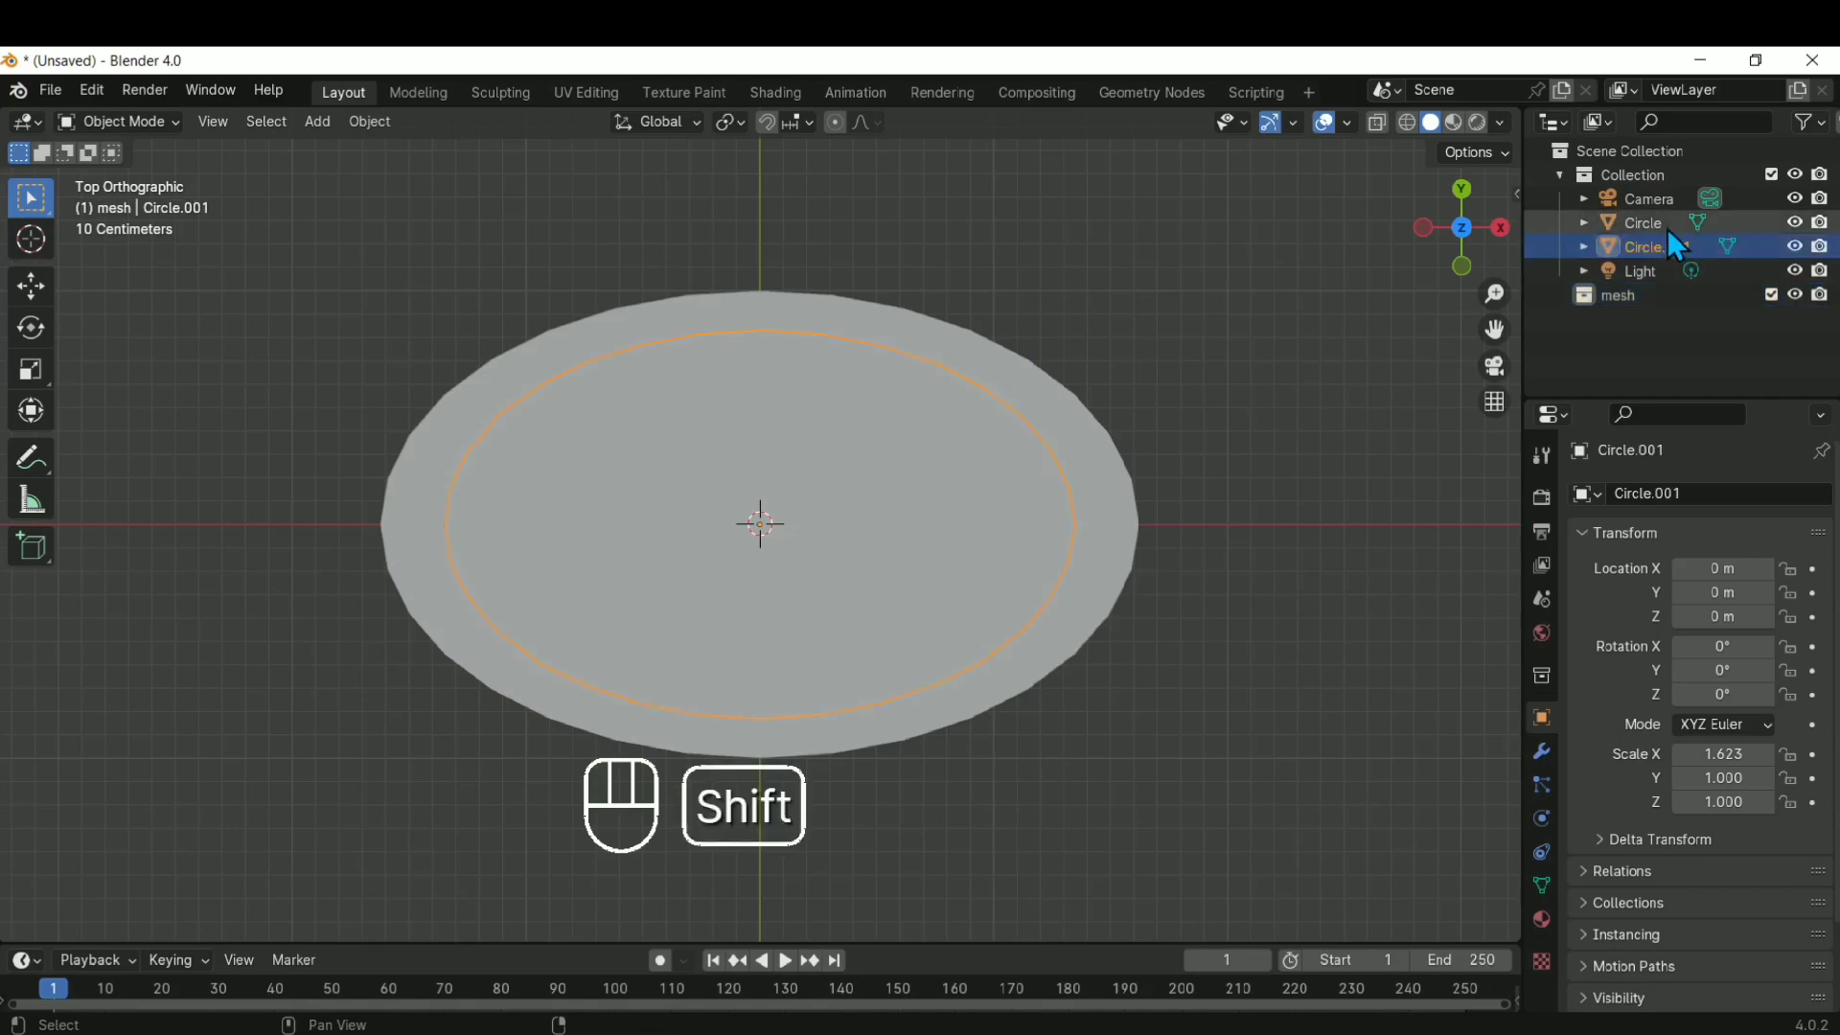
pyautogui.moveTo(1641, 221); pyautogui.dragTo(1654, 297)
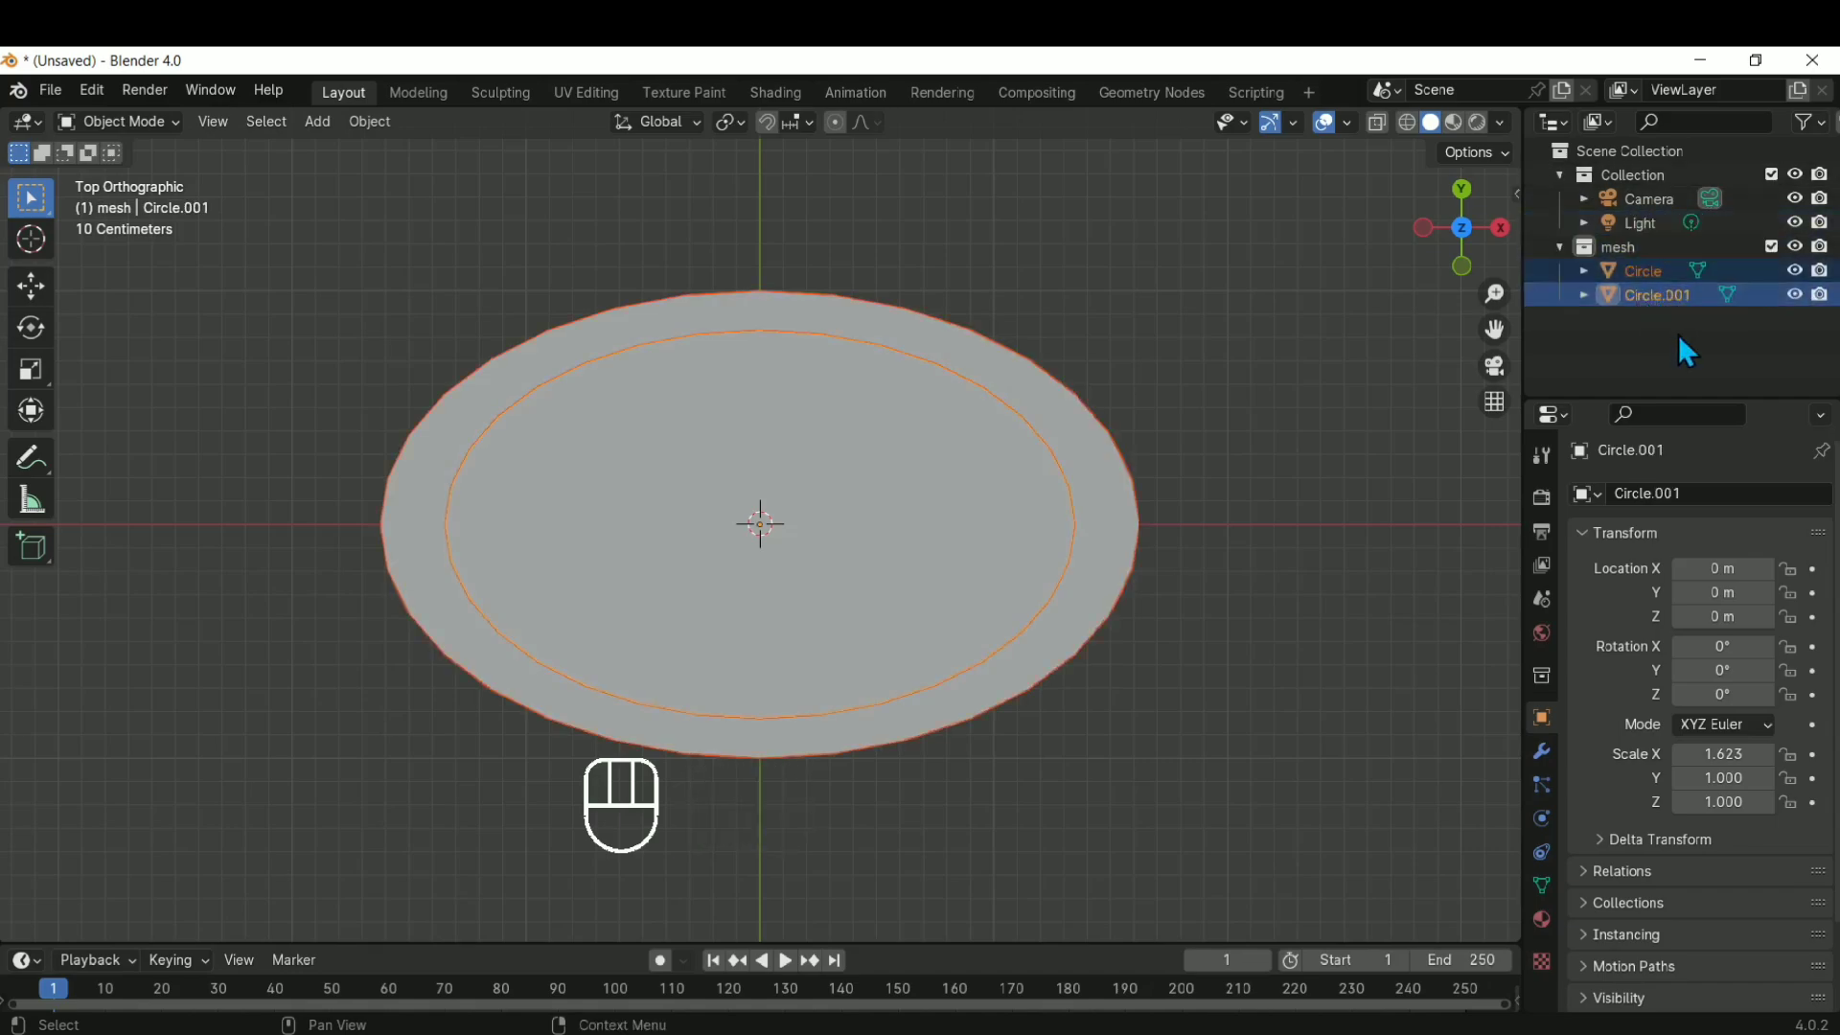
pyautogui.click(1112, 551)
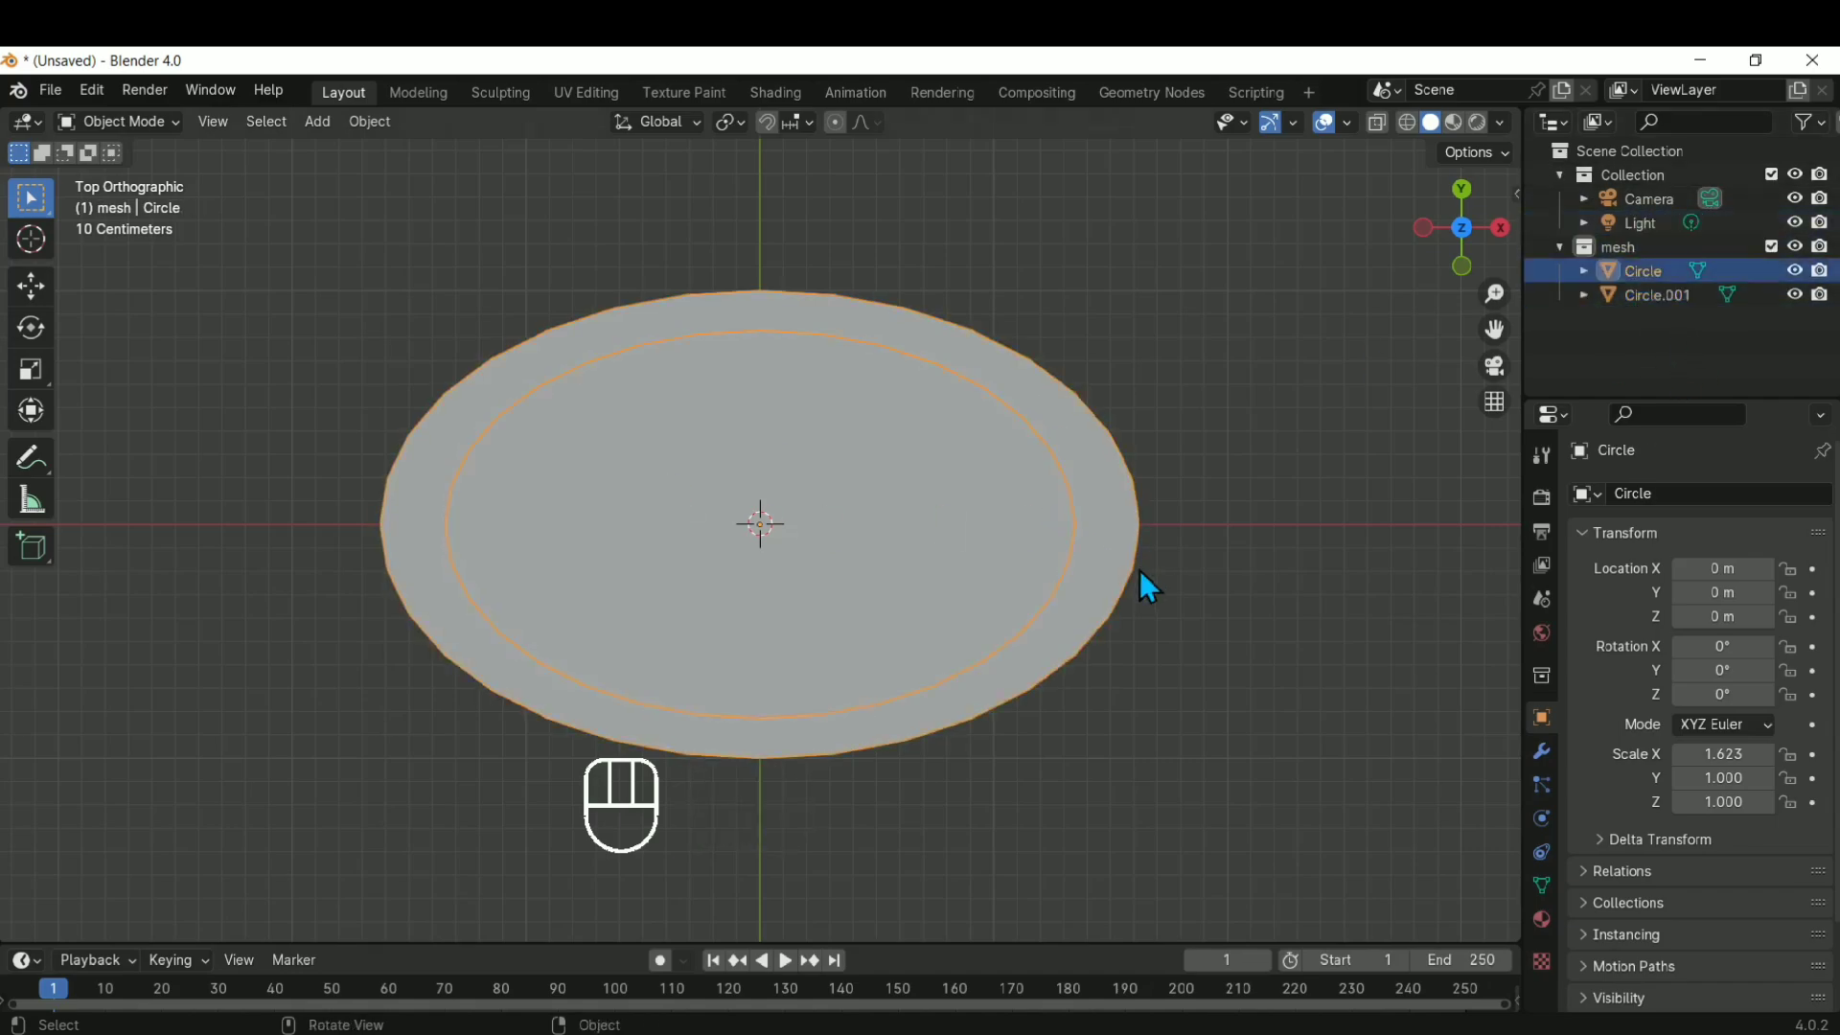
pyautogui.click(1311, 573)
pyautogui.moveTo(891, 678); pyautogui.dragTo(1060, 699, button='middle')
pyautogui.press('KP_7')
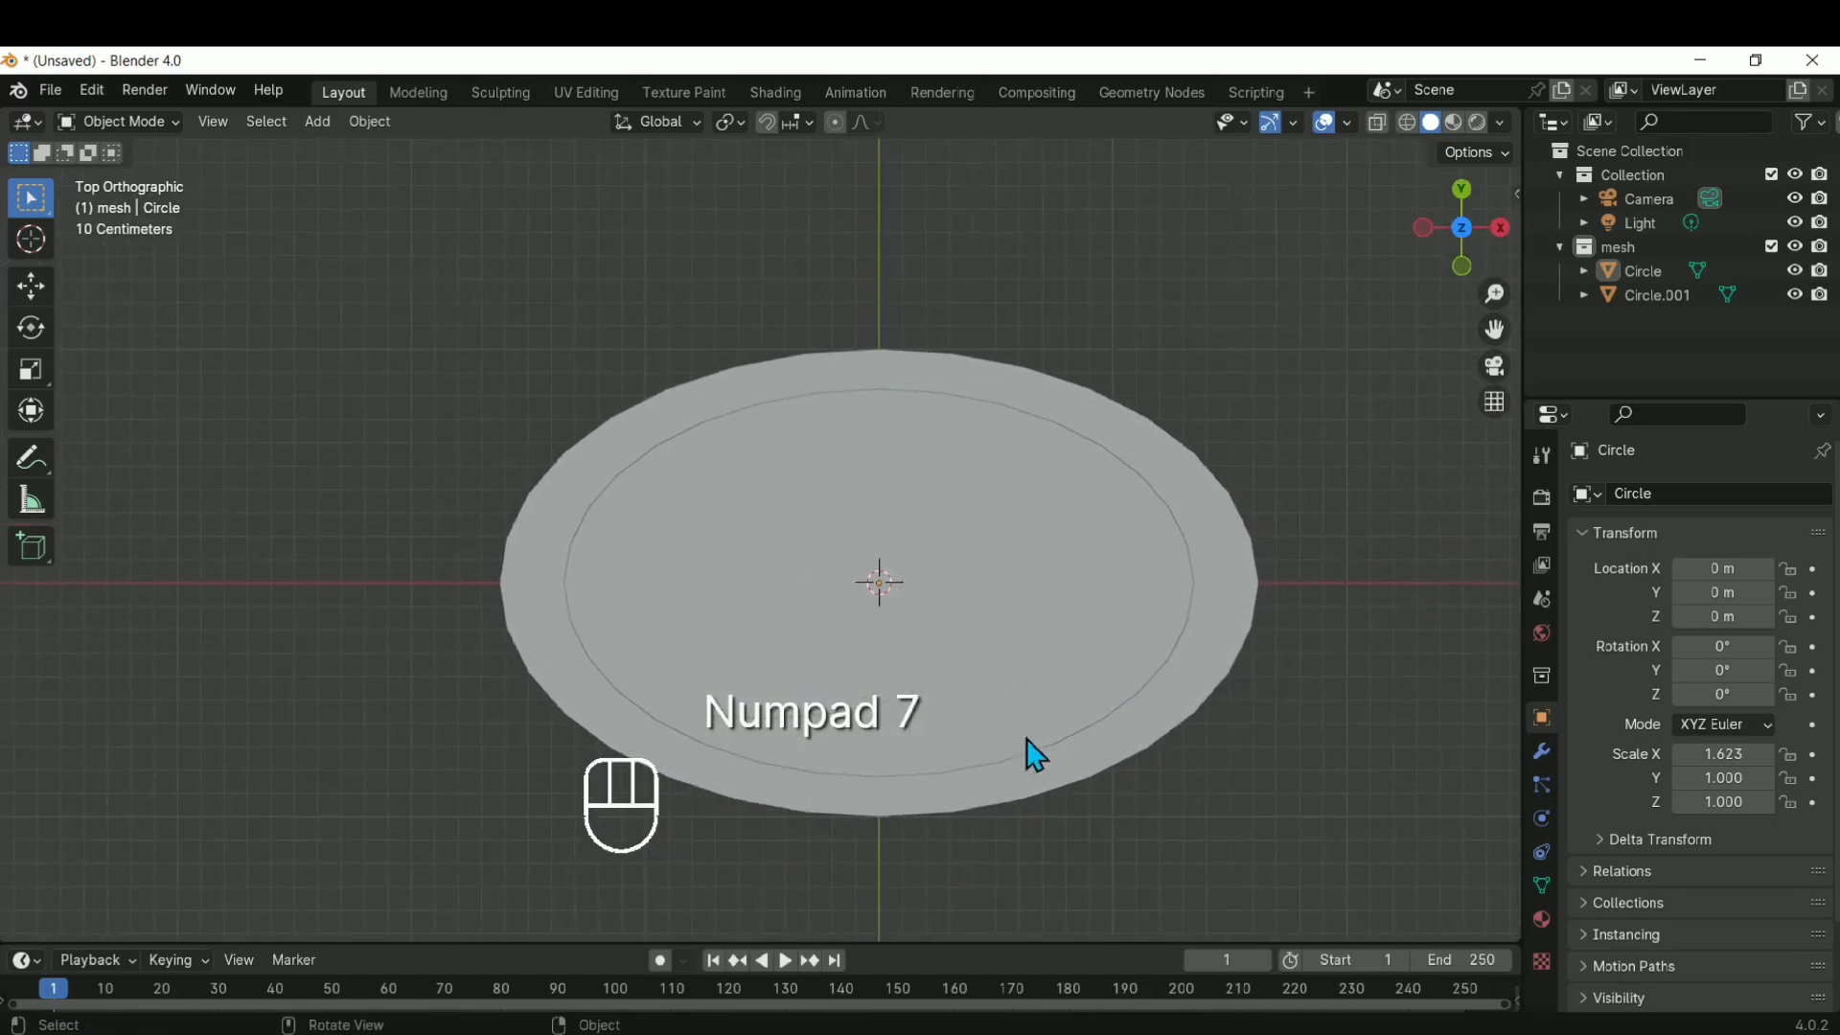
pyautogui.click(1232, 629)
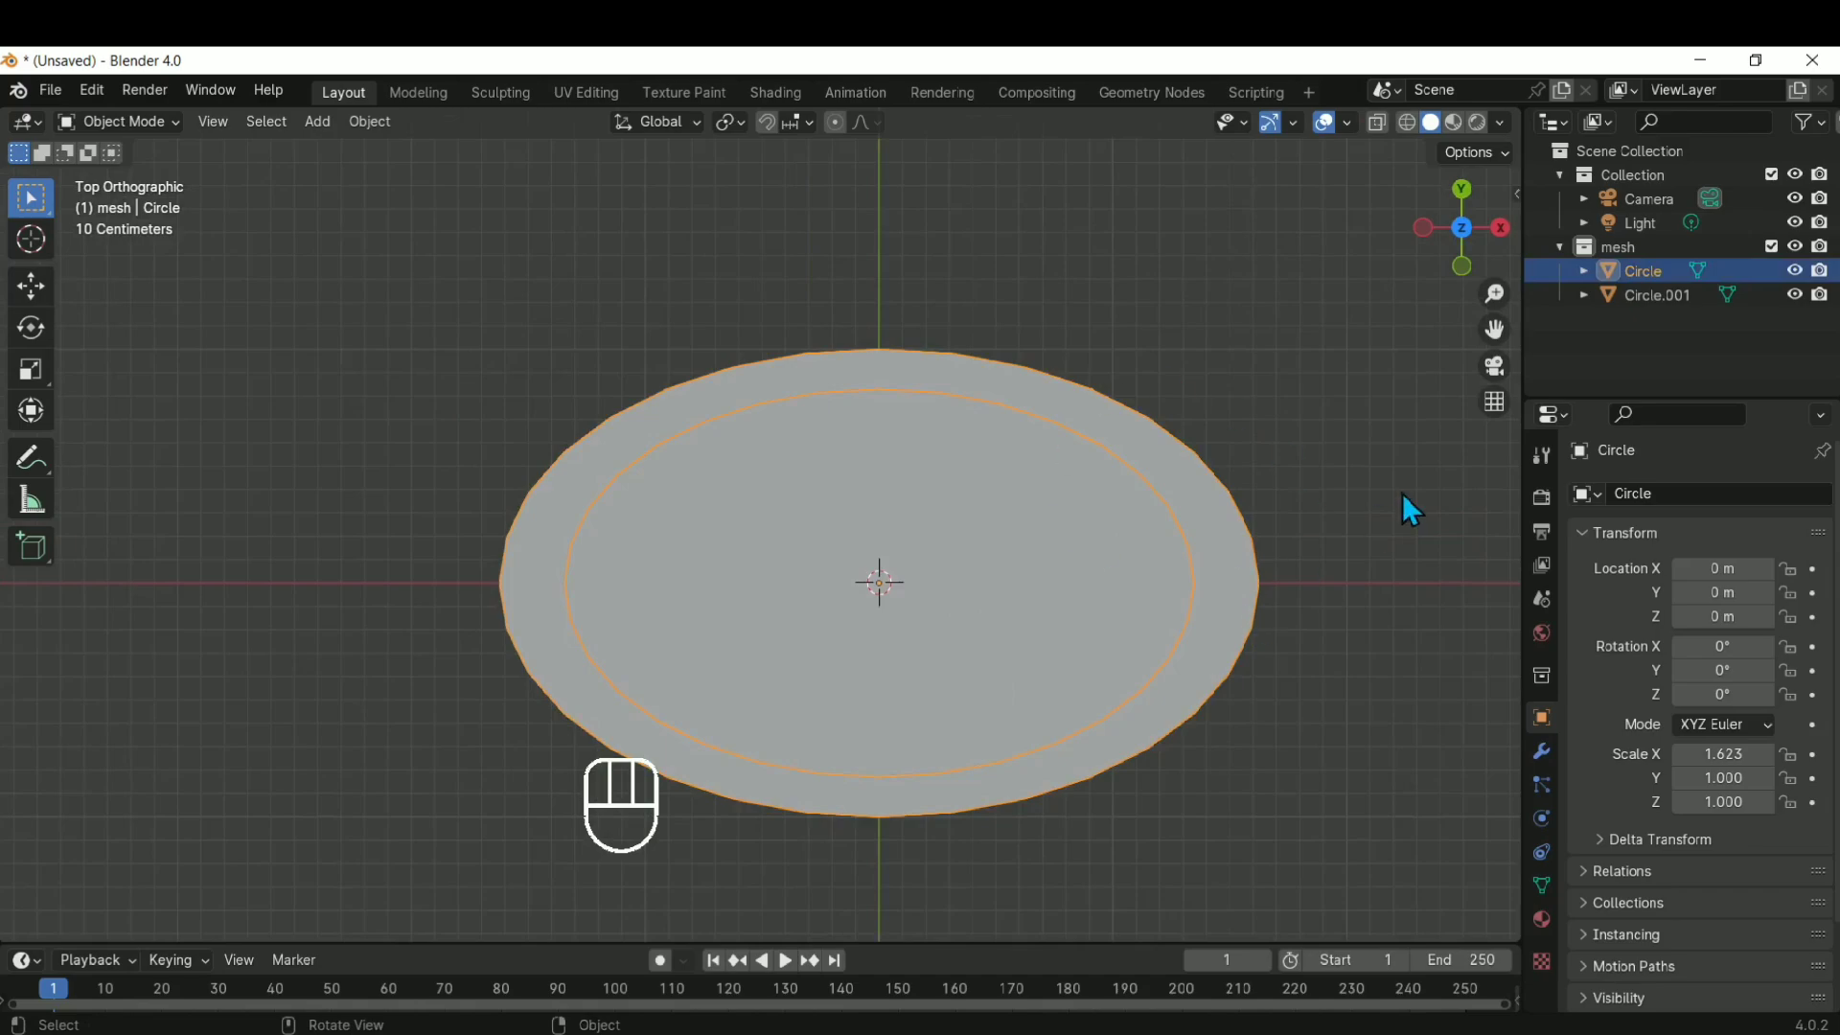
pyautogui.keyDown('shift'); pyautogui.moveTo(1333, 550); pyautogui.dragTo(1187, 535, button='middle'); pyautogui.keyUp('shift')
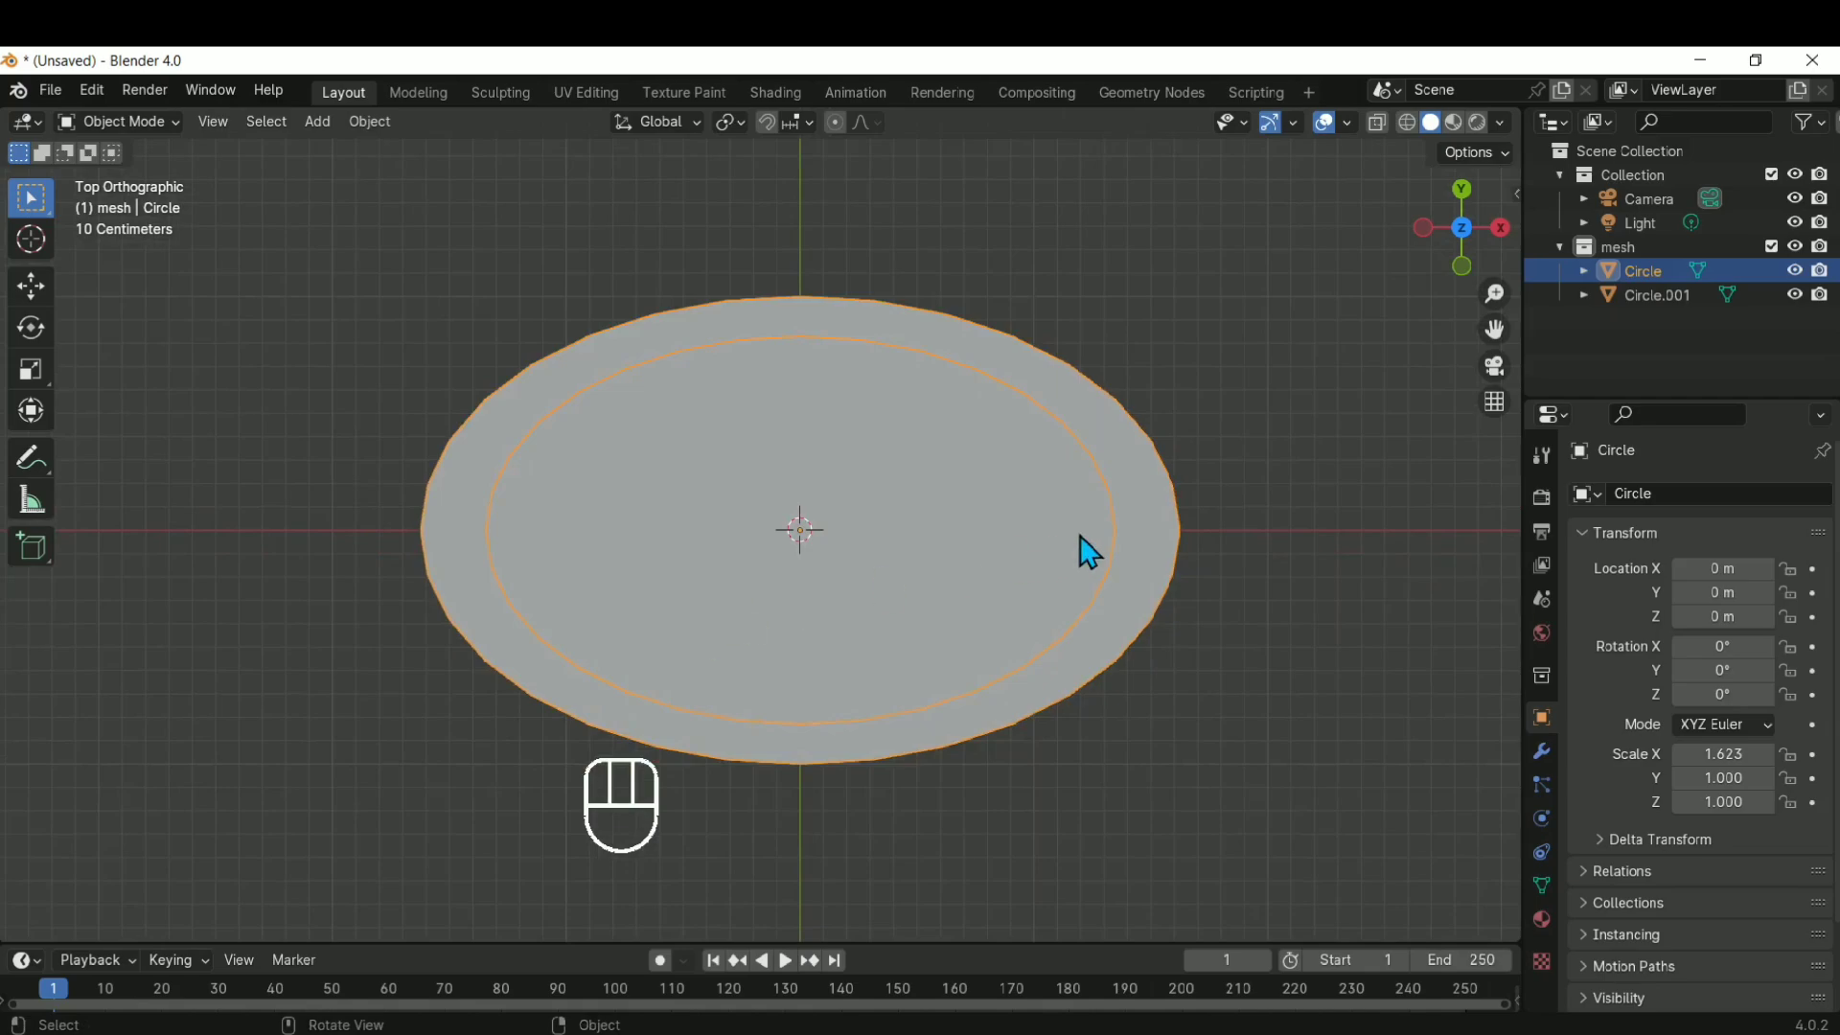
pyautogui.click(1417, 553)
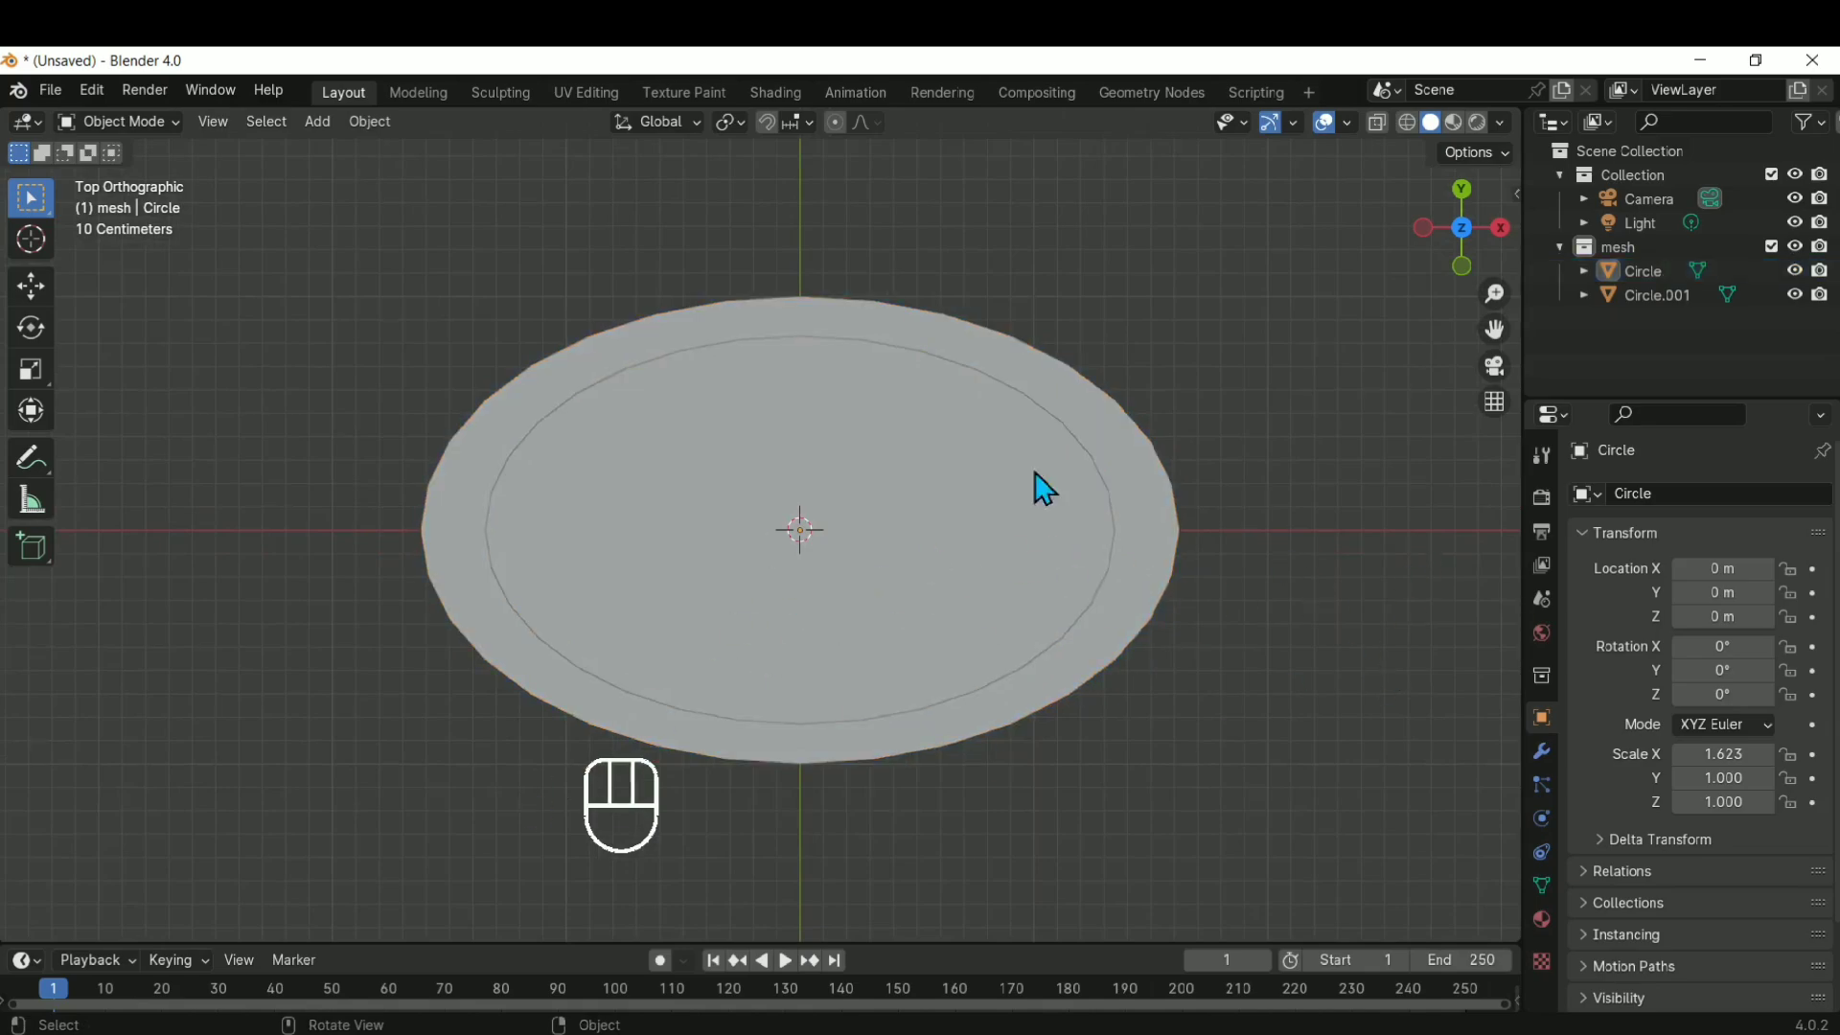
# Apply the Pixel Render add-on's render settings to the scene
pyautogui.press('n')
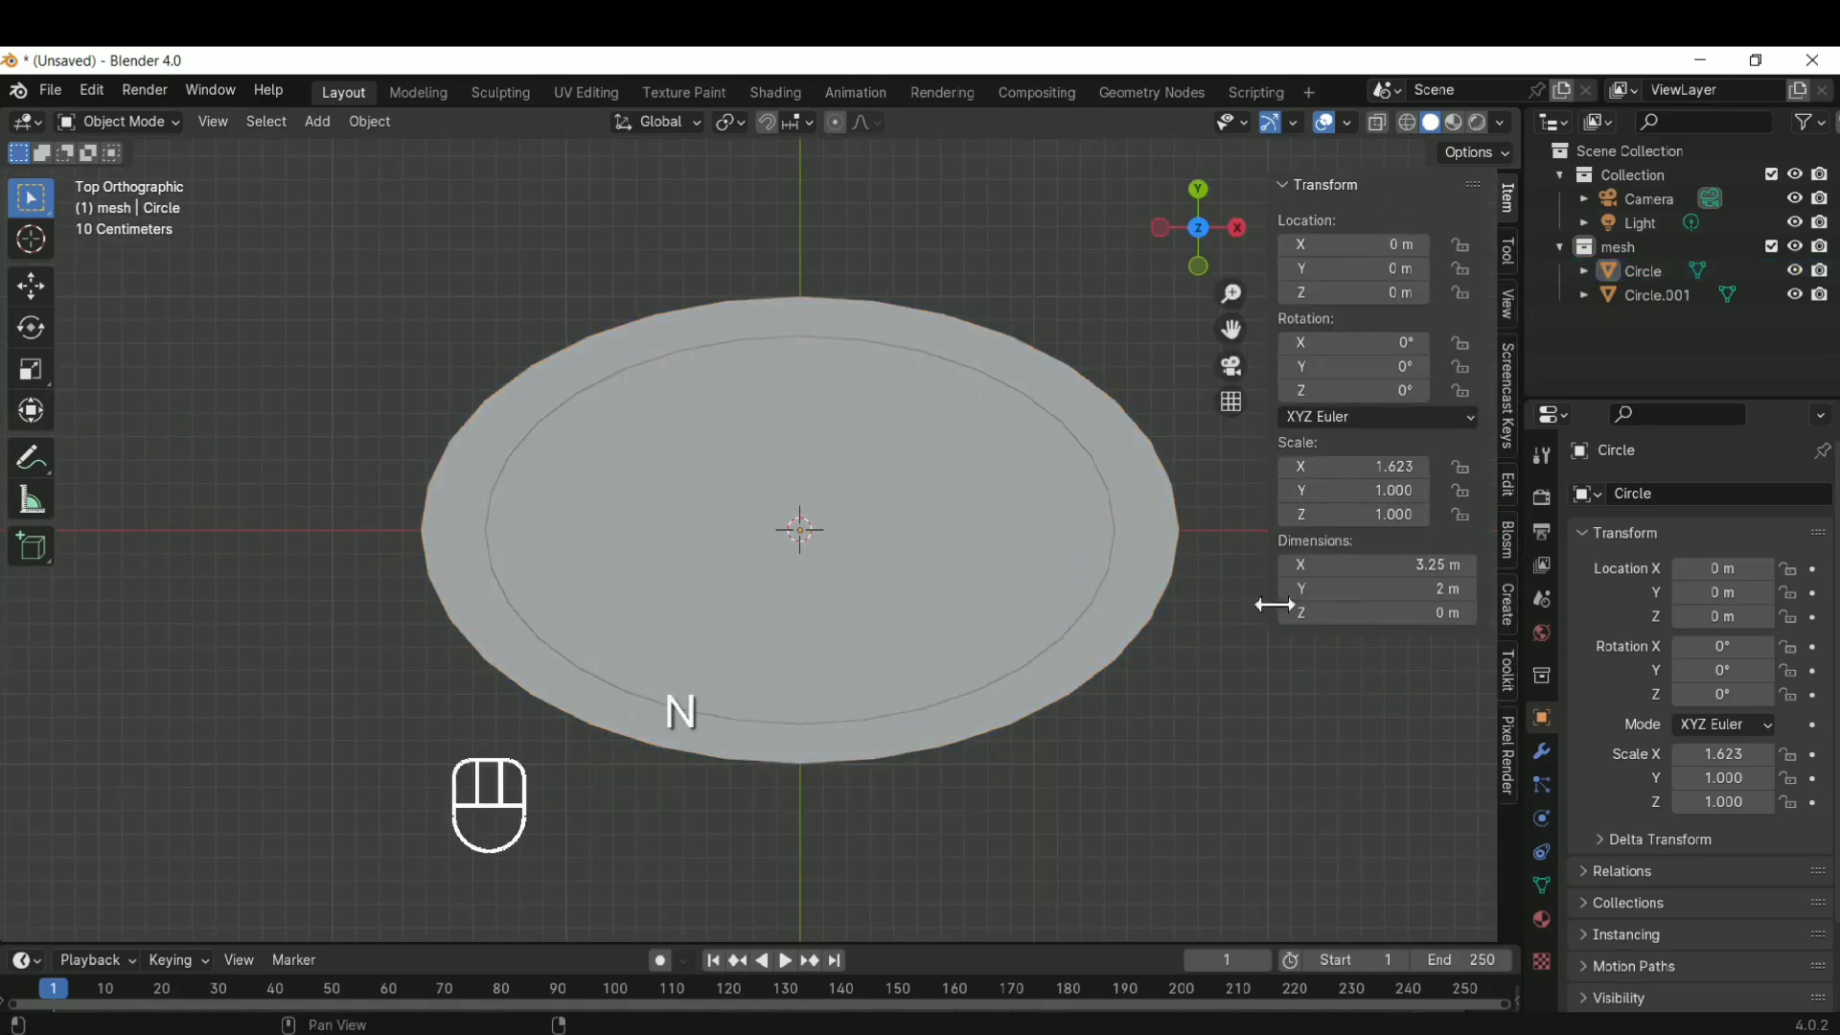
pyautogui.click(1509, 766)
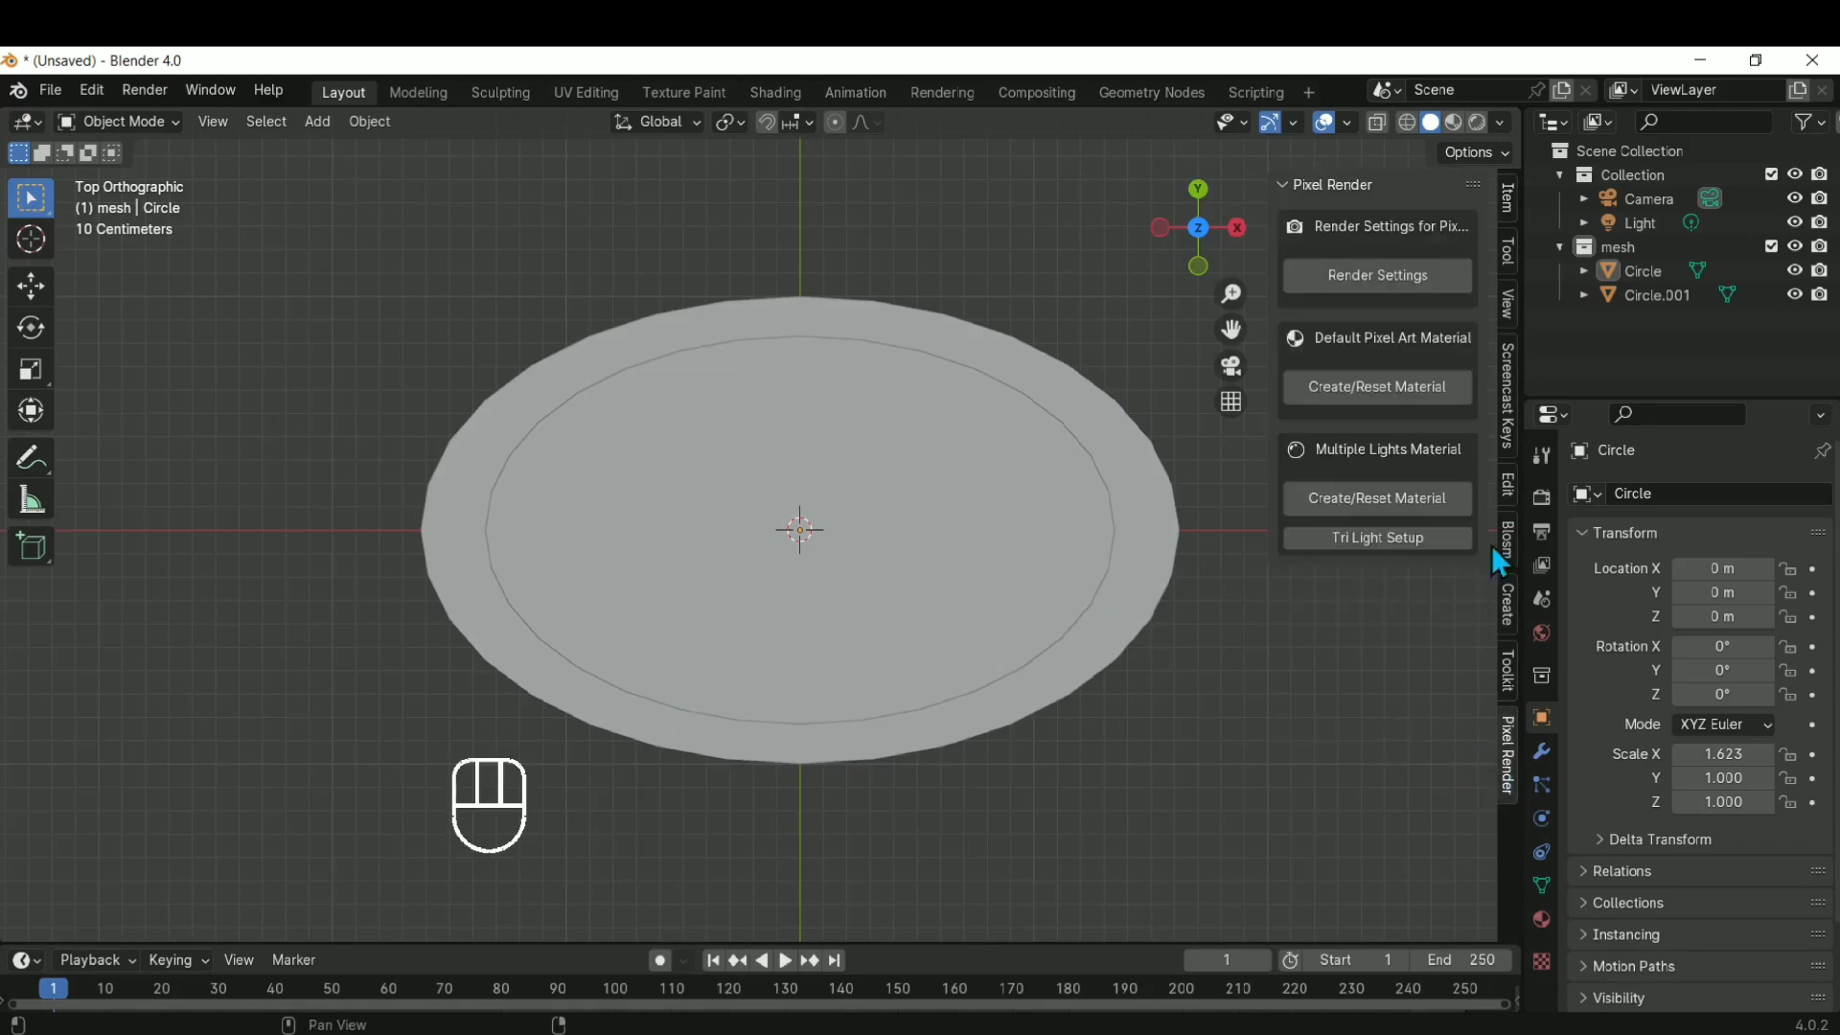
pyautogui.click(1420, 275)
# Select the outer ring object and rename it outRing
pyautogui.click(982, 529)
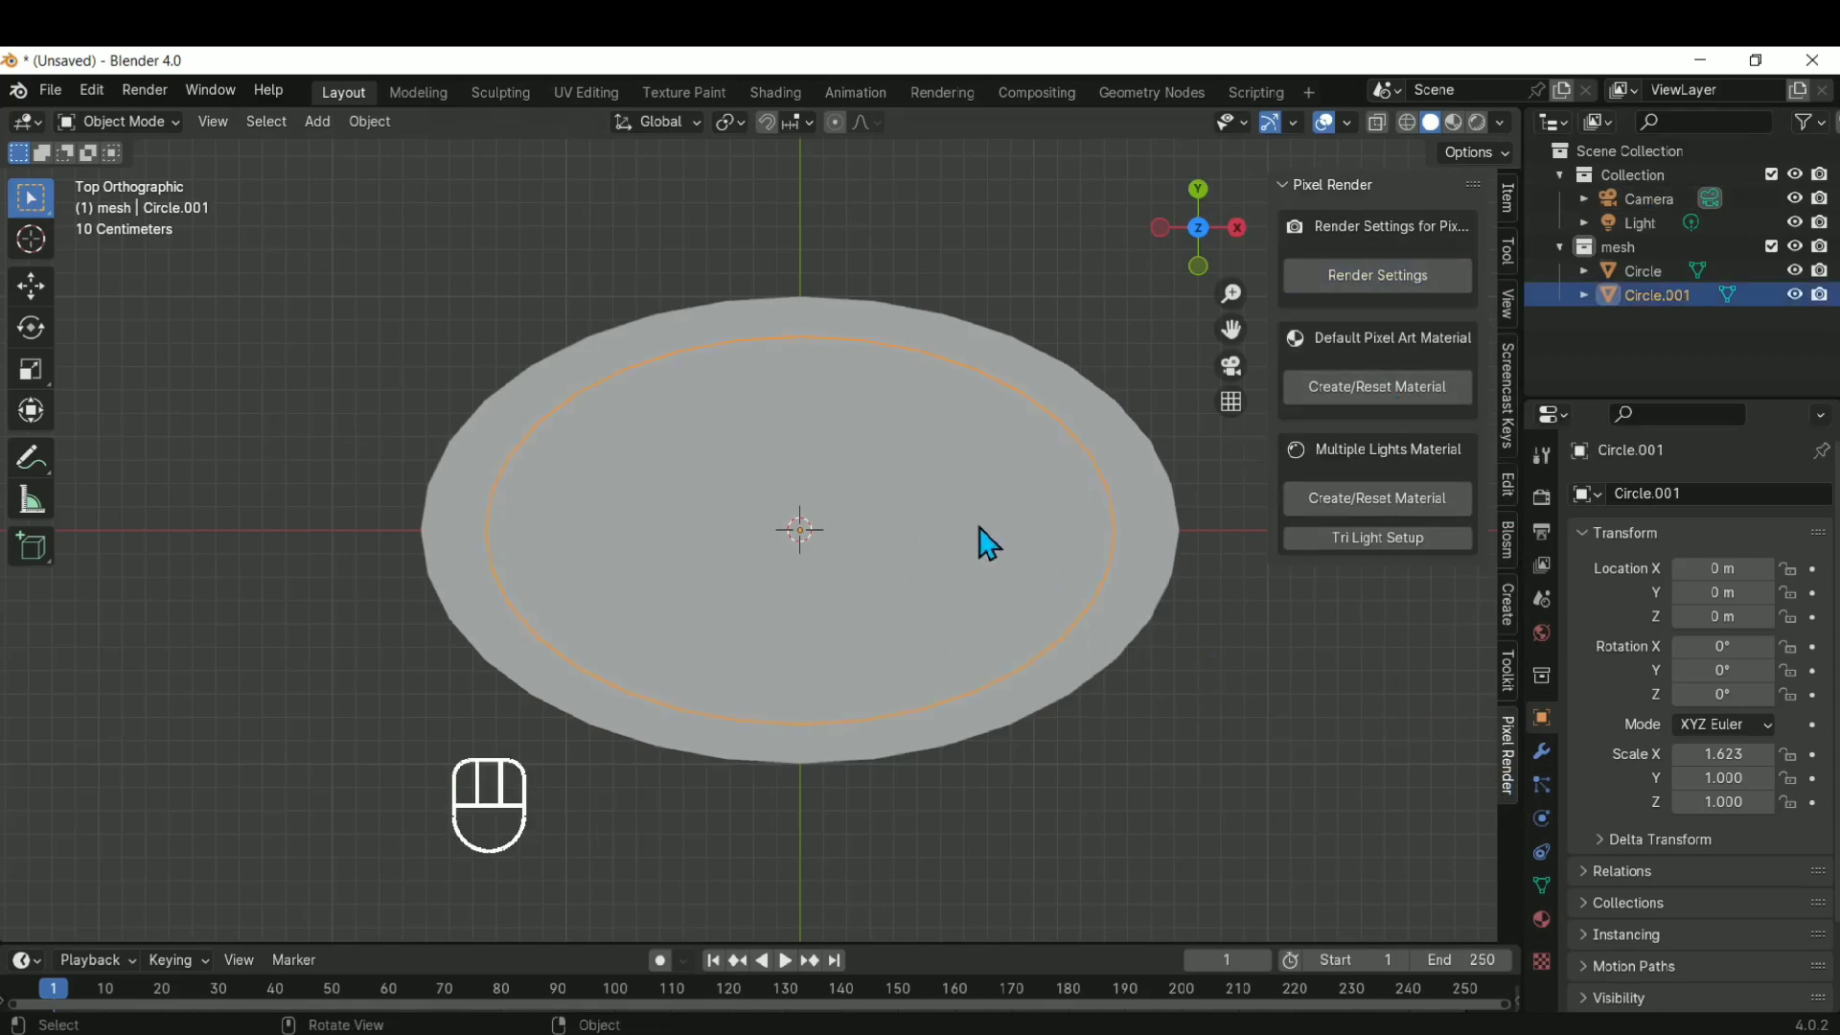
pyautogui.click(1171, 539)
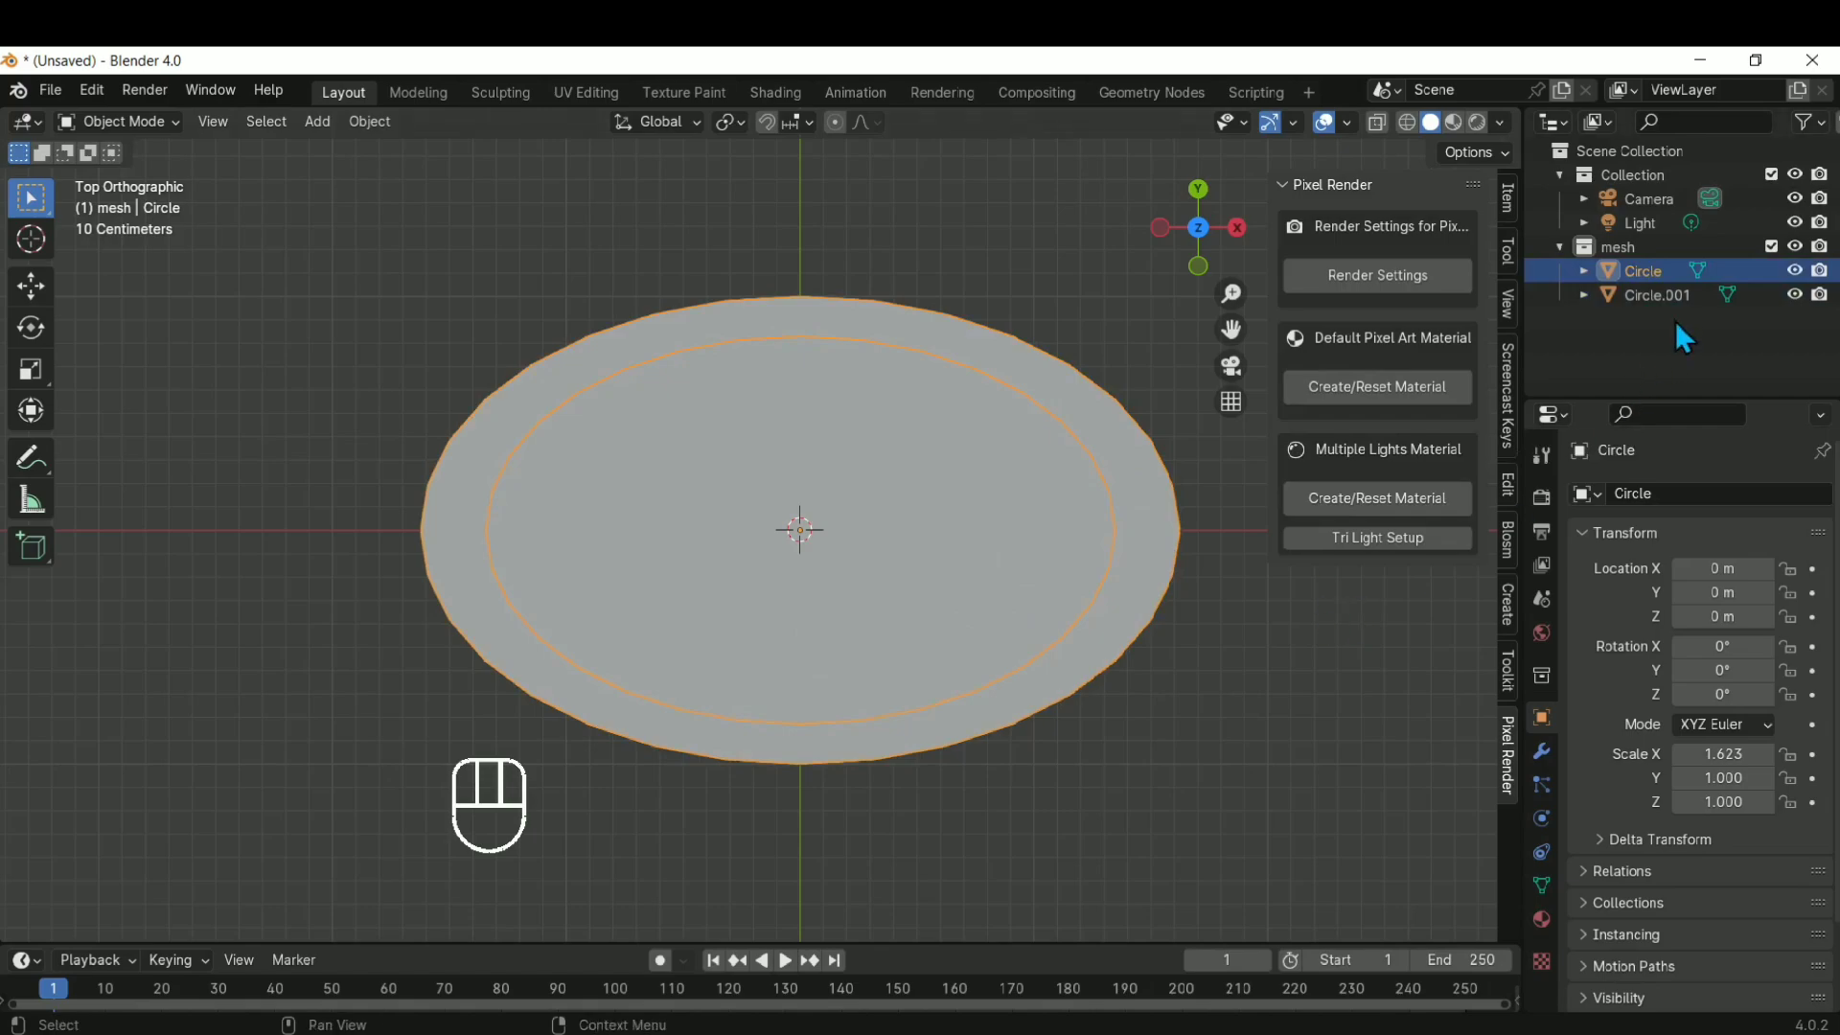
pyautogui.doubleClick(1645, 272)
pyautogui.write('outRing')
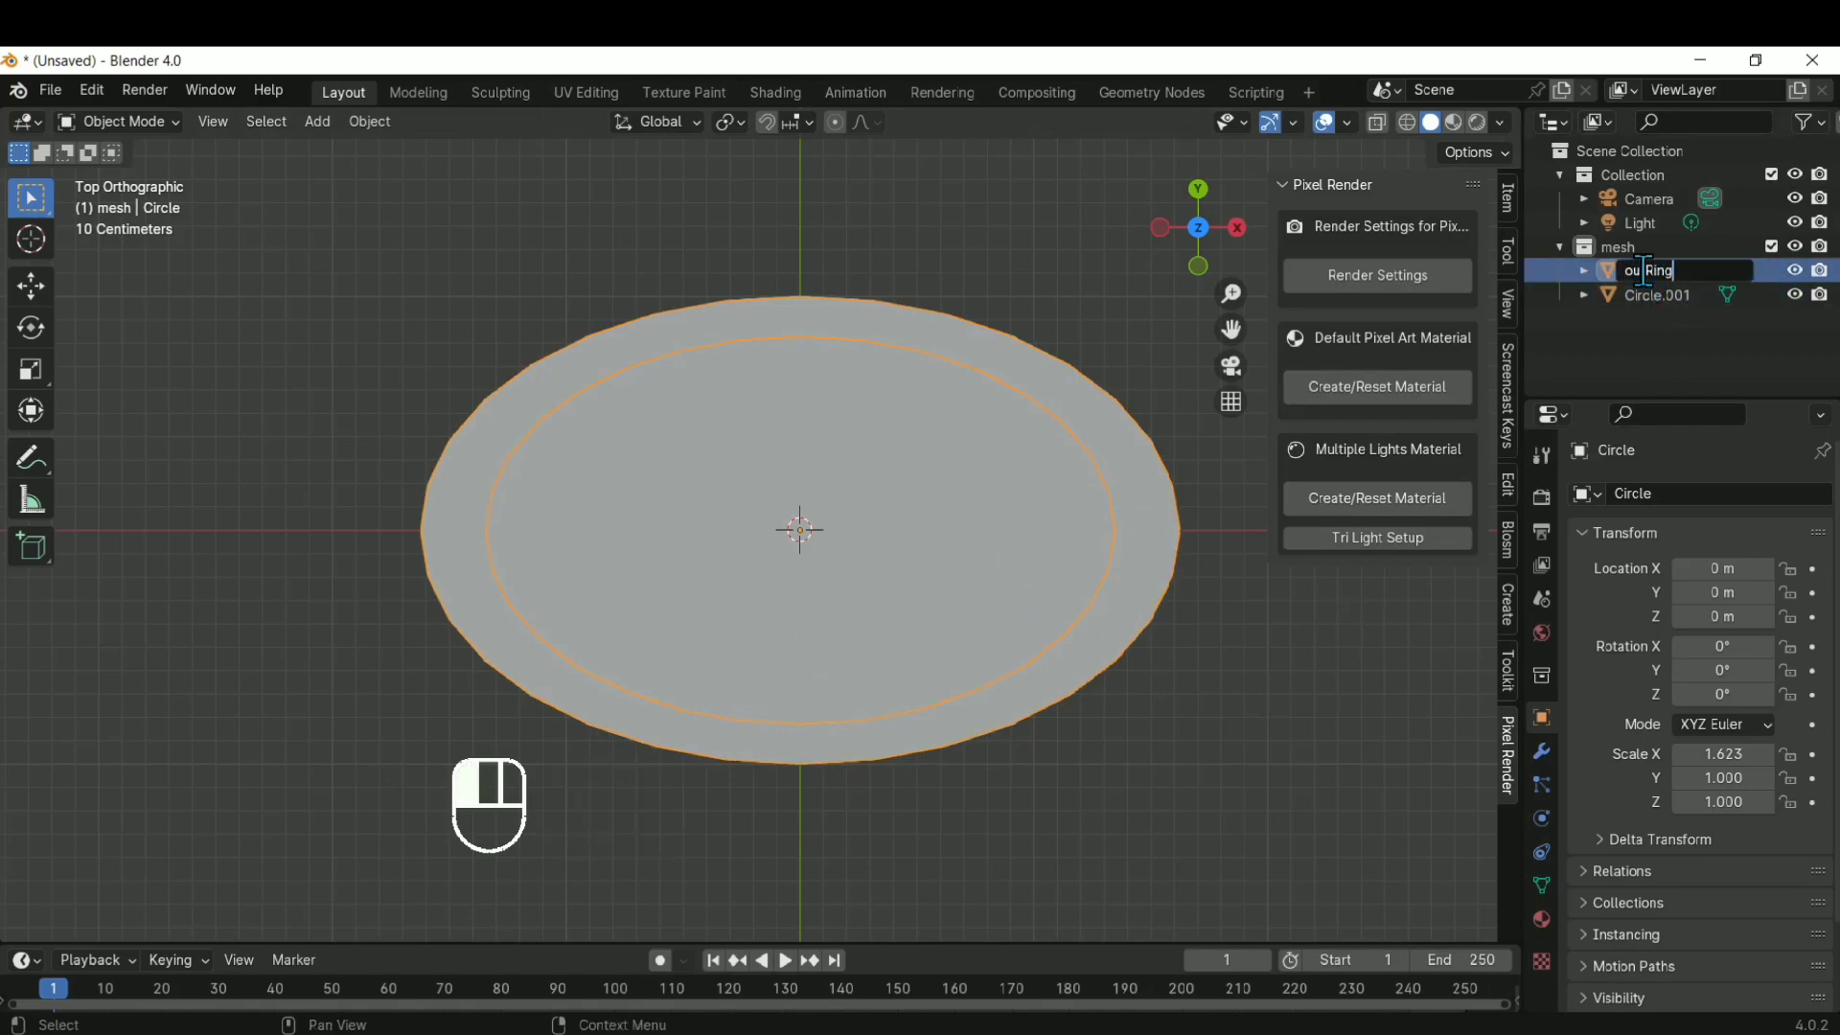
pyautogui.press('Return')
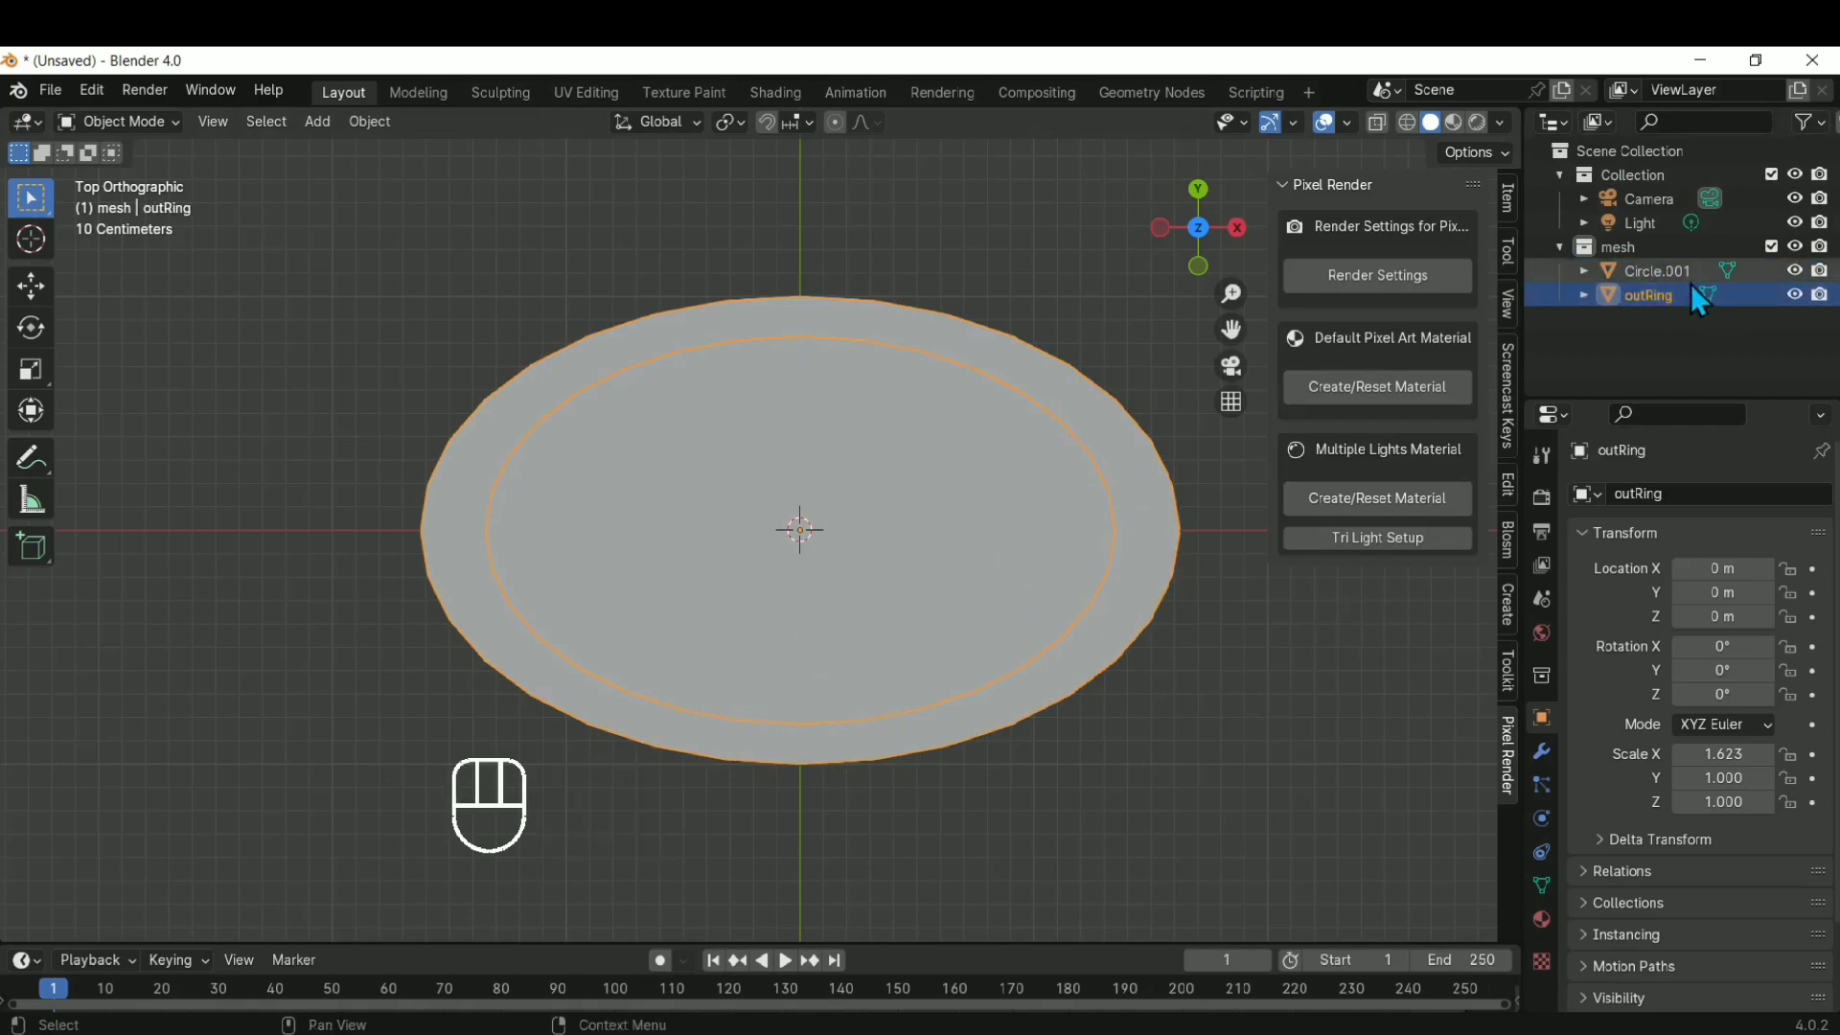
# Rename the inner face object Circle.001 as inRing
pyautogui.doubleClick(1648, 272)
pyautogui.write('in')
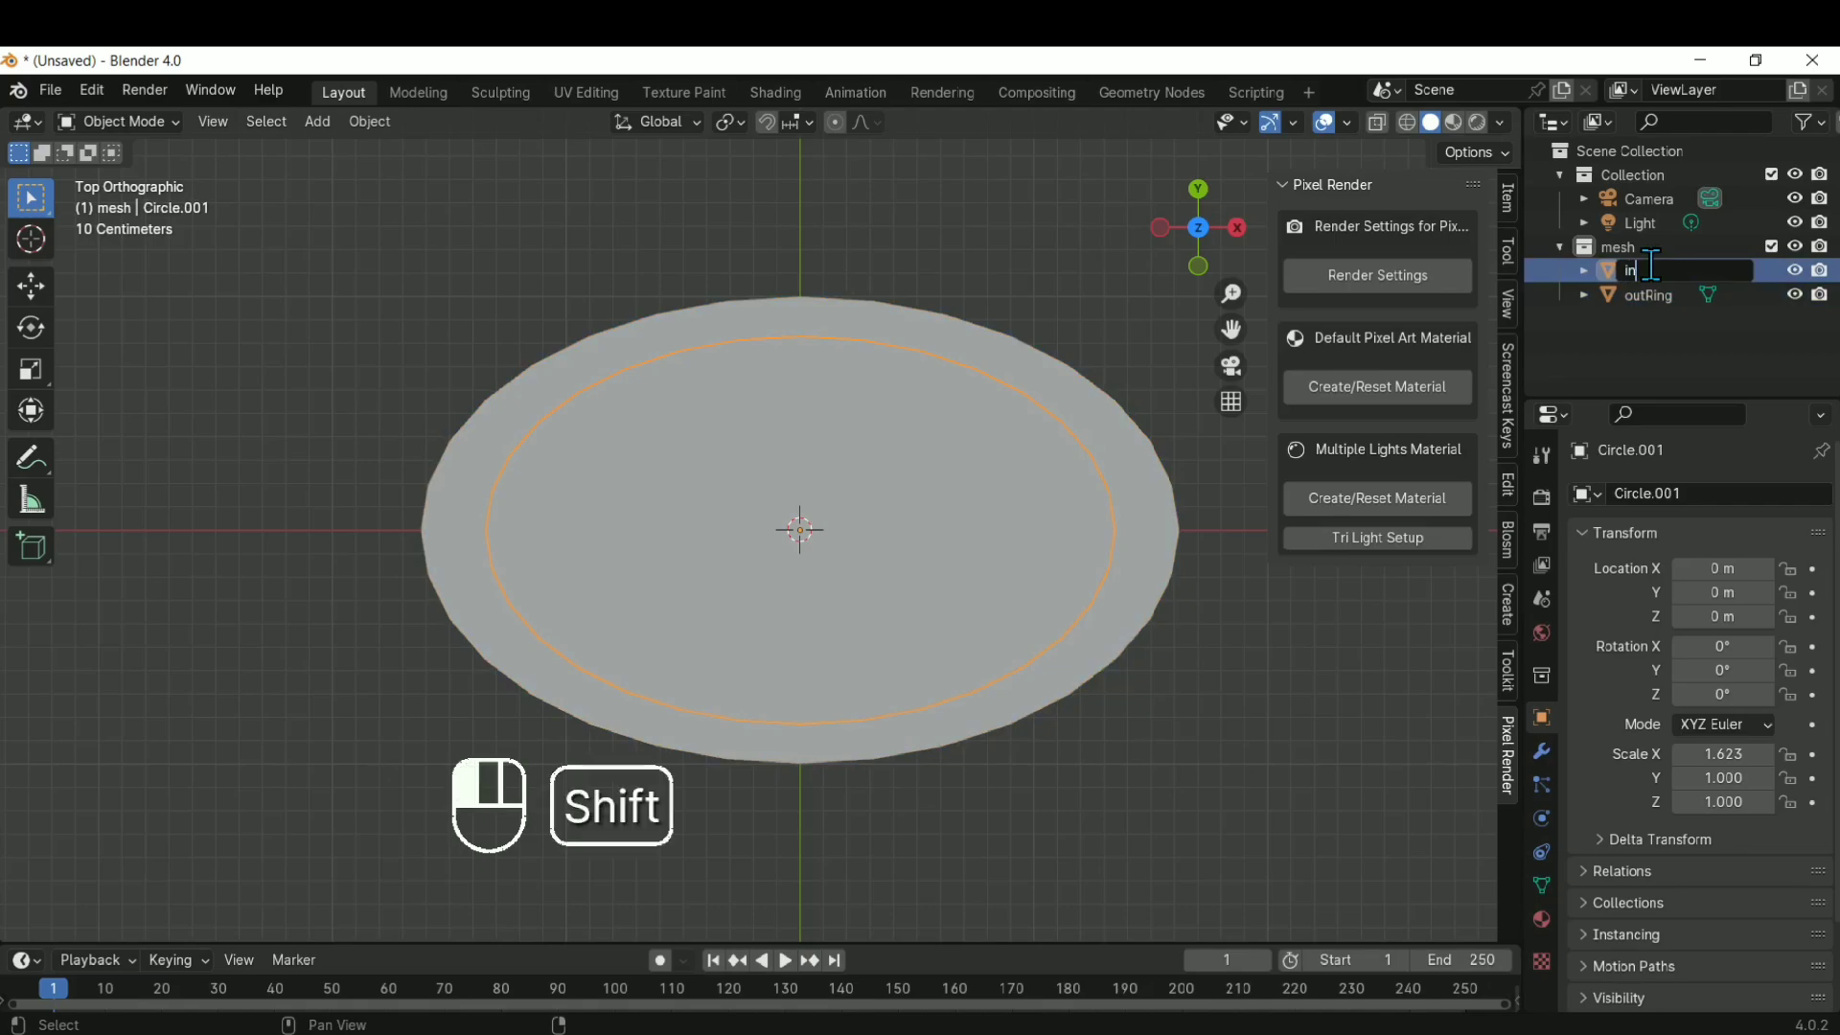
pyautogui.write('Ring')
pyautogui.press('Return')
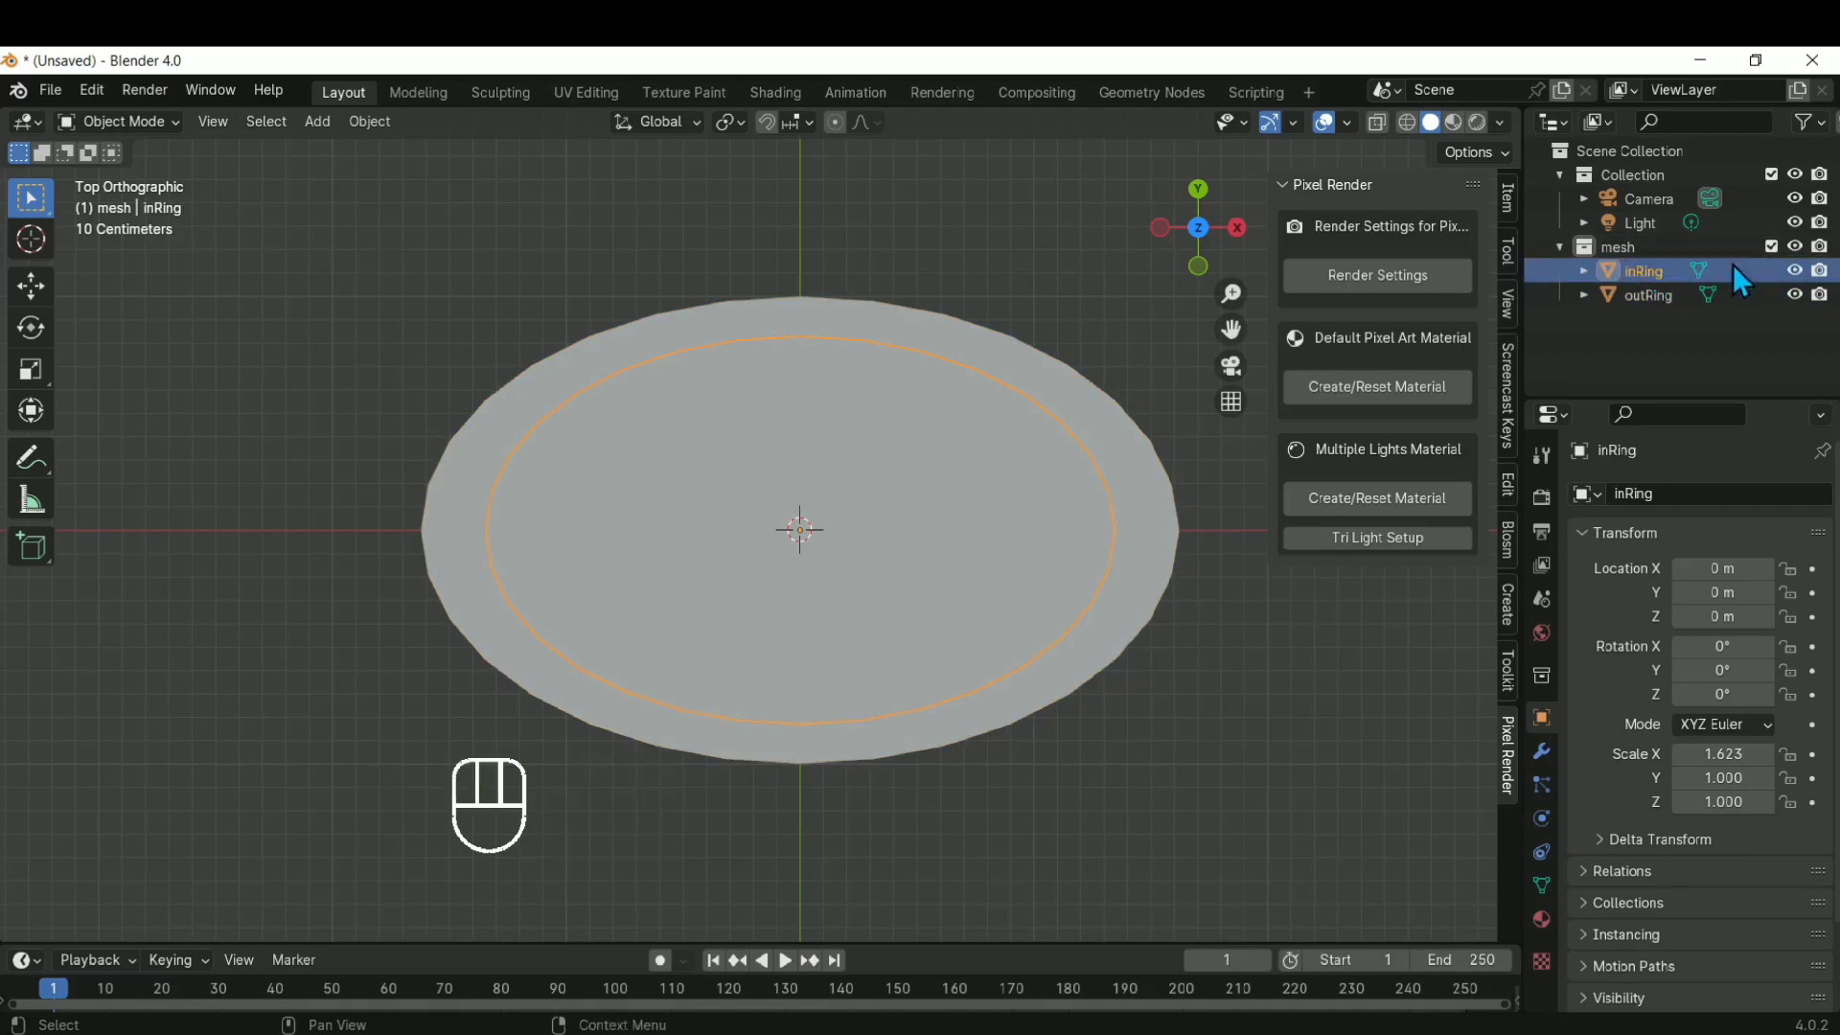
# In the Shading workspace, assign the PixelArt_Simple material to outRing and rename the material outRing
pyautogui.click(1665, 292)
pyautogui.press('g')
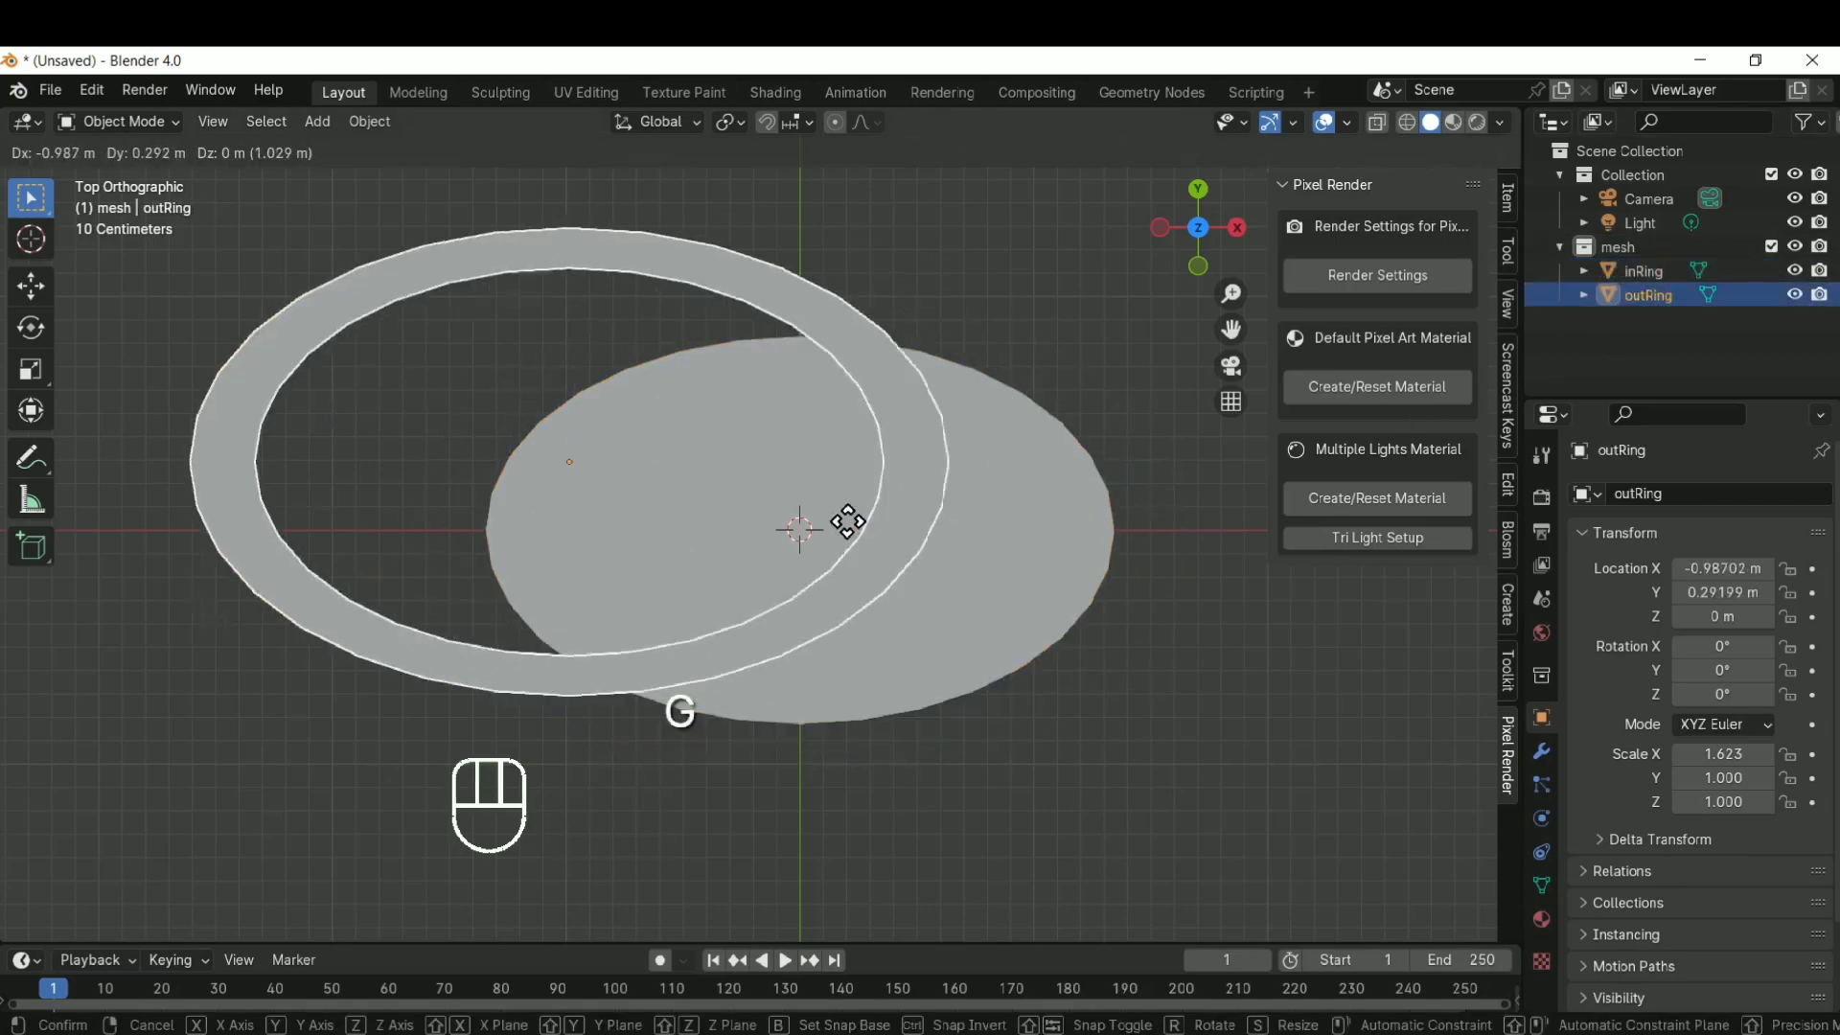
pyautogui.rightClick(1021, 580)
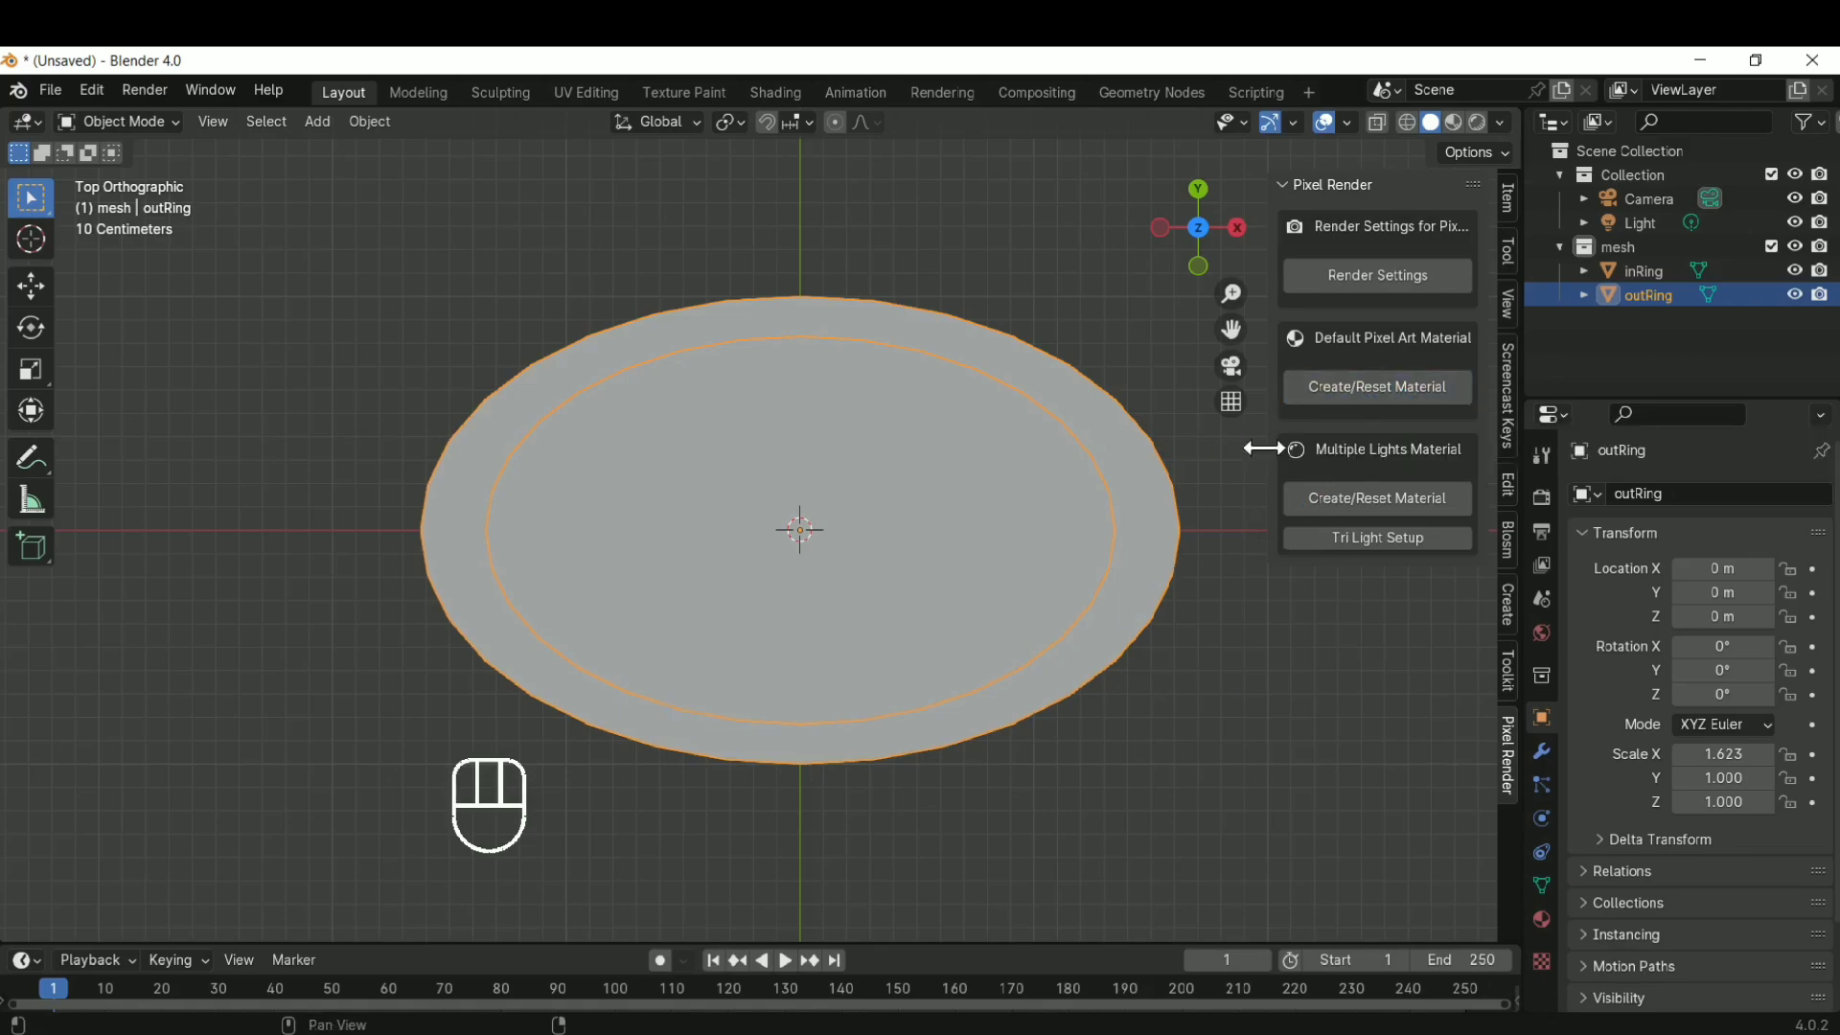
pyautogui.click(786, 92)
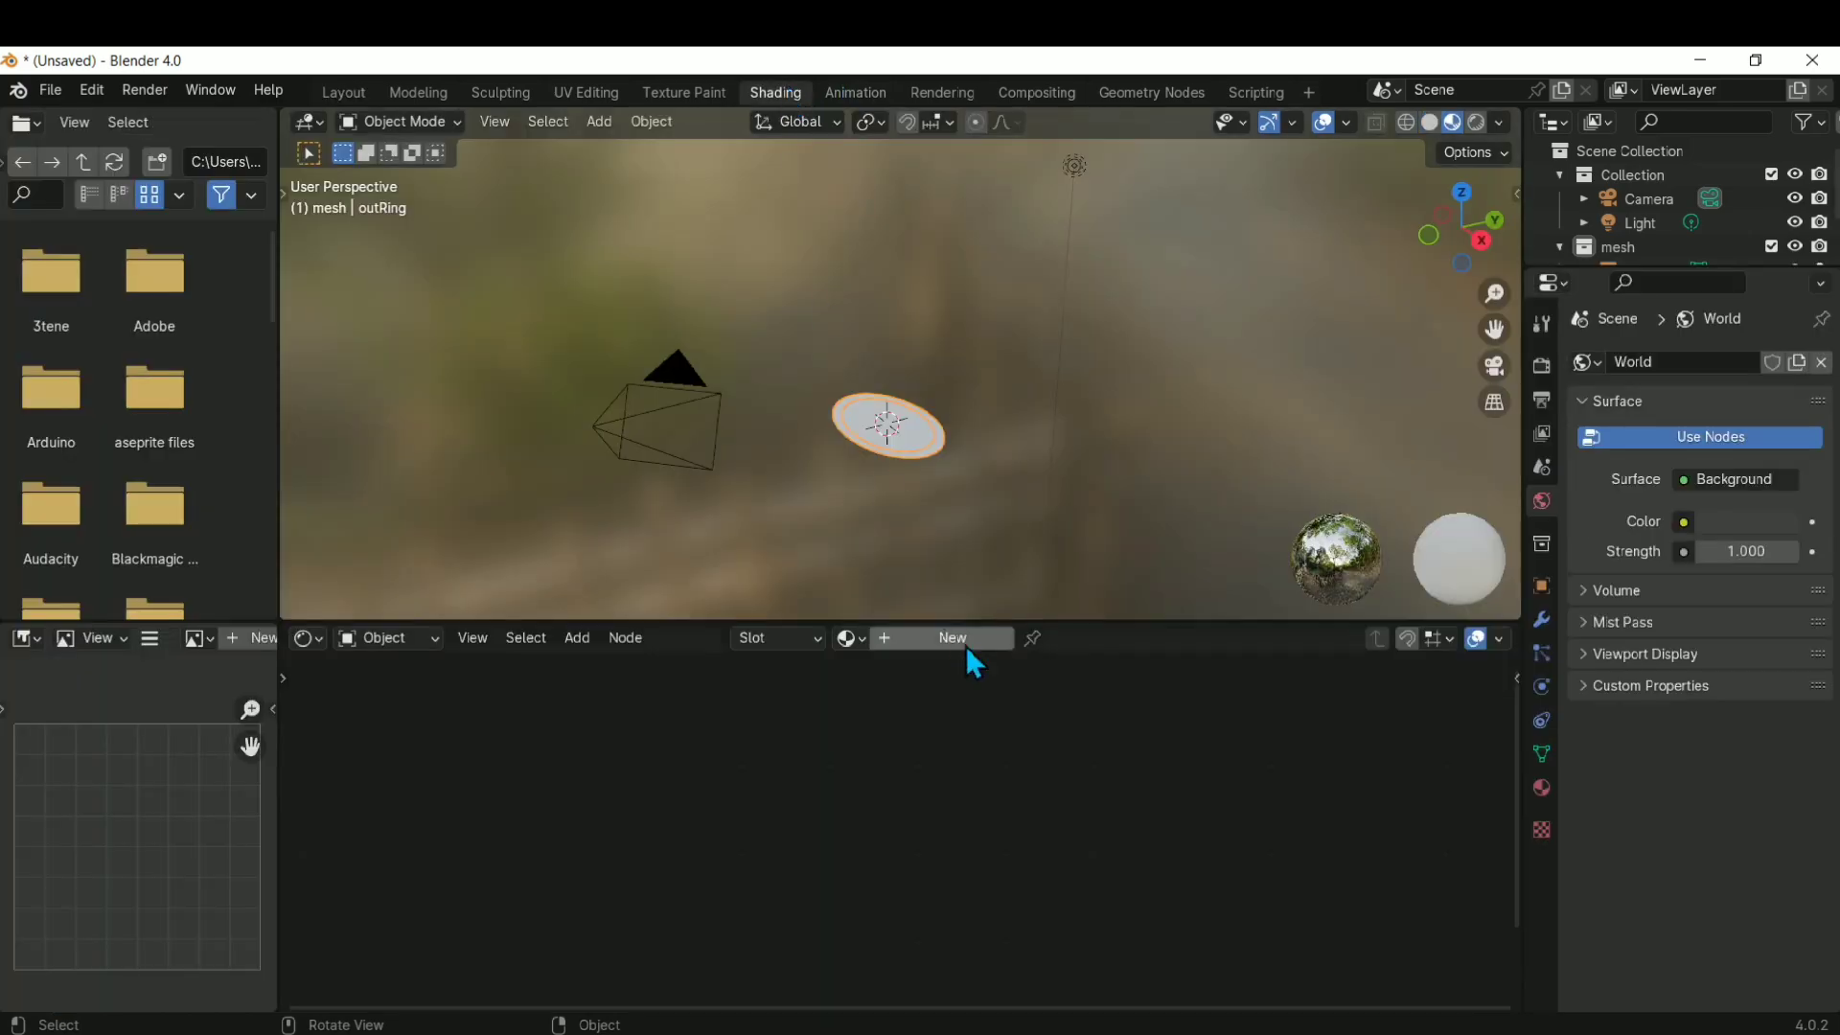
pyautogui.click(850, 639)
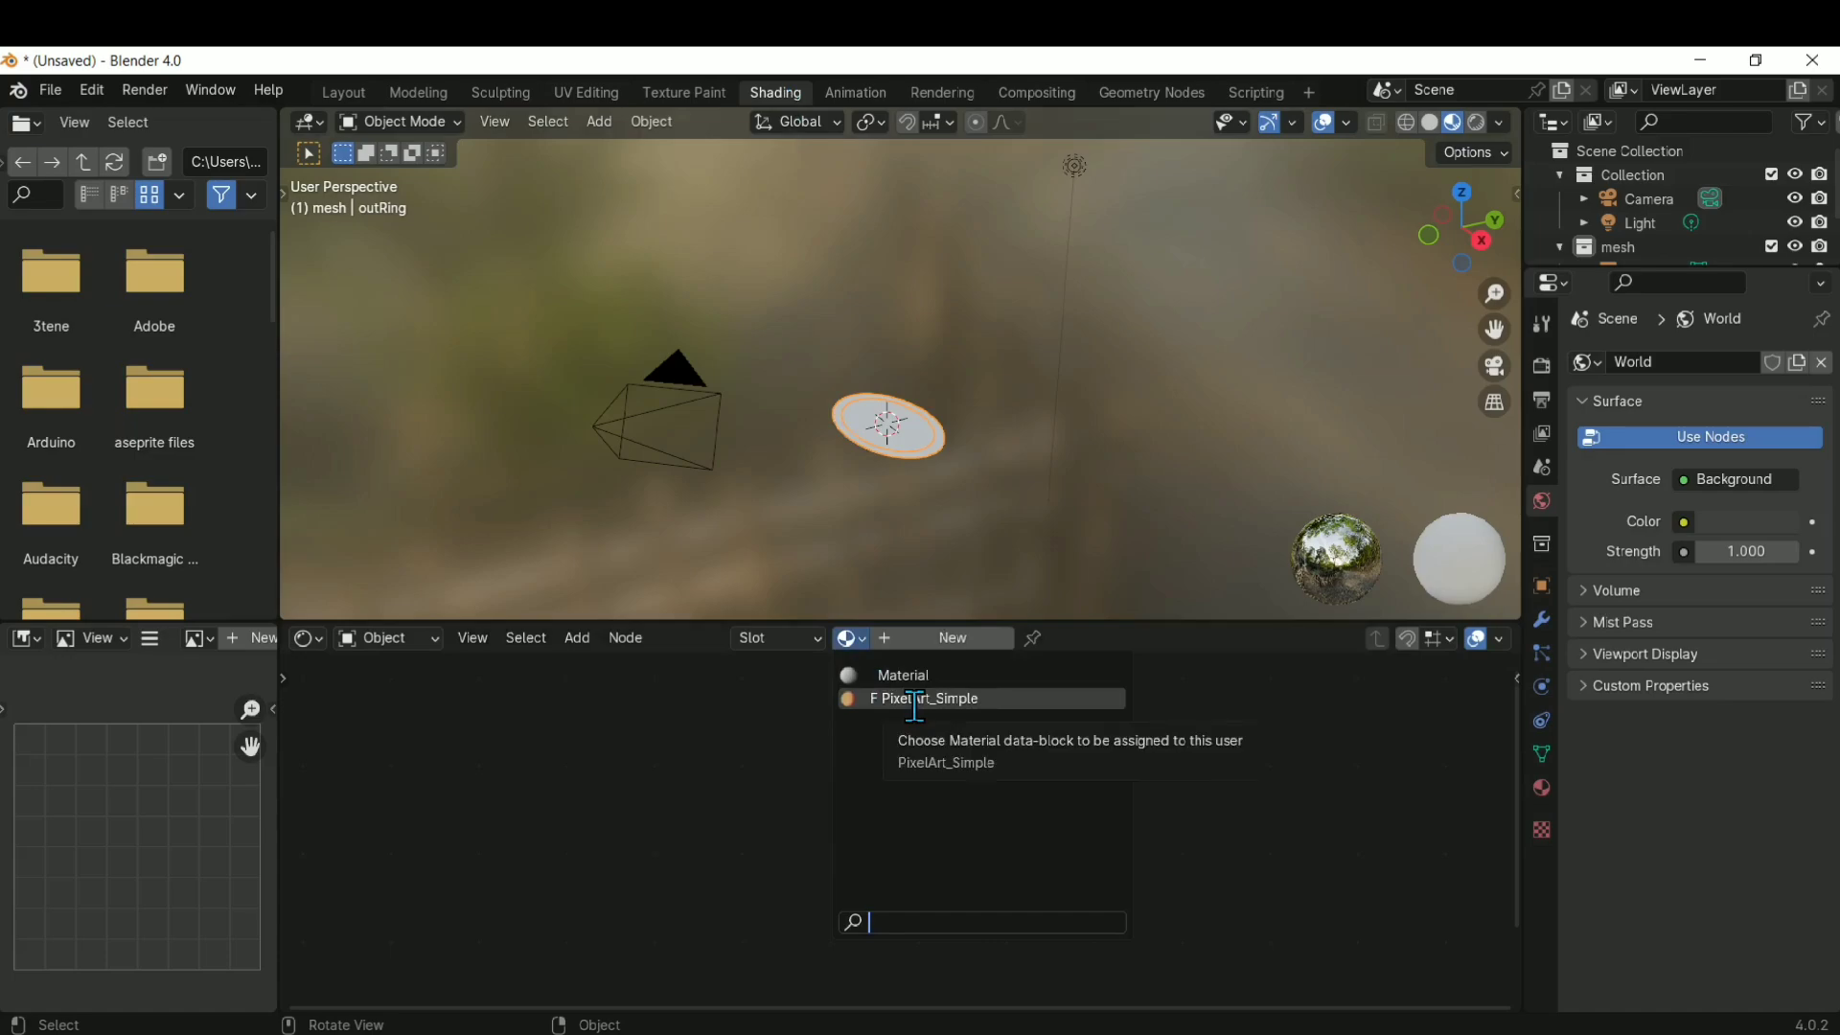
pyautogui.click(915, 699)
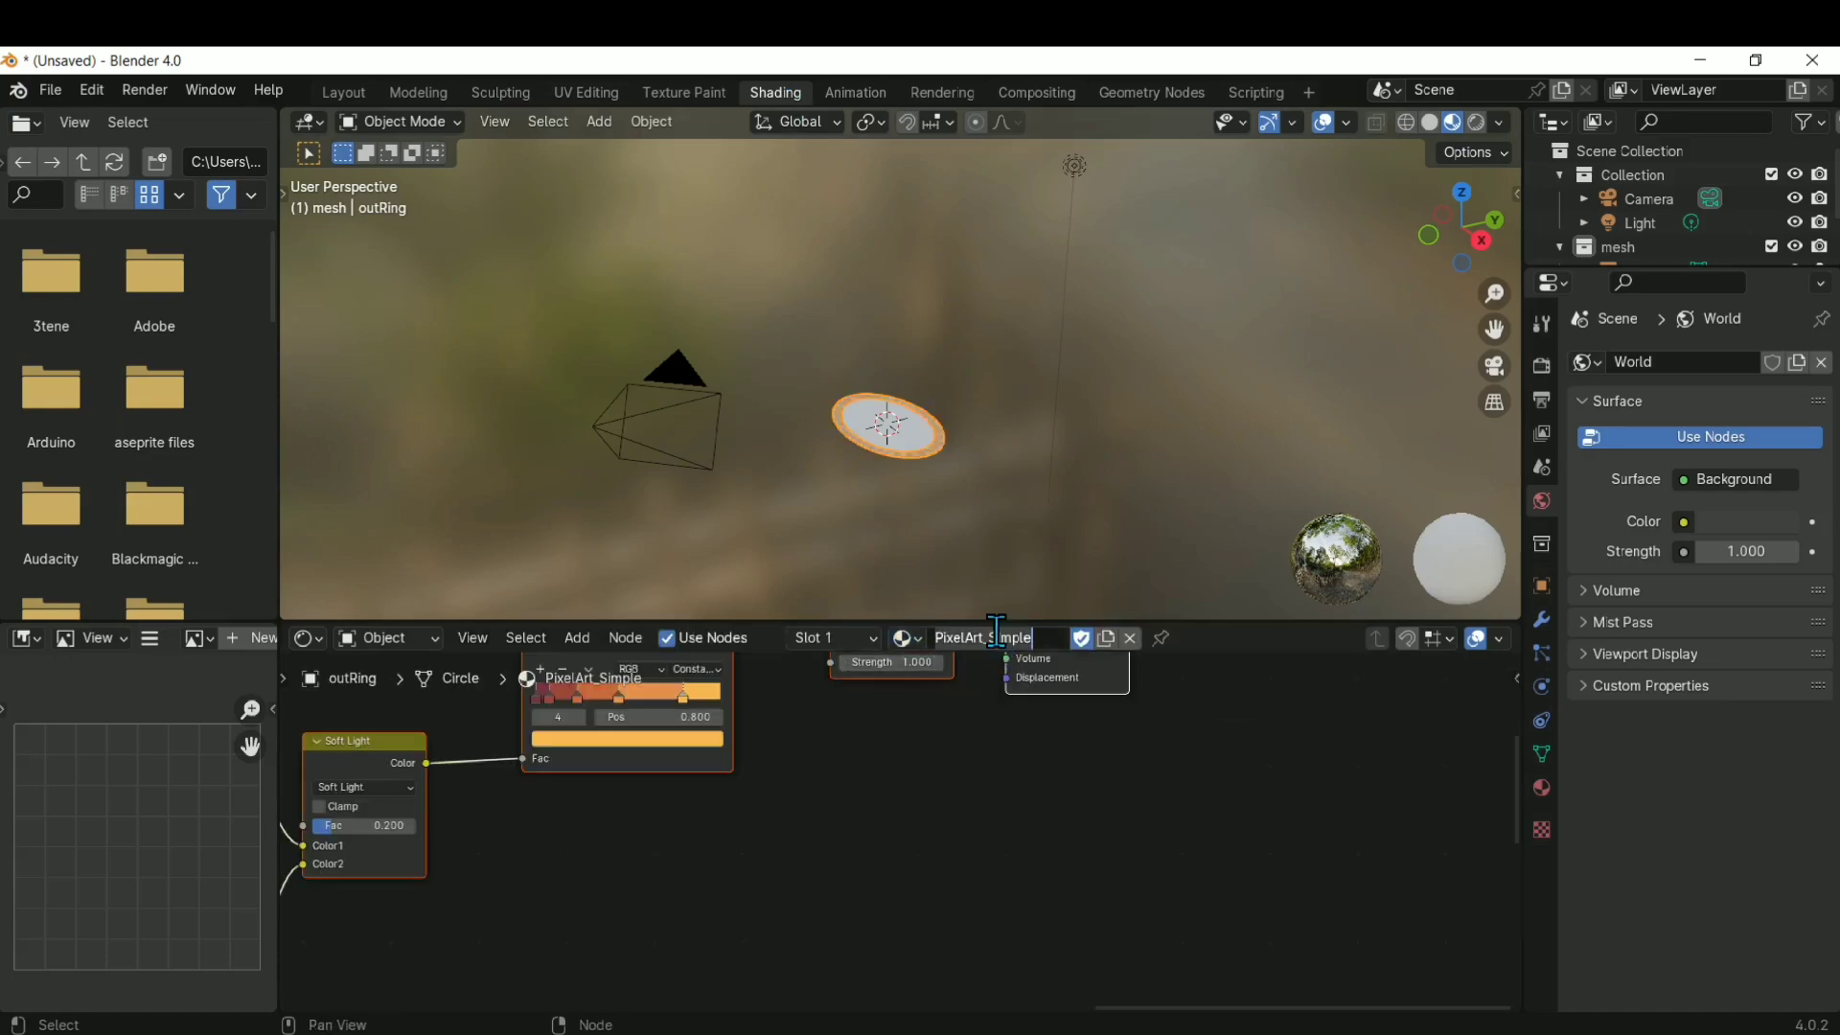
pyautogui.hotkey('ctrl', 'a')
pyautogui.write('outRing')
pyautogui.press('Return')
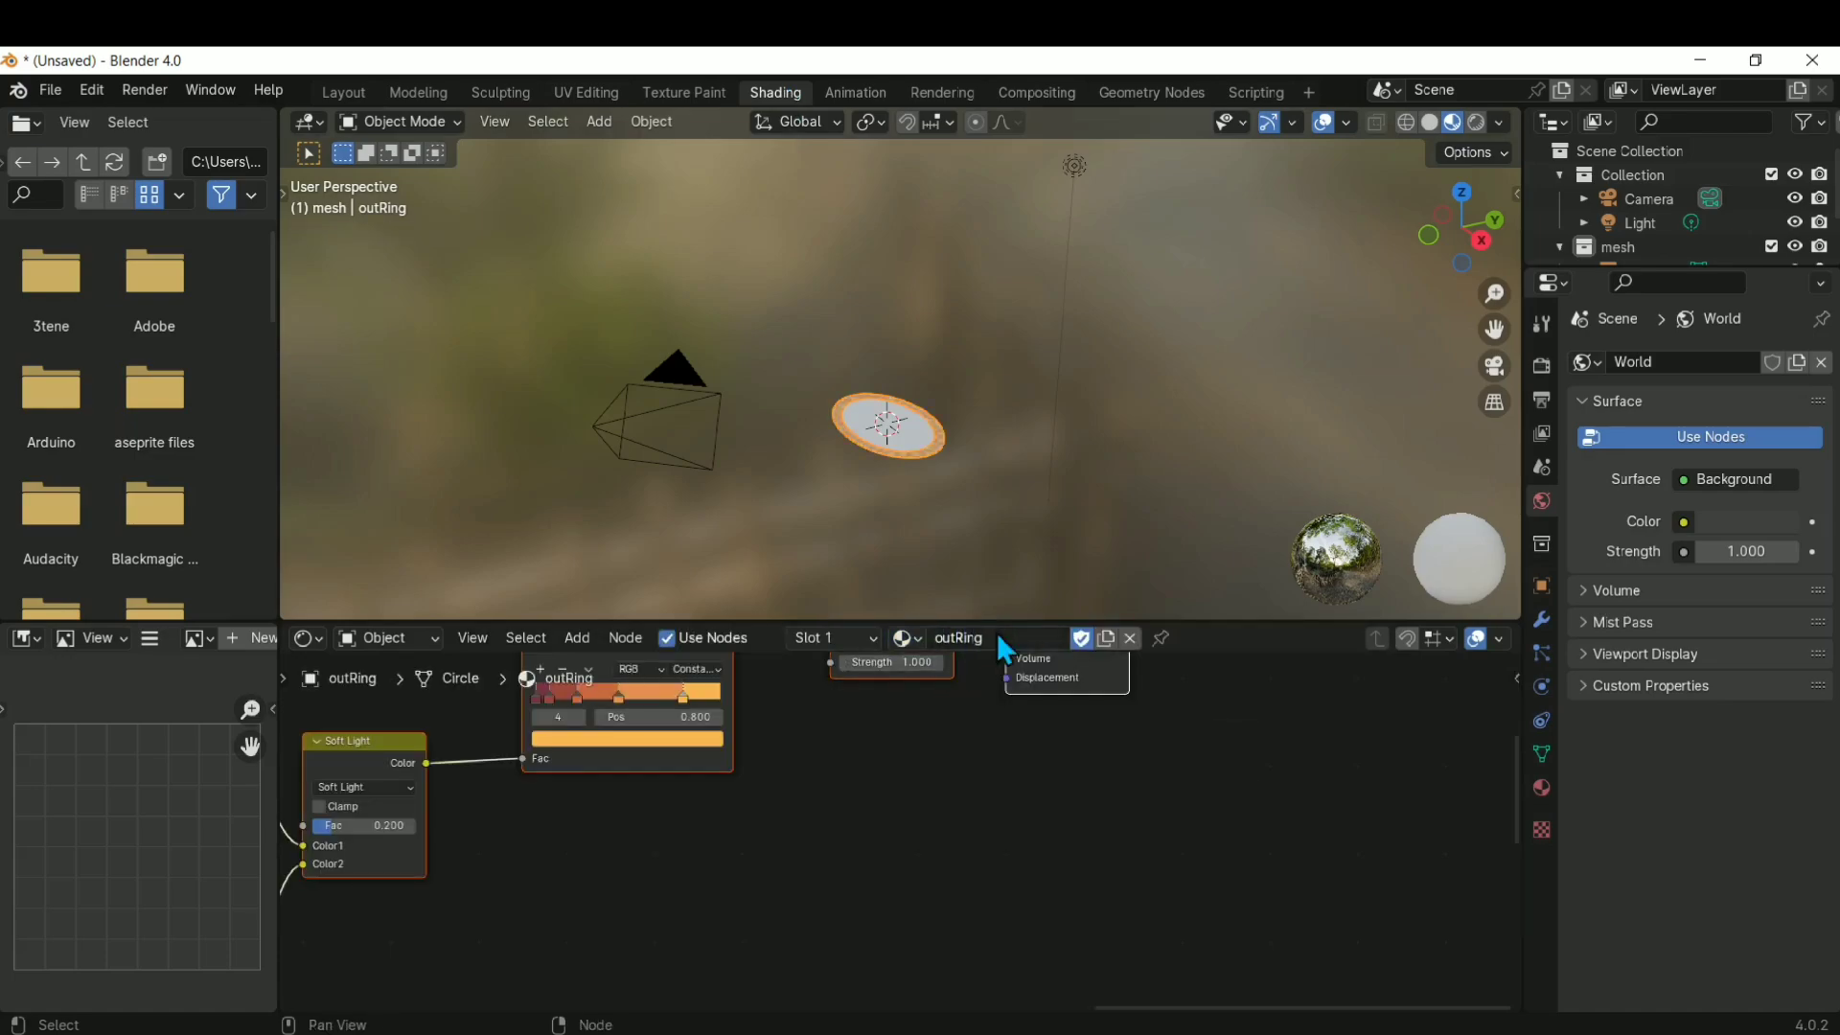
# Frame the portal from above in the Shading viewport, preview it with rendered shading, and enlarge the outliner to list the mesh objects
pyautogui.press('Home')
pyautogui.press('KP_7')
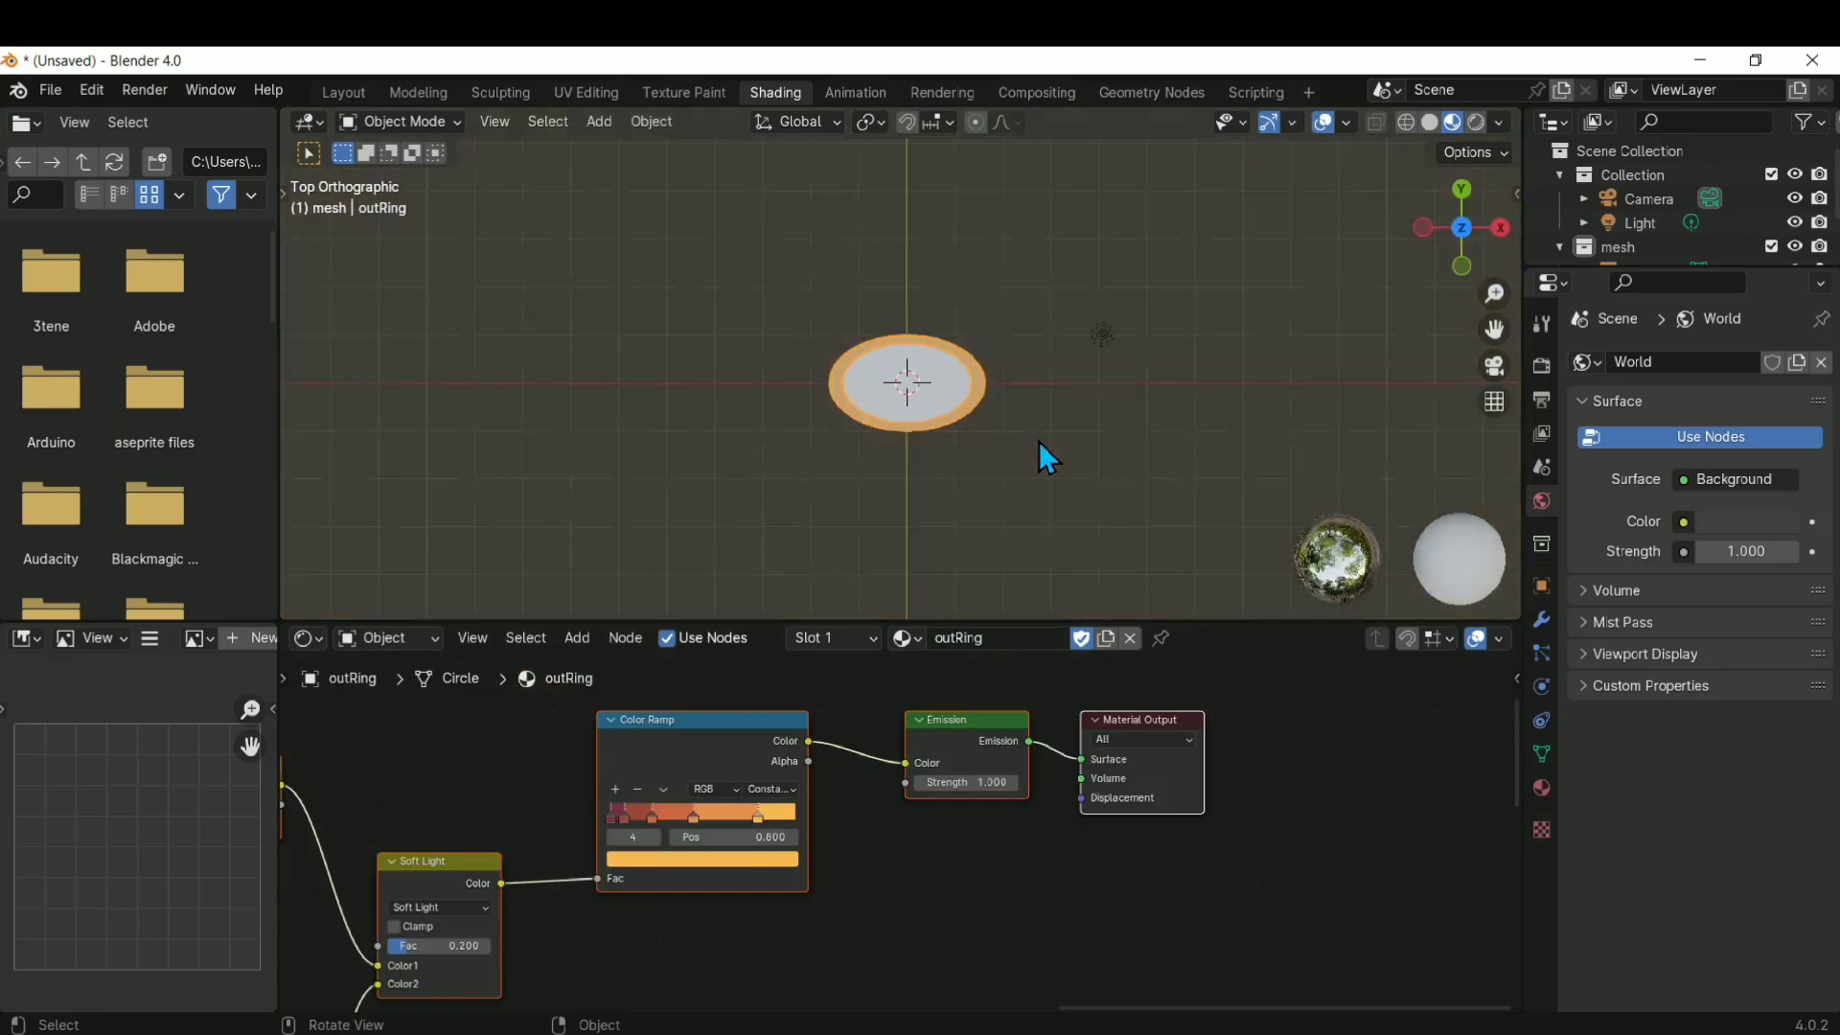
pyautogui.middleClick(853, 345)
pyautogui.scroll(9, 847, 323)
pyautogui.scroll(-3, 859, 322)
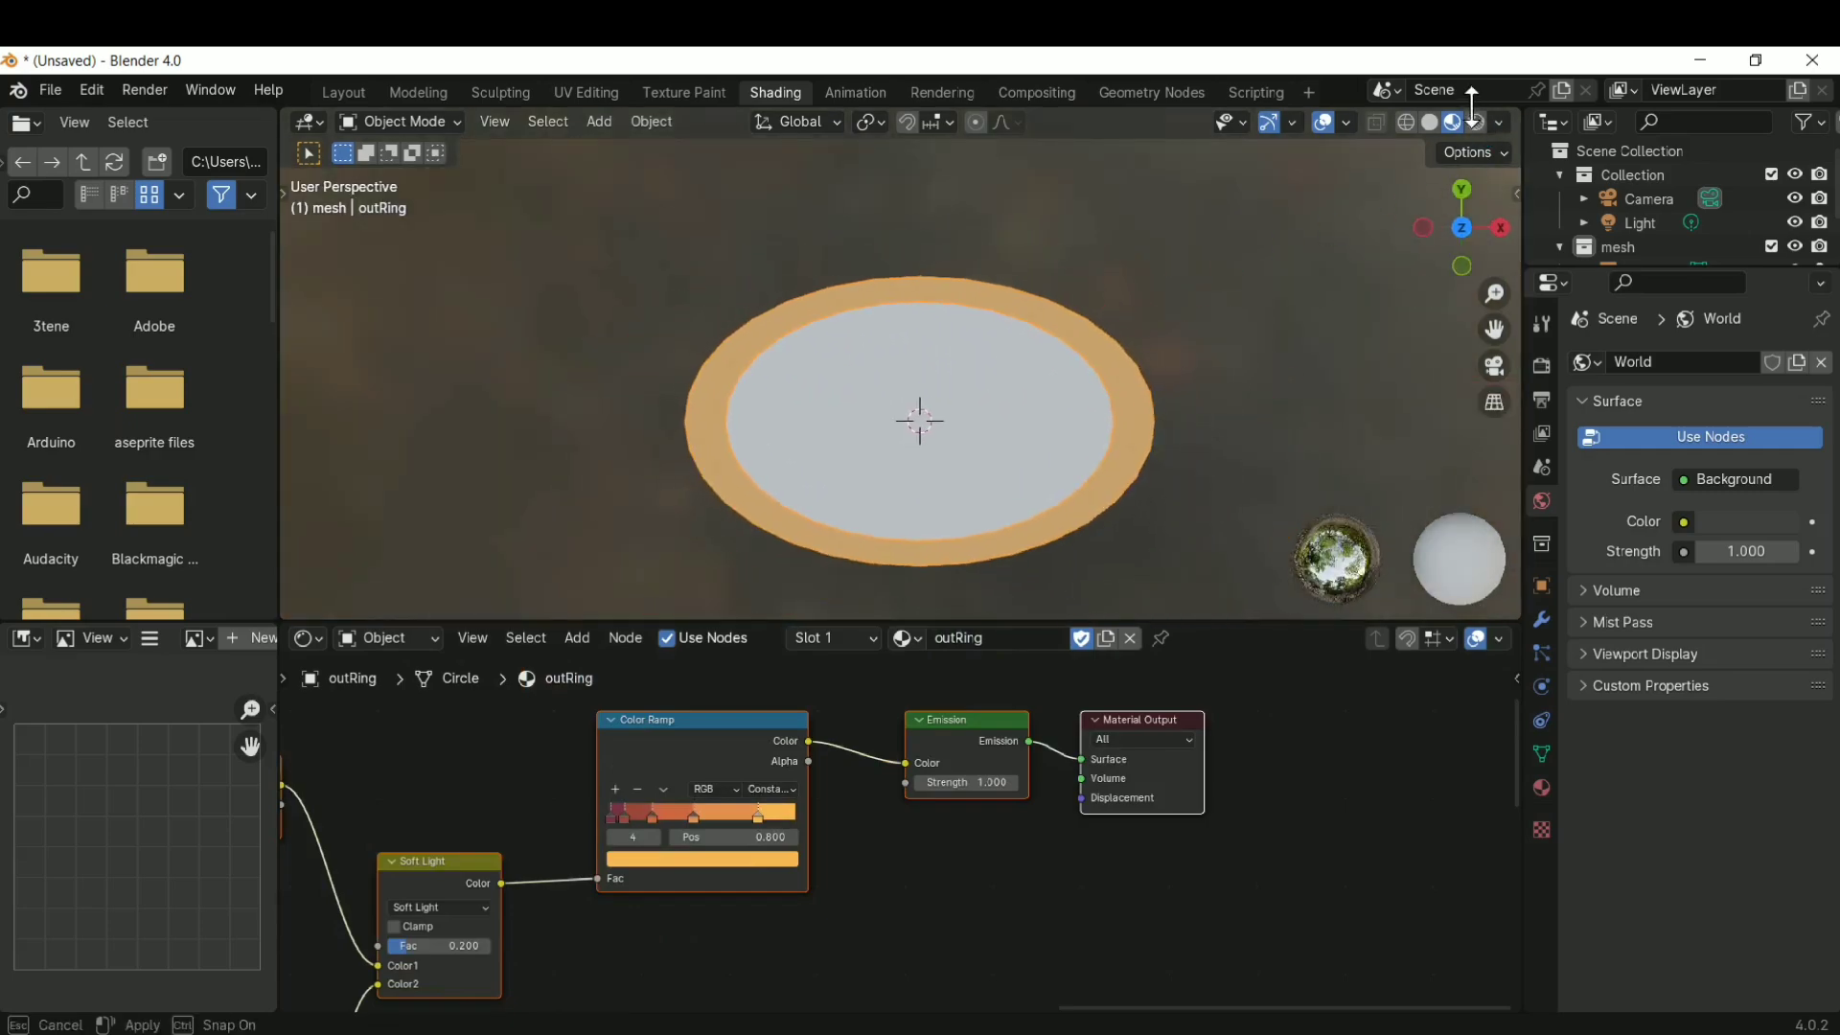
pyautogui.click(1476, 122)
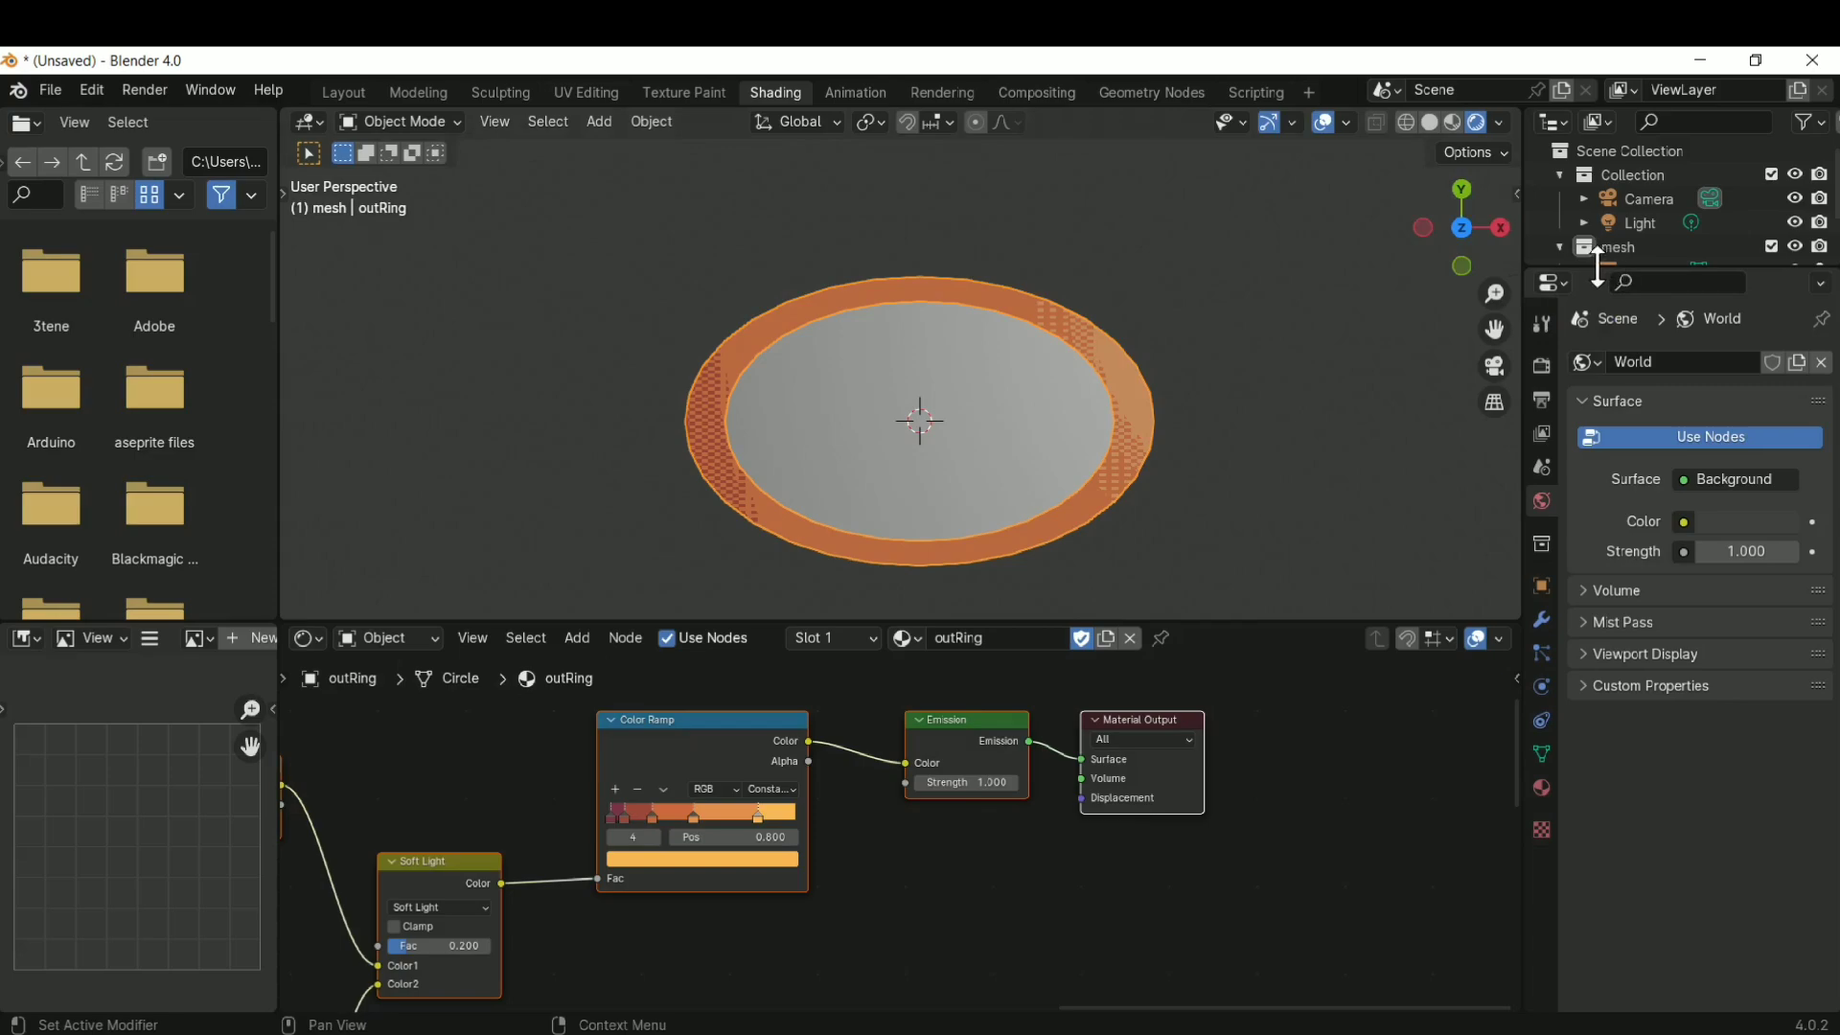
pyautogui.moveTo(1598, 267); pyautogui.dragTo(1597, 465)
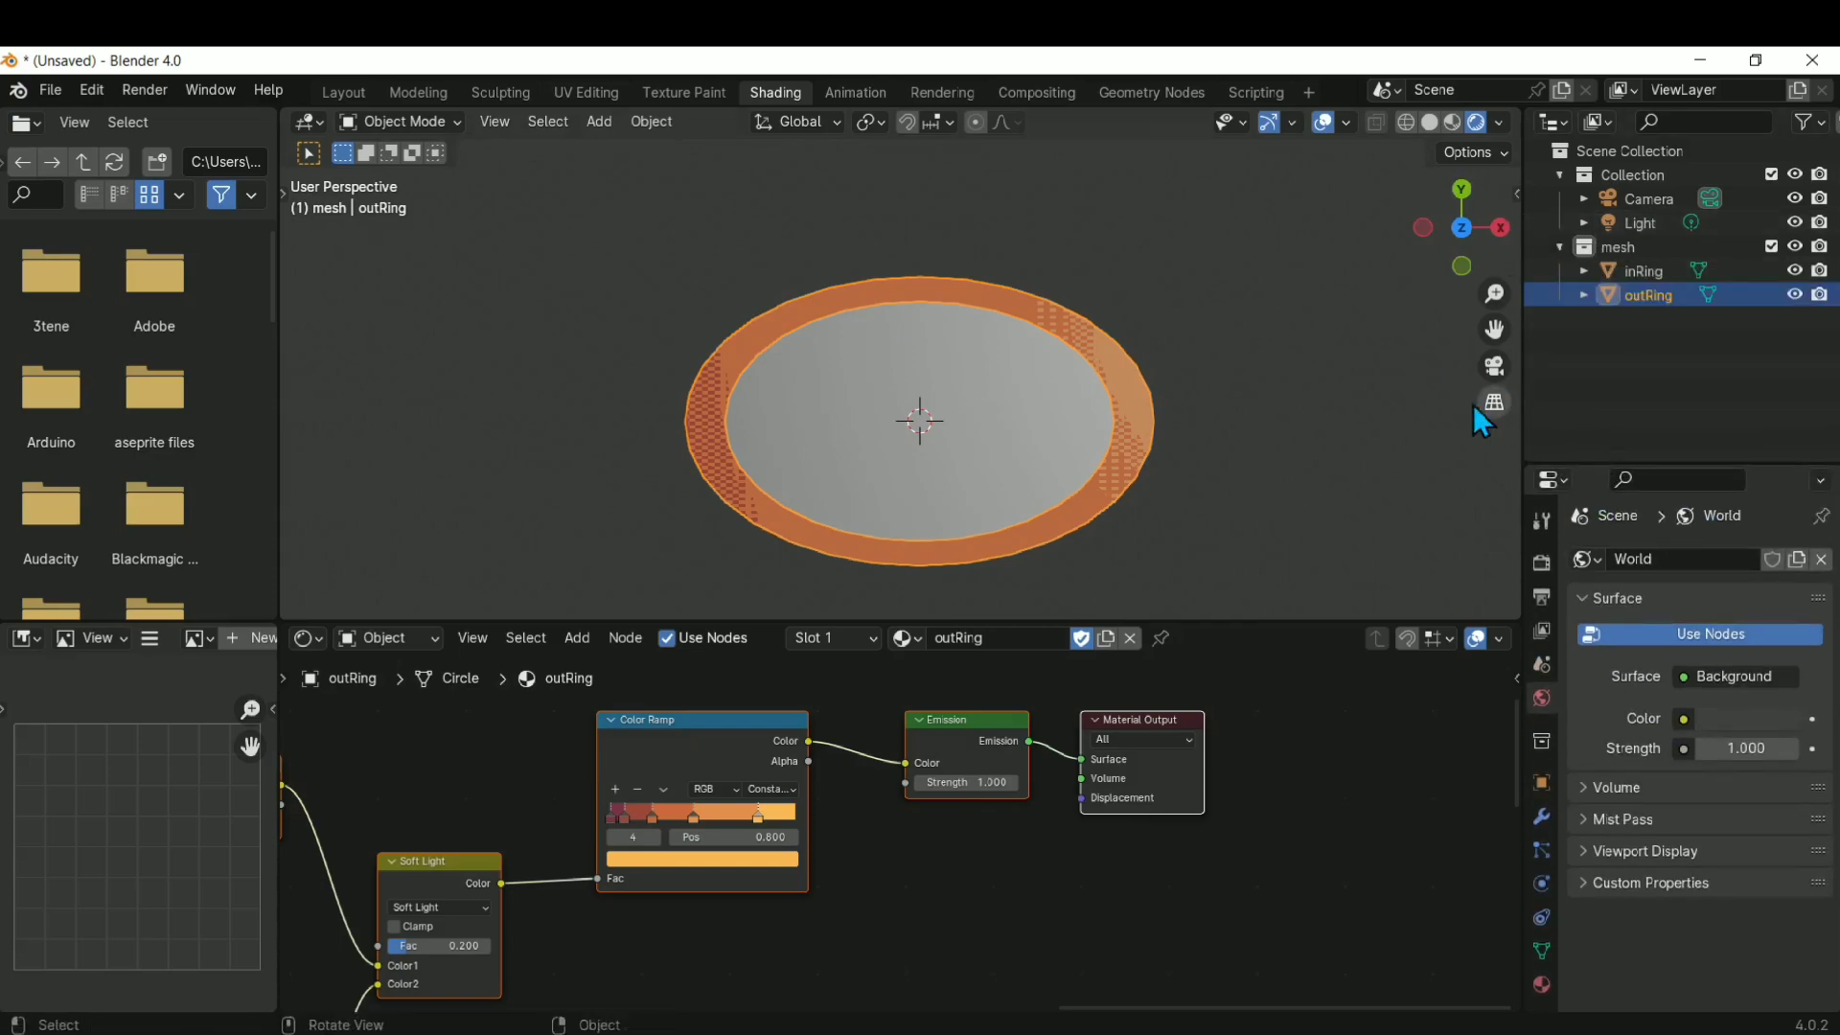
pyautogui.press('n')
pyautogui.scroll(-1, 1478, 477)
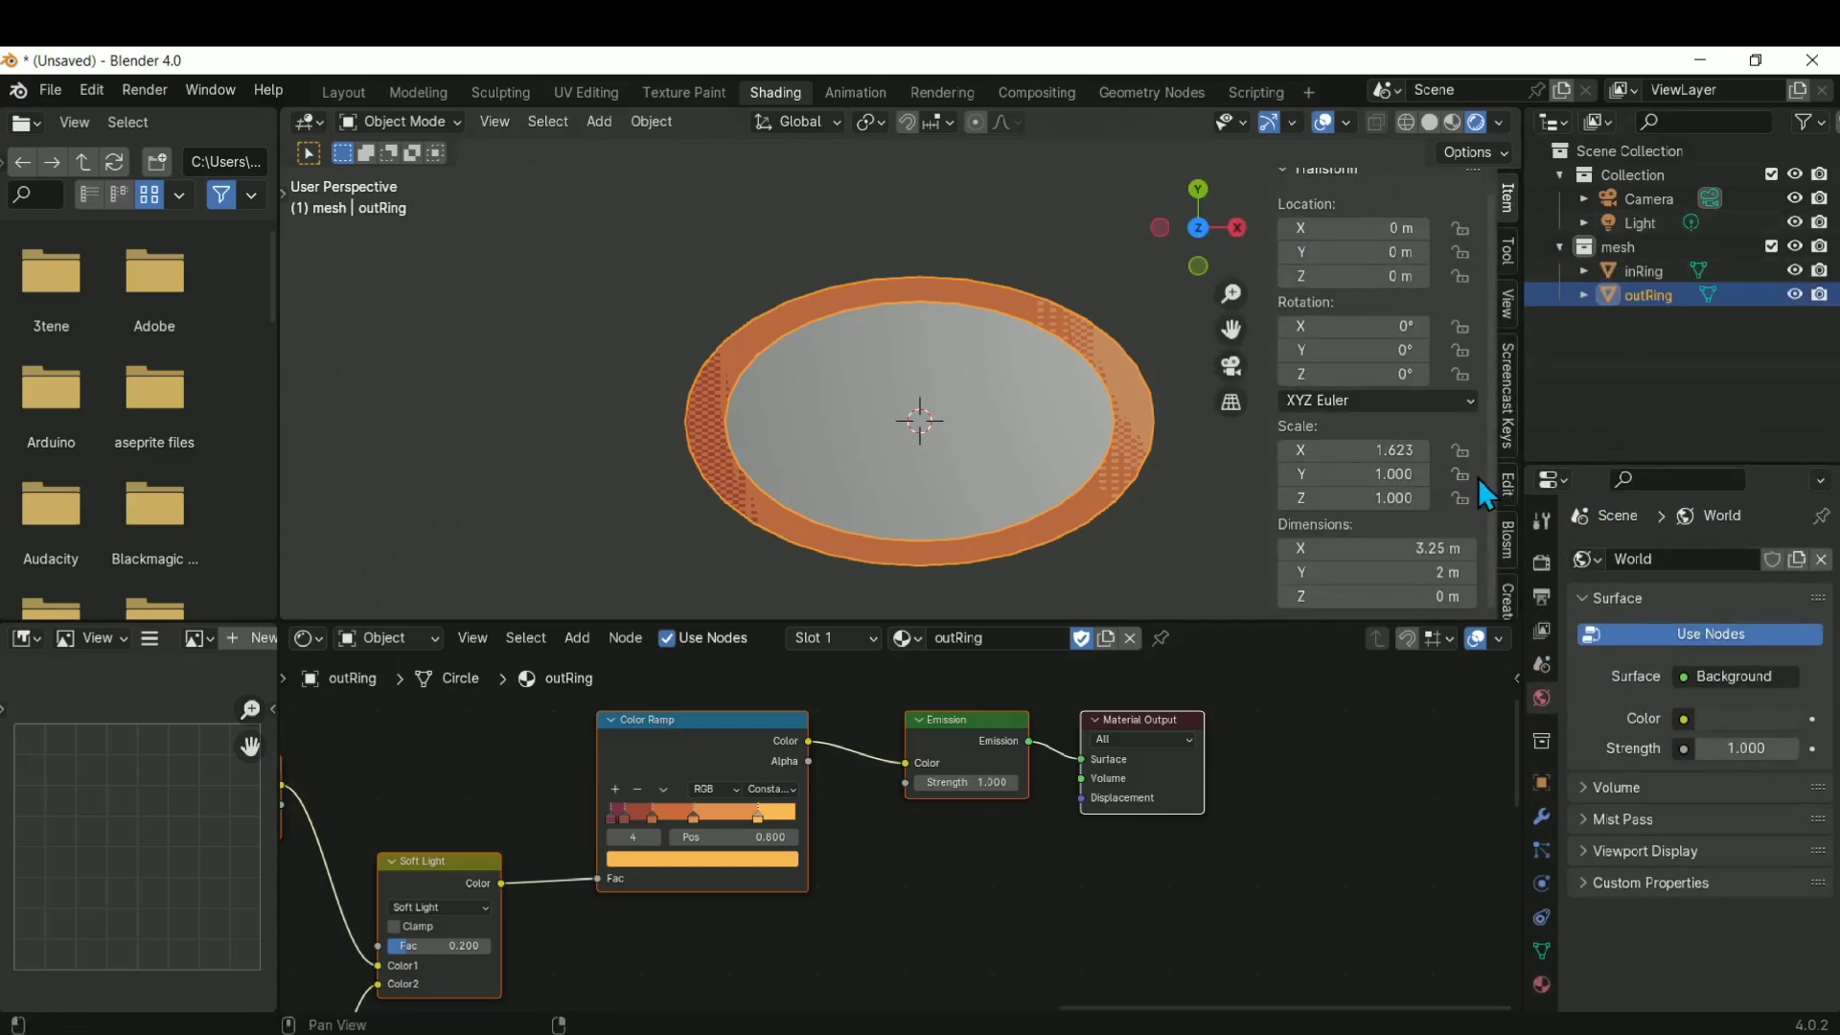
pyautogui.moveTo(1544, 542); pyautogui.dragTo(1545, 493, button='middle')
pyautogui.moveTo(1508, 575); pyautogui.dragTo(1508, 503, button='middle')
pyautogui.moveTo(1131, 373); pyautogui.dragTo(1131, 367, button='middle')
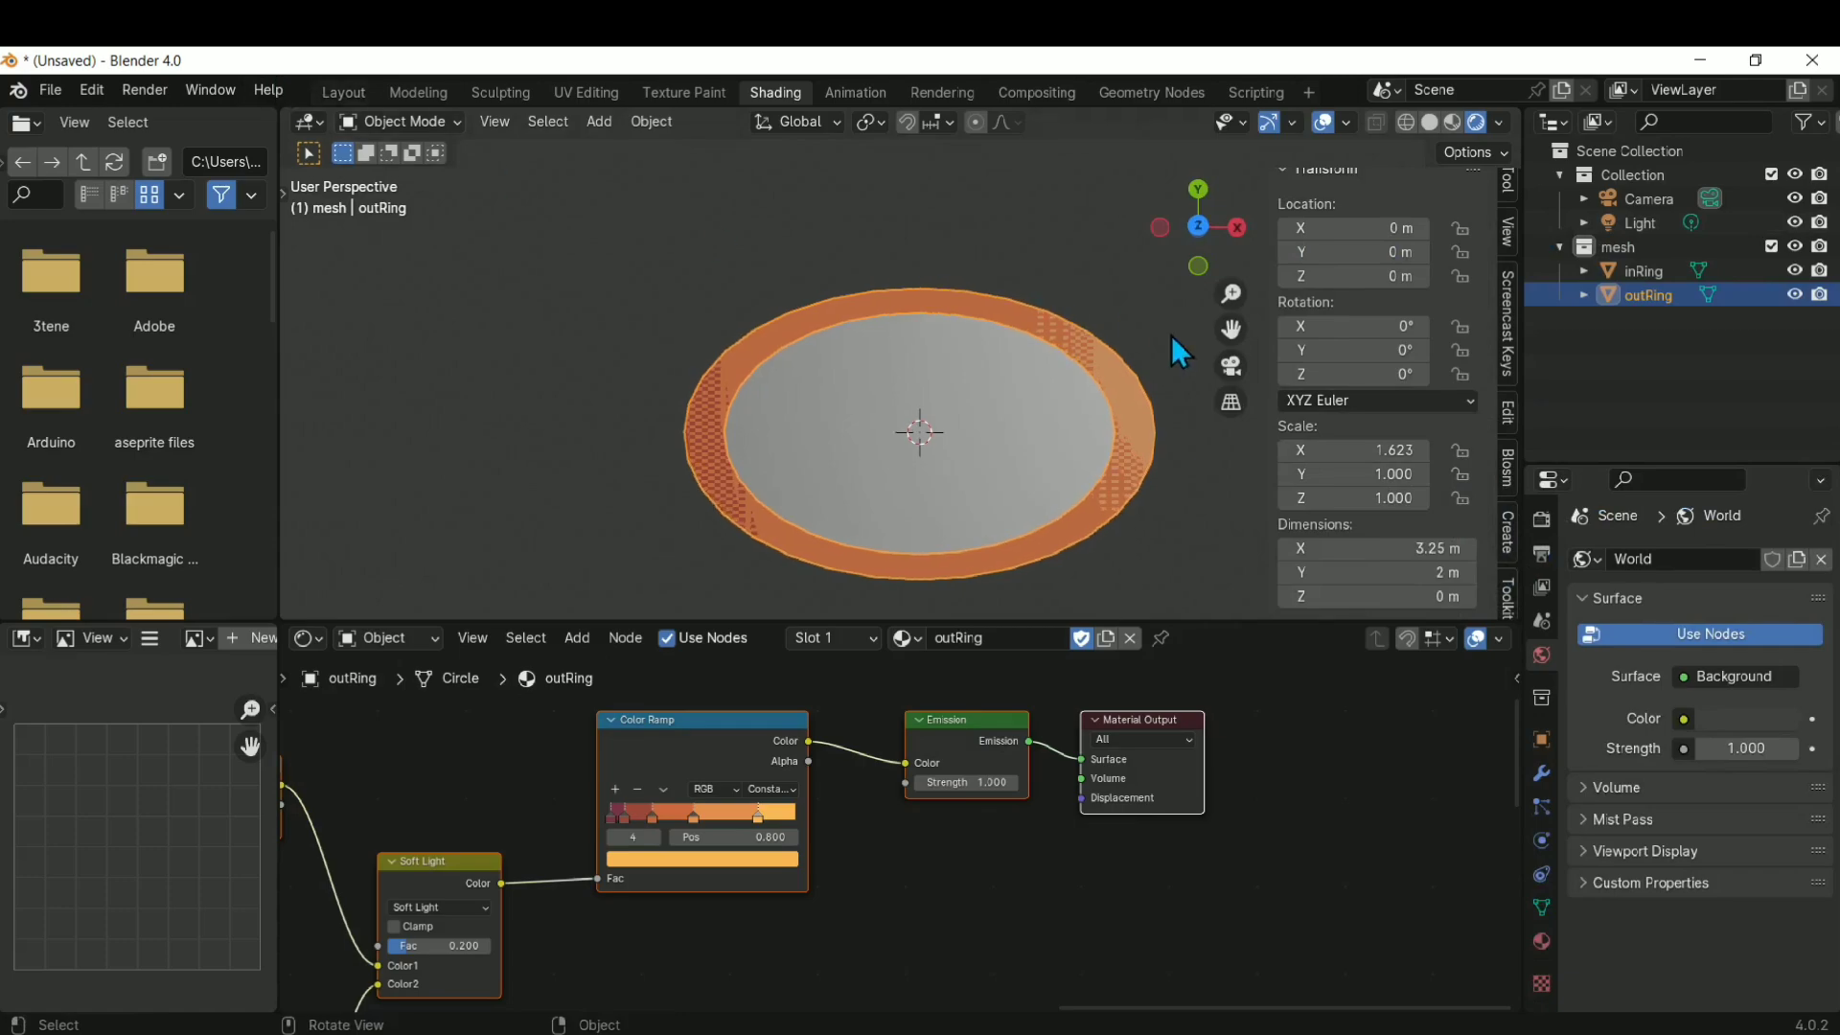
pyautogui.press('n')
# Back in the Layout workspace, add Pixel Render's Tri Light Setup and switch the viewport to rendered shading
pyautogui.click(347, 92)
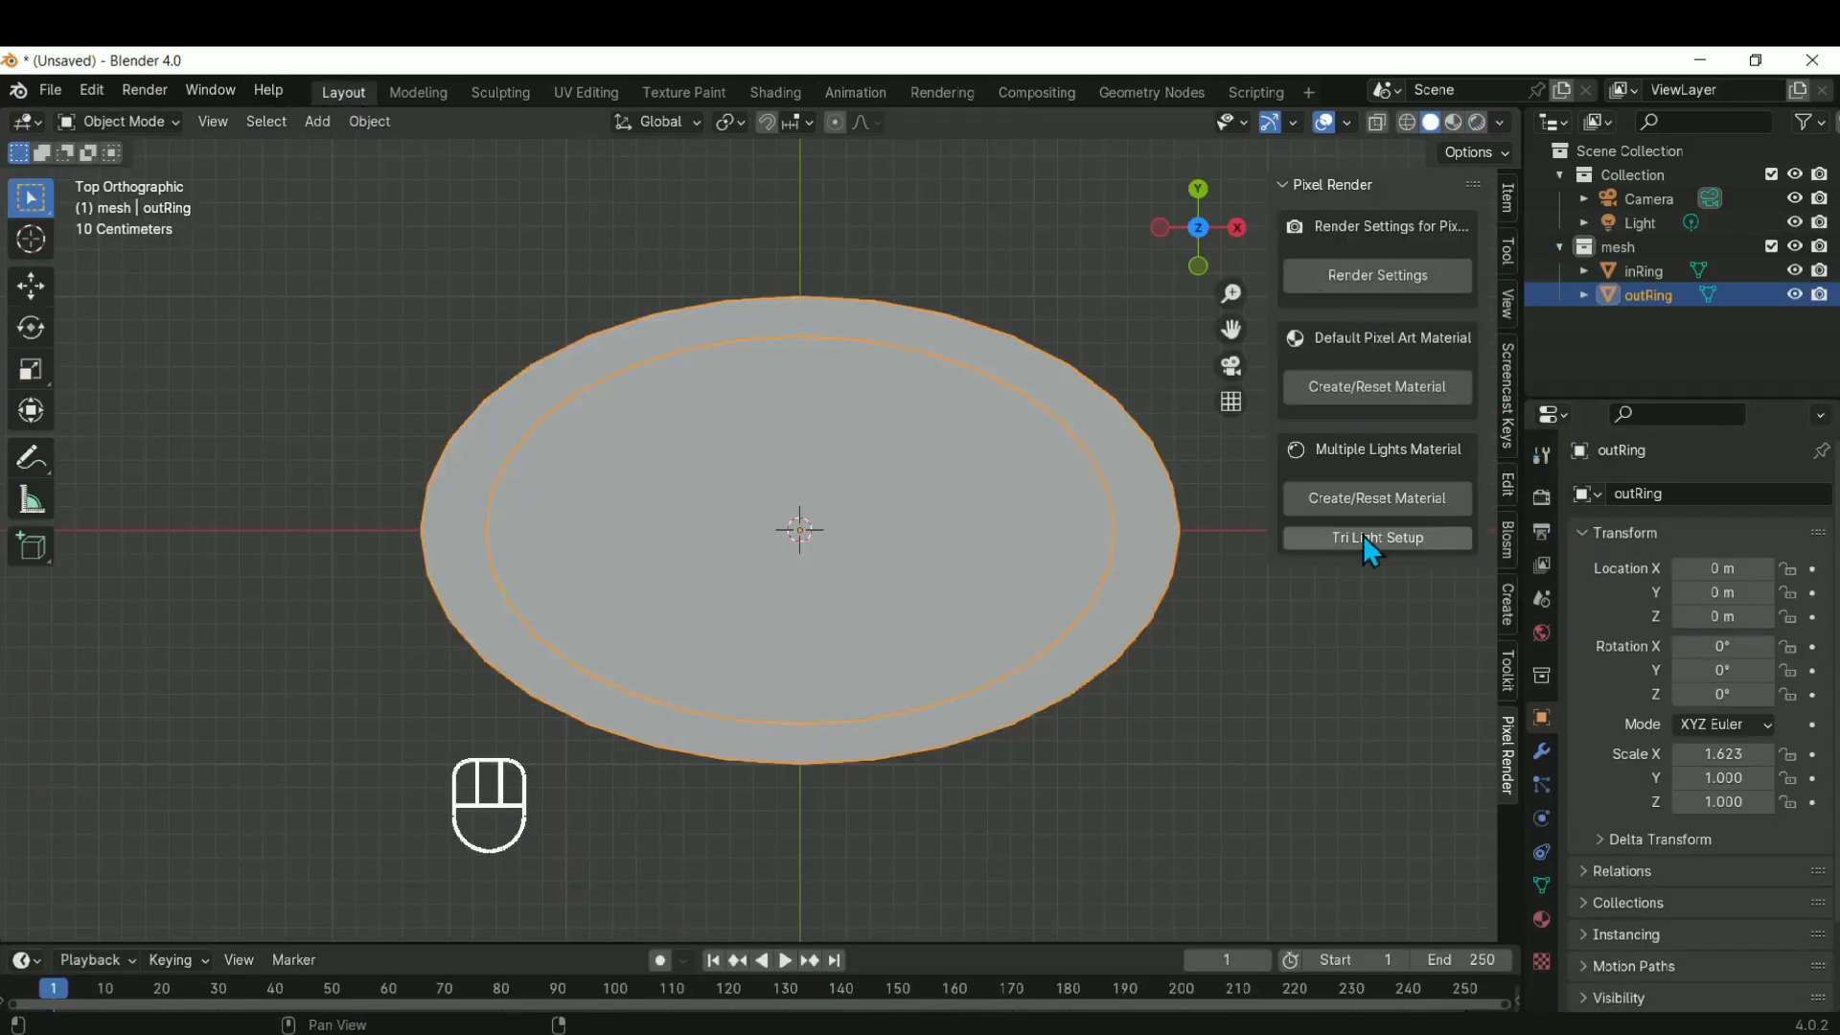
pyautogui.click(1428, 542)
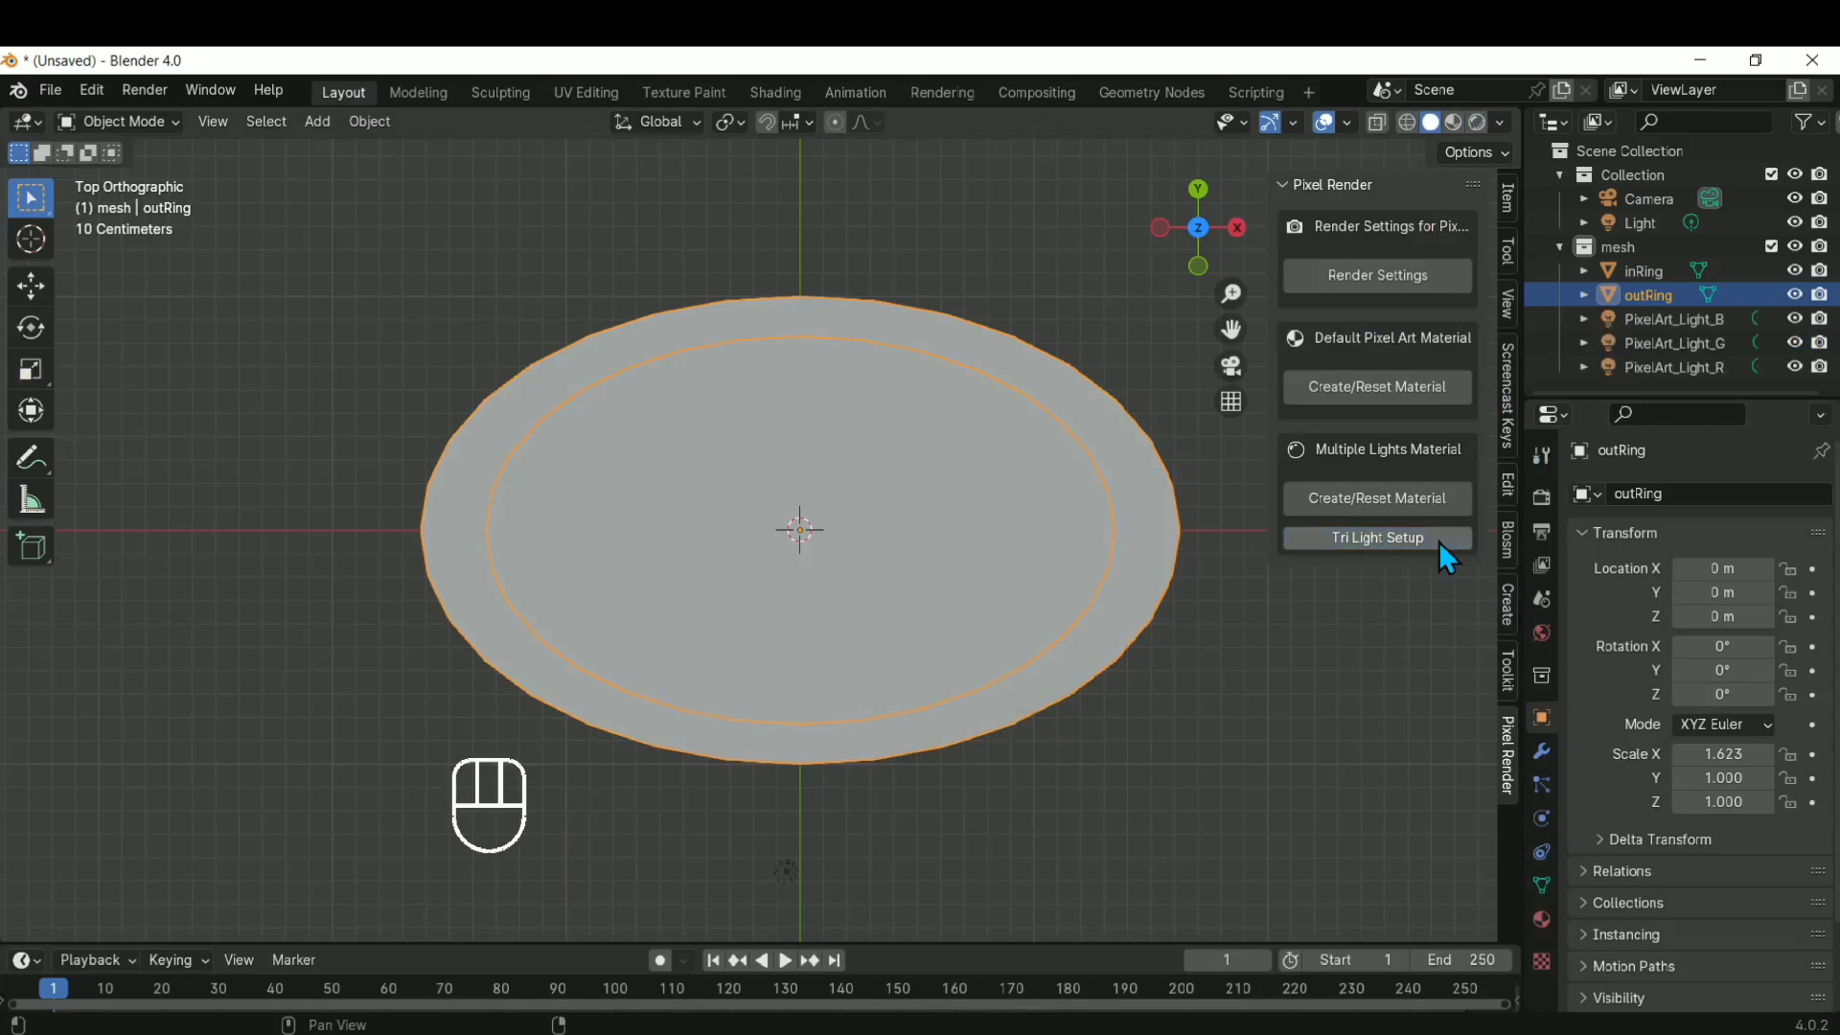
pyautogui.click(1477, 122)
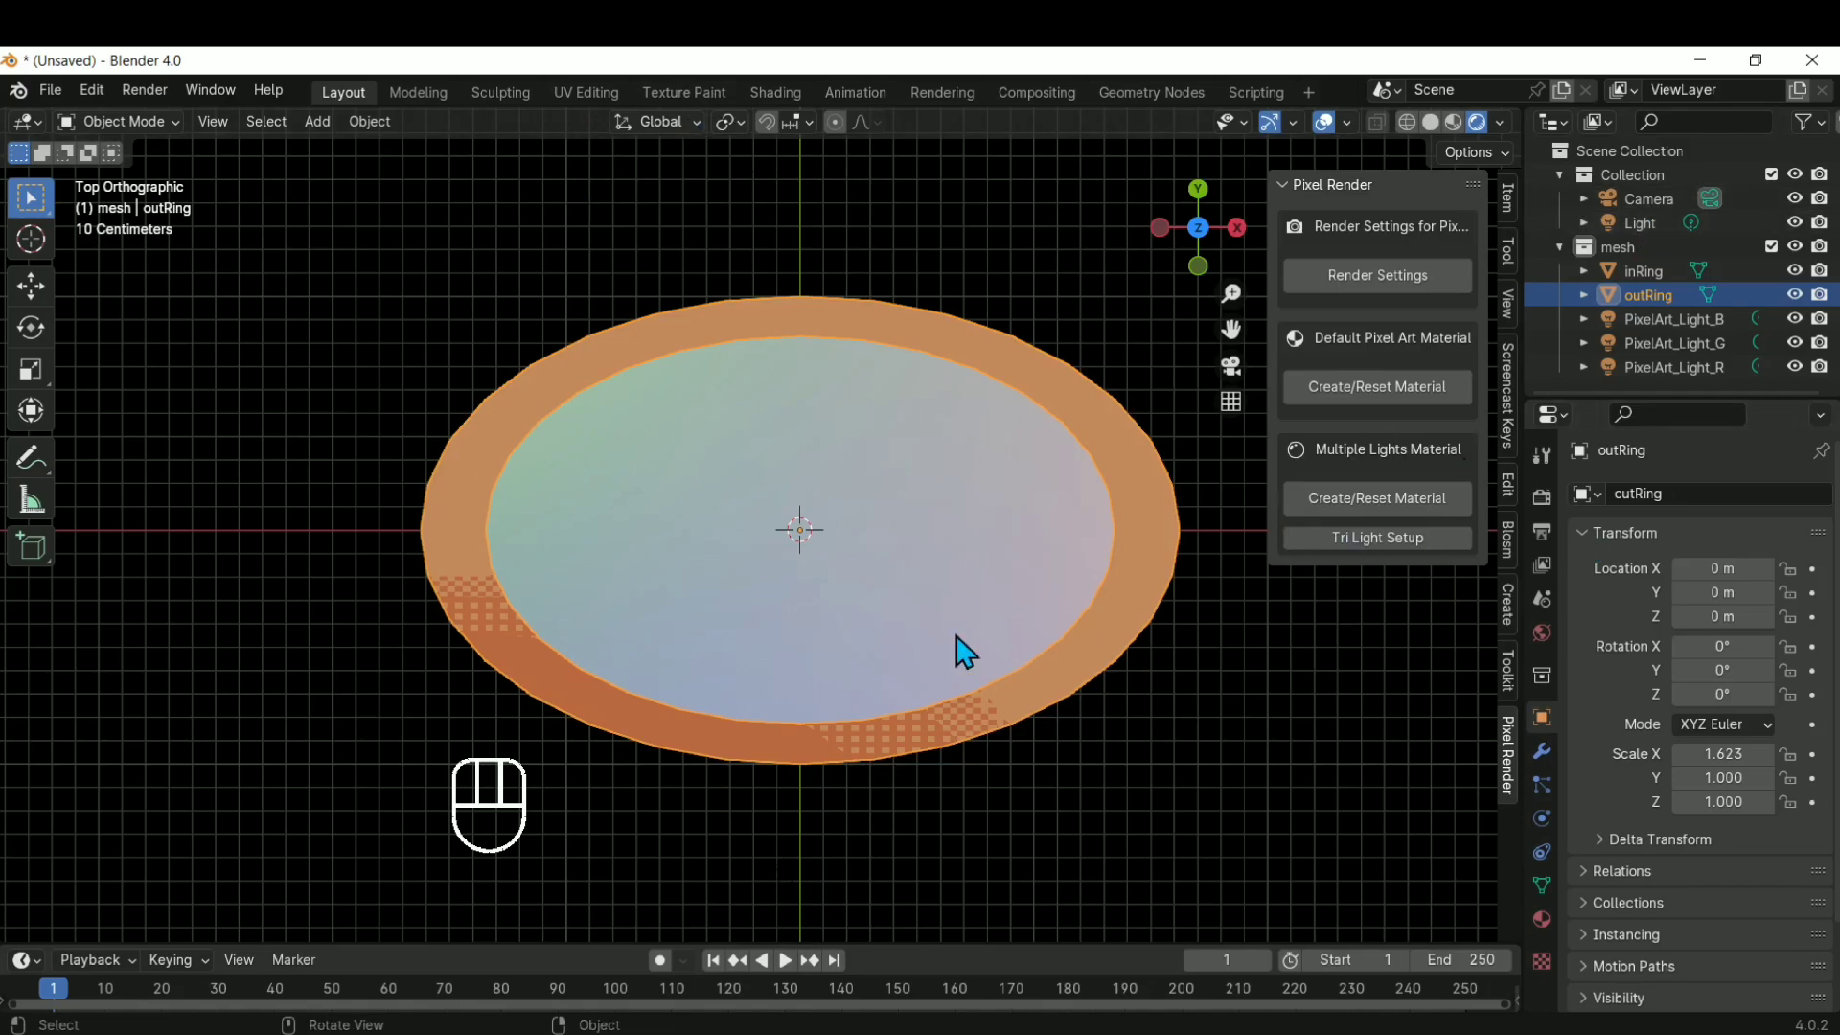
# Select the camera and align it to the top view of the portal
pyautogui.press('KP_0')
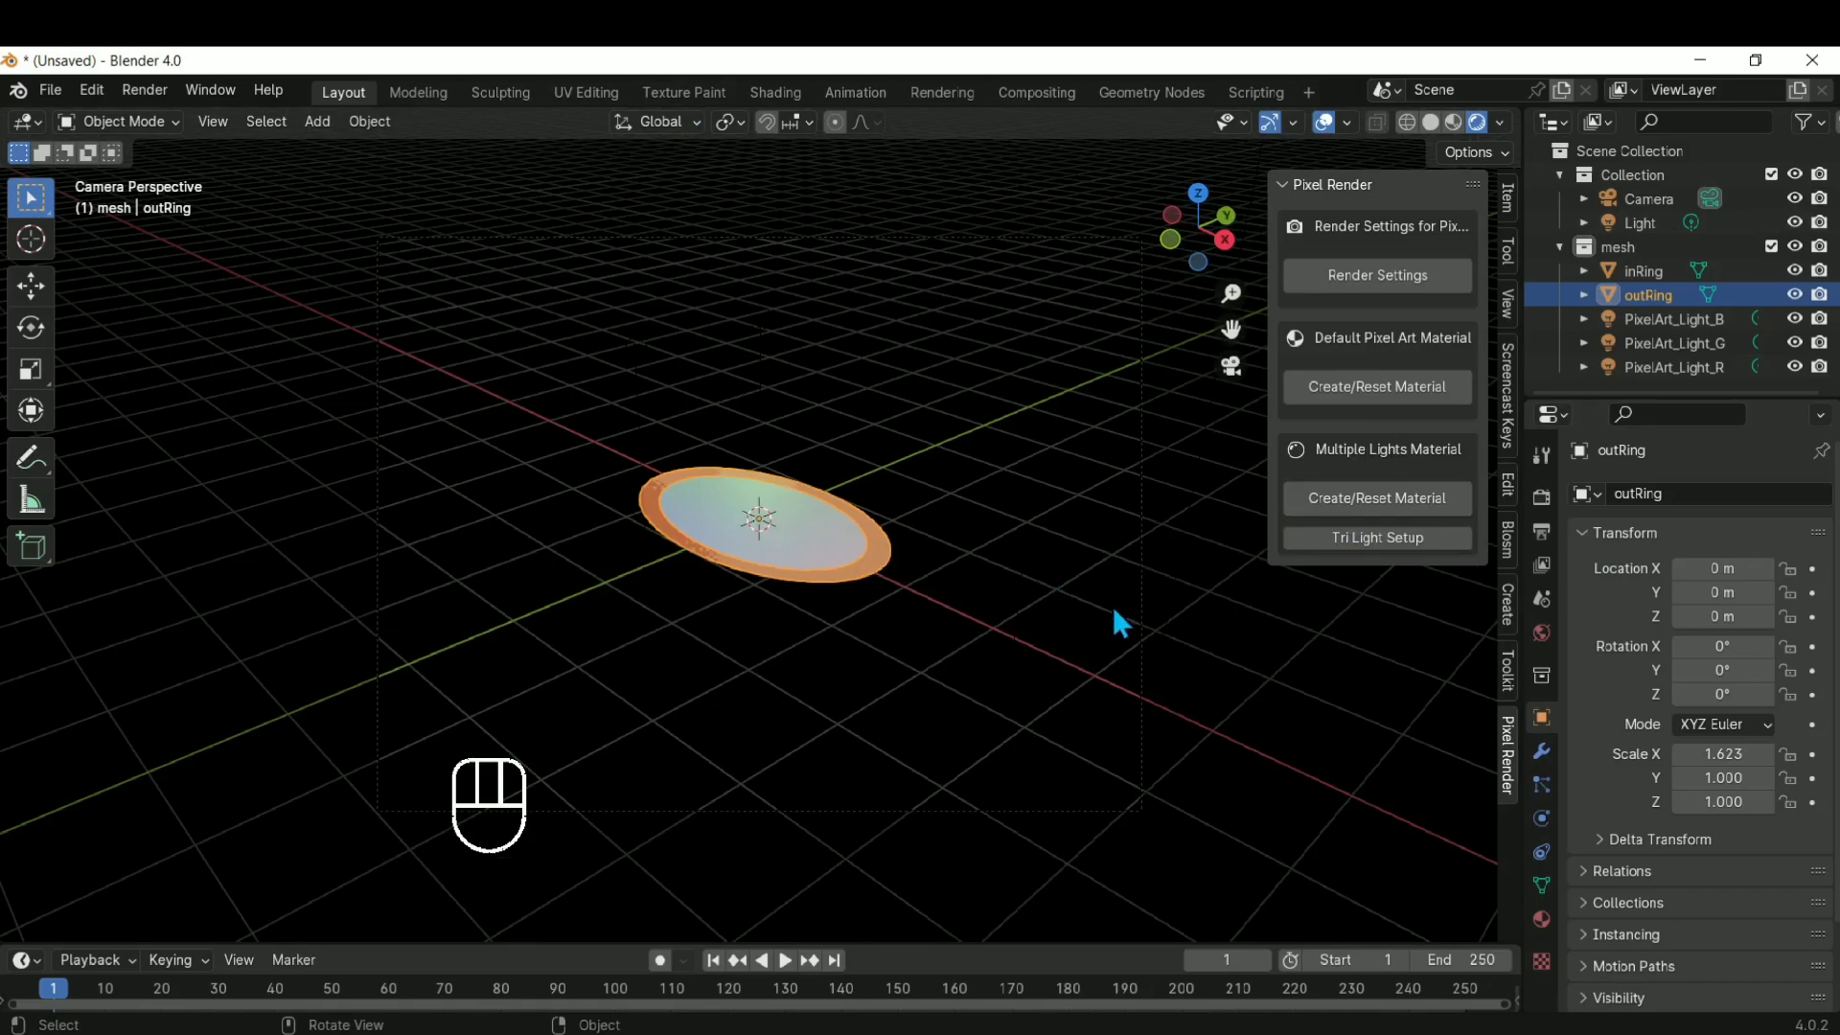
pyautogui.click(1143, 628)
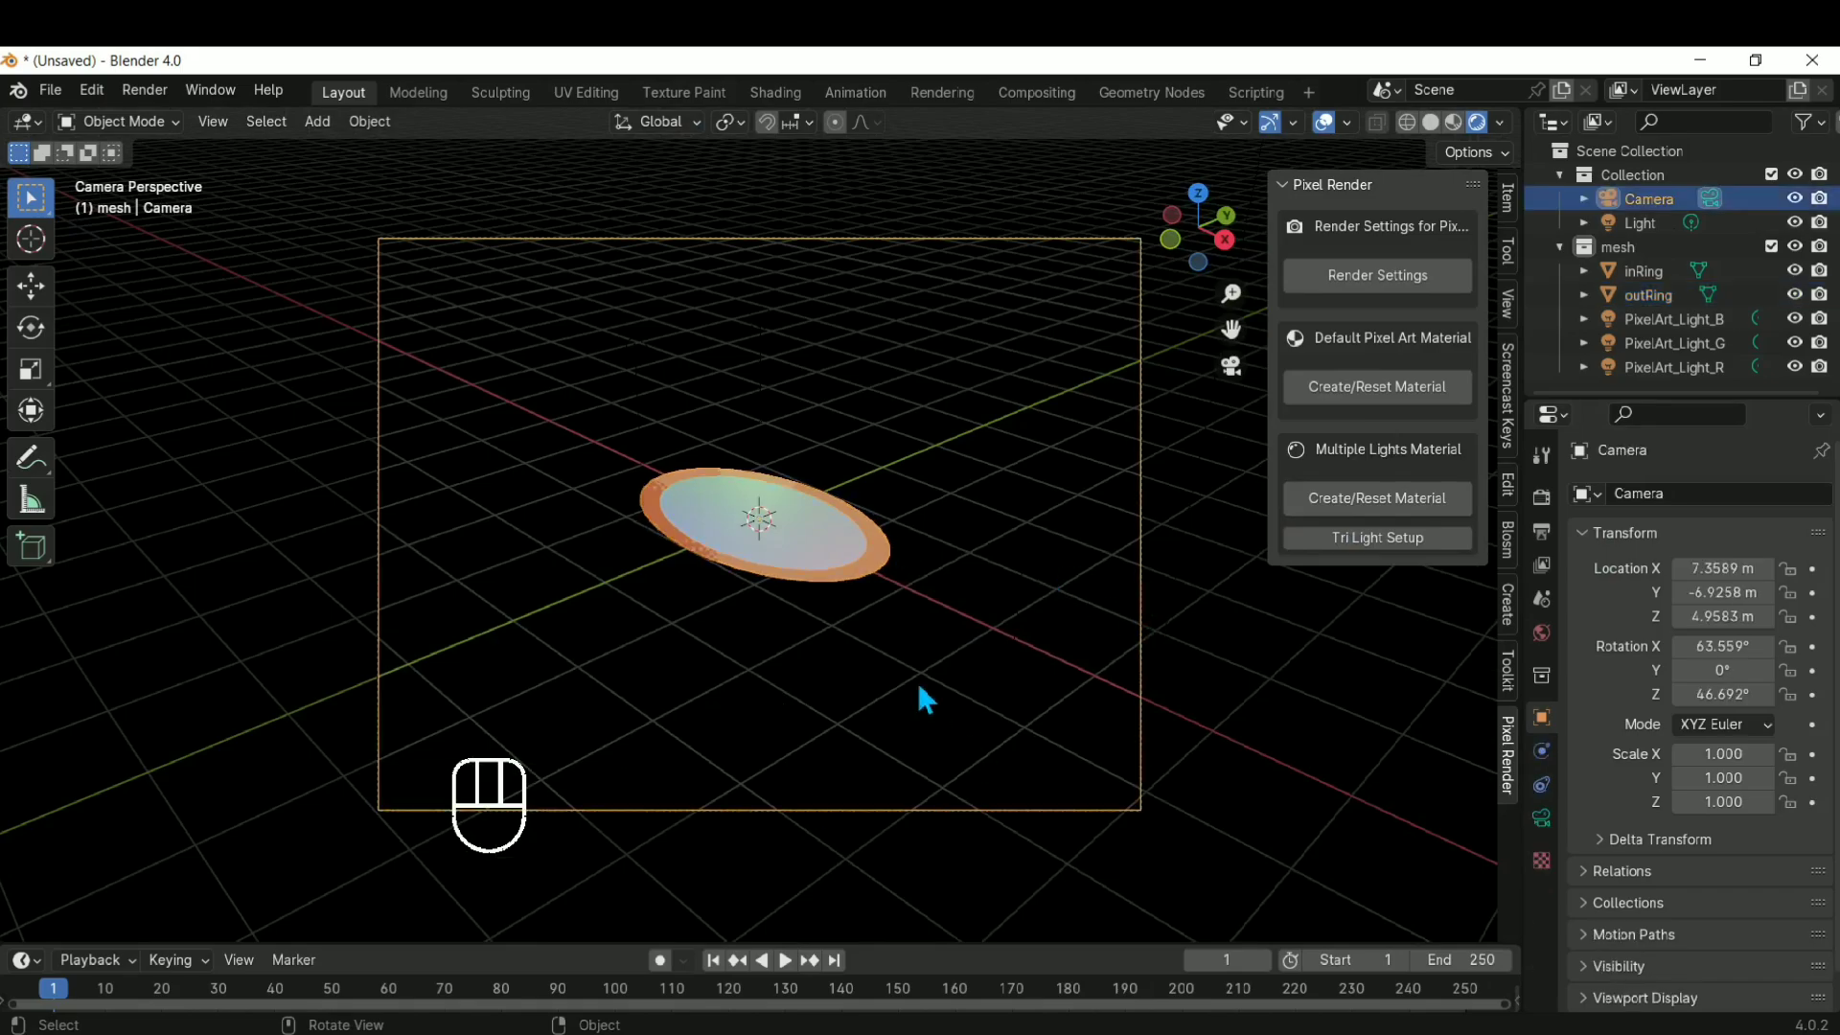
pyautogui.press('KP_0')
pyautogui.keyDown('shift'); pyautogui.moveTo(756, 522); pyautogui.dragTo(785, 562, button='middle'); pyautogui.keyUp('shift')
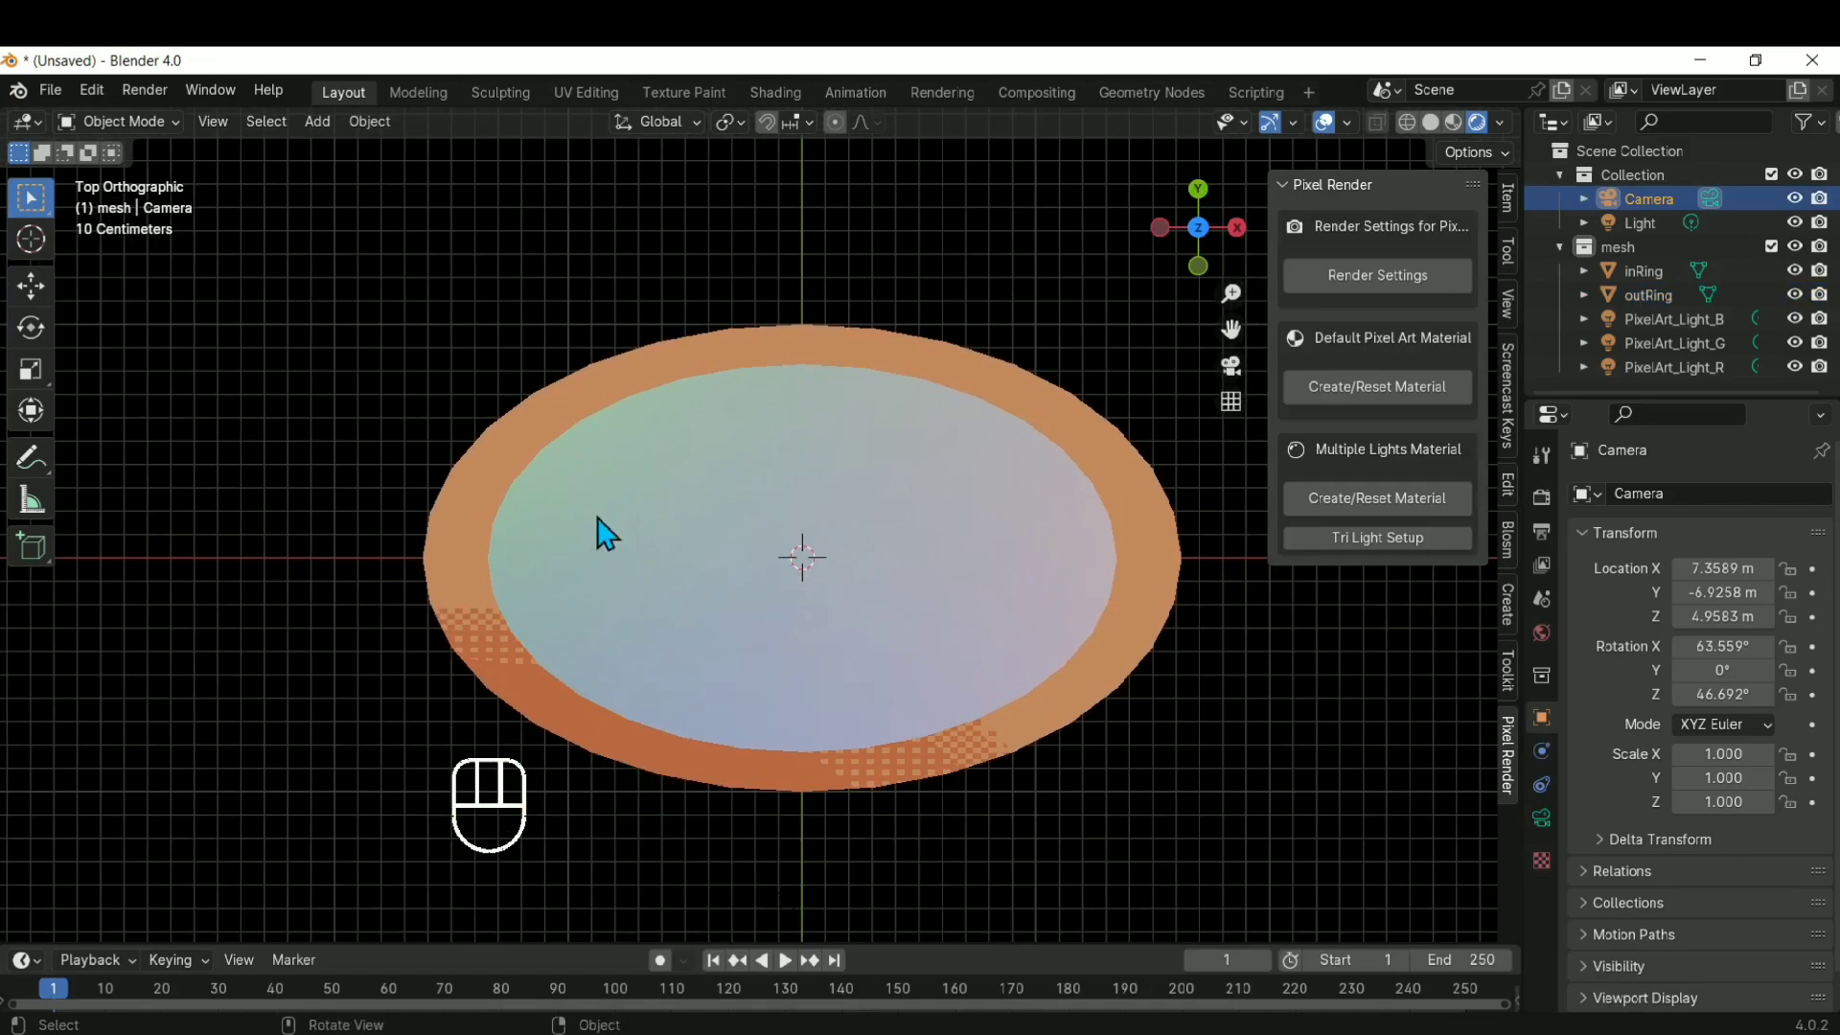
pyautogui.keyDown('shift'); pyautogui.moveTo(997, 571); pyautogui.dragTo(1035, 571, button='middle'); pyautogui.keyUp('shift')
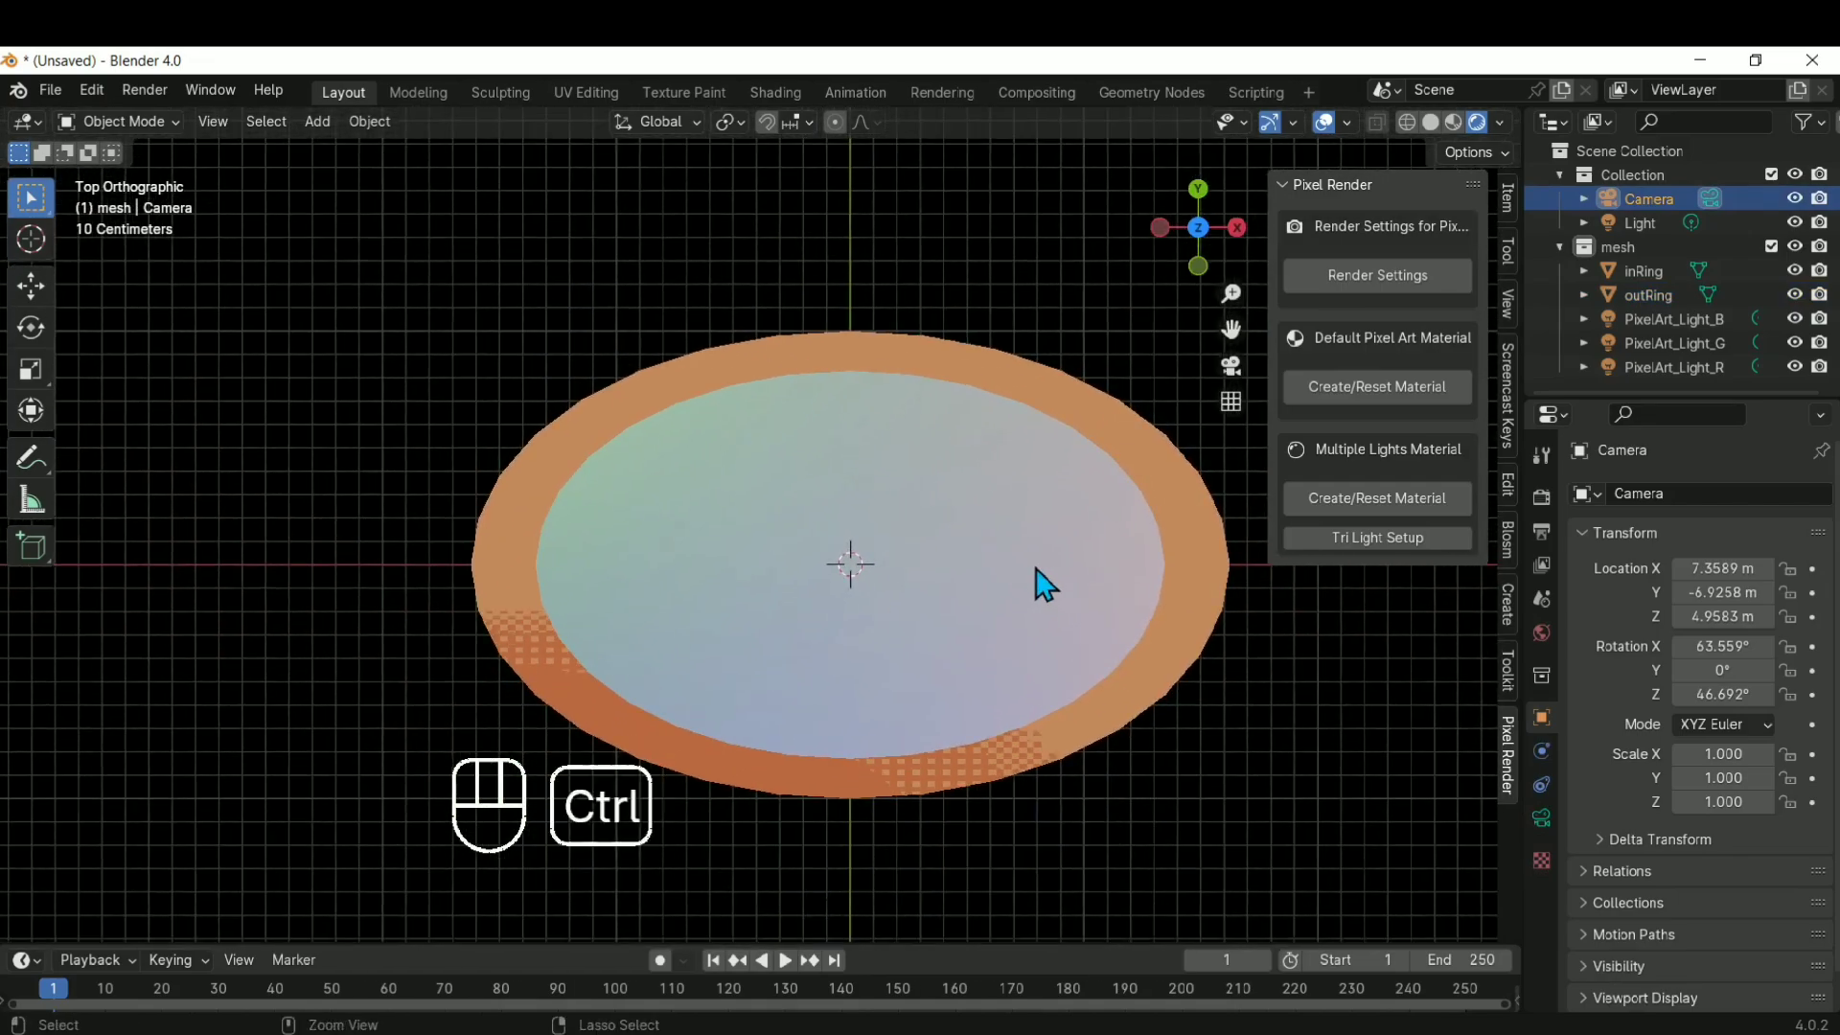
pyautogui.press('ctrl+alt+KP_0')
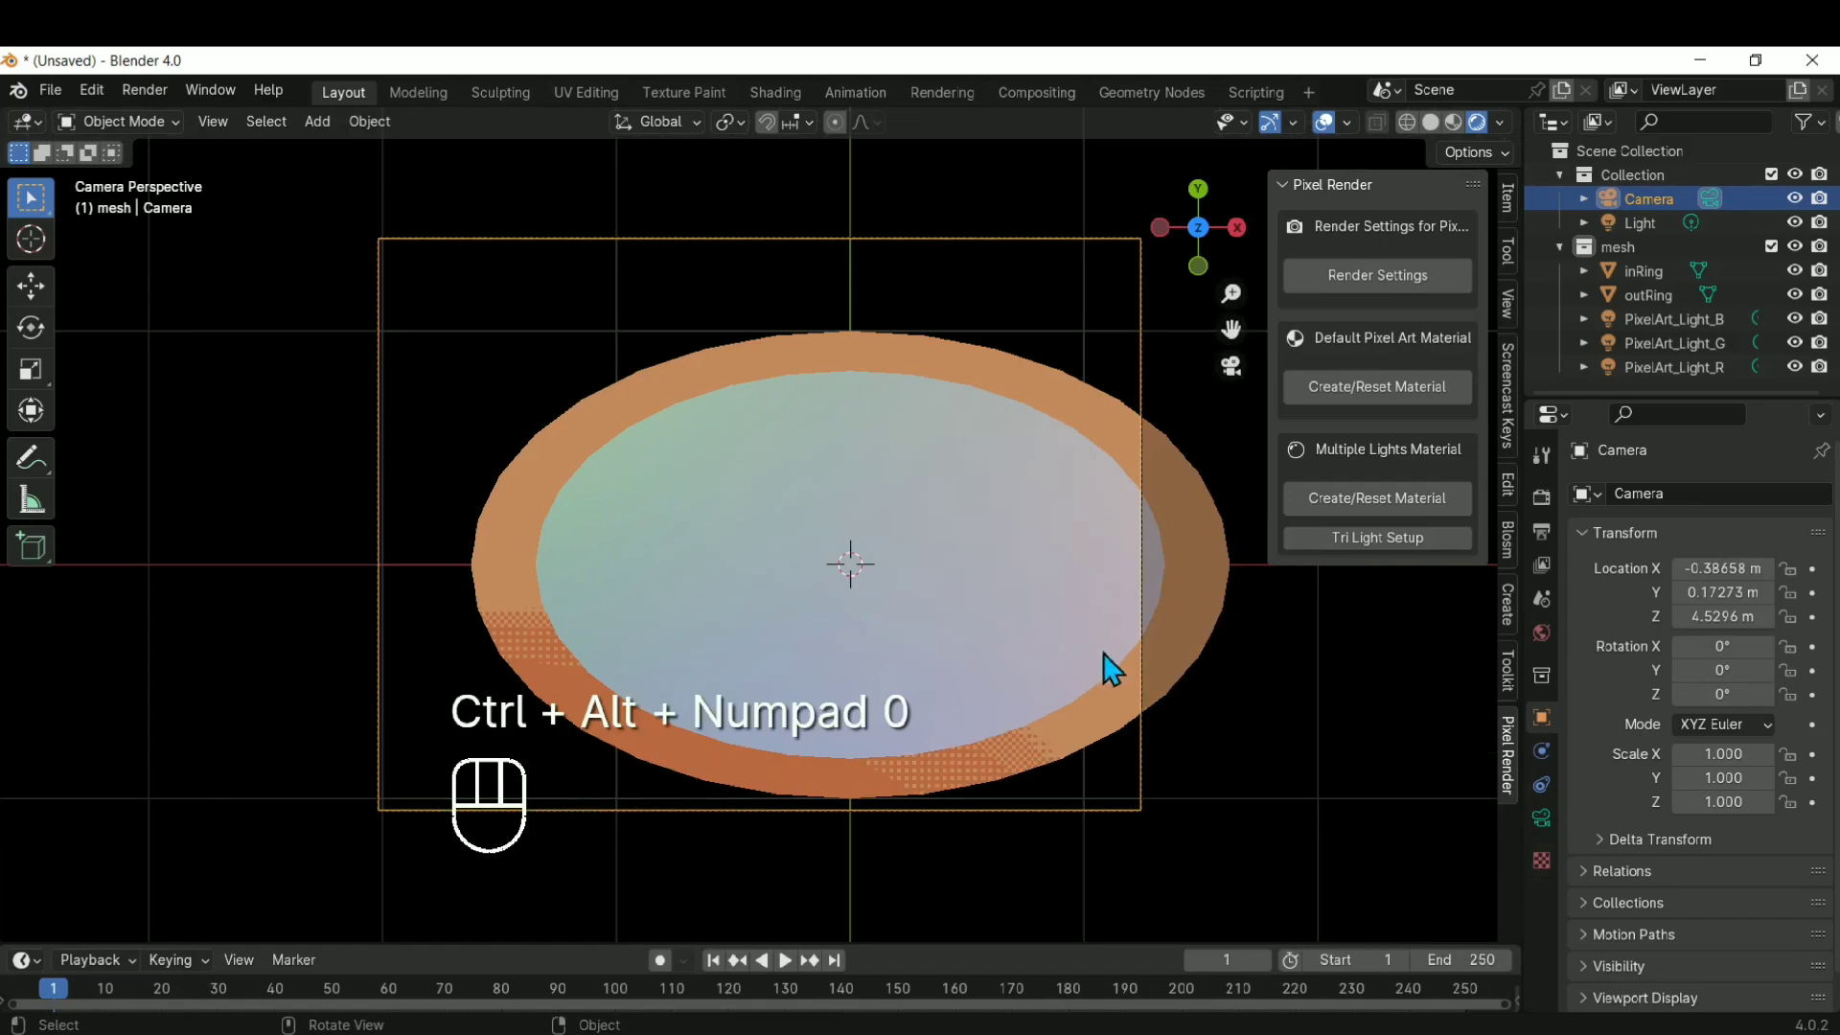
# Move the camera to centre the portal in its frame, then raise it about 0.27 m along Z to fit the whole ring
pyautogui.press('g')
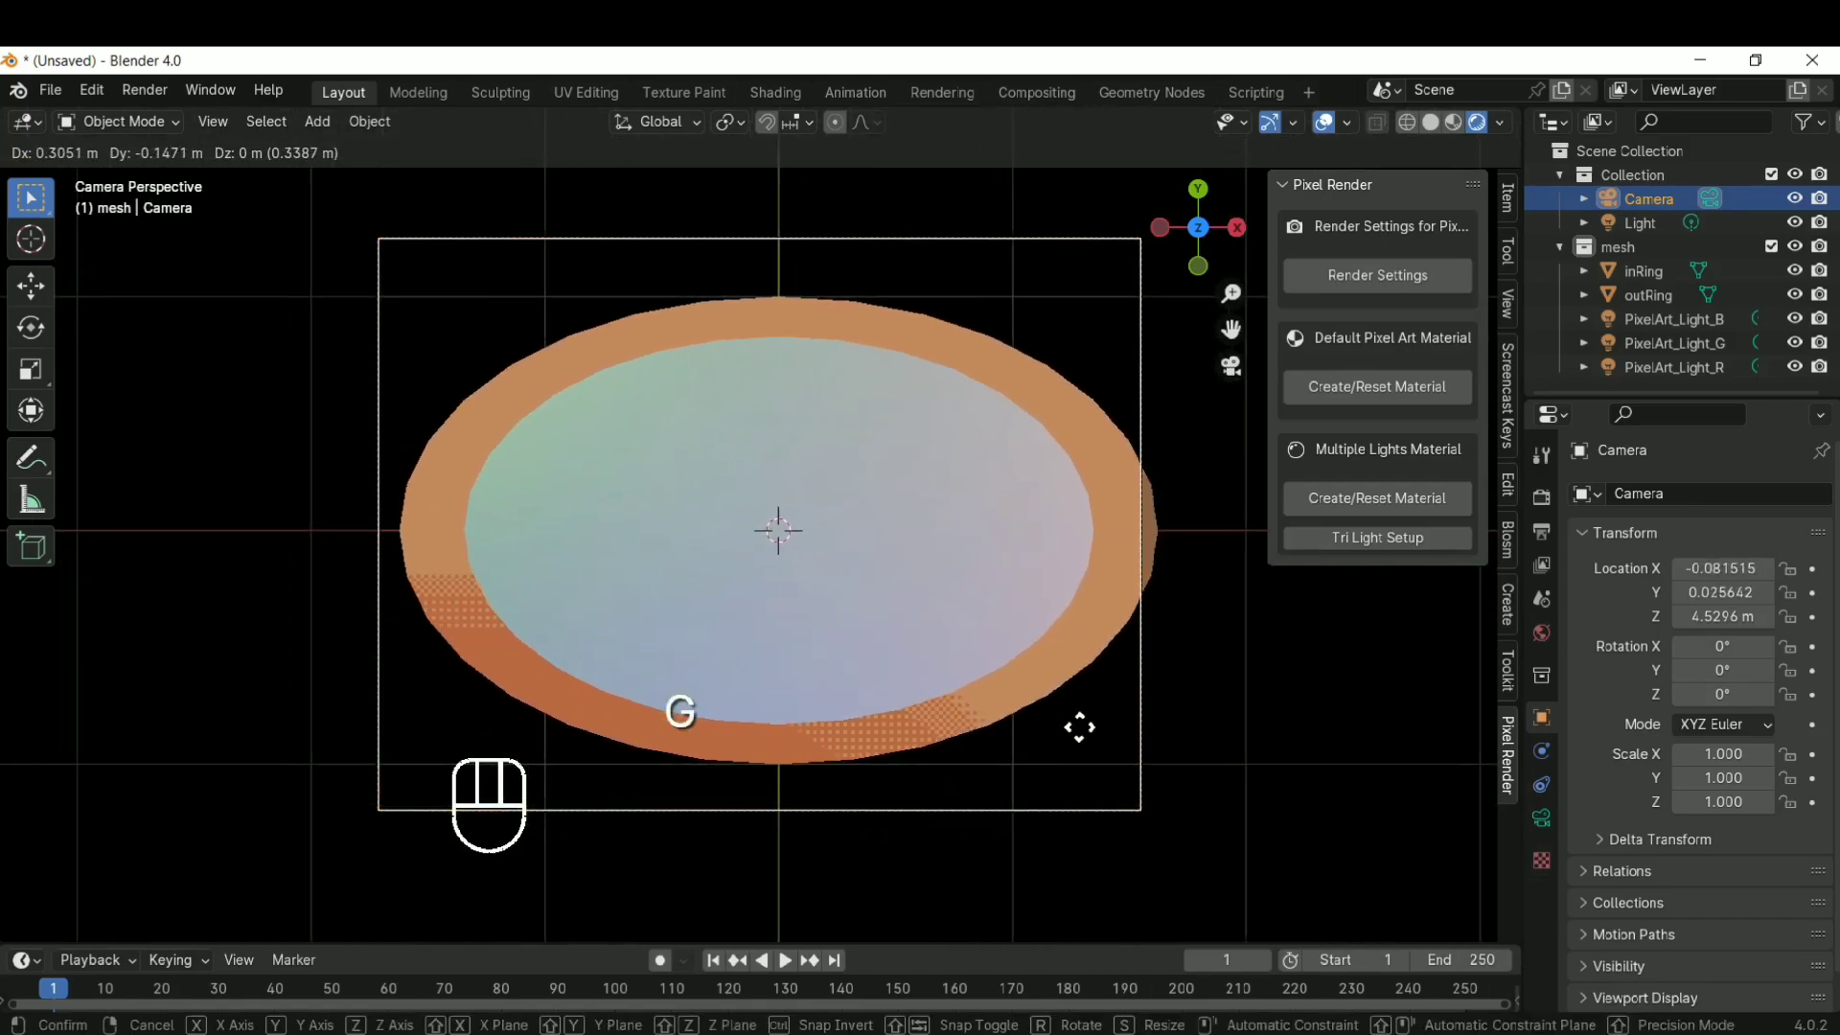
pyautogui.click(1088, 731)
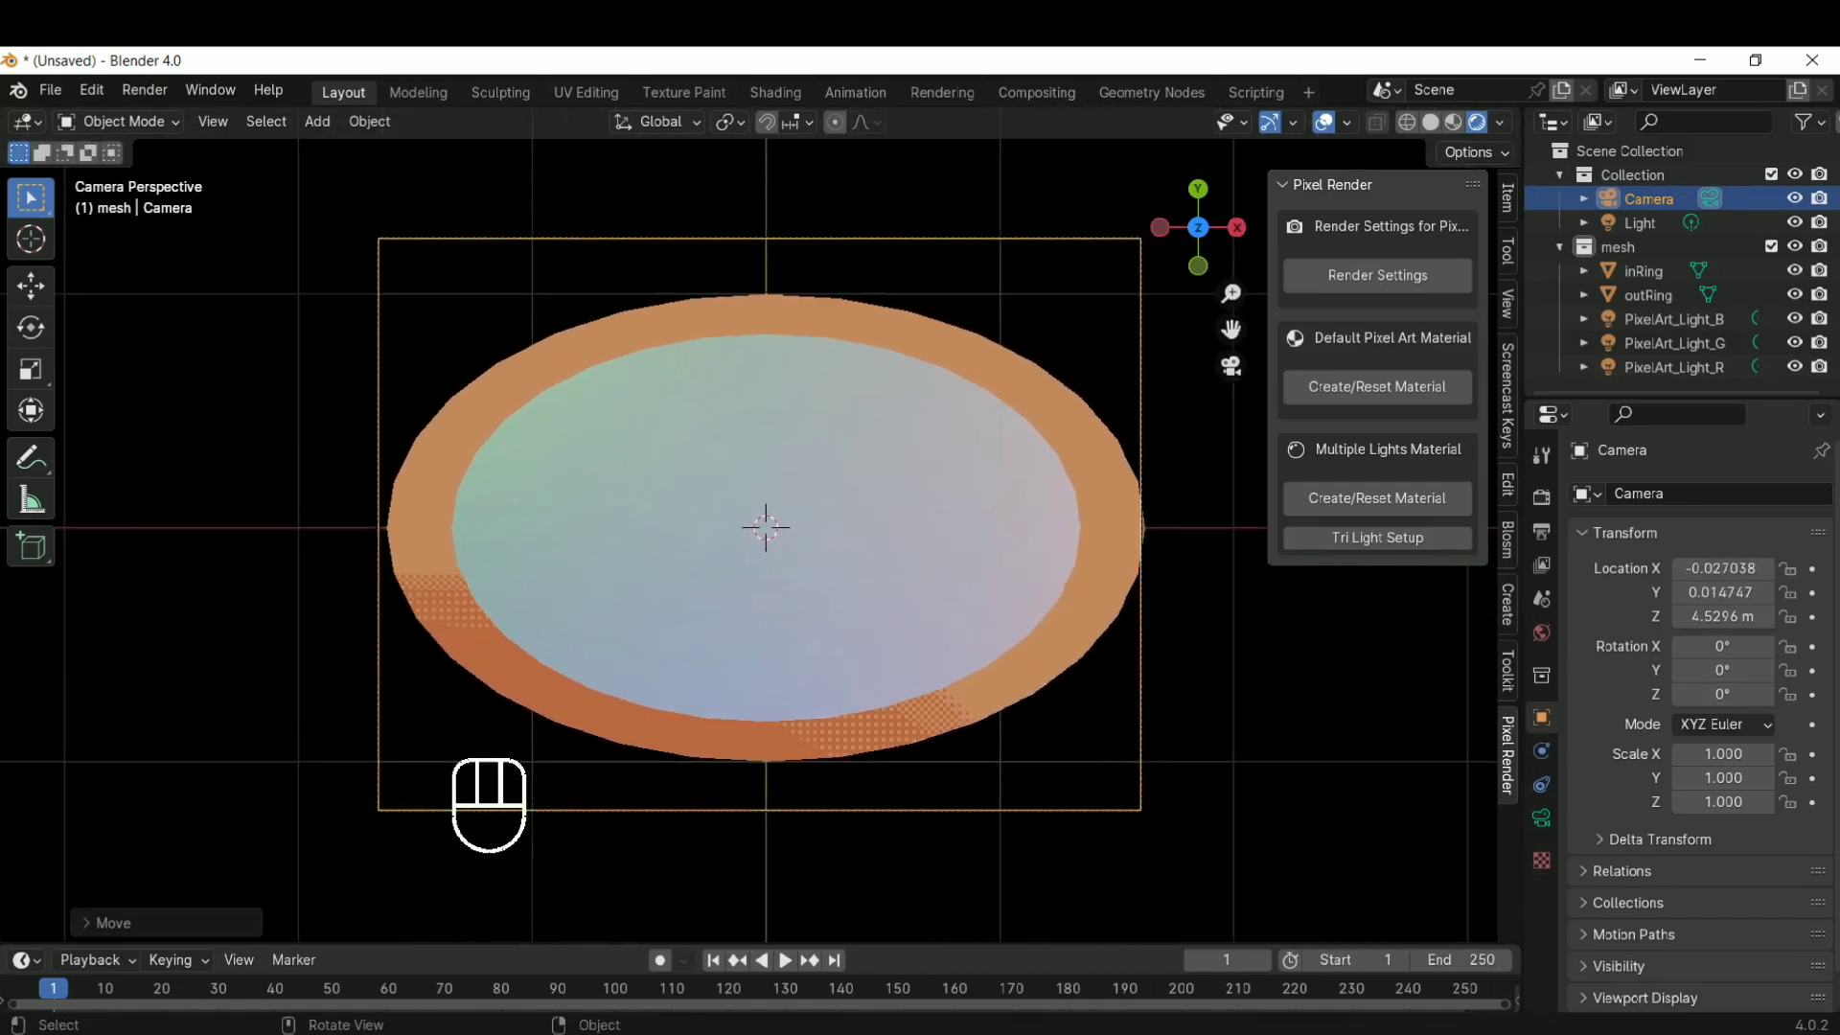
pyautogui.press('s')
pyautogui.rightClick(930, 517)
pyautogui.press('g')
pyautogui.press('x')
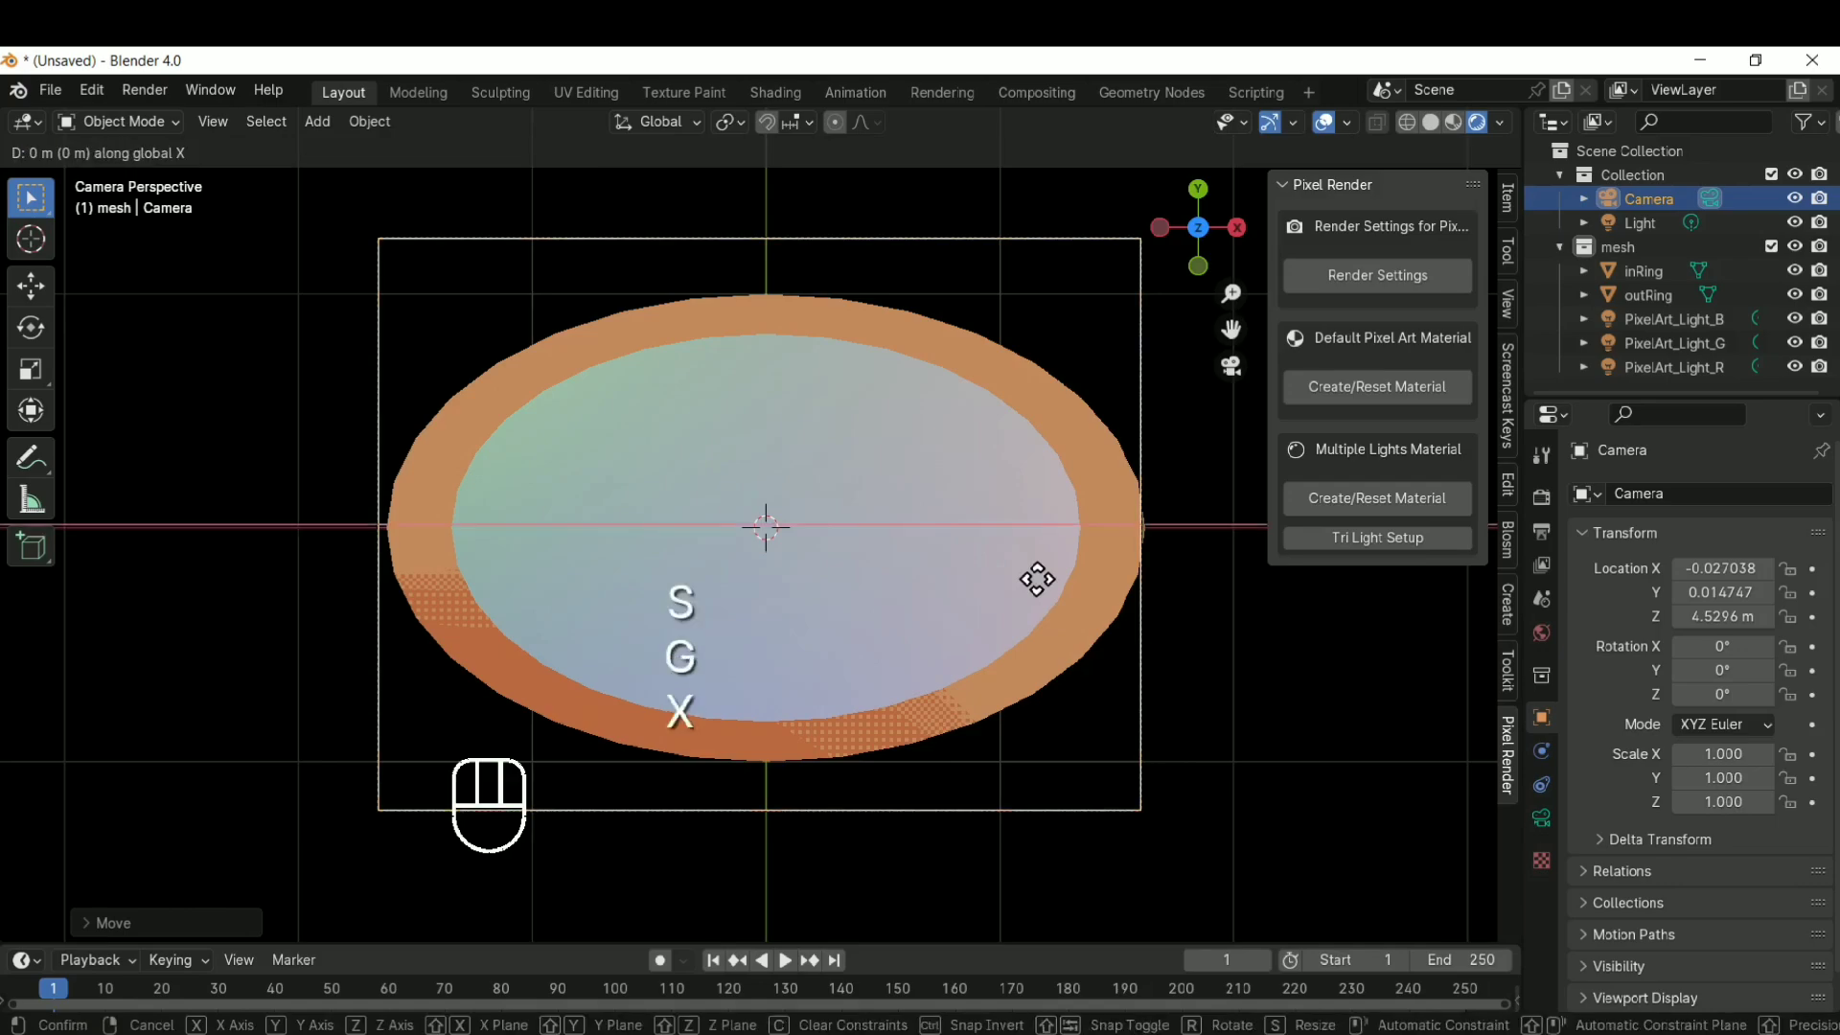
pyautogui.press('z')
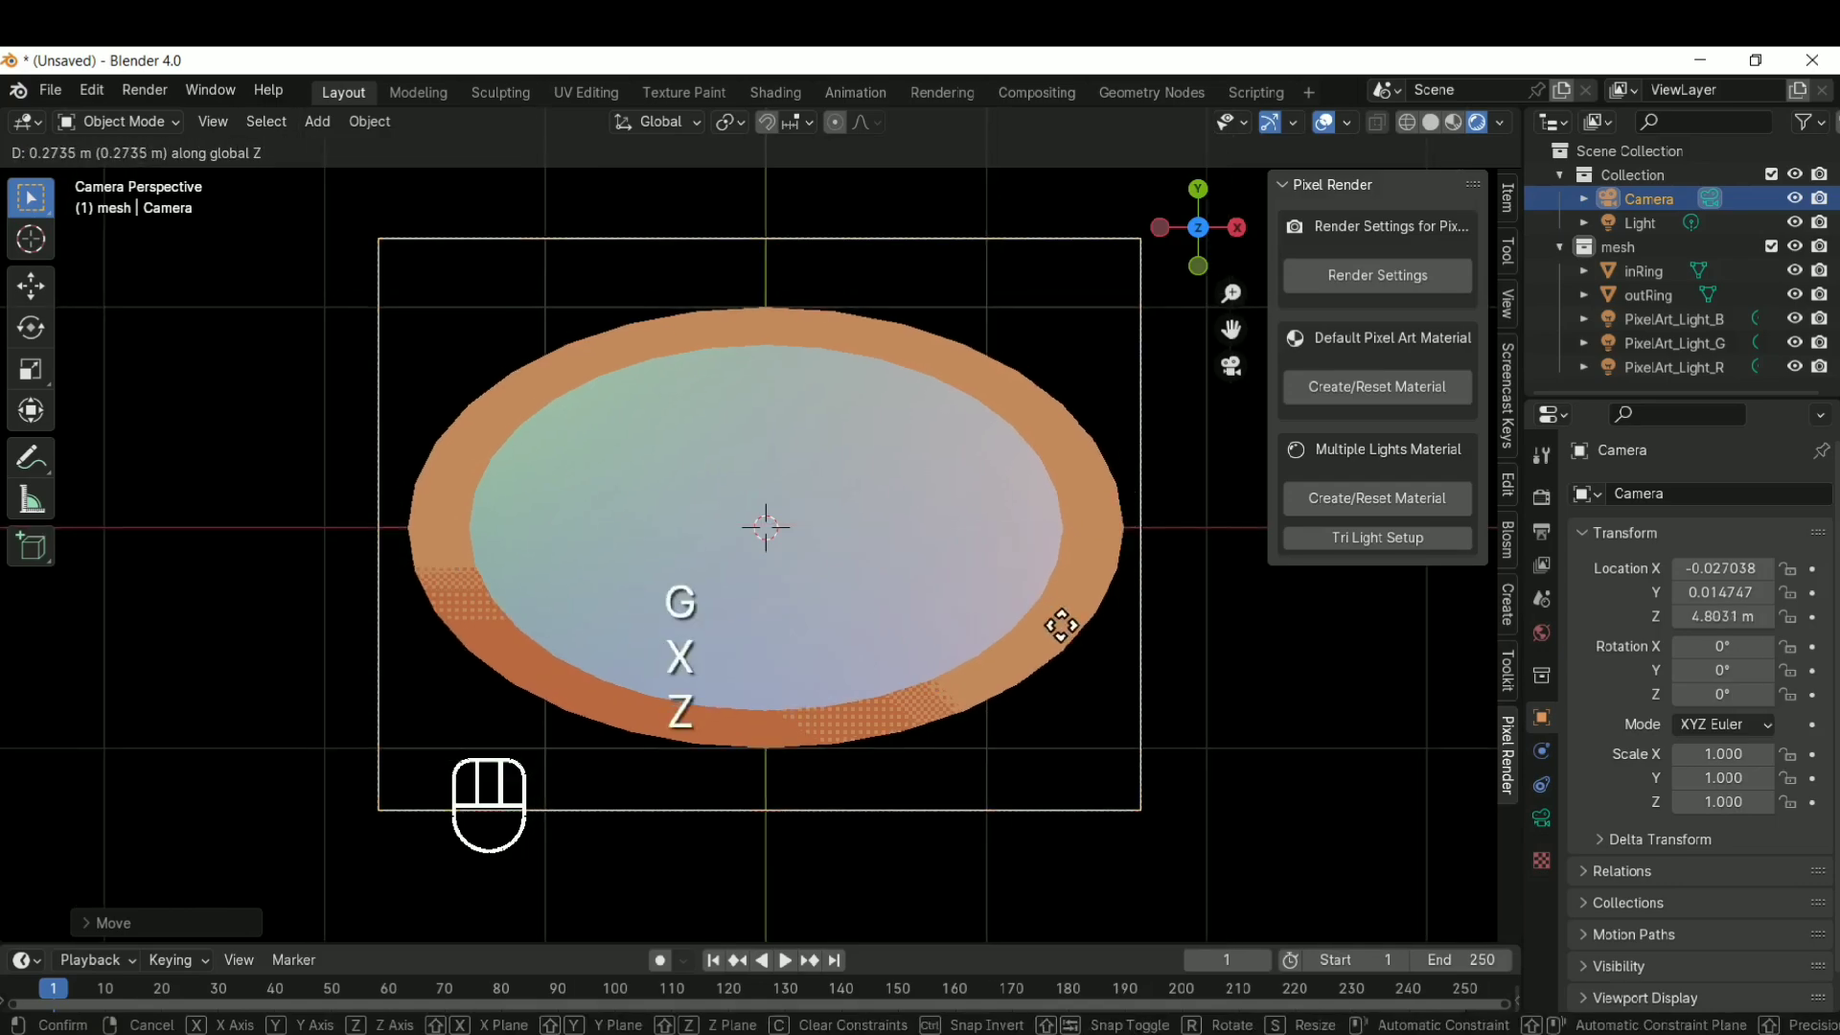
pyautogui.click(1061, 626)
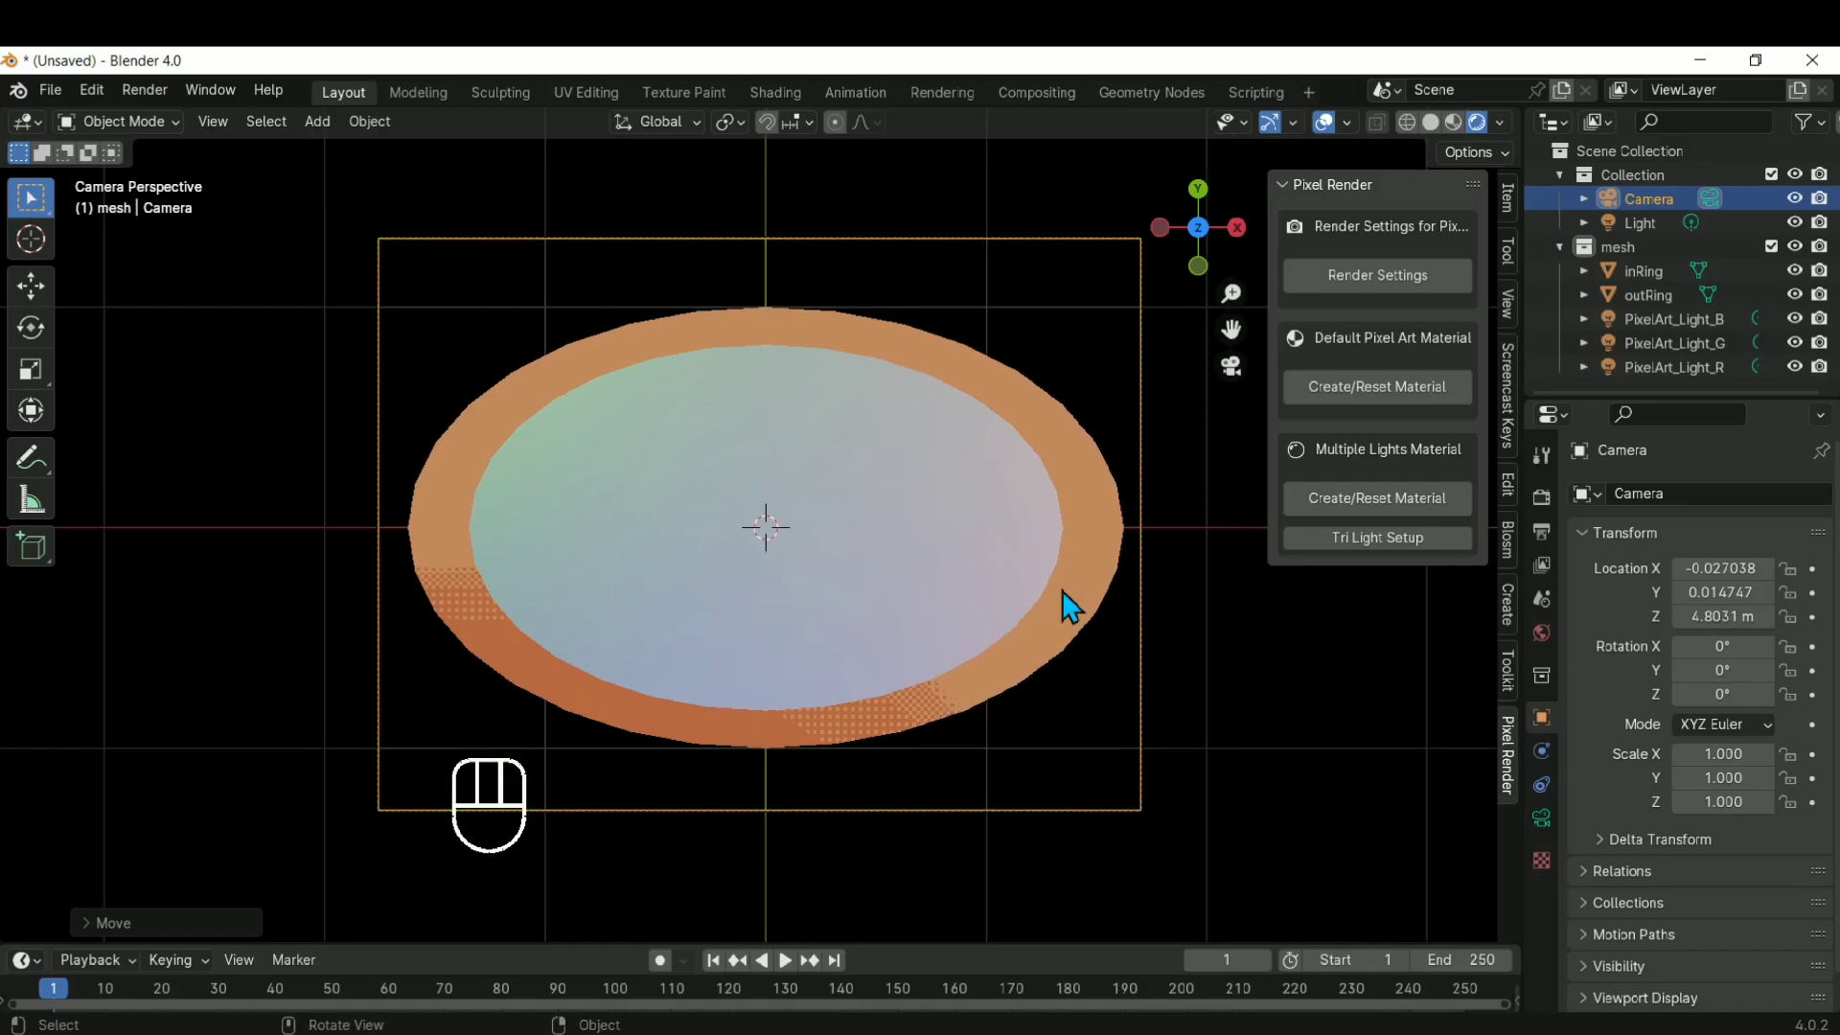
# Select PixelArt_Light_B and move it down closer to the portal
pyautogui.moveTo(891, 599)
pyautogui.mouseDown(button='middle')
pyautogui.moveTo(793, 481)
pyautogui.moveTo(904, 616)
pyautogui.mouseUp(button='middle')
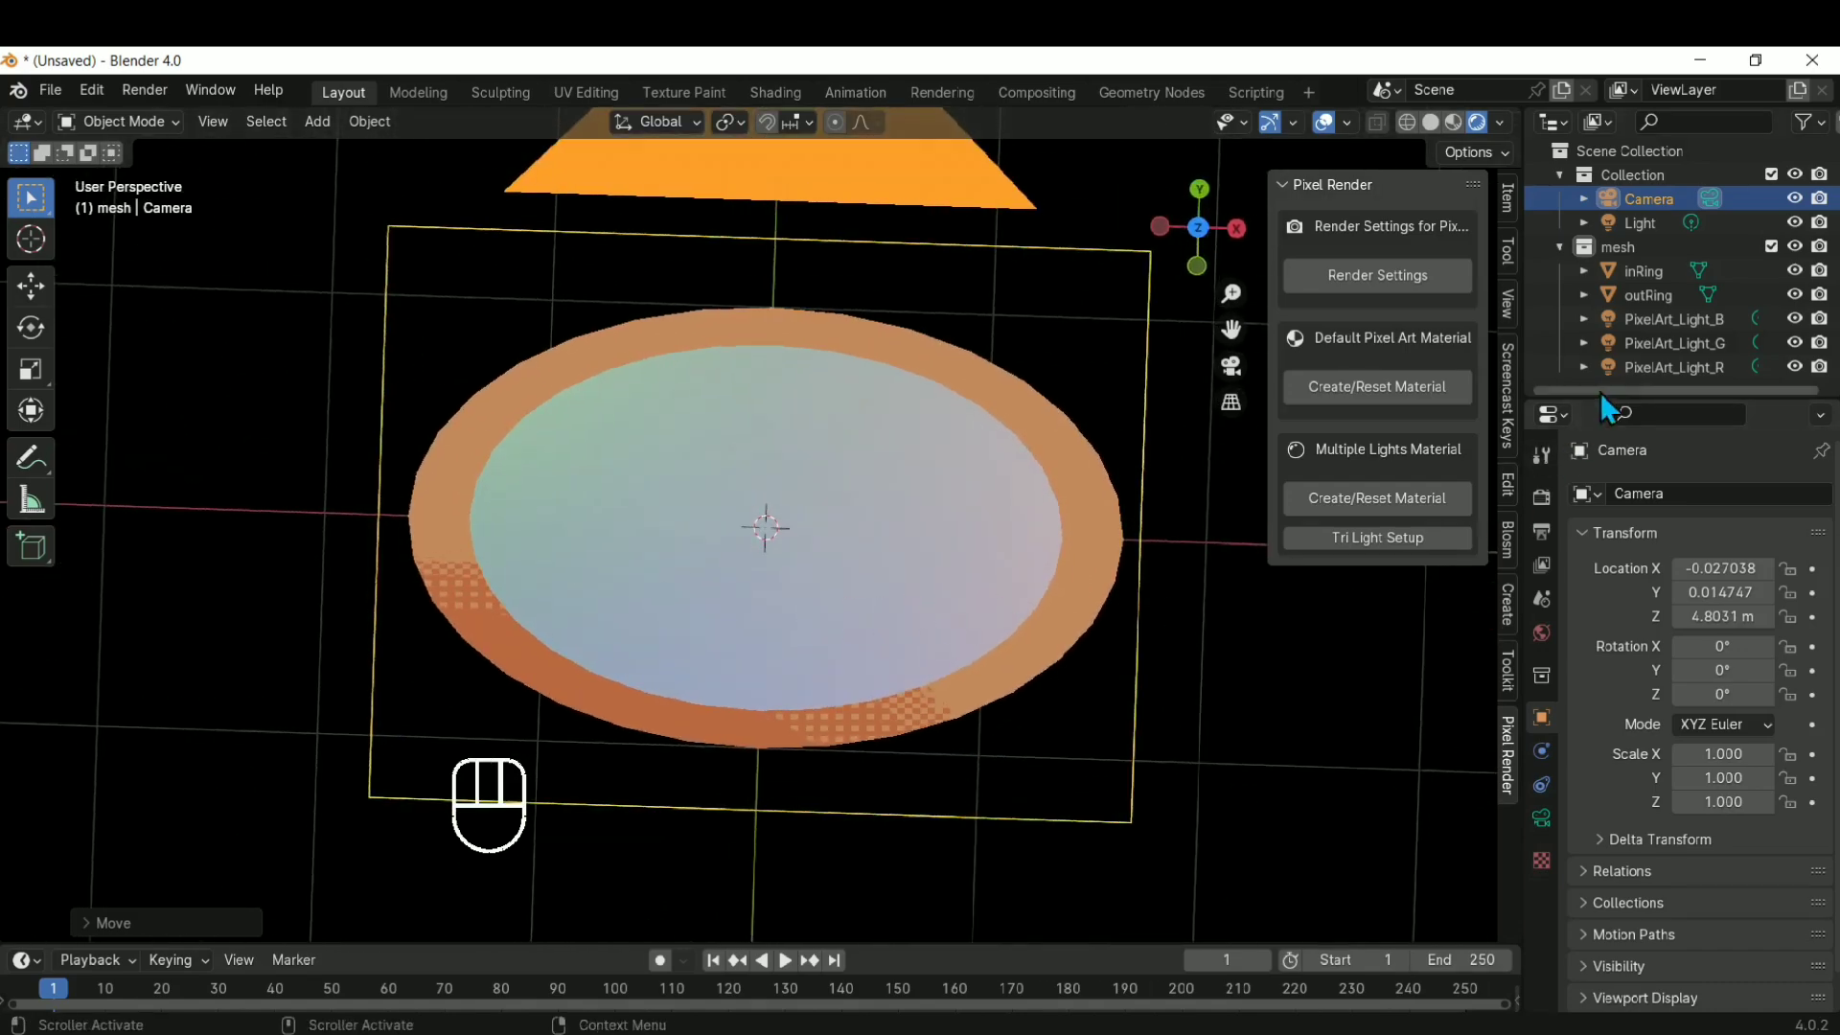
pyautogui.click(1670, 321)
pyautogui.scroll(-2, 913, 671)
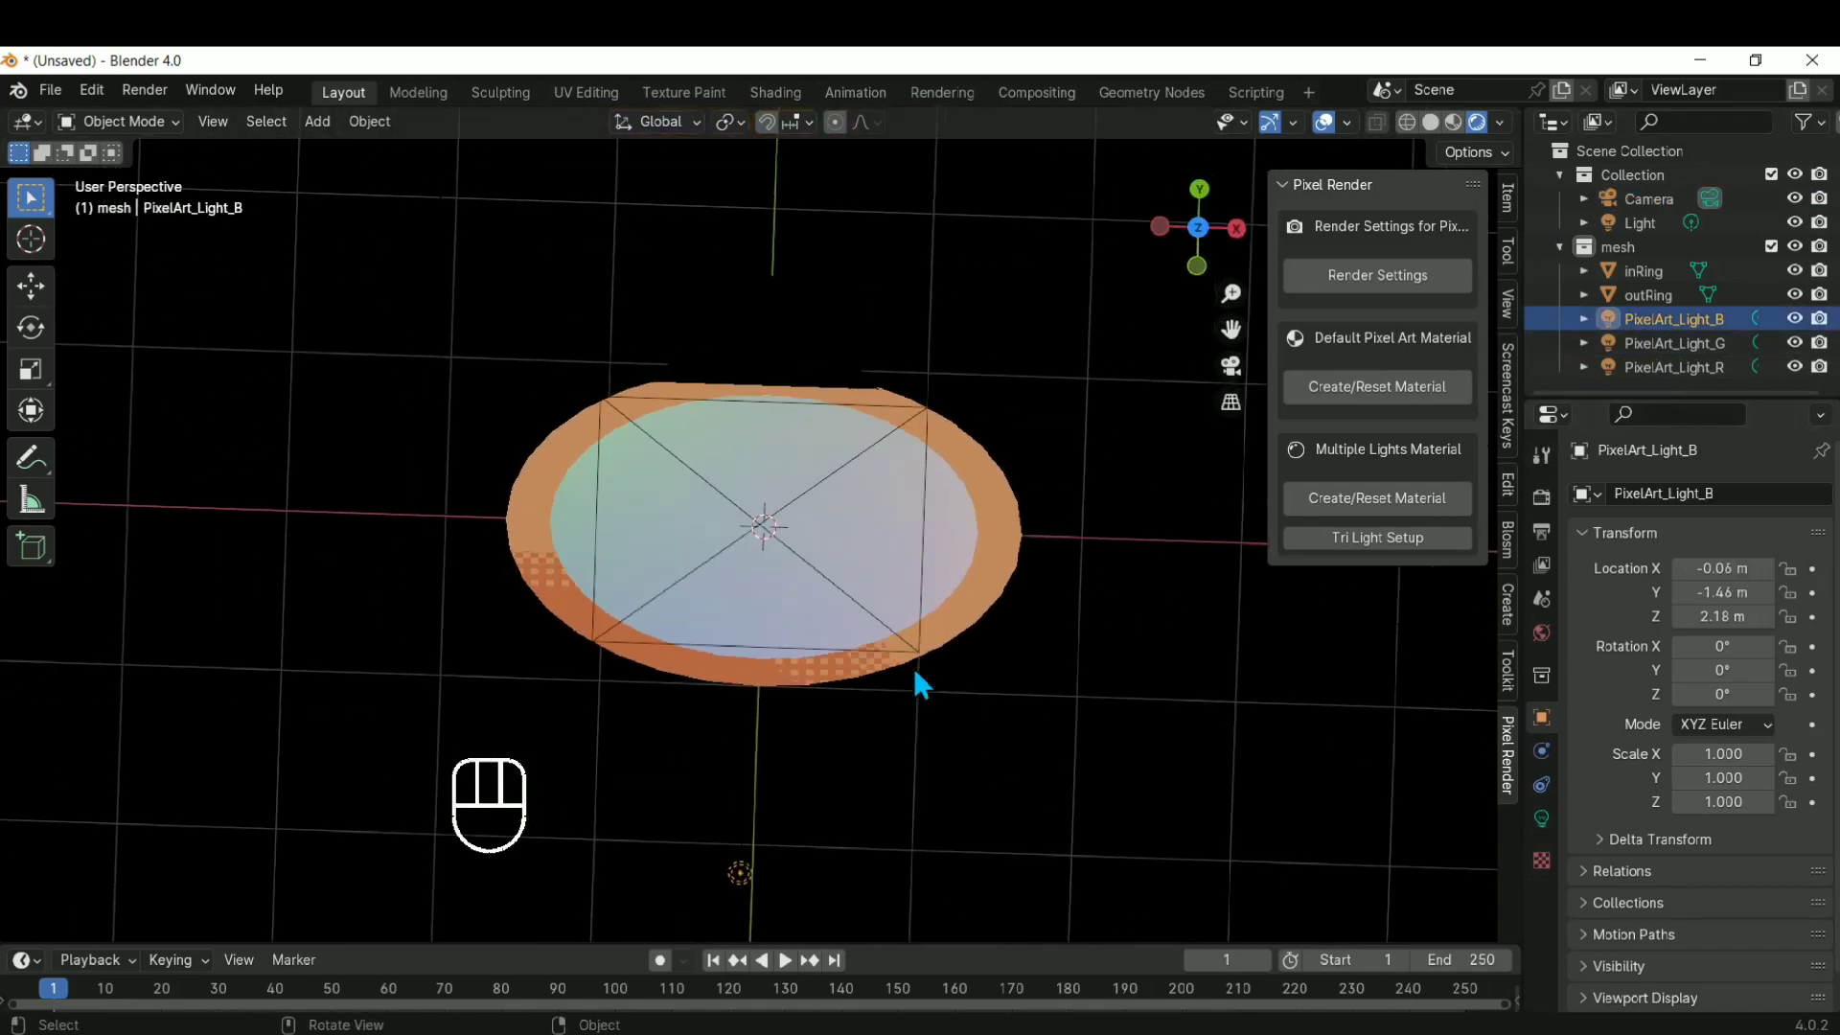
pyautogui.moveTo(915, 674); pyautogui.dragTo(868, 710, button='middle')
pyautogui.moveTo(661, 606); pyautogui.dragTo(611, 433, button='middle')
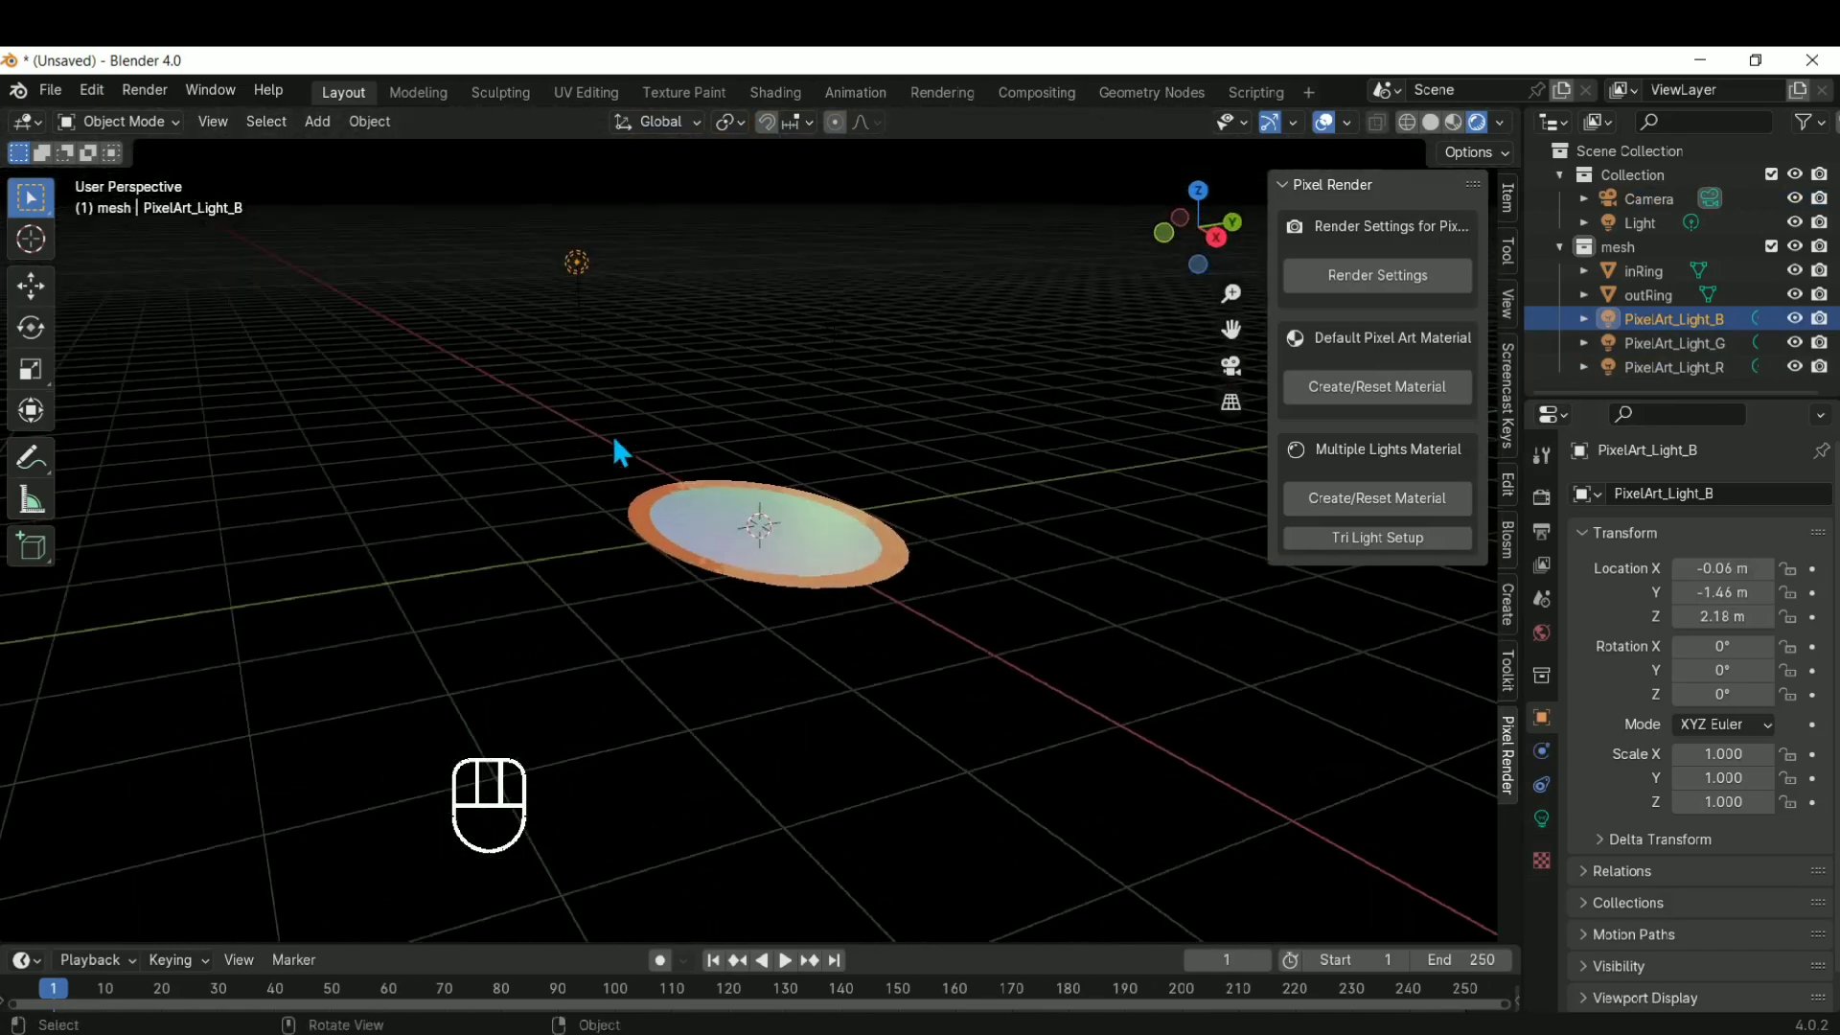
pyautogui.press('g')
pyautogui.click(634, 631)
# Move PixelArt_Light_G and PixelArt_Light_R in closer to opposite ends of the portal
pyautogui.moveTo(641, 645); pyautogui.dragTo(1102, 623, button='middle')
pyautogui.click(1673, 342)
pyautogui.press('g')
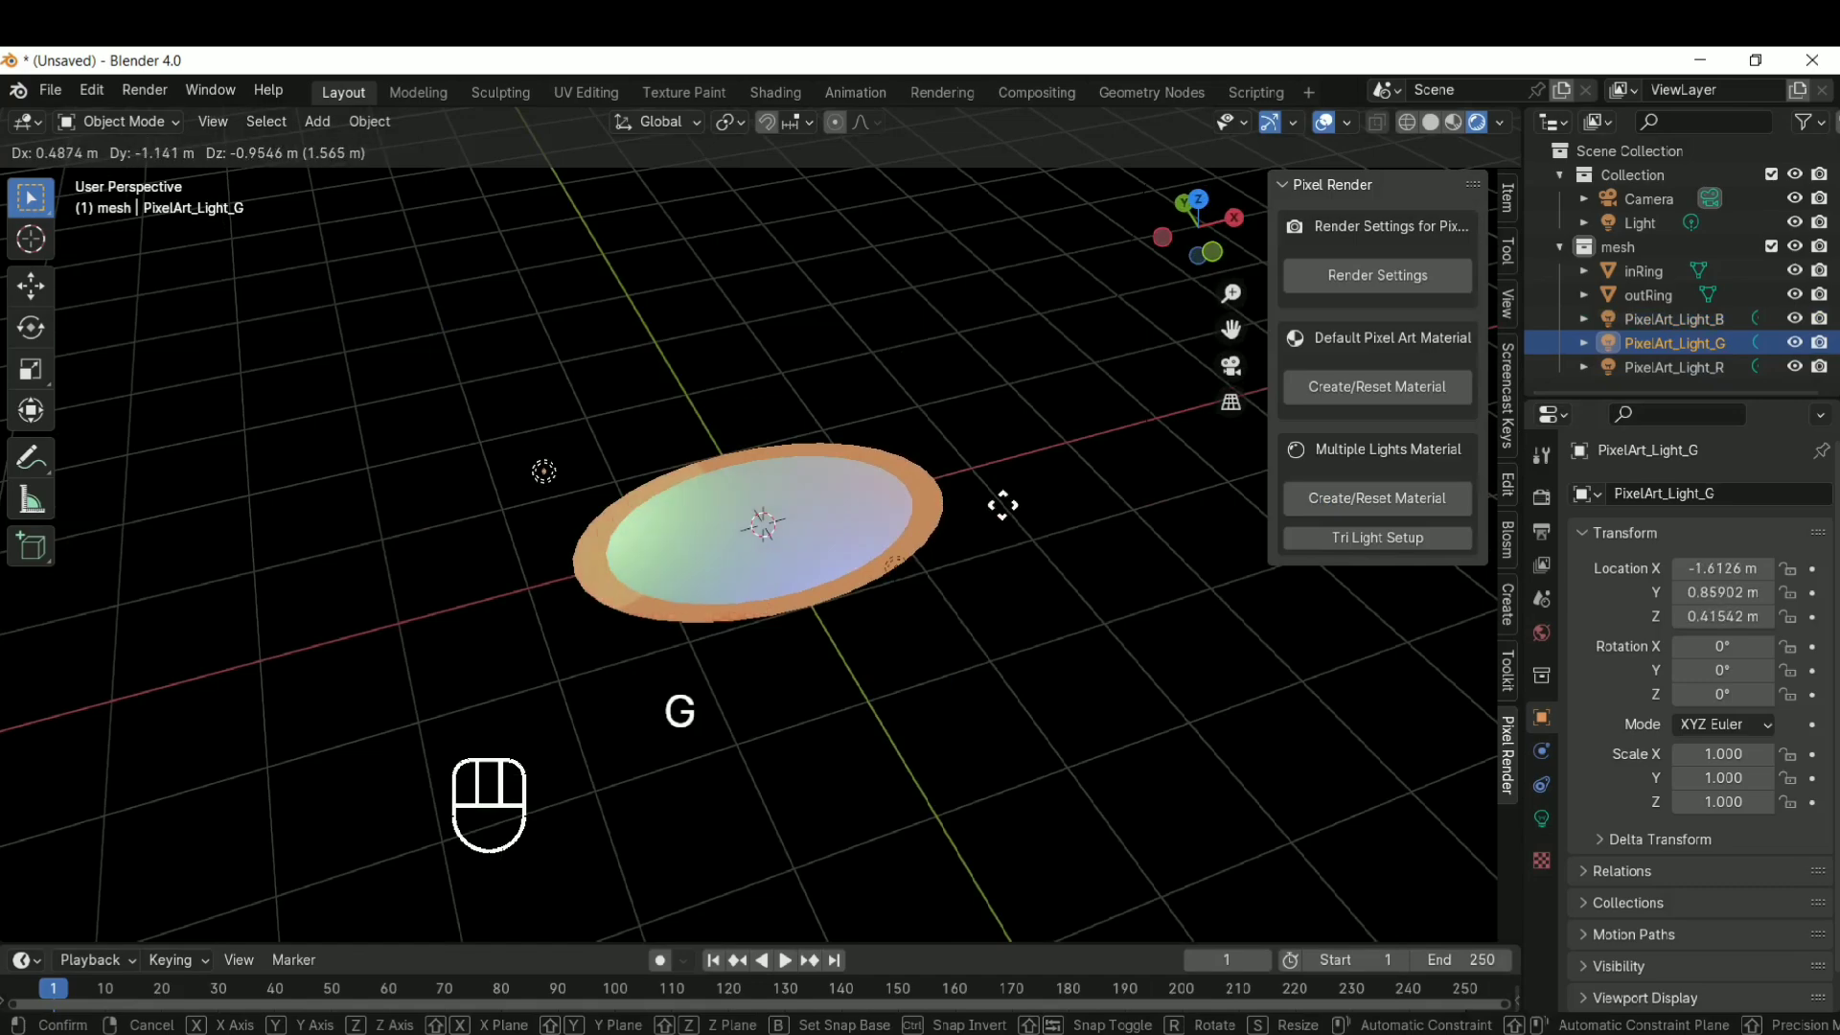
pyautogui.click(1005, 513)
pyautogui.click(1691, 370)
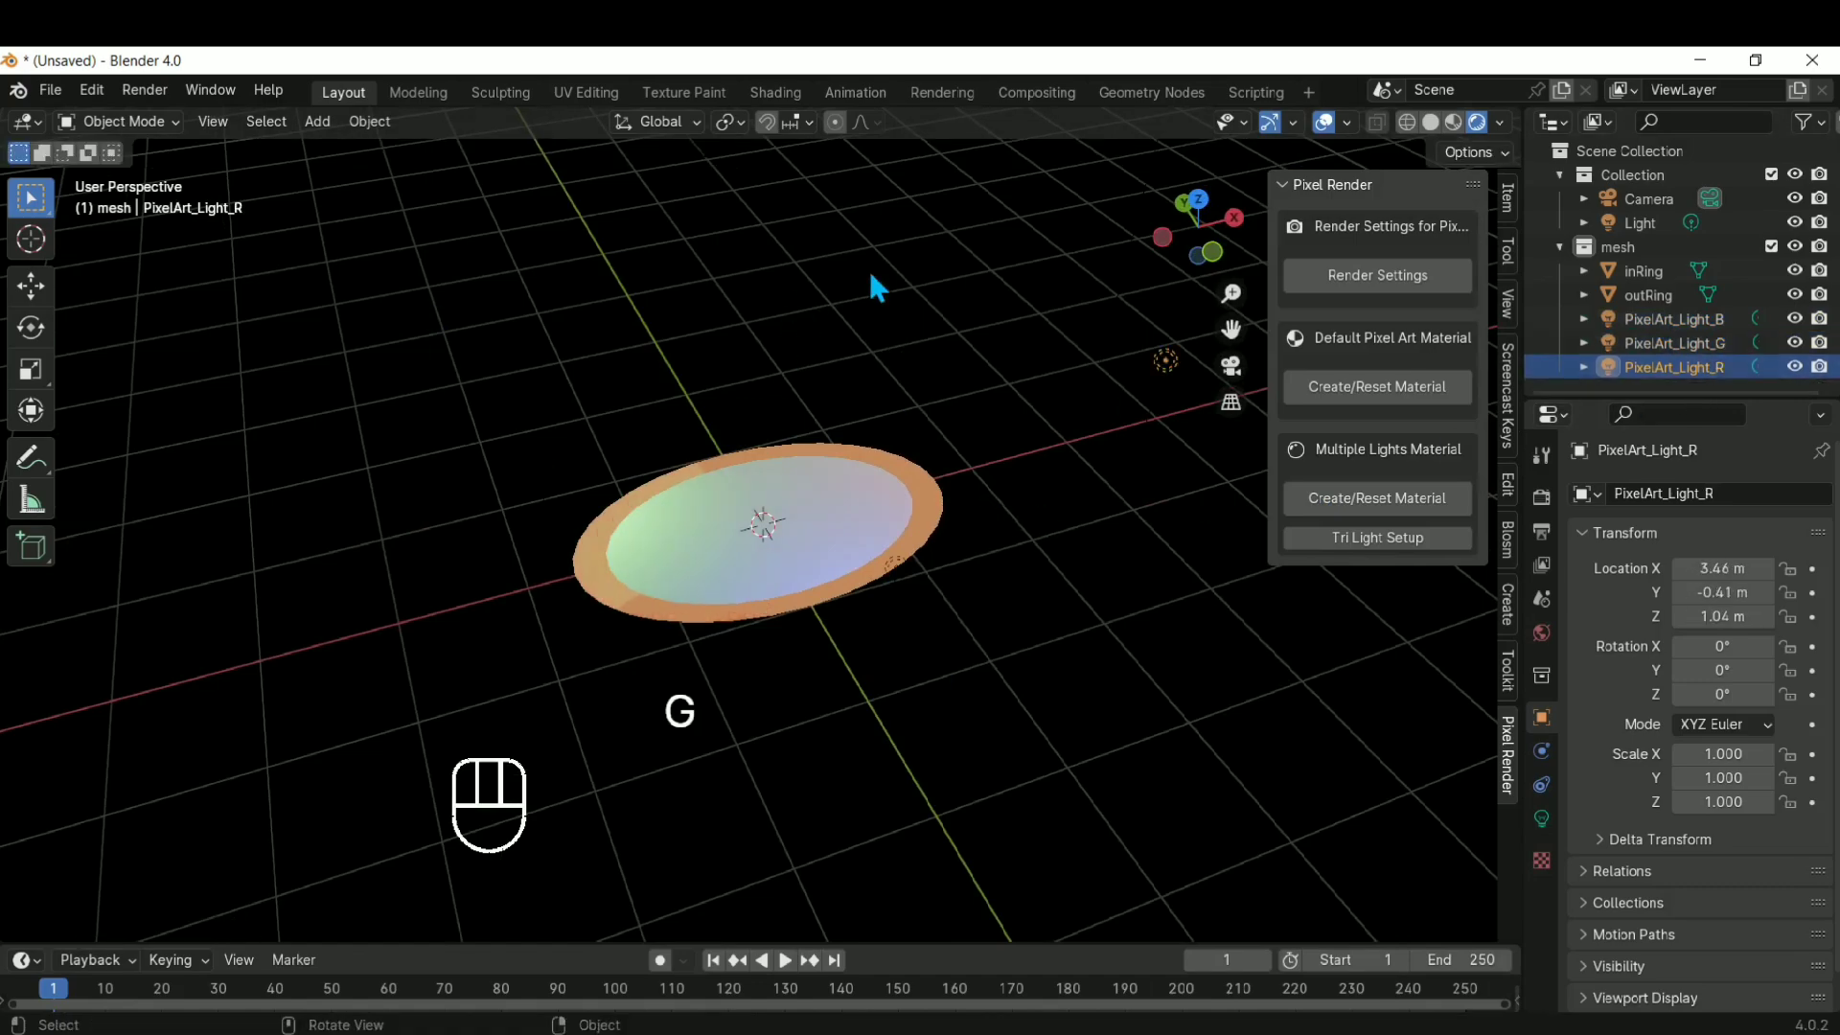
pyautogui.press('g')
pyautogui.click(646, 282)
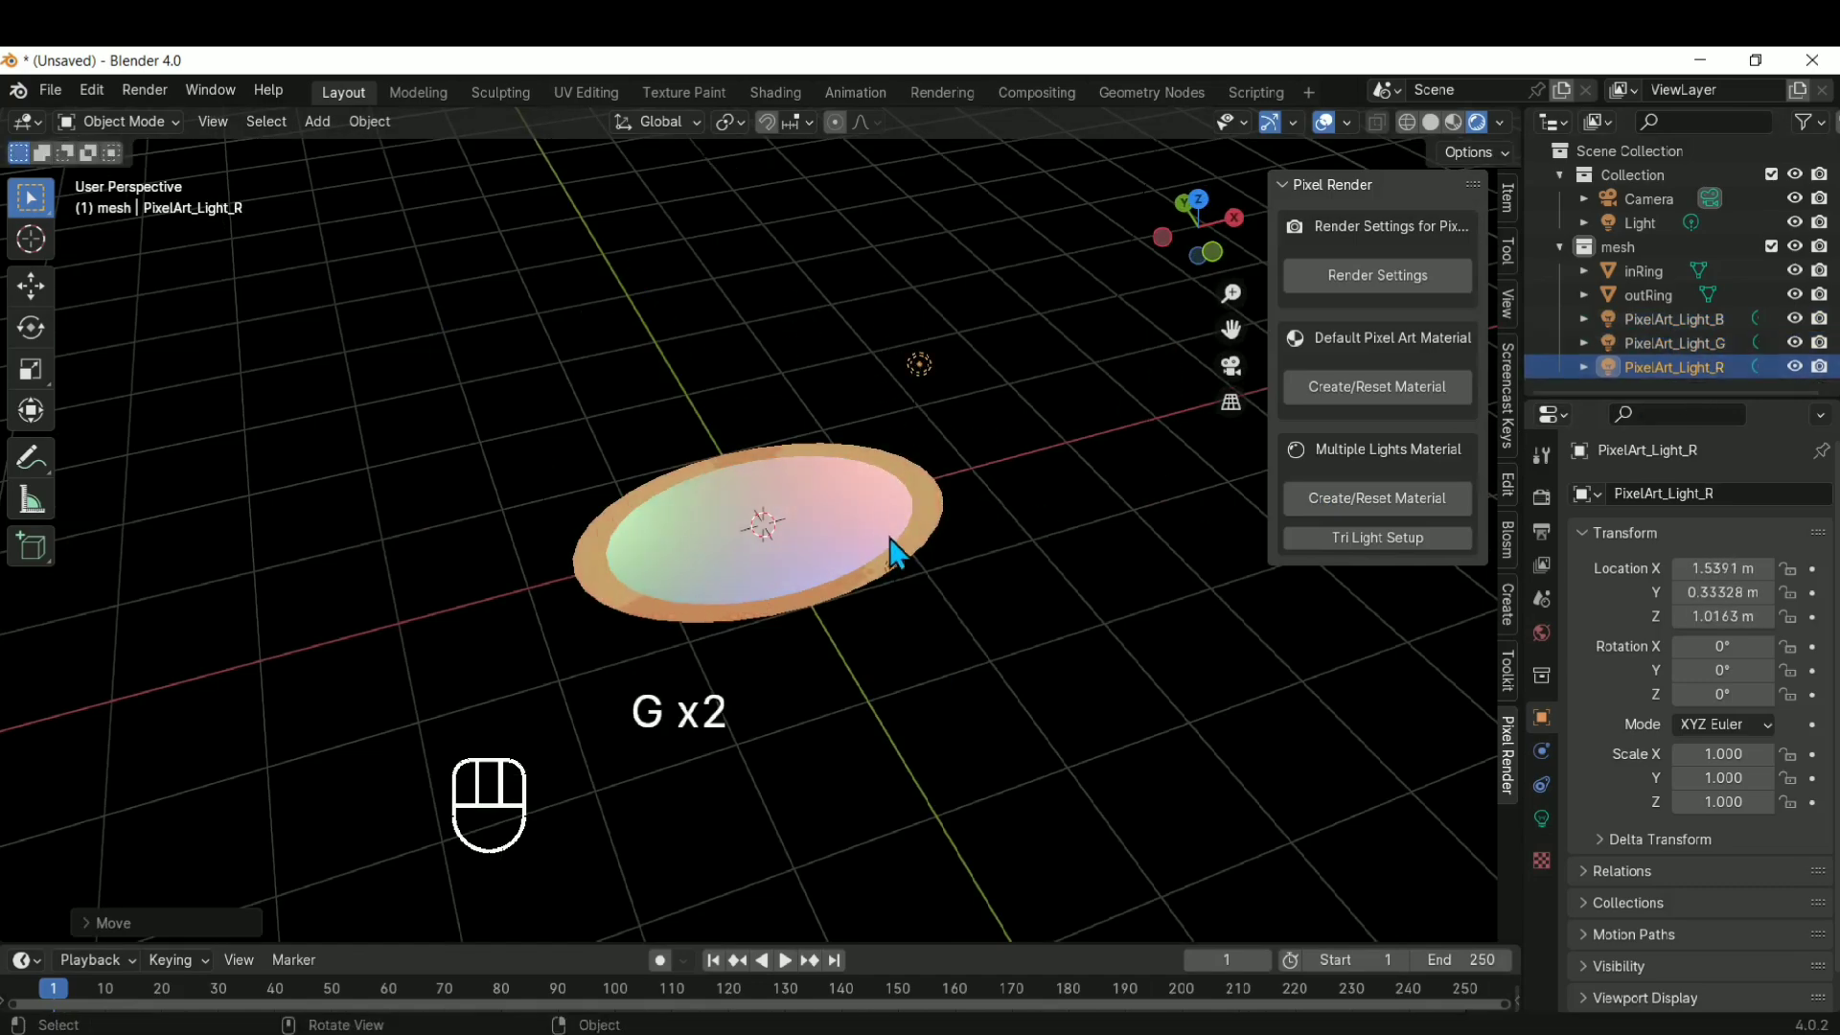
# Examine the blend of the three coloured lights on the portal from the top view
pyautogui.press('KP_7')
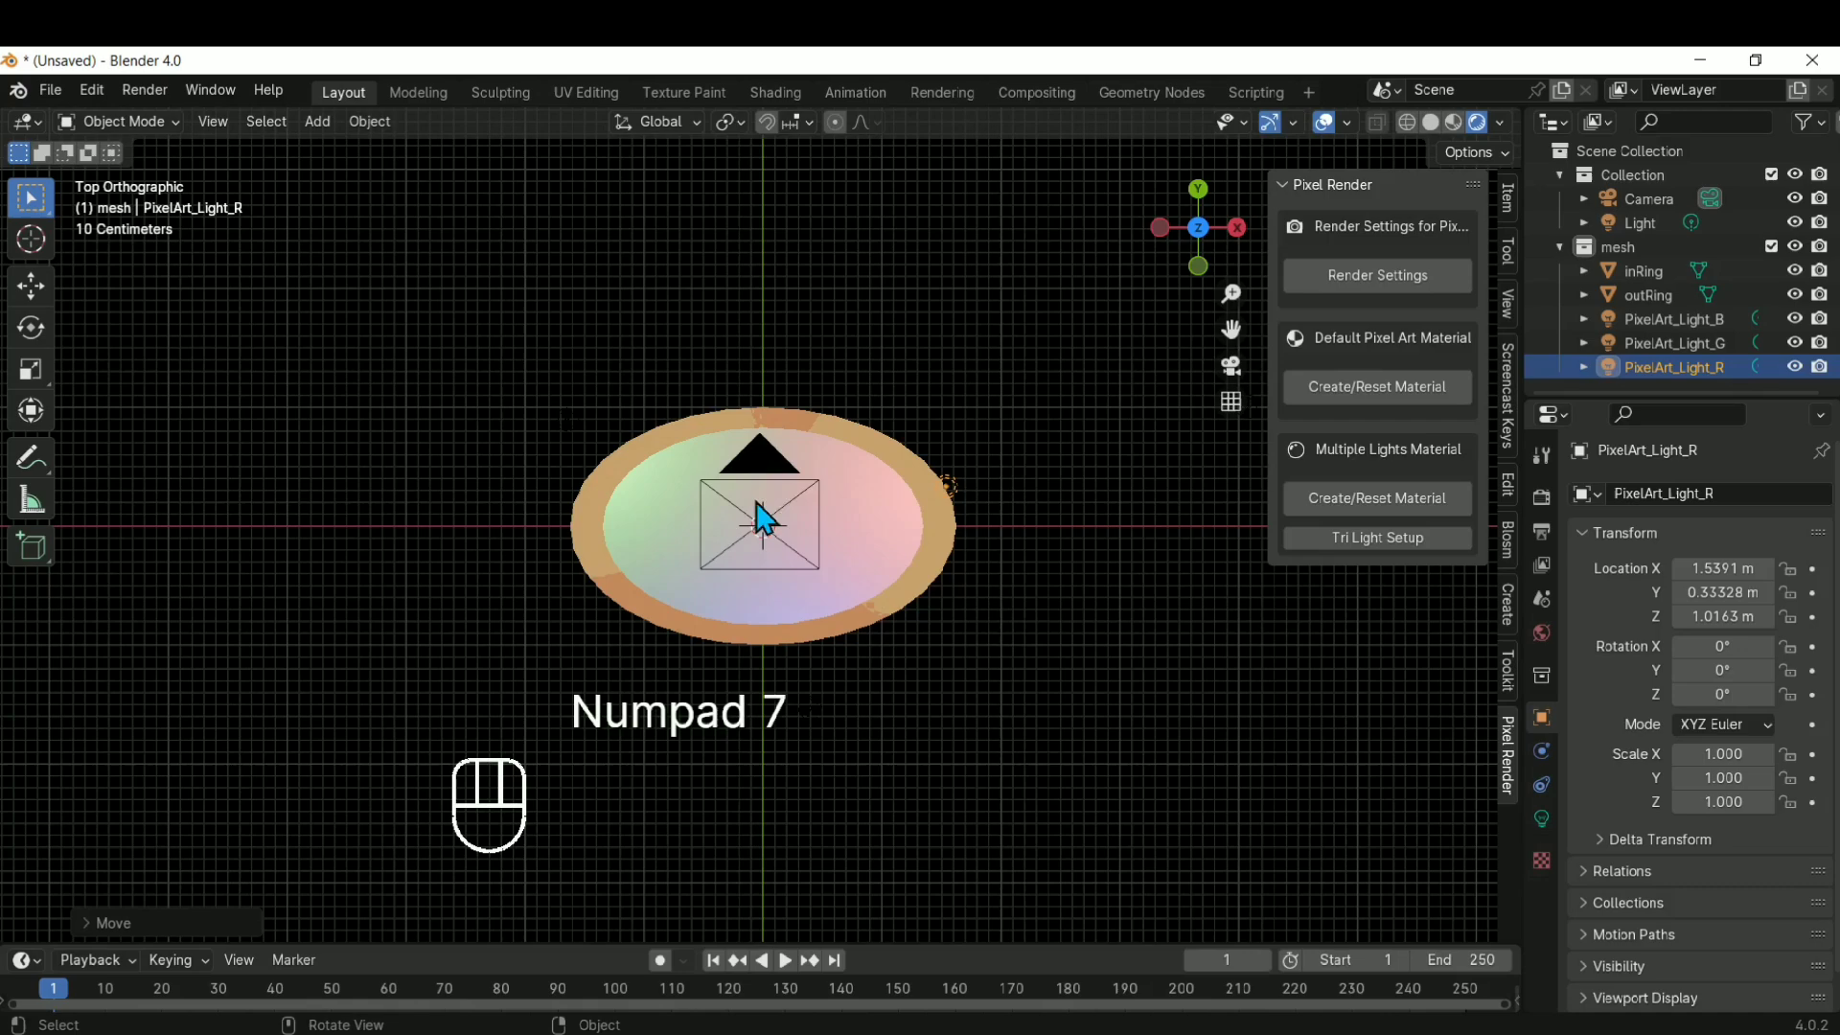
pyautogui.click(911, 522)
pyautogui.moveTo(817, 480); pyautogui.dragTo(817, 479, button='middle')
pyautogui.scroll(1, 810, 466)
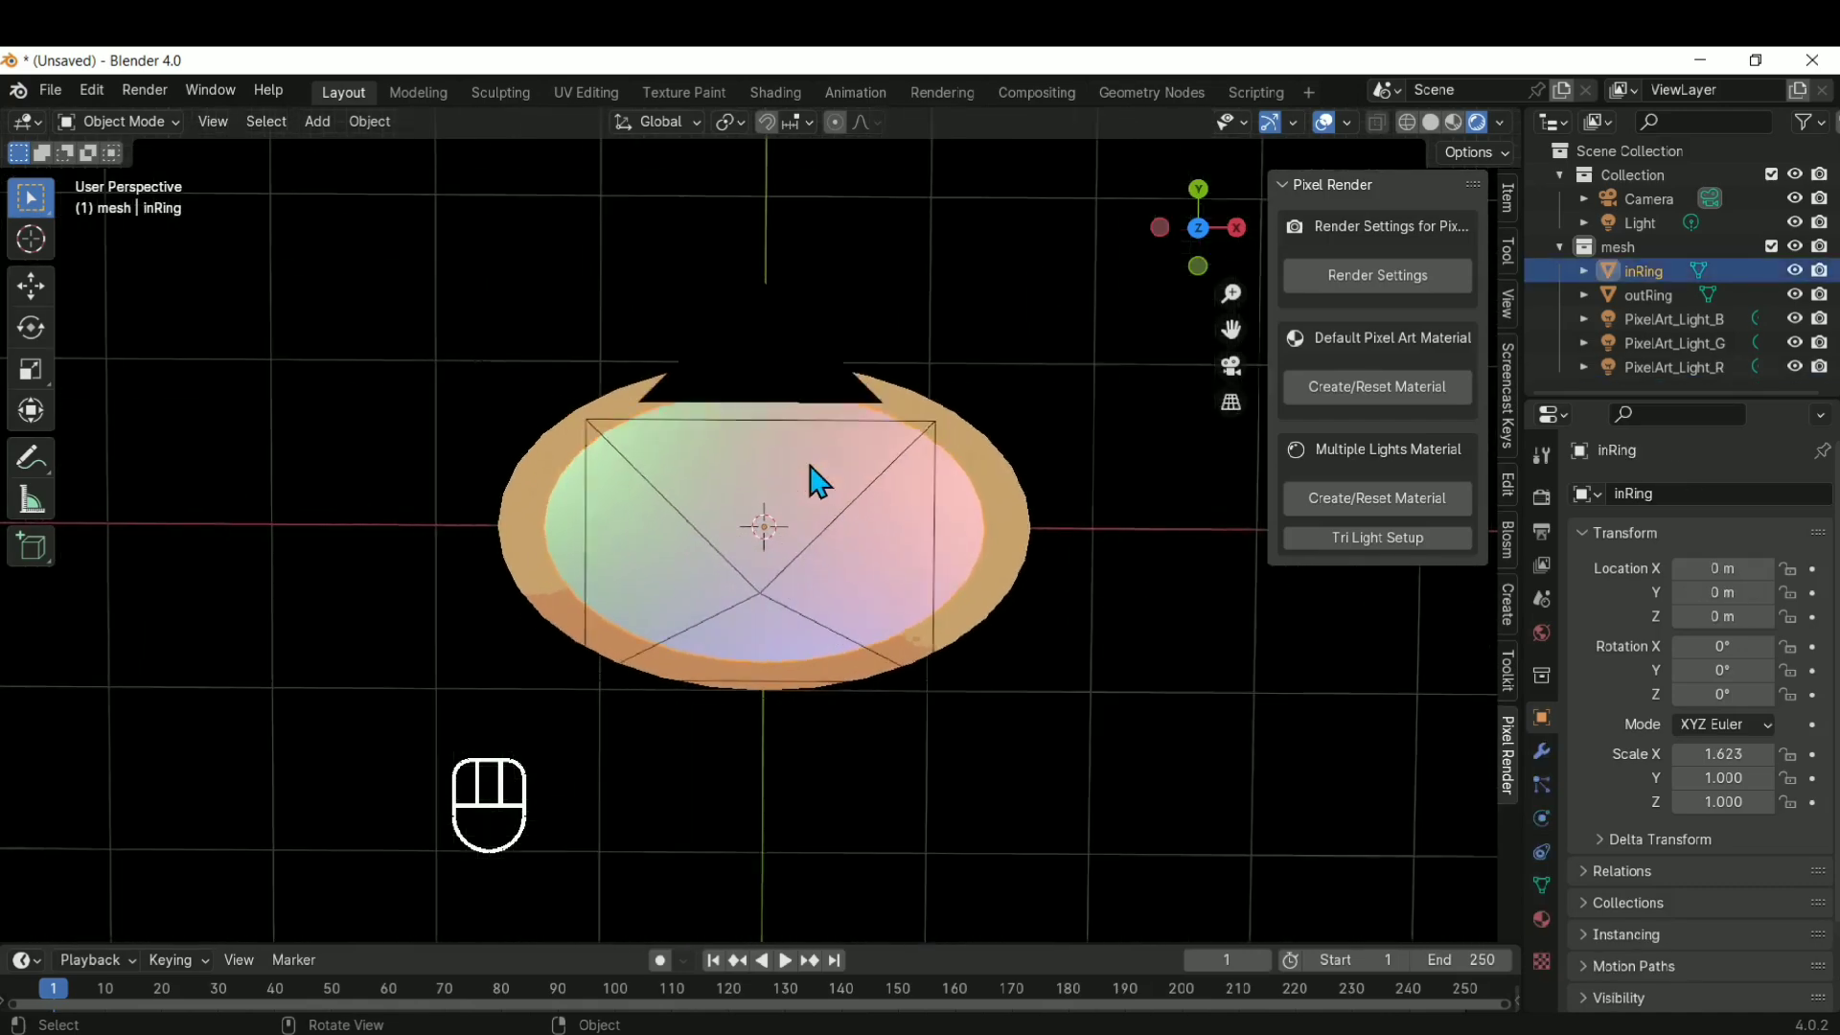
pyautogui.scroll(-1, 810, 466)
pyautogui.scroll(3, 810, 467)
pyautogui.scroll(-2, 810, 467)
pyautogui.scroll(-2, 884, 436)
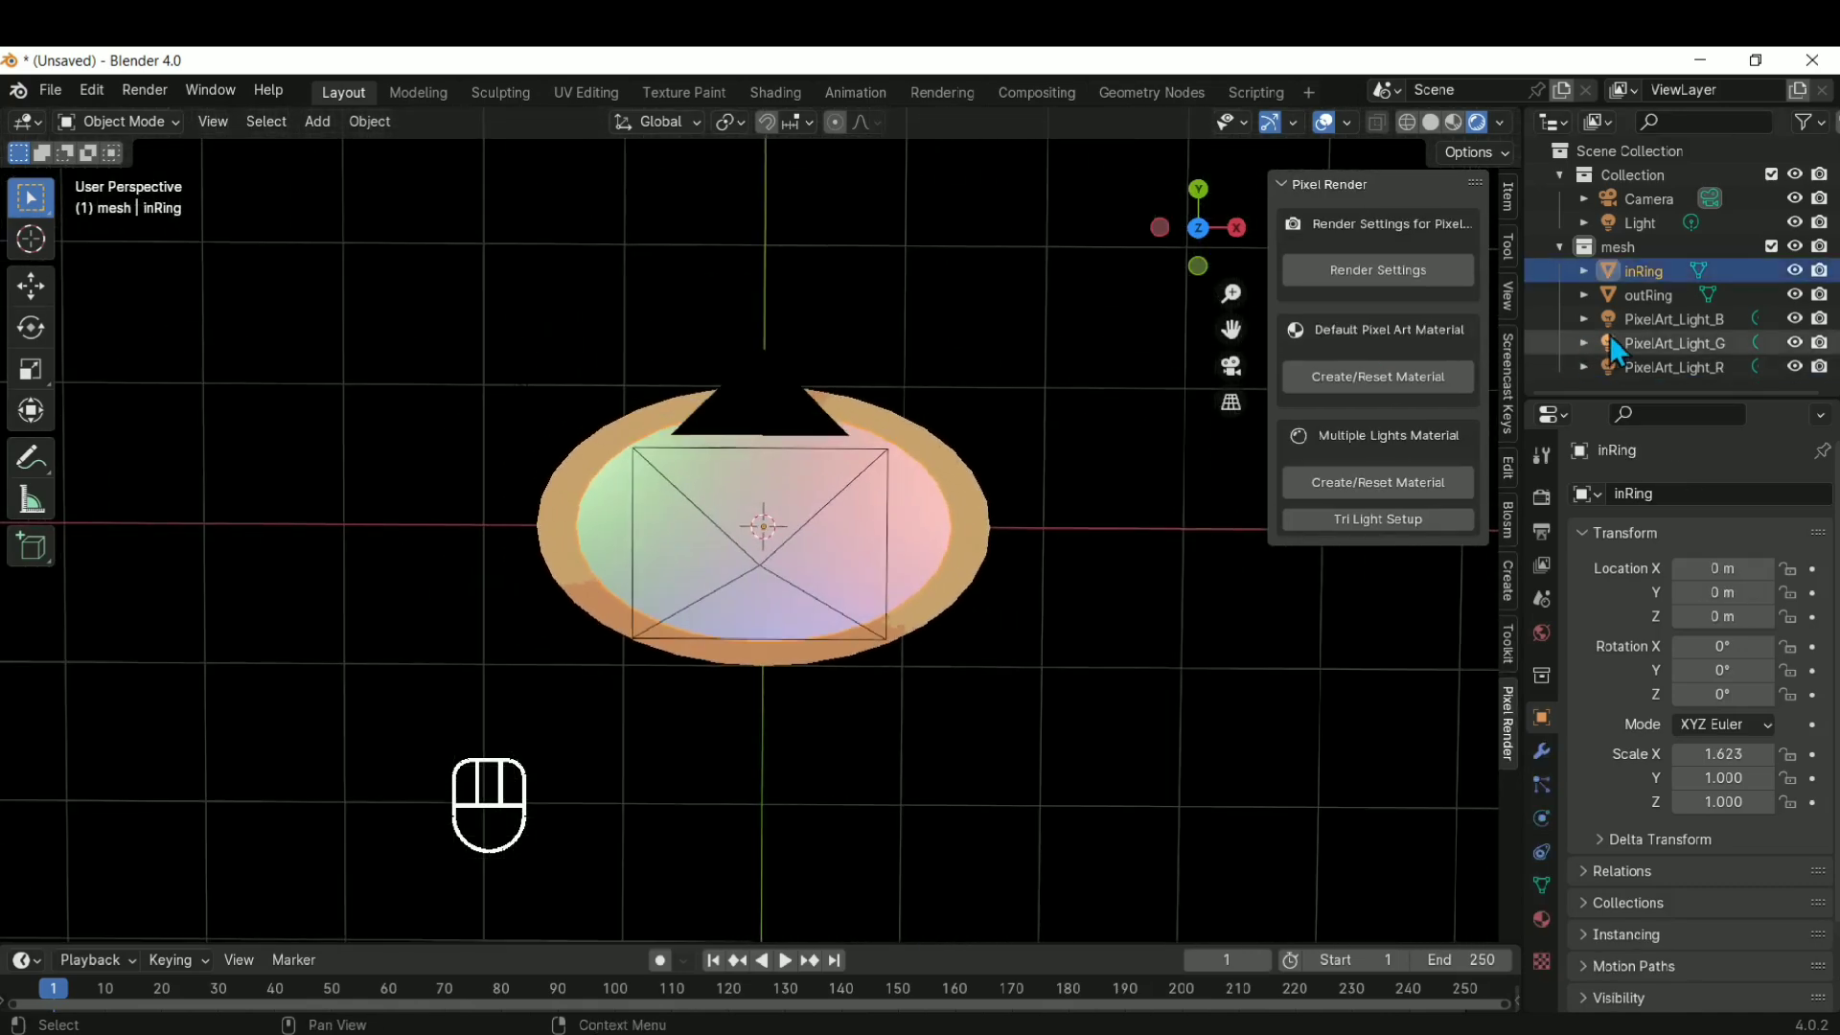
# Move PixelArt_Light_B, PixelArt_Light_G and PixelArt_Light_R from the mesh collection into Collection
pyautogui.click(1668, 319)
pyautogui.keyDown('shift'); pyautogui.click(1687, 365); pyautogui.keyUp('shift')
pyautogui.keyDown('shift'); pyautogui.click(1686, 363); pyautogui.keyUp('shift')
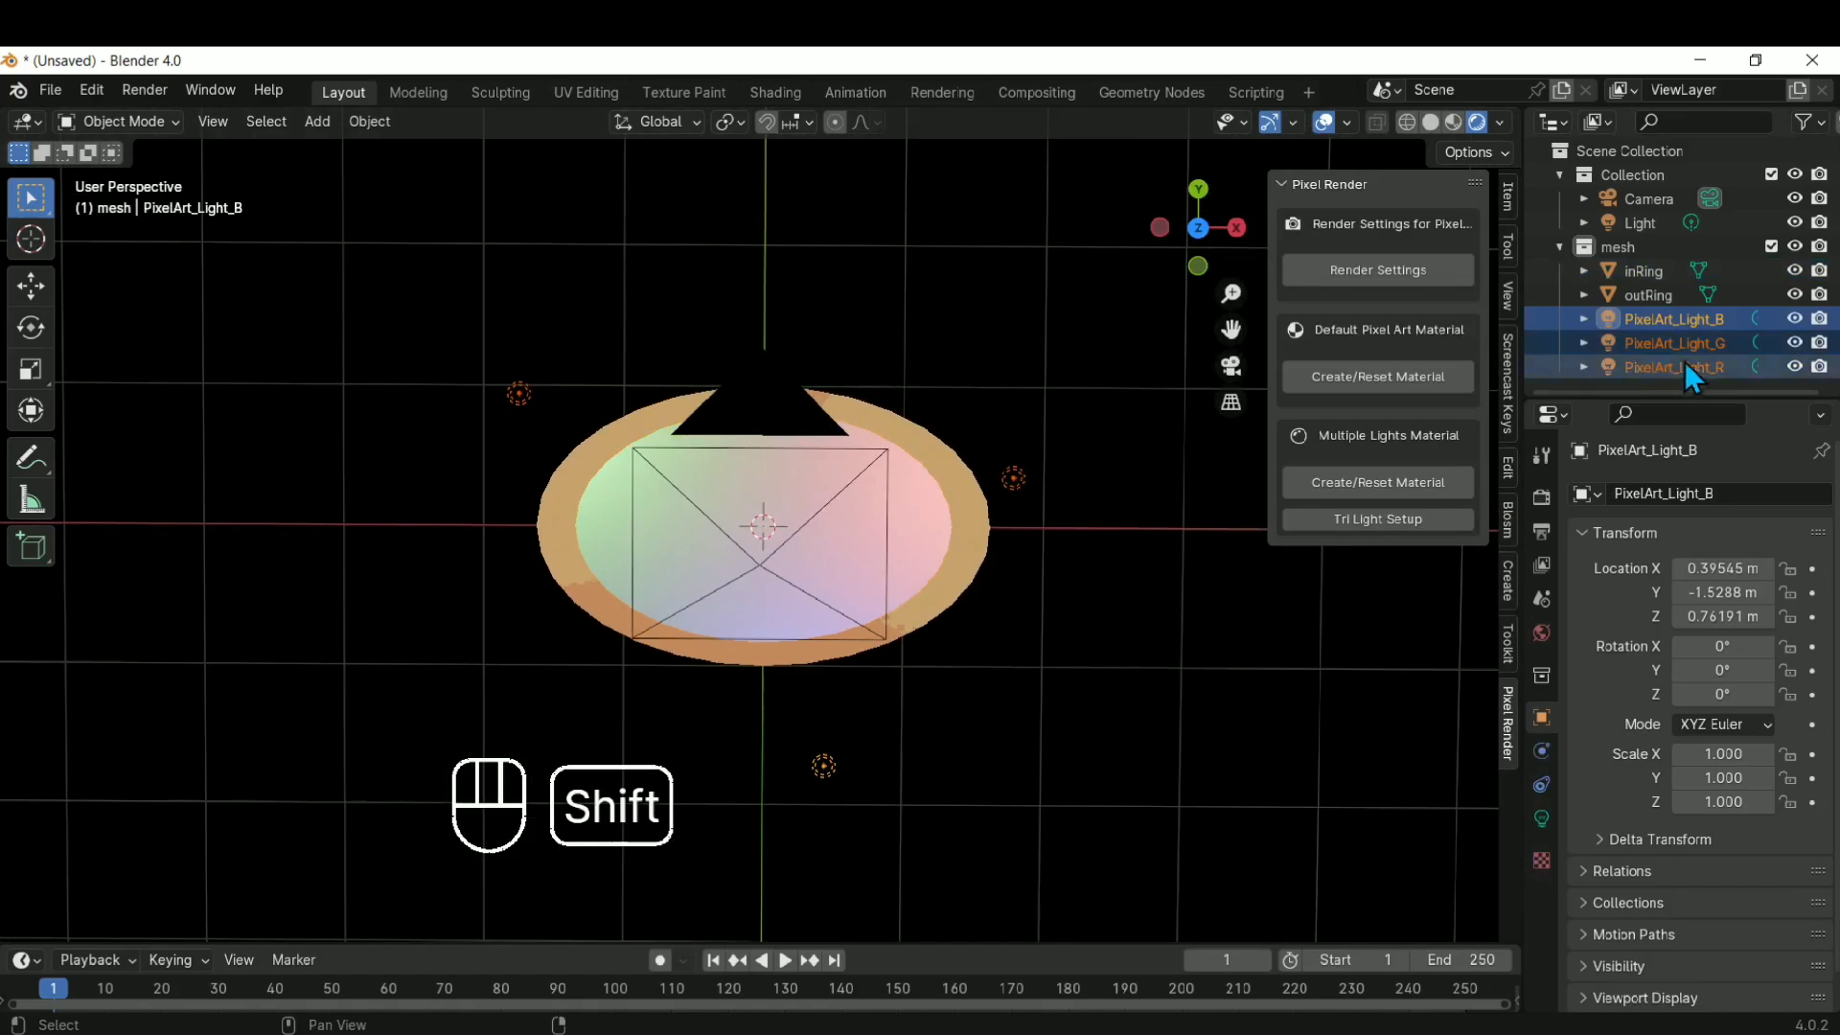
pyautogui.moveTo(1678, 312); pyautogui.dragTo(1678, 208)
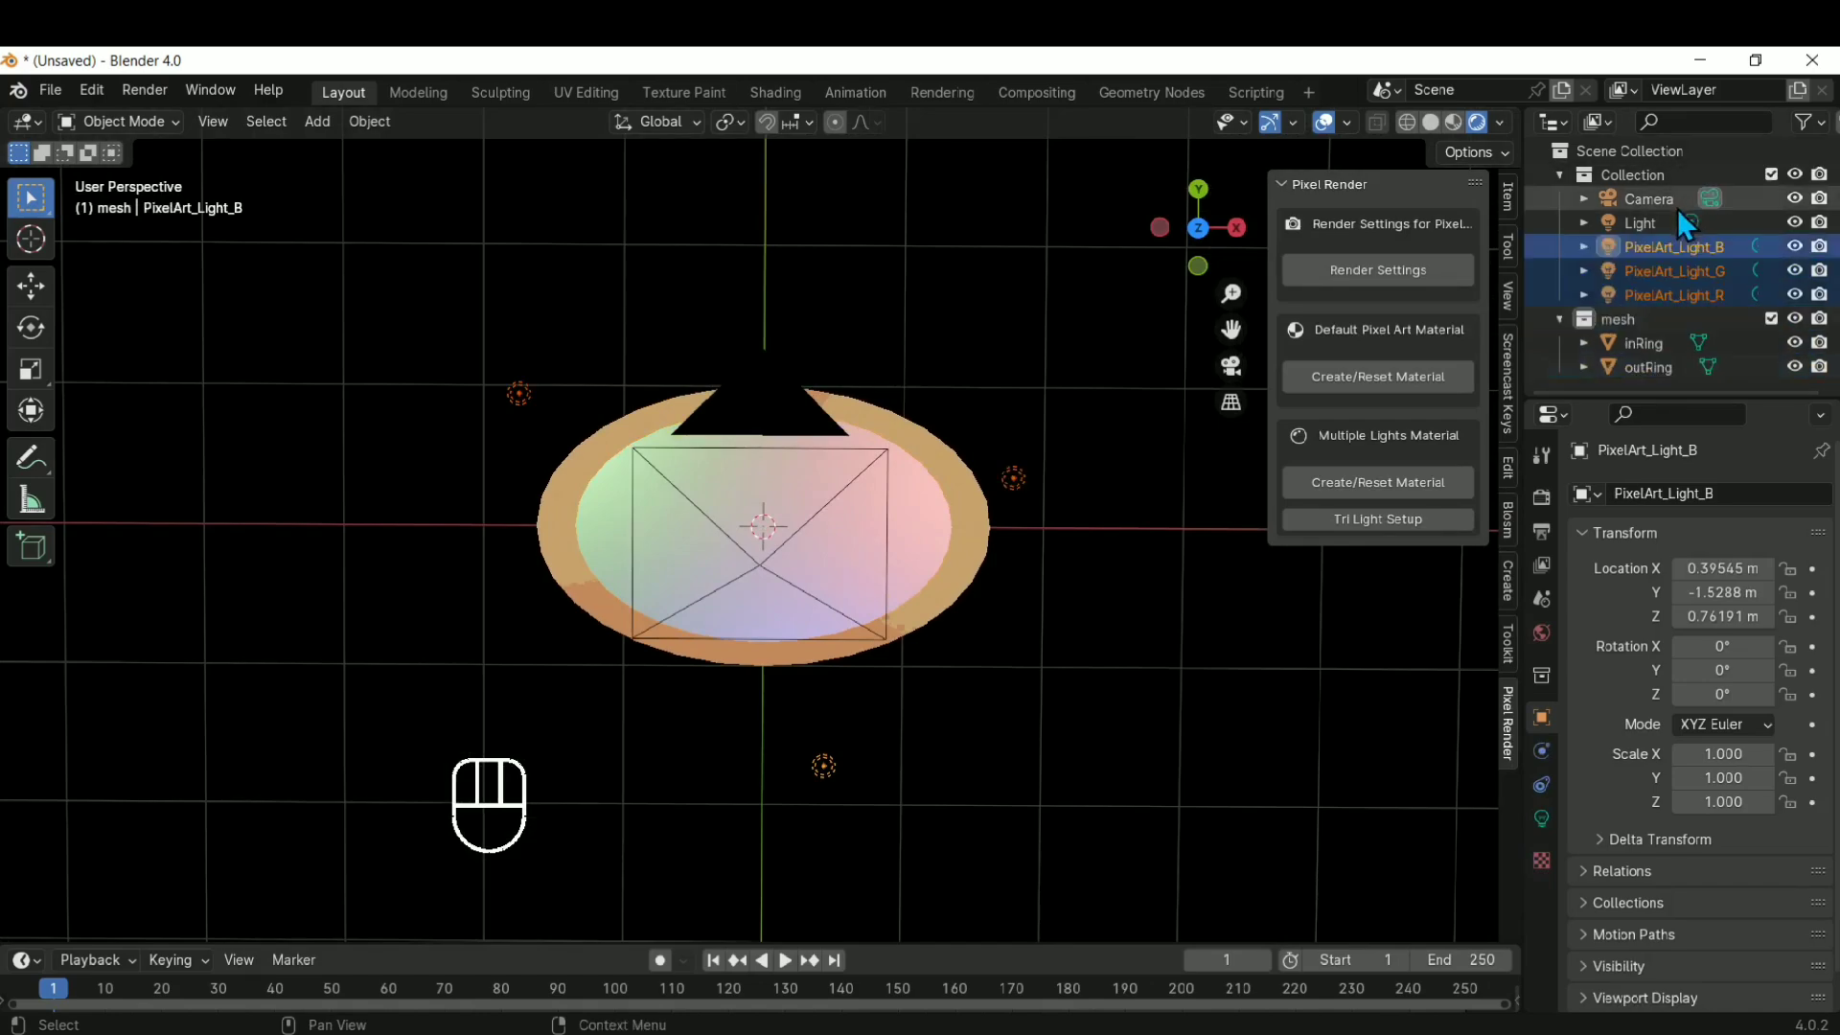
# Select the inRing face and switch to the Shading workspace
pyautogui.click(891, 537)
pyautogui.click(937, 544)
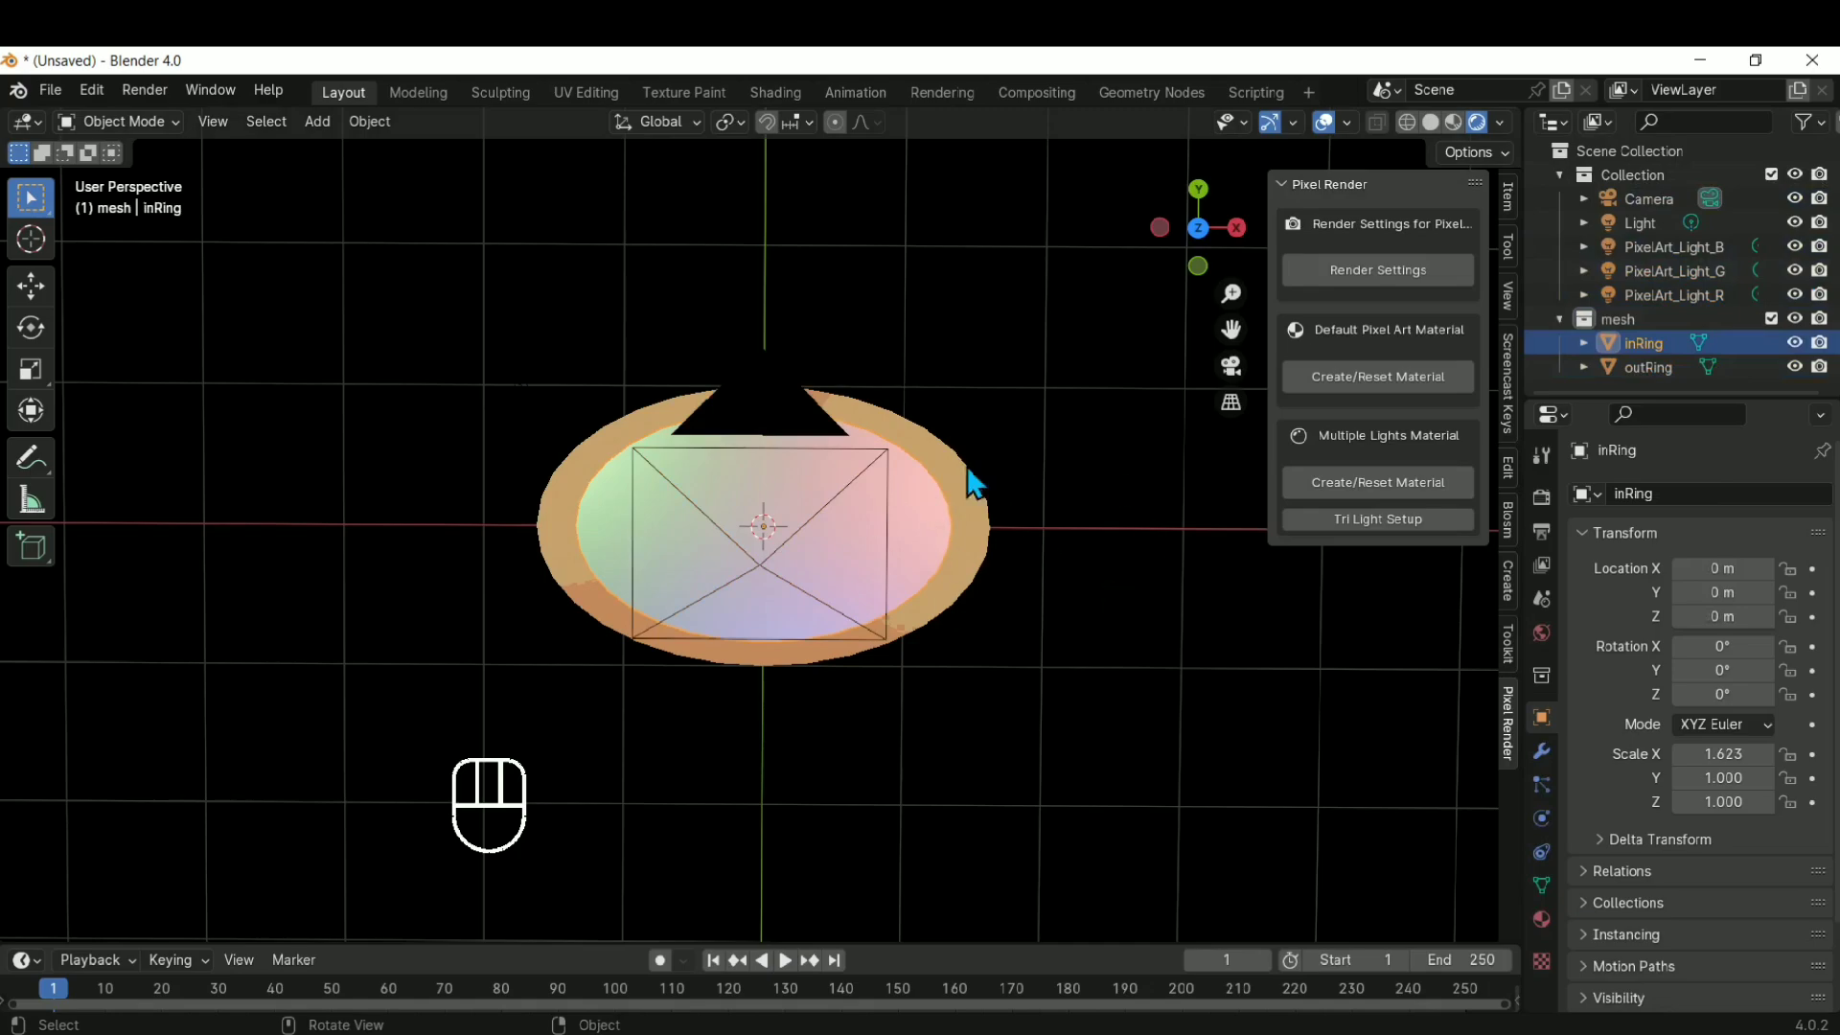
pyautogui.click(784, 93)
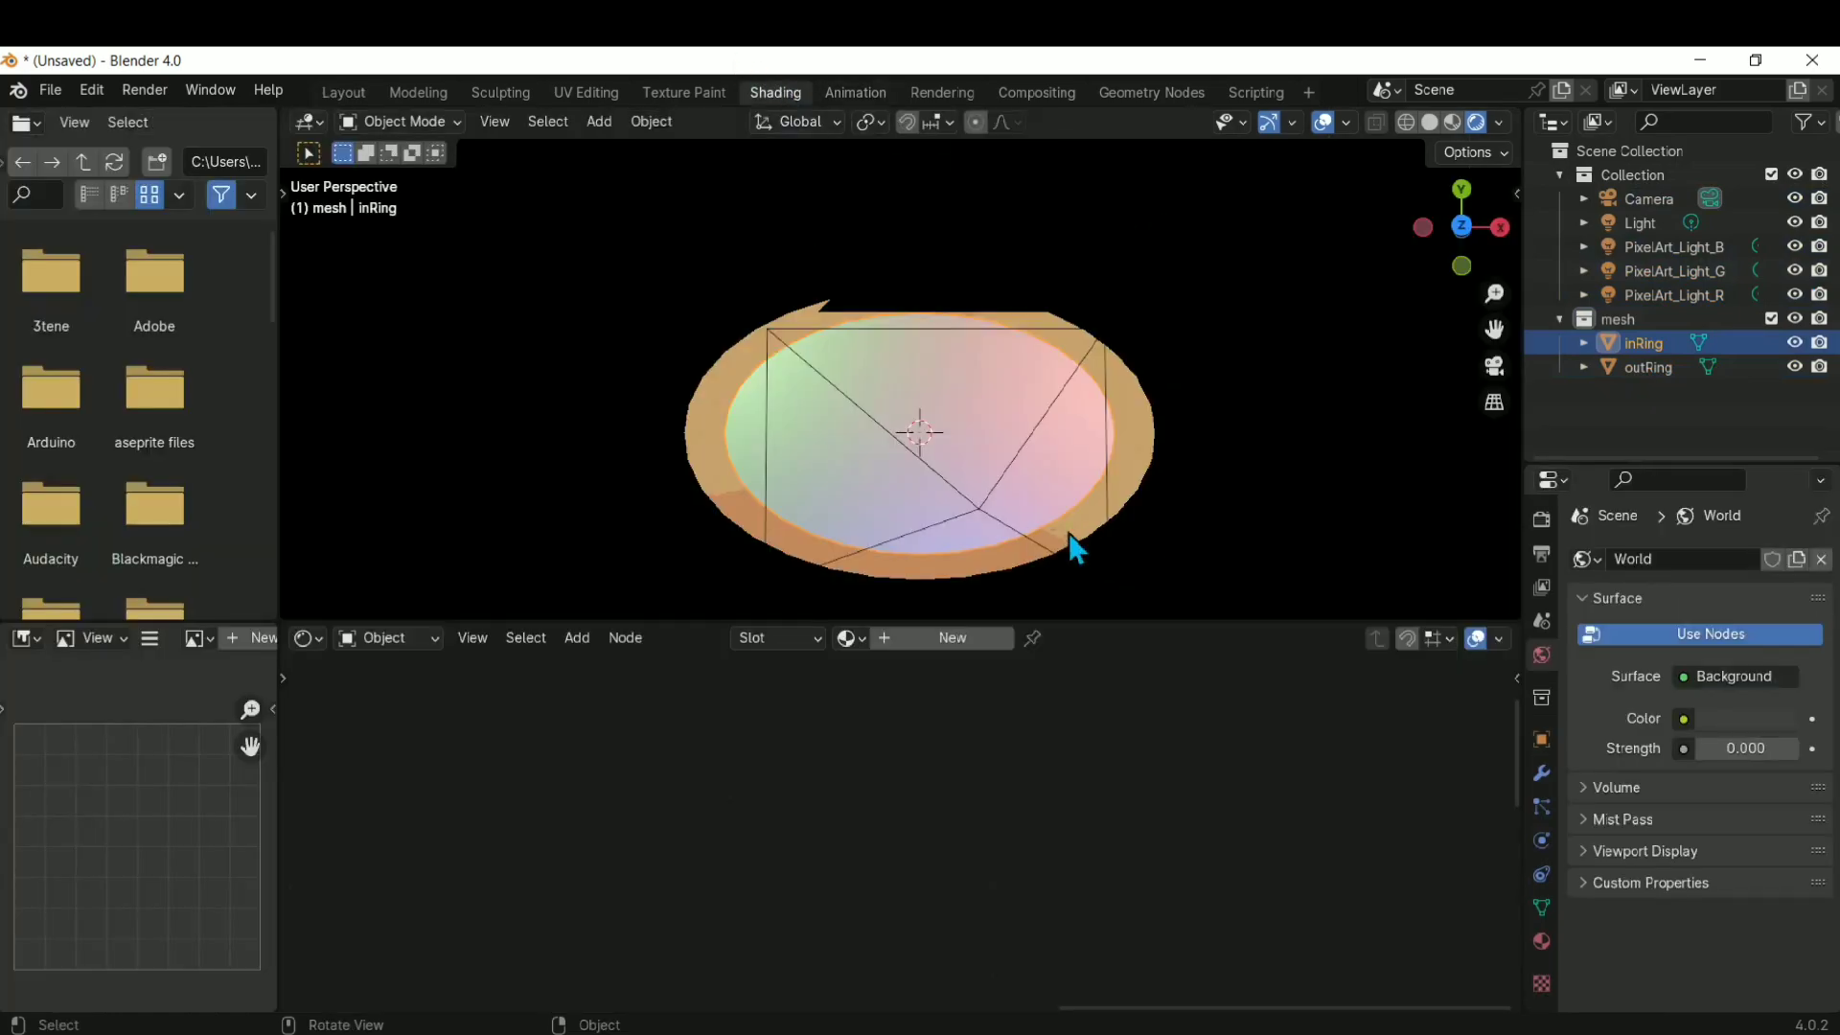
pyautogui.click(849, 639)
pyautogui.click(357, 93)
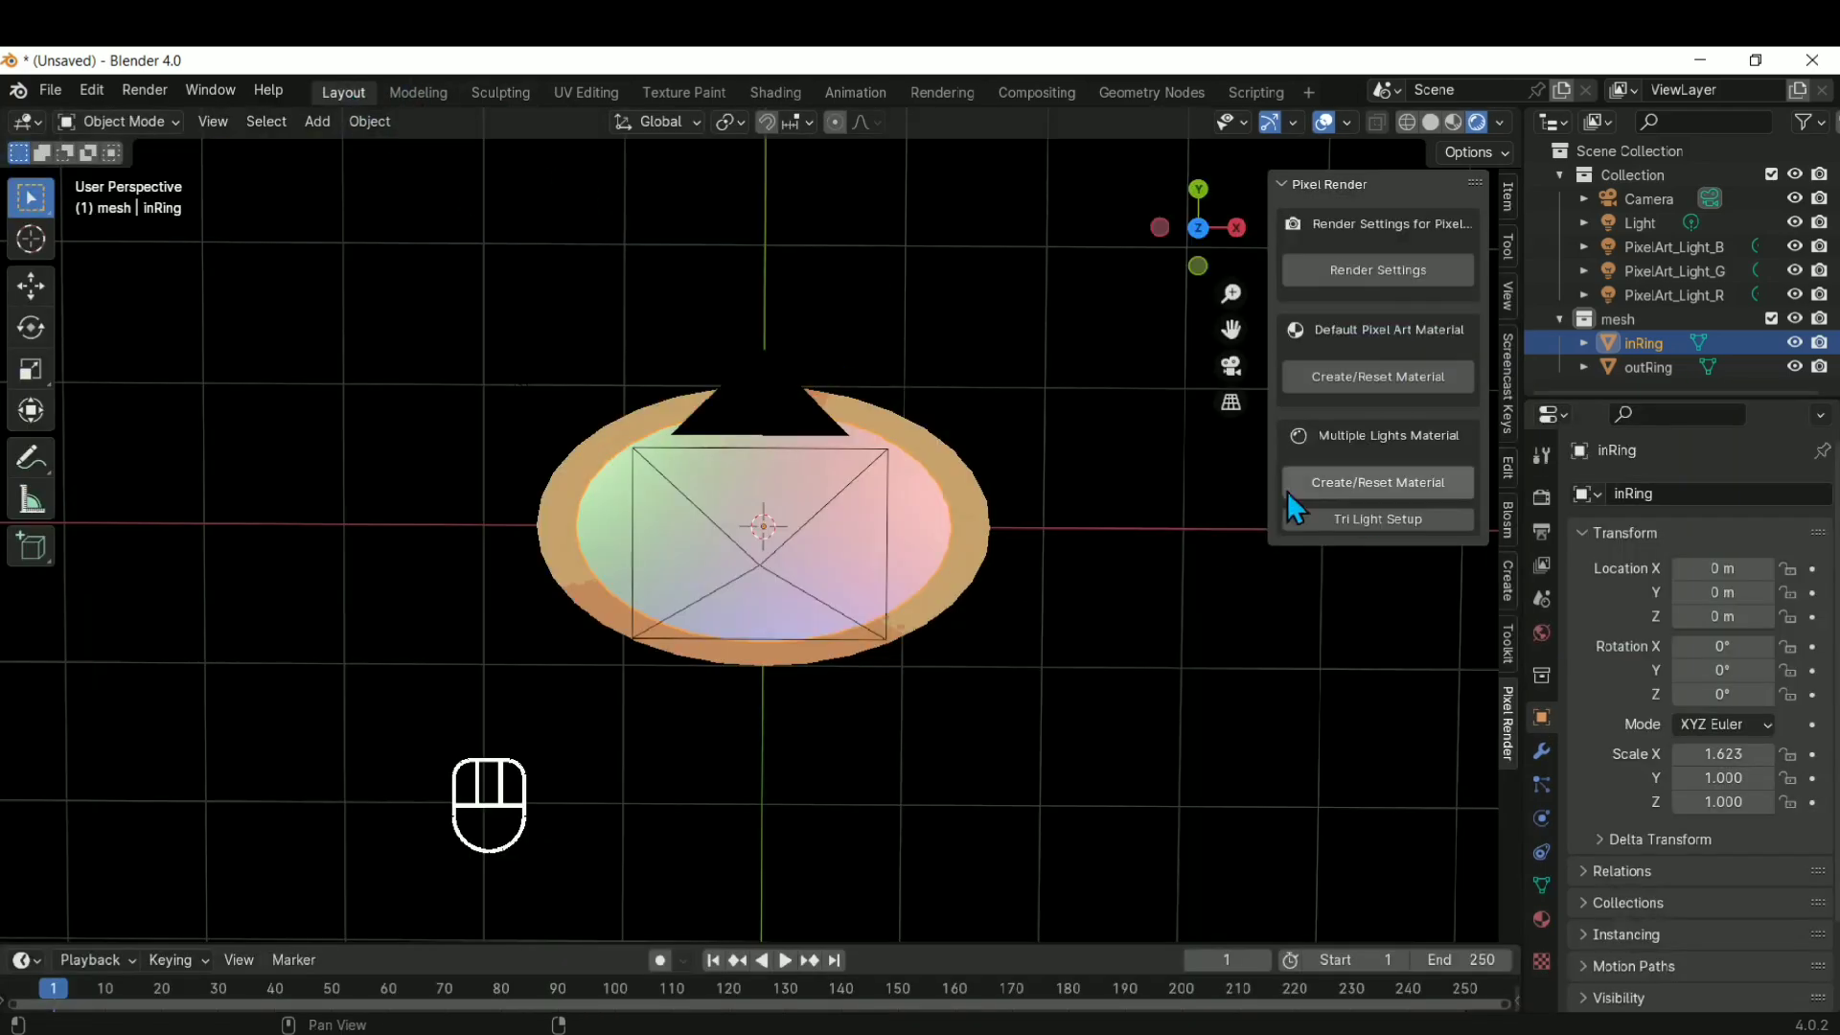
pyautogui.click(801, 94)
# Try assigning the existing outRing material to the inRing face
pyautogui.click(849, 638)
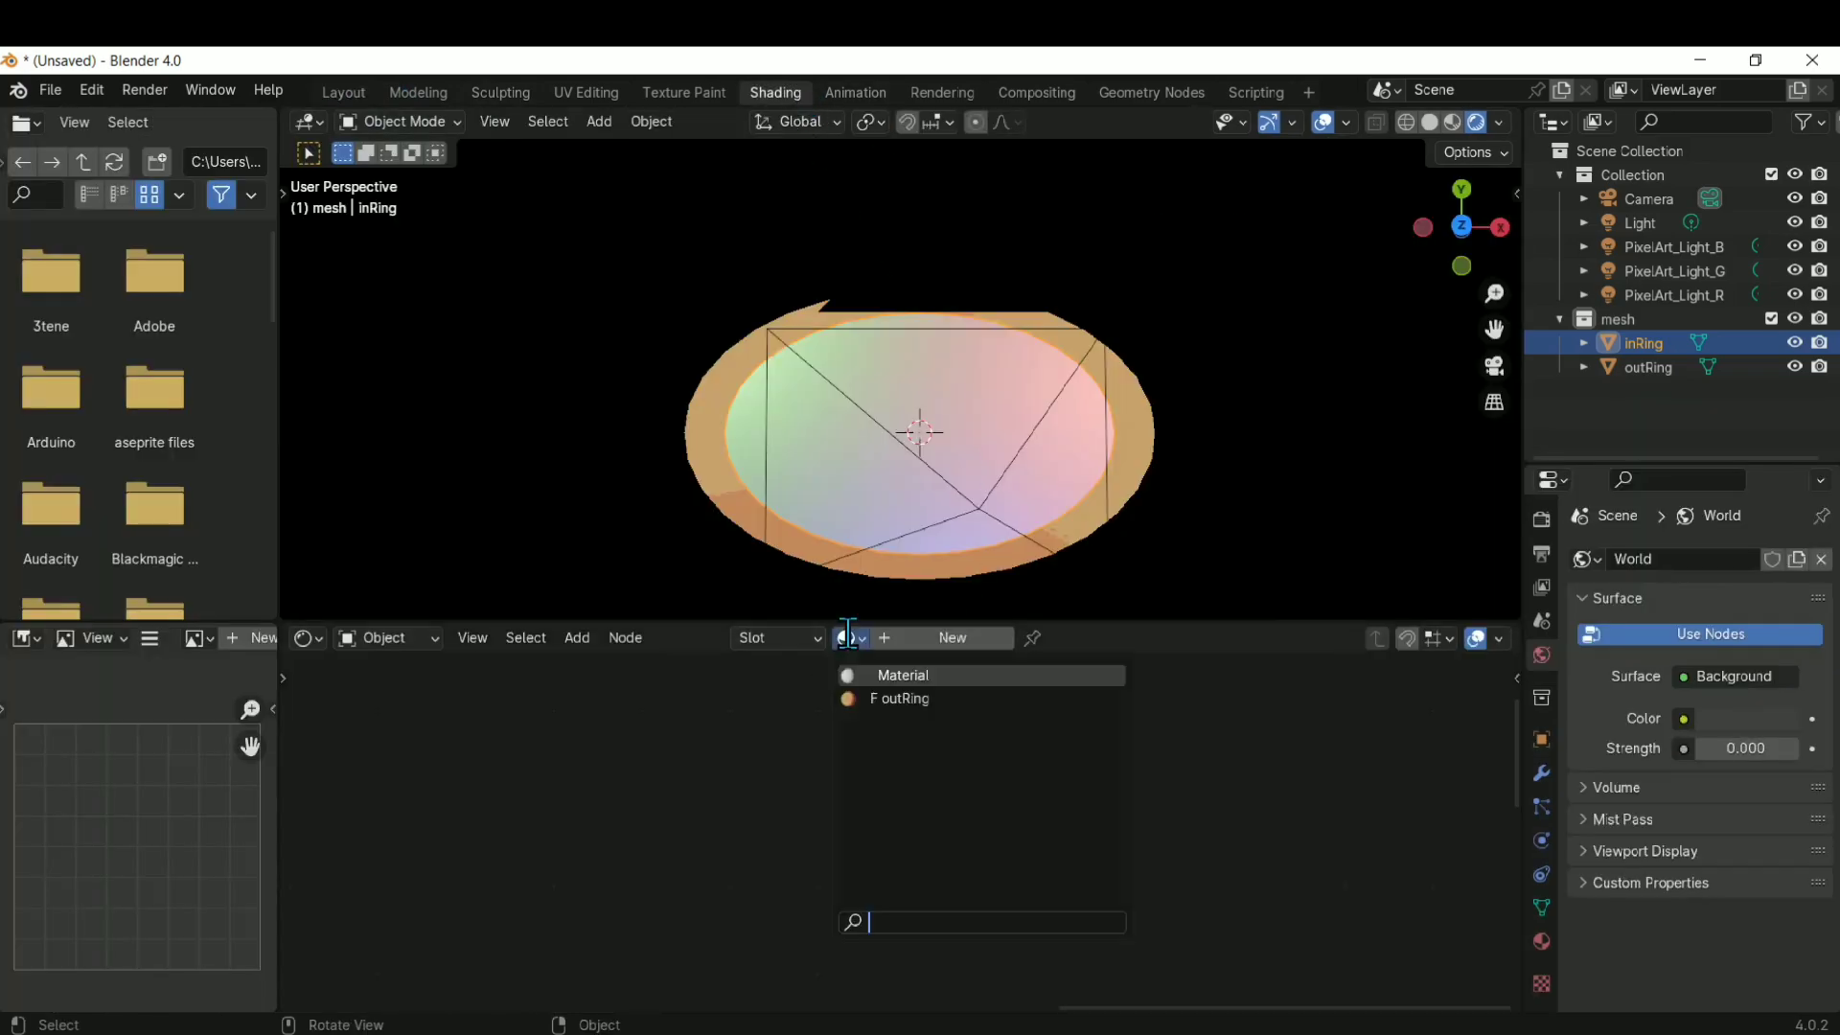
pyautogui.click(882, 698)
pyautogui.hotkey('ctrl', 'z')
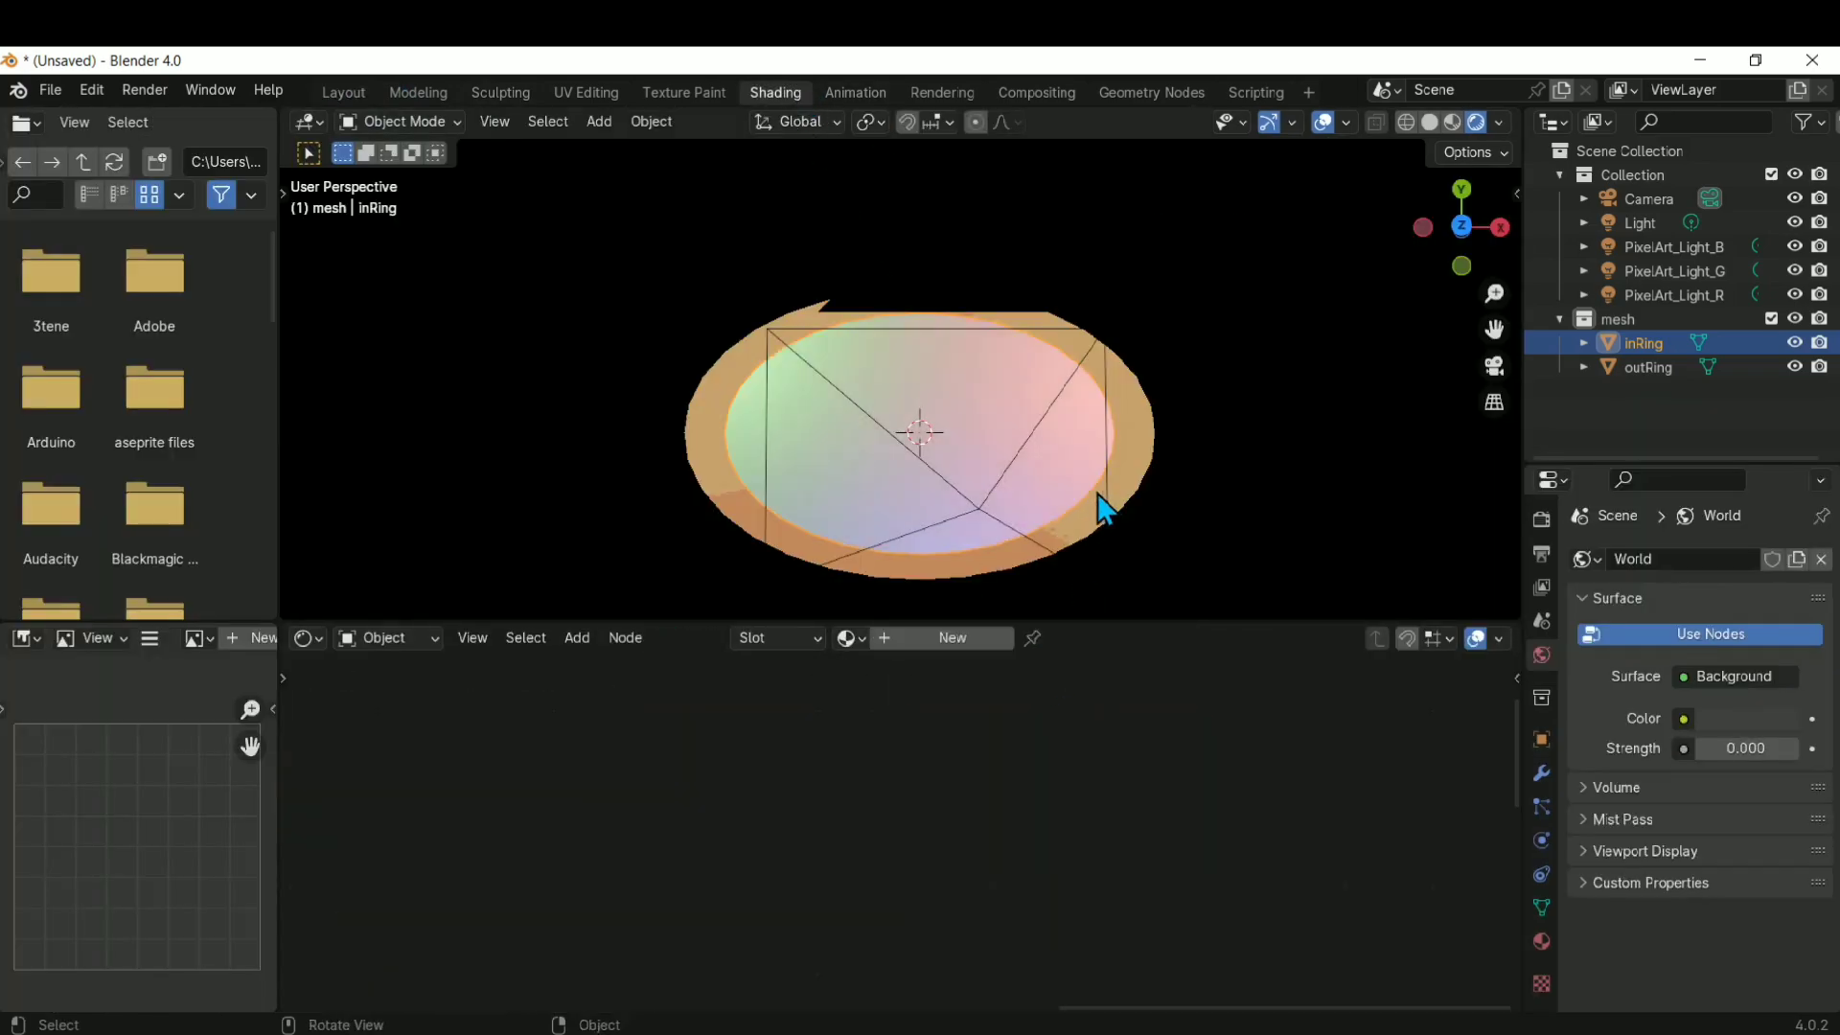
# Select the outer ring to show its outRing material nodes
pyautogui.click(1145, 436)
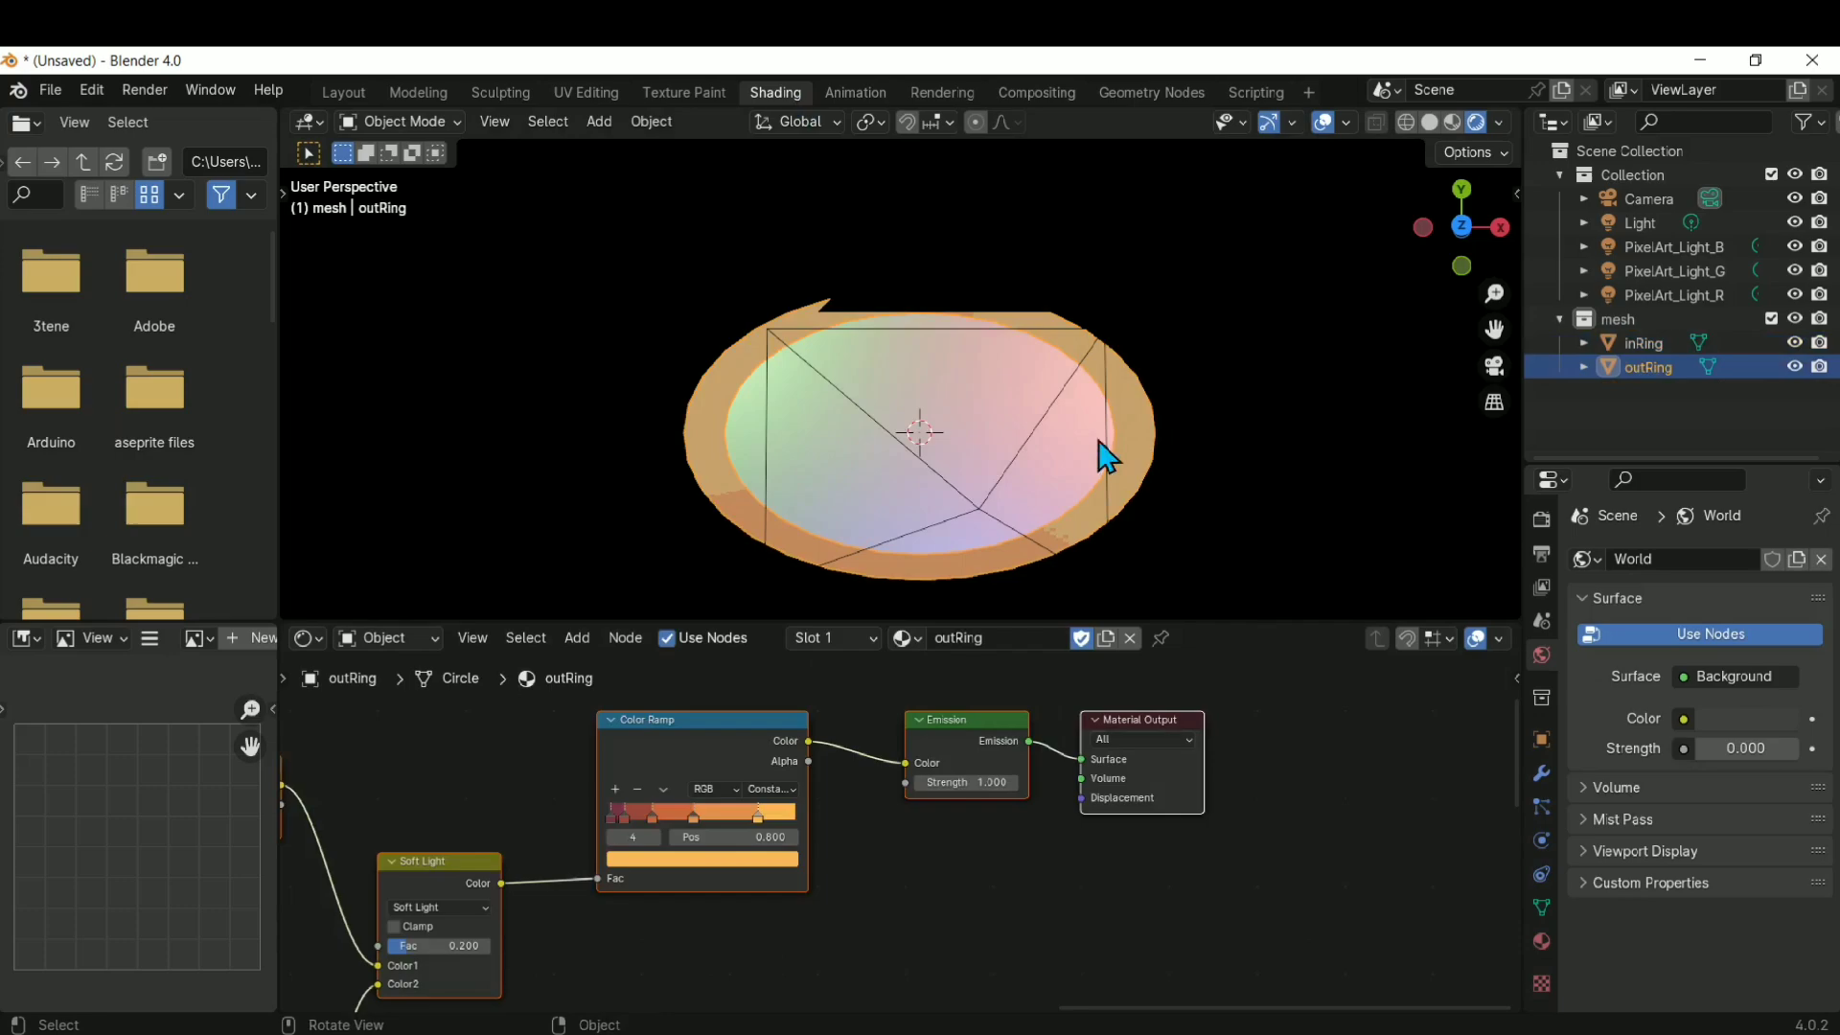
pyautogui.click(968, 638)
pyautogui.click(1046, 909)
# Try a purple colour on stop 1 of the outRing material's Color Ramp
pyautogui.click(624, 817)
pyautogui.click(658, 860)
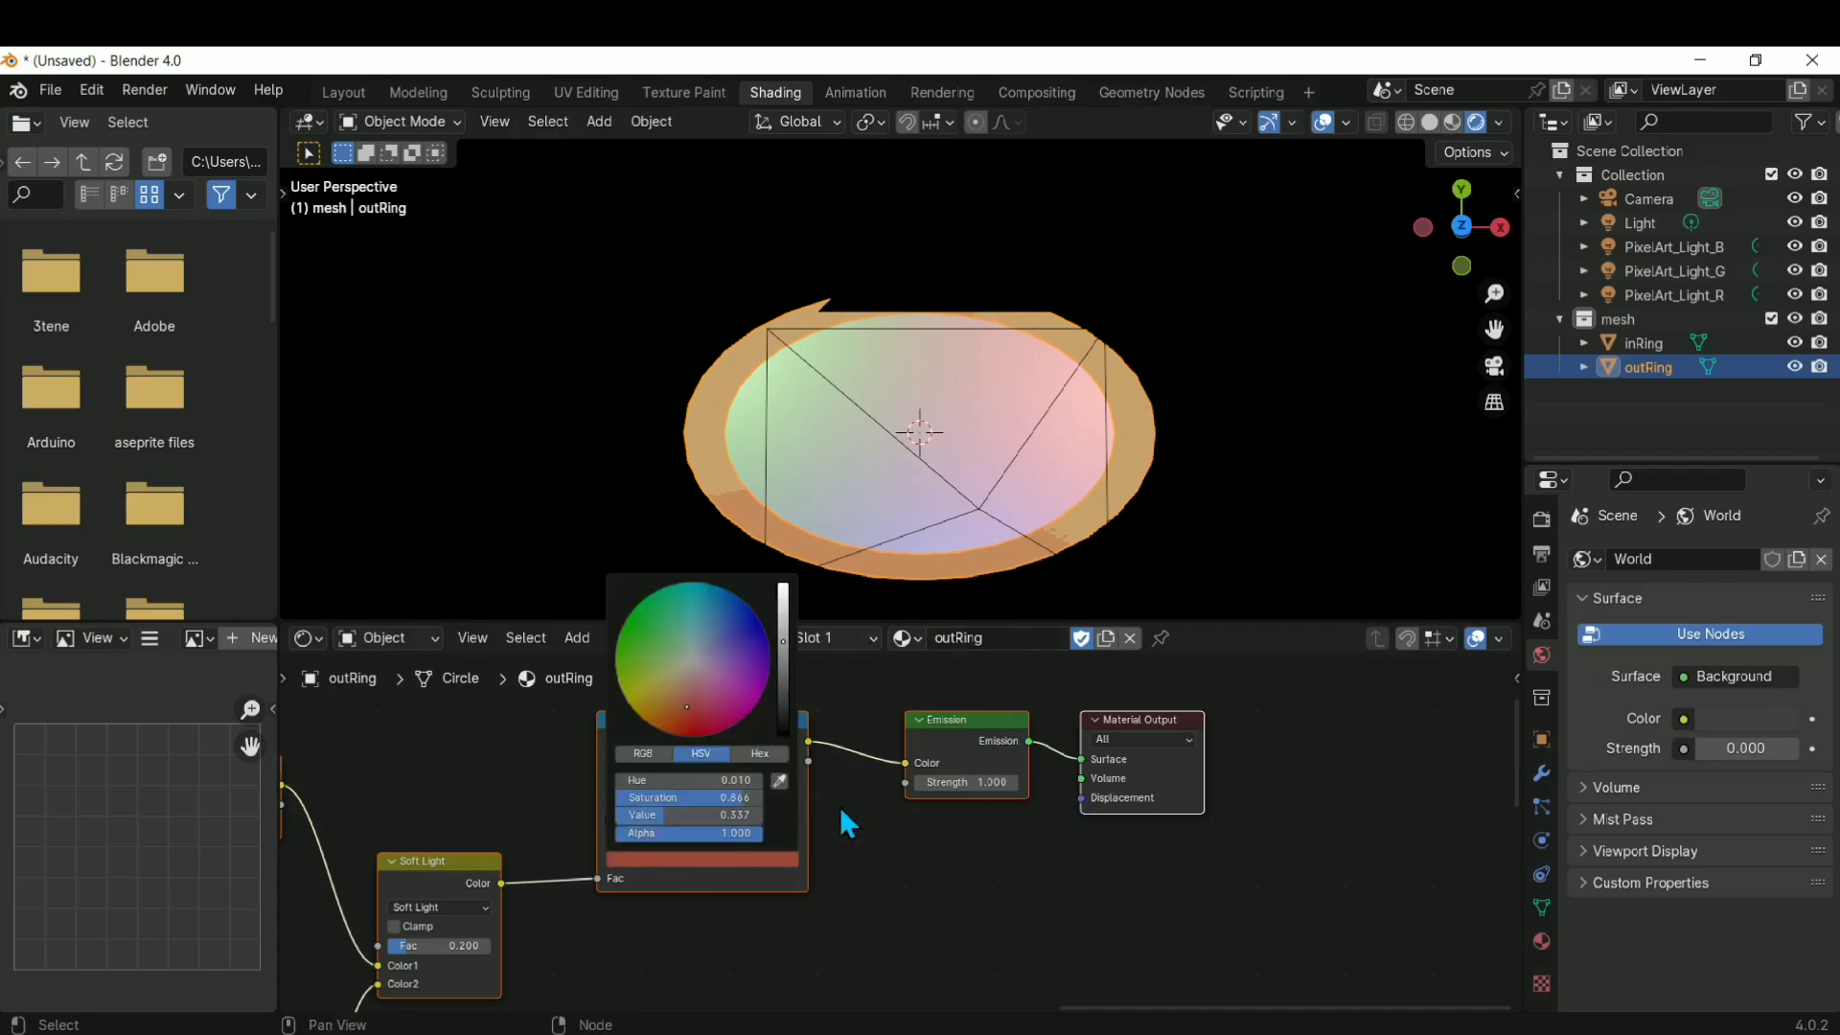
pyautogui.click(748, 690)
pyautogui.hotkey('ctrl', 'z')
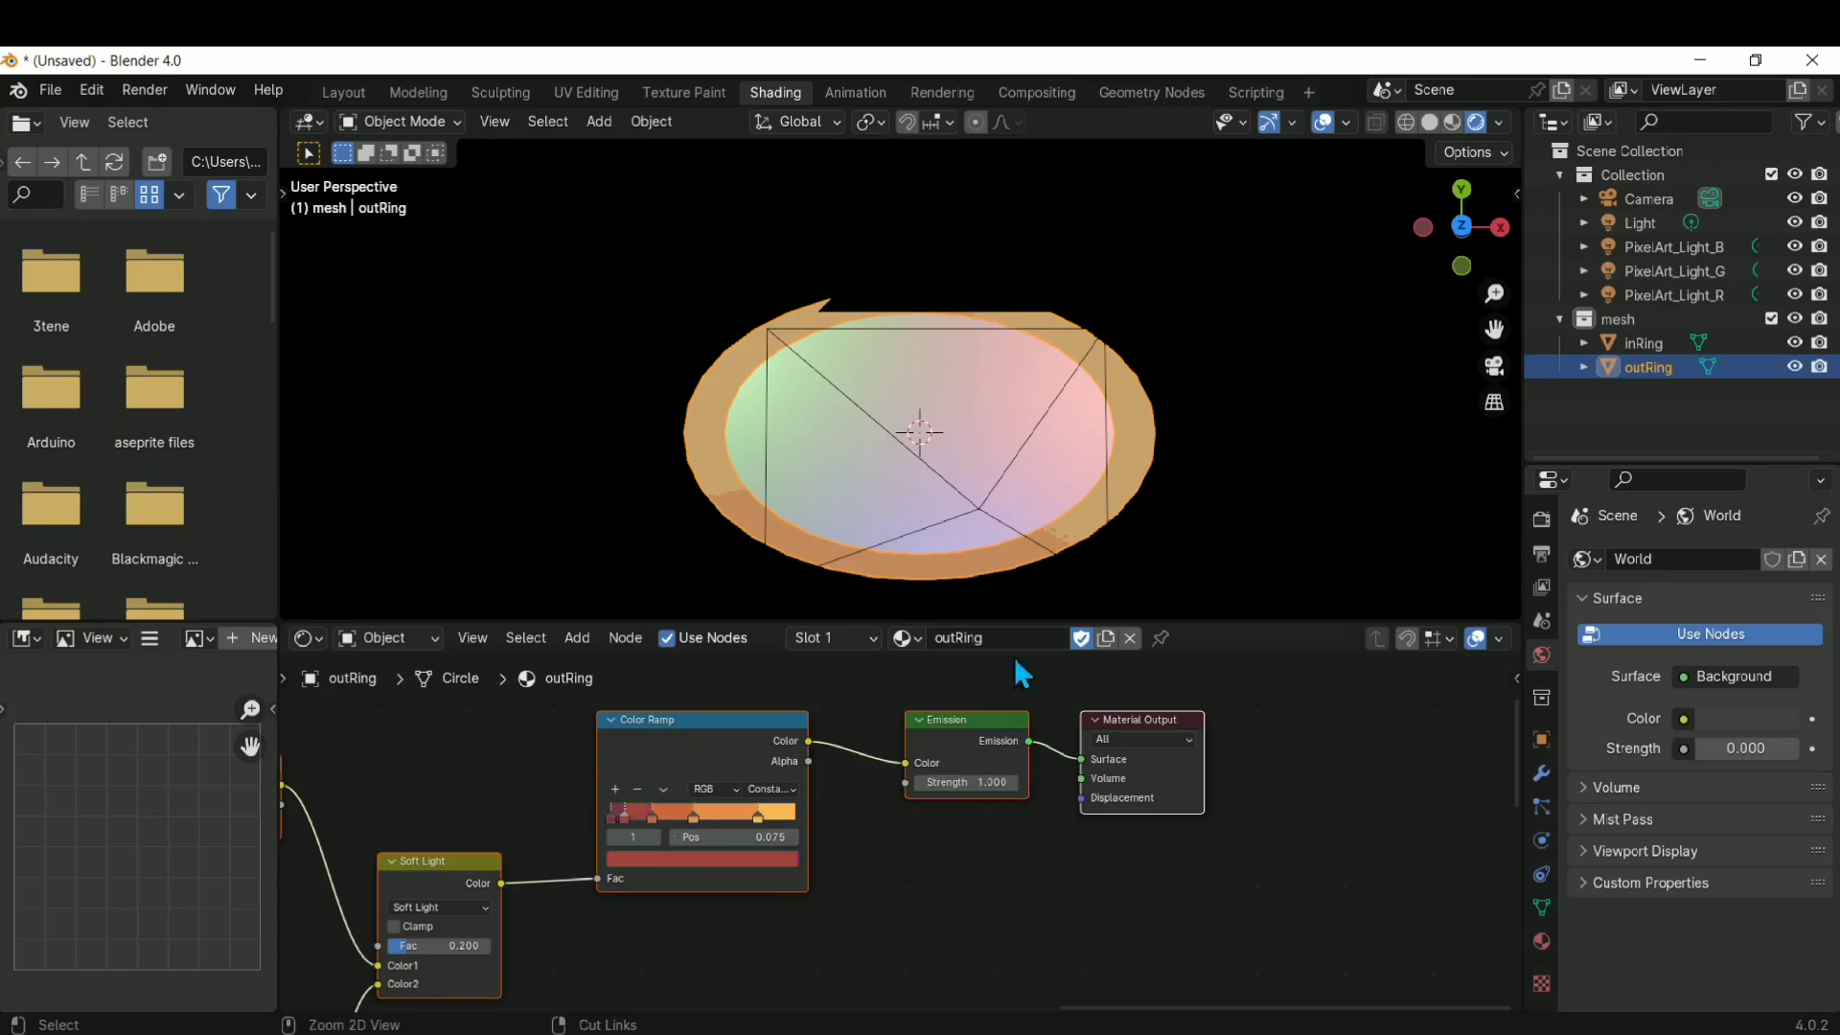
# From the top view, recolour stop 3 of the outRing Color Ramp bright magenta
pyautogui.press('KP_7')
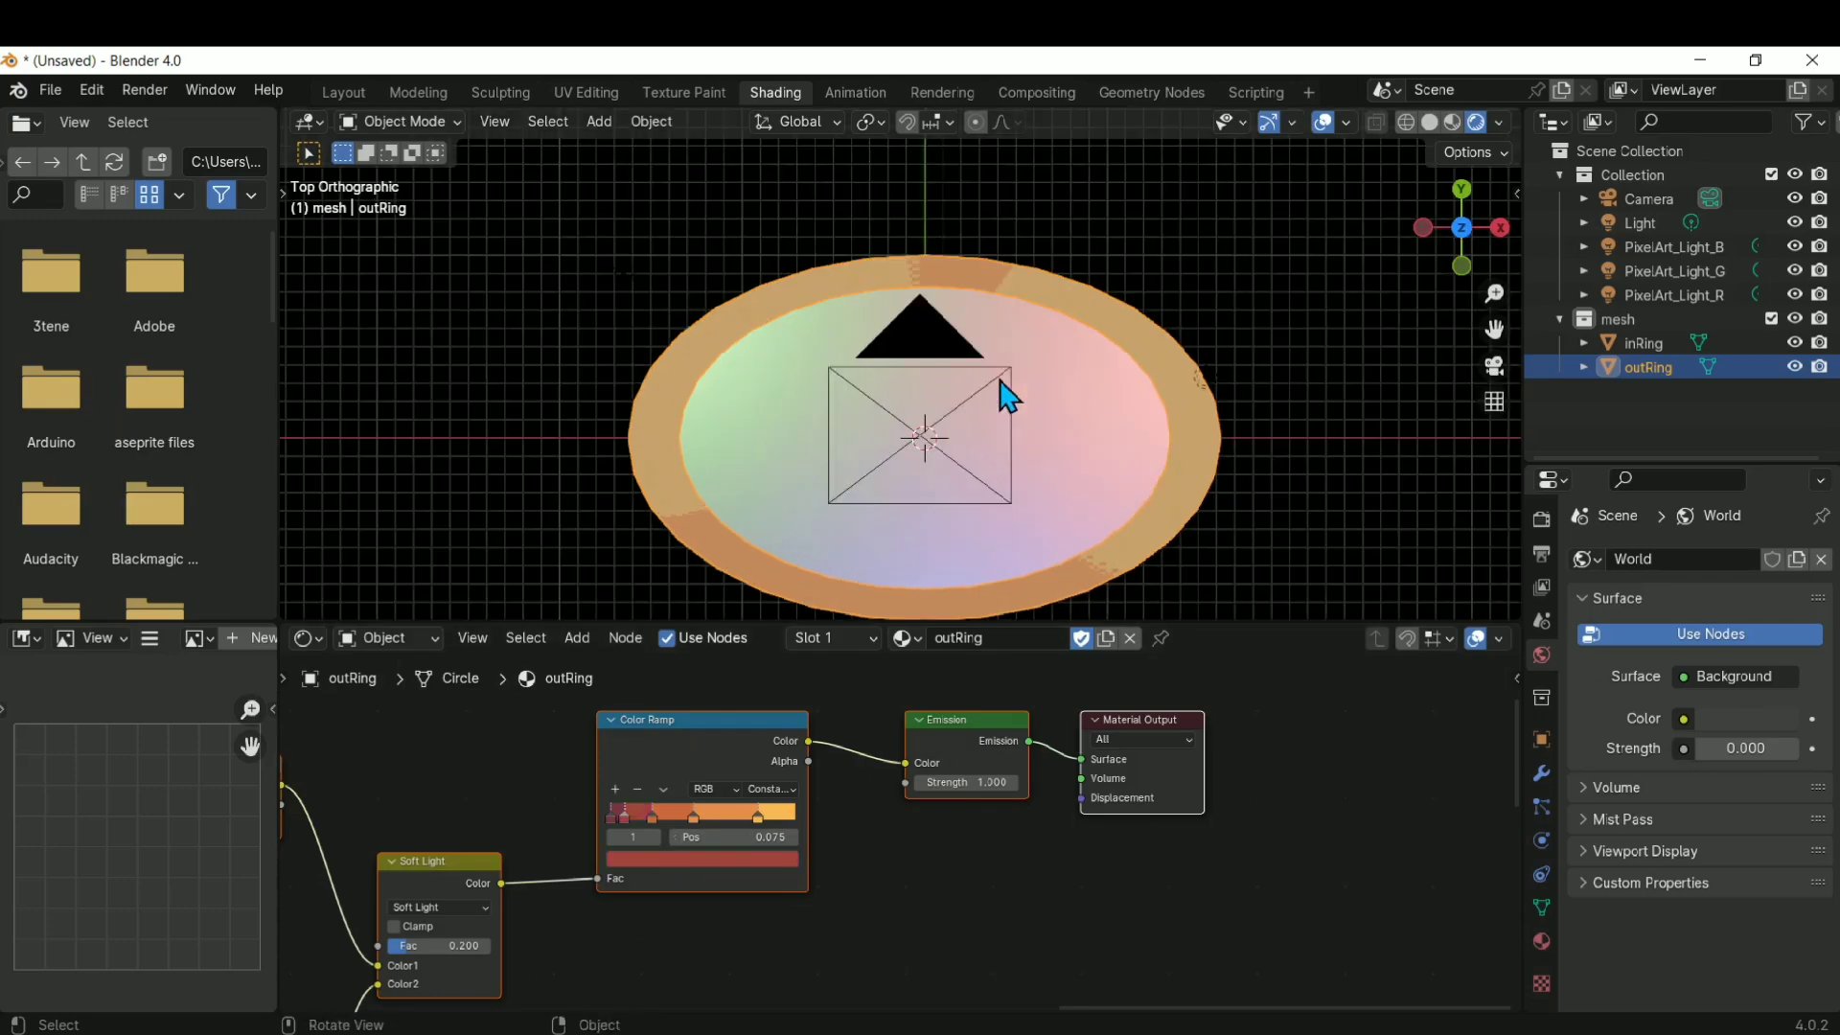
pyautogui.keyDown('shift'); pyautogui.scroll(-3, 995, 403); pyautogui.keyUp('shift')
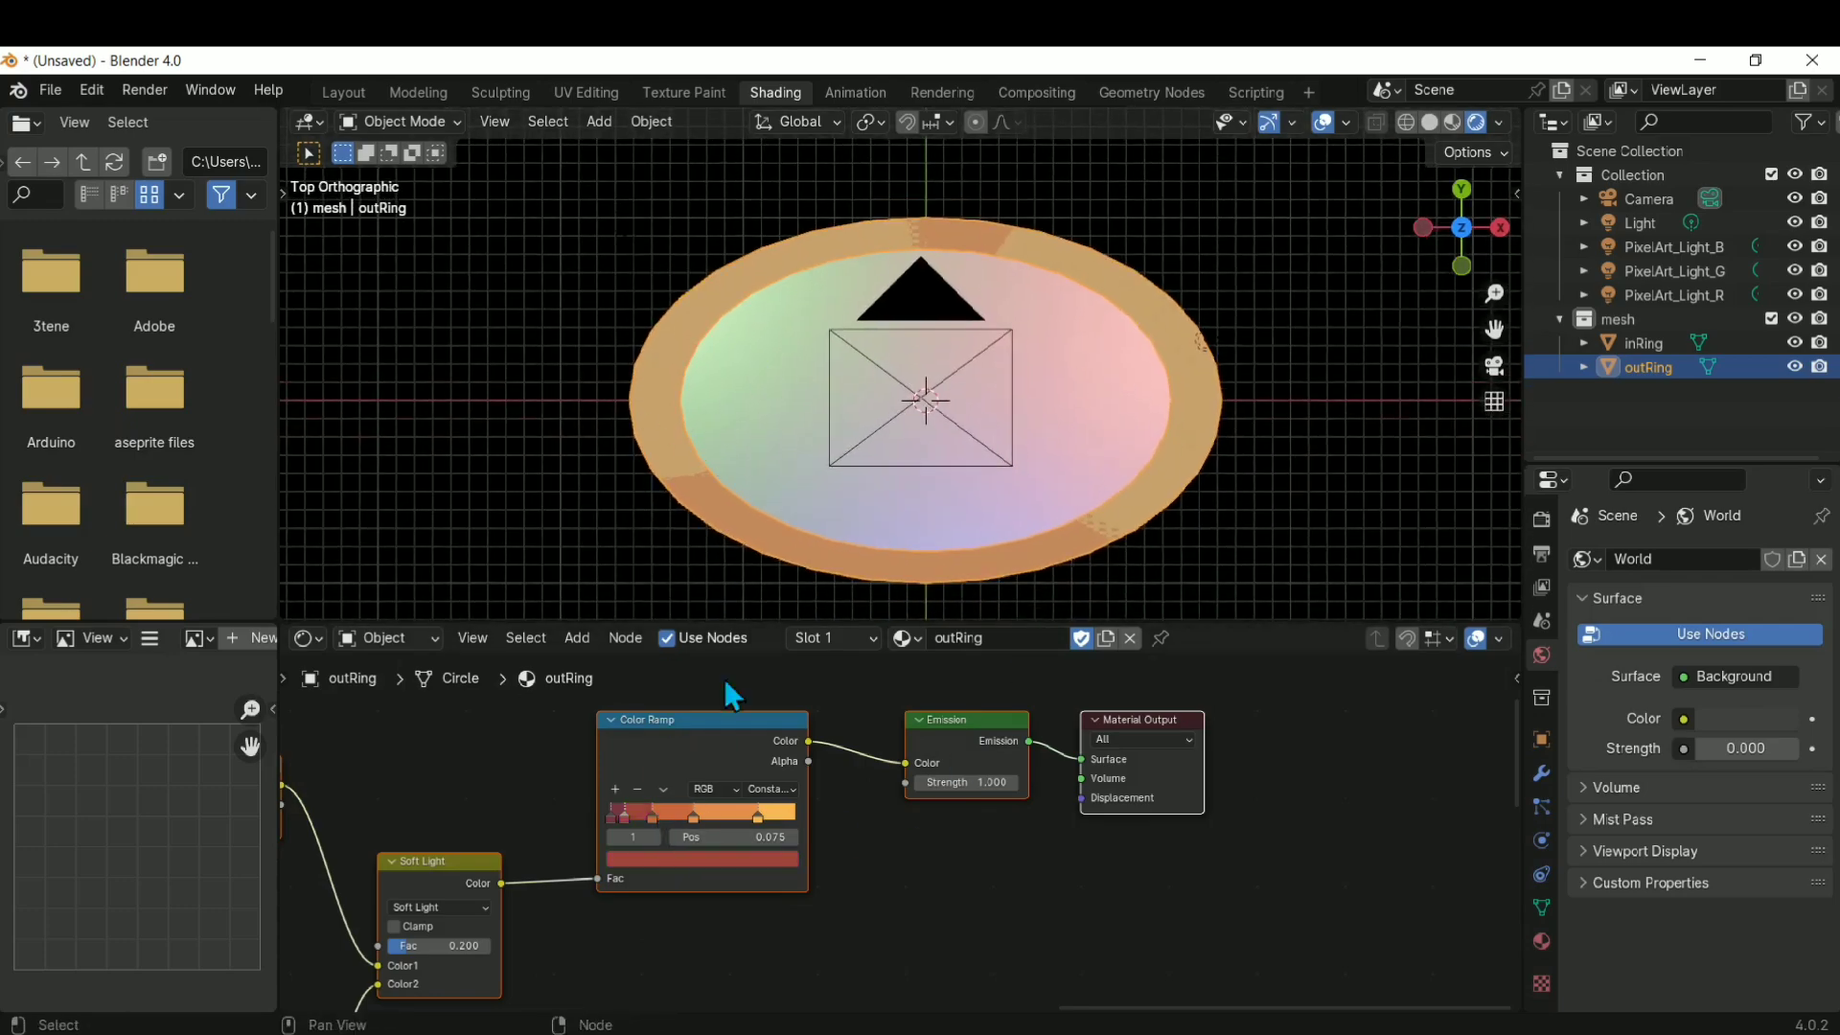
pyautogui.click(694, 817)
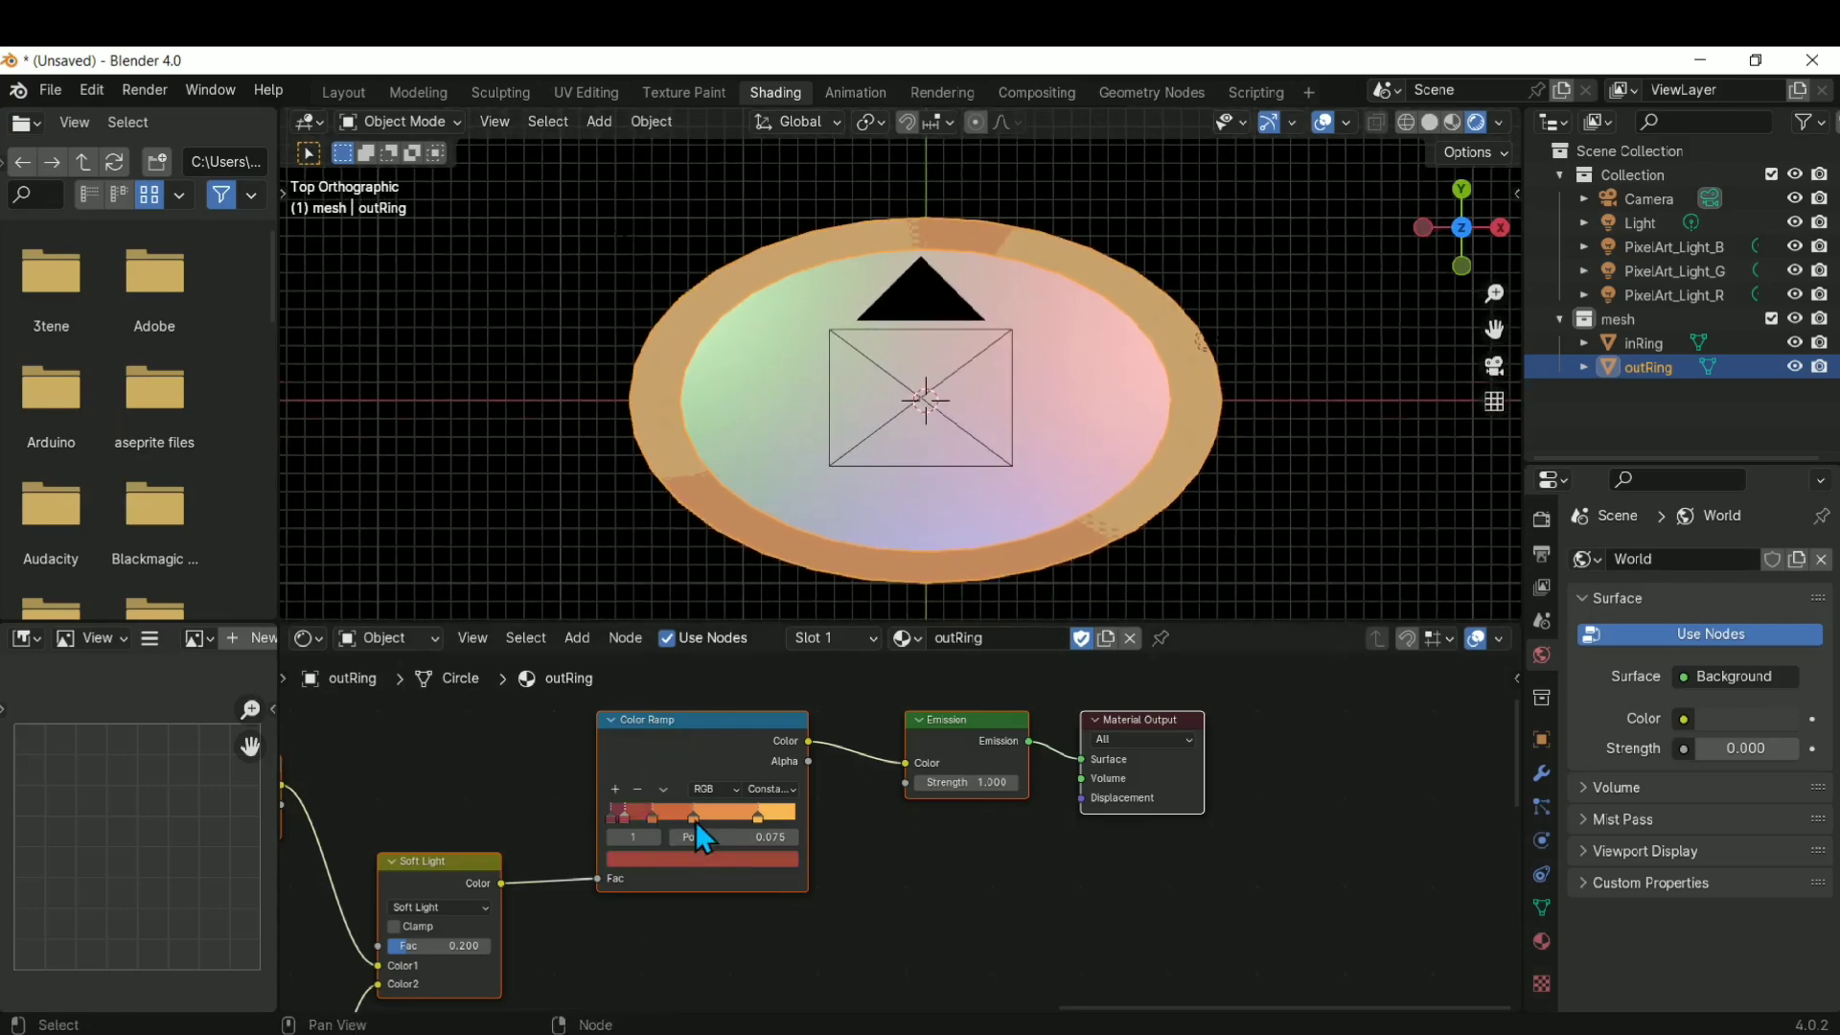
pyautogui.click(710, 872)
pyautogui.click(751, 703)
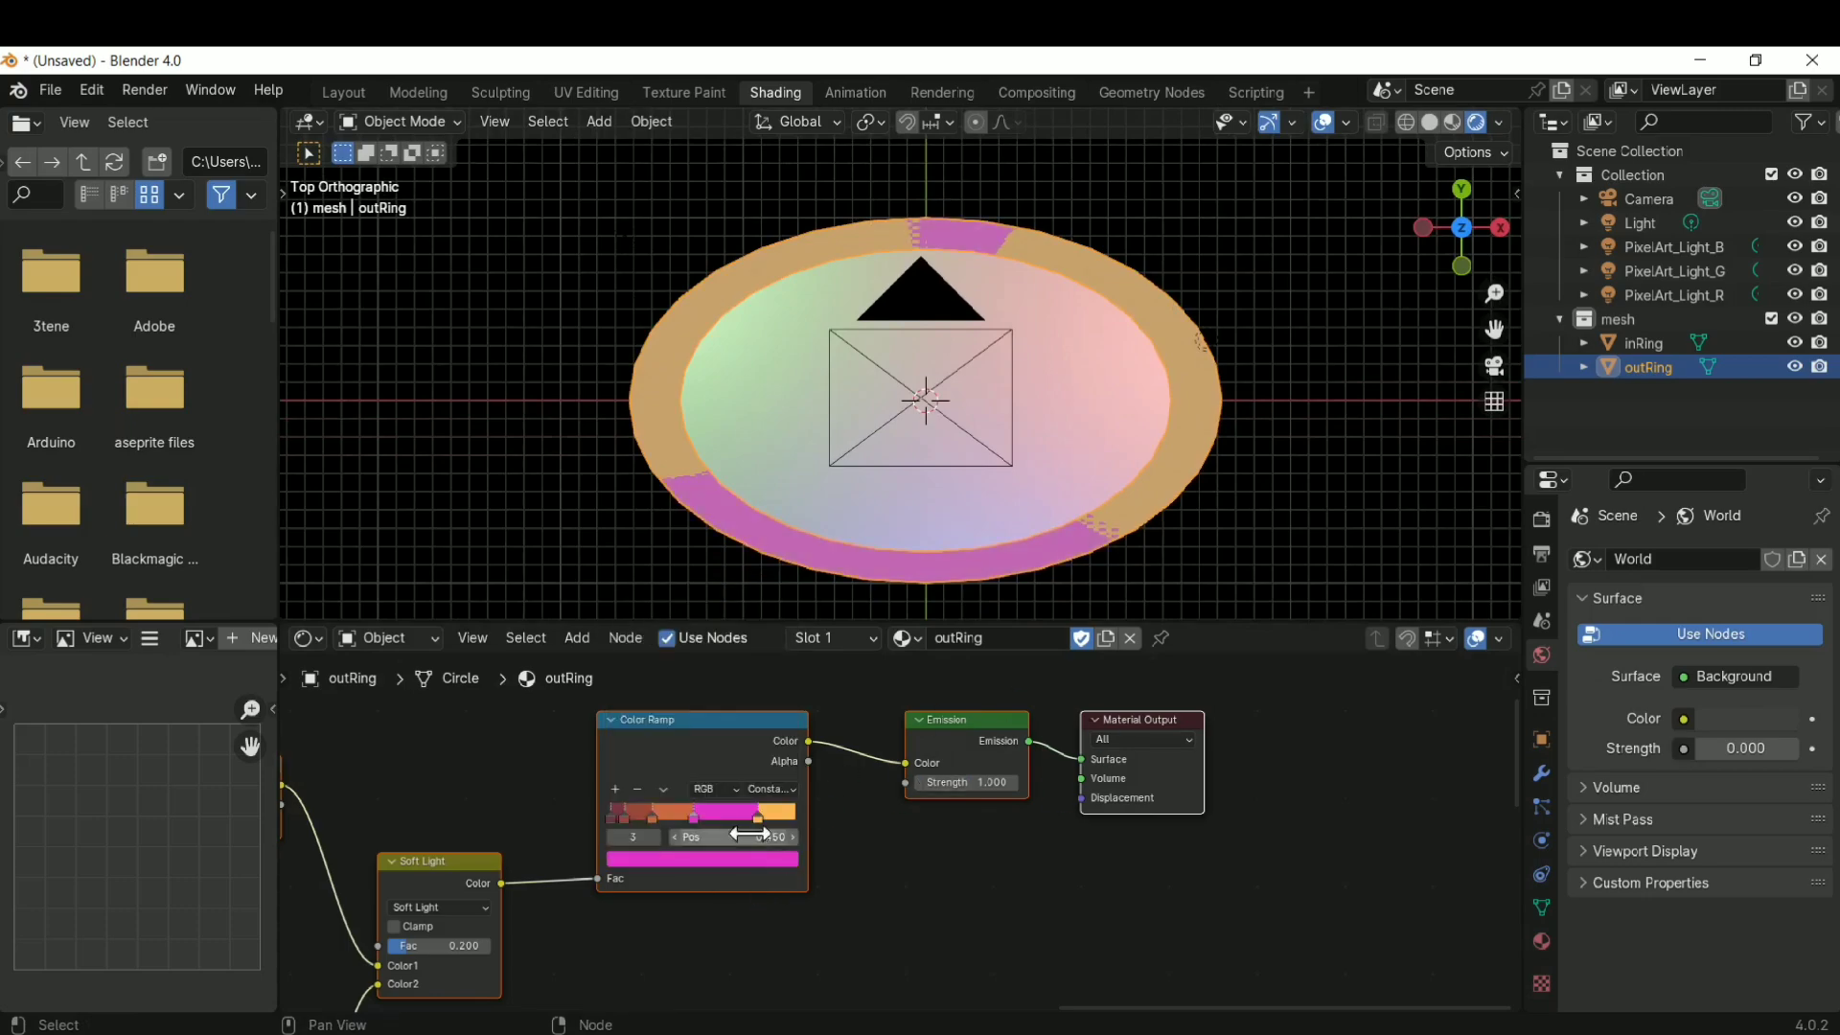
# Recolour stop 4 of the outRing Color Ramp, at position 0.800, dark purple
pyautogui.click(761, 820)
pyautogui.click(763, 858)
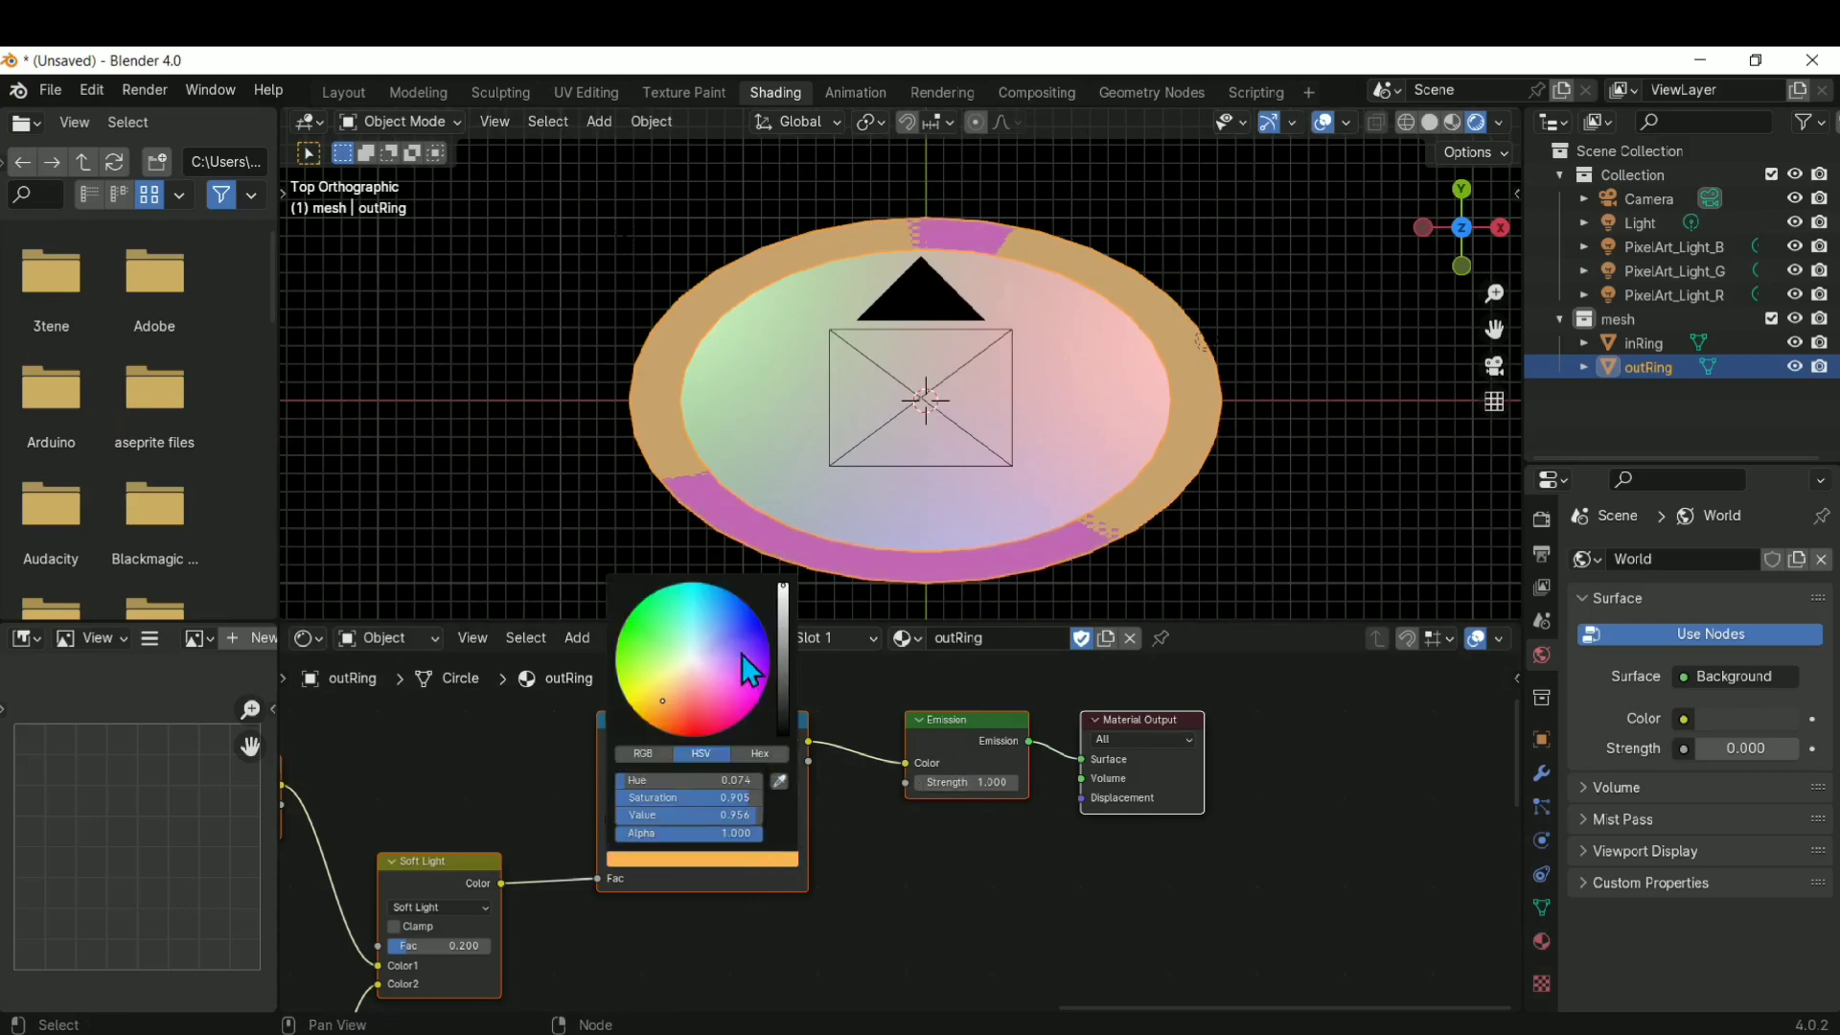
pyautogui.moveTo(742, 655)
pyautogui.mouseDown()
pyautogui.moveTo(737, 694)
pyautogui.moveTo(783, 684)
pyautogui.mouseUp()
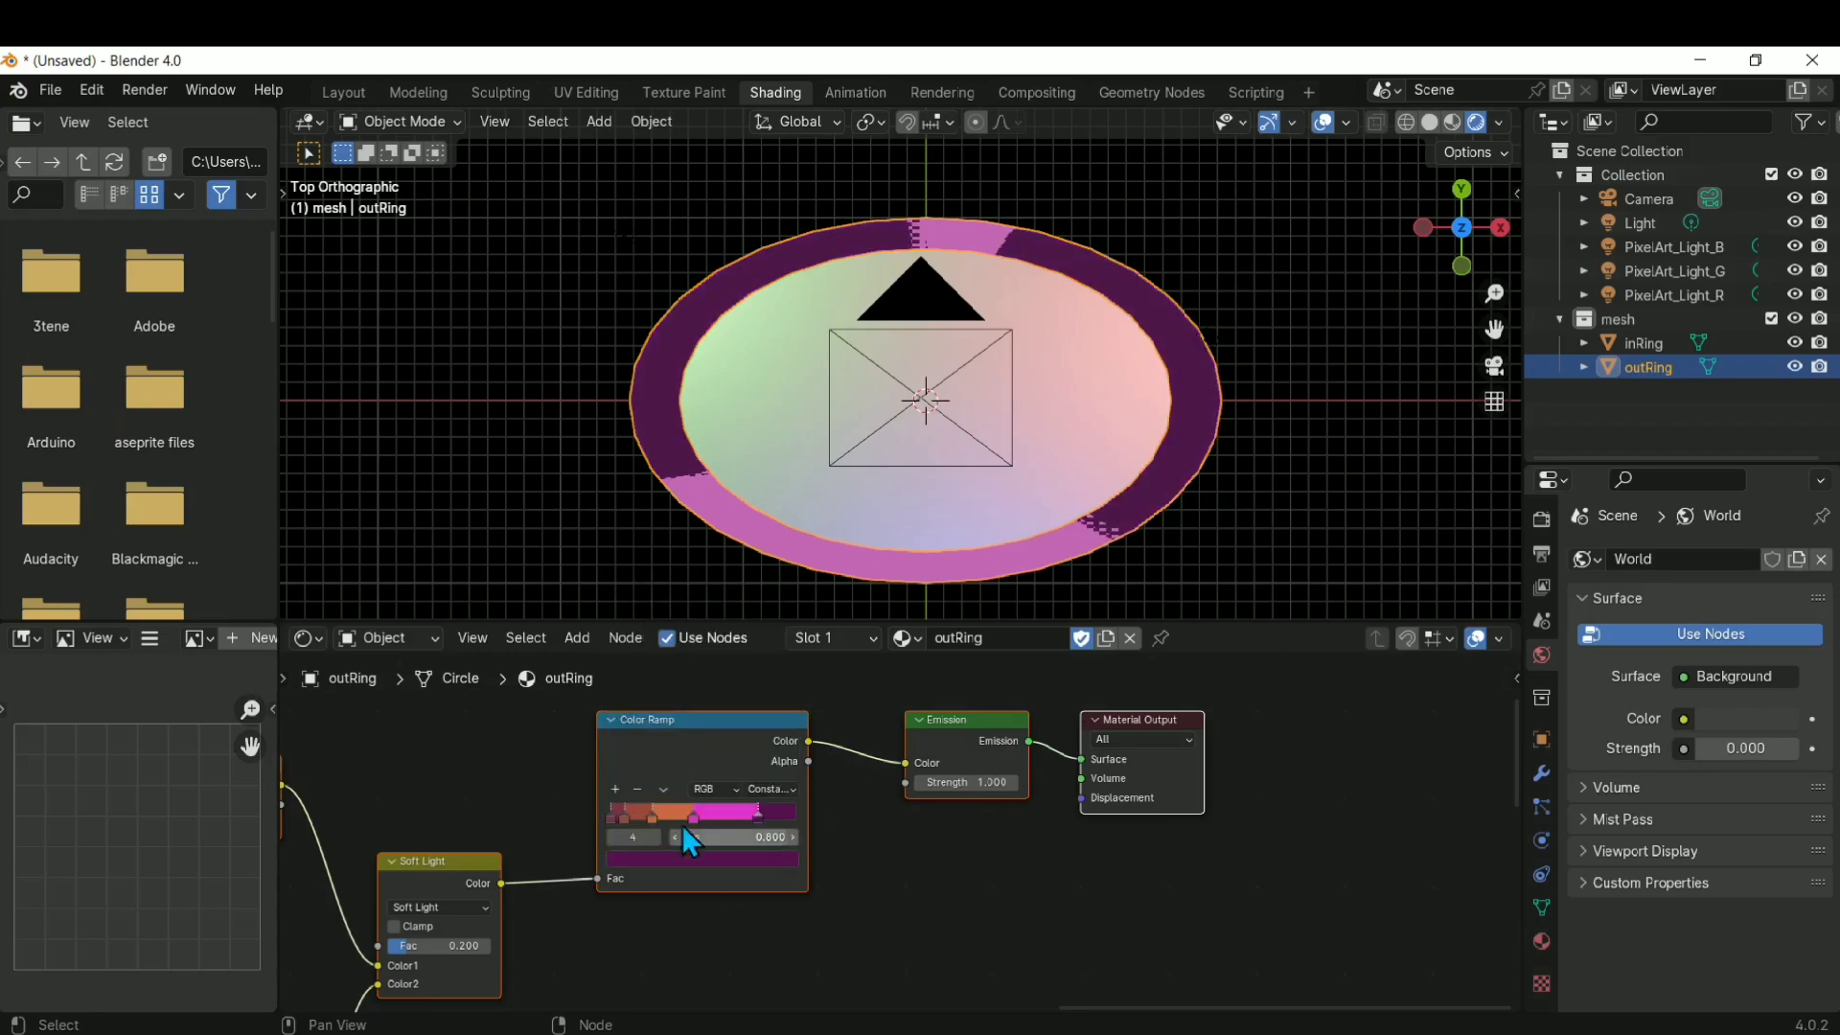
# Recolour Color Ramp stop 2 pale lavender and move stop 3 to about 0.61 and stop 4 to about 0.86
pyautogui.moveTo(653, 817); pyautogui.dragTo(727, 821)
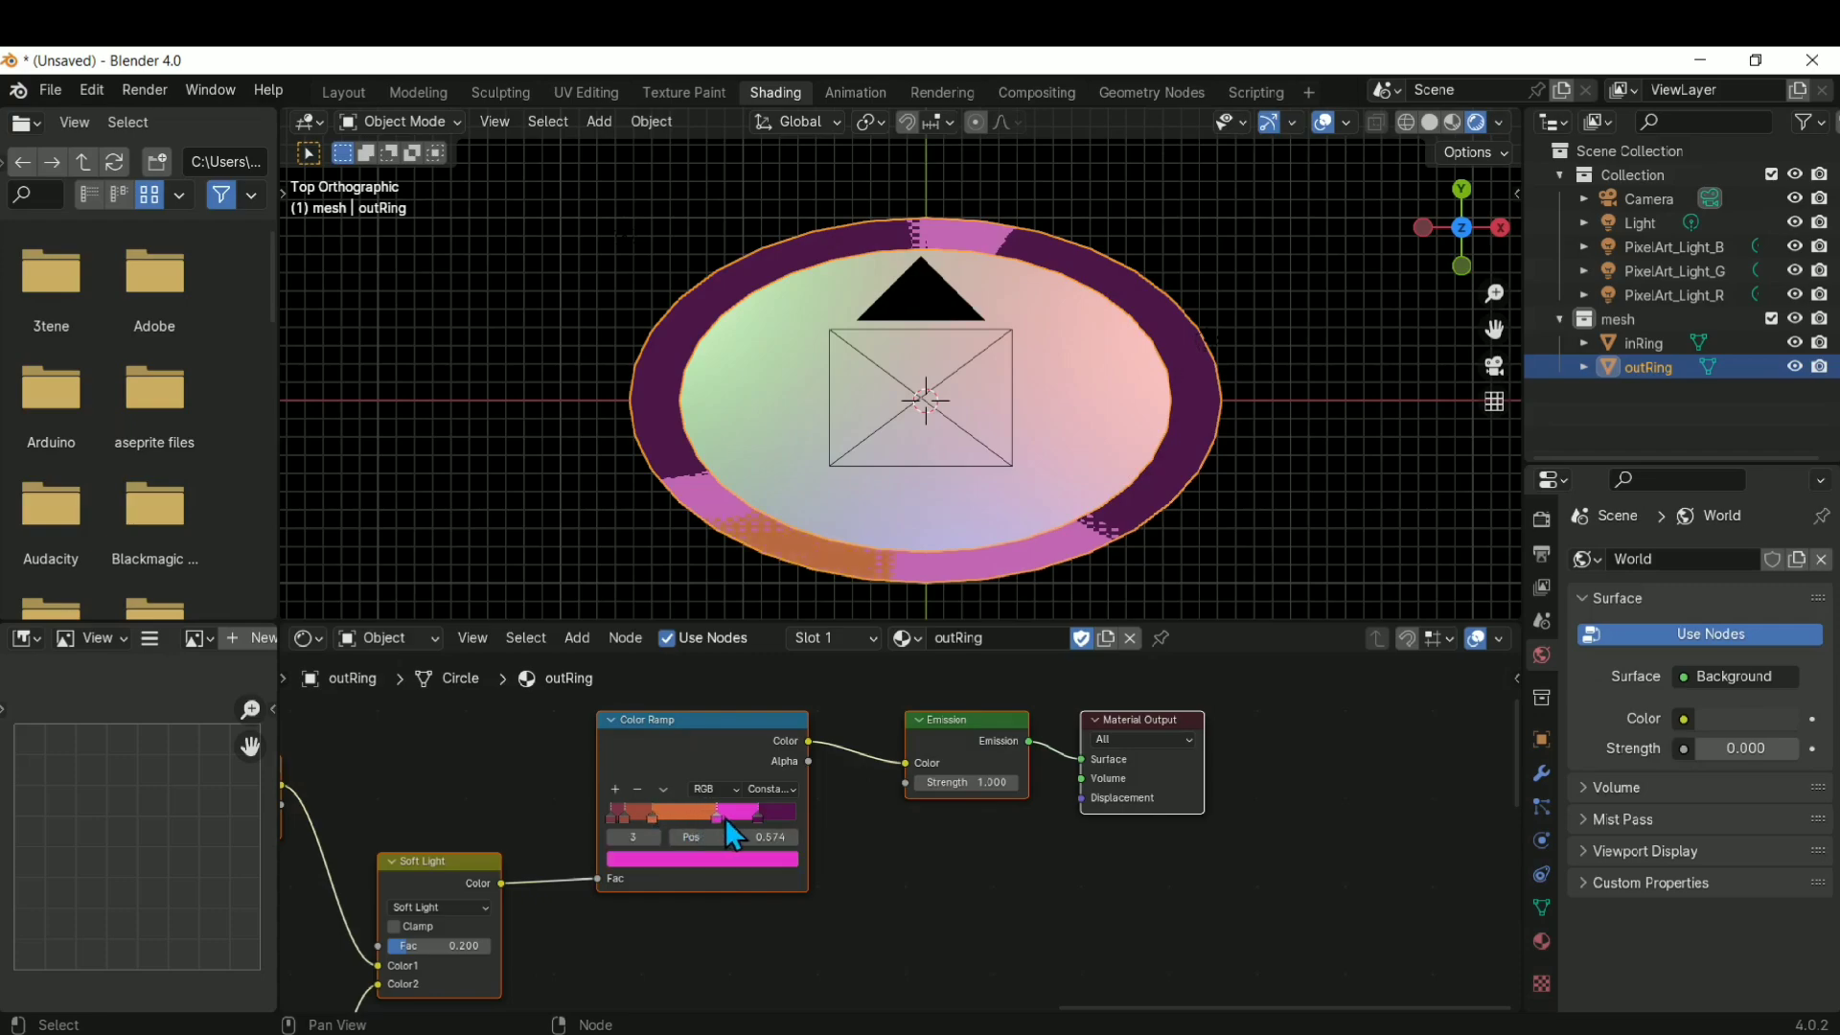
pyautogui.click(654, 816)
pyautogui.click(686, 859)
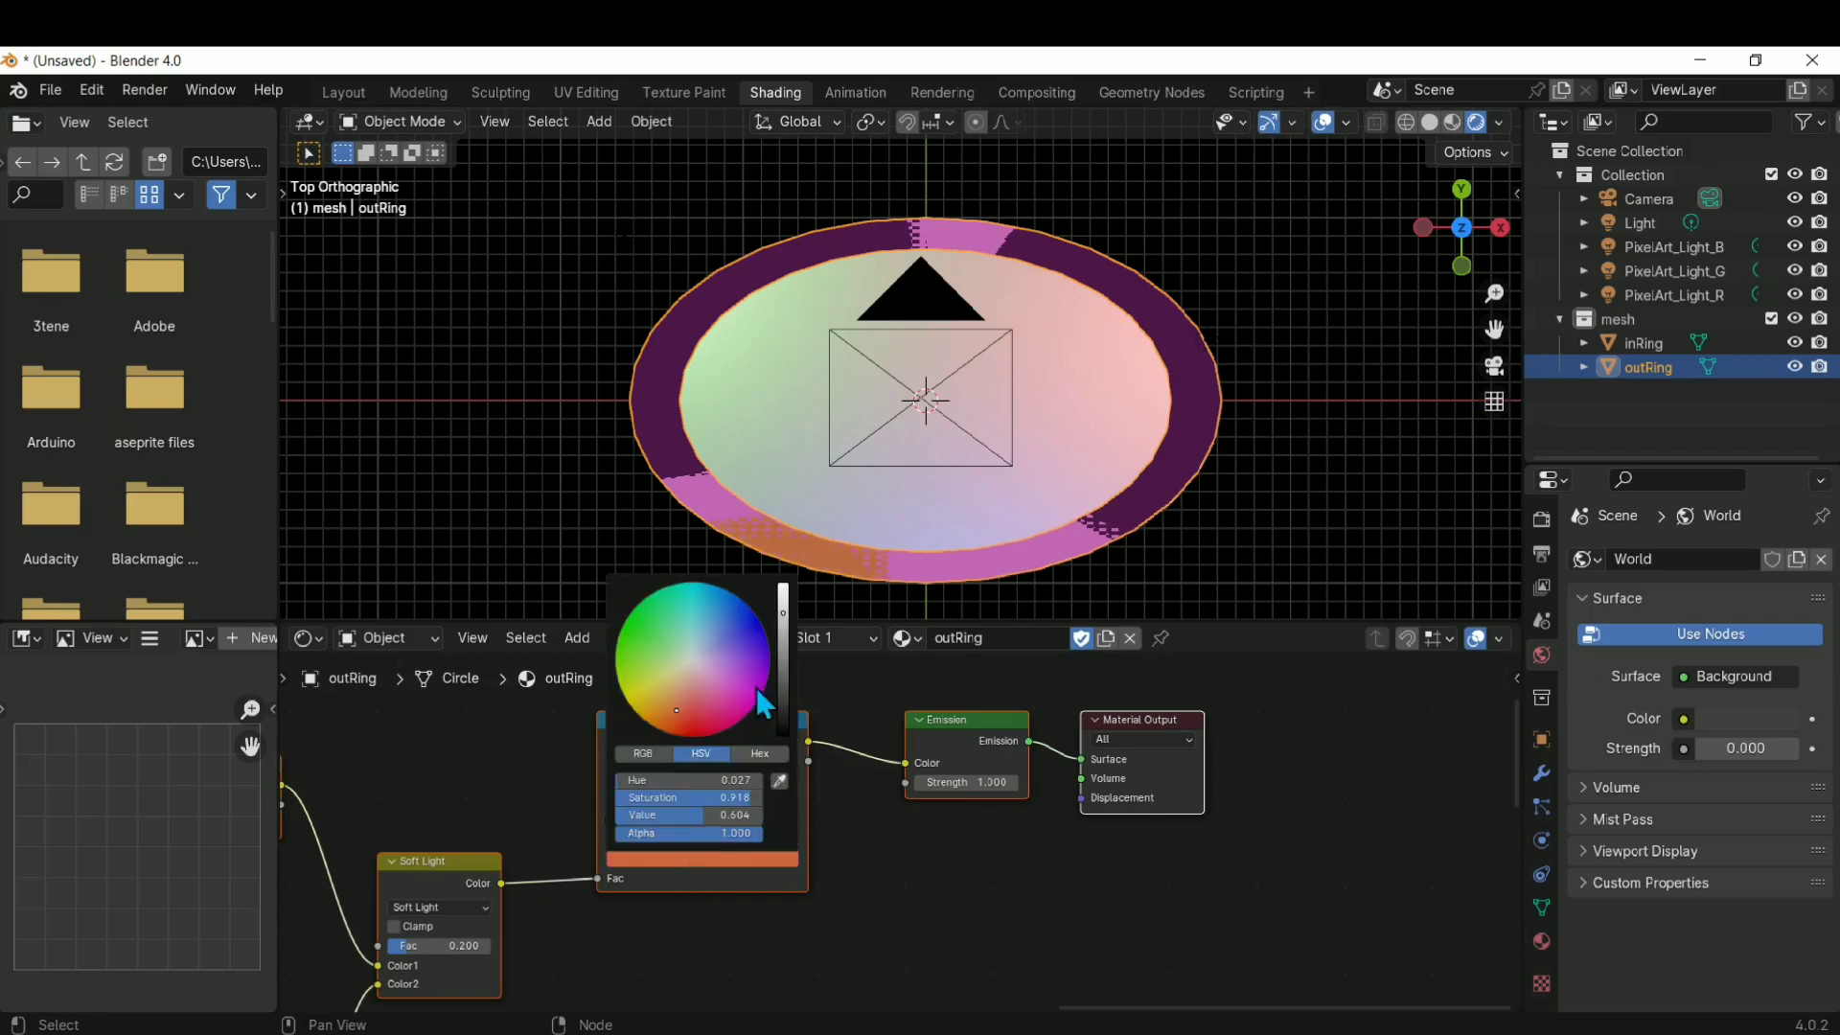
pyautogui.moveTo(723, 698); pyautogui.dragTo(700, 659)
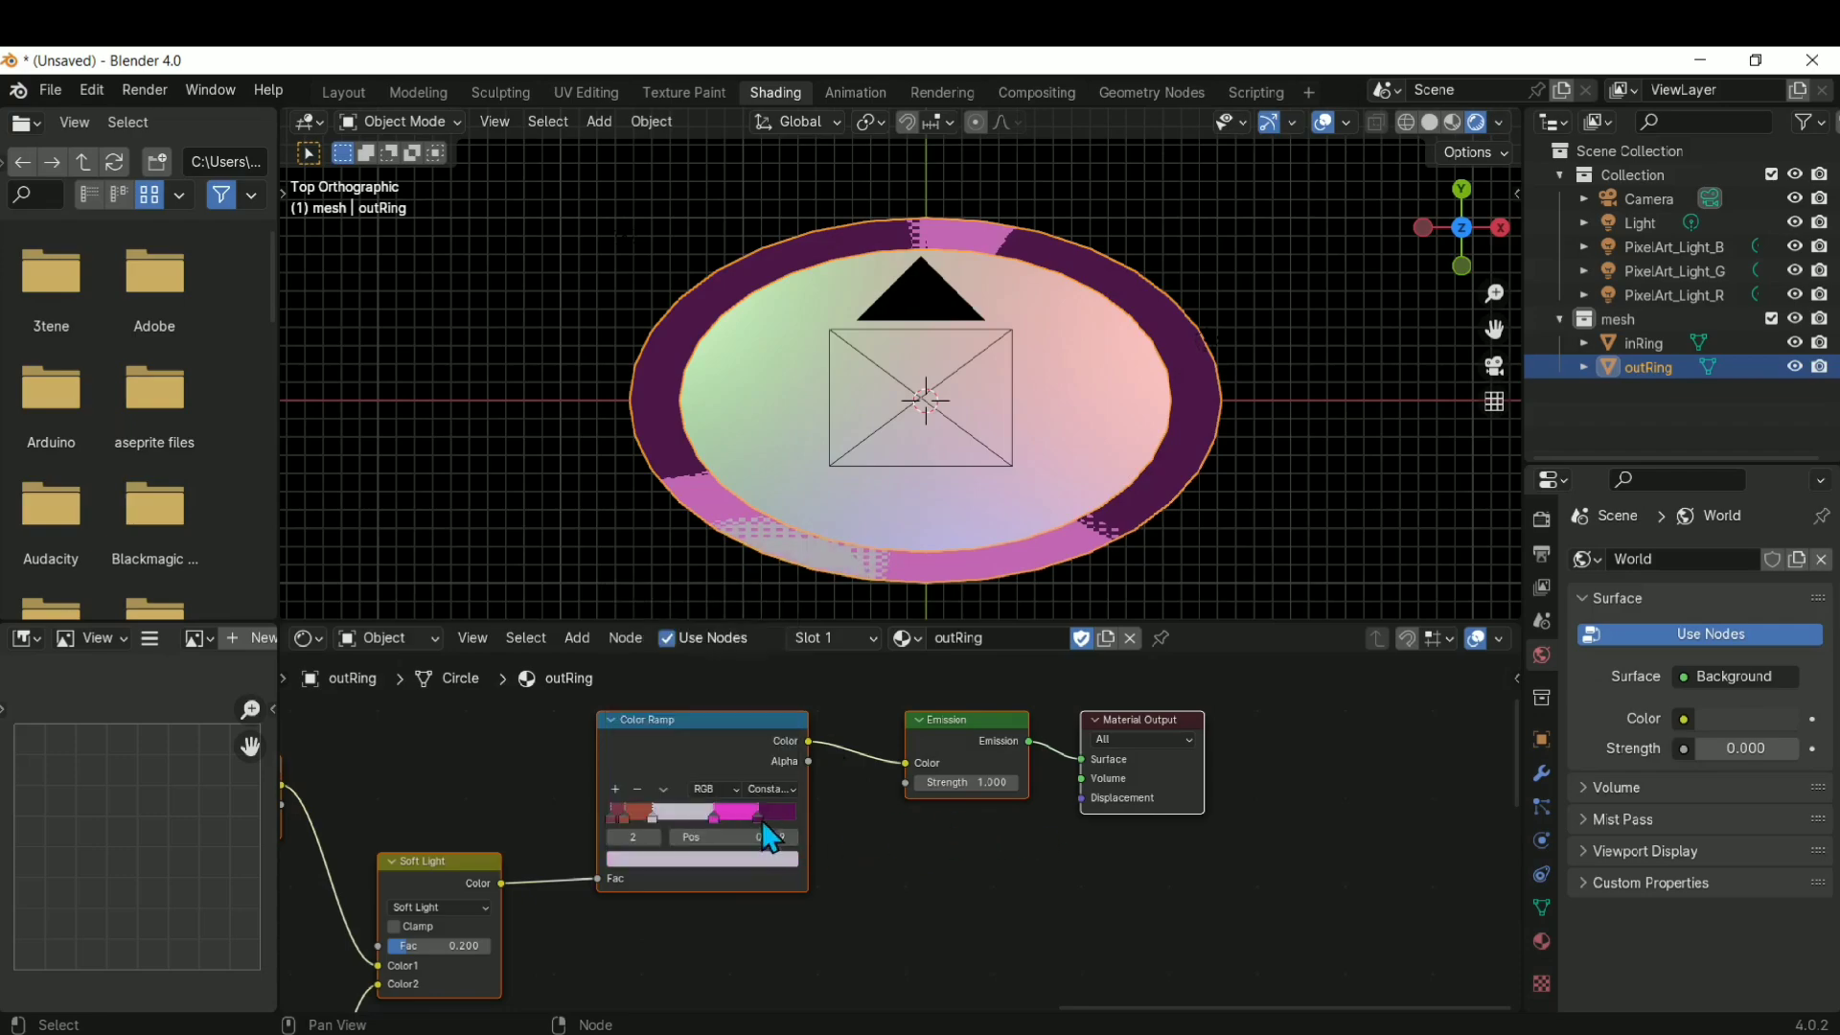
pyautogui.moveTo(759, 818)
pyautogui.mouseDown()
pyautogui.moveTo(797, 820)
pyautogui.moveTo(700, 821)
pyautogui.moveTo(723, 825)
pyautogui.mouseUp()
pyautogui.moveTo(676, 847); pyautogui.dragTo(725, 876, button='middle')
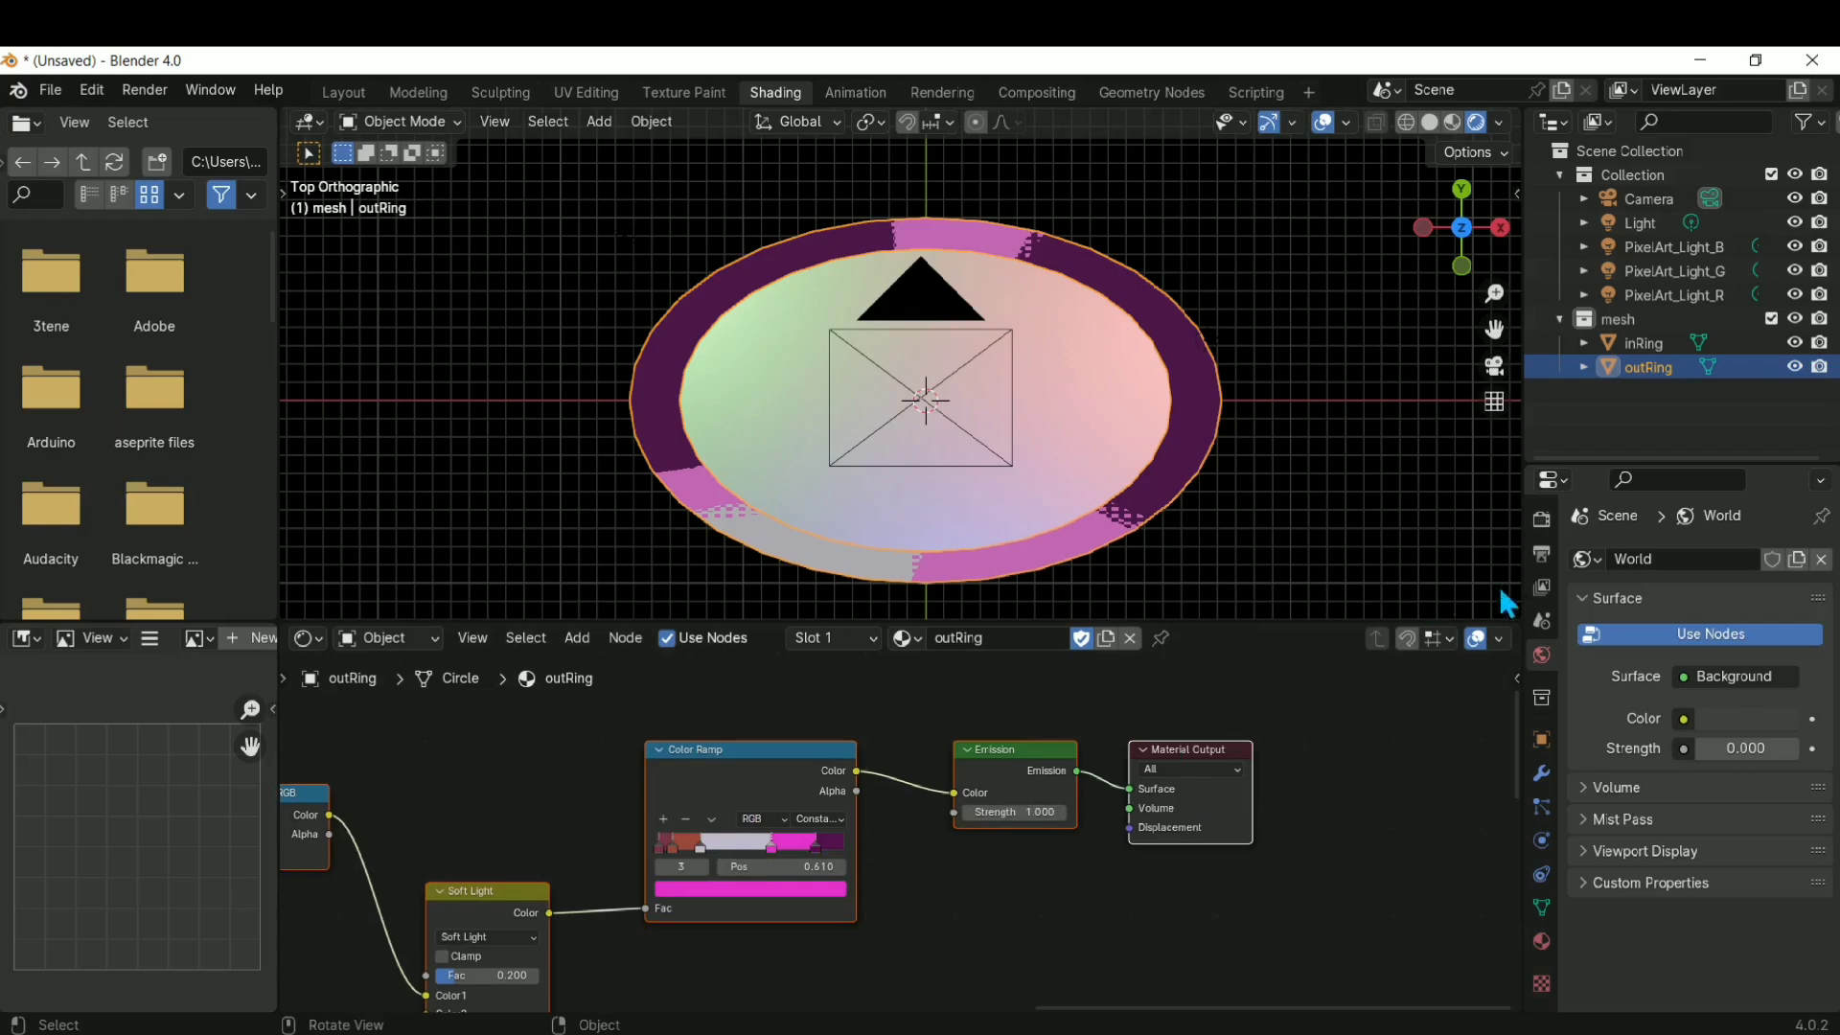
# Enable Bloom in the scene's EEVEE render settings
pyautogui.click(1542, 554)
pyautogui.click(1541, 520)
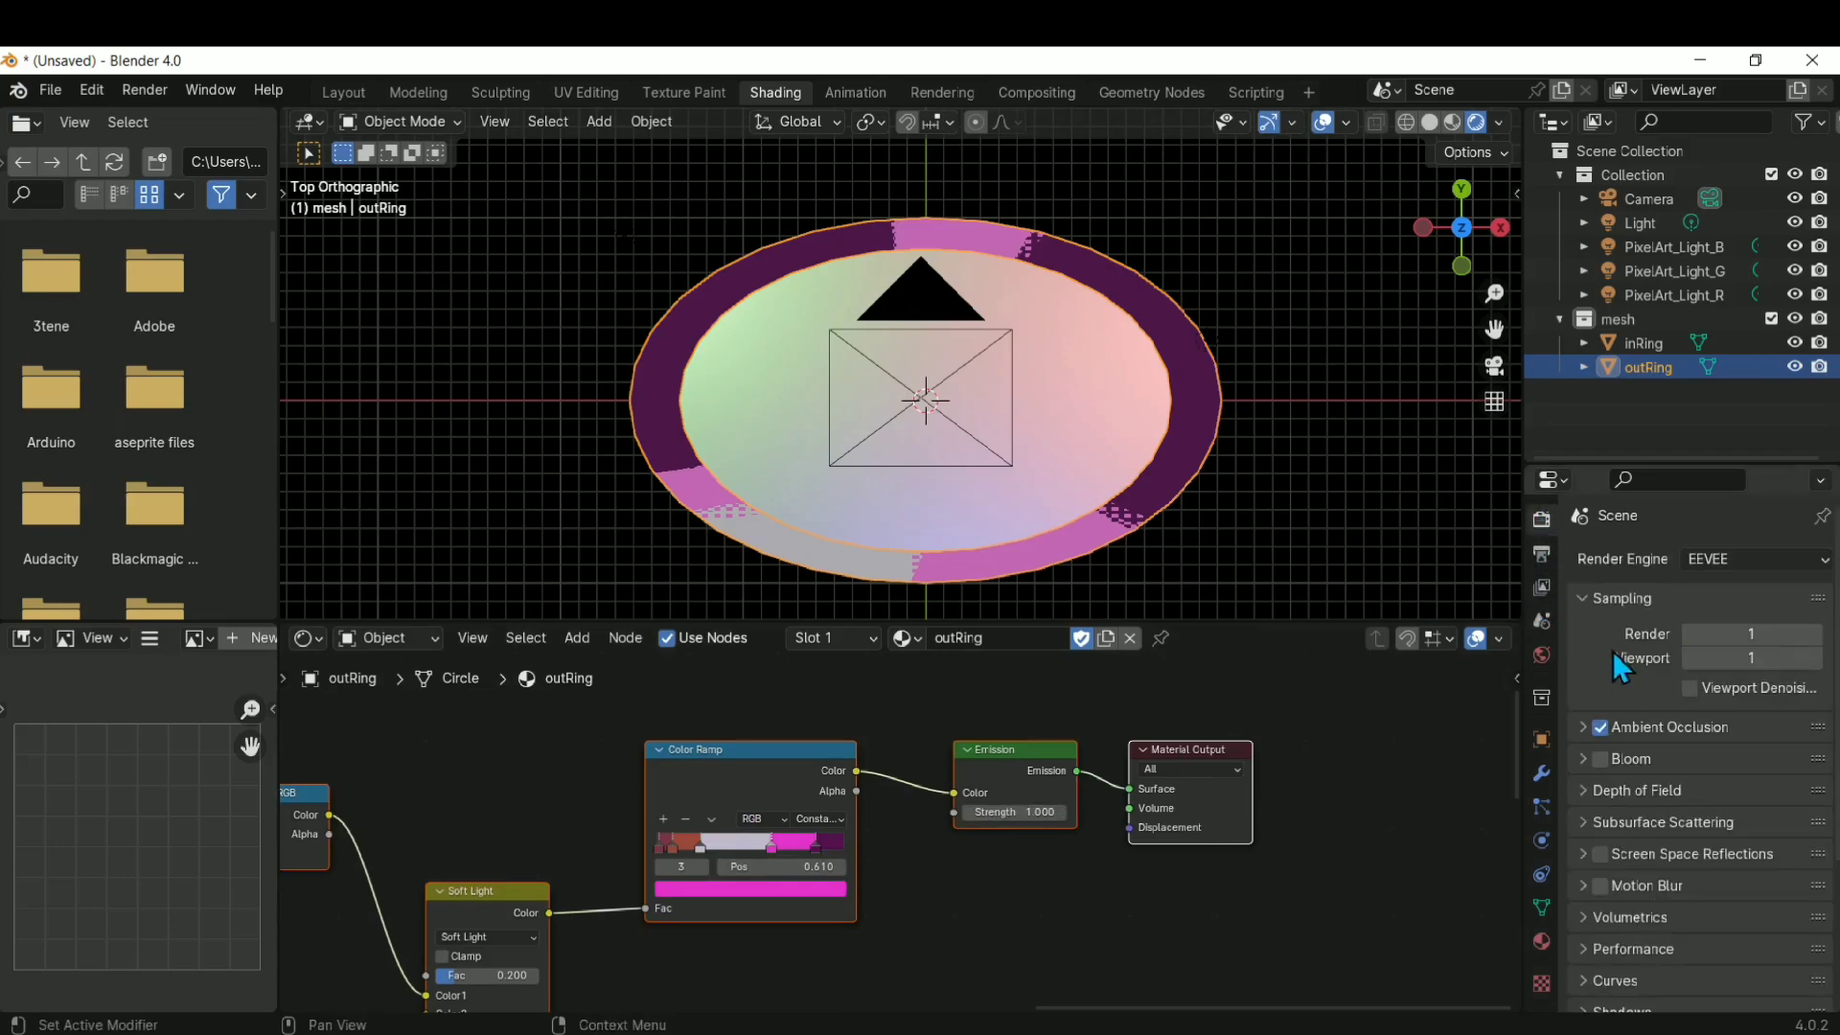
pyautogui.click(1599, 759)
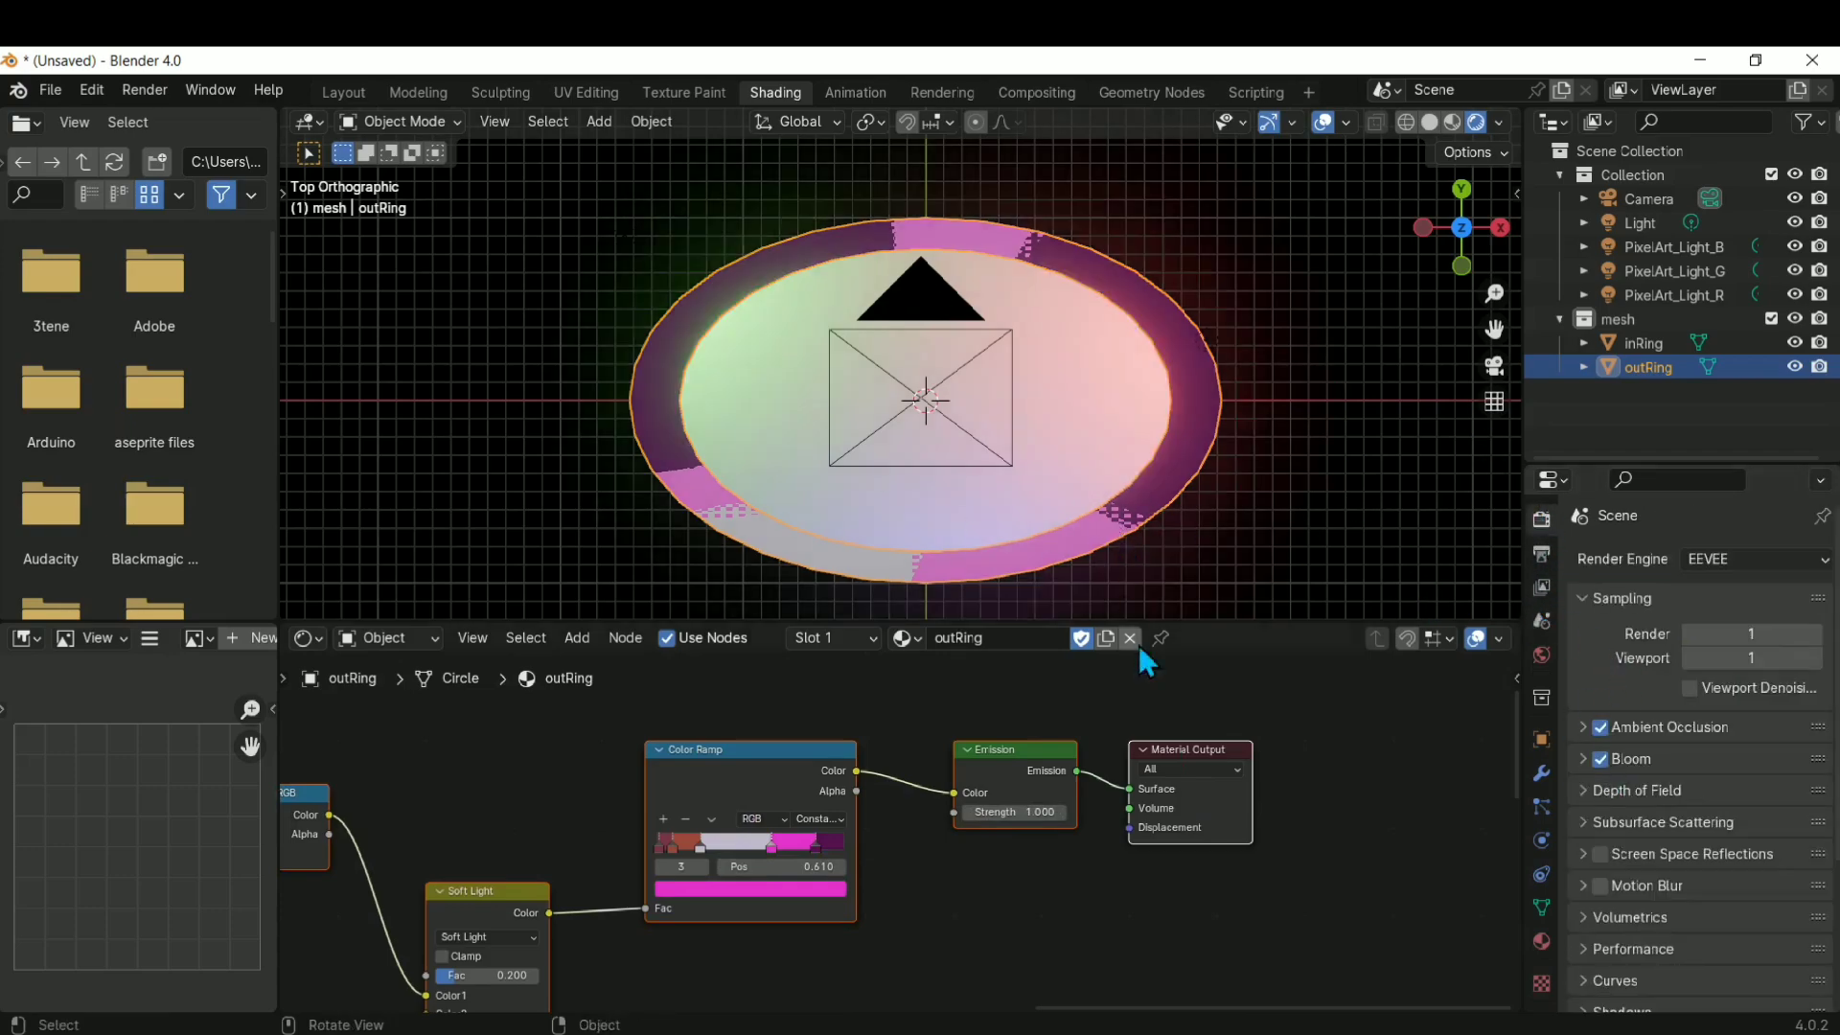
# Brighten Color Ramp stop 4 to a purple with a value of about 0.25, and darken stop 3 to a deeper magenta
pyautogui.click(818, 846)
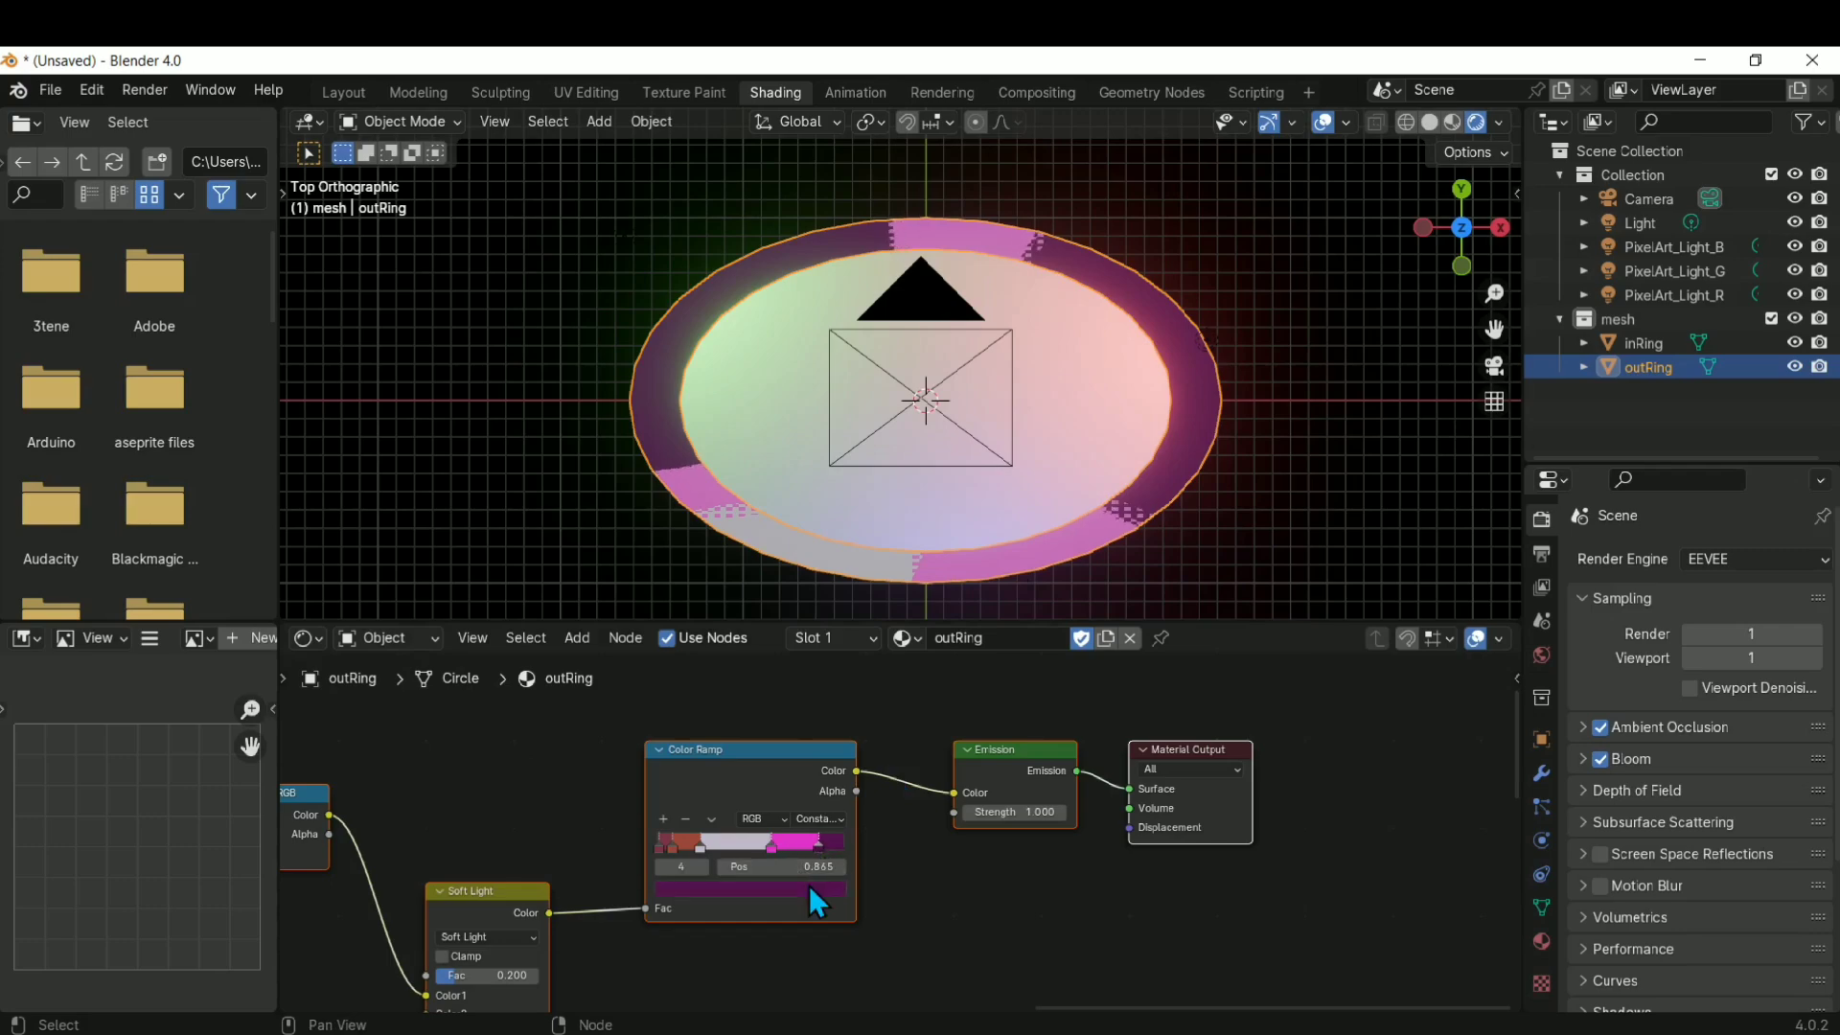
pyautogui.click(809, 888)
pyautogui.moveTo(830, 709); pyautogui.dragTo(831, 682)
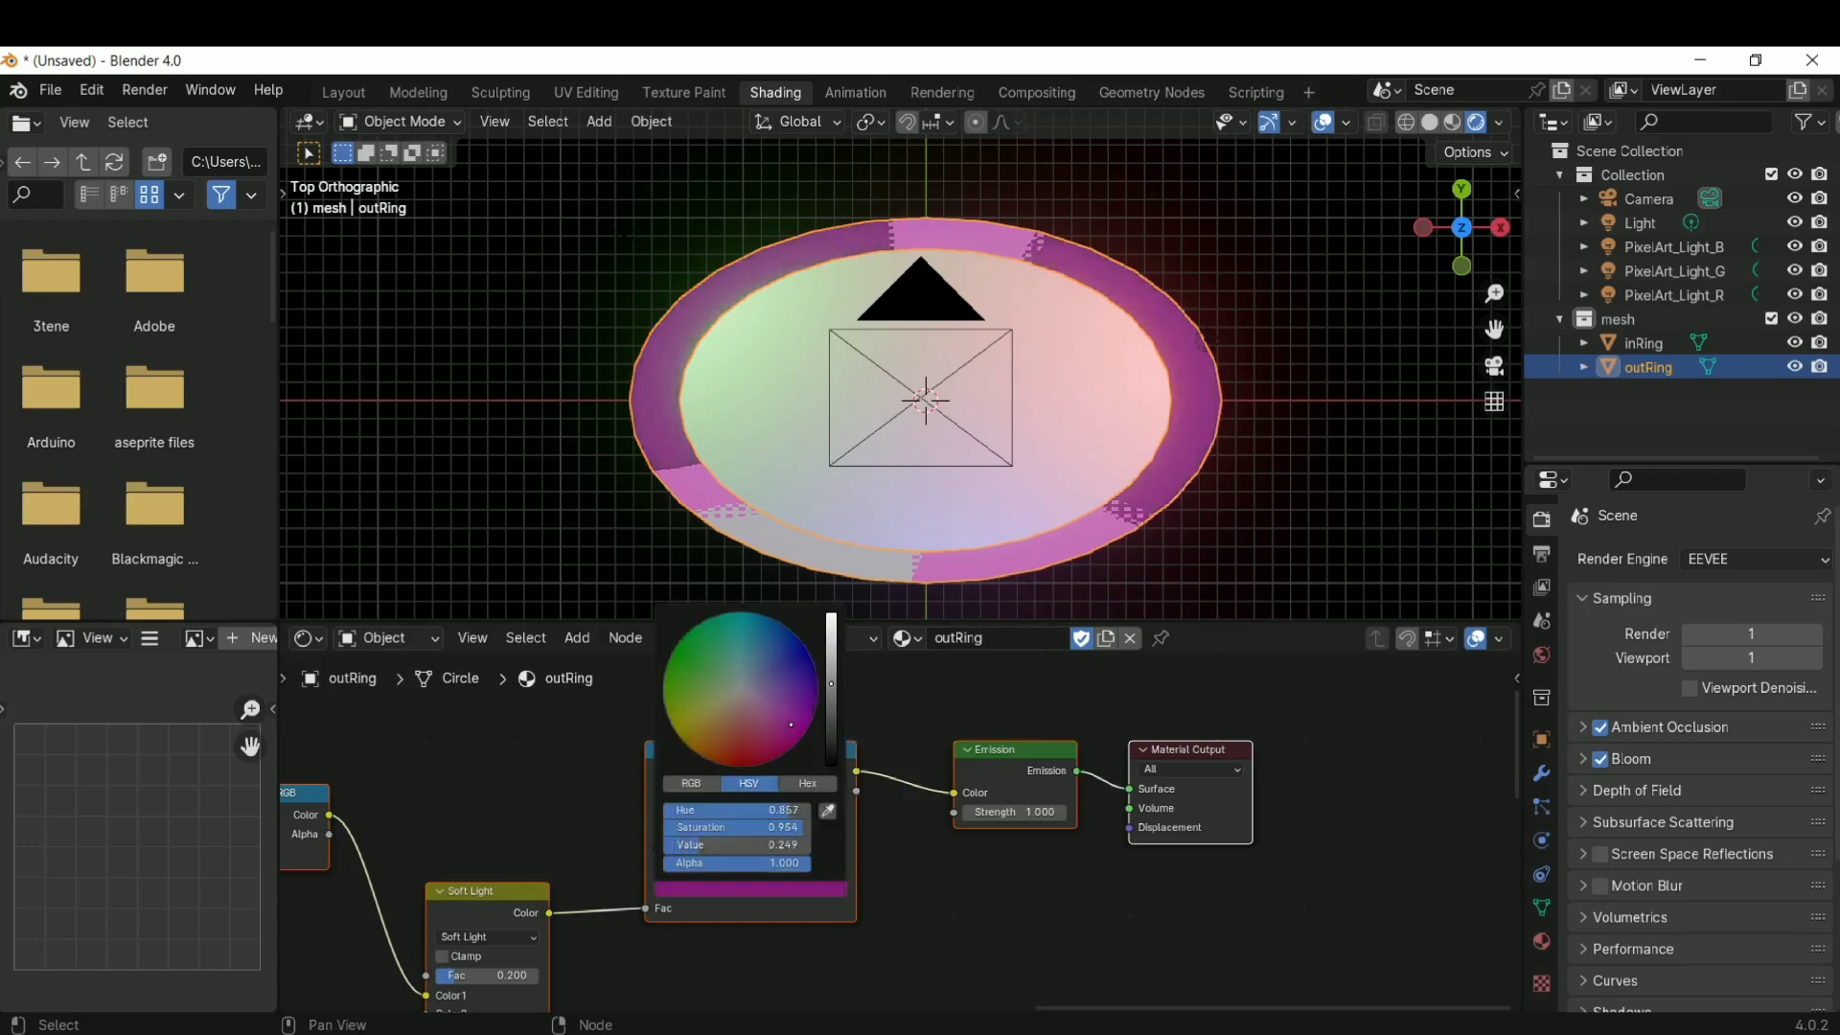
pyautogui.click(793, 887)
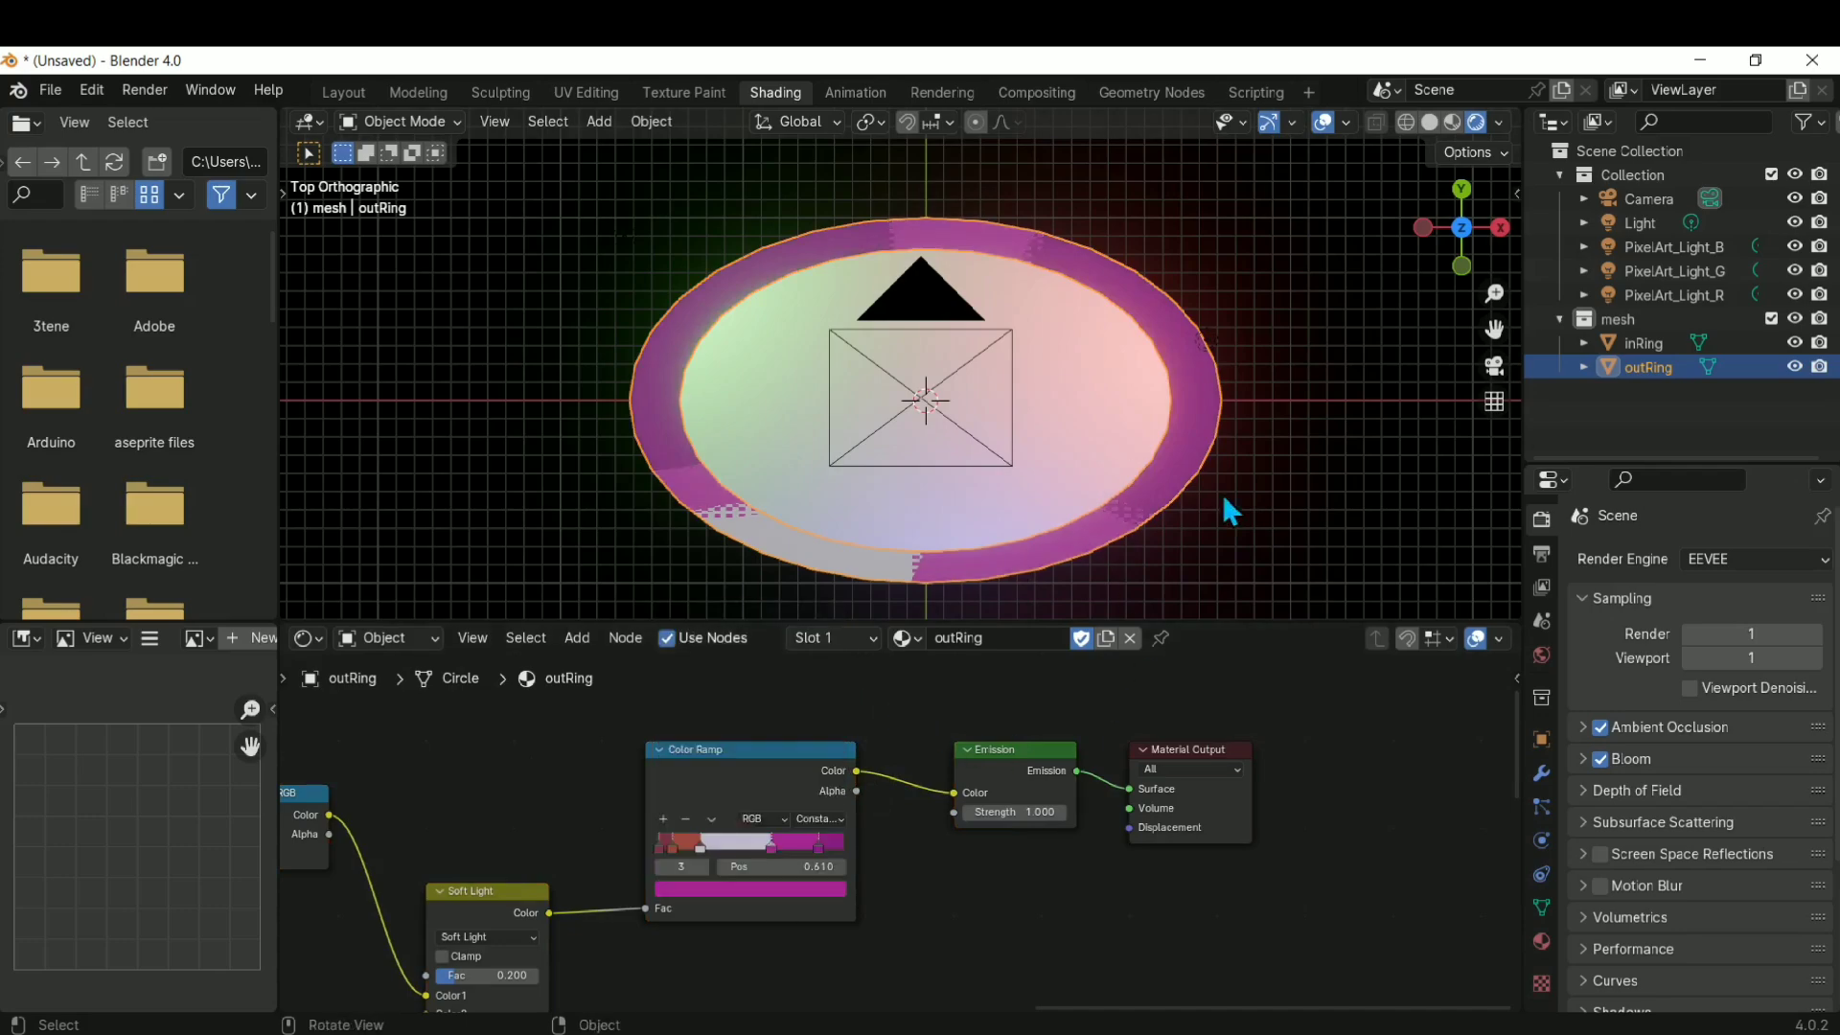
# Return to the Layout workspace with outRing selected and view the portal through the camera
pyautogui.click(1103, 431)
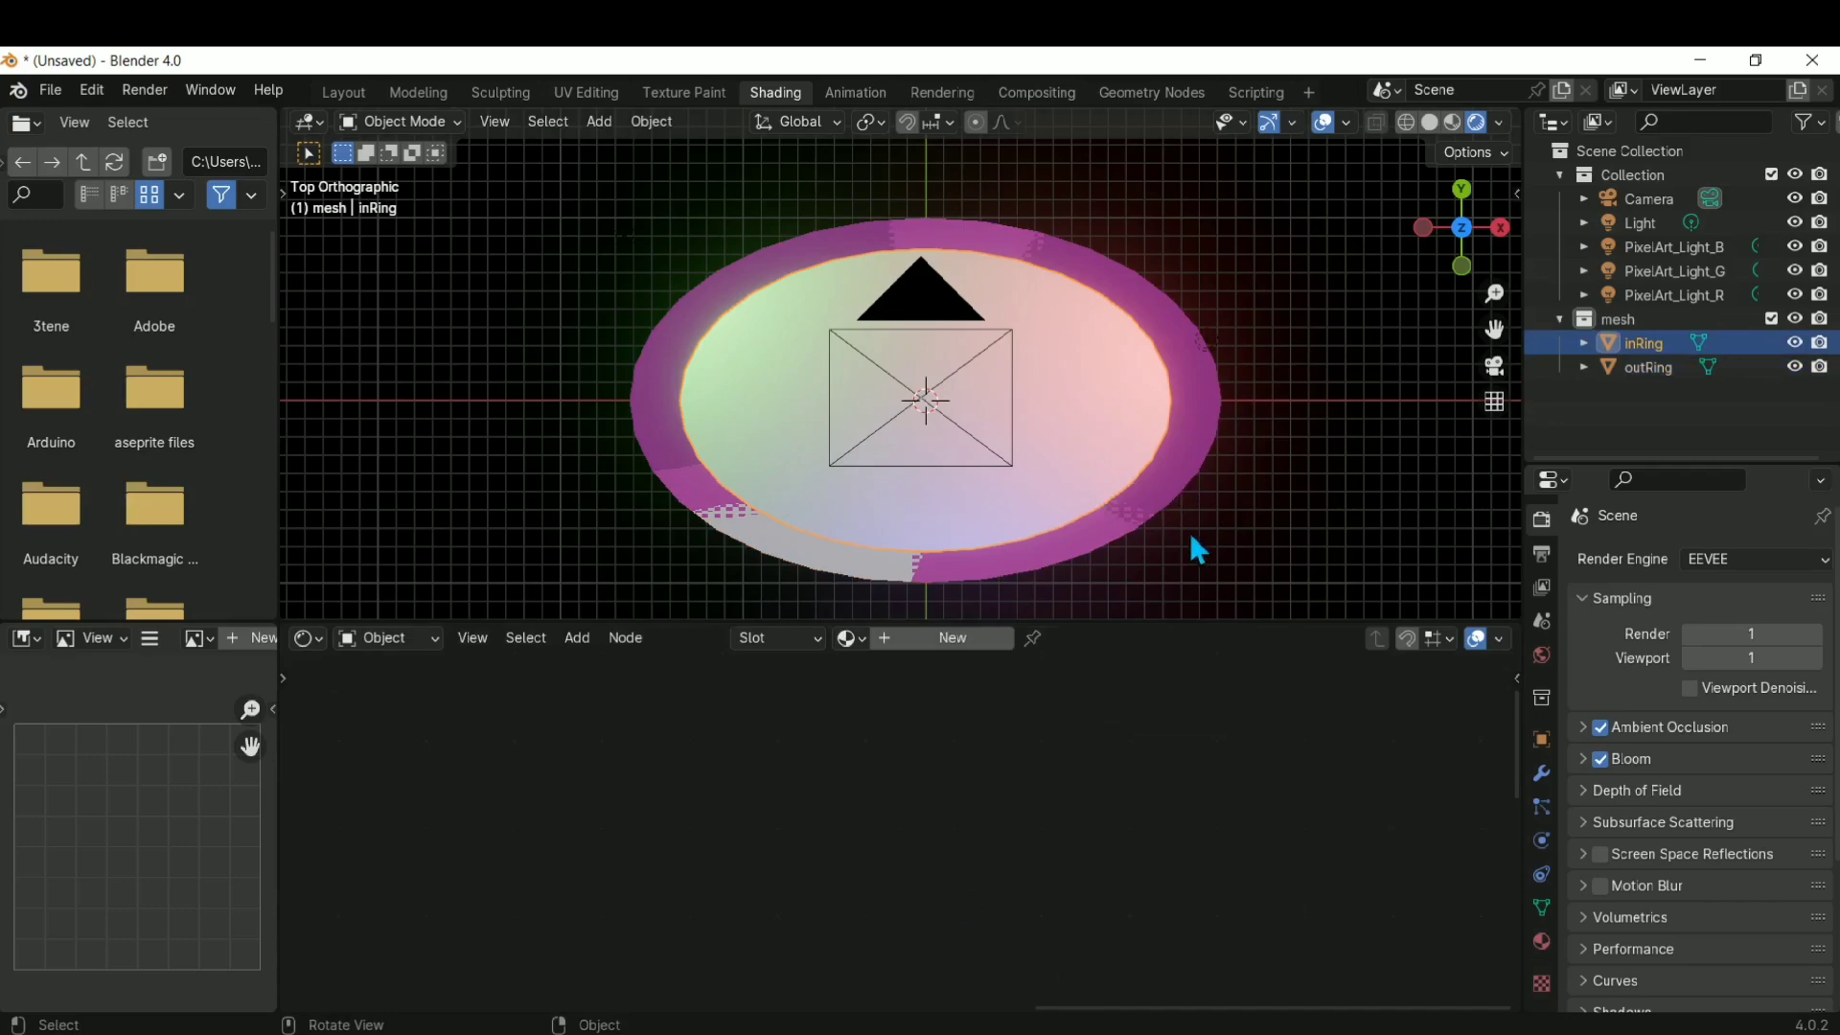
pyautogui.click(1210, 450)
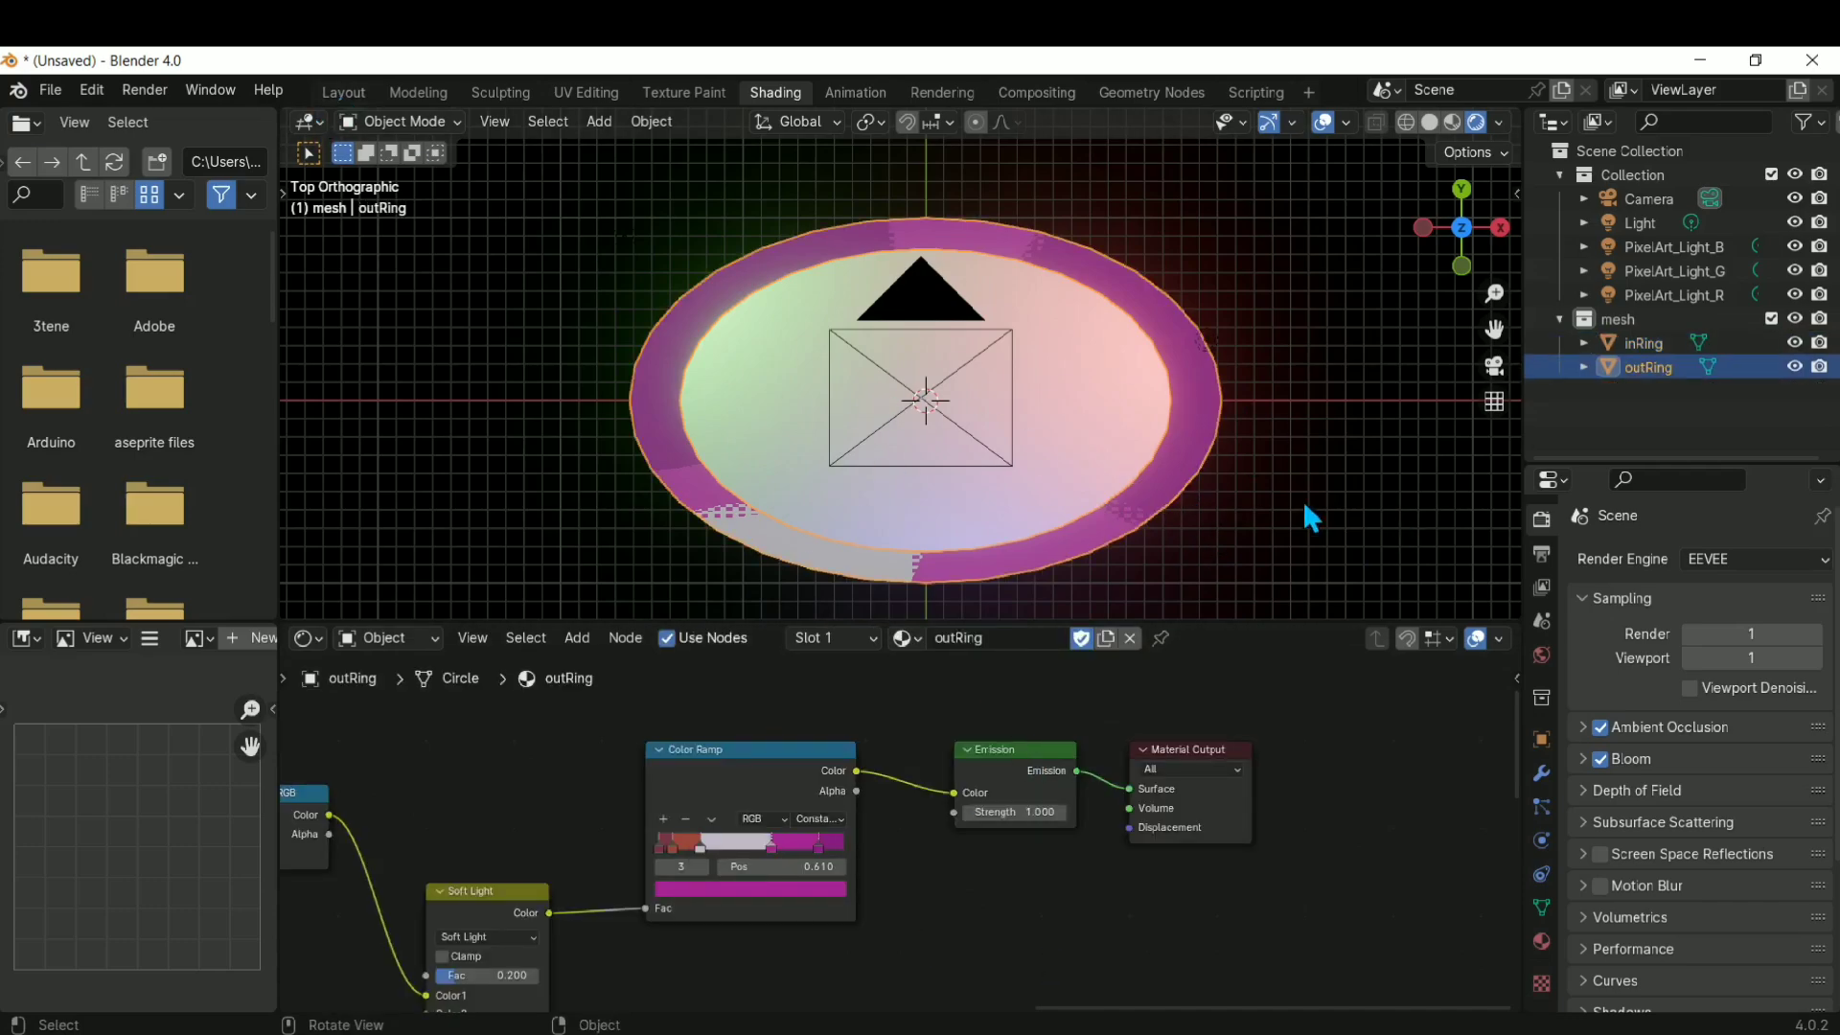
pyautogui.click(1130, 473)
pyautogui.click(1205, 455)
pyautogui.click(335, 93)
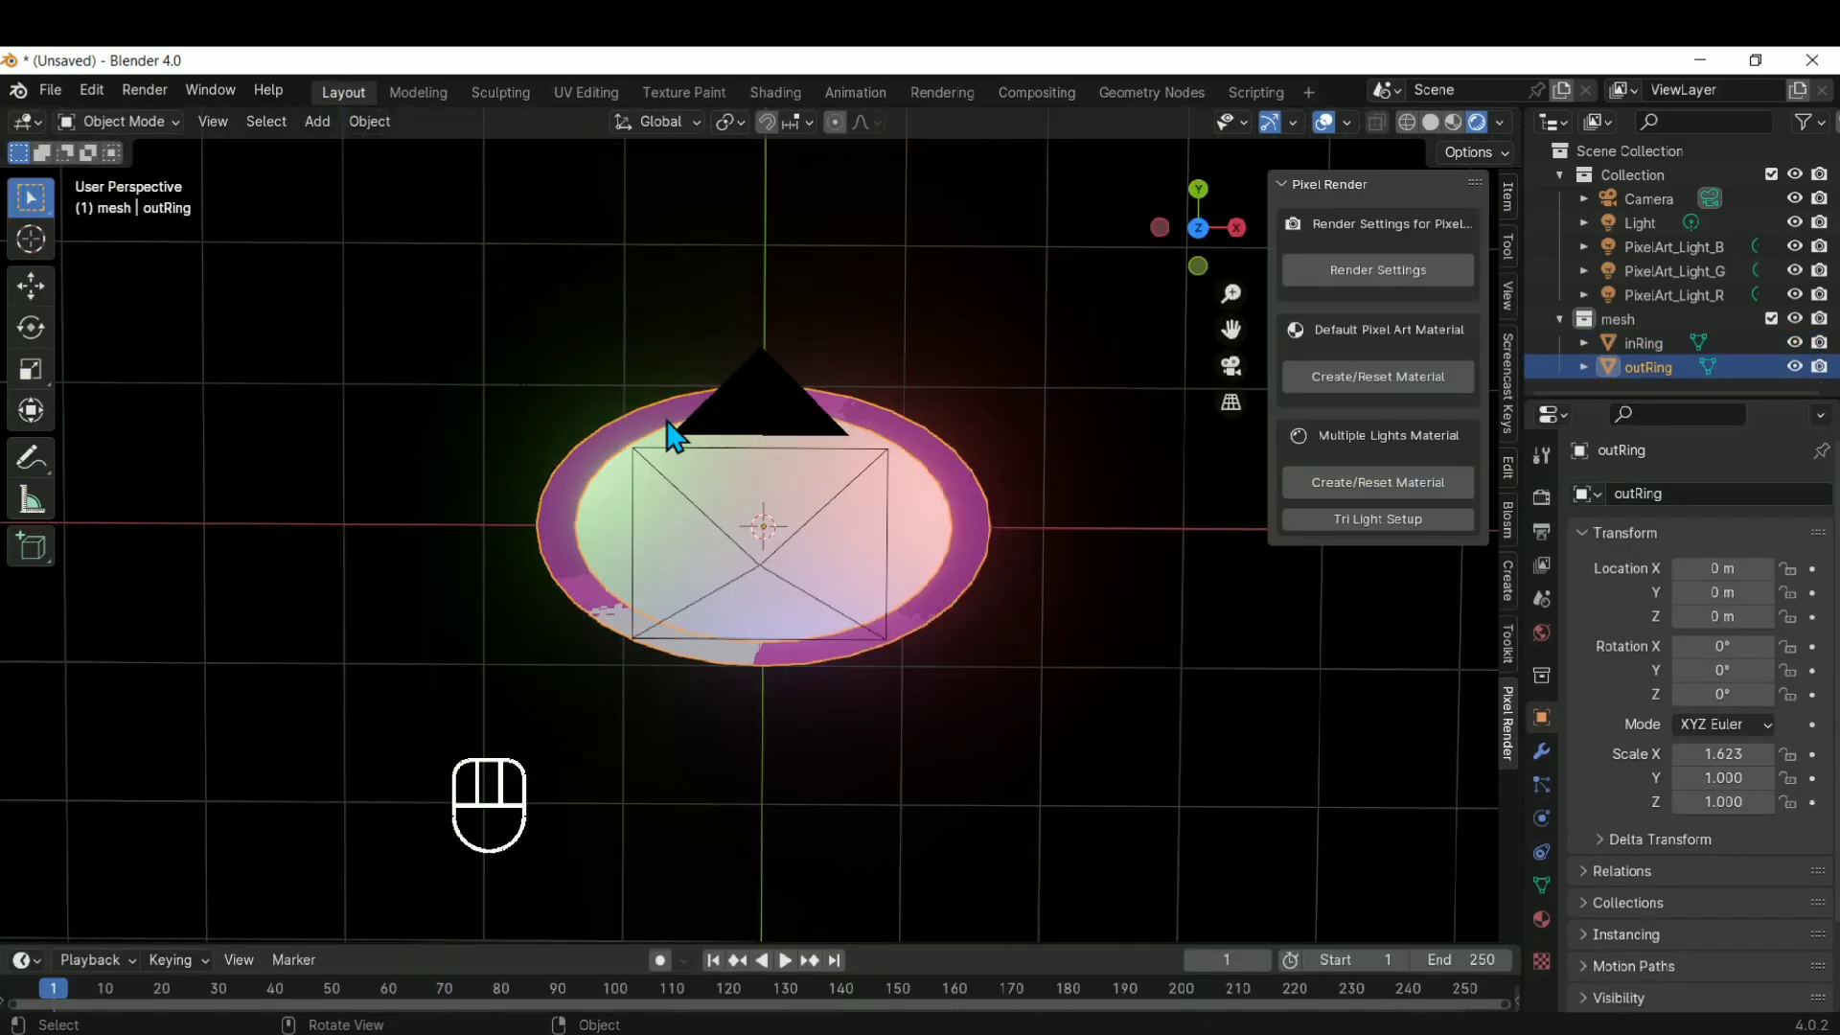
pyautogui.press('KP_0')
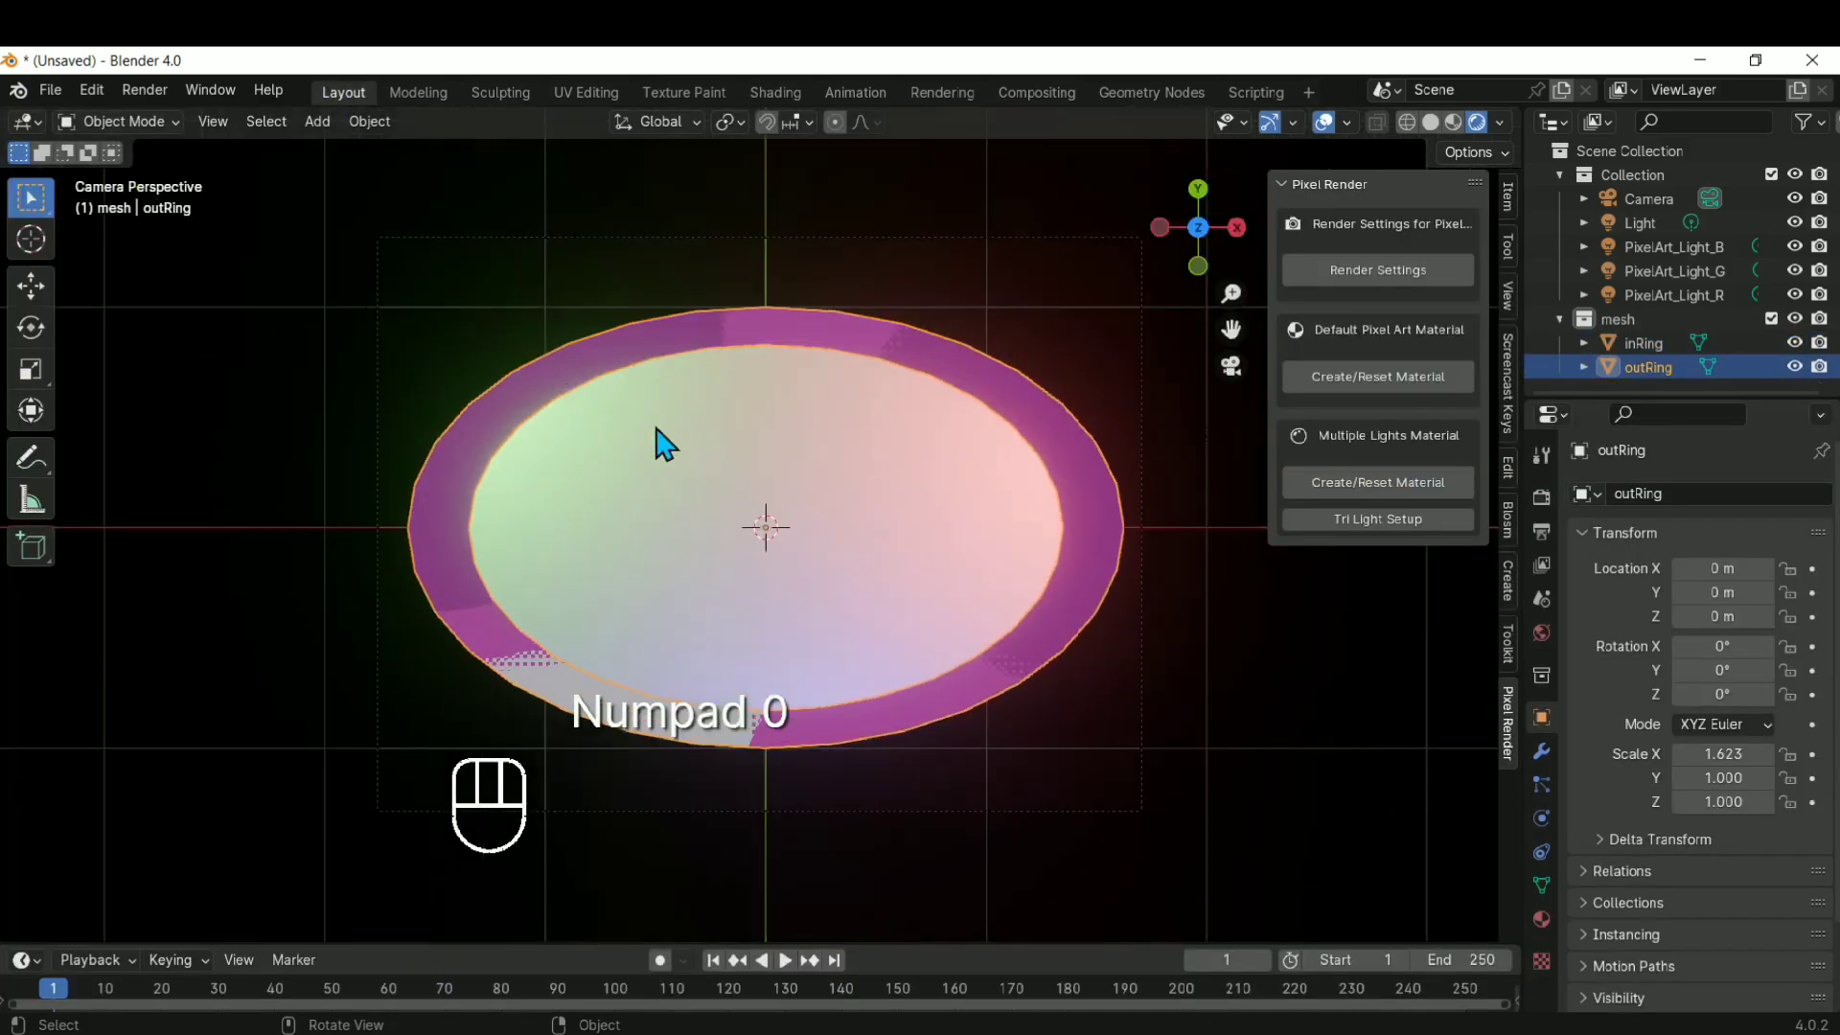
# Select the inner face inRing, create the default pixel art material and assign PixelArt_Simple to it in the Shading workspace
pyautogui.click(1156, 382)
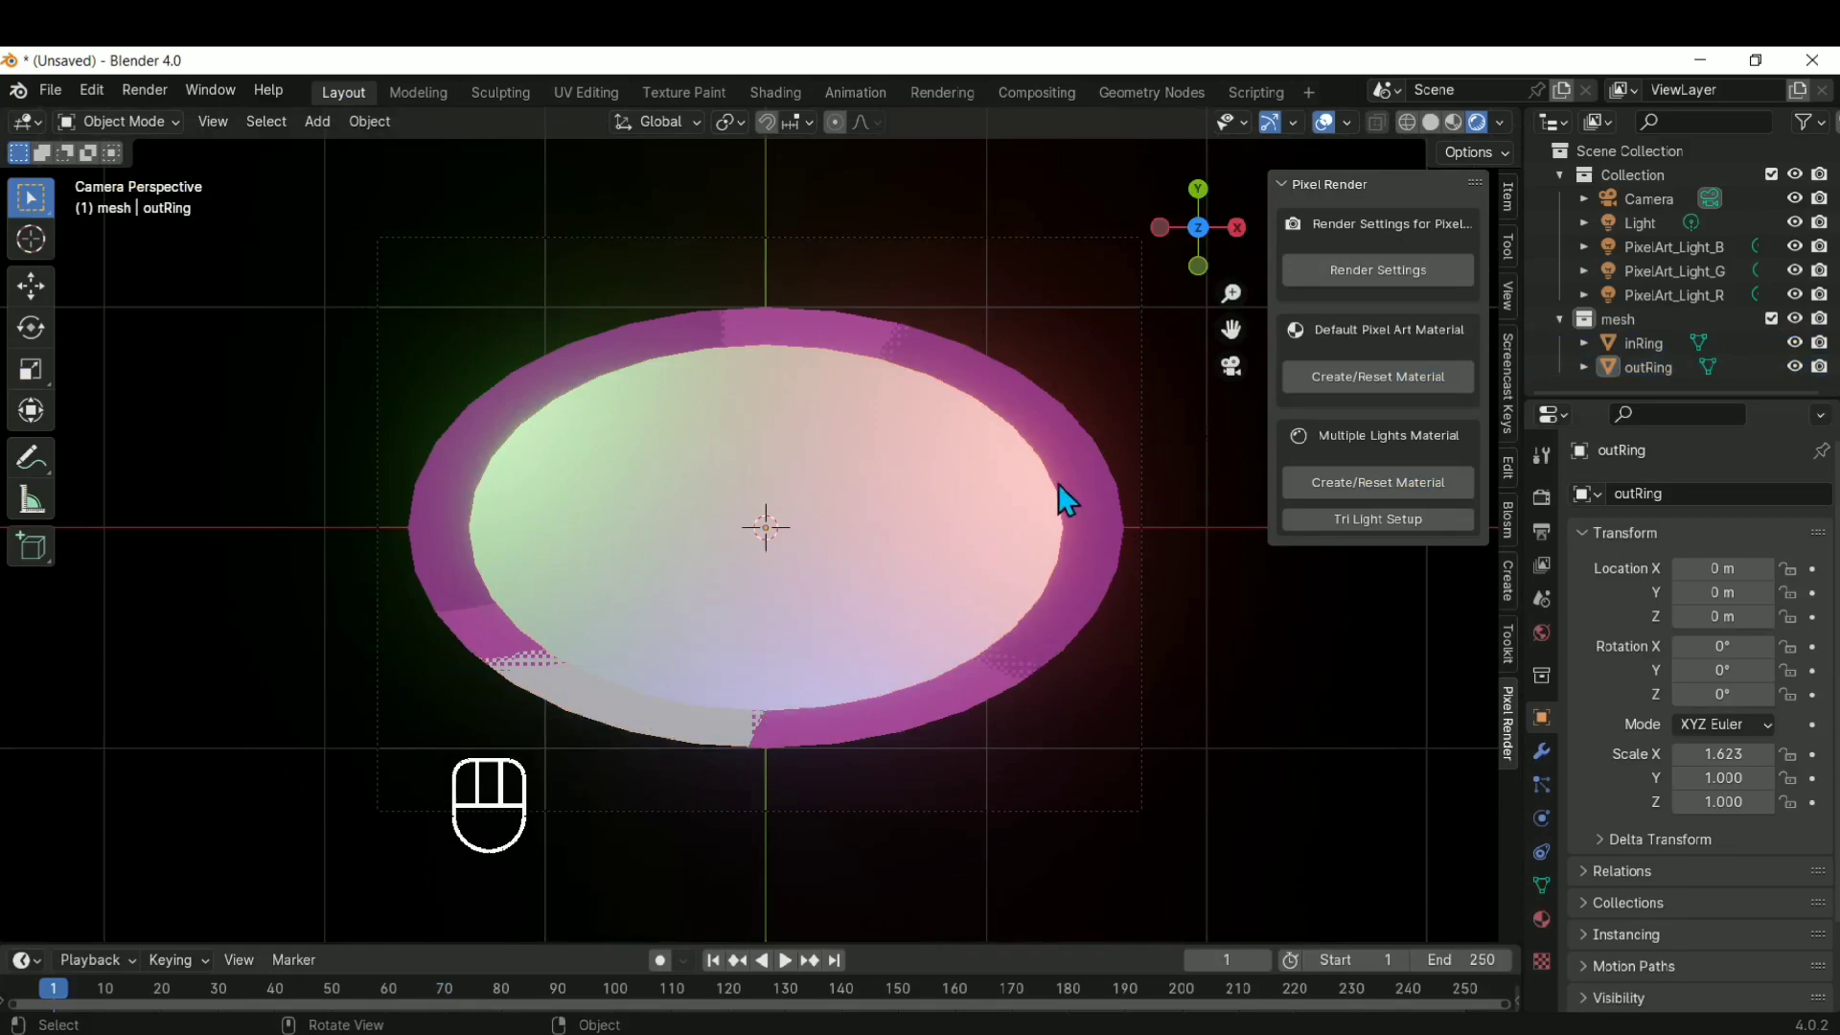
pyautogui.click(941, 548)
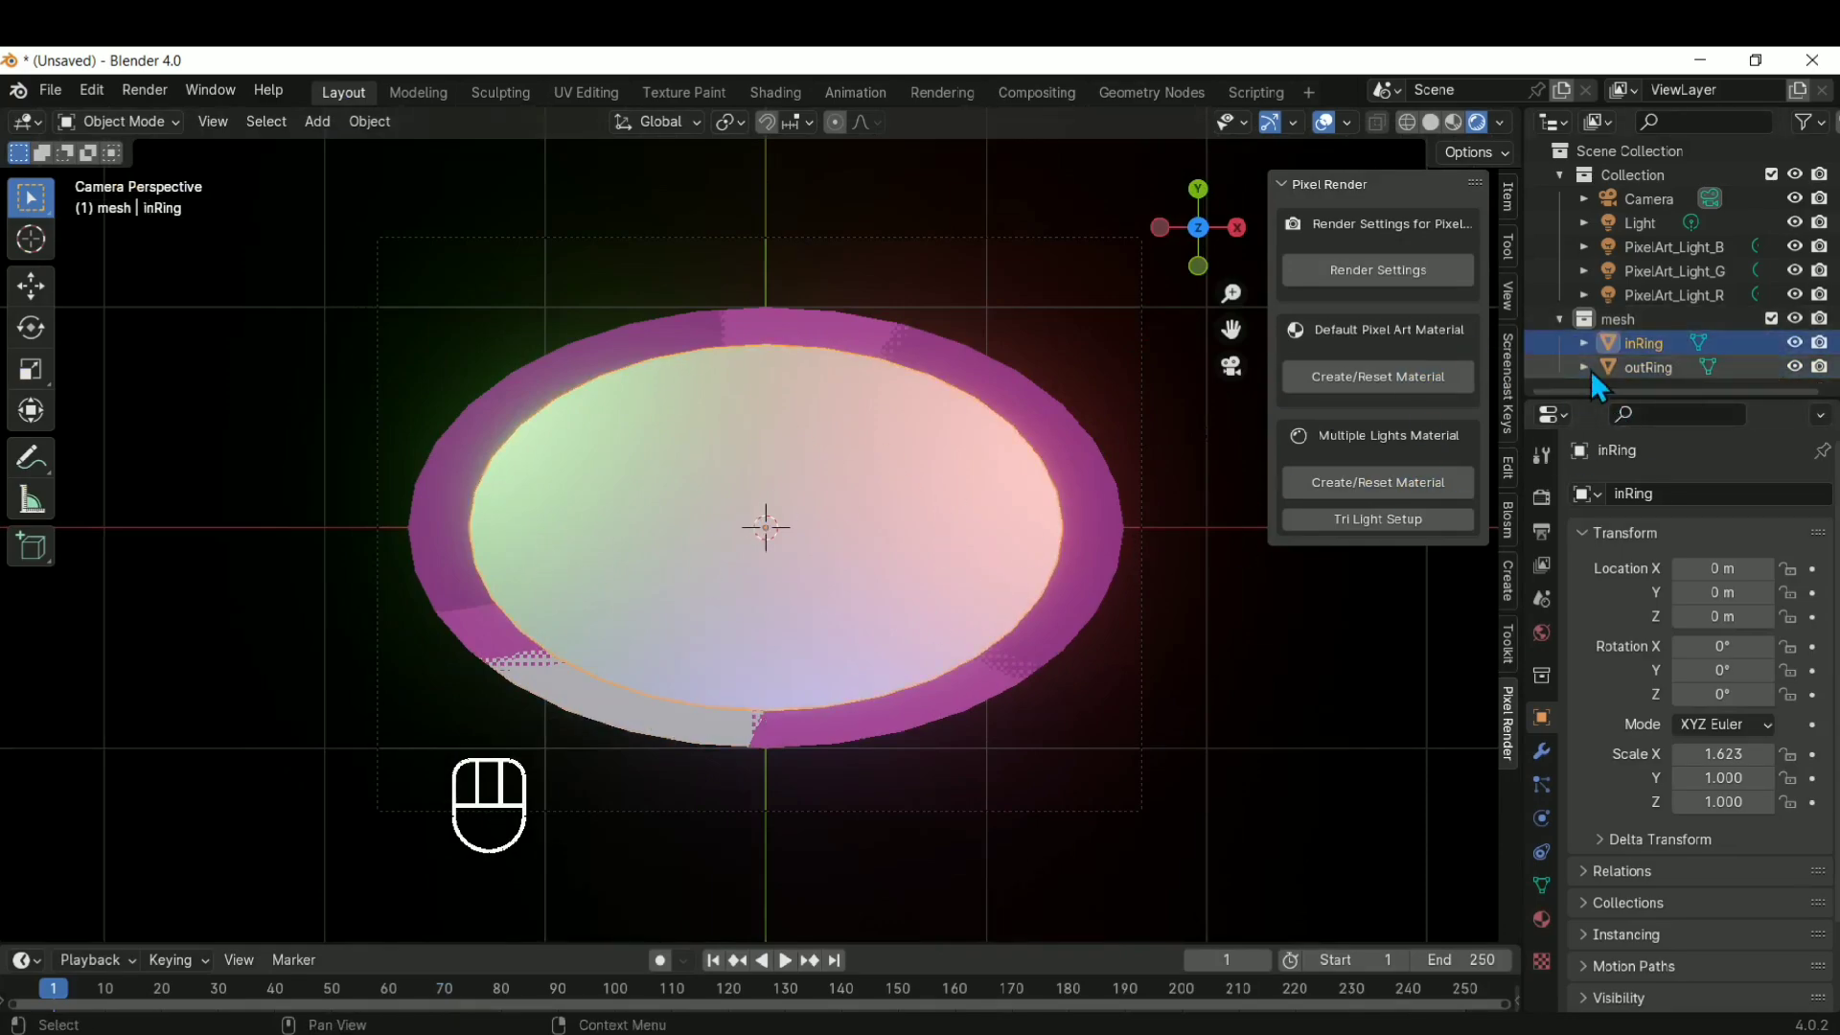
pyautogui.click(1406, 387)
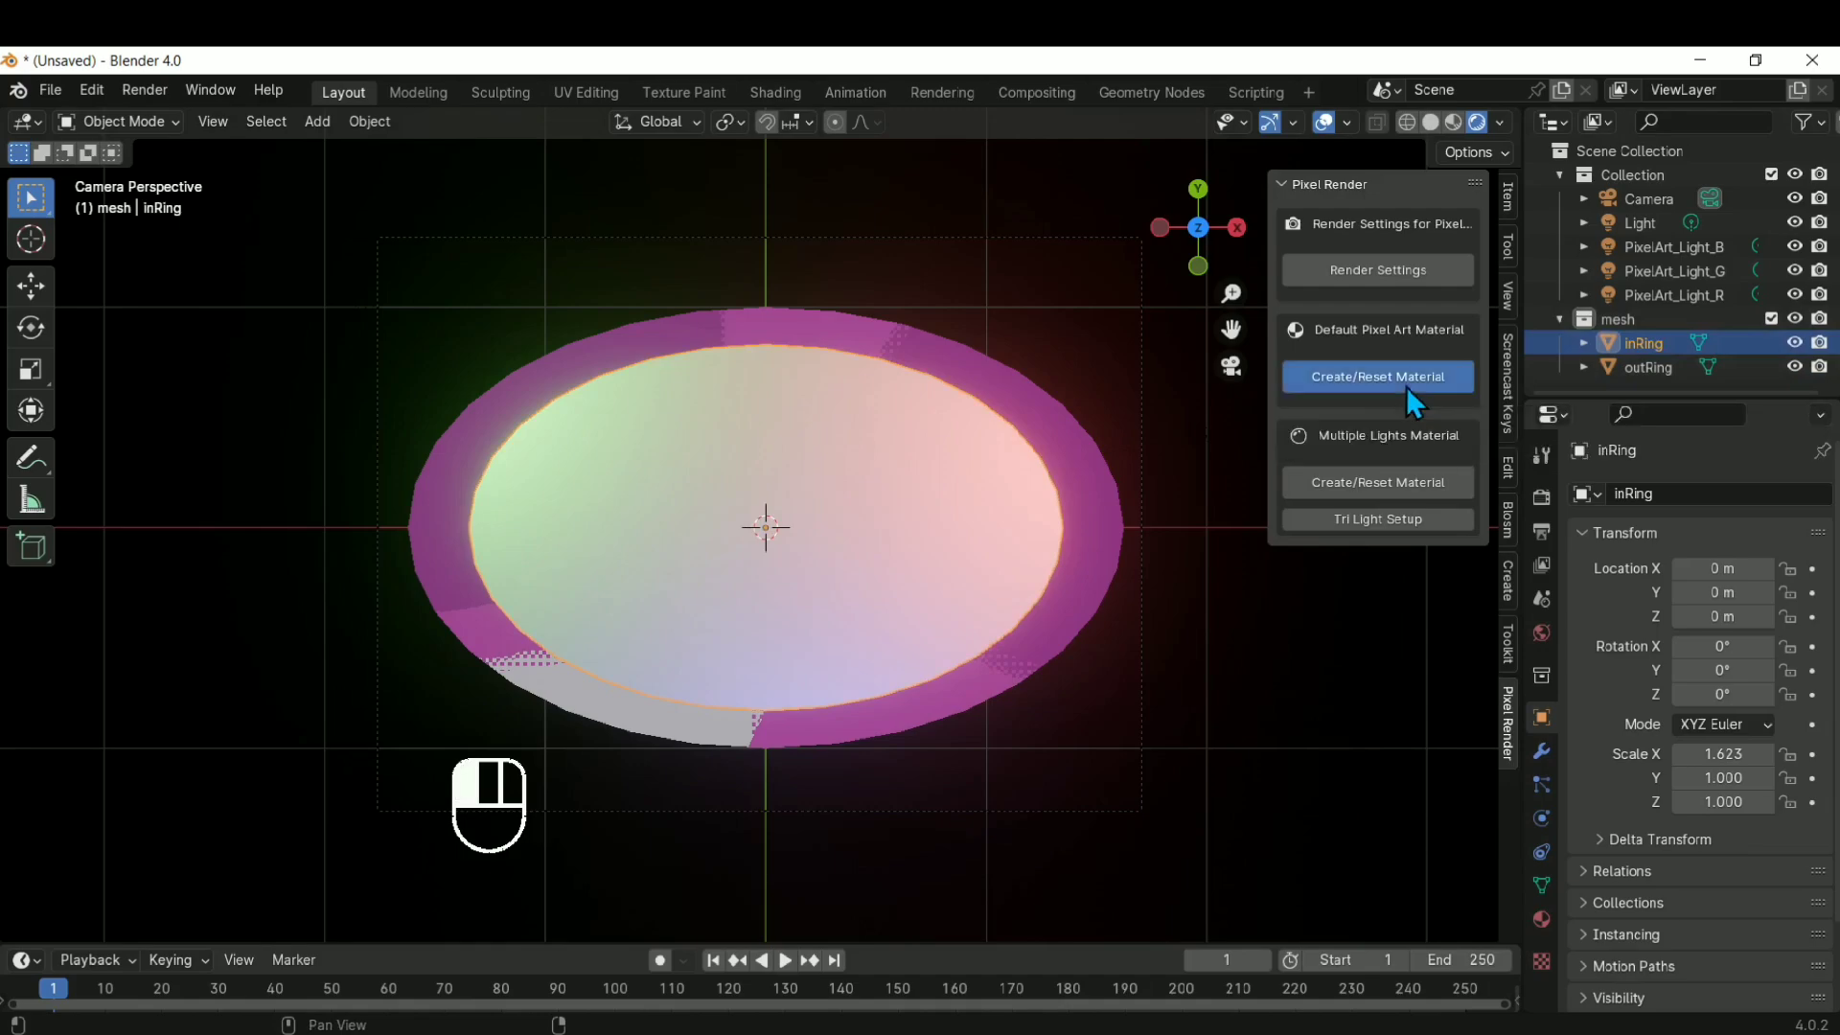
pyautogui.click(776, 92)
pyautogui.click(847, 638)
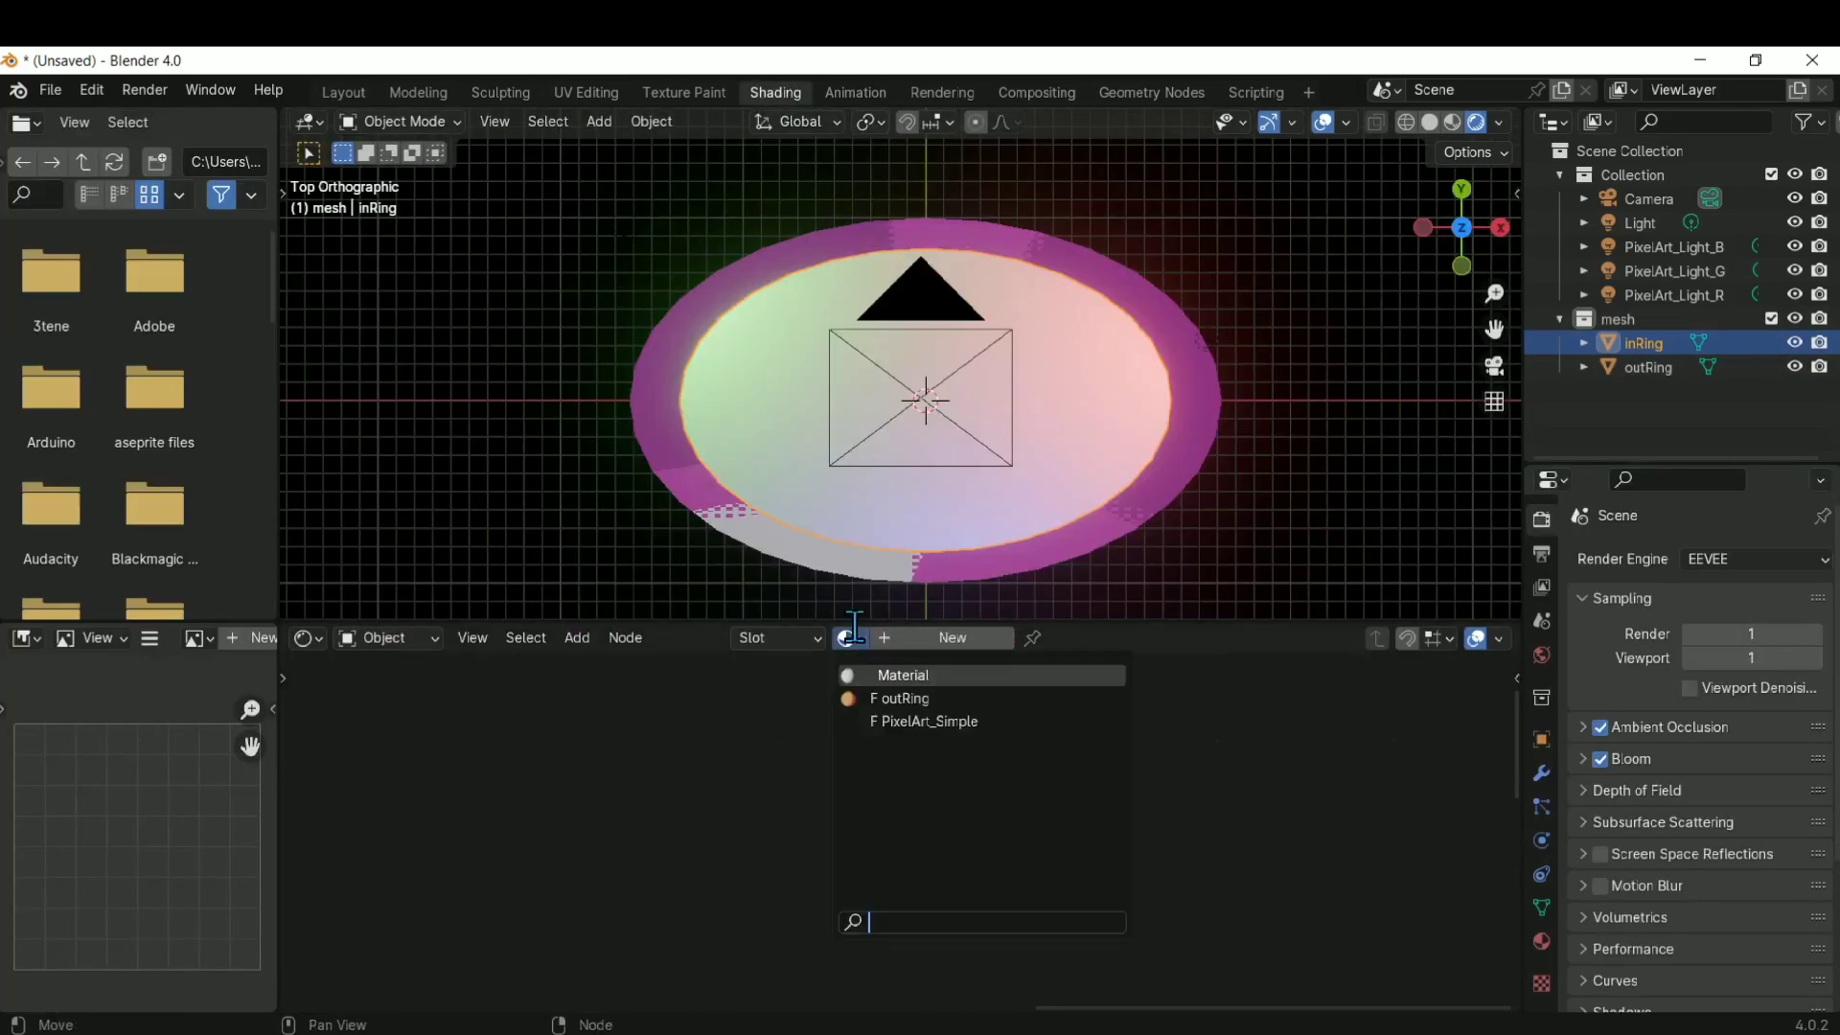
pyautogui.click(917, 722)
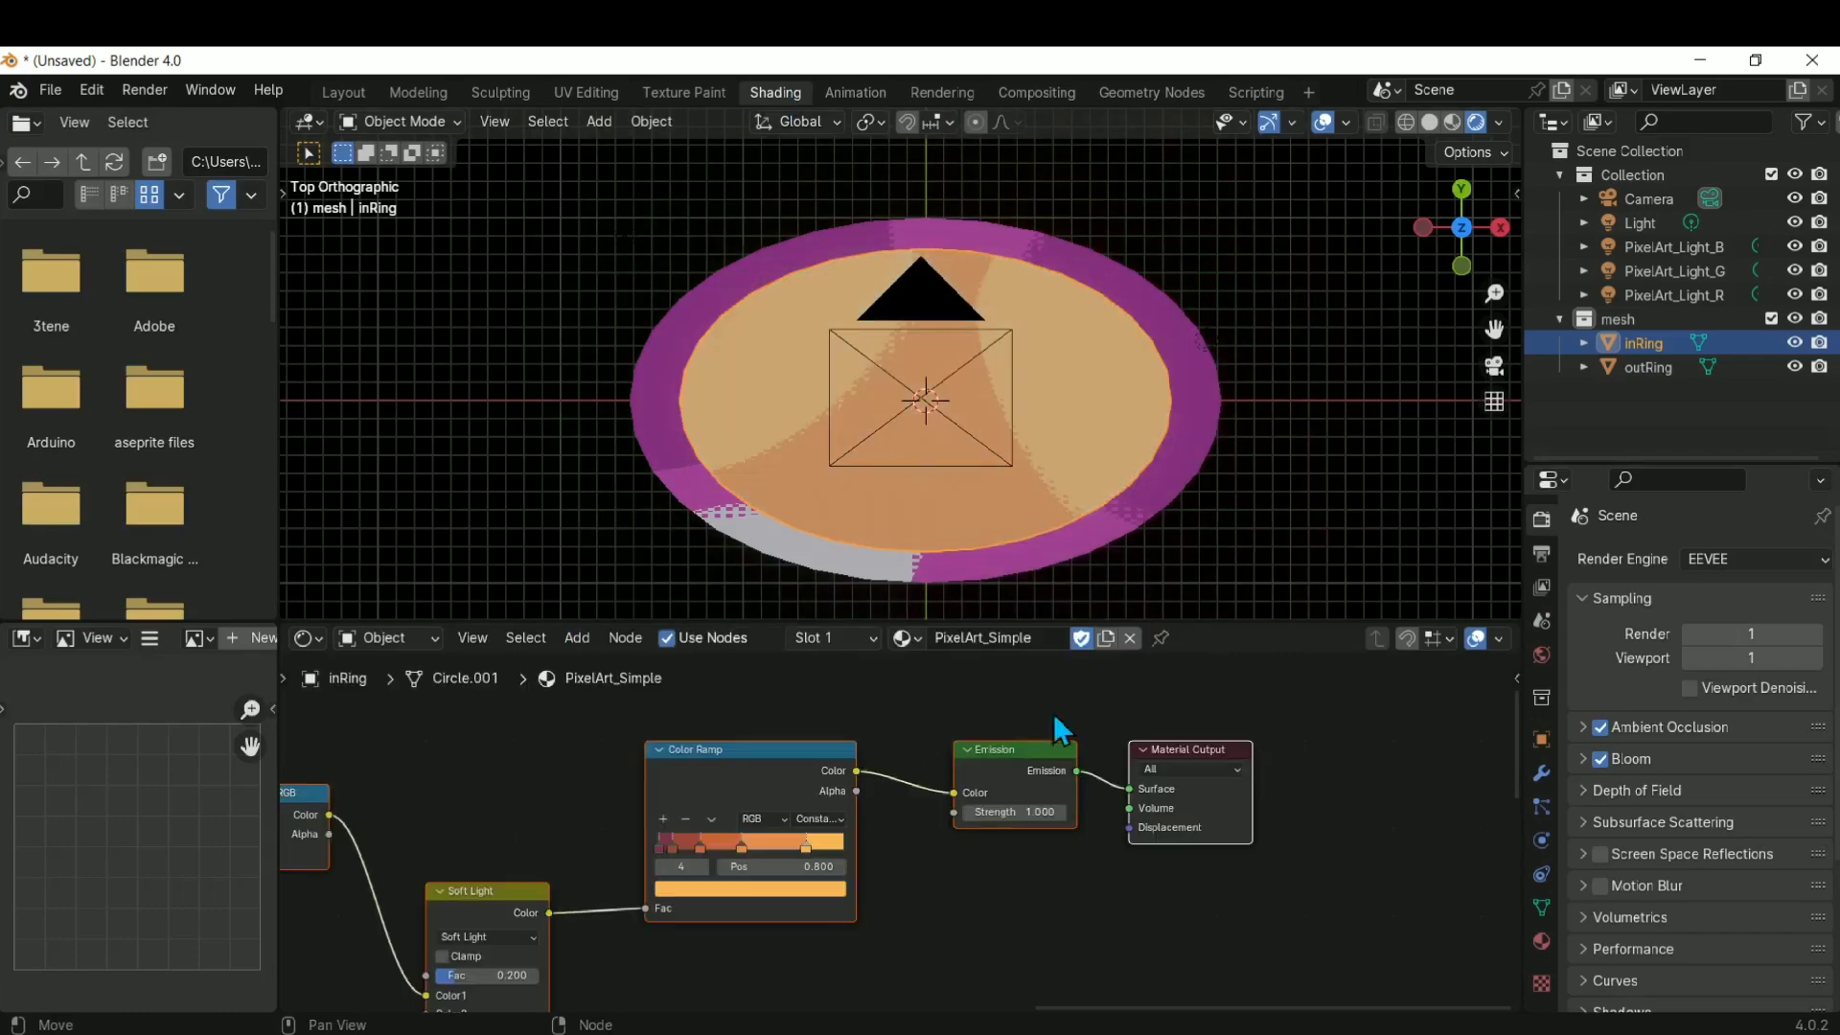
# Rename the inner face's PixelArt_Simple material as inRing
pyautogui.click(1014, 636)
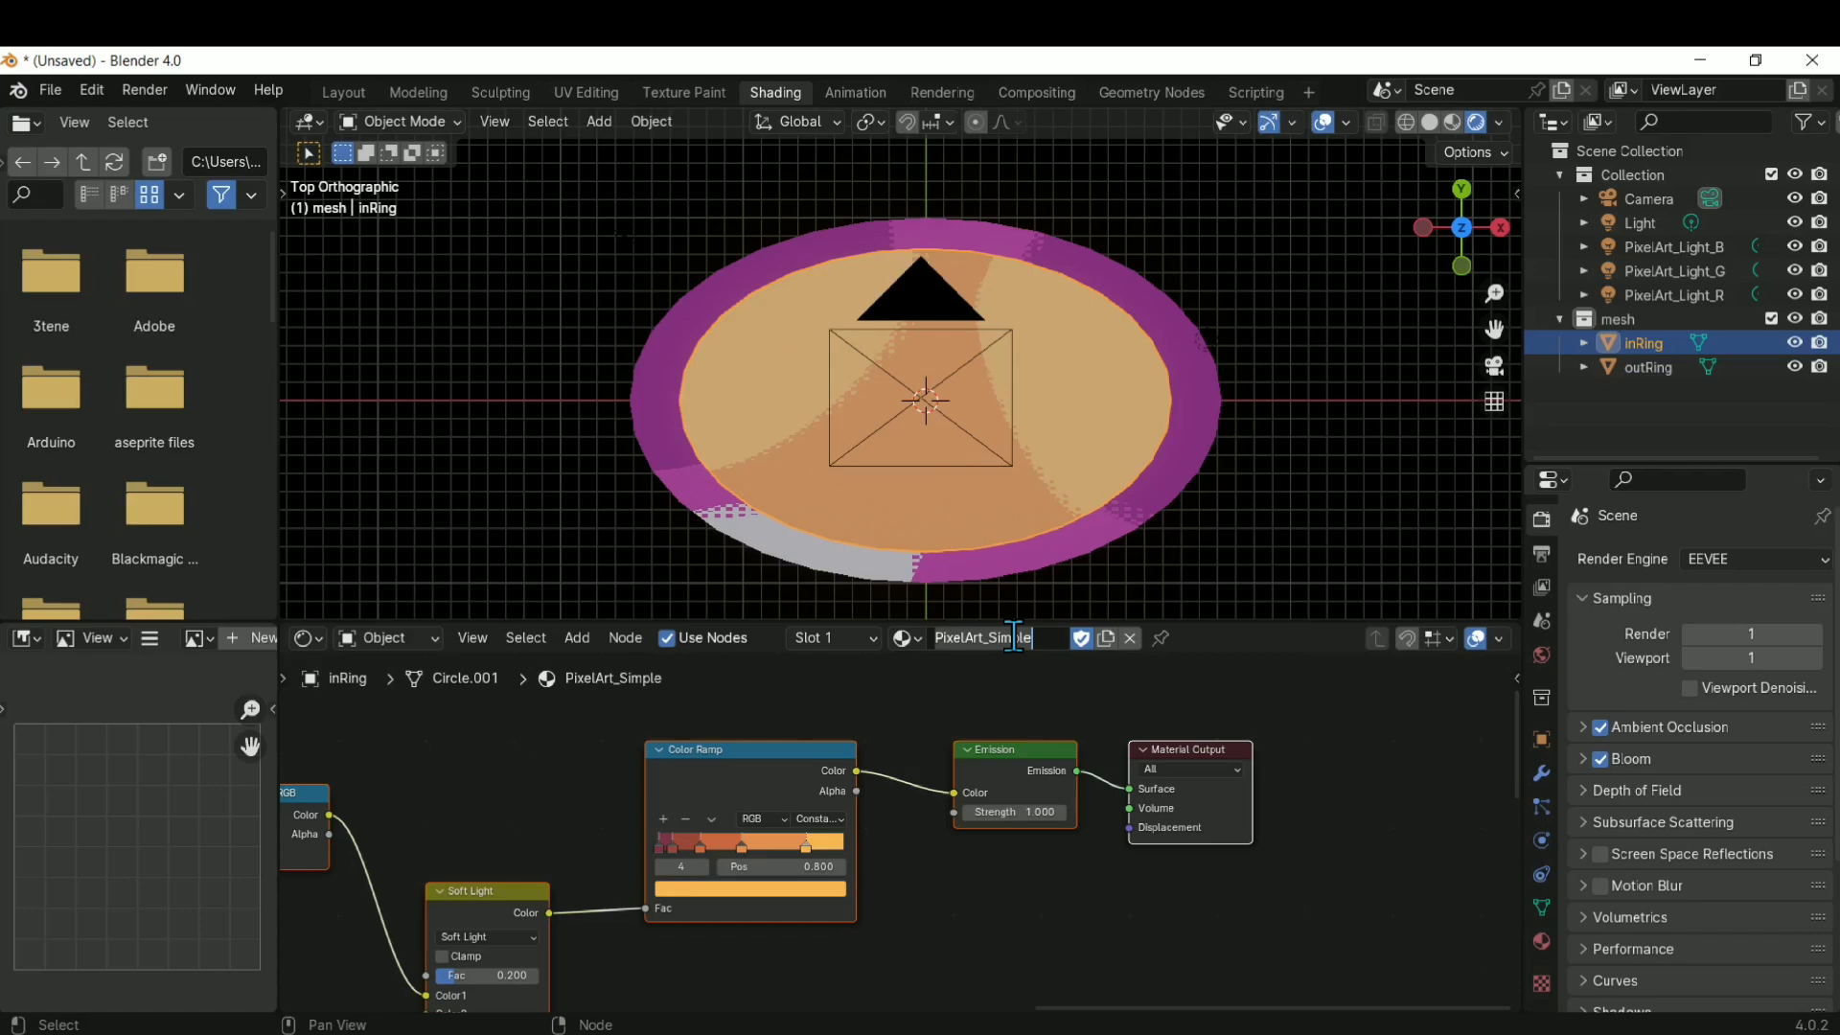
pyautogui.write('inRing')
pyautogui.press('Return')
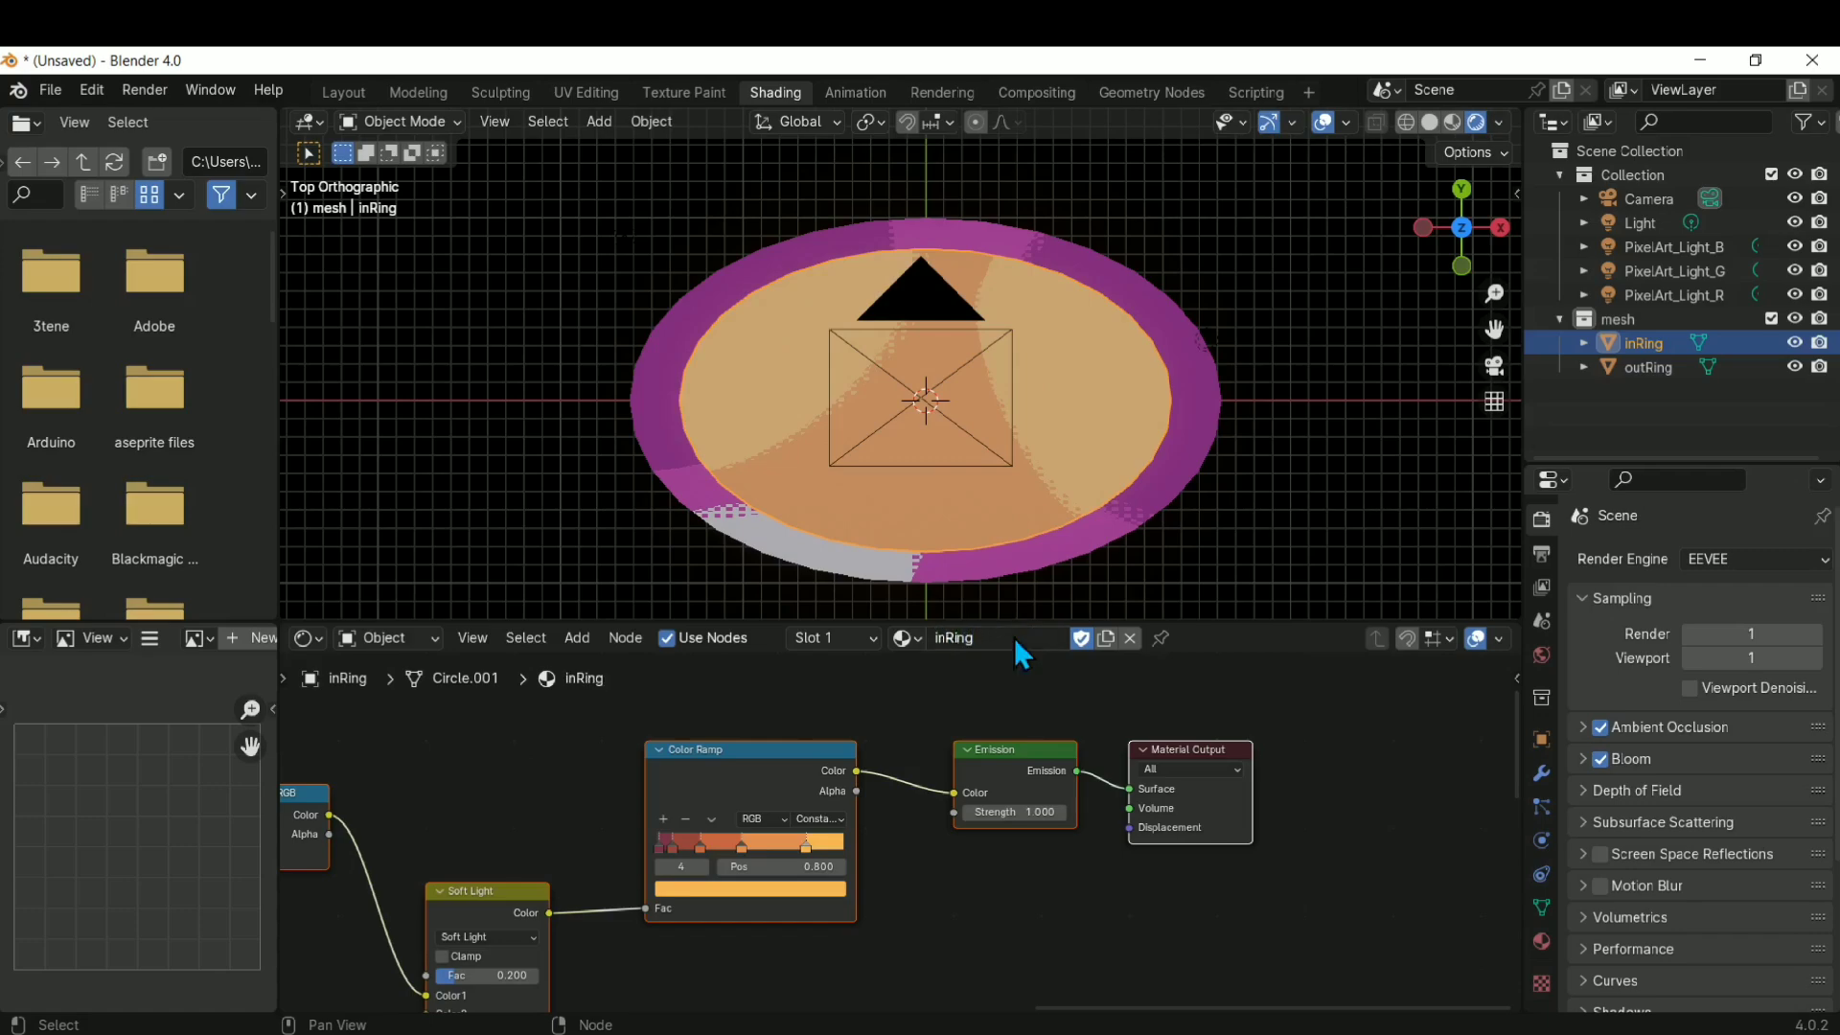
# Add a Musgrave Texture node to the inRing material and place it in the empty area below the existing Color Ramp
pyautogui.moveTo(946, 922); pyautogui.dragTo(830, 848, button='middle')
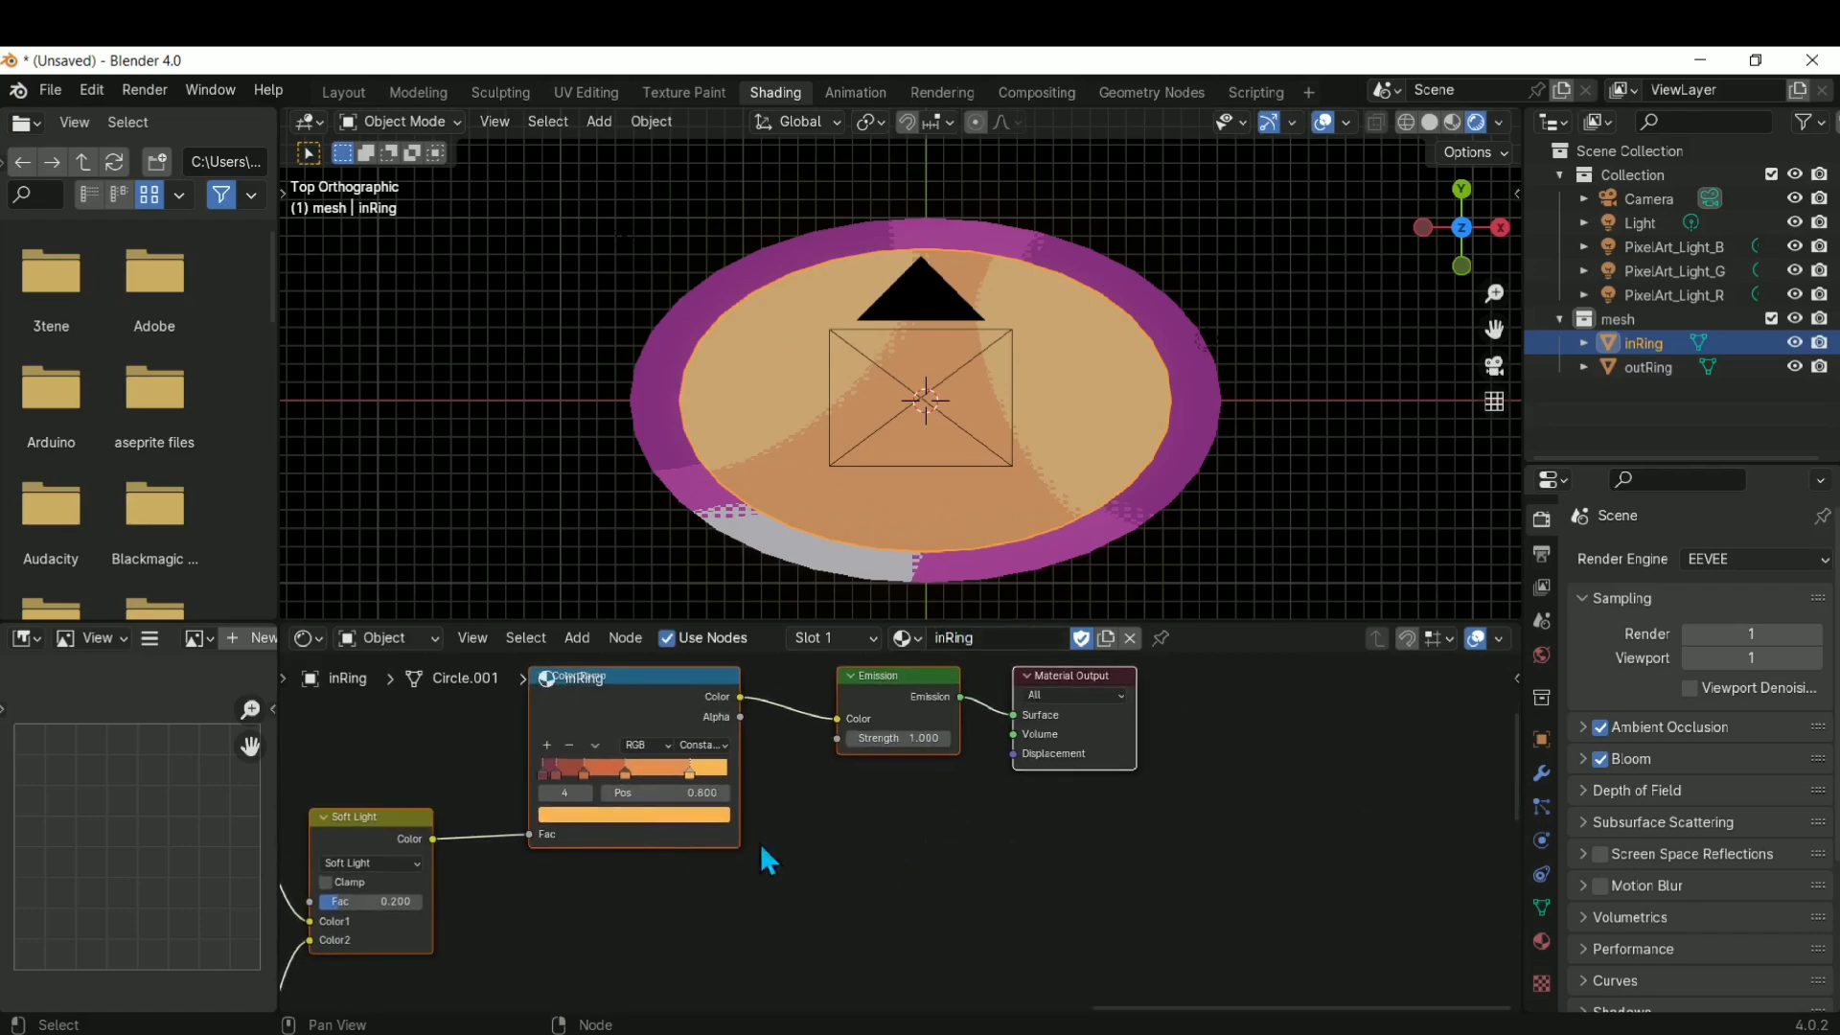
pyautogui.moveTo(827, 913); pyautogui.dragTo(1051, 784, button='middle')
pyautogui.scroll(-8, 1051, 784)
pyautogui.moveTo(914, 818); pyautogui.dragTo(832, 768, button='middle')
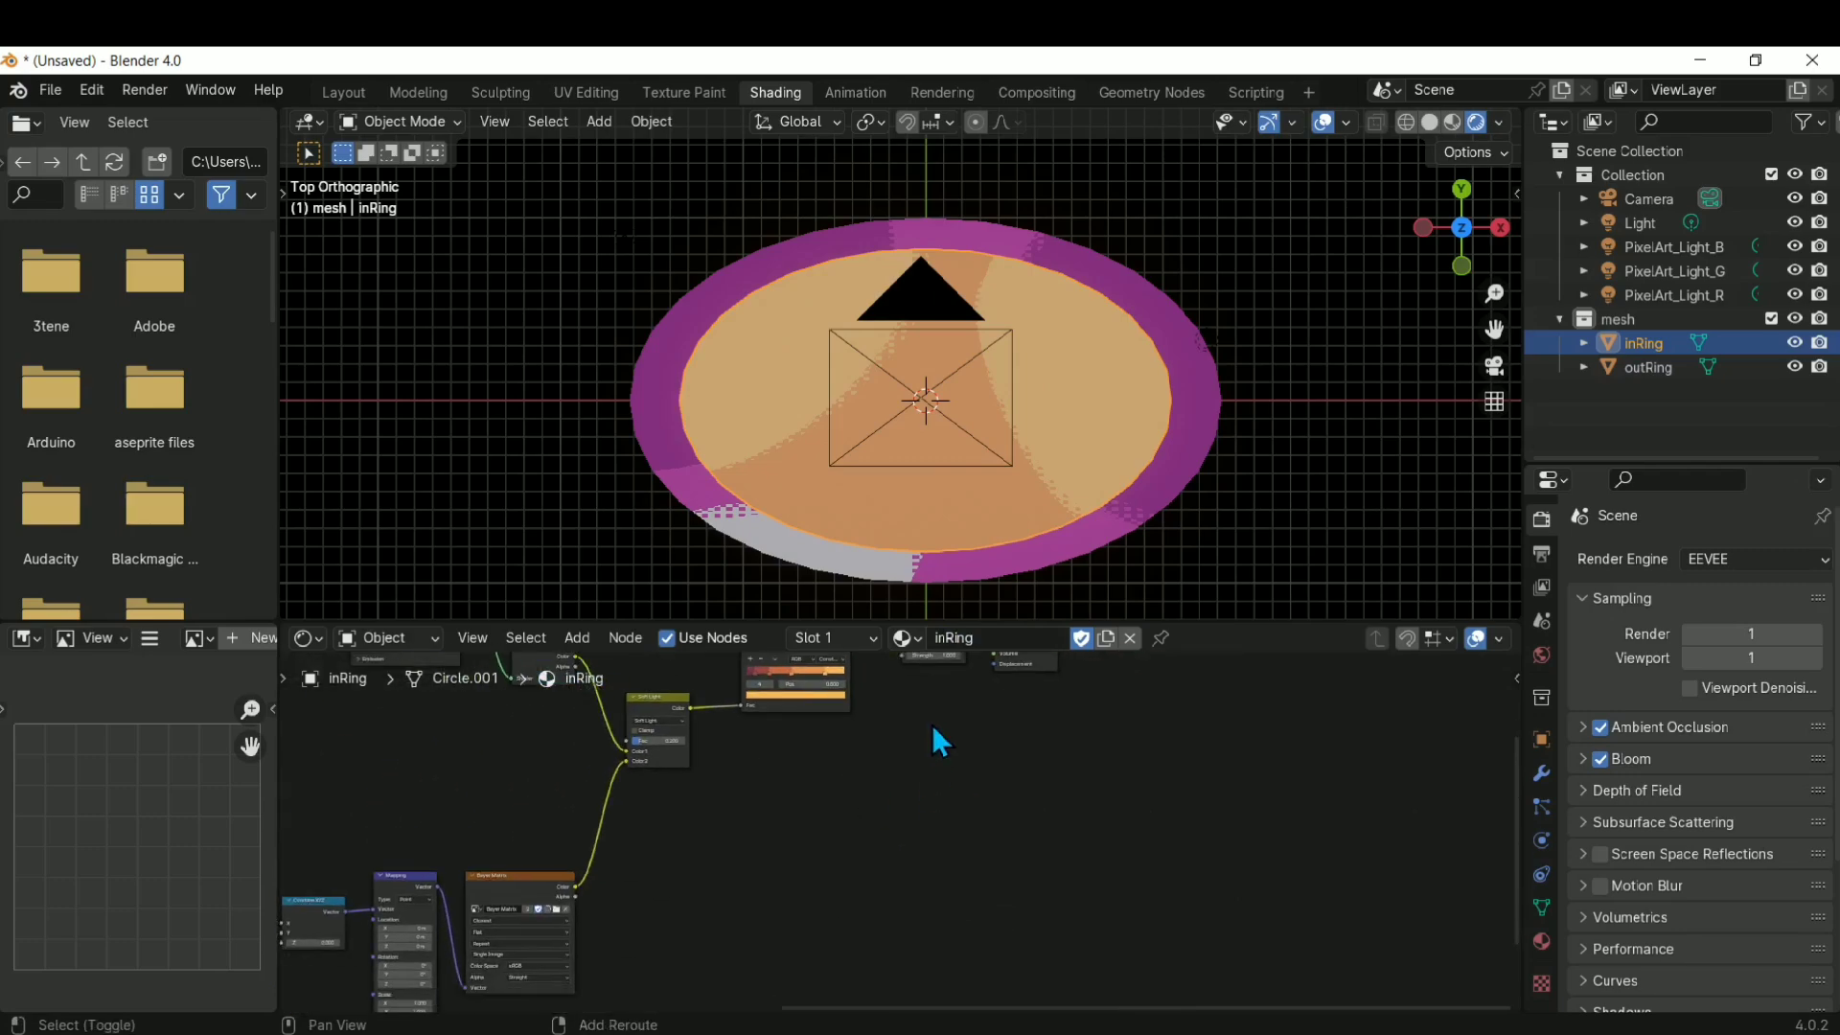
pyautogui.hotkey('shift', 'a')
pyautogui.click(843, 738)
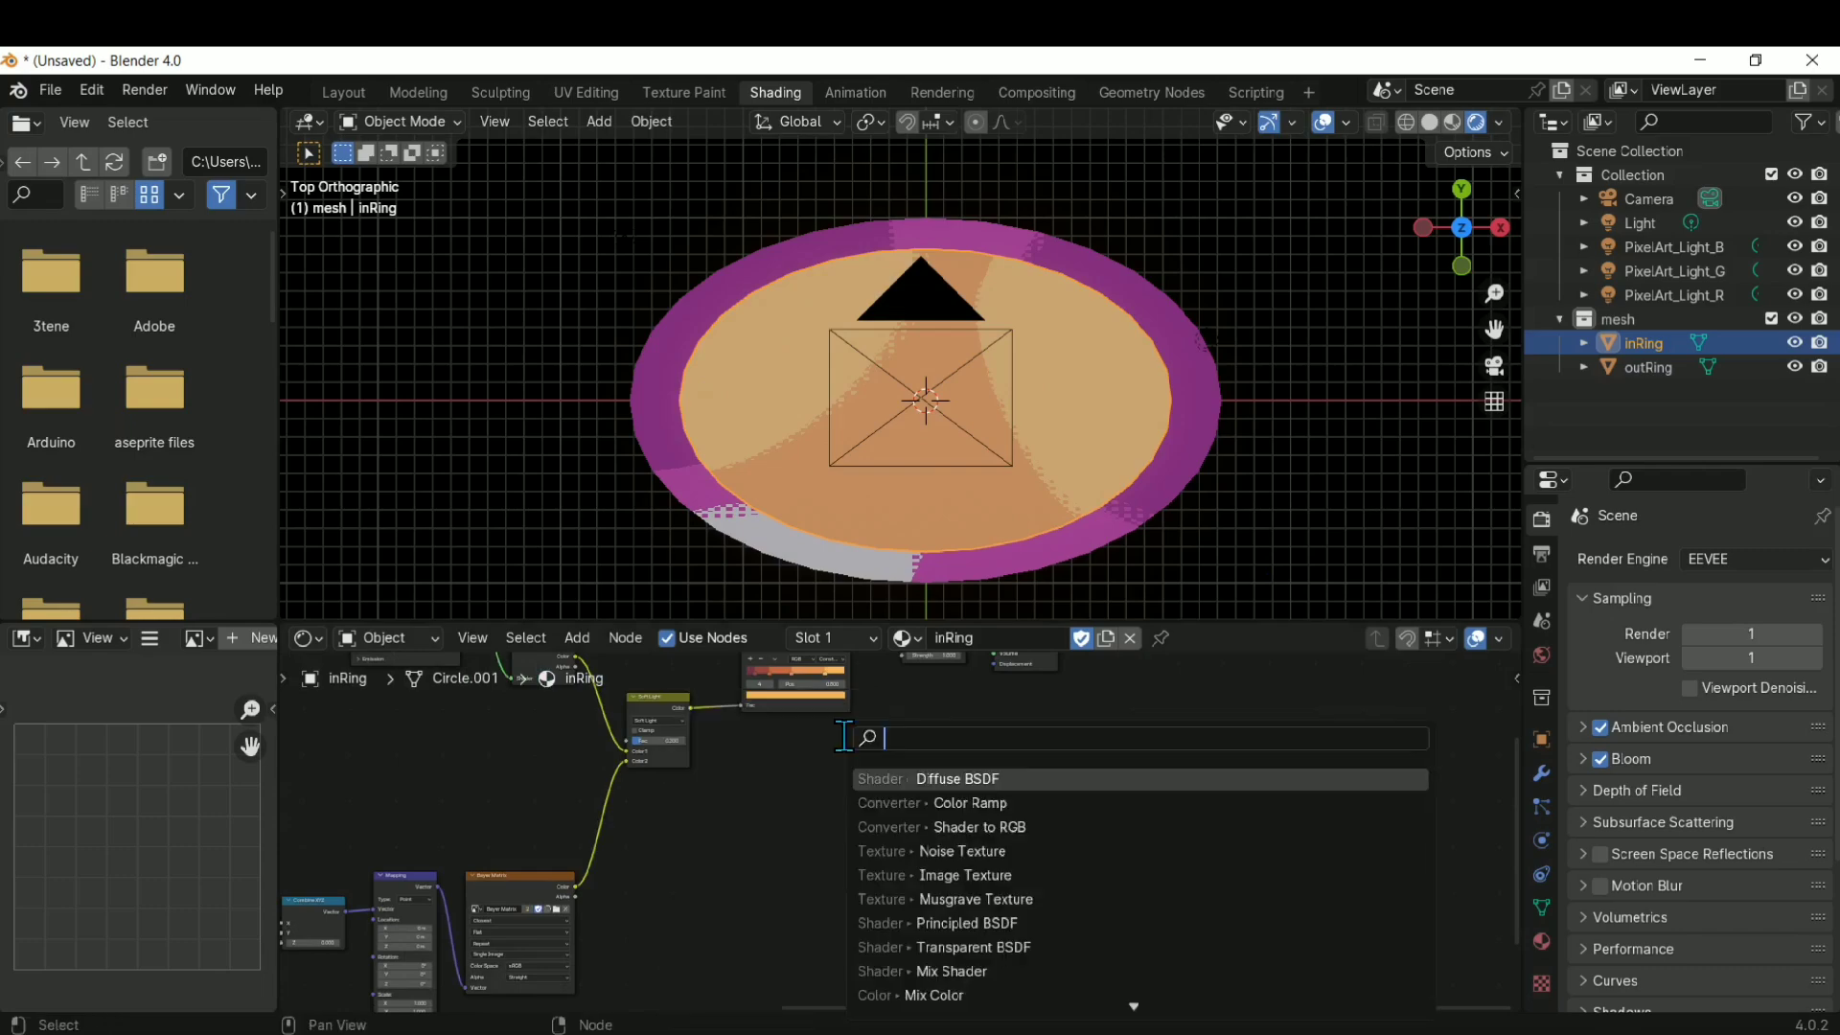
pyautogui.write('mu')
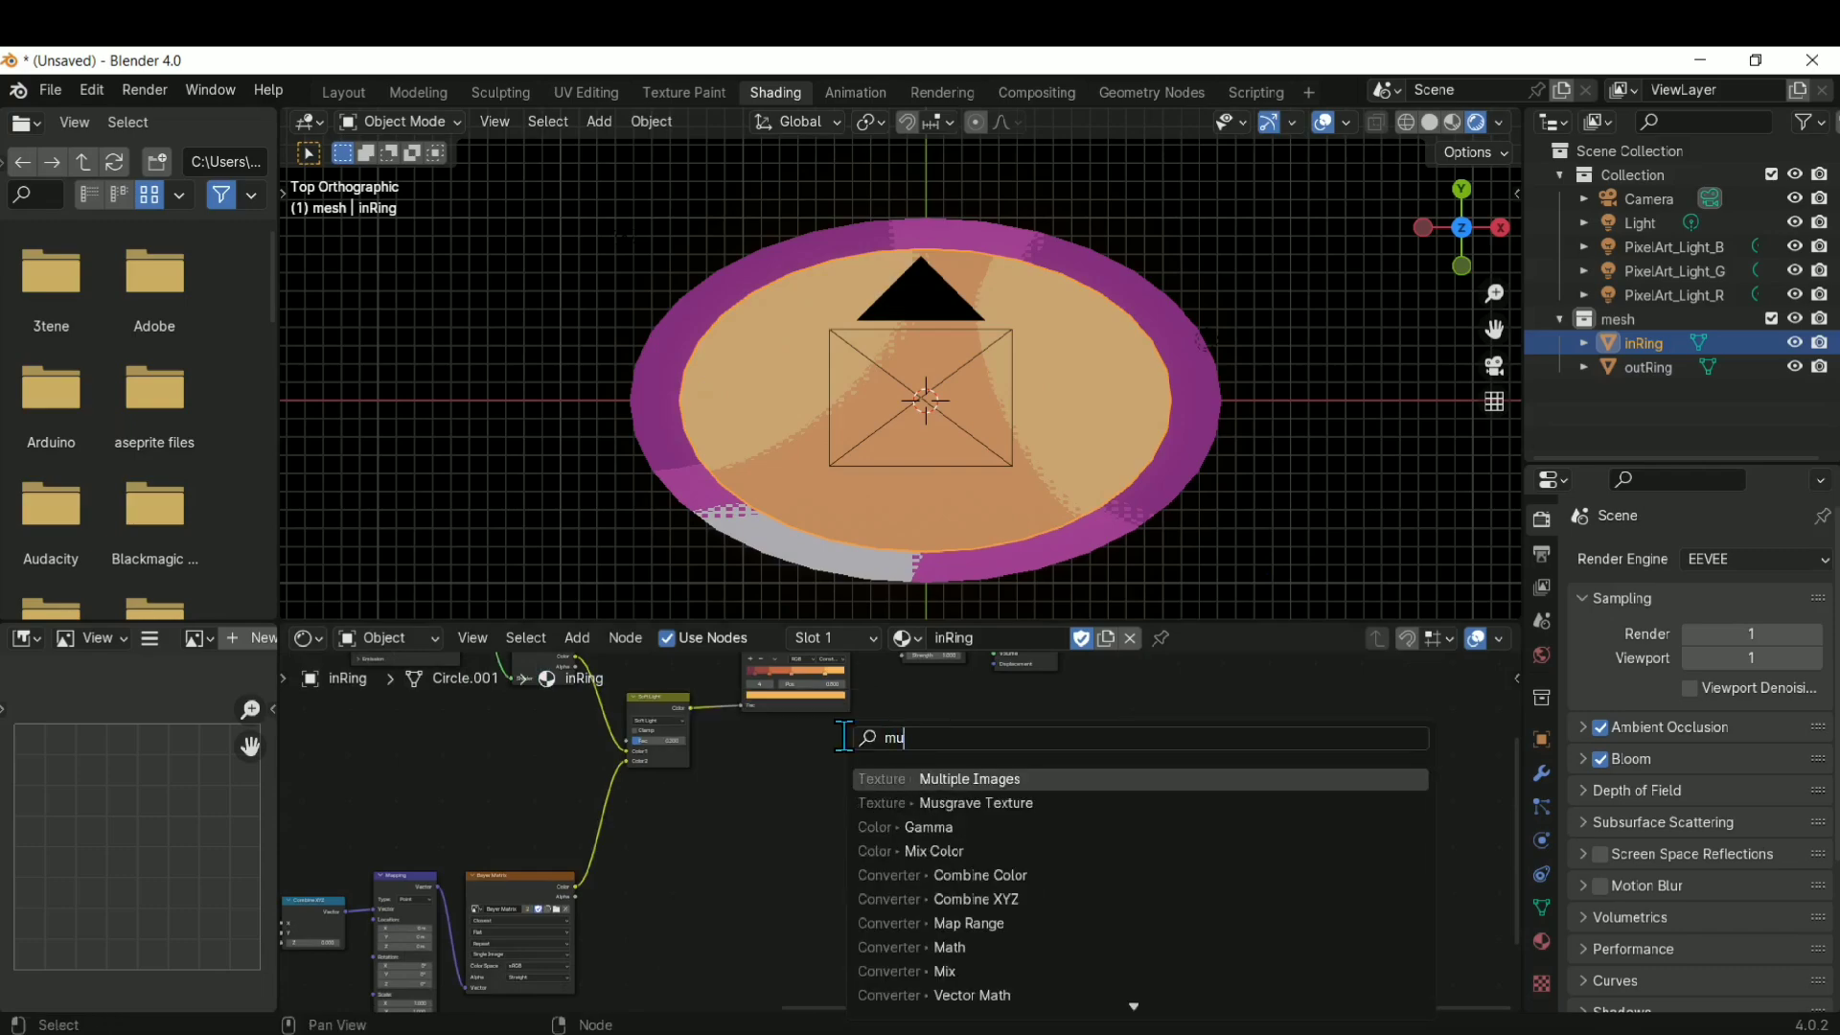
pyautogui.press('Down')
pyautogui.press('Return')
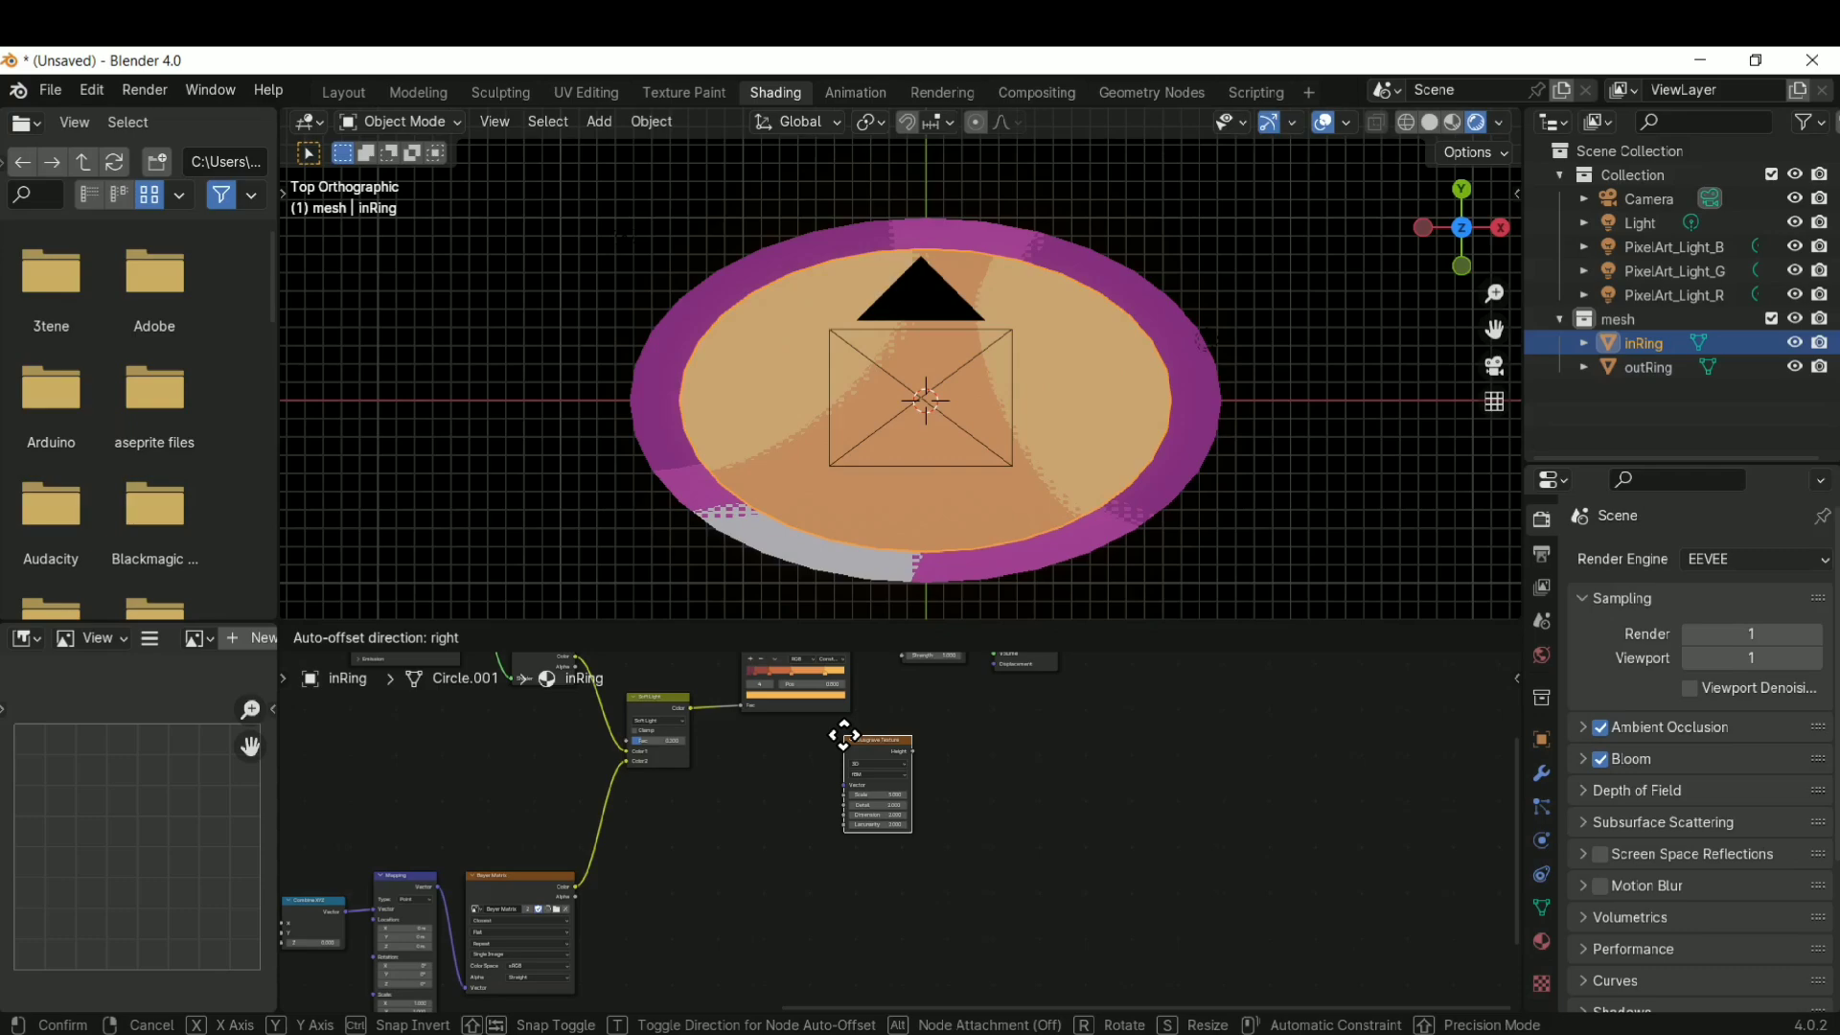
pyautogui.click(803, 784)
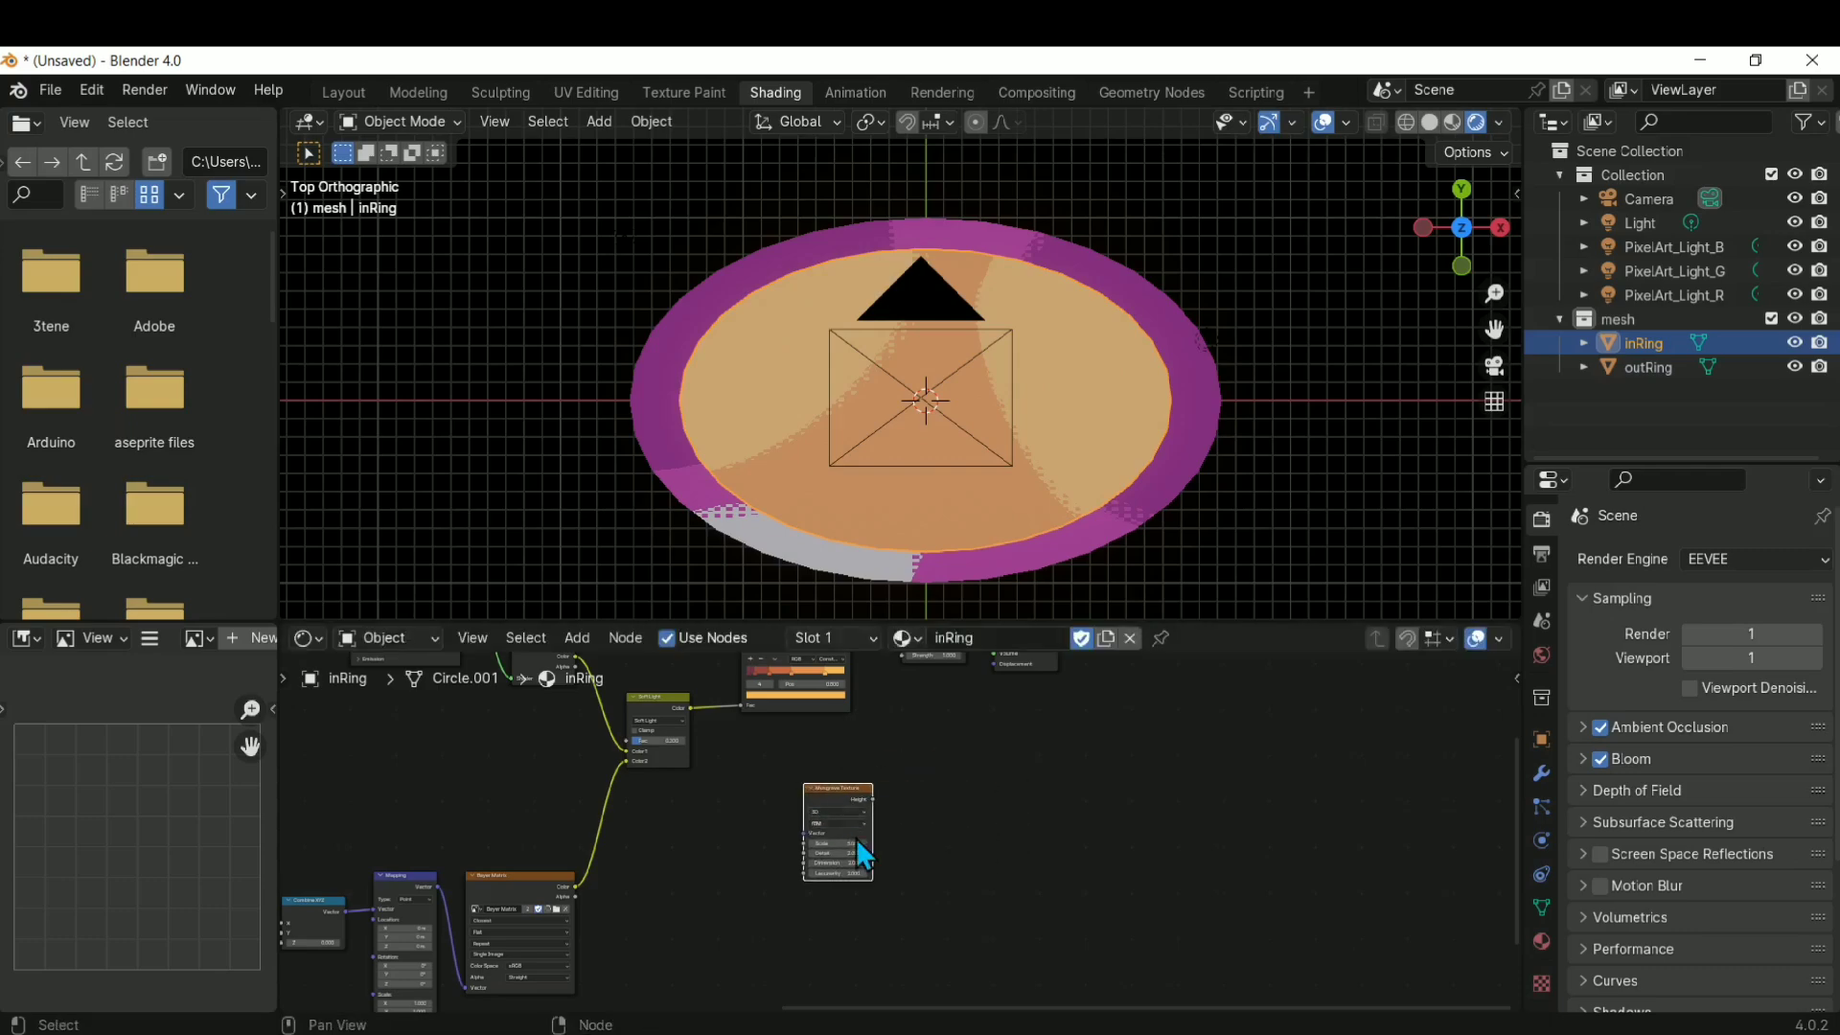
pyautogui.moveTo(780, 952); pyautogui.dragTo(904, 821, button='middle')
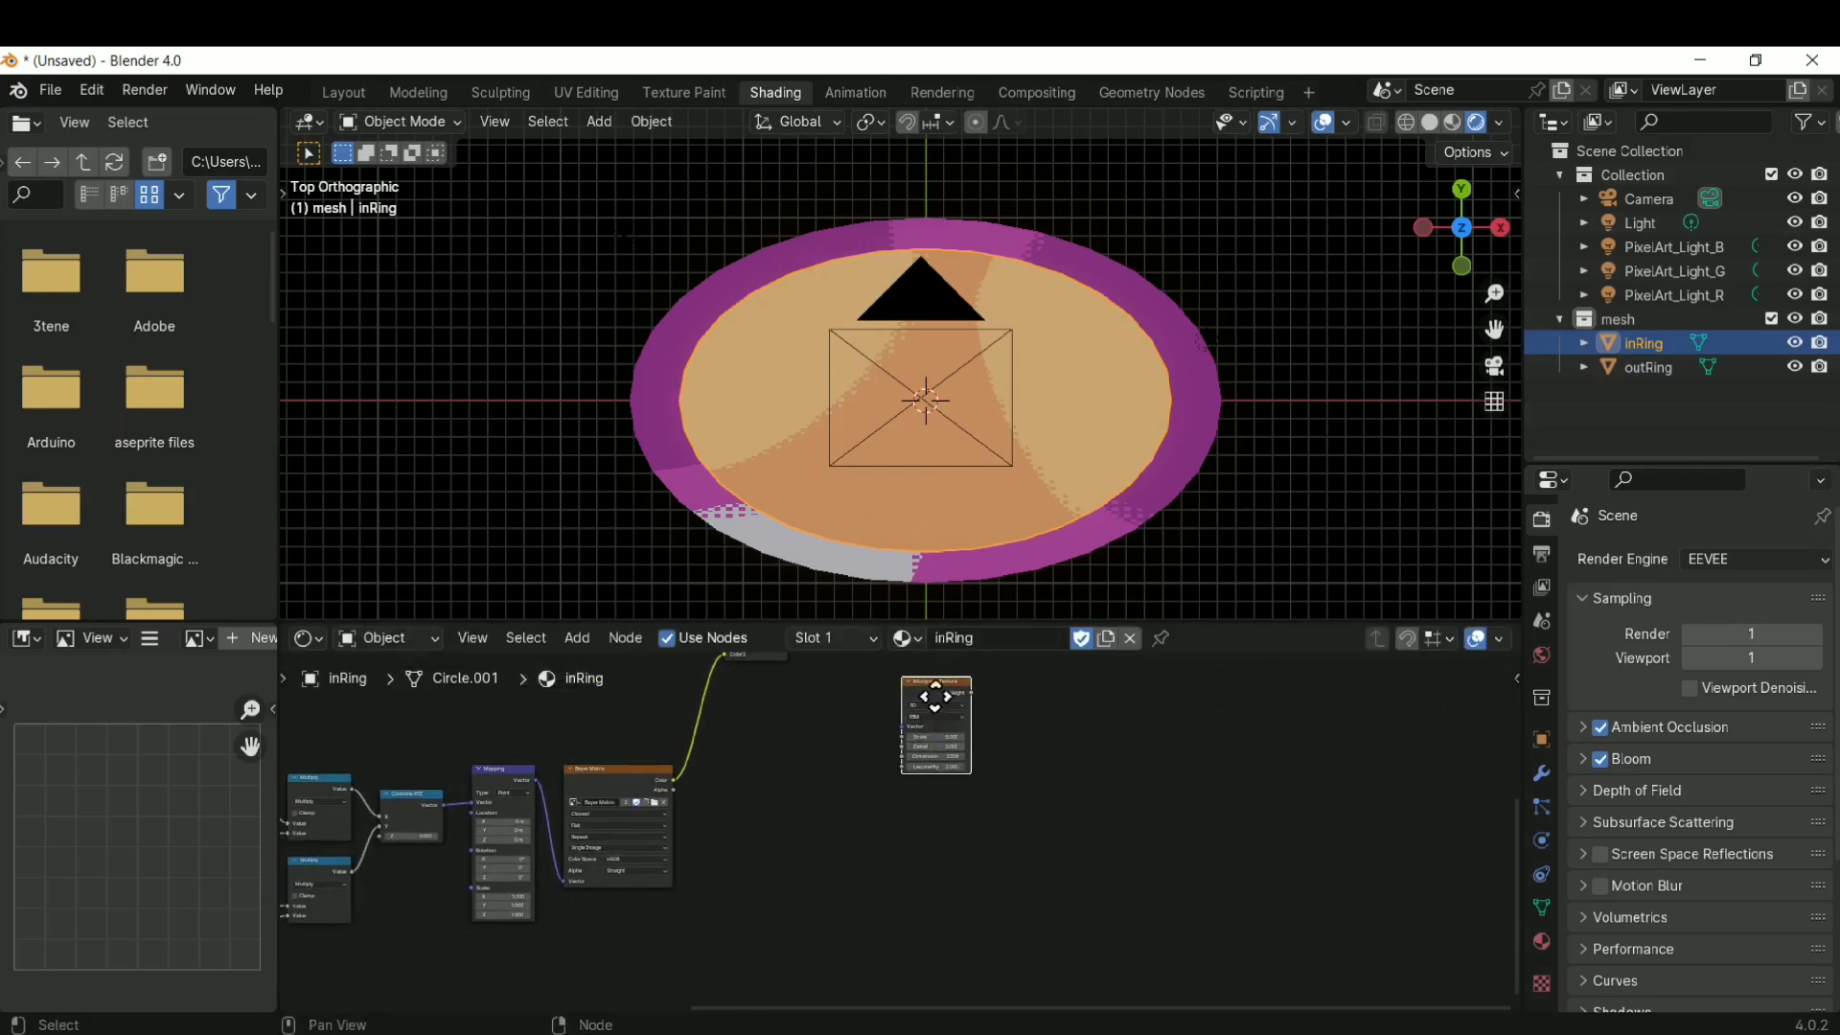
pyautogui.moveTo(933, 700); pyautogui.dragTo(941, 740)
pyautogui.moveTo(1031, 796); pyautogui.dragTo(968, 925, button='middle')
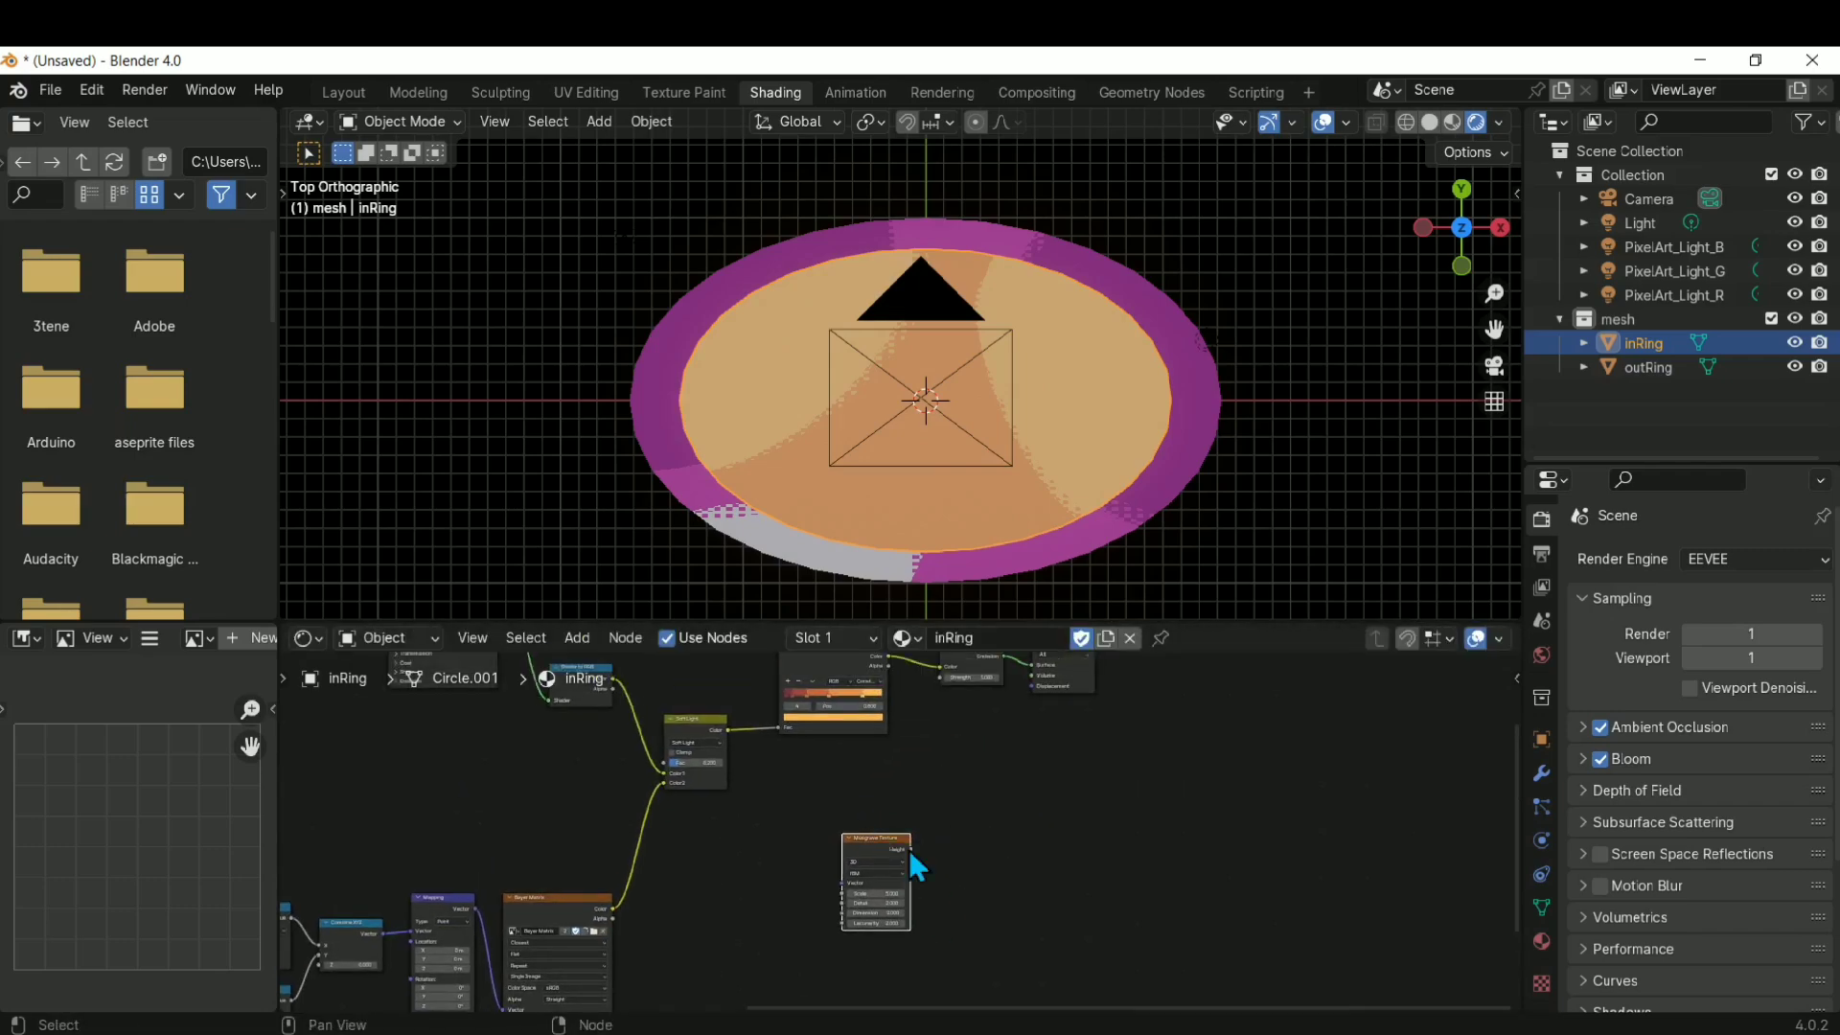
# Add a second Color Ramp node fed by the Musgrave Texture's Height output and place it beside the texture
pyautogui.moveTo(908, 849); pyautogui.dragTo(997, 820)
pyautogui.write('colo')
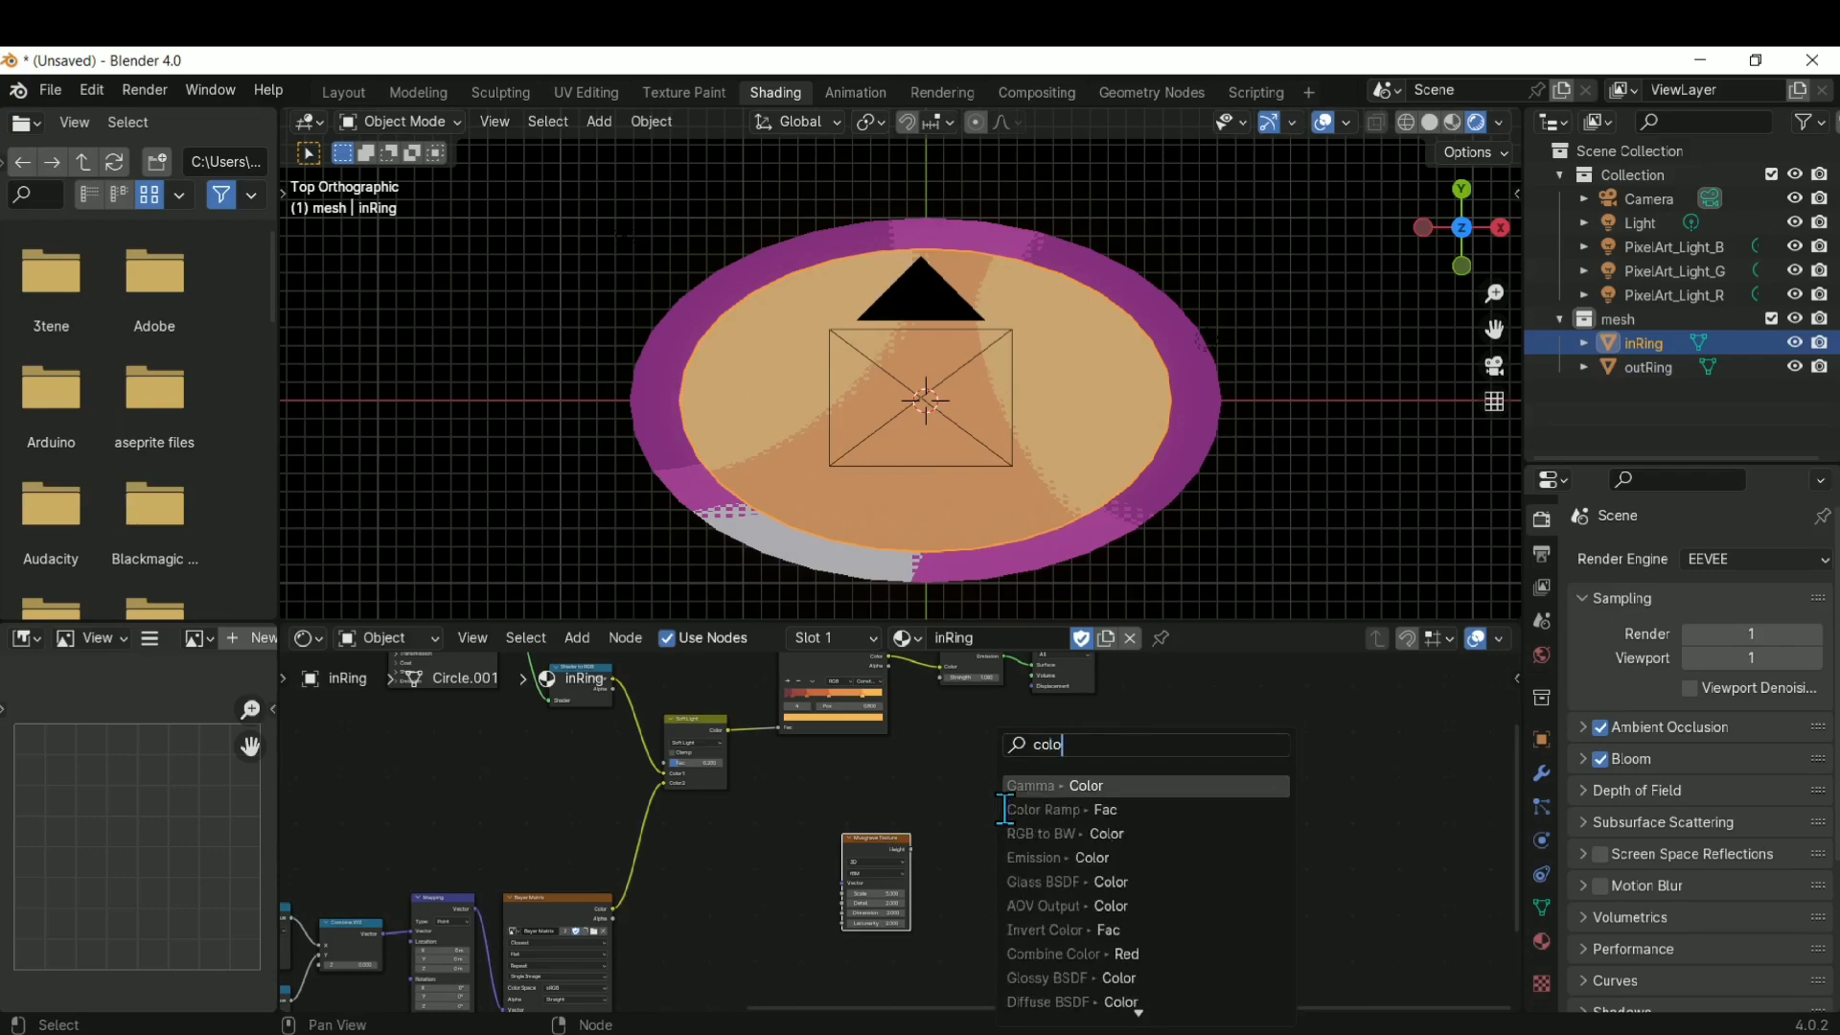
pyautogui.write('r ramp')
pyautogui.press('Return')
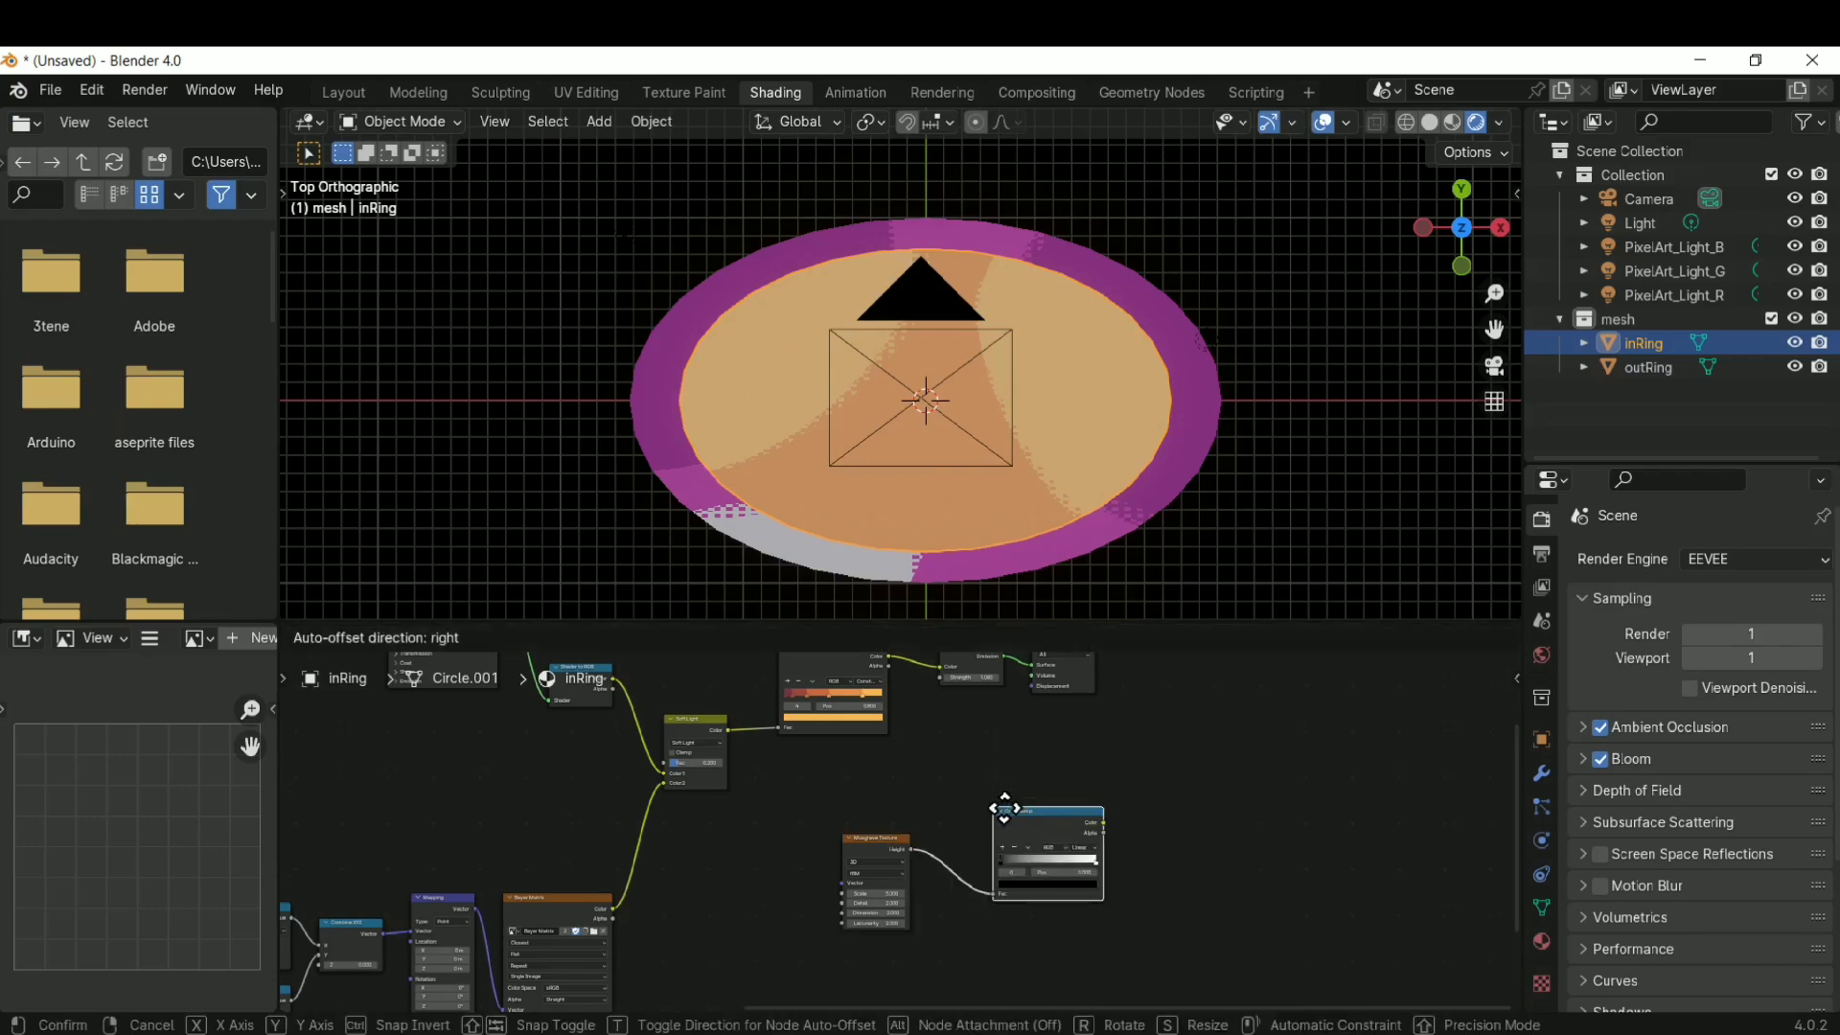
pyautogui.click(952, 783)
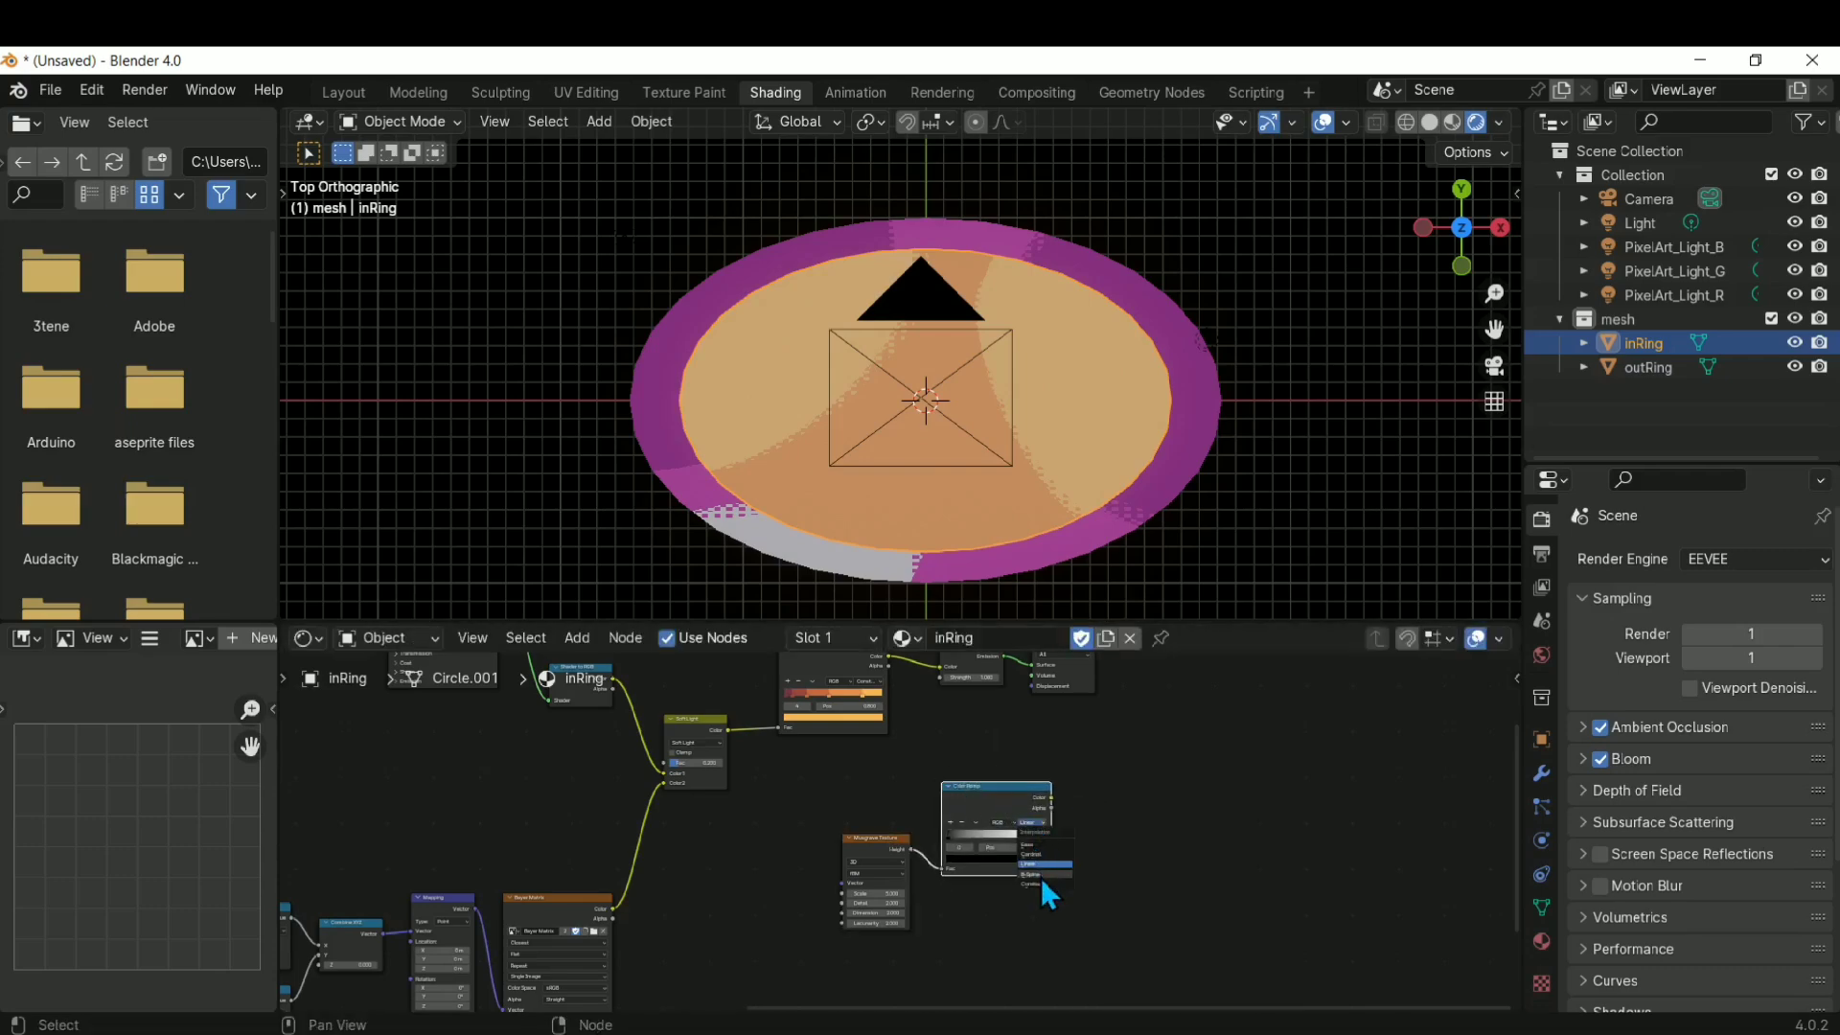
# Set the new Color Ramp's interpolation to Constant and move its white stop to about 0.269
pyautogui.scroll(3, 1073, 781)
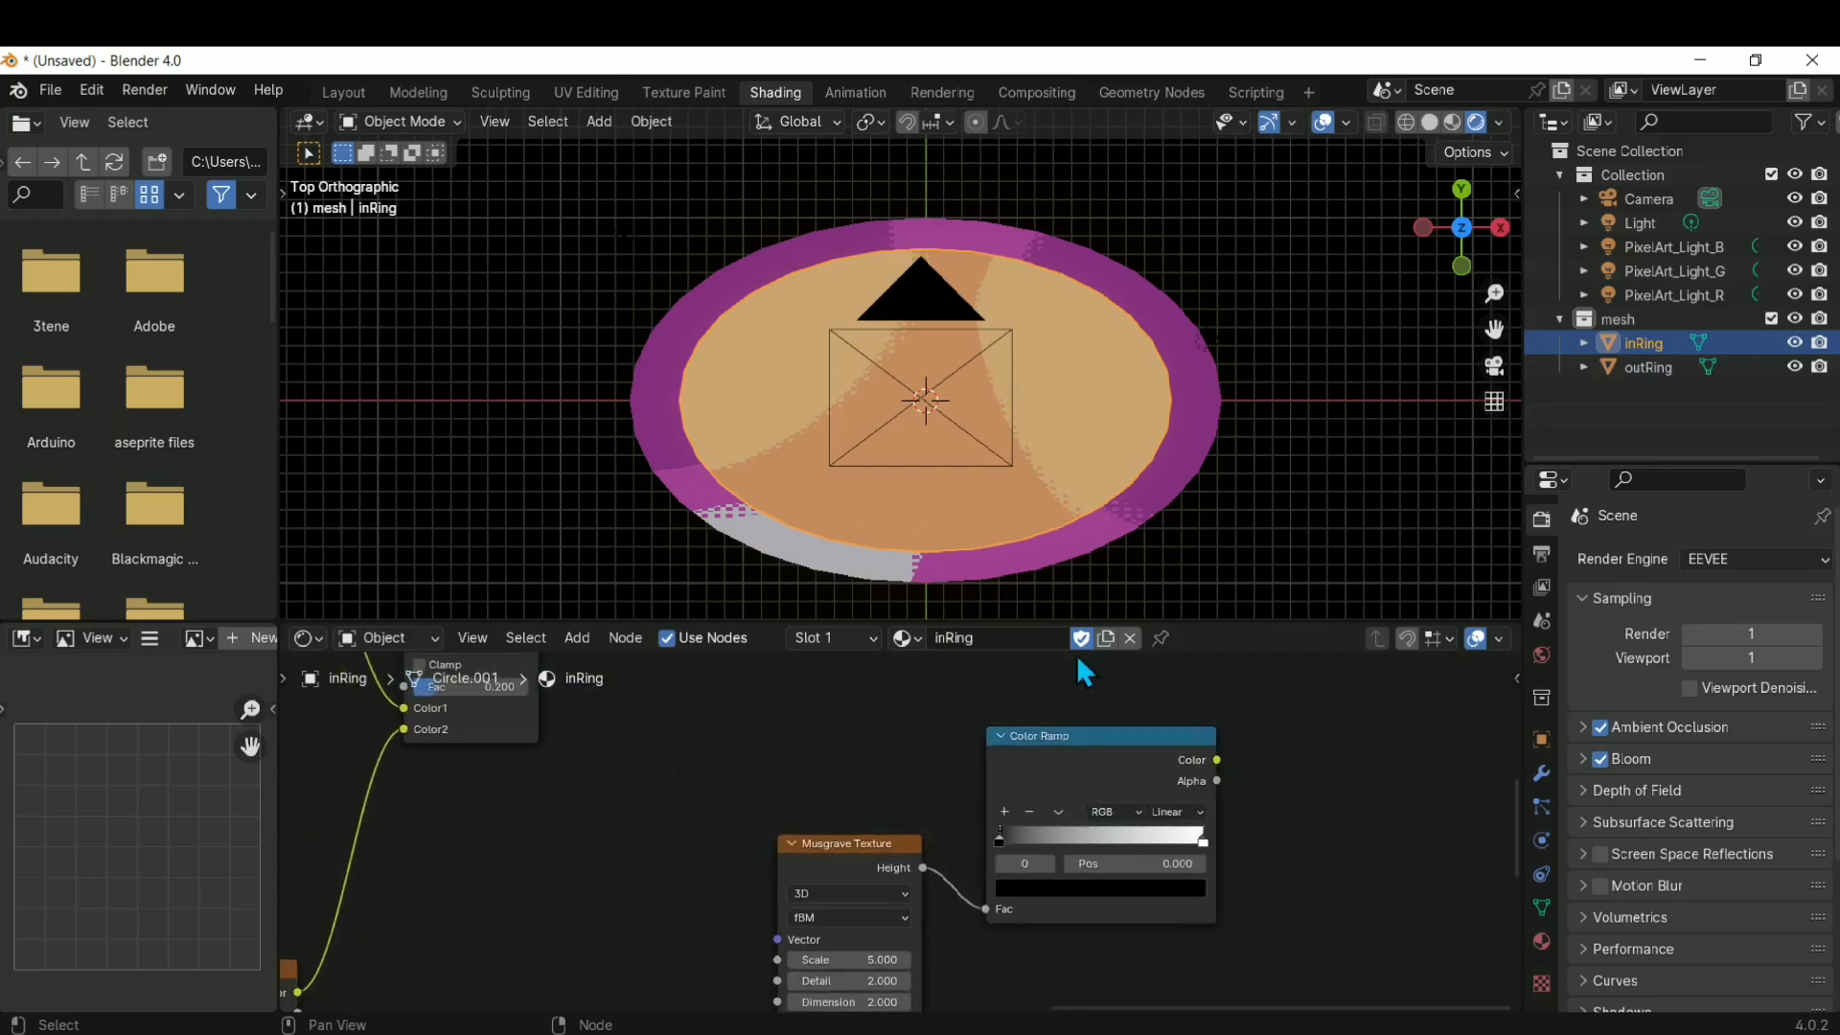
pyautogui.moveTo(1010, 619); pyautogui.dragTo(1027, 423)
pyautogui.click(1177, 715)
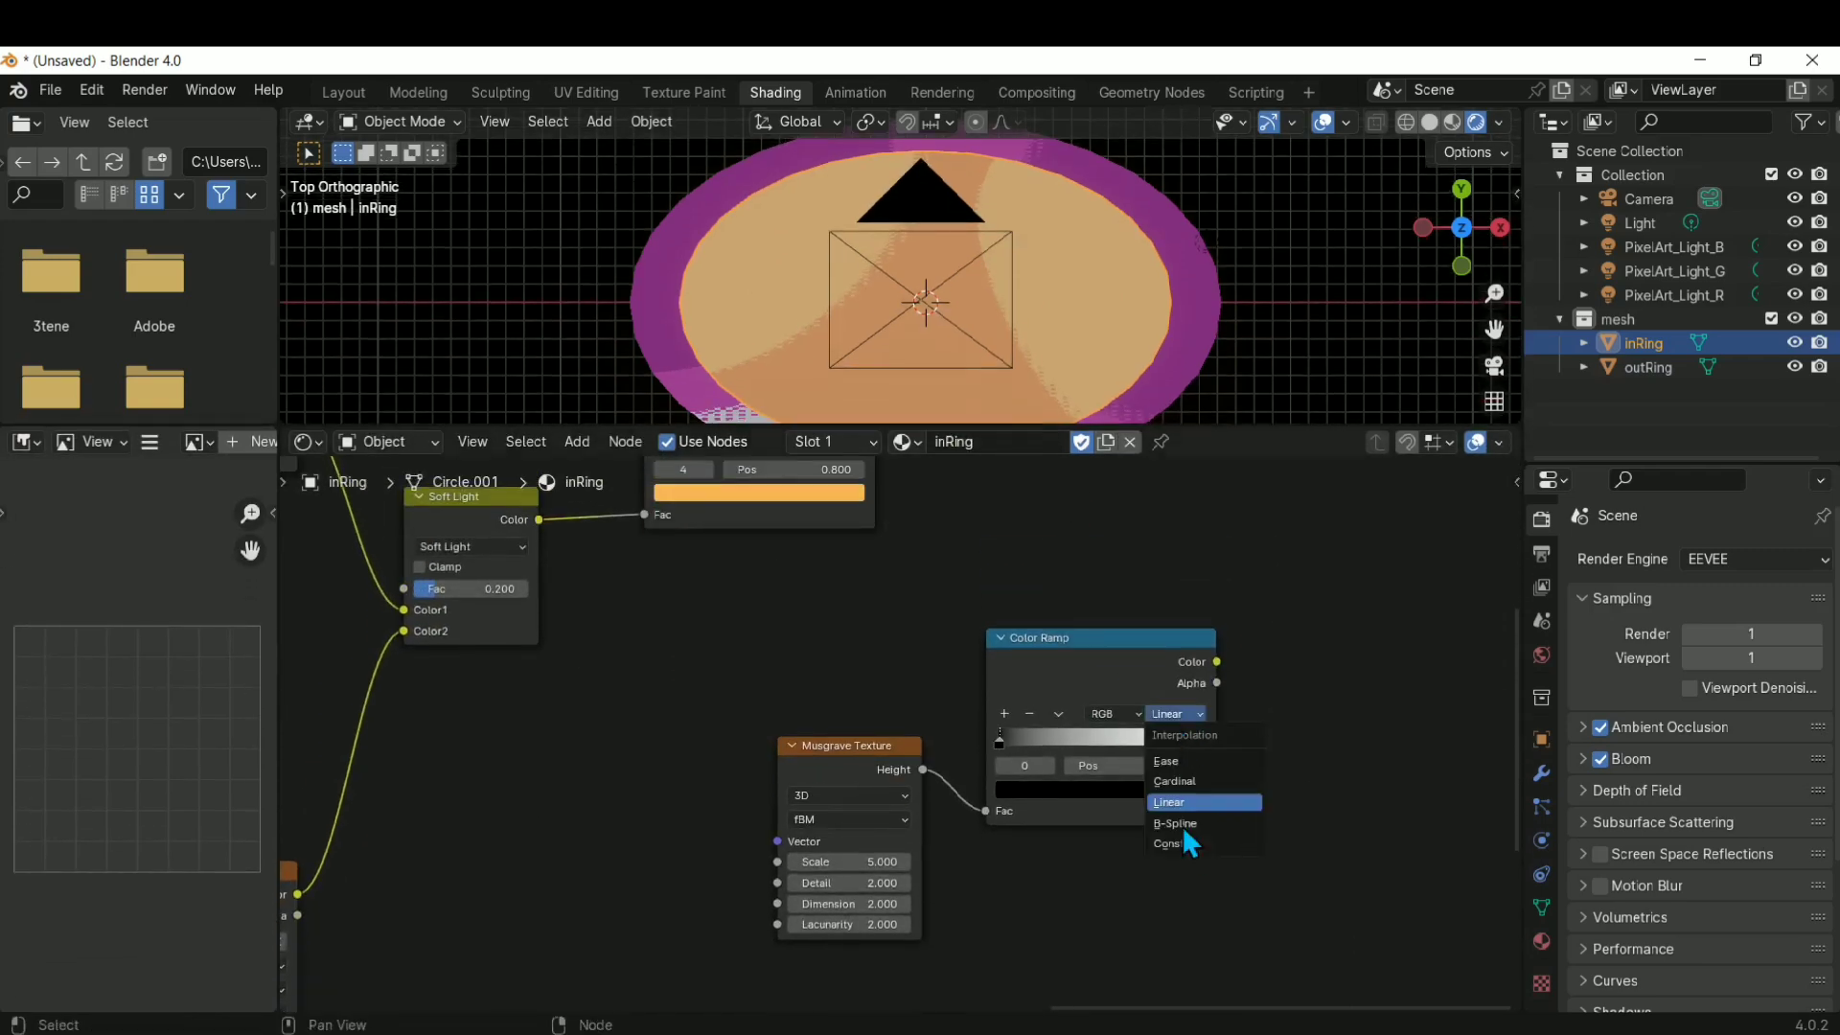
pyautogui.click(1183, 843)
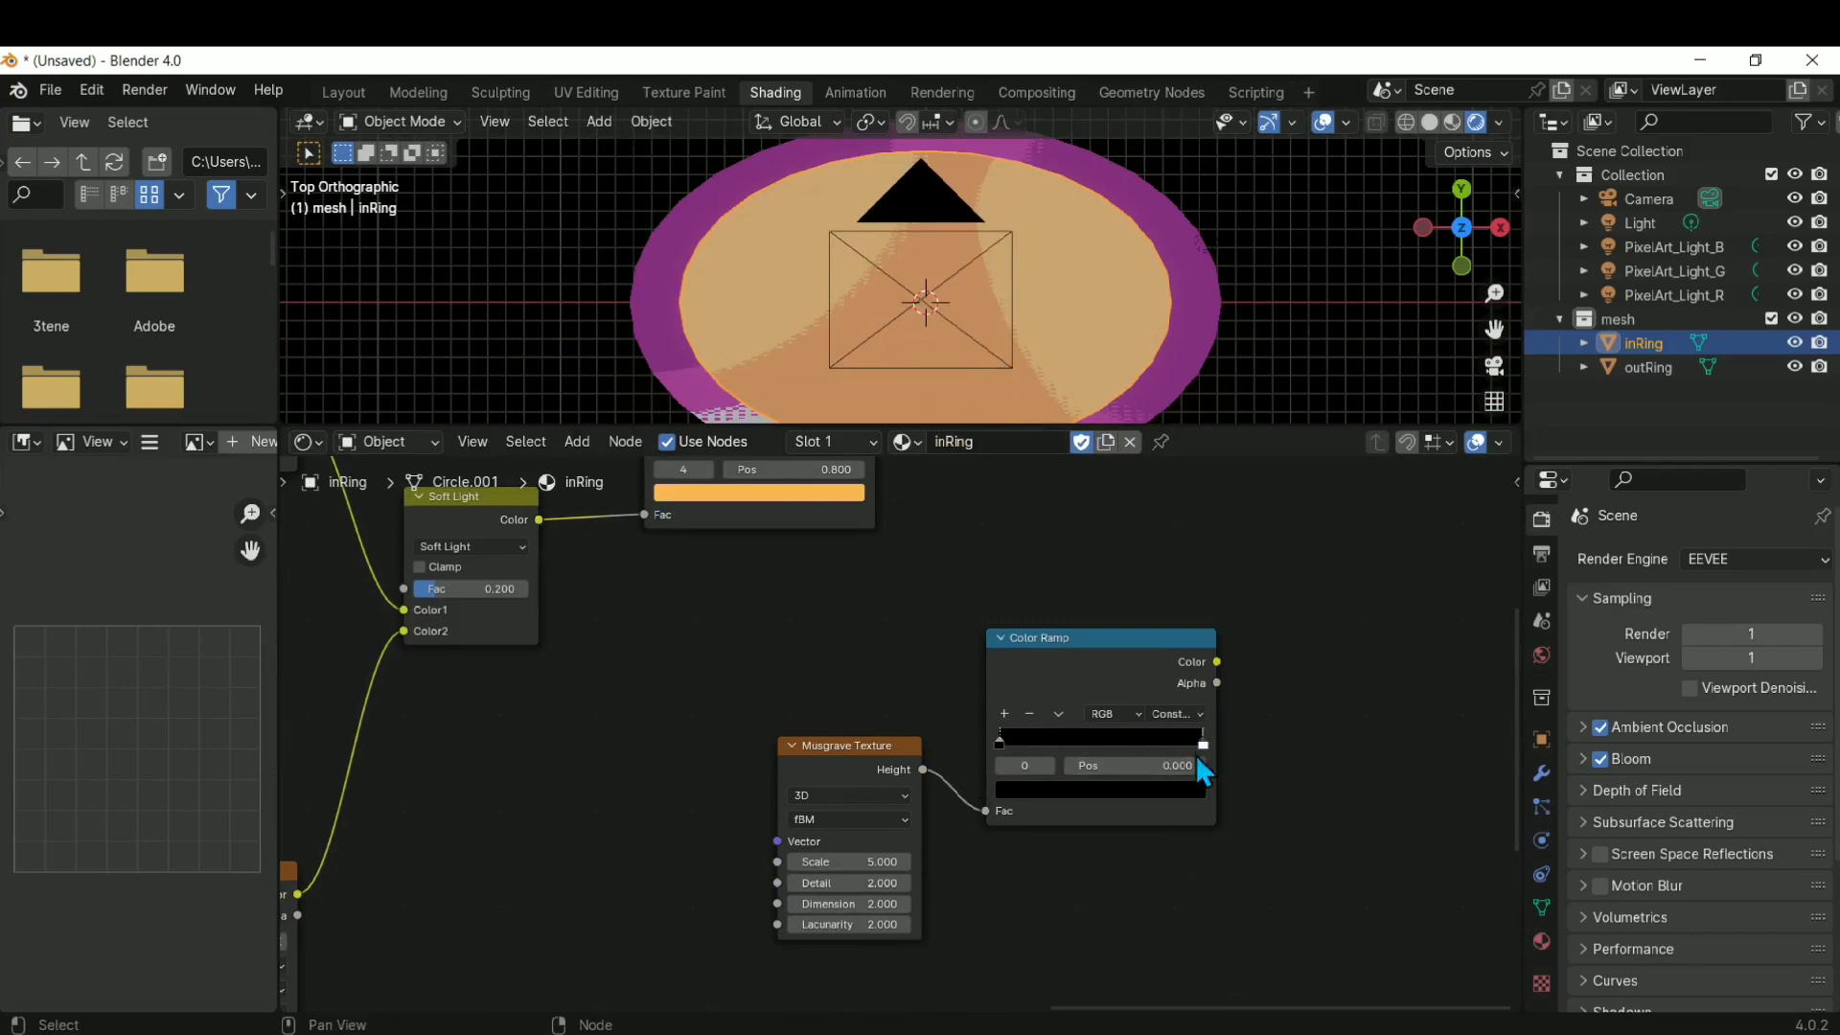
pyautogui.moveTo(1200, 744); pyautogui.dragTo(1044, 761)
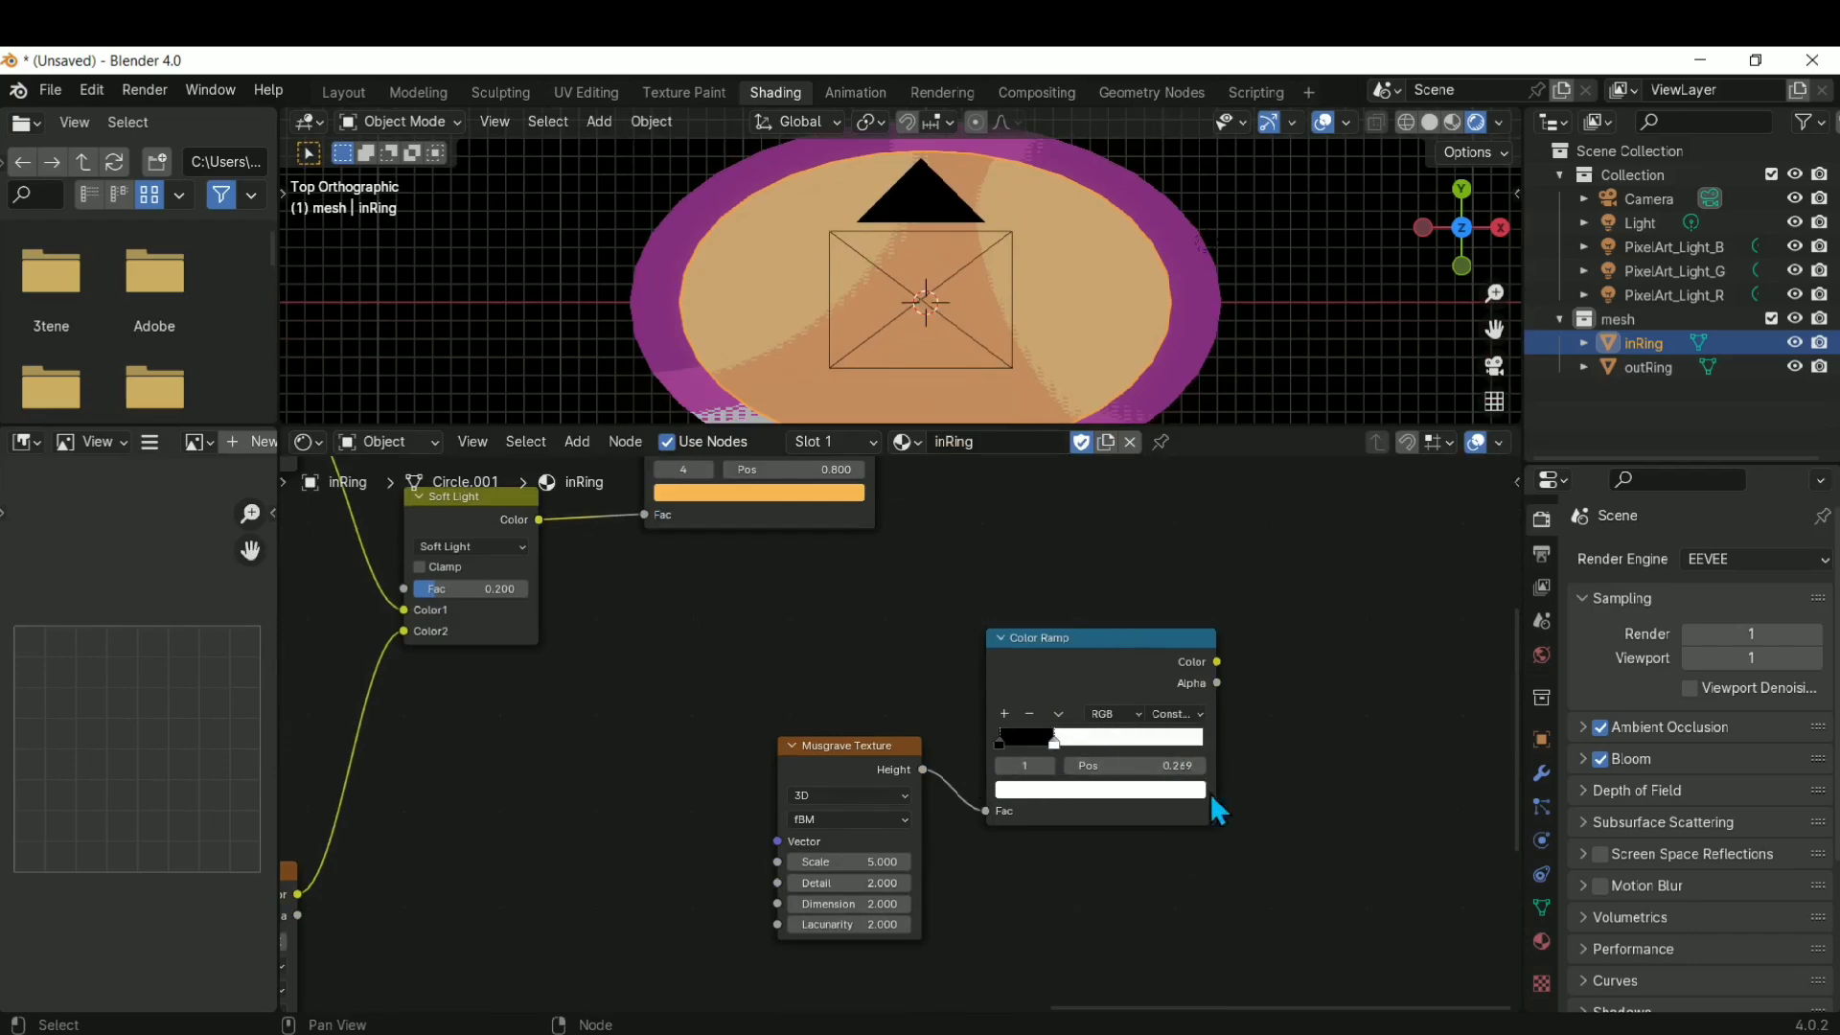
# Preview the new Color Ramp's output on the inner face and shift the Musgrave Texture and Color Ramp nodes towards the existing nodes
pyautogui.moveTo(782, 861); pyautogui.dragTo(487, 970, button='middle')
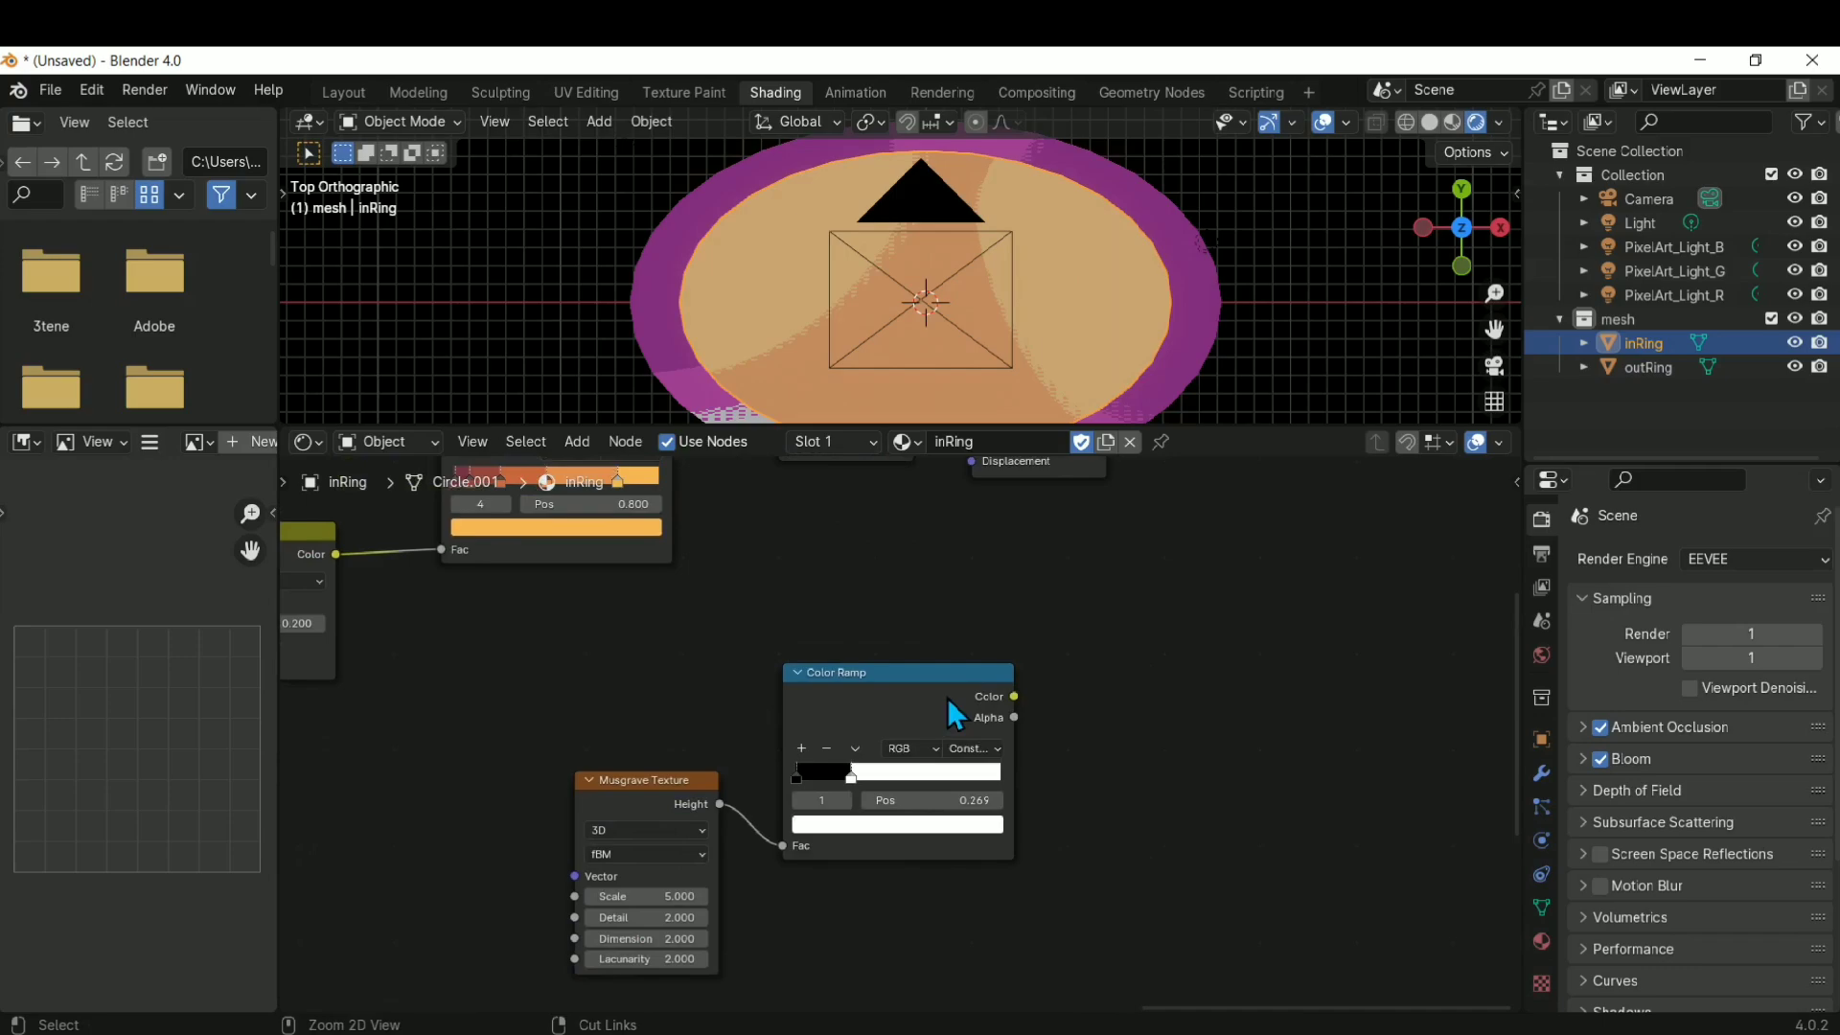
pyautogui.keyDown('ctrl'); pyautogui.keyDown('shift'); pyautogui.click(918, 698); pyautogui.keyUp('shift'); pyautogui.keyUp('ctrl')
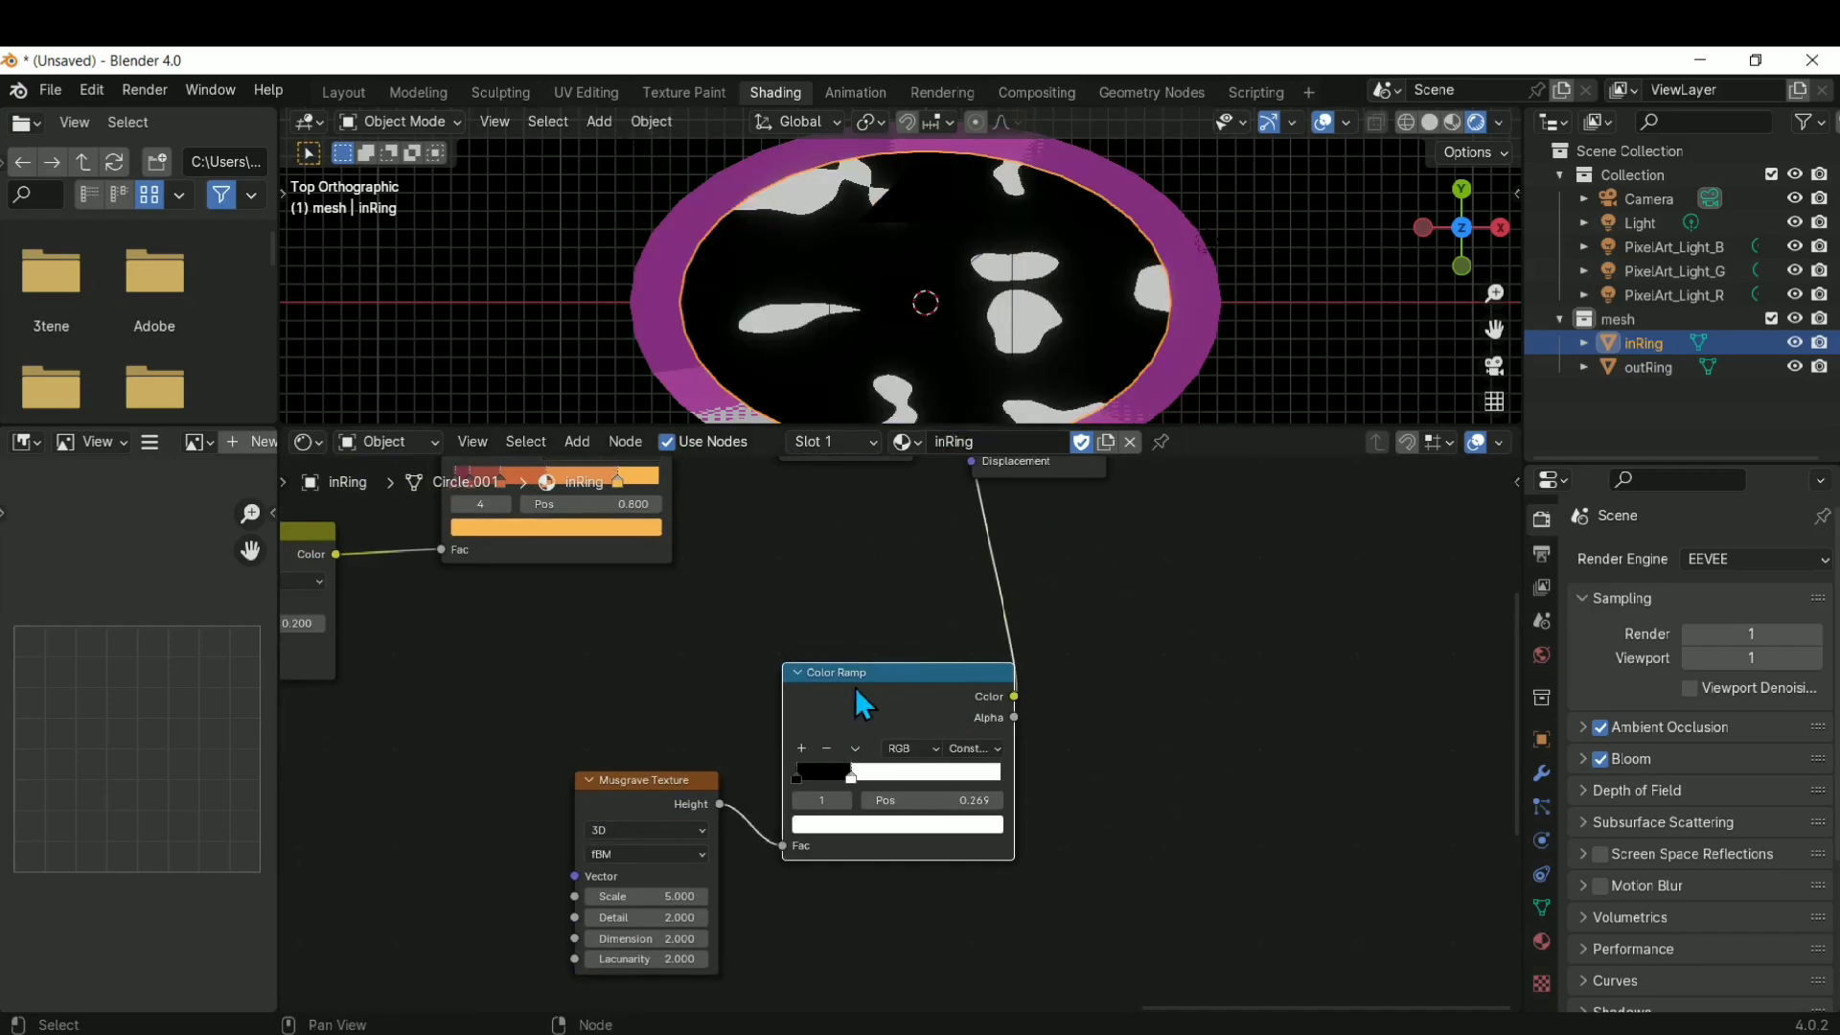
pyautogui.moveTo(652, 786); pyautogui.dragTo(553, 735)
pyautogui.moveTo(897, 669); pyautogui.dragTo(822, 629)
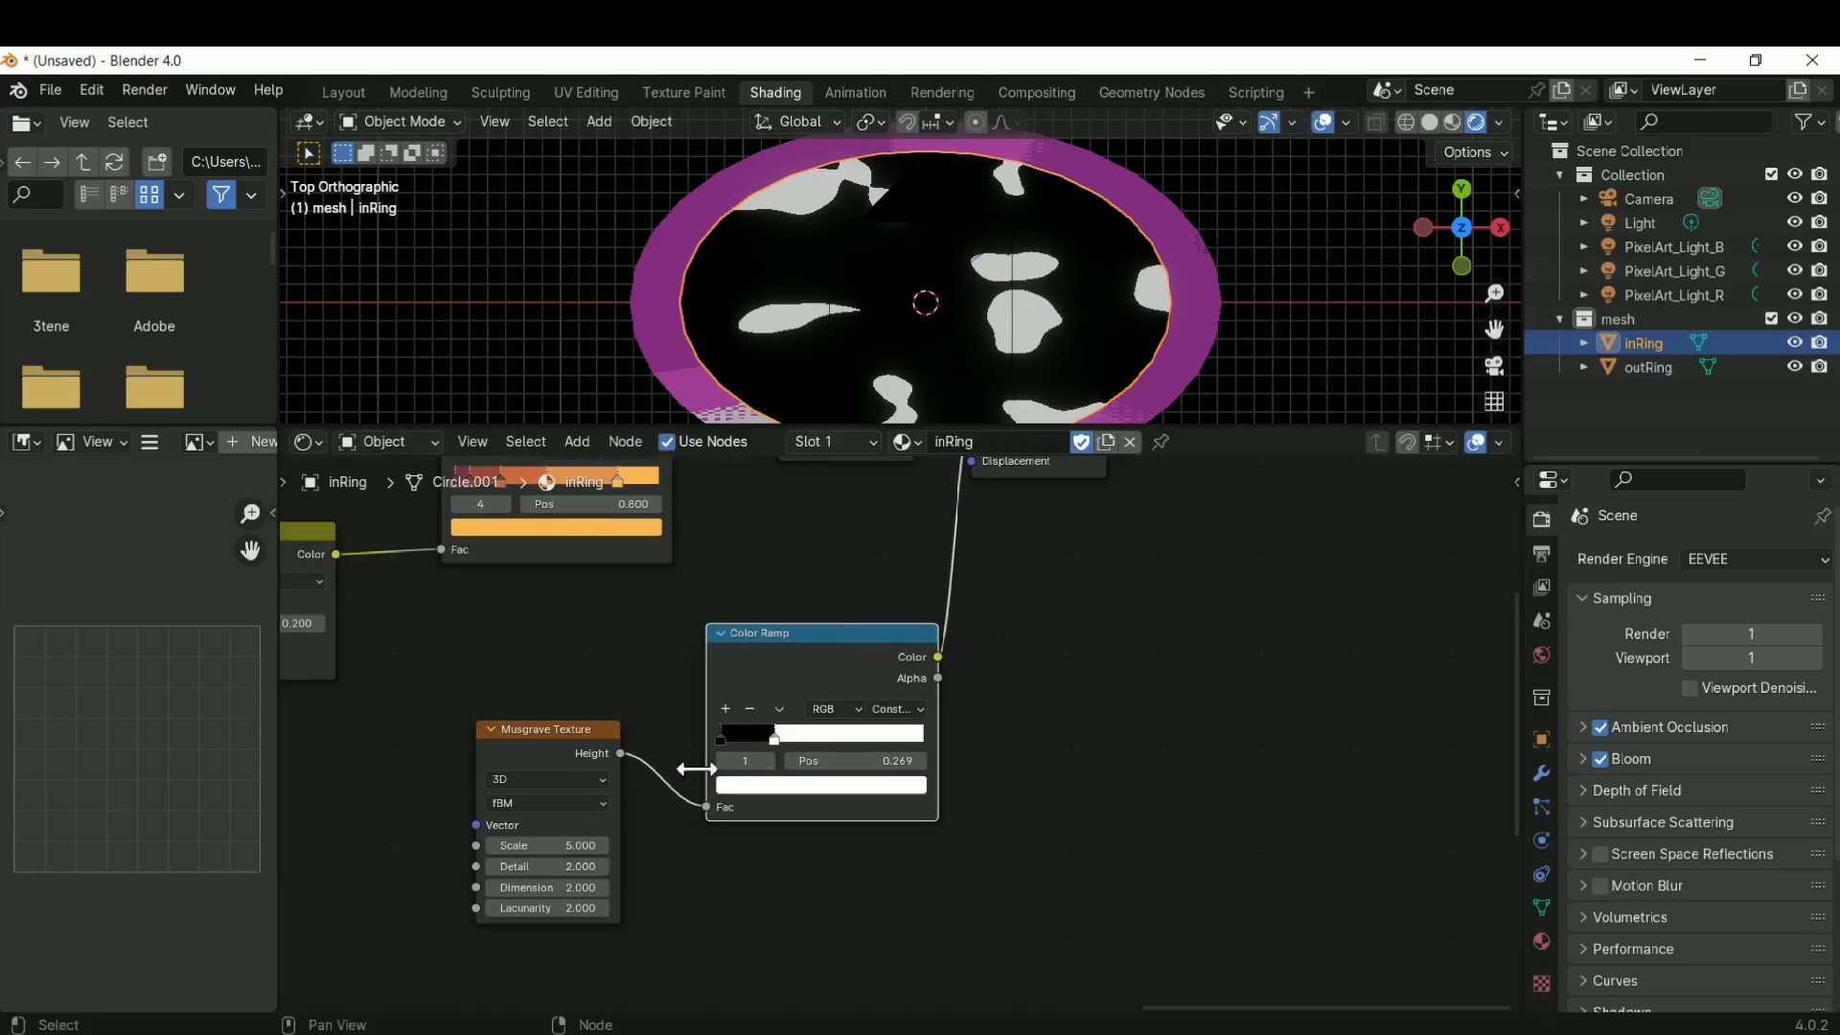
pyautogui.moveTo(612, 815); pyautogui.dragTo(853, 709, button='middle')
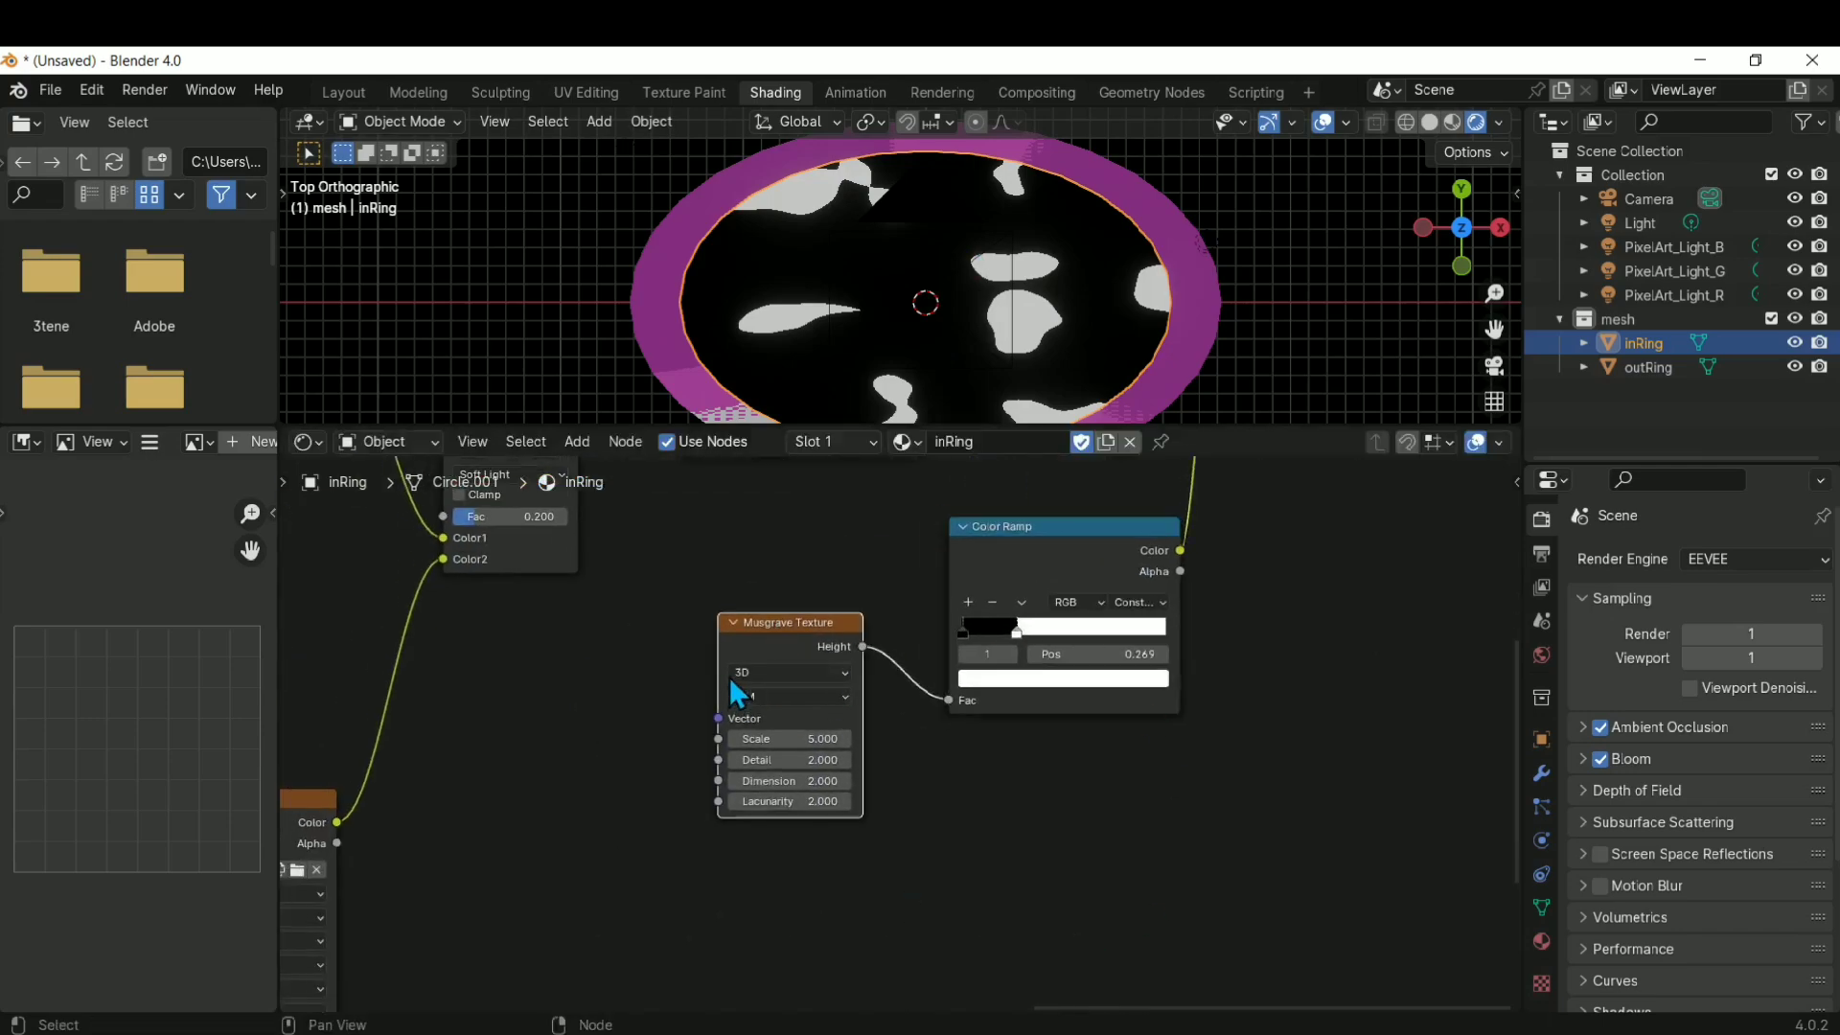
# Check in the add-on preferences whether Node Wrangler is enabled, searching for "node"
pyautogui.click(106, 87)
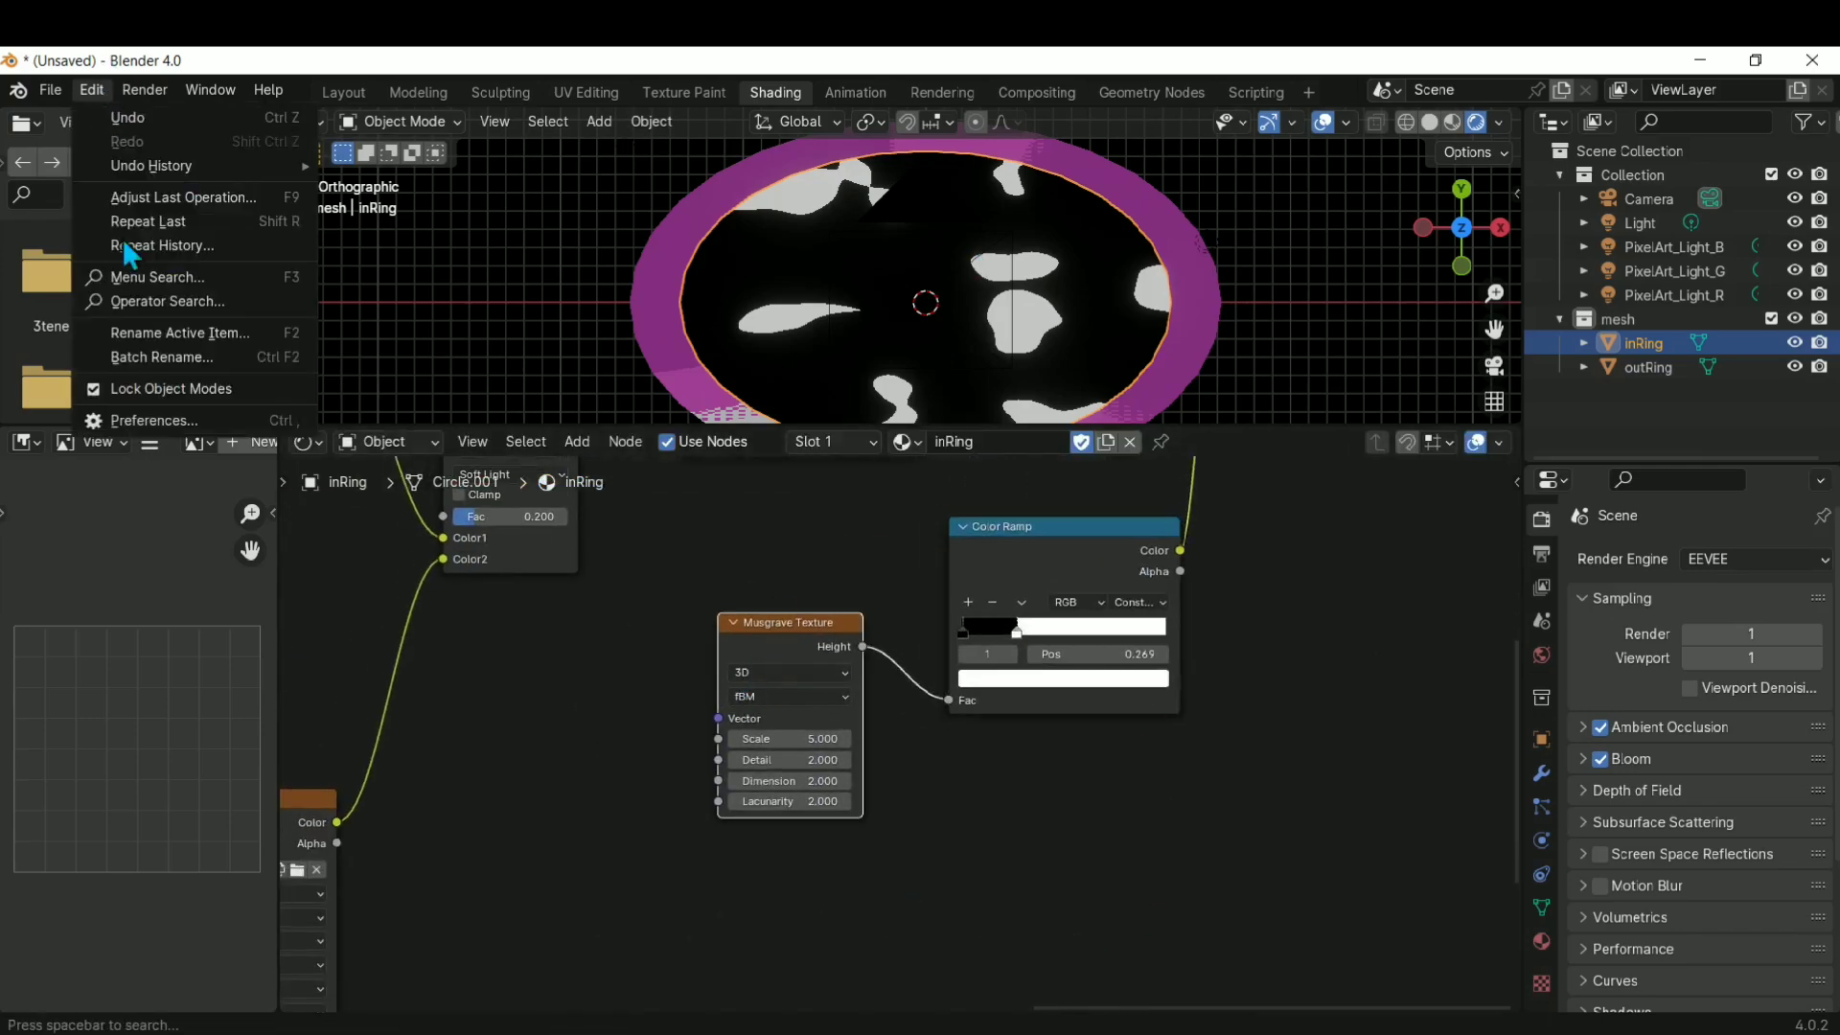
pyautogui.click(176, 417)
pyautogui.click(671, 156)
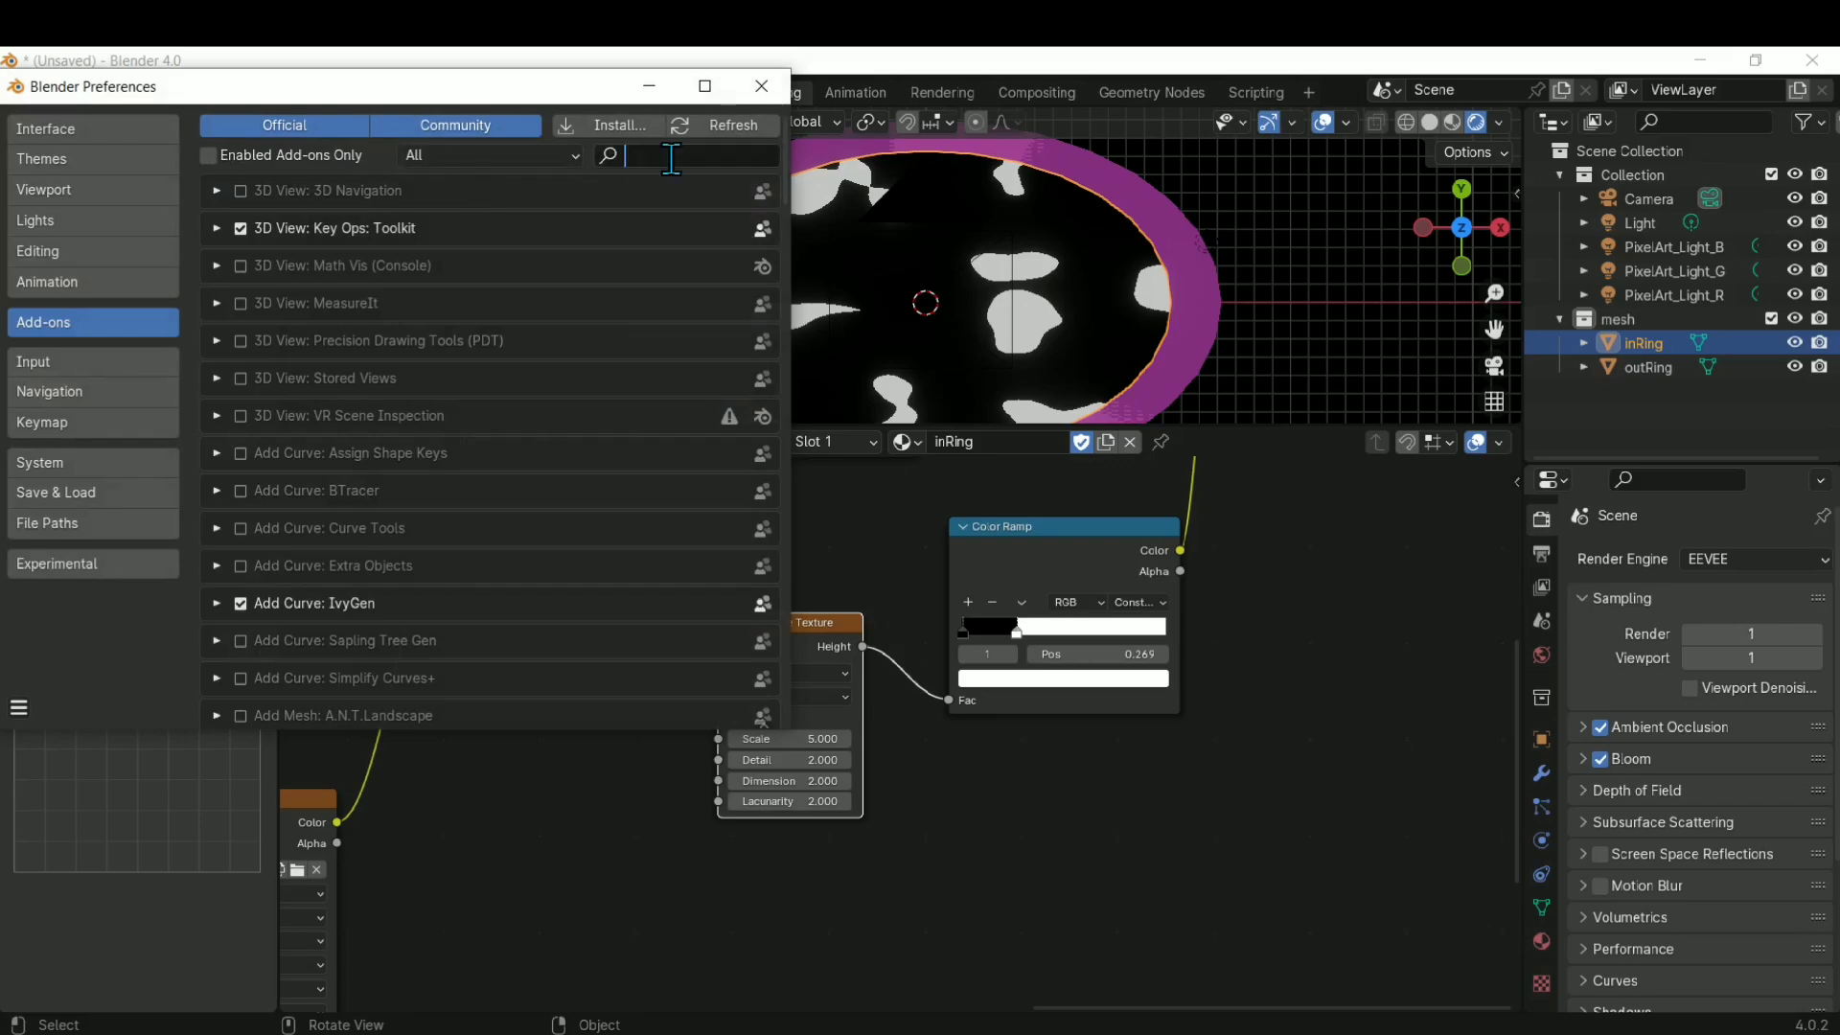
pyautogui.write('node')
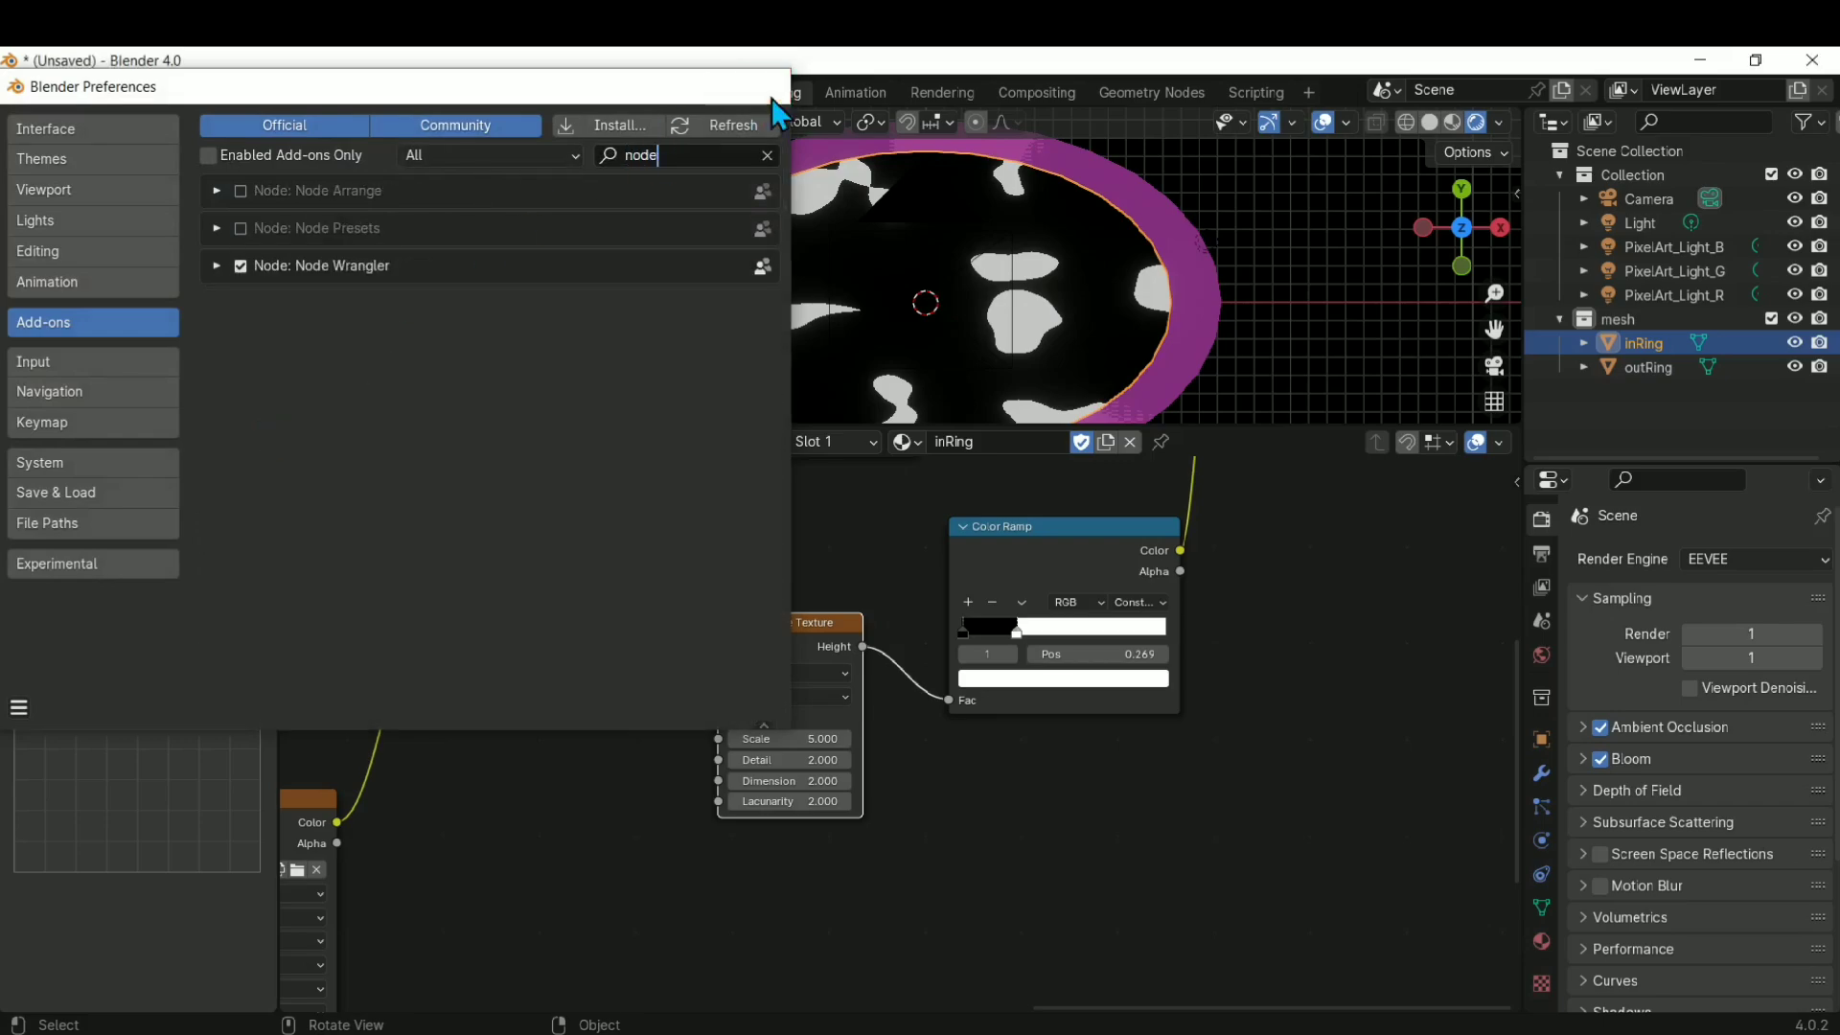
pyautogui.click(796, 105)
# Add Texture Coordinate and Mapping nodes feeding the Musgrave Texture's Vector input and move both below their original place
pyautogui.moveTo(658, 780); pyautogui.dragTo(864, 791, button='middle')
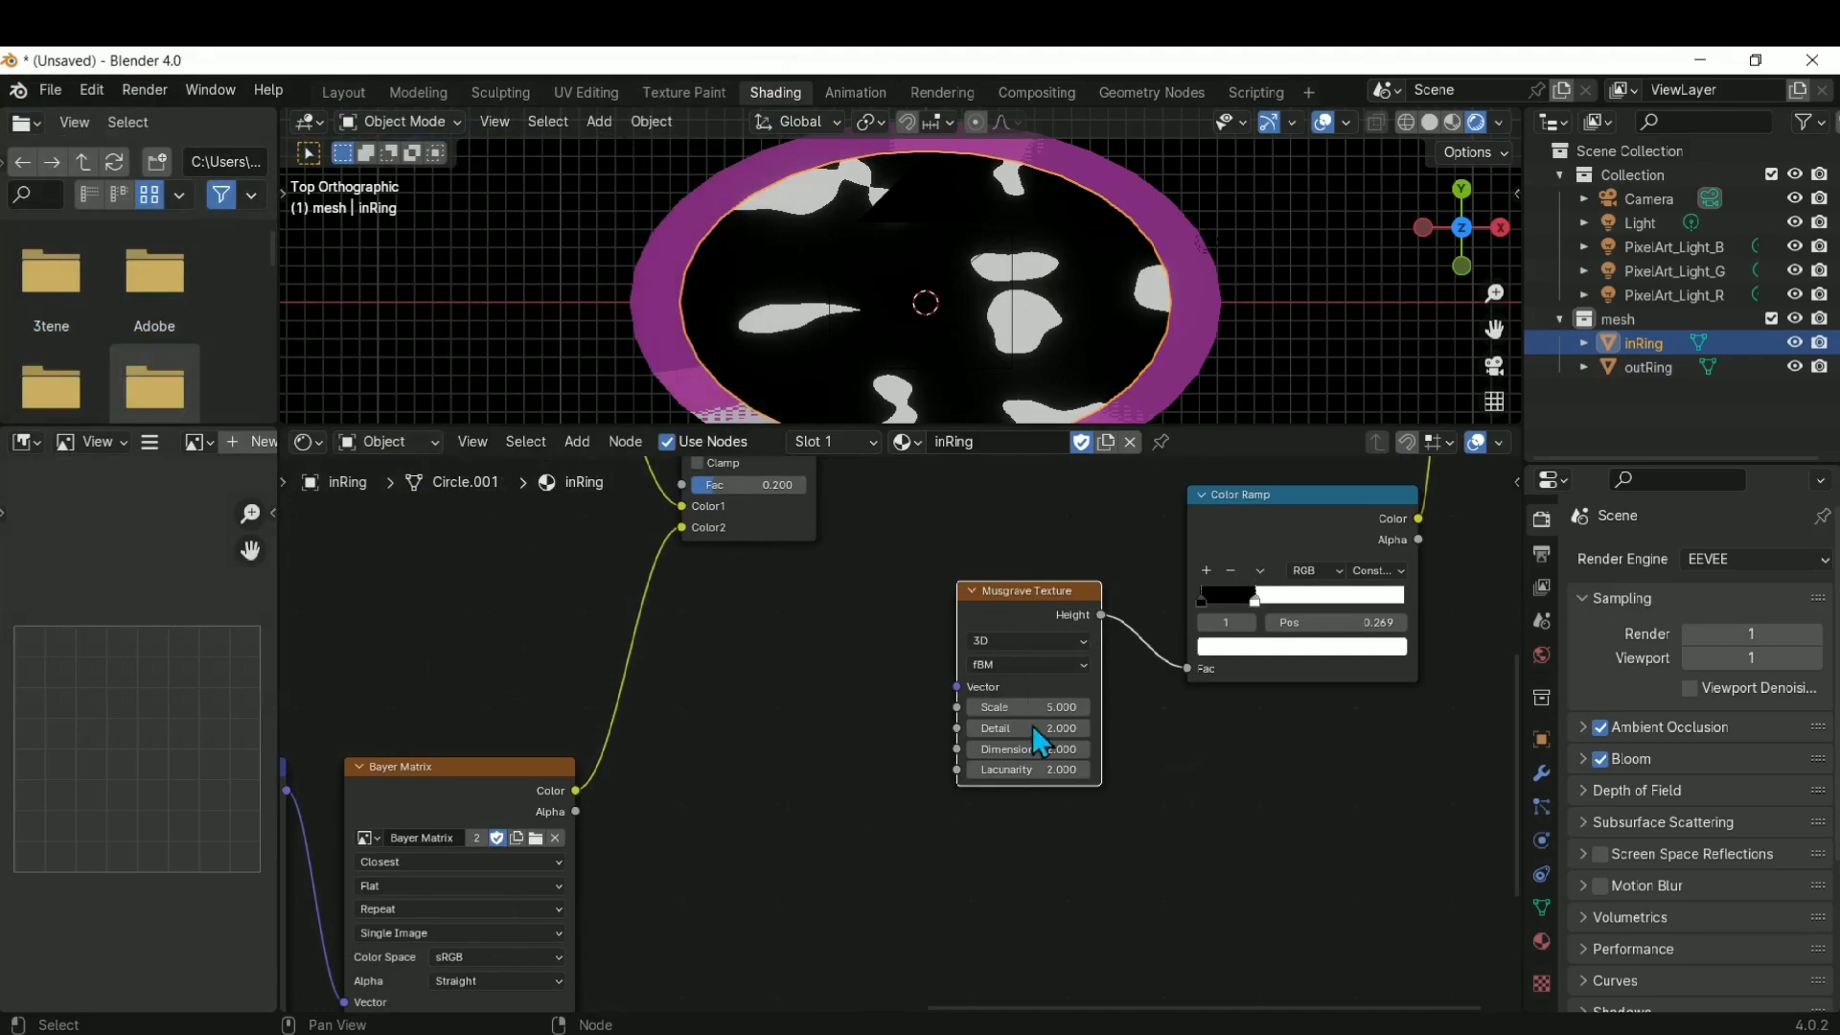
pyautogui.hotkey('ctrl', 't')
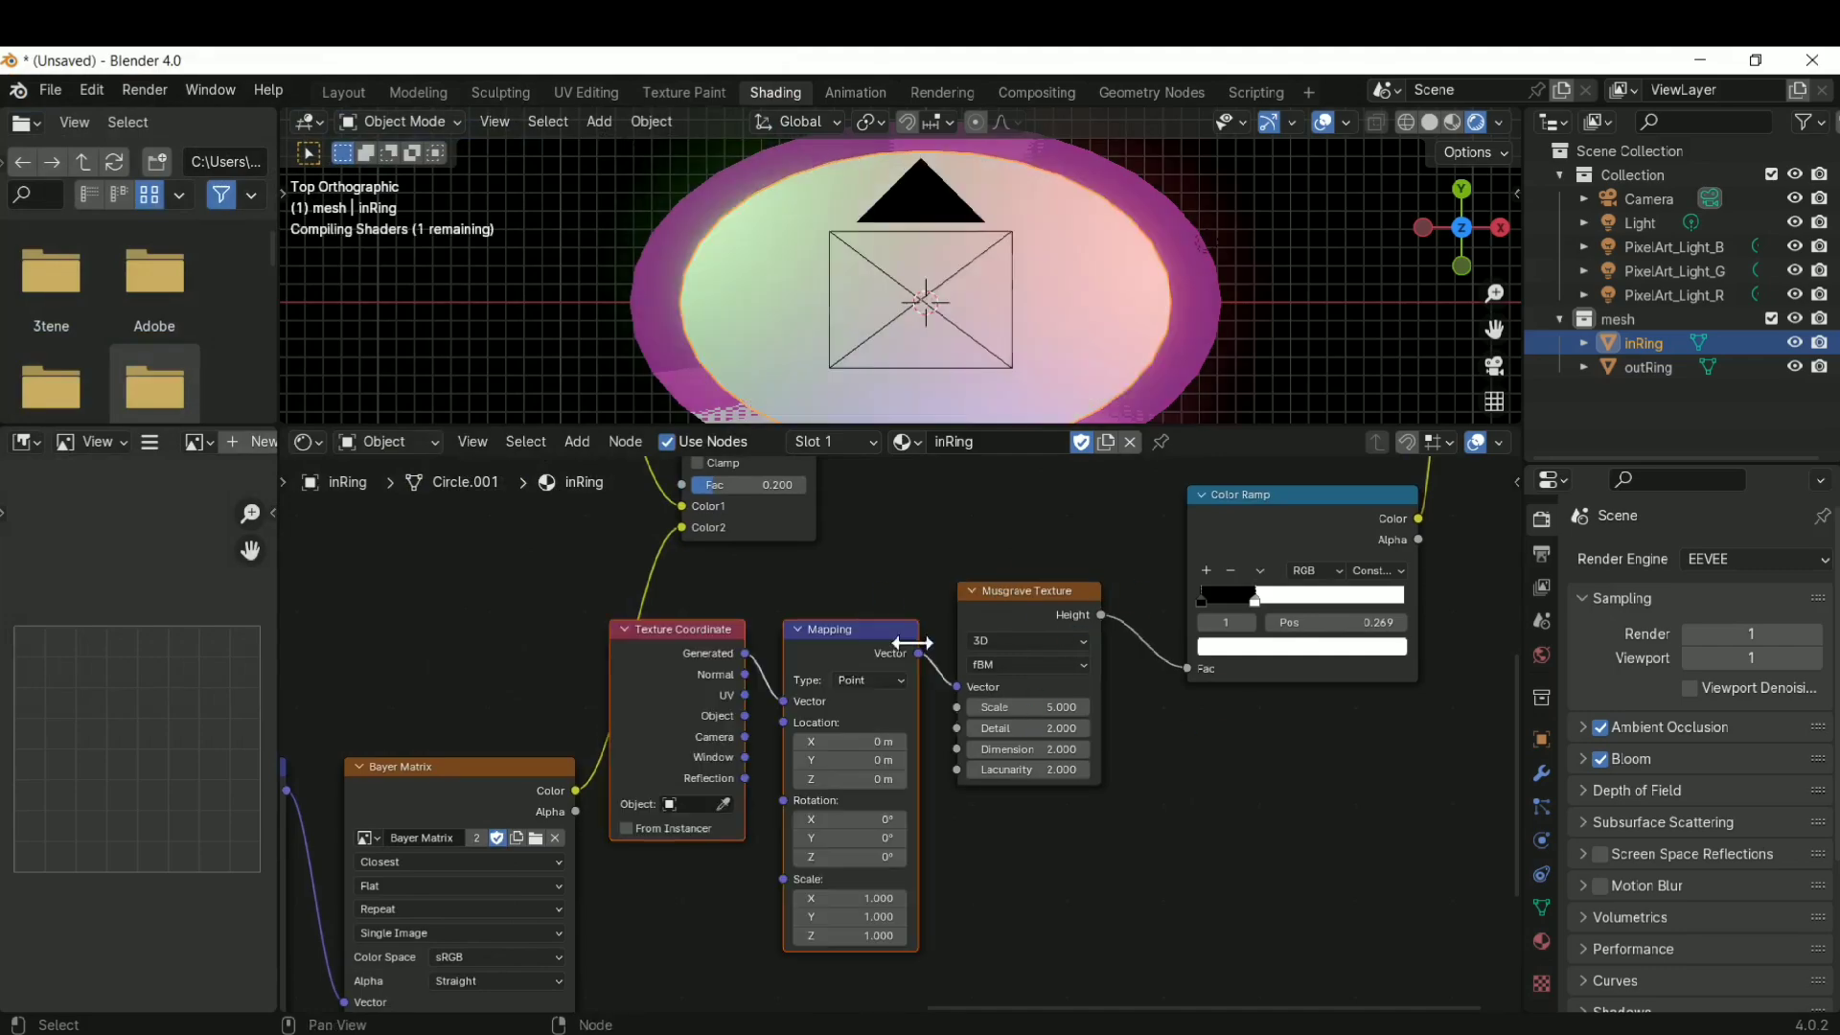
pyautogui.moveTo(697, 585); pyautogui.dragTo(826, 836)
pyautogui.press('g')
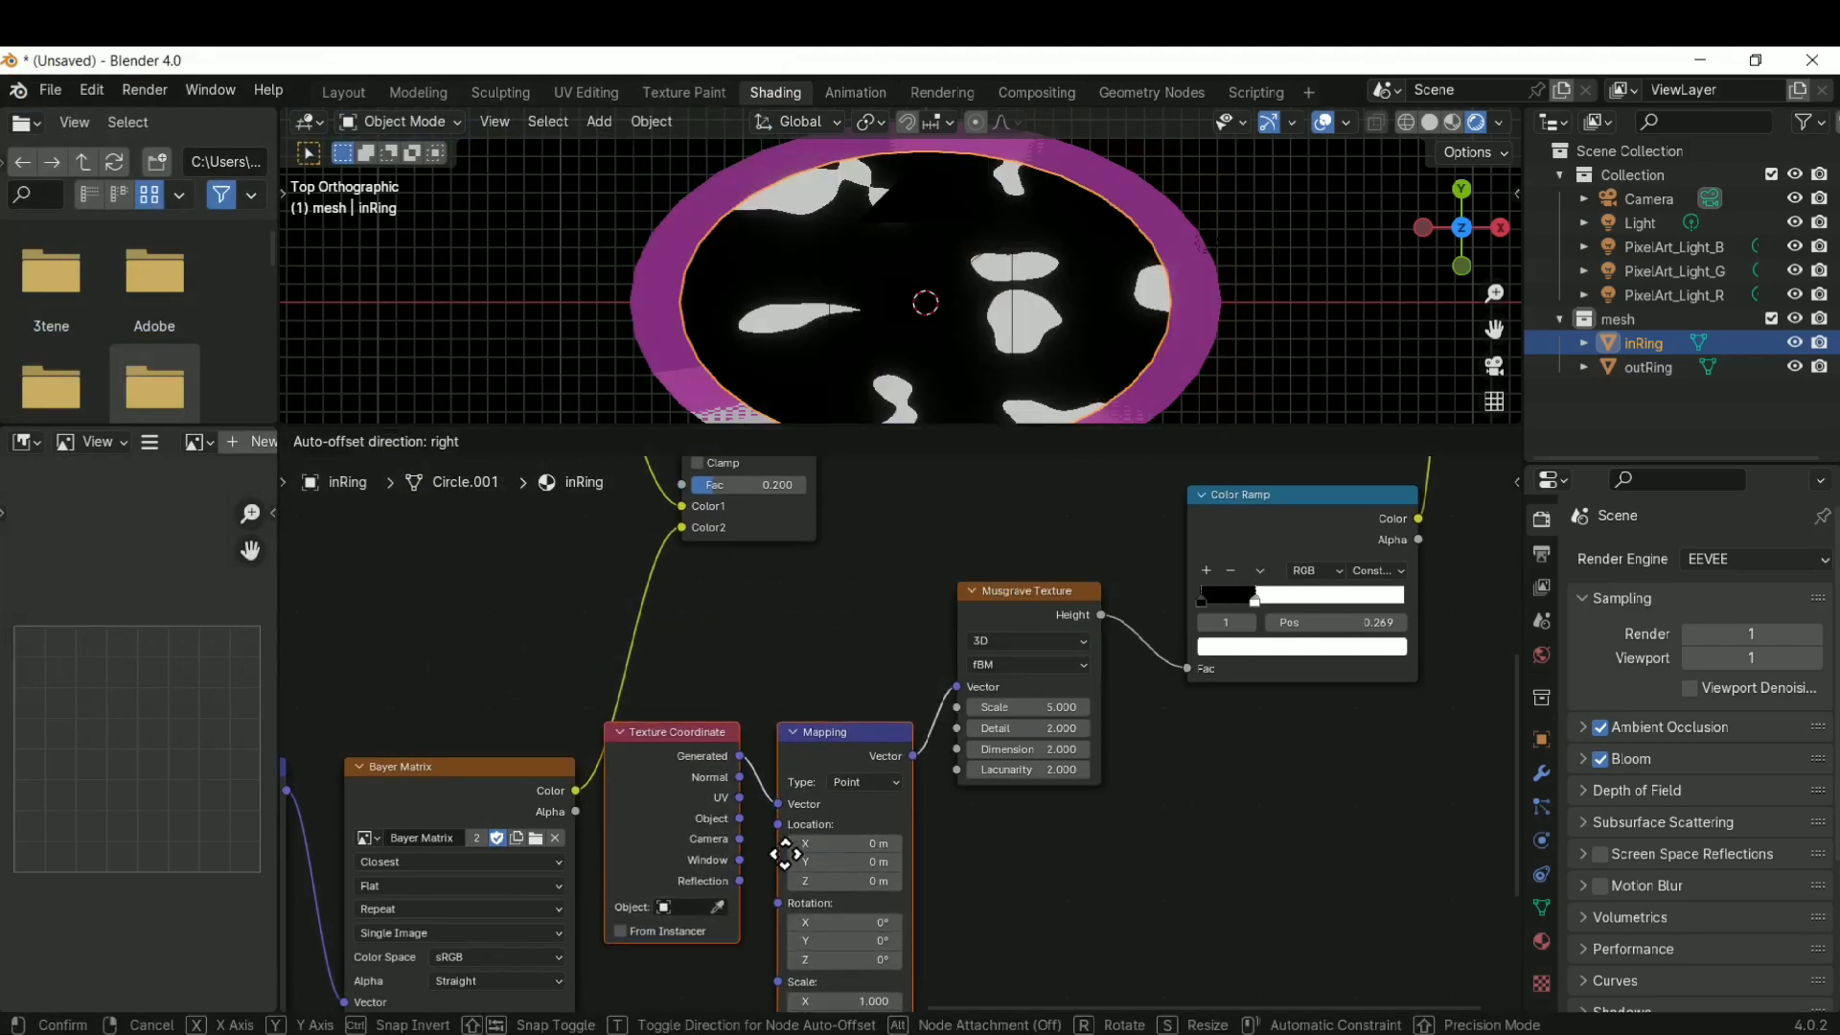
pyautogui.click(809, 881)
# Move the Musgrave Texture closer to its Color Ramp and the Mapping node up between the texture and Texture Coordinate node
pyautogui.moveTo(1149, 849); pyautogui.dragTo(970, 764, button='middle')
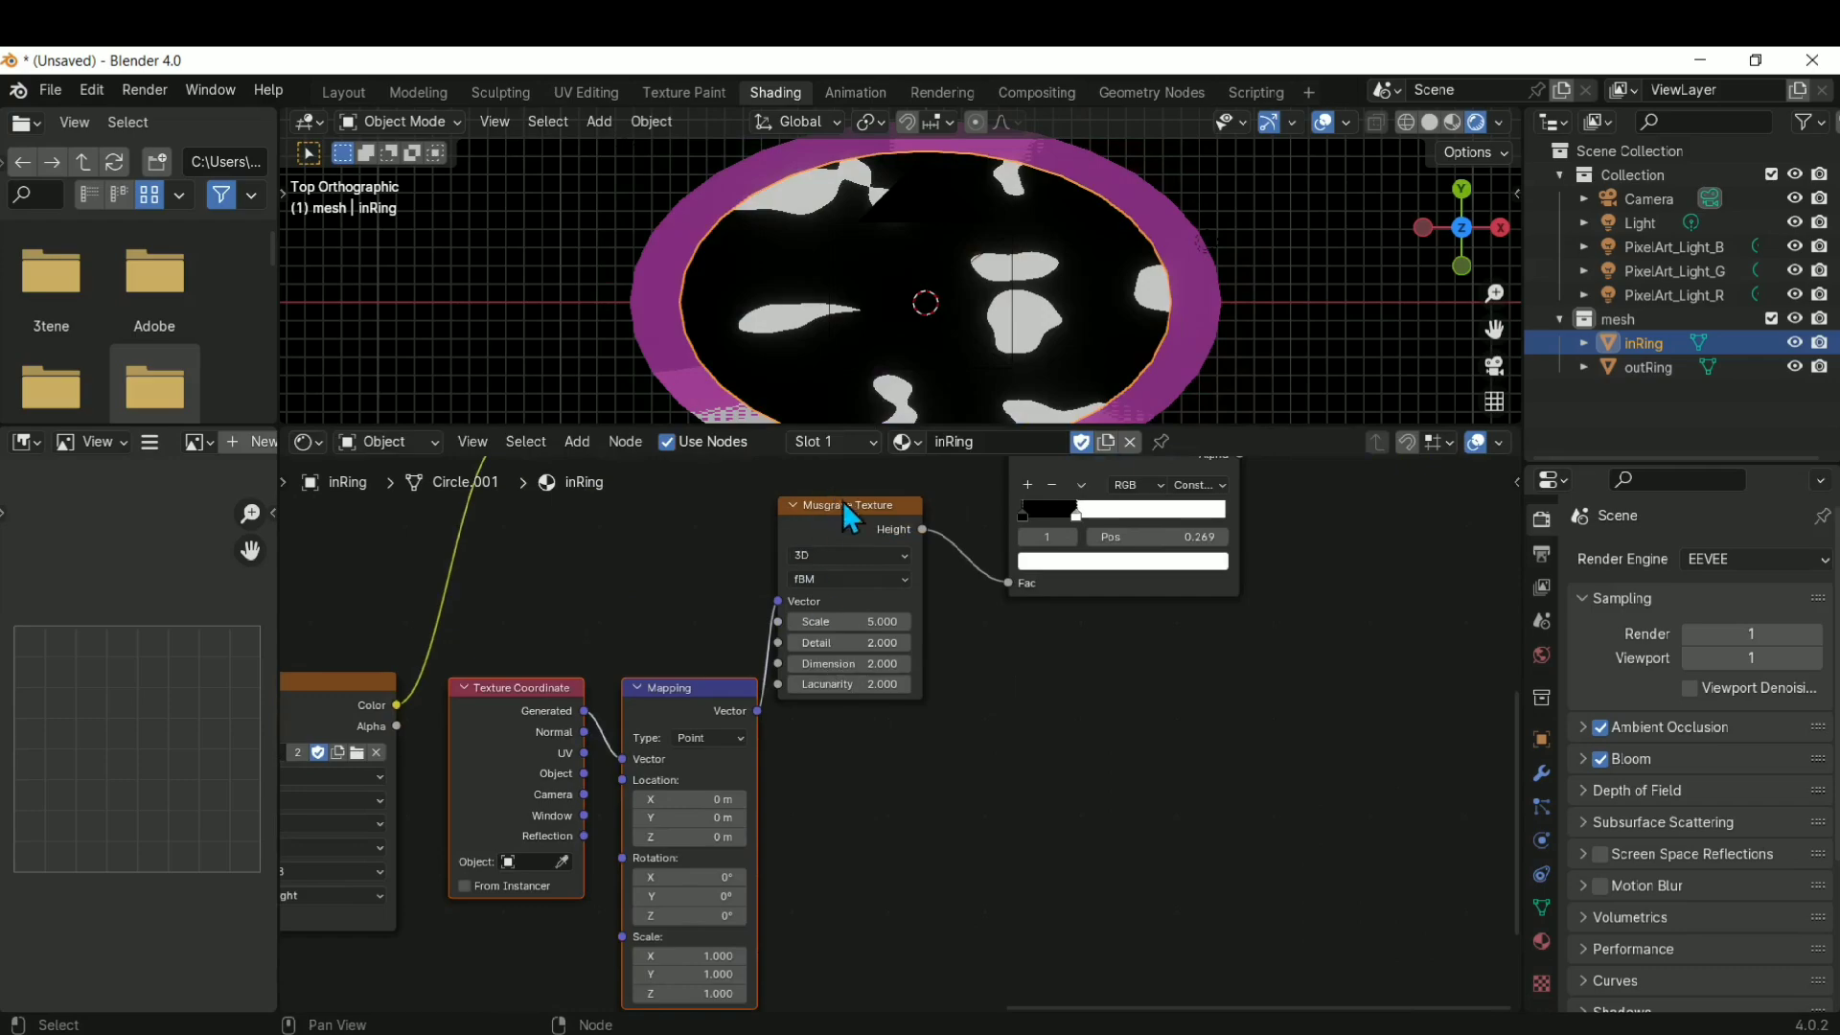
pyautogui.moveTo(842, 500); pyautogui.dragTo(892, 544)
pyautogui.moveTo(963, 770); pyautogui.dragTo(922, 934, button='middle')
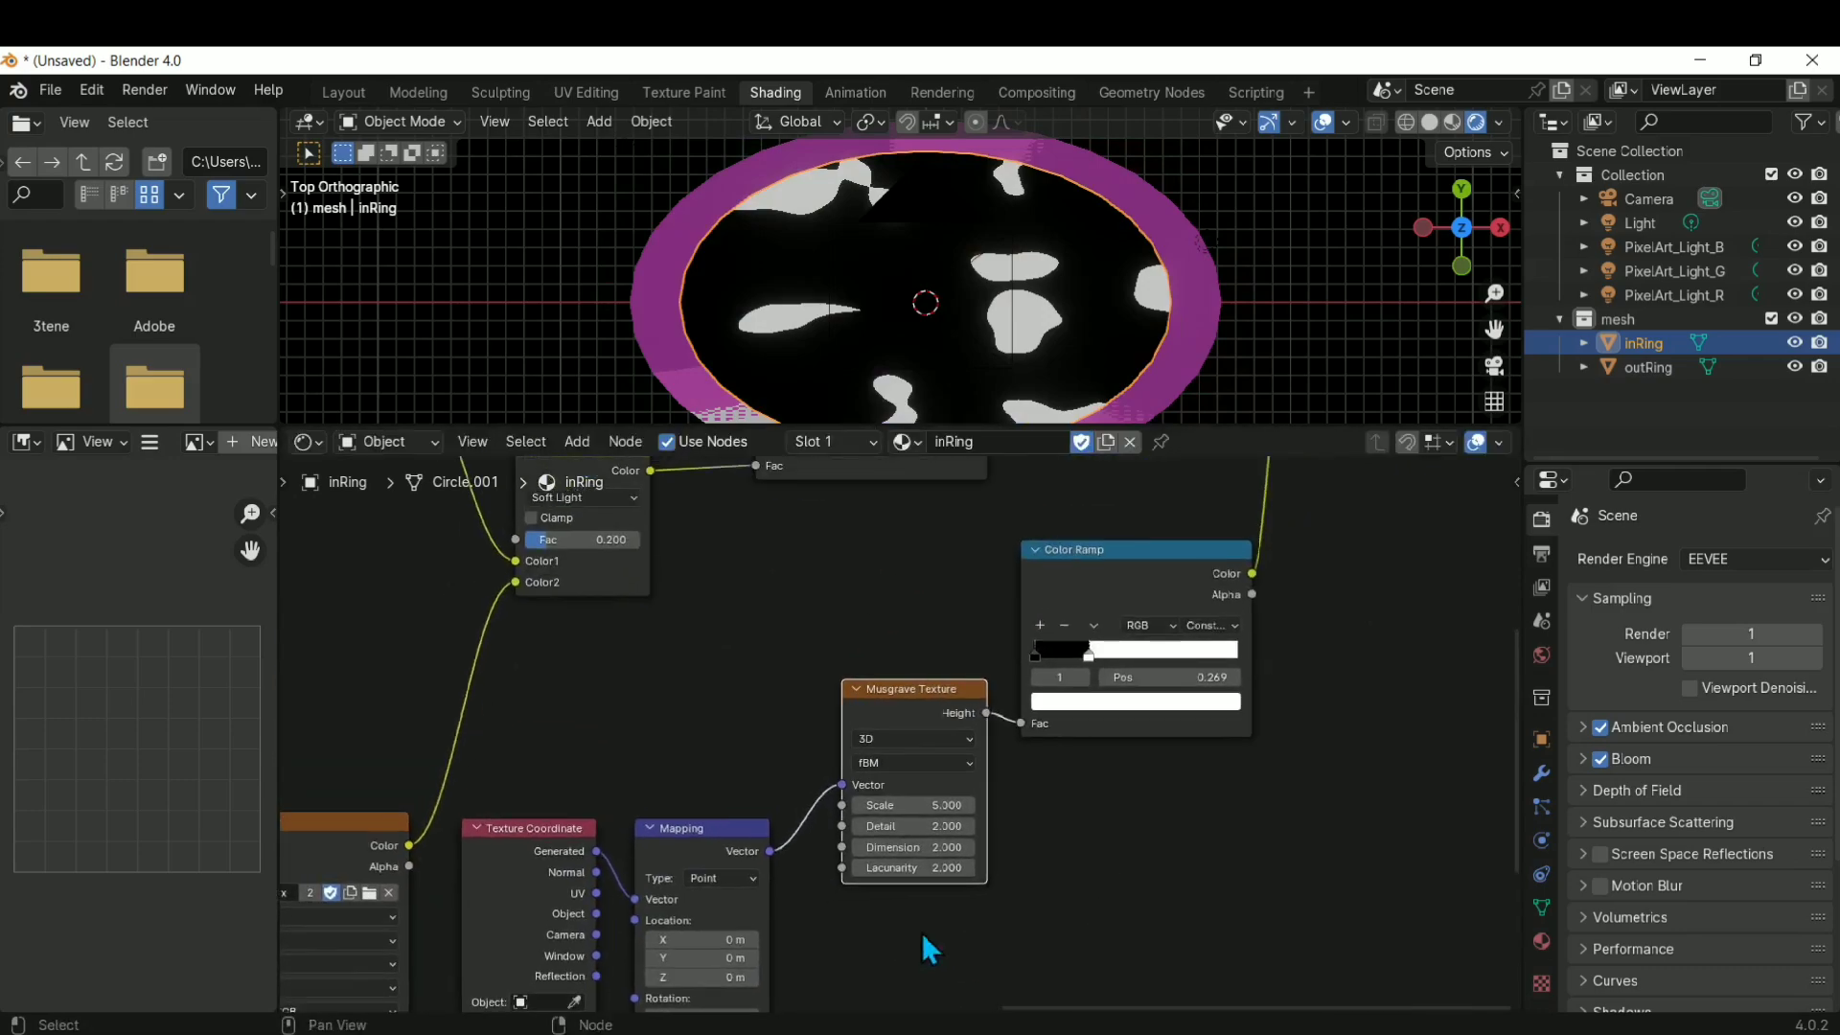
pyautogui.moveTo(733, 897); pyautogui.dragTo(754, 795)
pyautogui.moveTo(861, 914); pyautogui.dragTo(875, 804, button='middle')
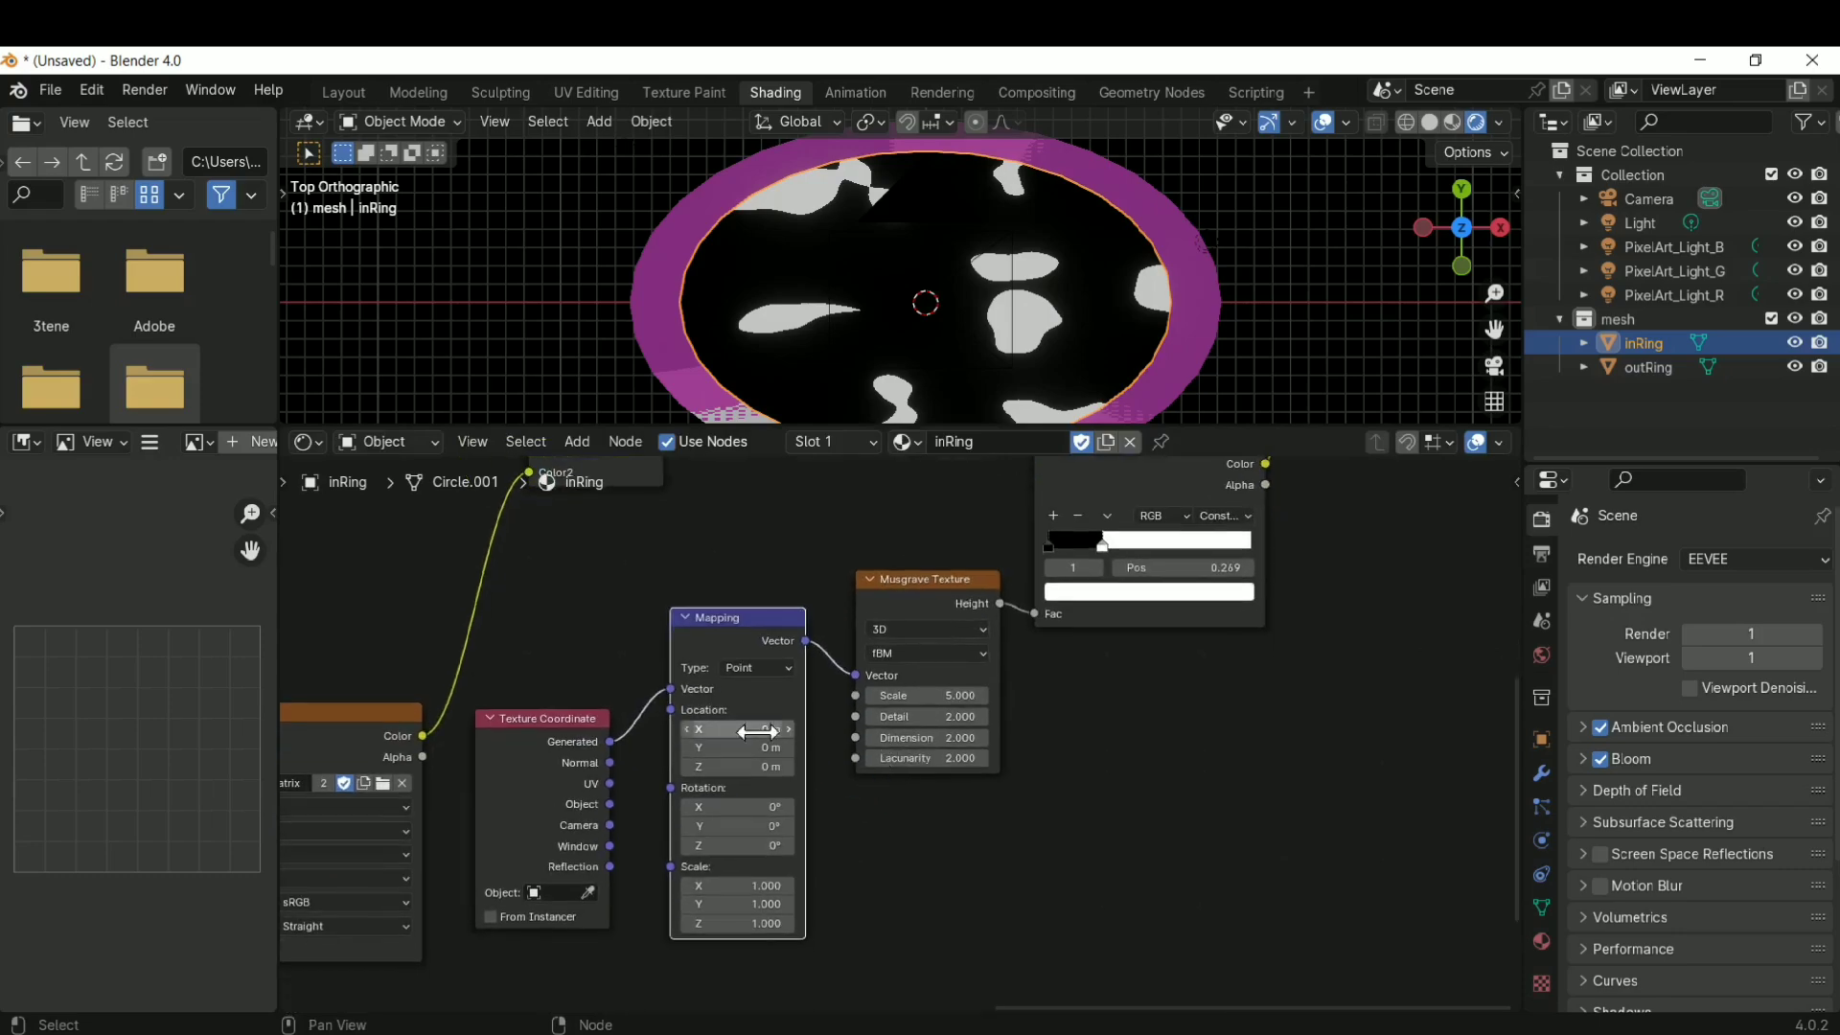
# Spread out the nodes by shifting both Color Ramps and moving the Material Output well away from the Emission node
pyautogui.moveTo(738, 807); pyautogui.dragTo(755, 821)
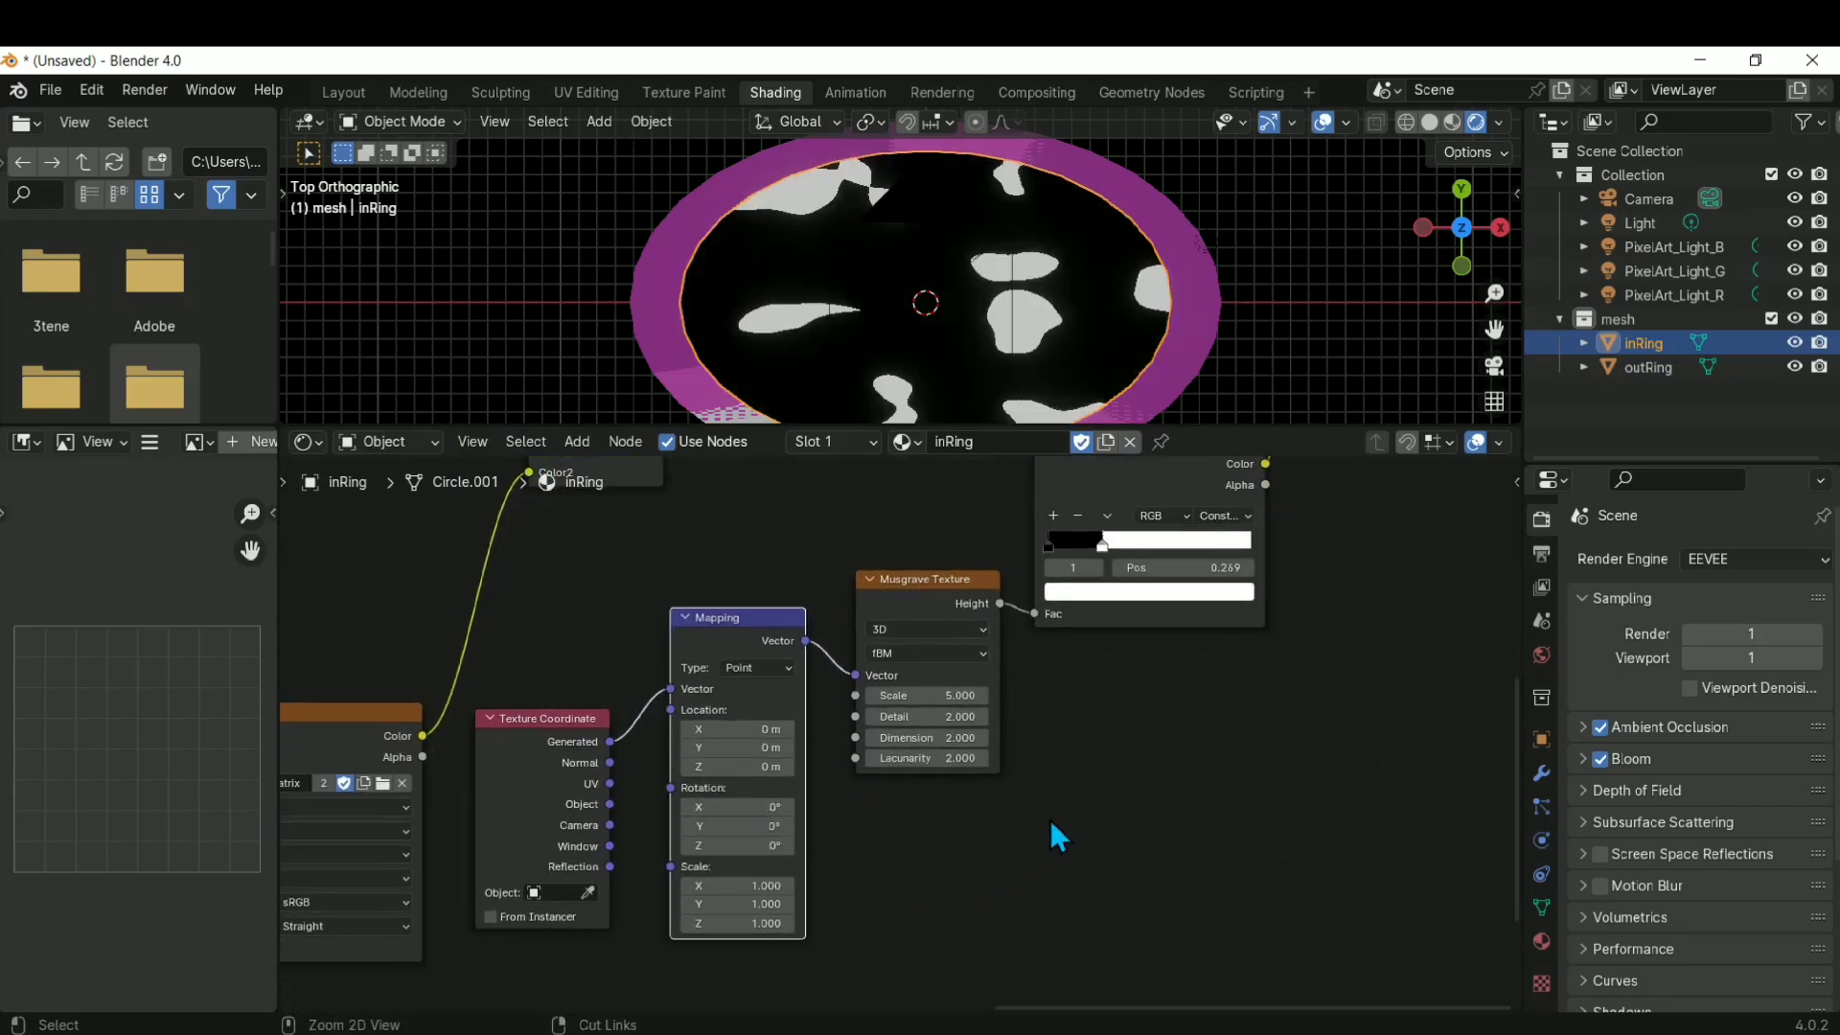
pyautogui.keyDown('shift'); pyautogui.moveTo(1095, 677); pyautogui.dragTo(942, 982, button='middle'); pyautogui.keyUp('shift')
pyautogui.keyDown('shift'); pyautogui.moveTo(1146, 768); pyautogui.dragTo(984, 869, button='middle'); pyautogui.keyUp('shift')
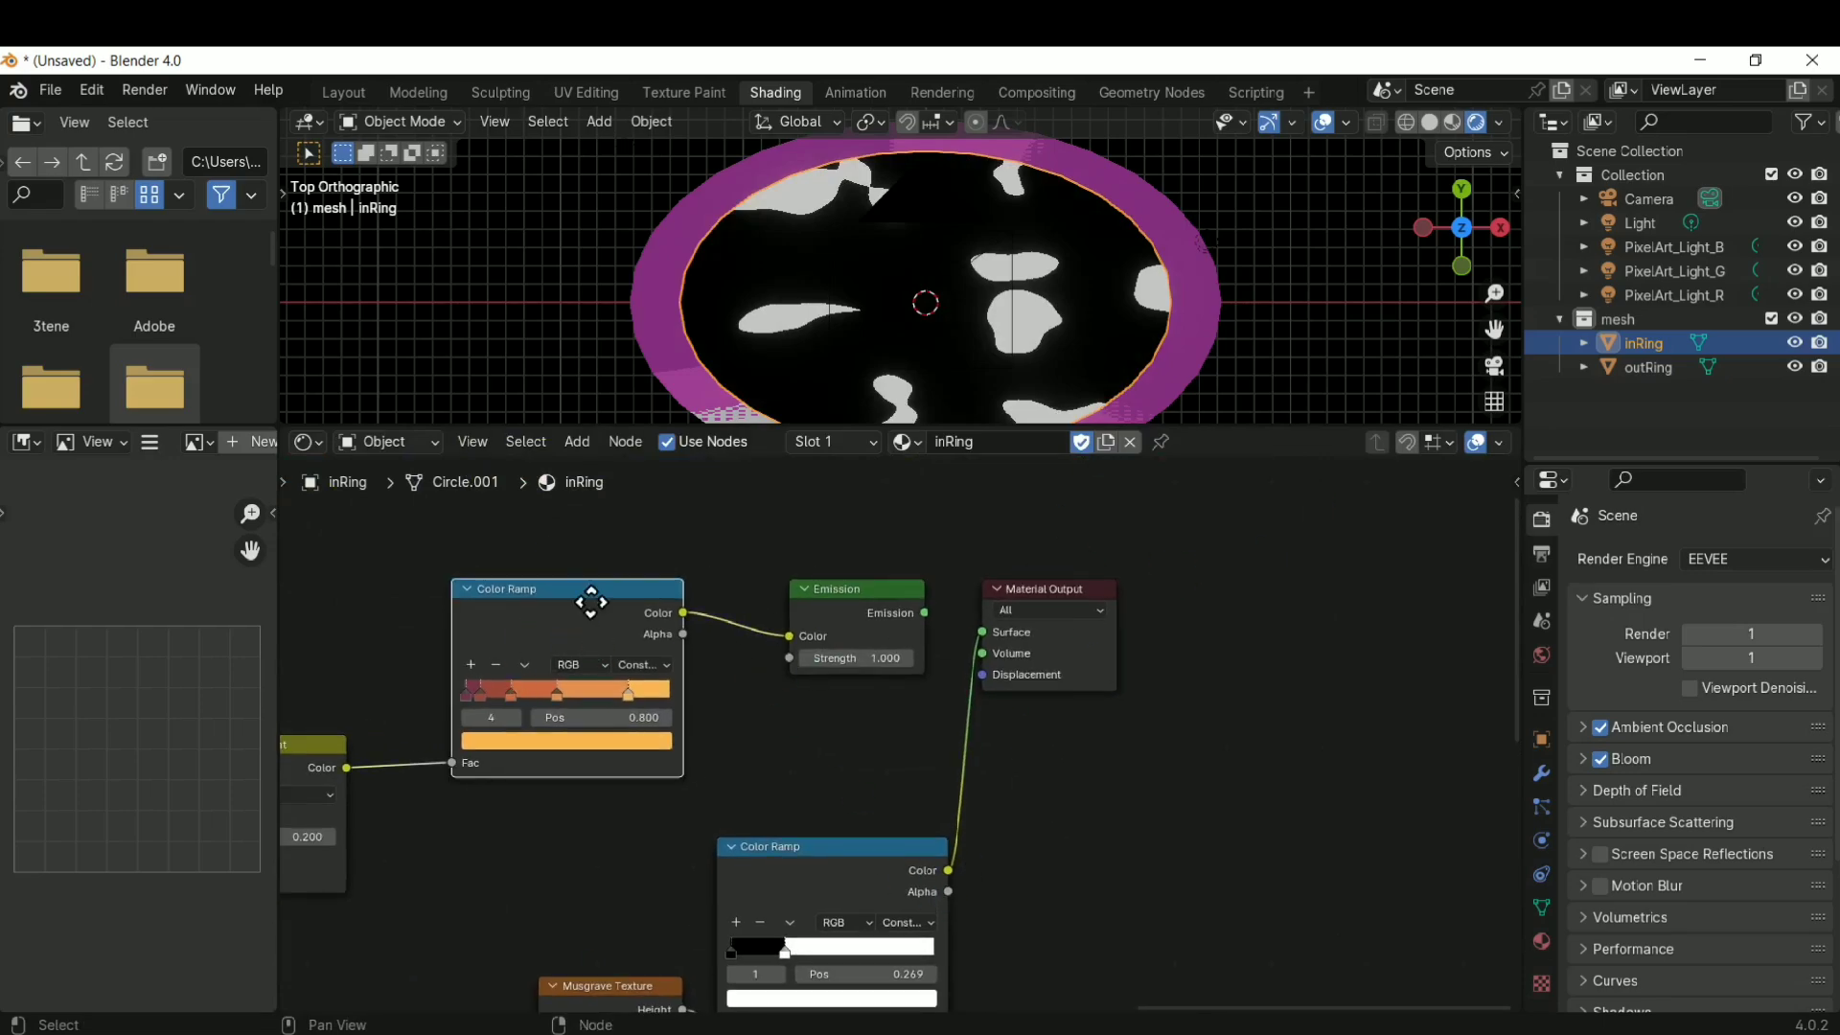
pyautogui.moveTo(591, 603); pyautogui.dragTo(639, 560)
pyautogui.keyDown('shift'); pyautogui.moveTo(1256, 859); pyautogui.dragTo(1003, 884, button='middle'); pyautogui.keyUp('shift')
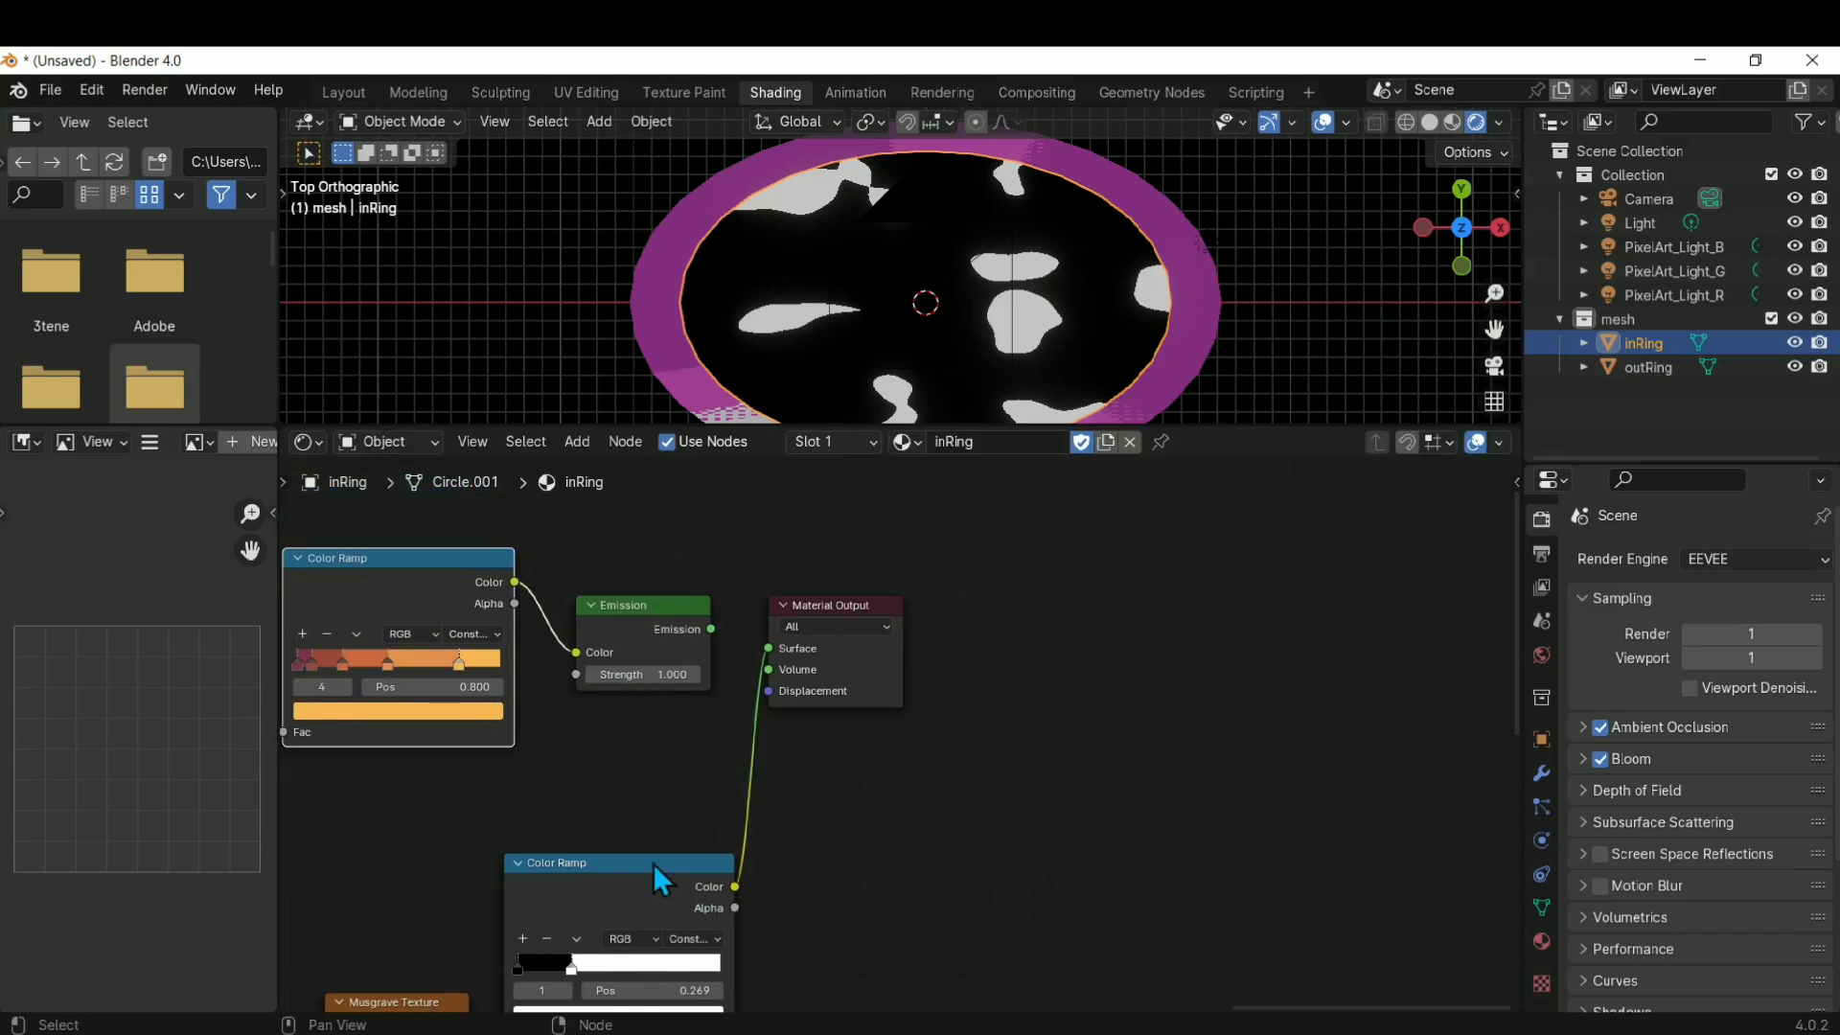
pyautogui.moveTo(648, 864); pyautogui.dragTo(722, 874)
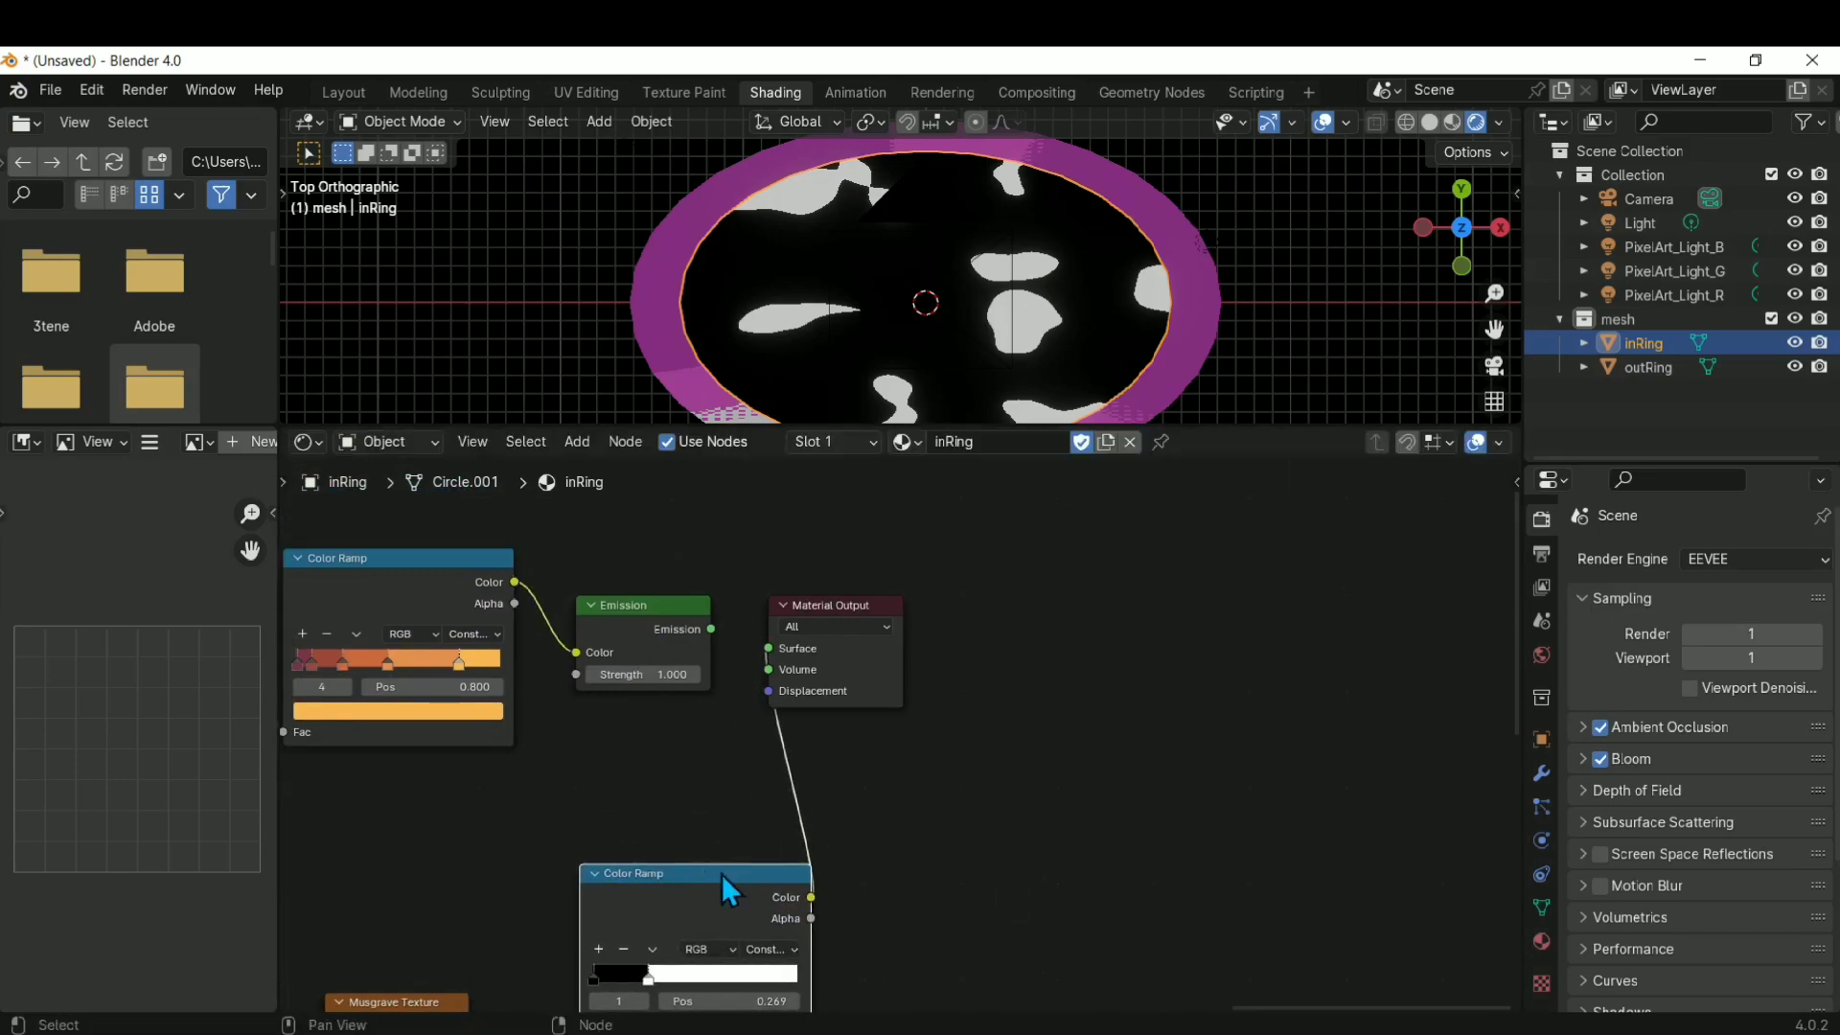
pyautogui.moveTo(924, 760); pyautogui.dragTo(1144, 784, button='middle')
pyautogui.moveTo(1079, 648); pyautogui.dragTo(1425, 609)
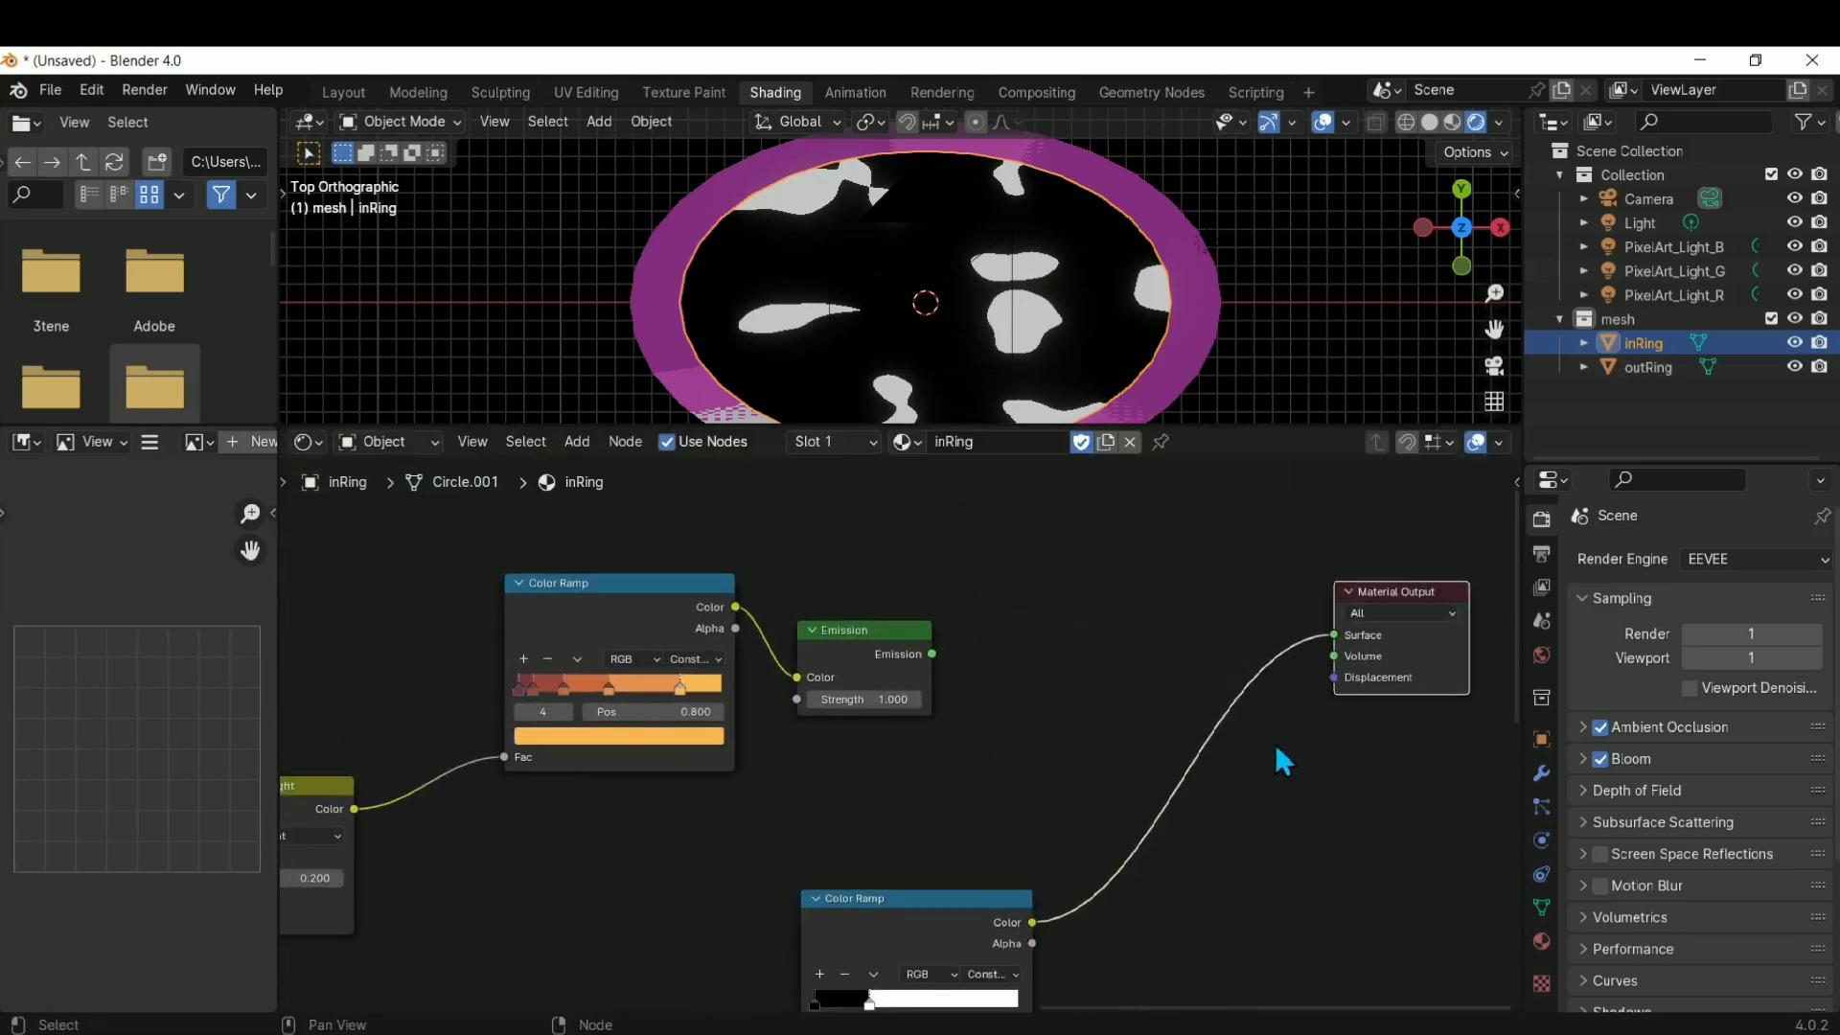
# Reconnect Emission to the Material Output's Surface, then move Emission towards the output and the orange Color Ramp closer to Emission
pyautogui.keyDown('ctrl'); pyautogui.keyDown('shift'); pyautogui.click(895, 630); pyautogui.keyUp('shift'); pyautogui.keyUp('ctrl')
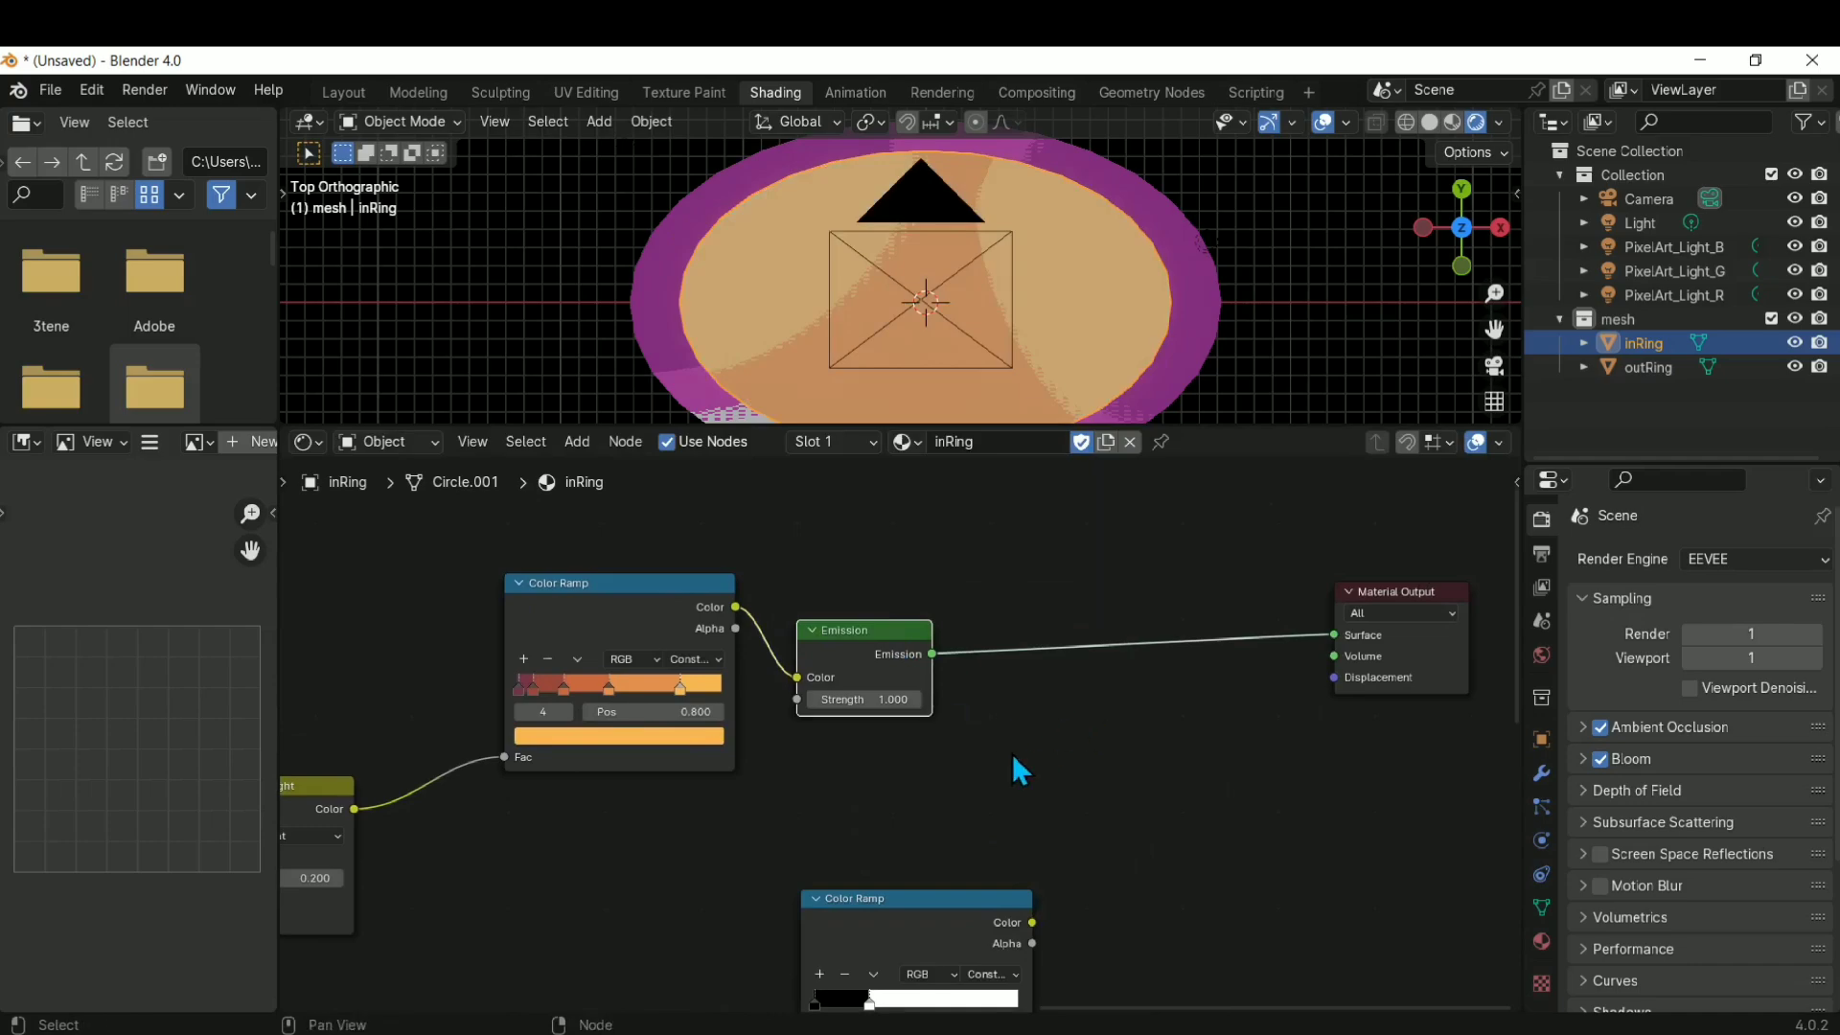
pyautogui.keyDown('shift'); pyautogui.moveTo(1012, 753); pyautogui.dragTo(1075, 732, button='middle'); pyautogui.keyUp('shift')
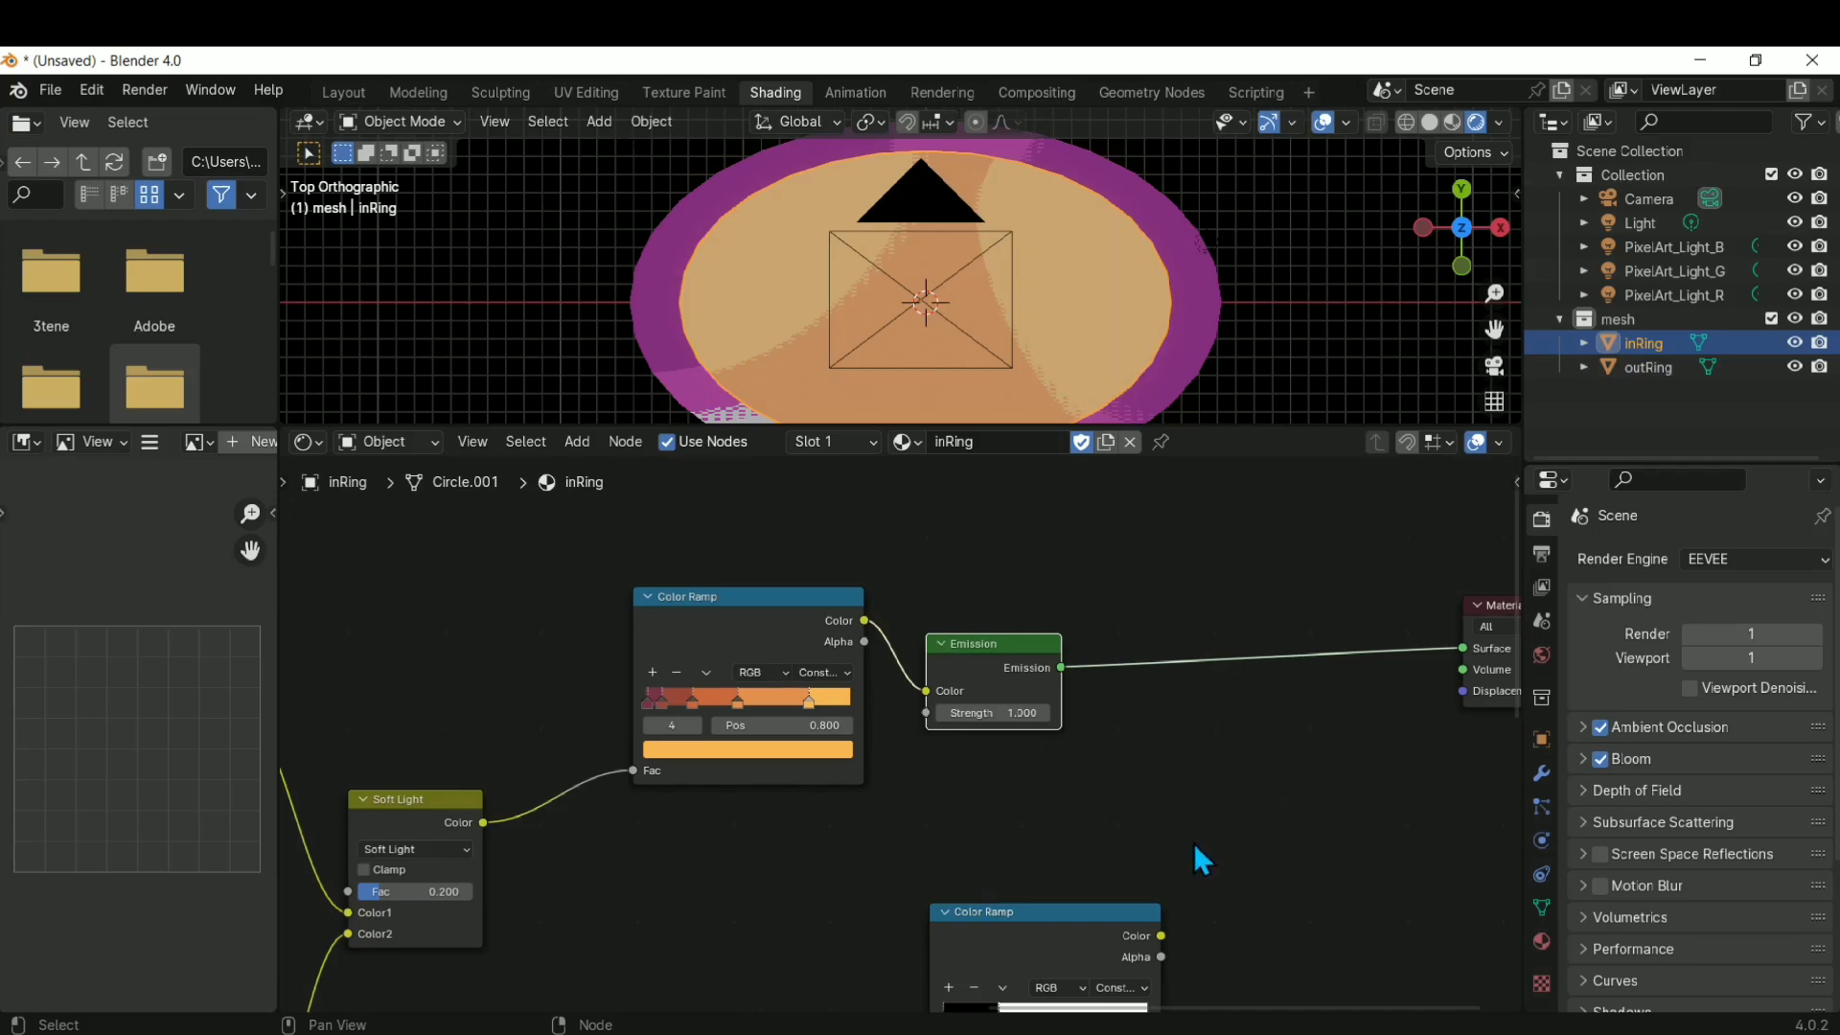
pyautogui.moveTo(1090, 785); pyautogui.dragTo(988, 690, button='middle')
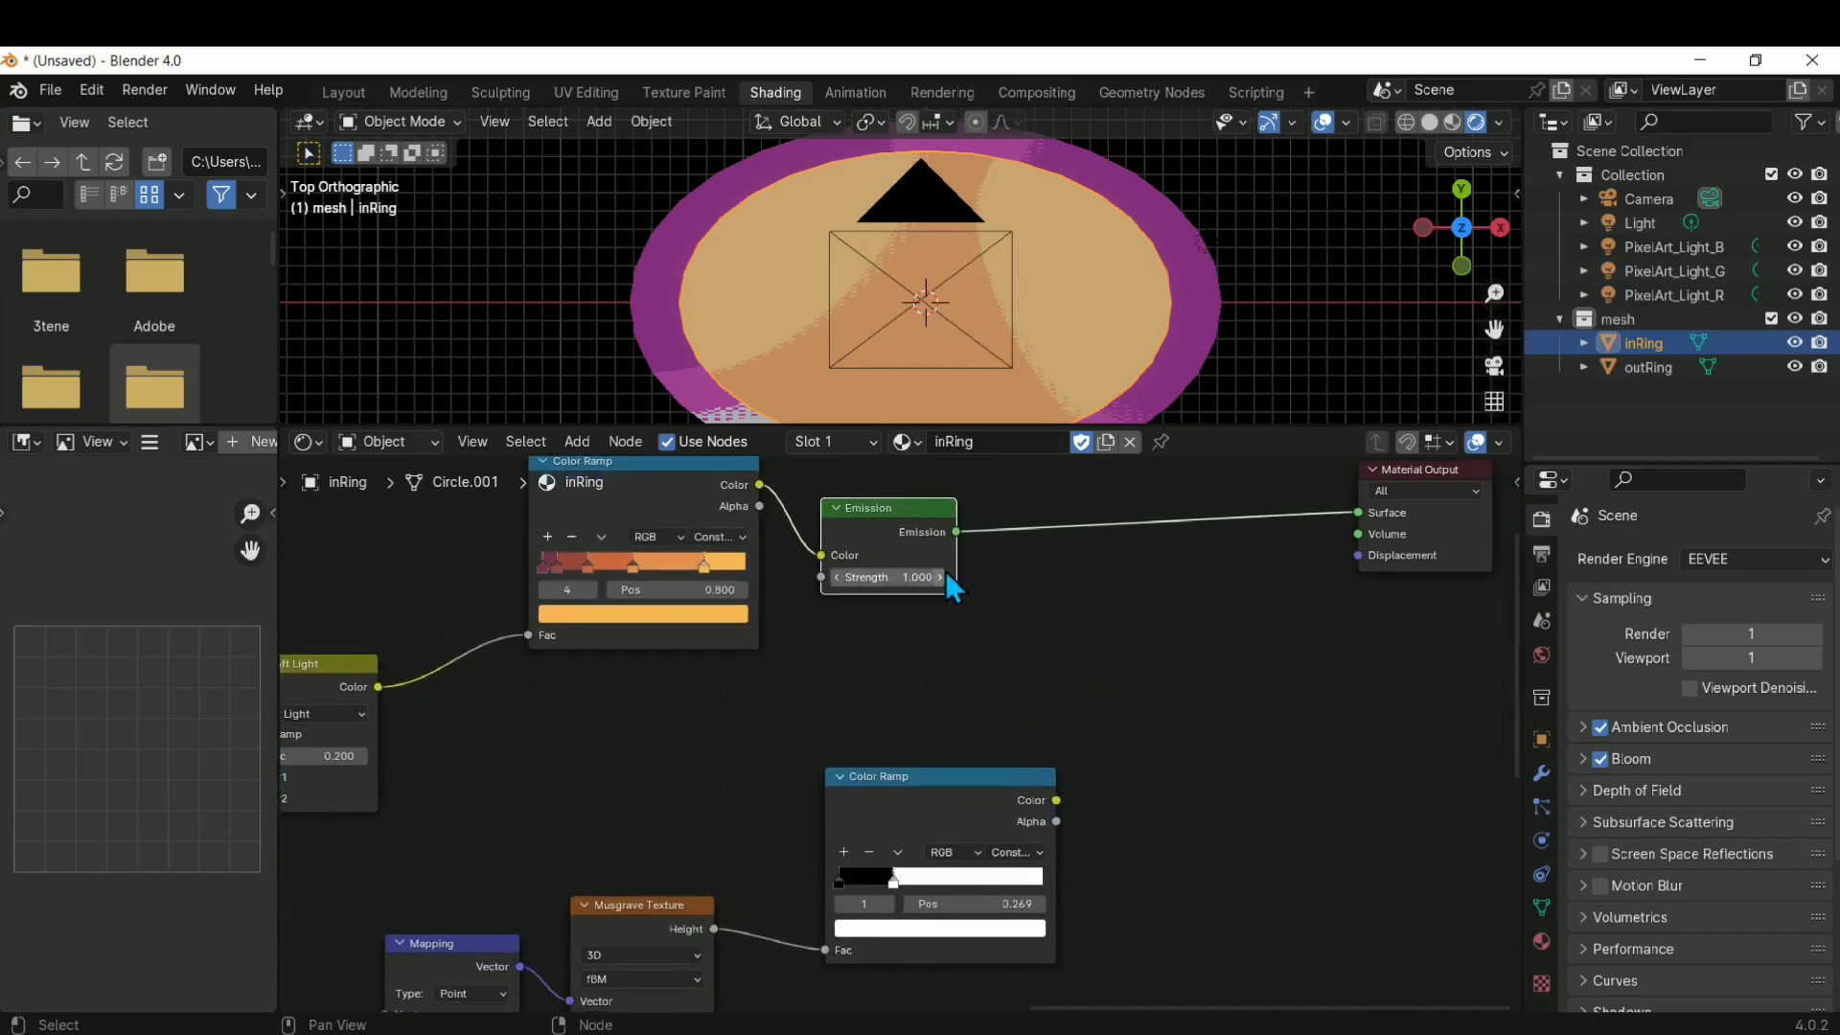
pyautogui.moveTo(907, 526); pyautogui.dragTo(1206, 529)
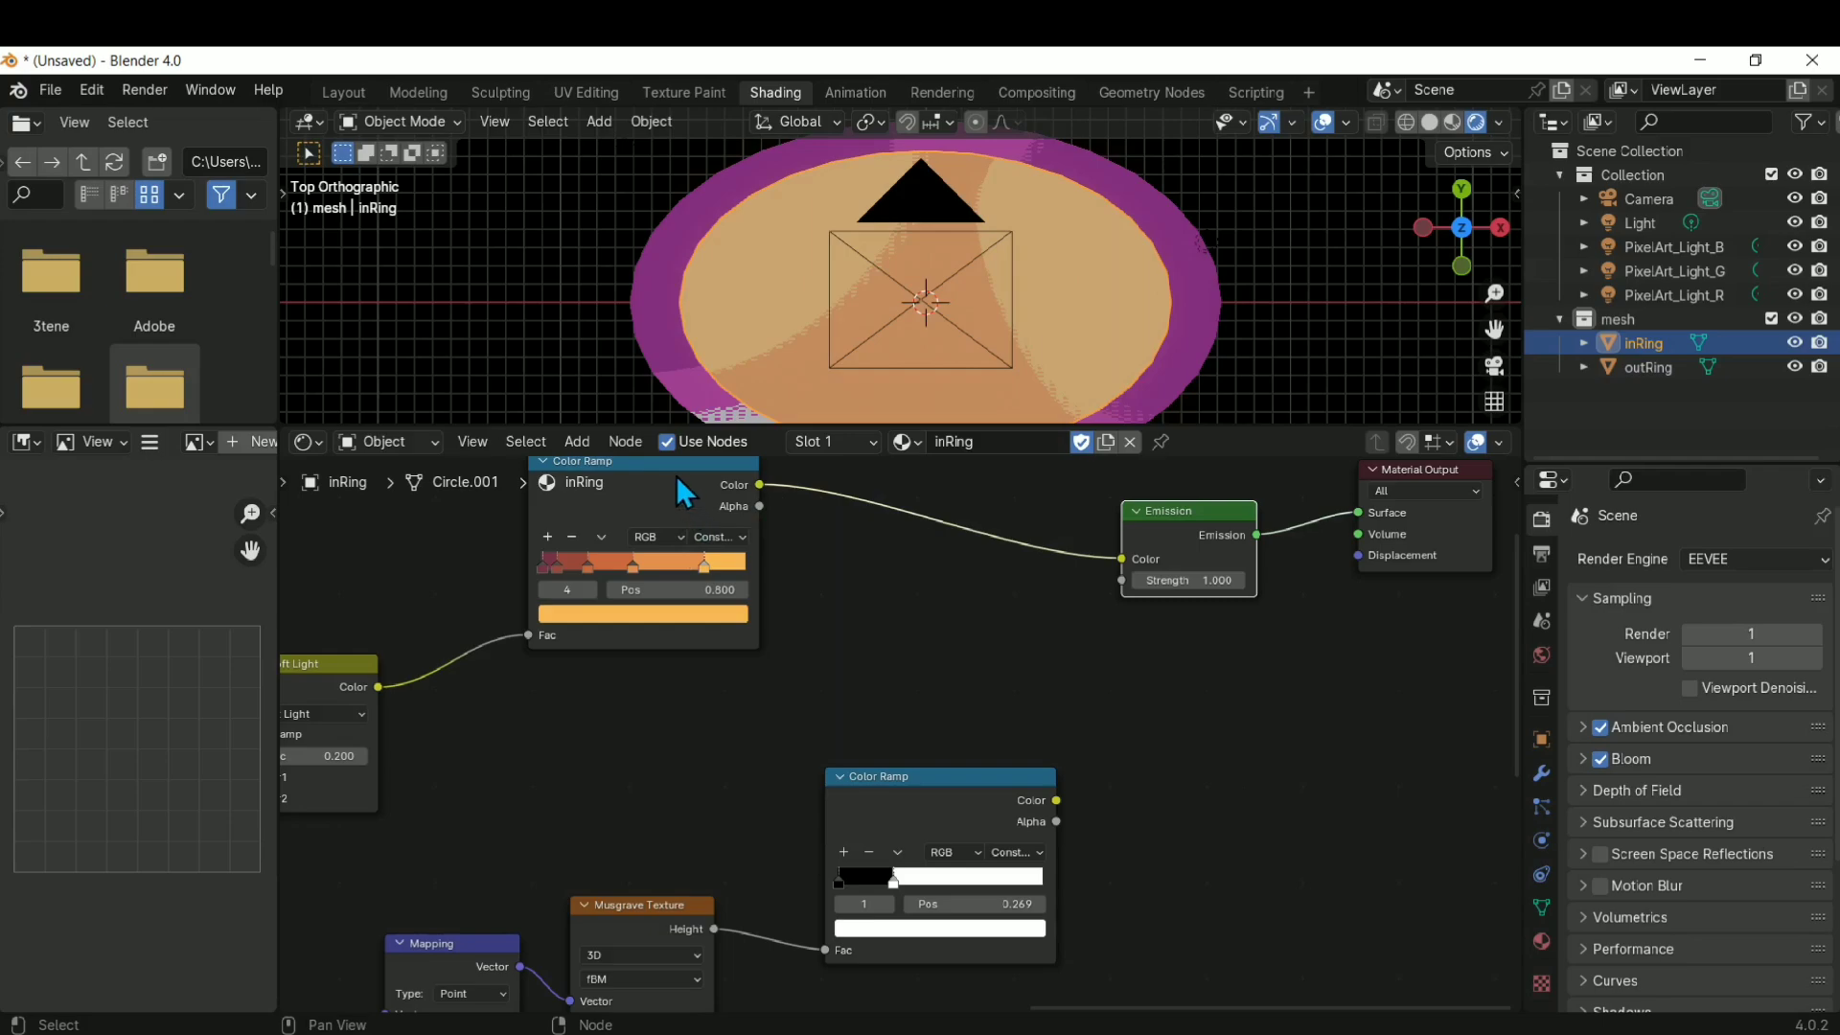
pyautogui.moveTo(667, 476); pyautogui.dragTo(806, 480)
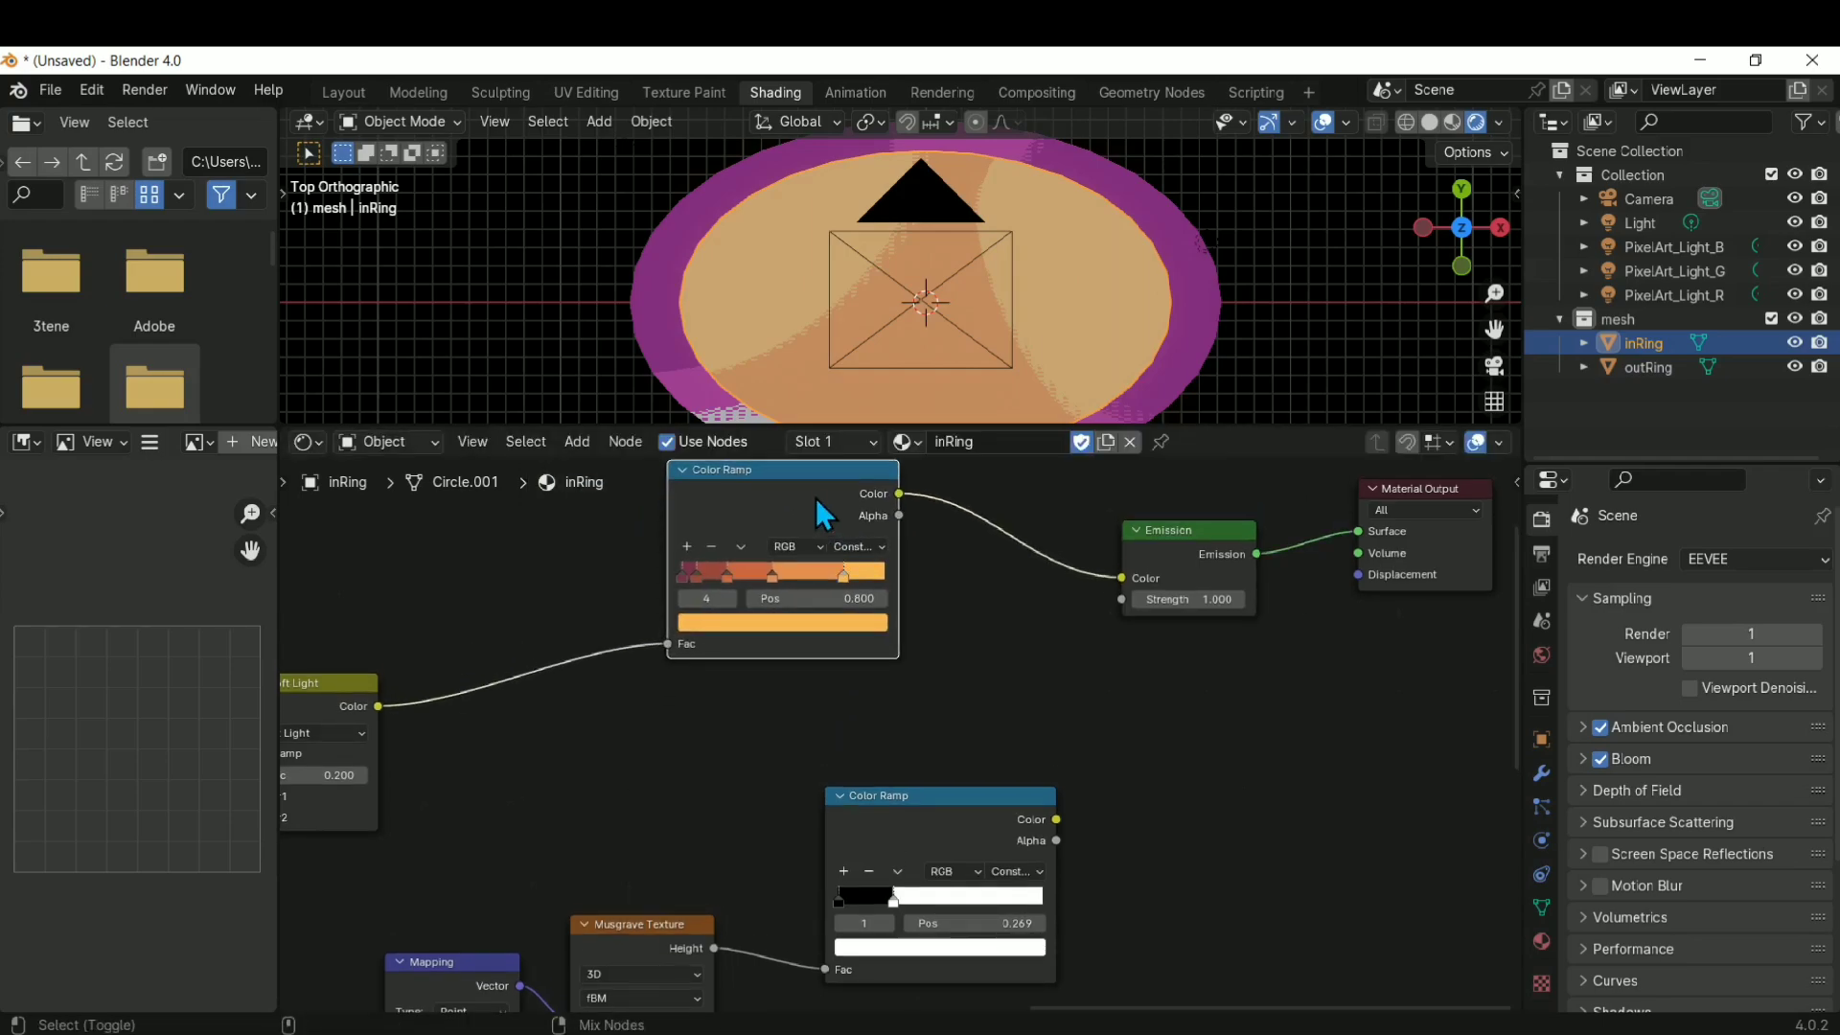
# Combine both Color Ramps through a Mix node feeding Emission, expand it and arrange Mix and Emission with more space between nodes
pyautogui.keyDown('ctrl'); pyautogui.keyDown('shift'); pyautogui.moveTo(814, 497); pyautogui.dragTo(907, 830, button='right'); pyautogui.keyUp('shift'); pyautogui.keyUp('ctrl')
pyautogui.moveTo(1209, 678); pyautogui.dragTo(994, 658)
pyautogui.keyDown('shift'); pyautogui.moveTo(1254, 753); pyautogui.dragTo(975, 769, button='middle'); pyautogui.keyUp('shift')
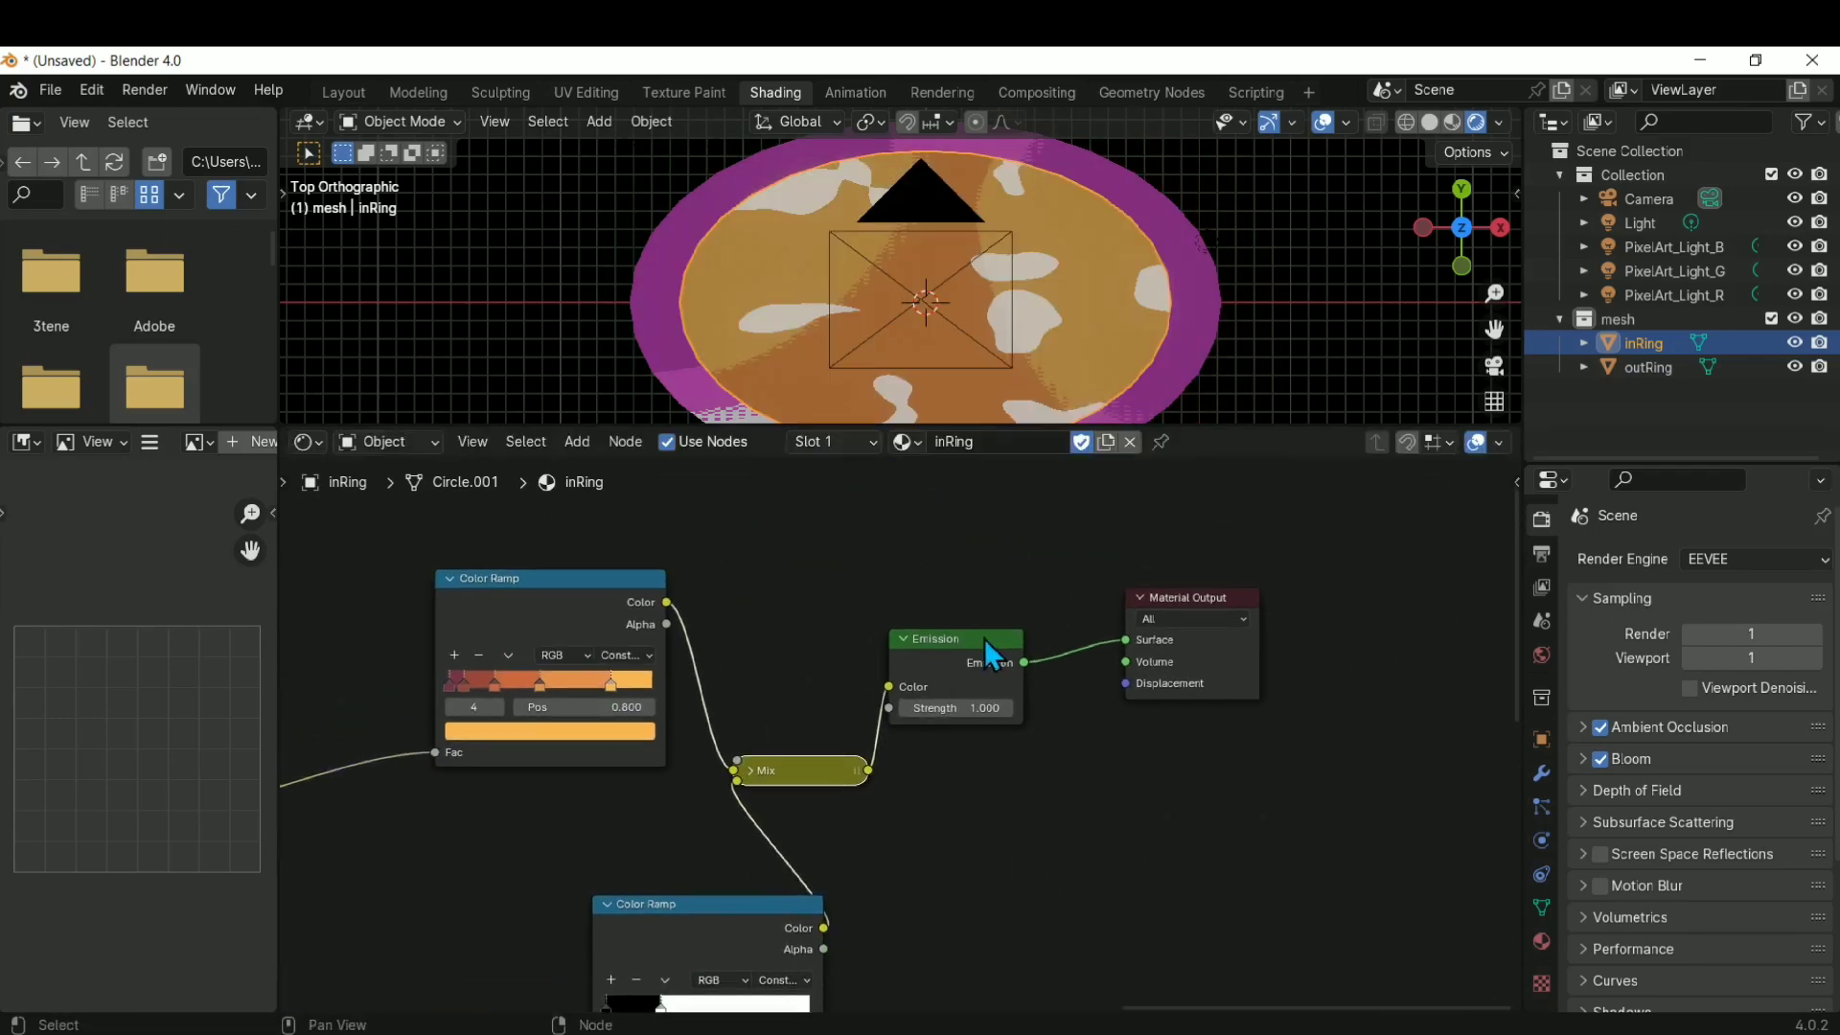
pyautogui.moveTo(985, 640); pyautogui.dragTo(1030, 587)
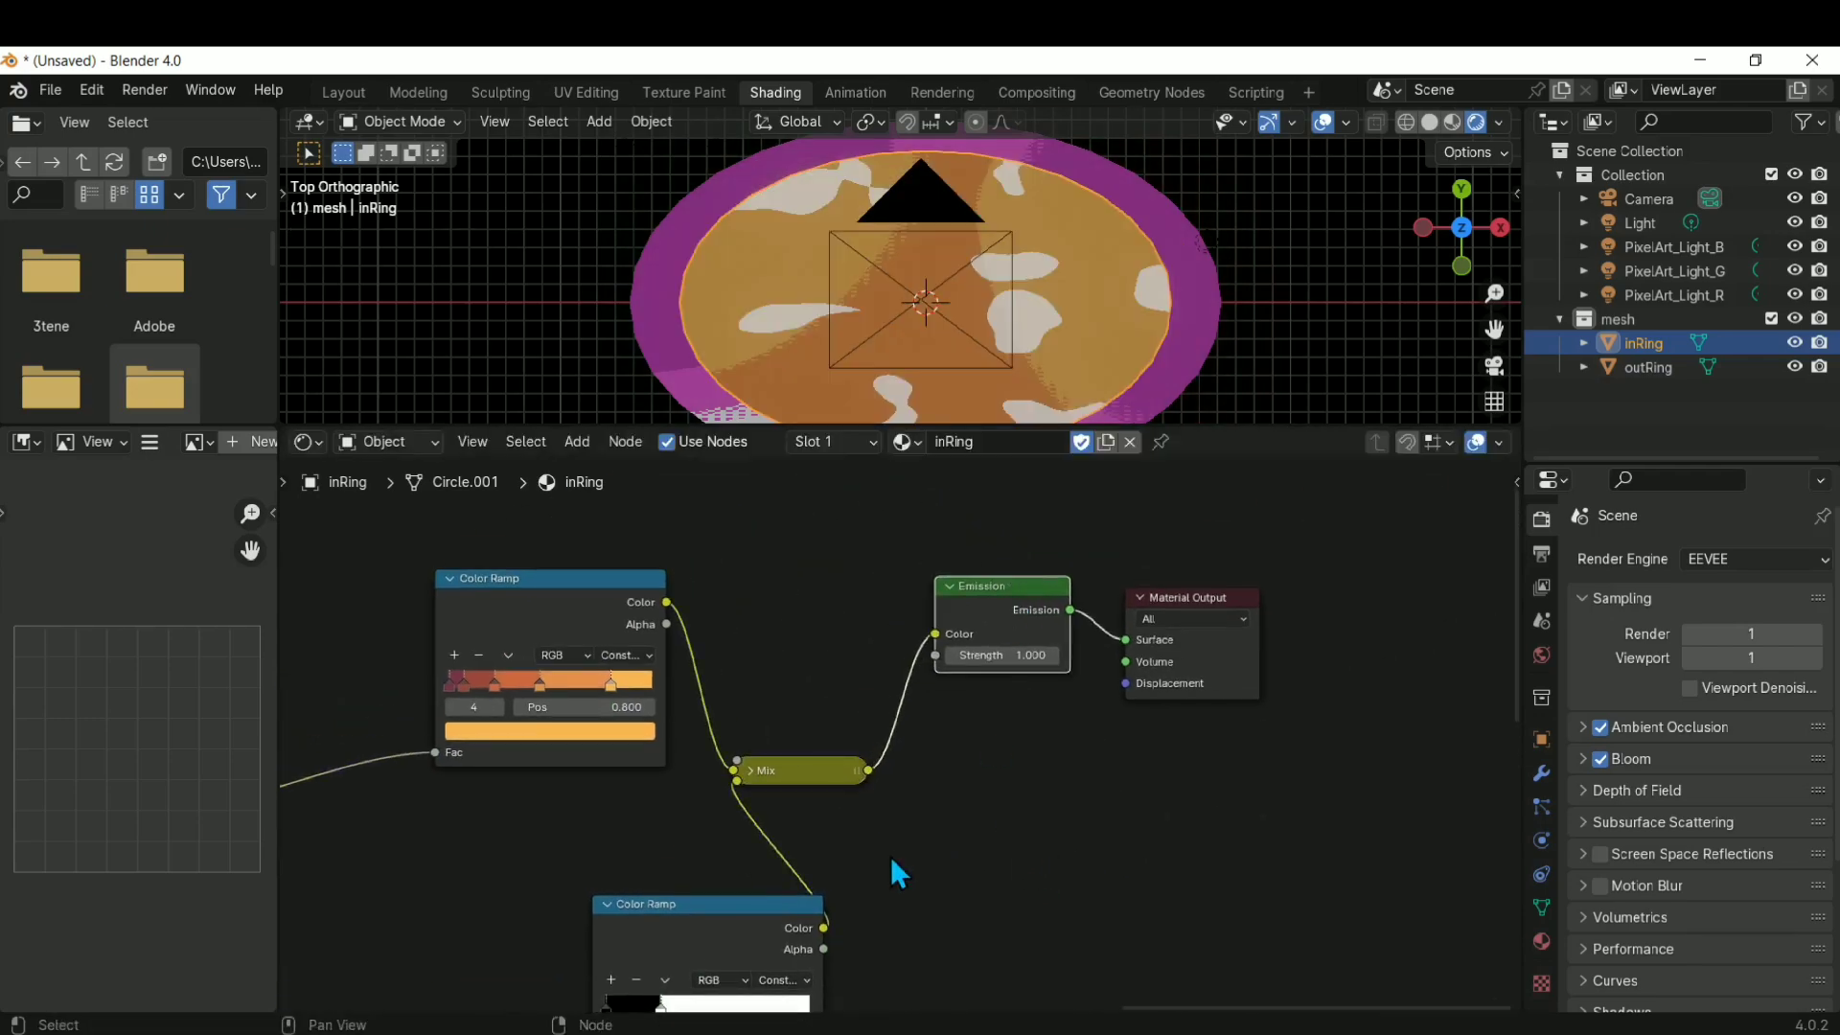
pyautogui.click(750, 773)
pyautogui.moveTo(960, 880); pyautogui.dragTo(887, 766, button='middle')
pyautogui.moveTo(736, 656); pyautogui.dragTo(793, 498)
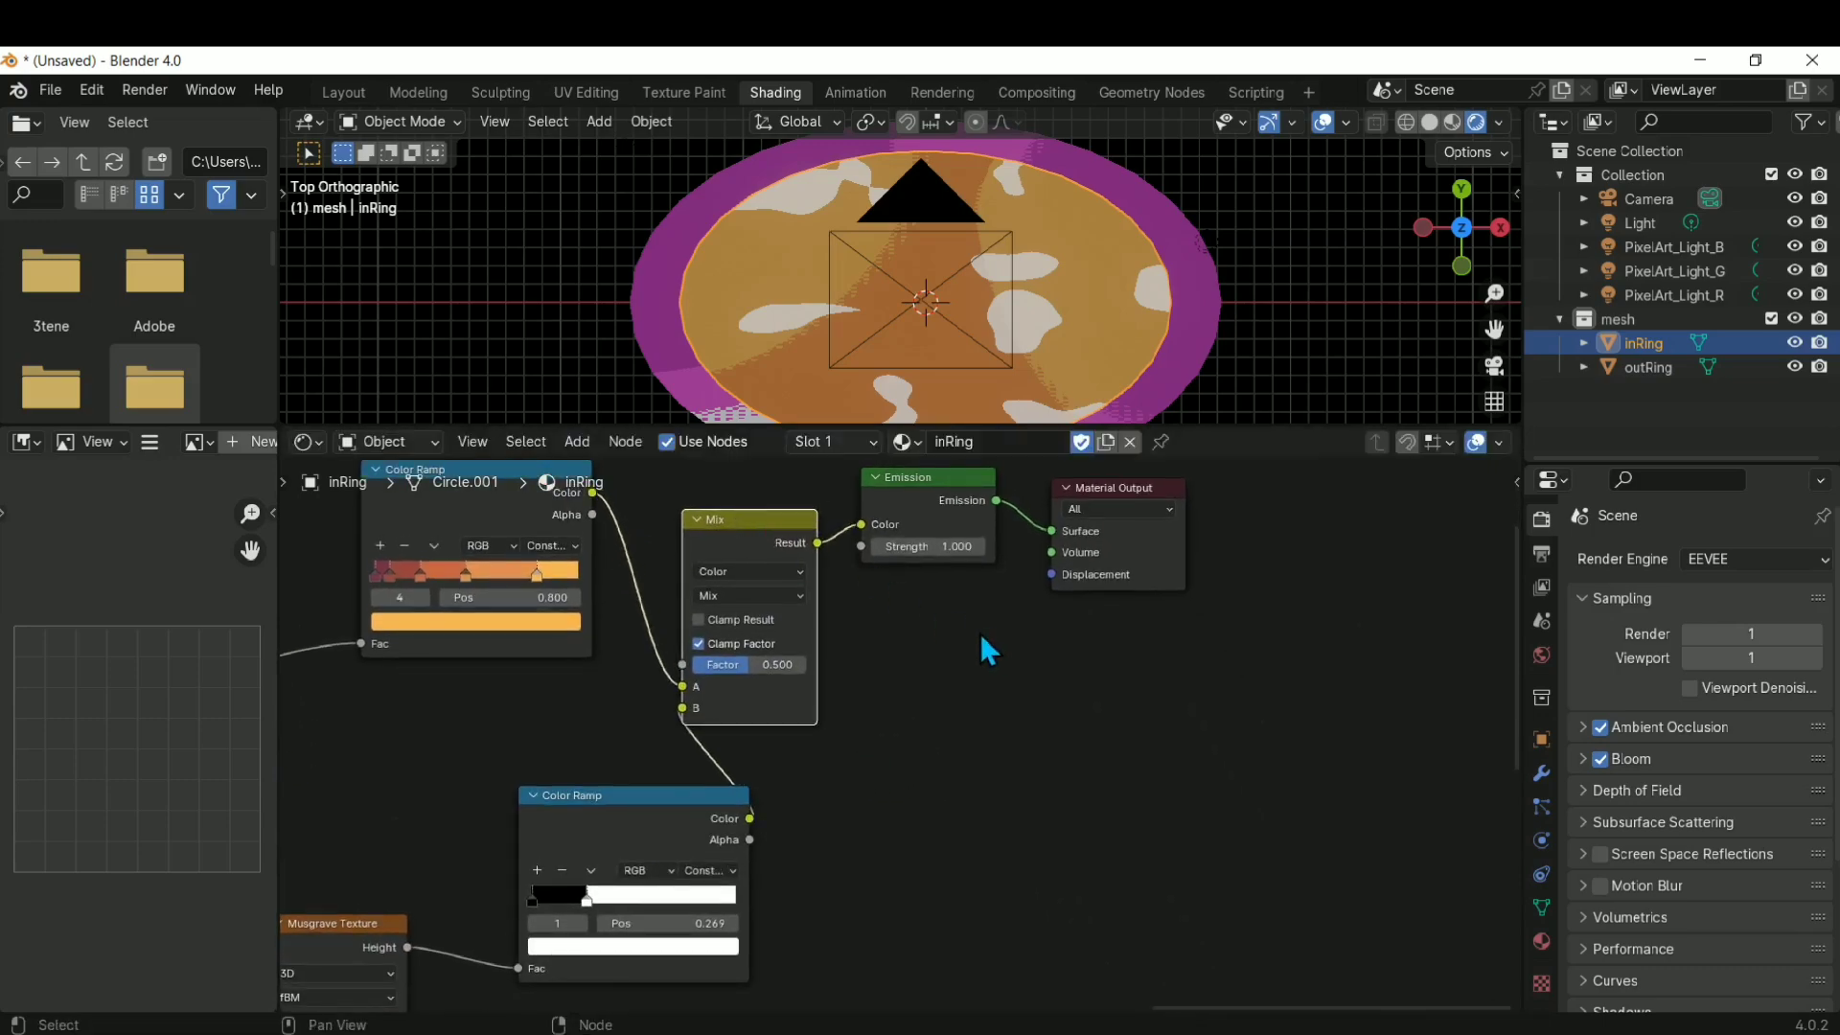
pyautogui.moveTo(981, 634); pyautogui.dragTo(836, 786, button='middle')
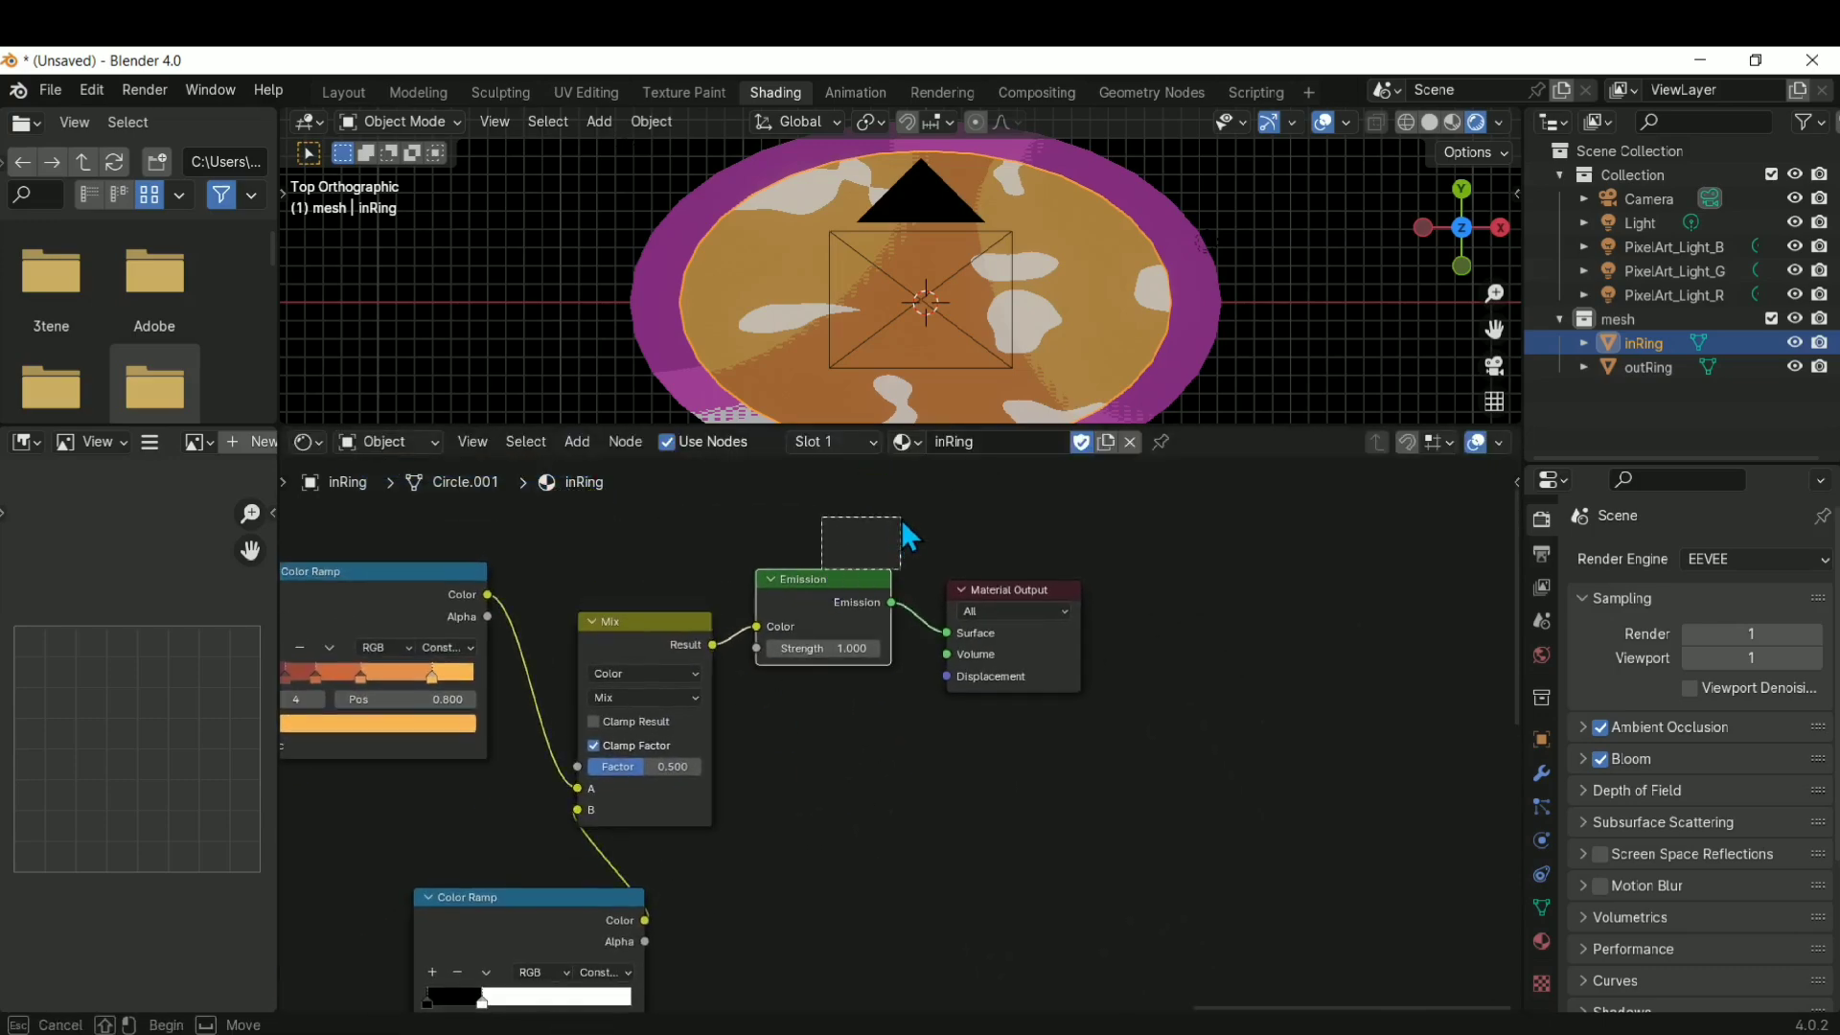
pyautogui.moveTo(841, 600); pyautogui.dragTo(840, 508)
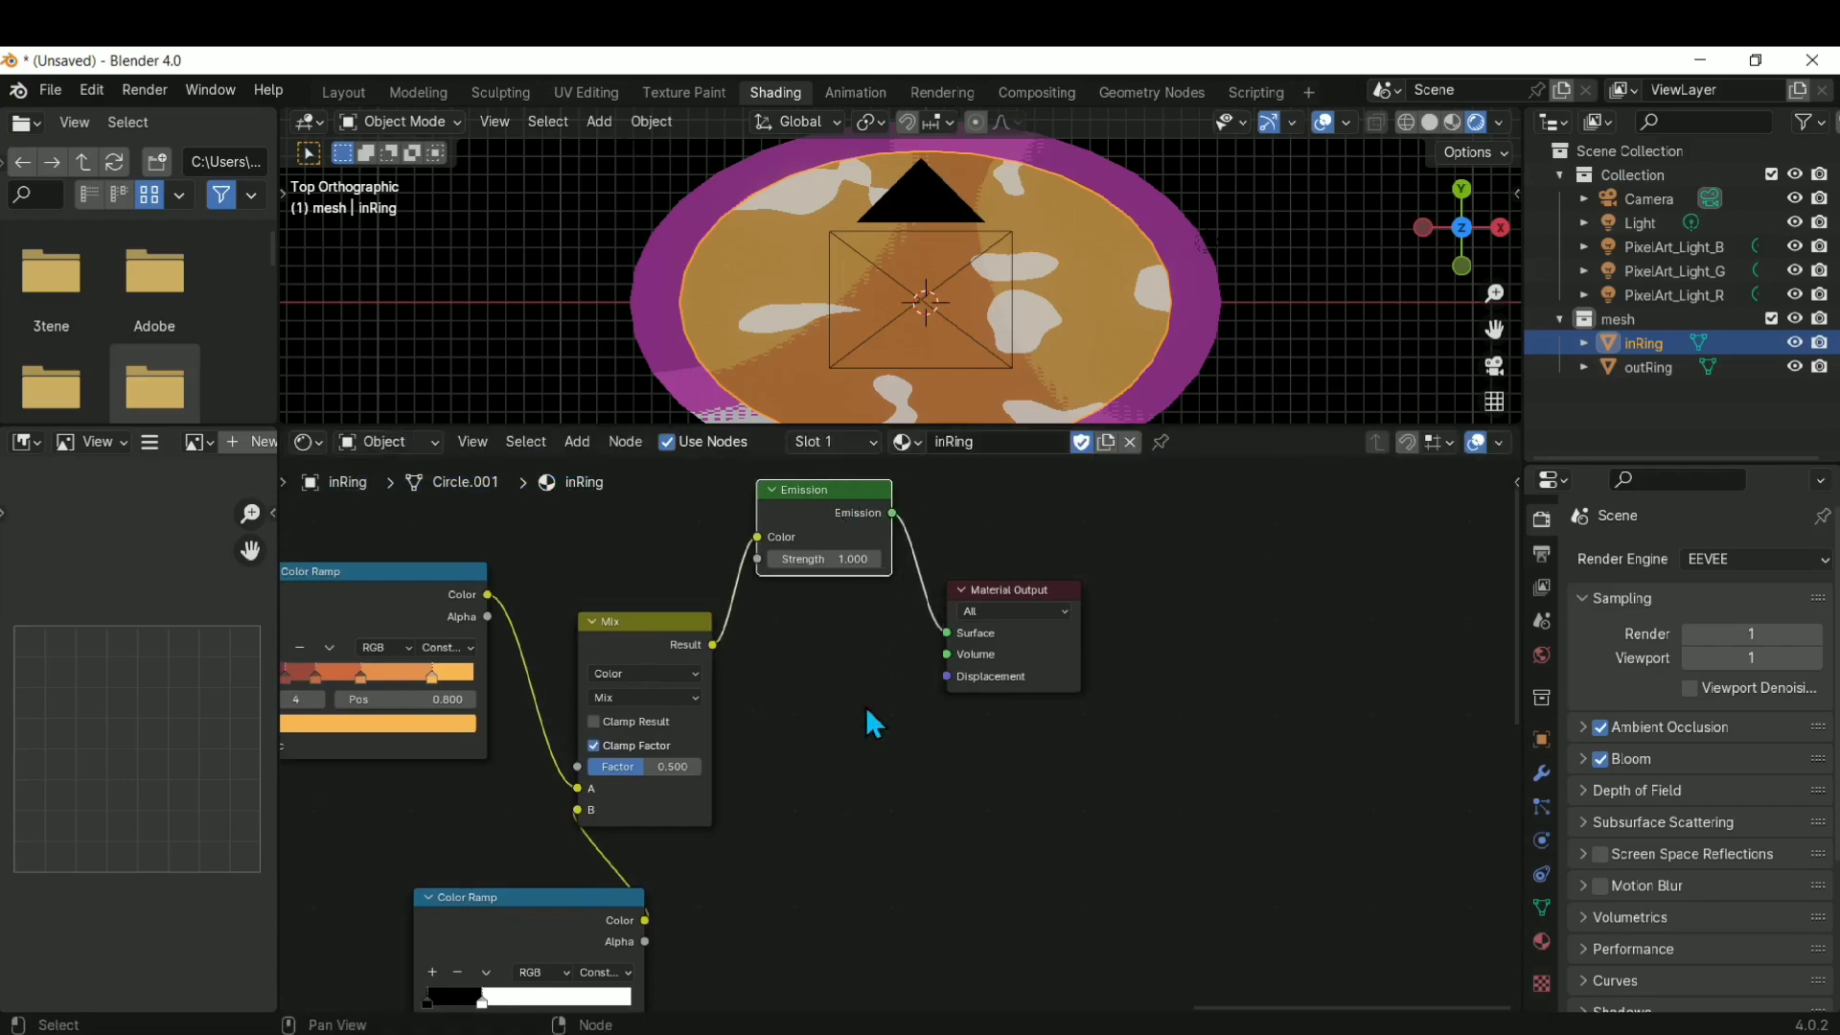
pyautogui.moveTo(646, 637); pyautogui.dragTo(703, 640)
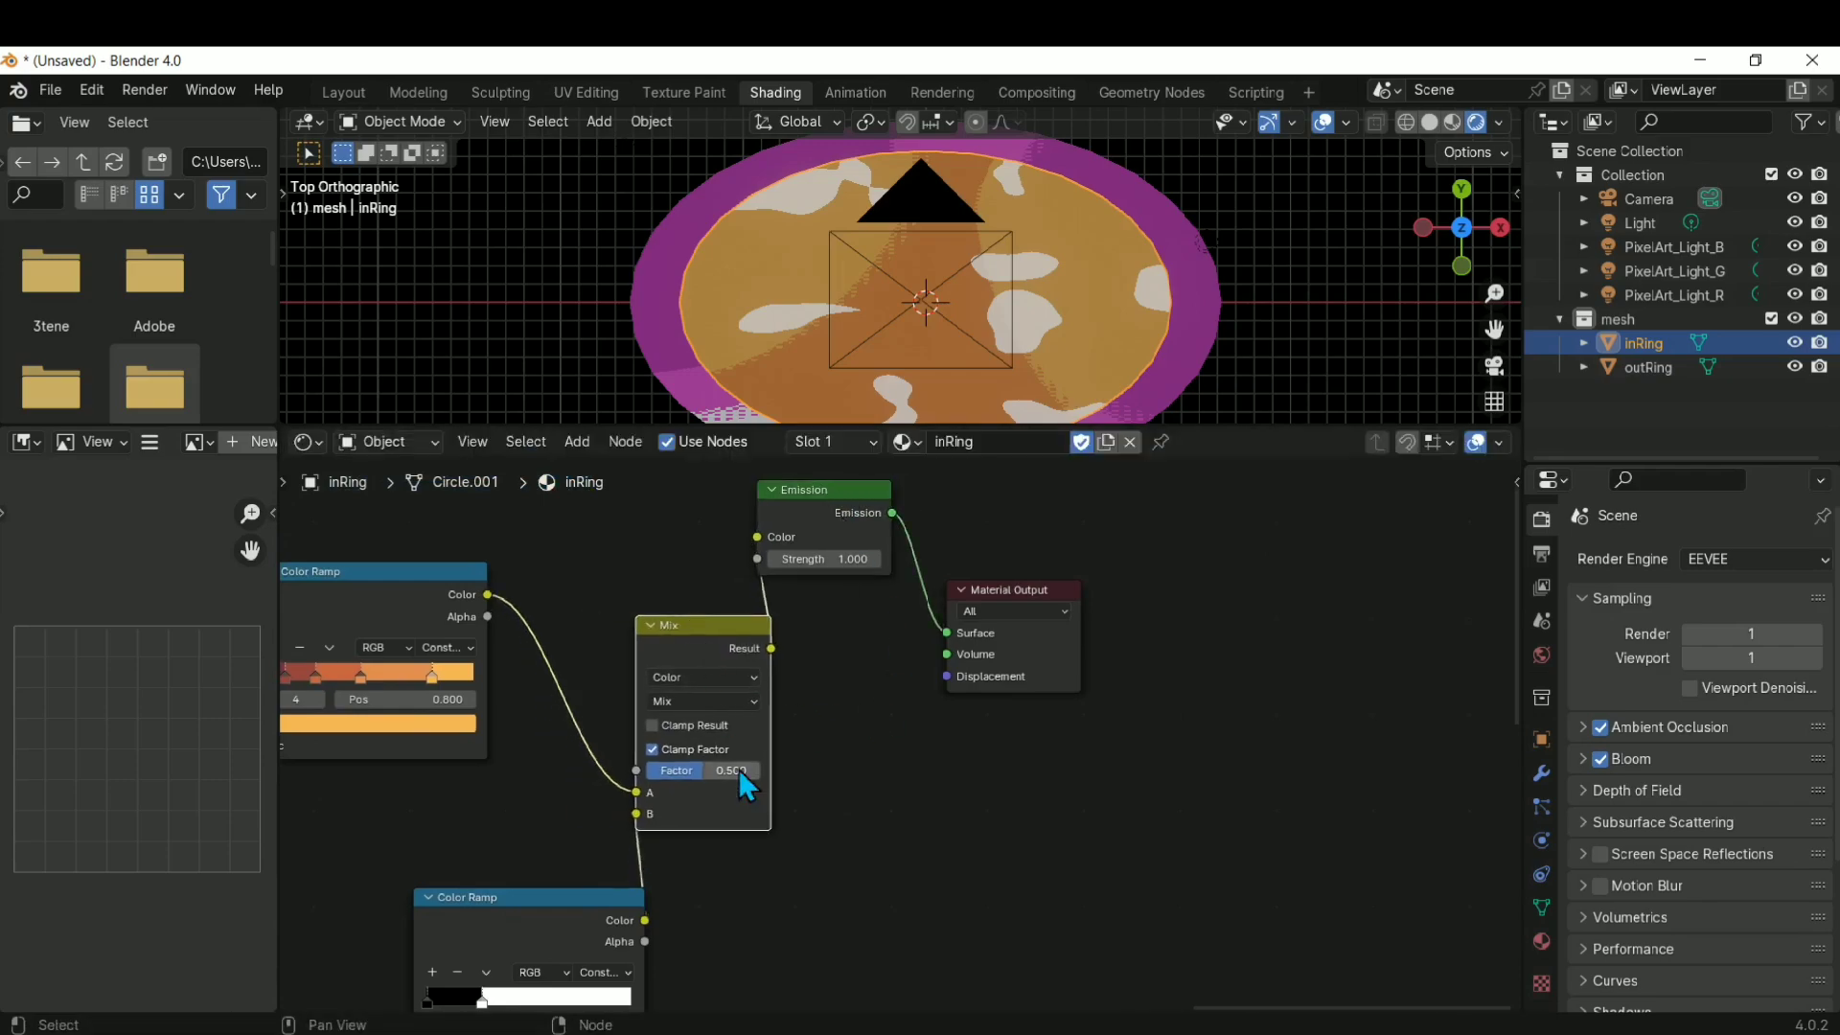
# Try the Lighten blending mode on the Mix node
pyautogui.click(722, 699)
pyautogui.click(734, 703)
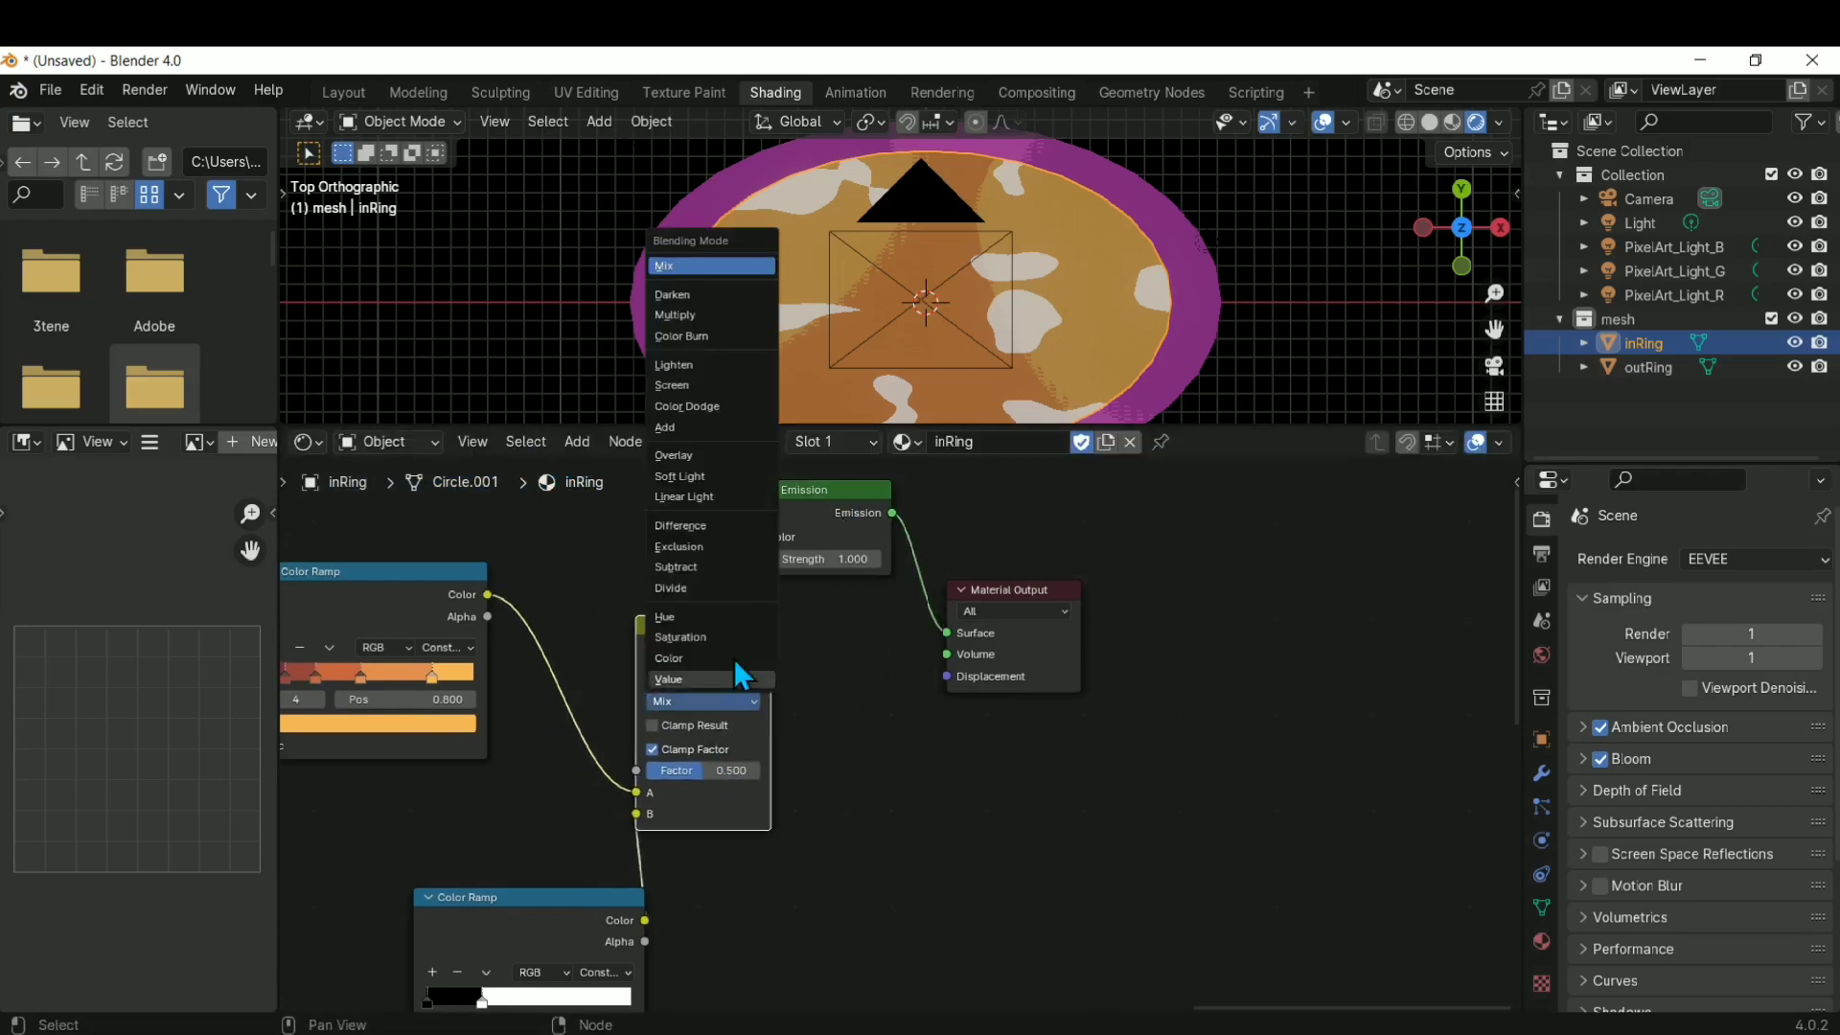
pyautogui.click(753, 368)
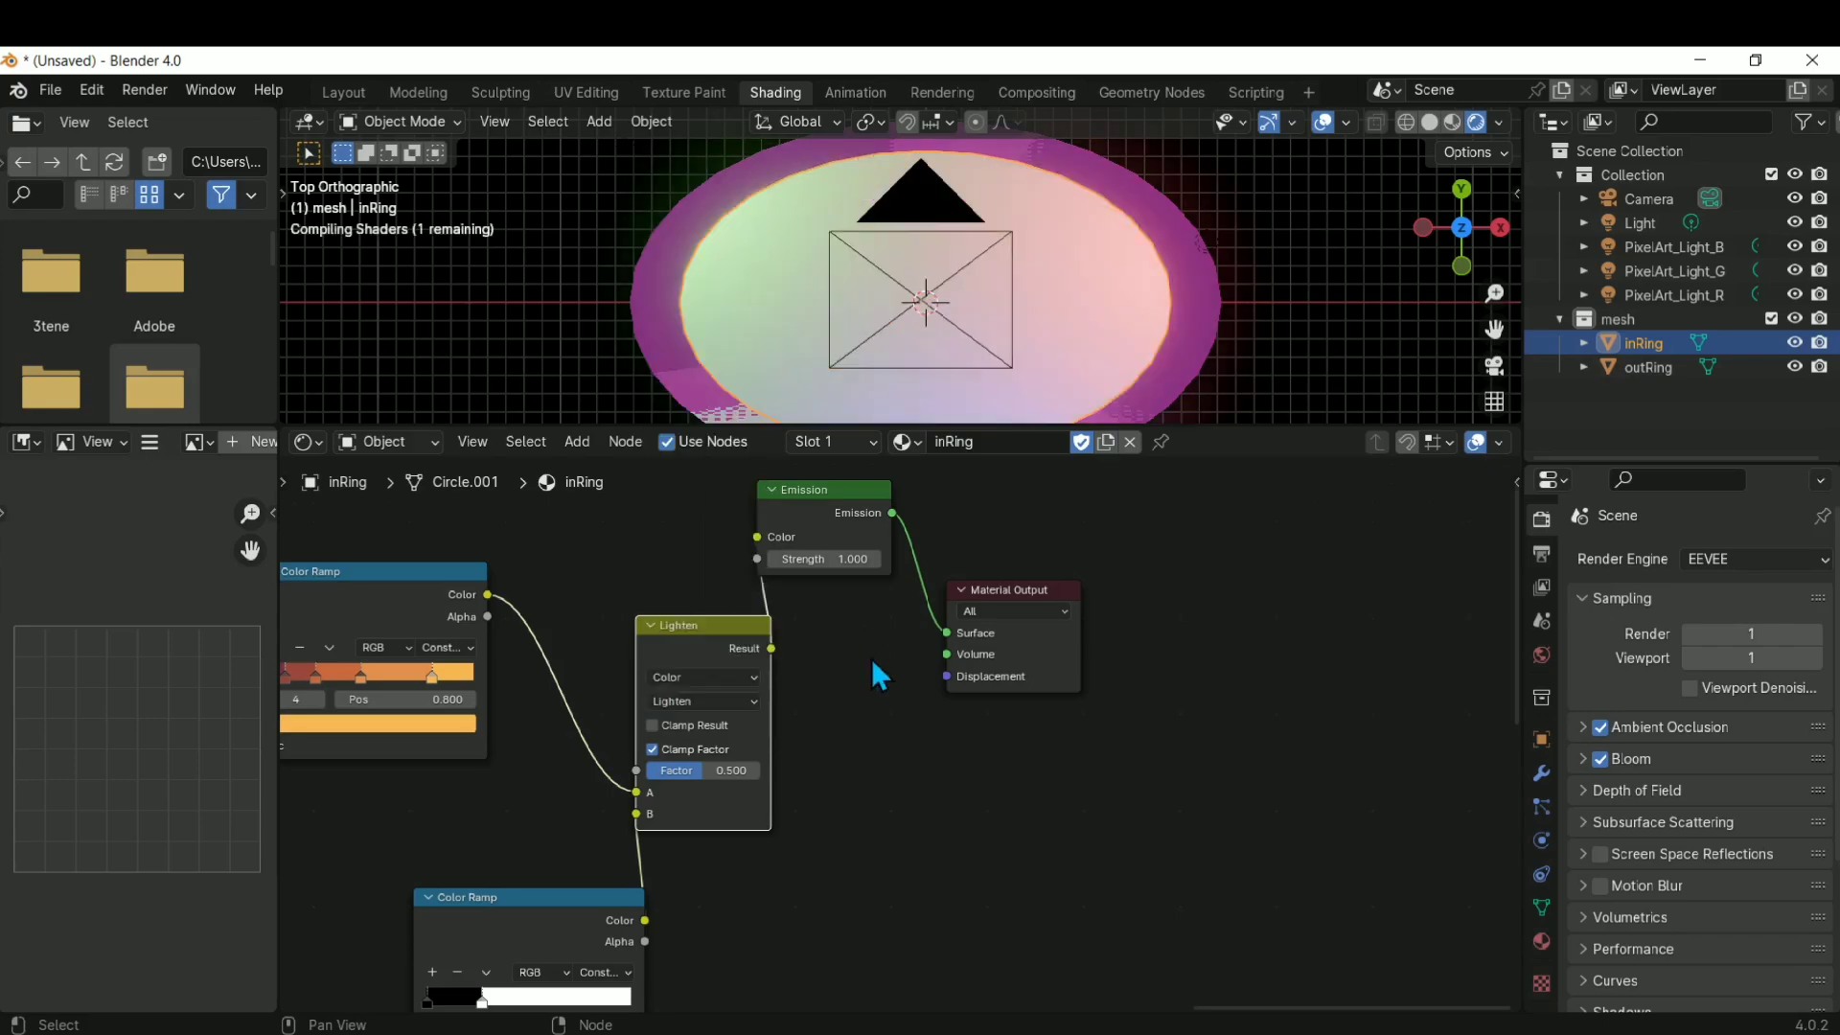
# Set the Mix node's blending mode to Color Dodge and its factor to 1.000
pyautogui.click(726, 709)
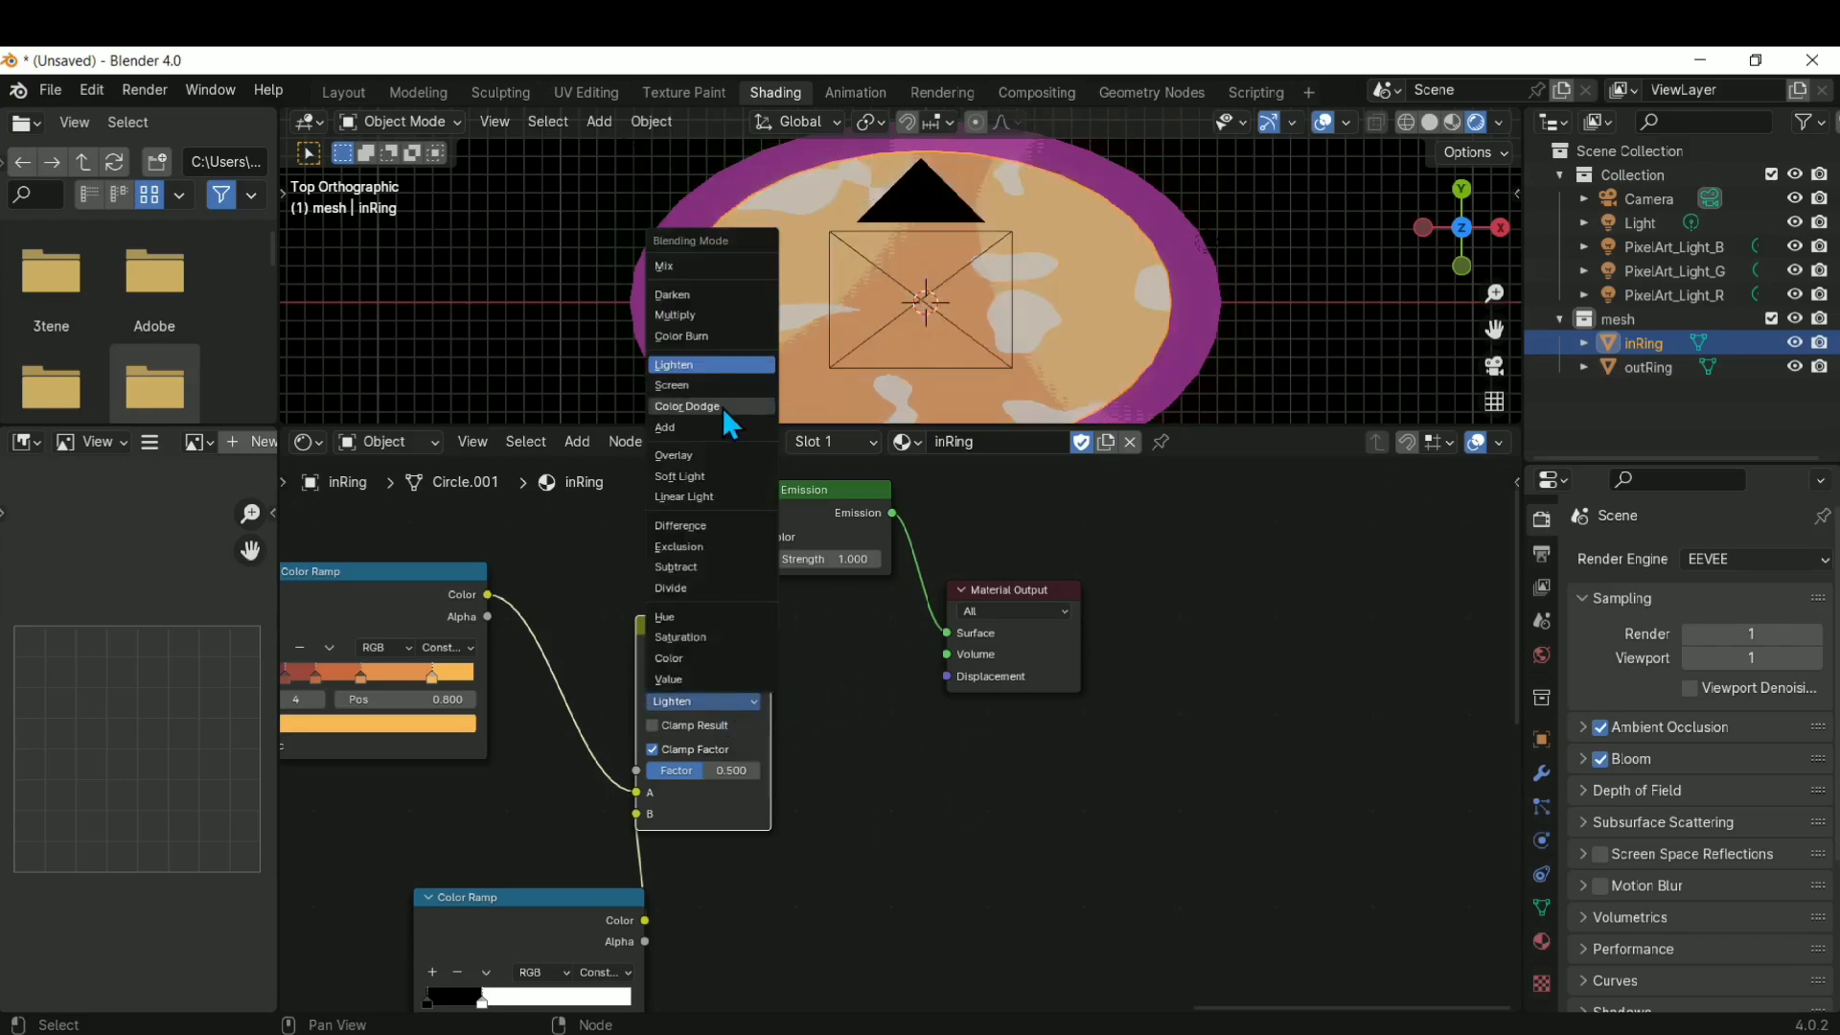
pyautogui.click(723, 413)
pyautogui.moveTo(749, 927); pyautogui.dragTo(1225, 613, button='middle')
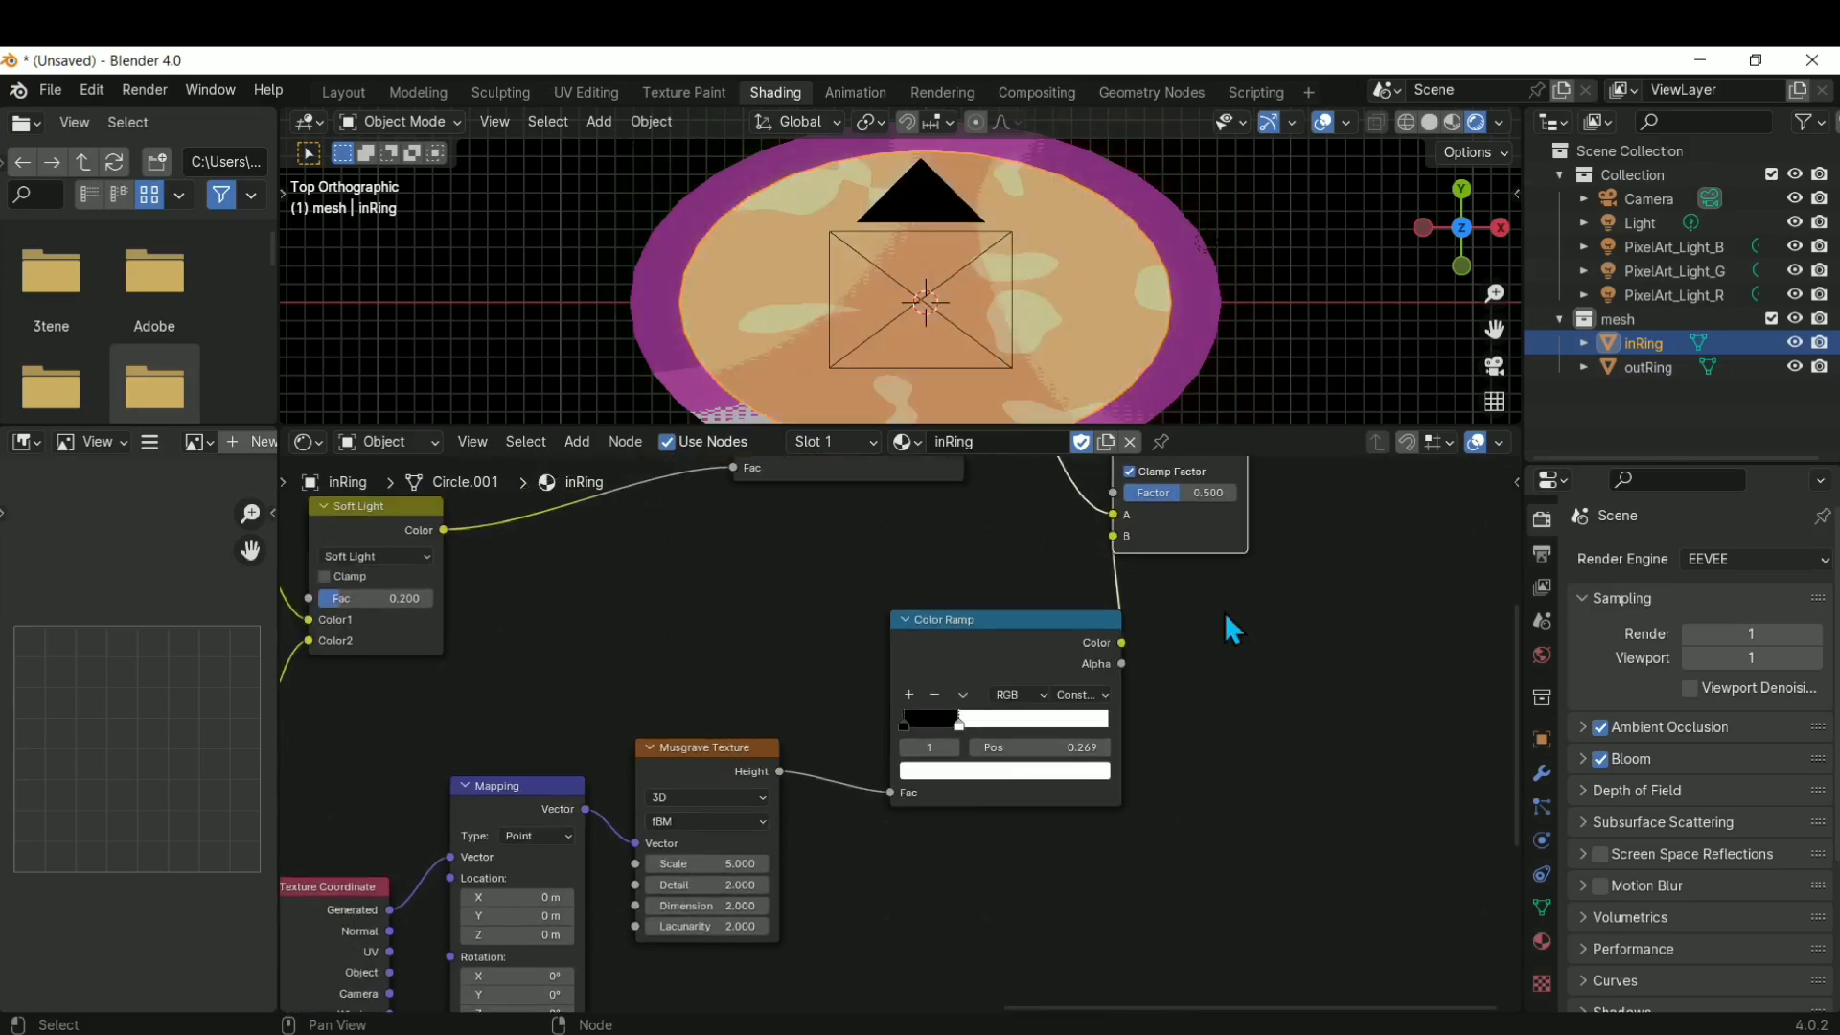
pyautogui.moveTo(1182, 702); pyautogui.dragTo(1106, 858, button='middle')
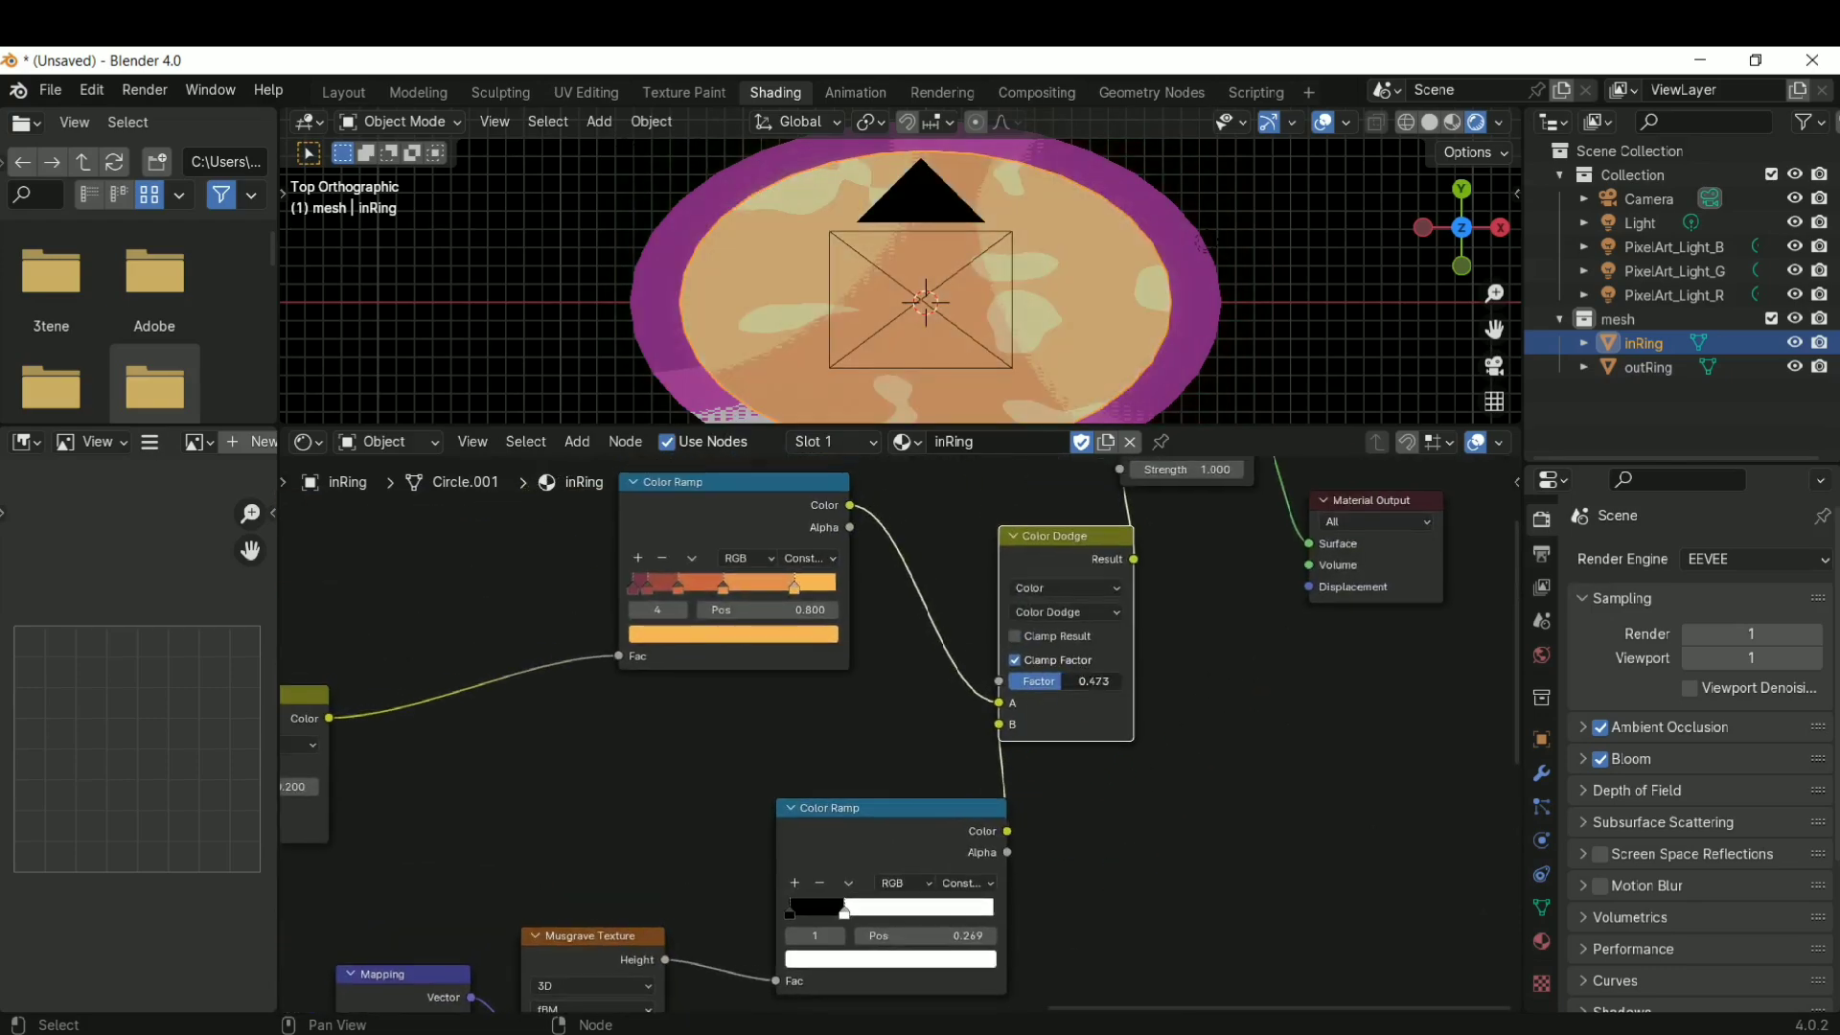
pyautogui.moveTo(1065, 681)
pyautogui.mouseDown()
pyautogui.moveTo(1120, 681)
pyautogui.moveTo(1097, 681)
pyautogui.moveTo(1163, 808)
pyautogui.mouseUp()
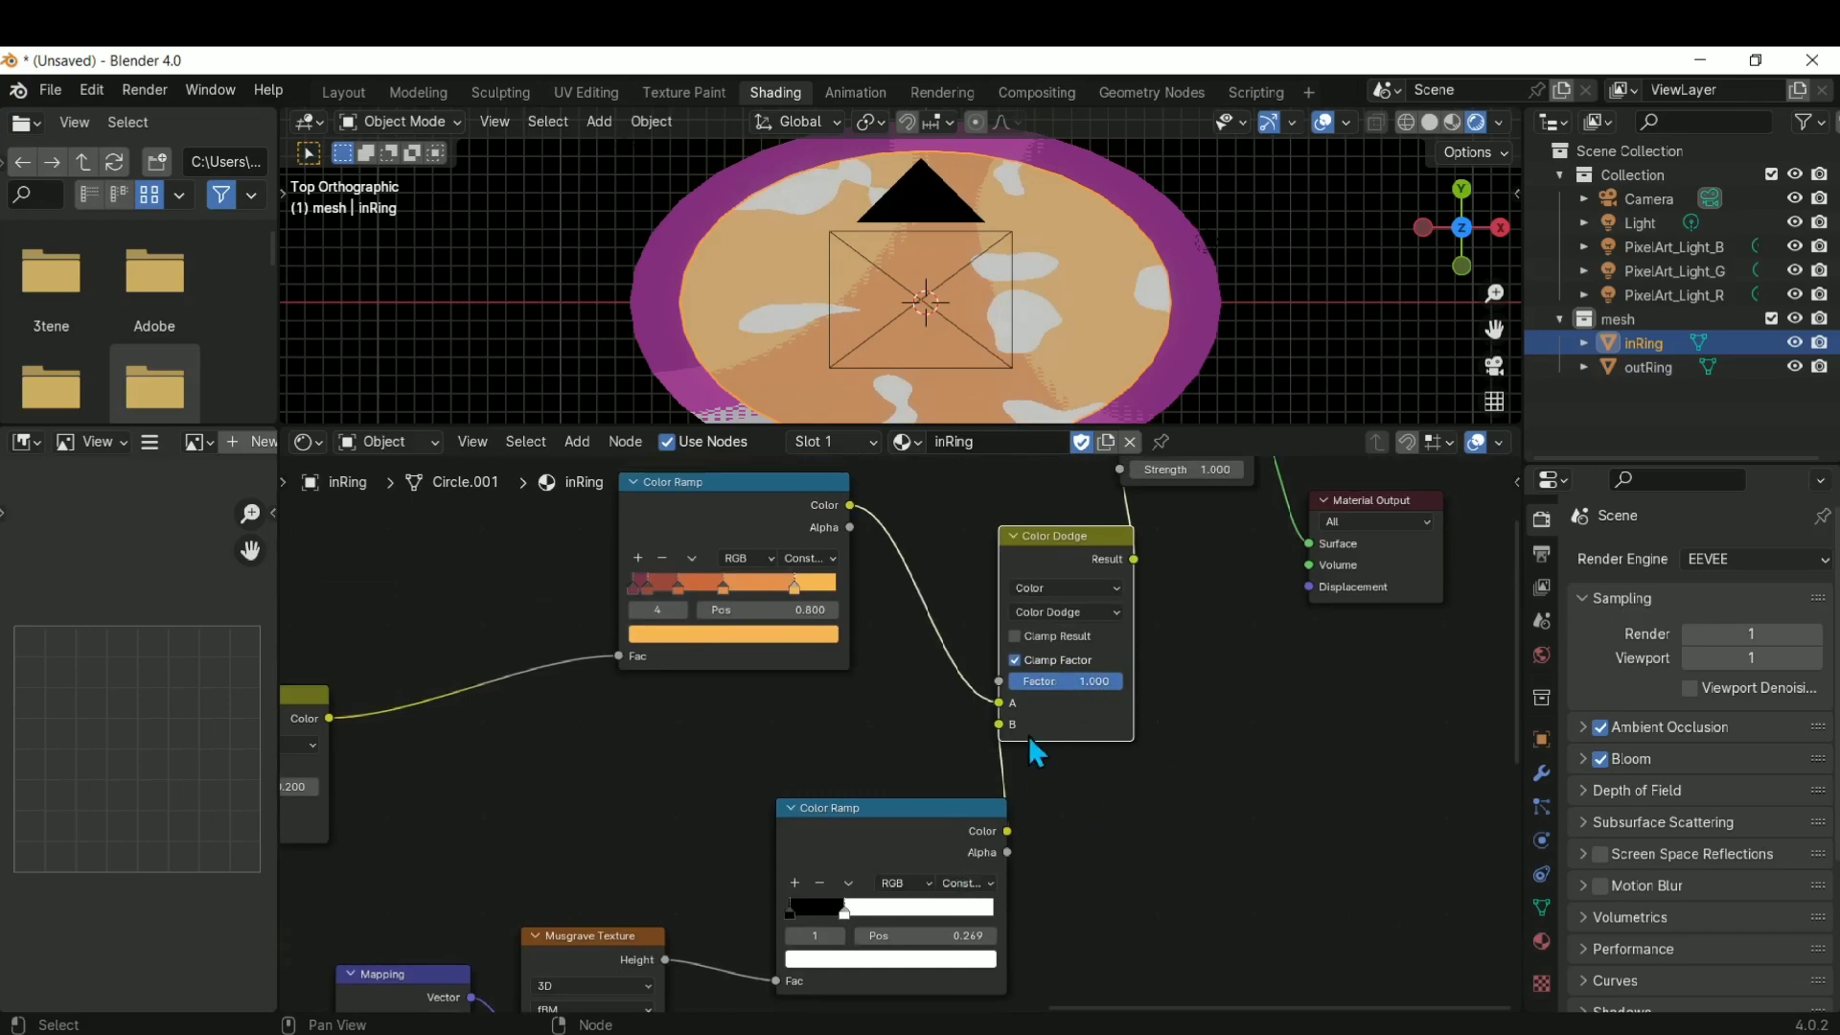
# Reposition the Color Dodge node and the black-and-white Color Ramp so the link into input B runs clearly
pyautogui.moveTo(1072, 534)
pyautogui.mouseDown()
pyautogui.moveTo(1161, 537)
pyautogui.moveTo(1142, 556)
pyautogui.mouseUp()
pyautogui.moveTo(926, 823); pyautogui.dragTo(890, 758)
pyautogui.moveTo(759, 868); pyautogui.dragTo(1004, 699, button='middle')
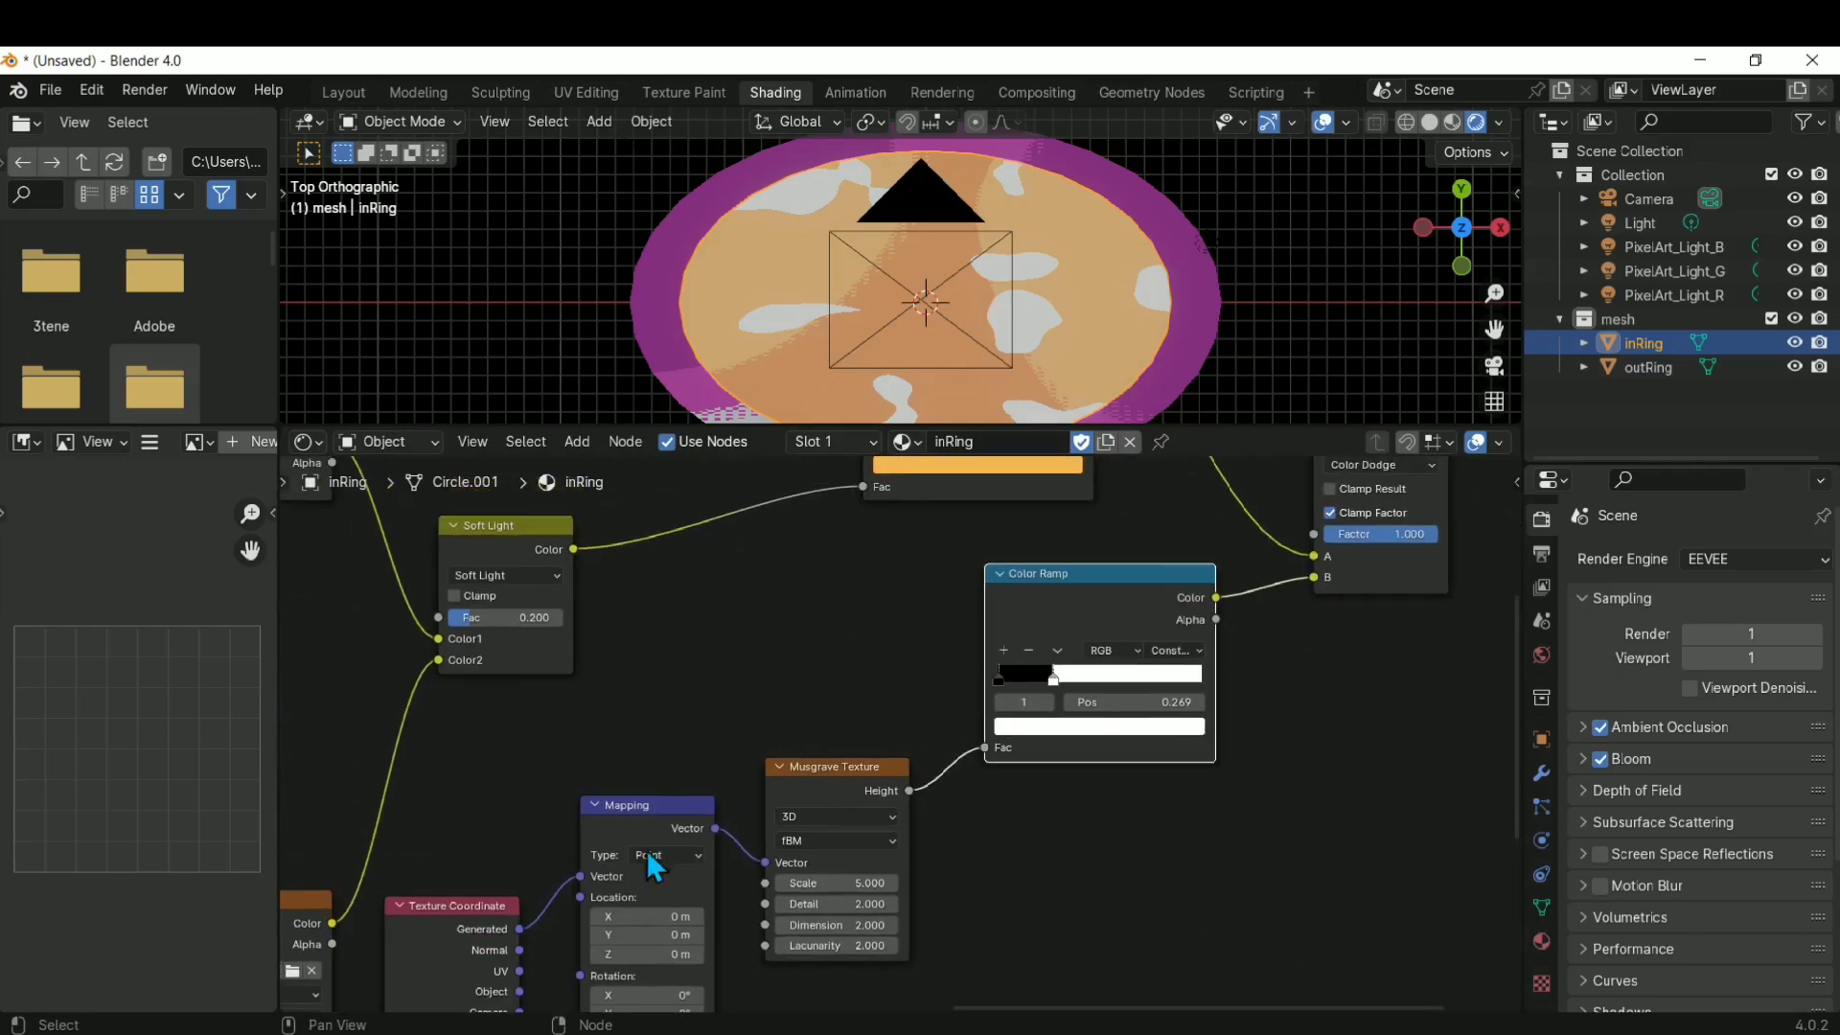
pyautogui.moveTo(994, 781); pyautogui.dragTo(831, 929, button='middle')
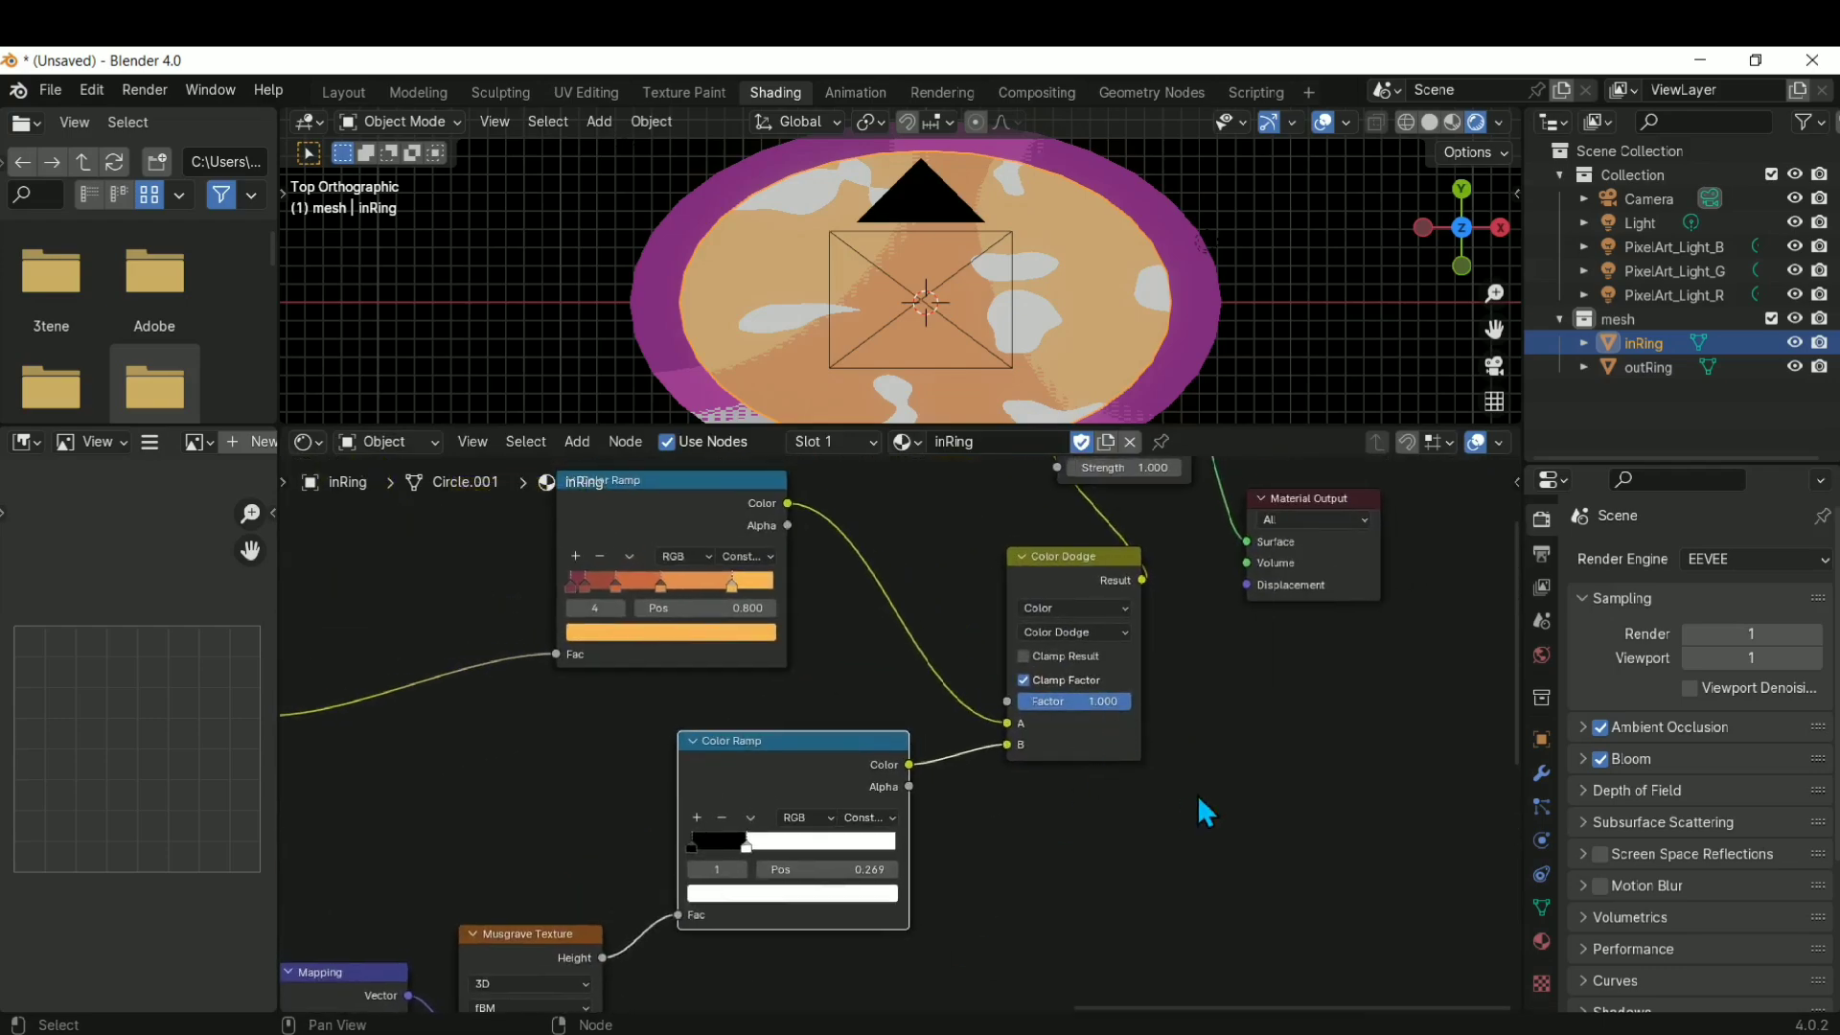
# Shift the Musgrave Color Ramp's white stop to about 0.16 and colour it pink with hue 0.839, saturation 0.930 and value 1.000
pyautogui.moveTo(953, 888); pyautogui.dragTo(1020, 859, button='middle')
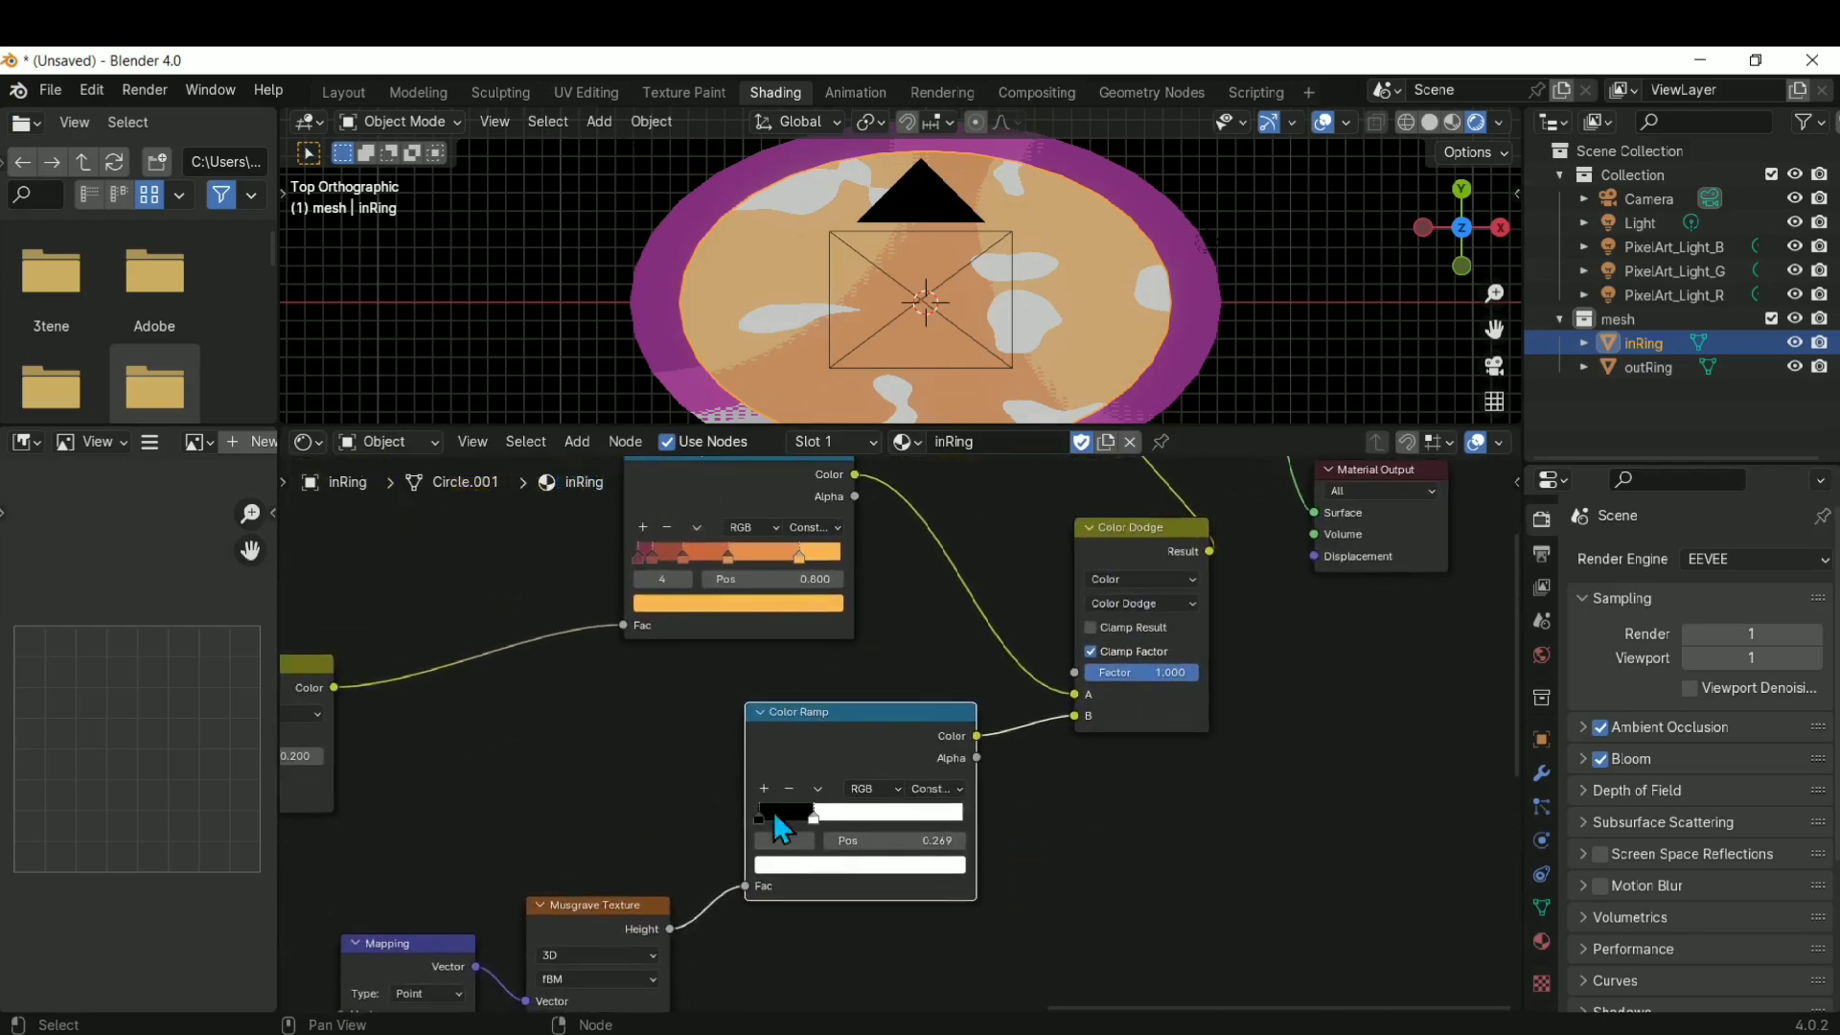
pyautogui.moveTo(809, 818); pyautogui.dragTo(788, 830)
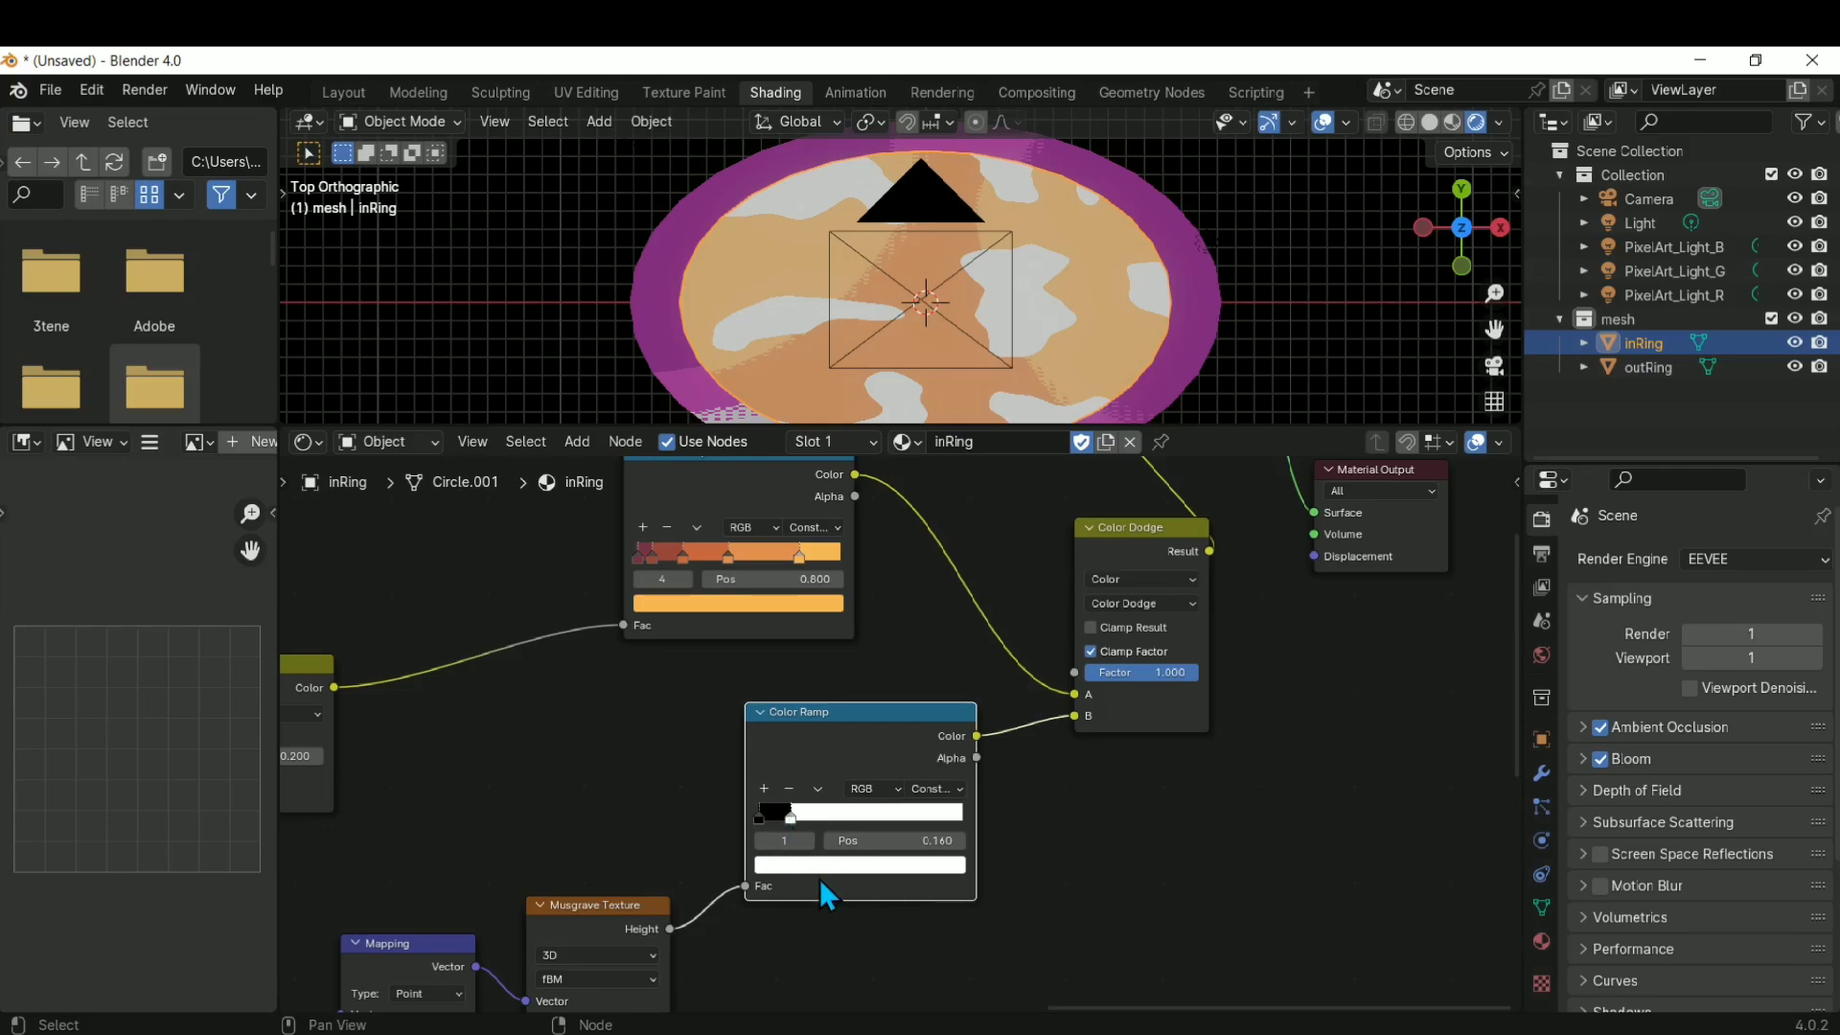
pyautogui.click(821, 870)
pyautogui.click(900, 676)
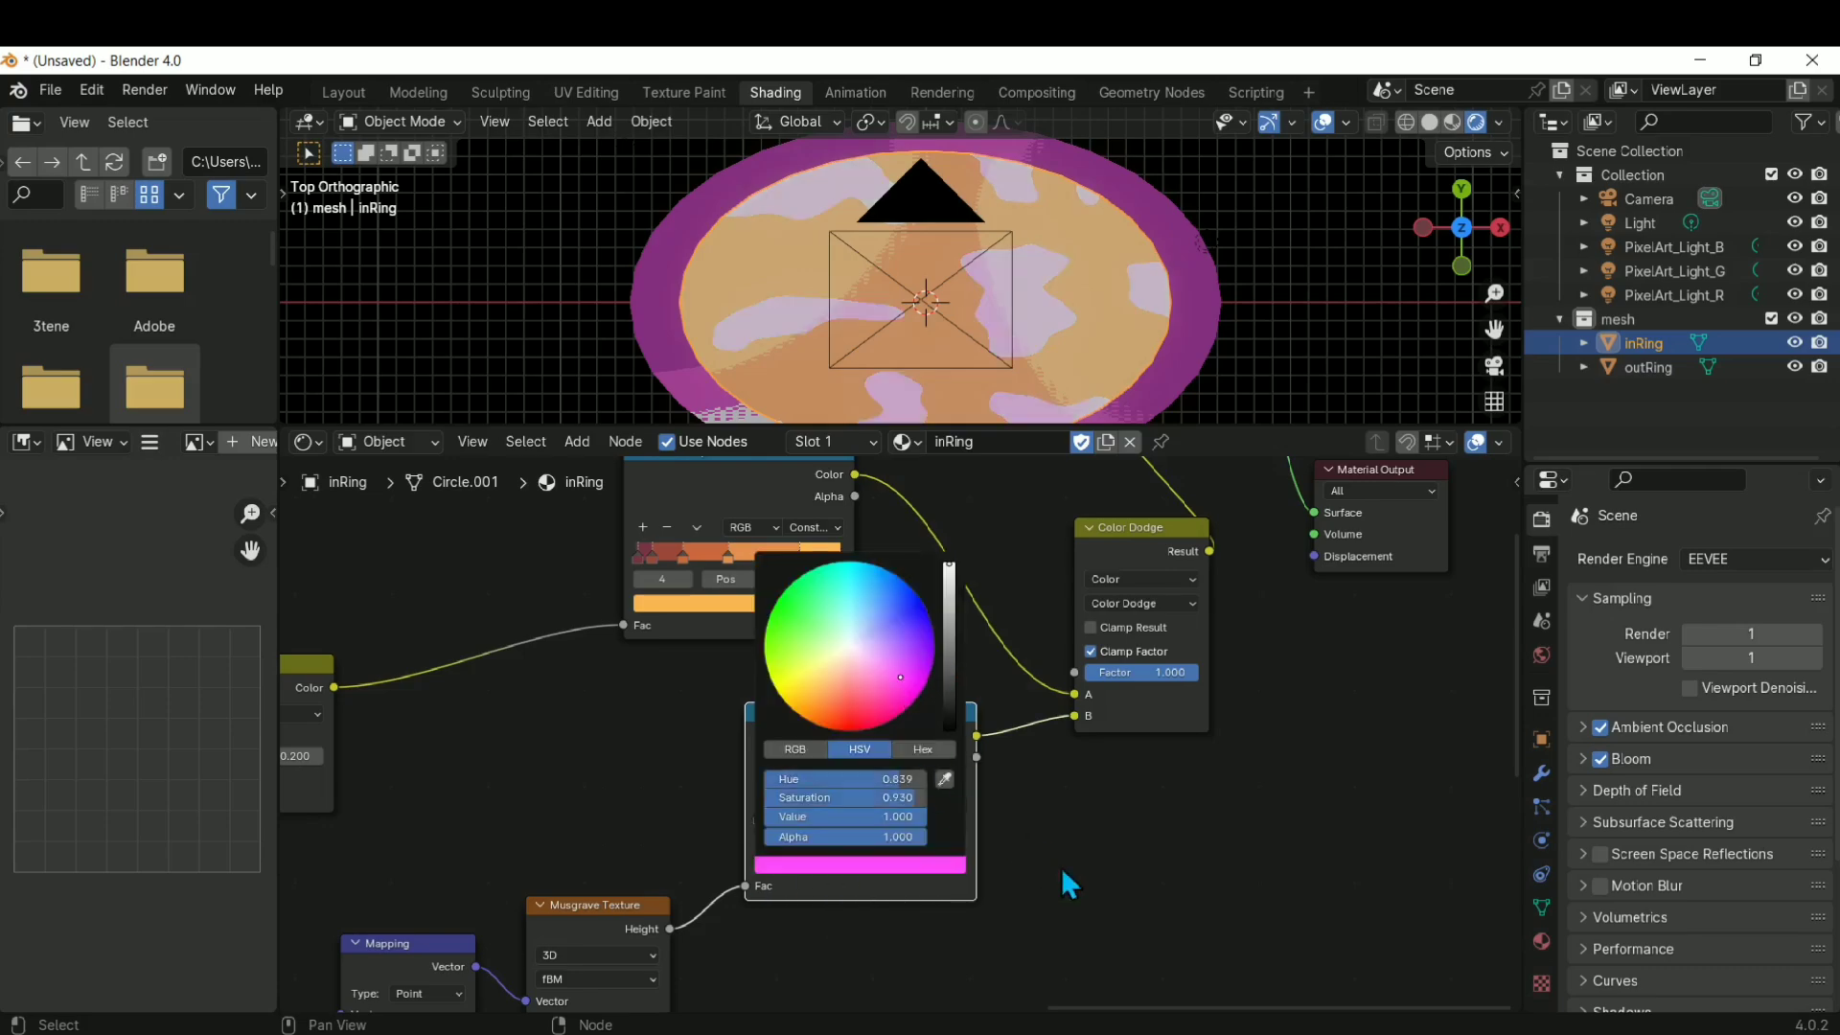
# Recolour the black stop of the Musgrave Color Ramp to a dark navy blue
pyautogui.click(762, 817)
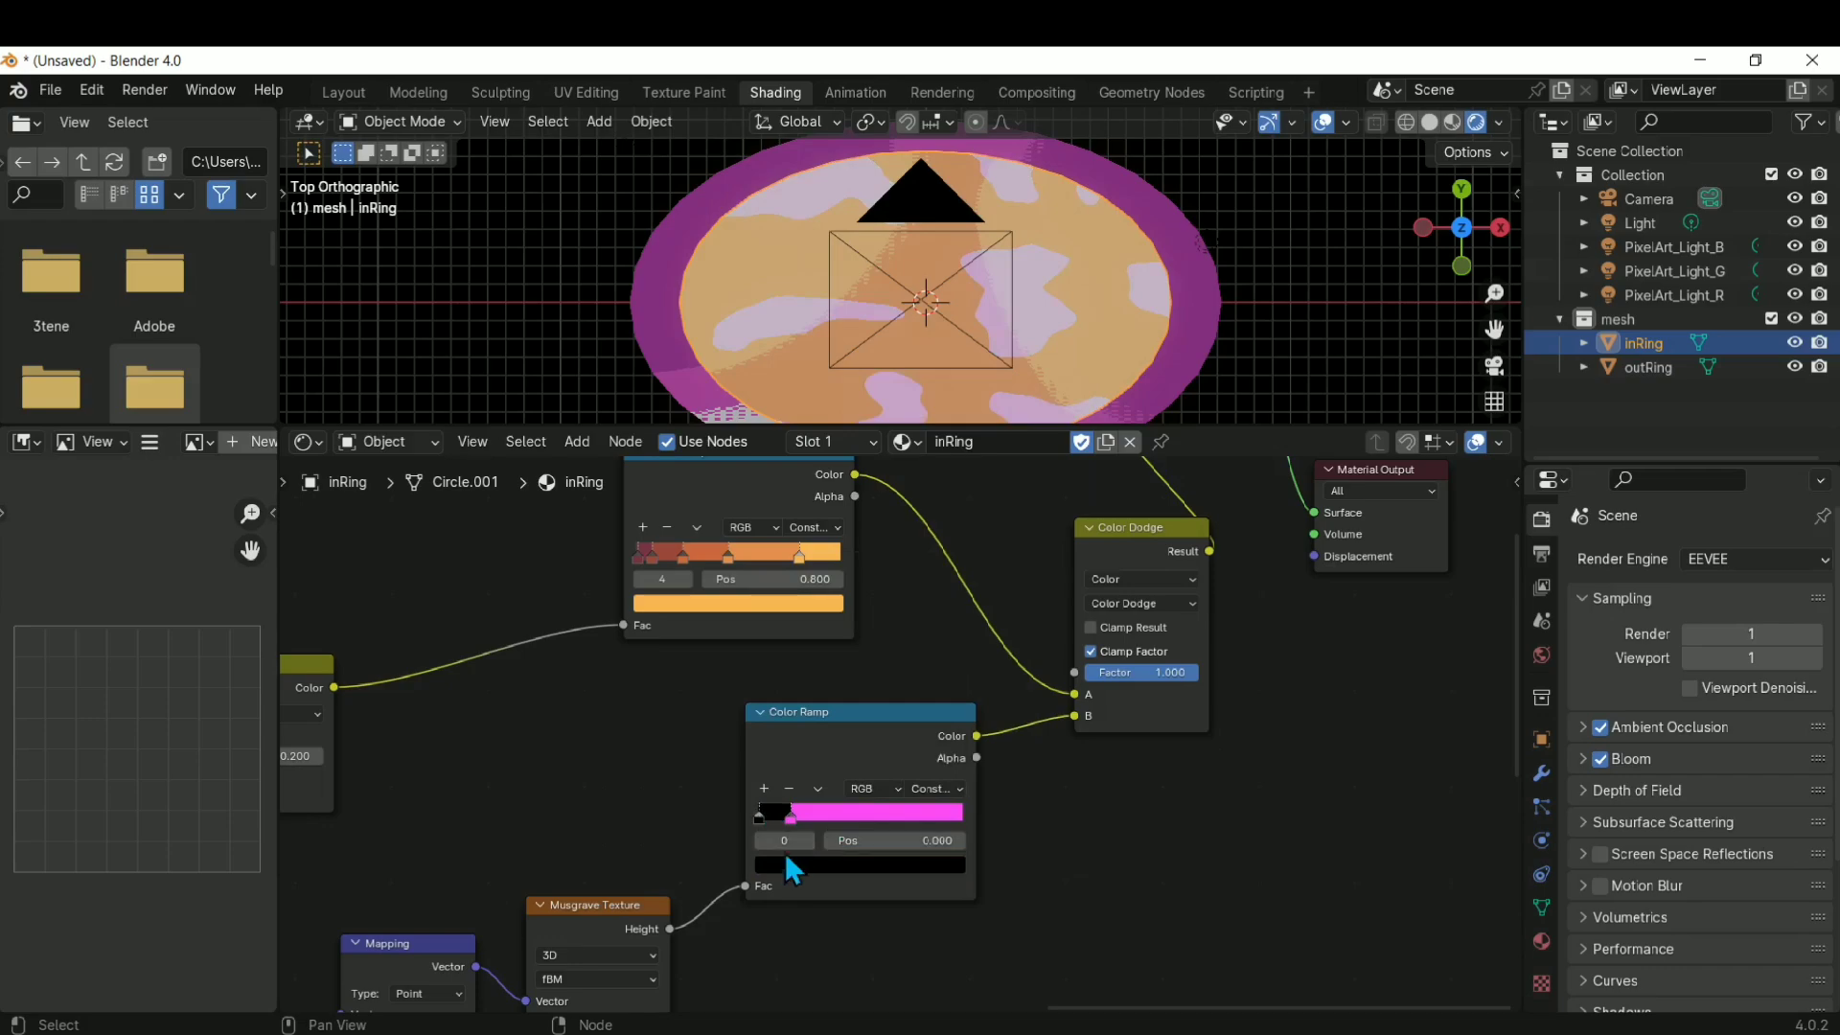
pyautogui.click(809, 864)
pyautogui.moveTo(949, 673); pyautogui.dragTo(949, 610)
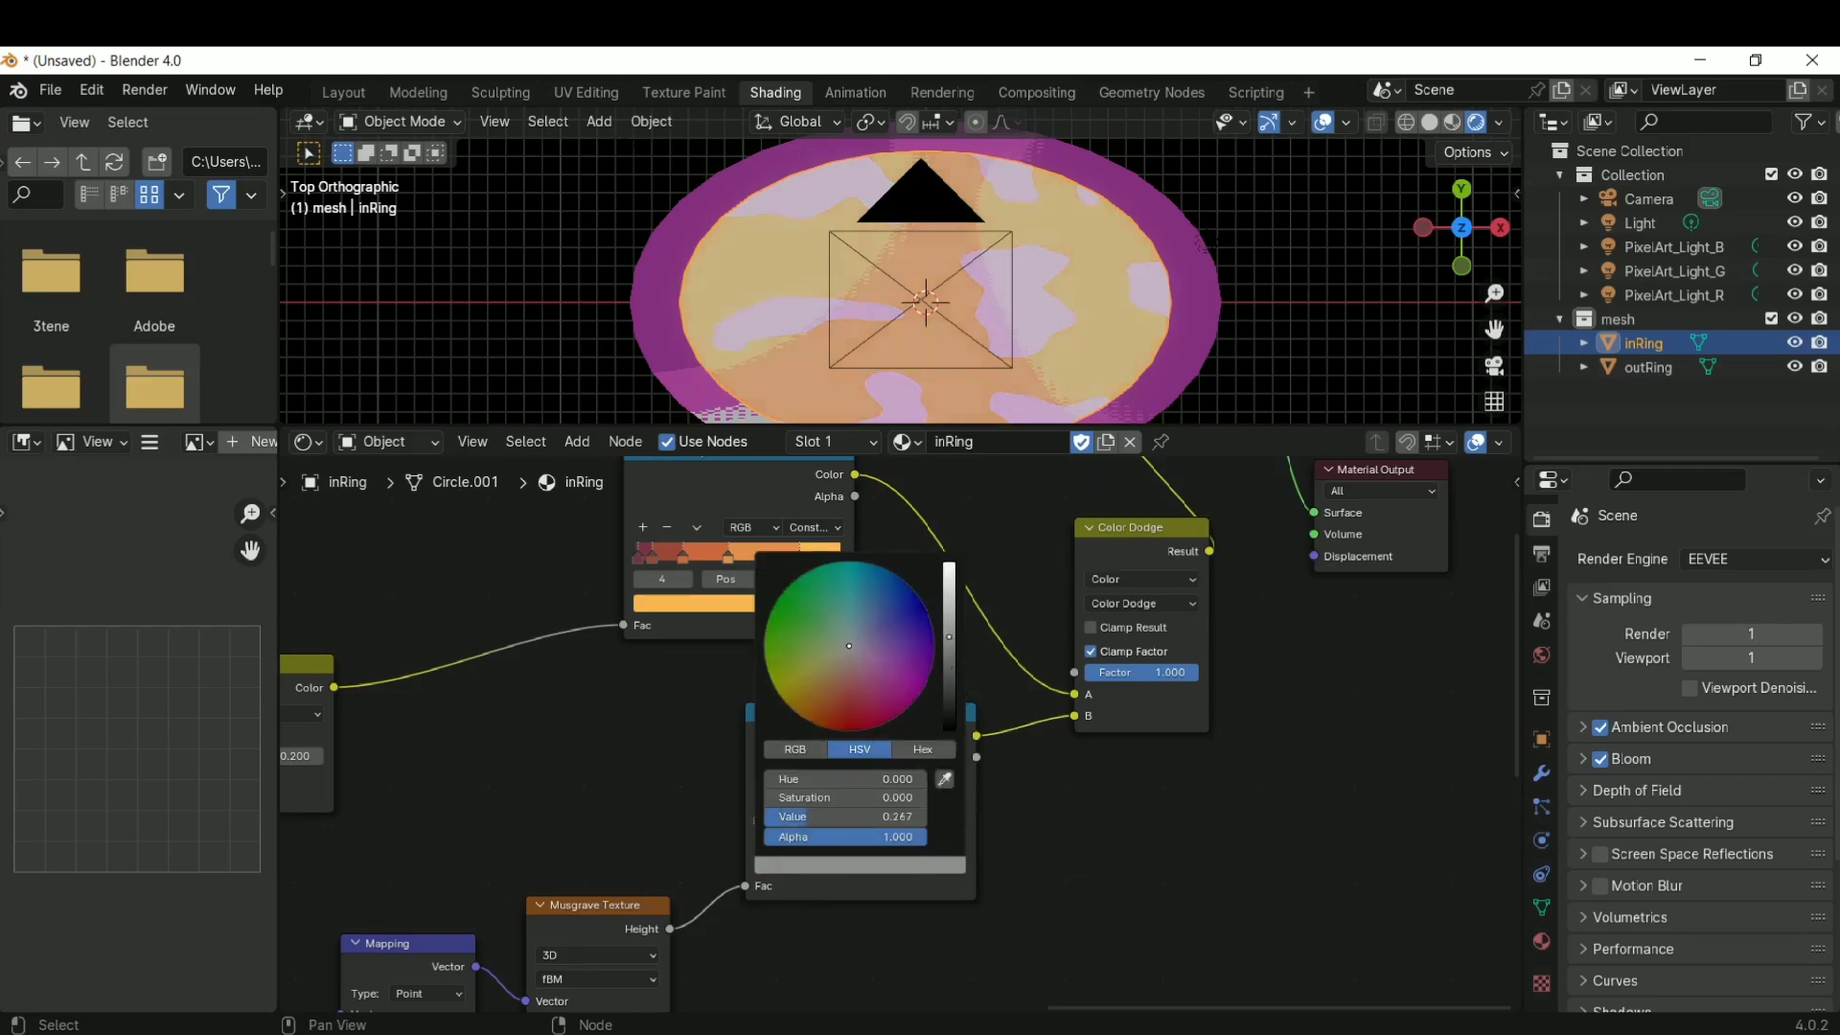
pyautogui.click(905, 607)
pyautogui.click(876, 627)
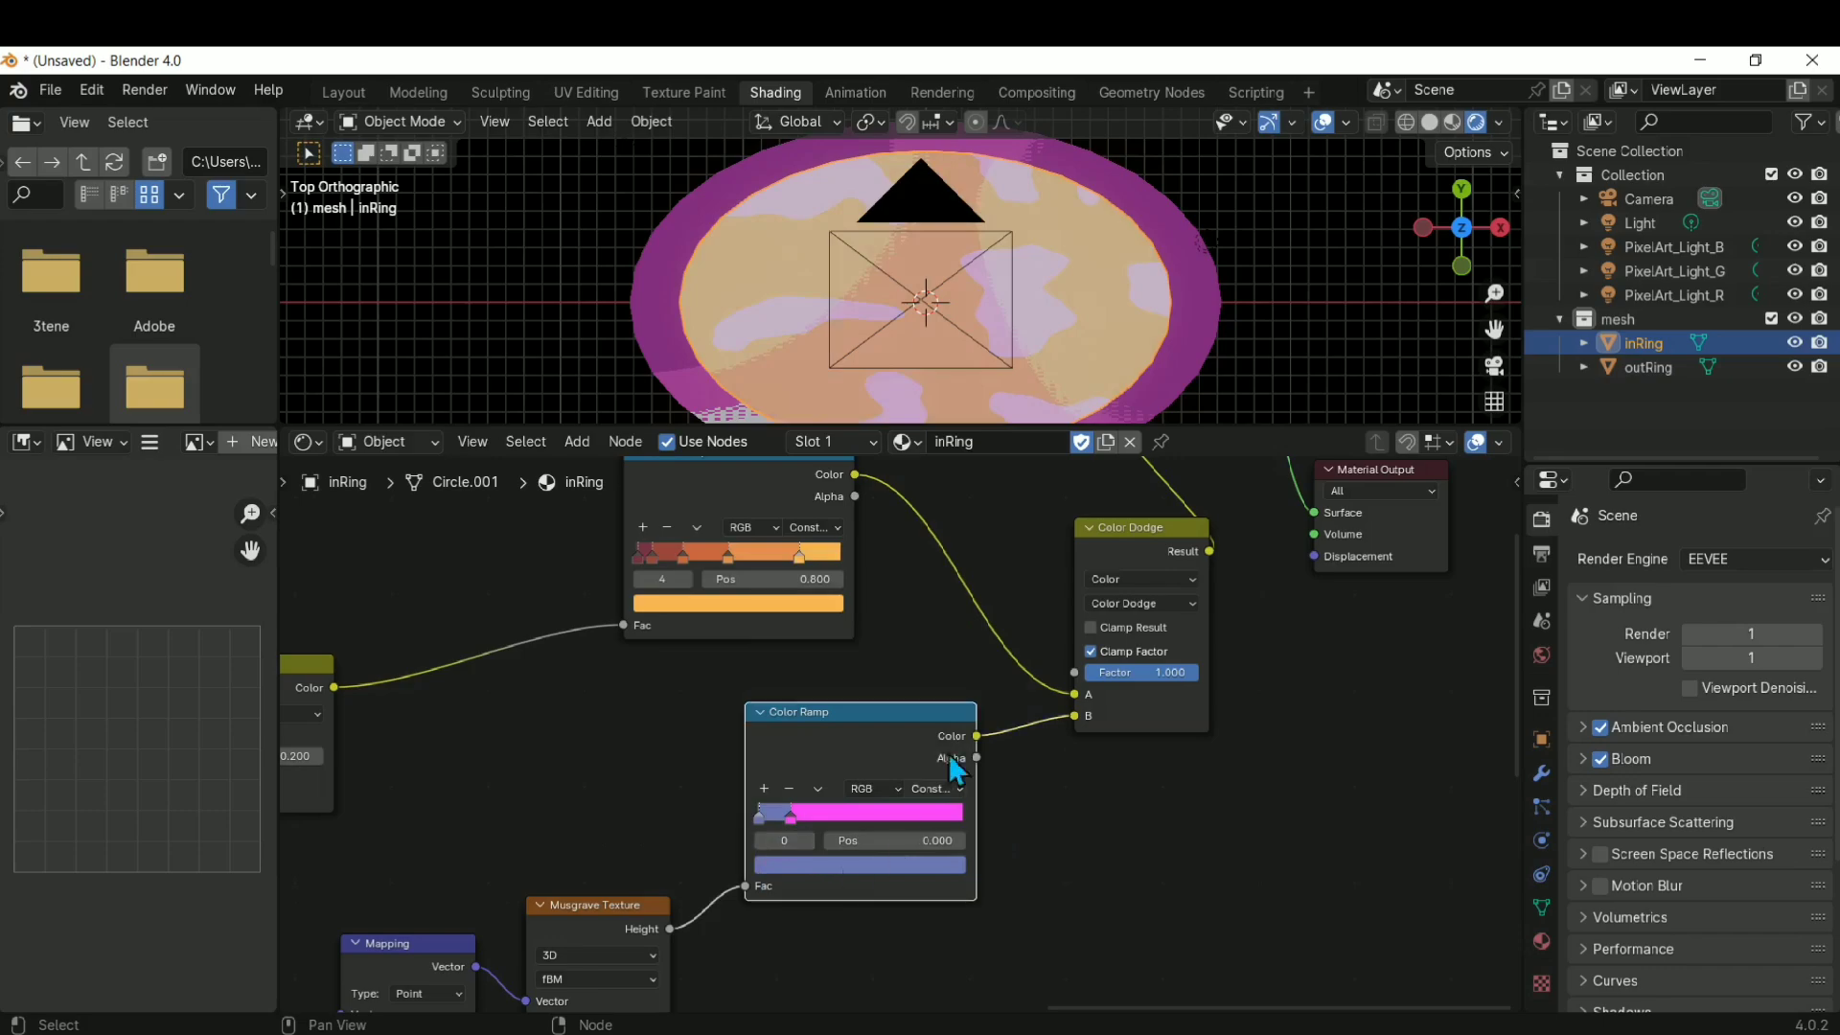
pyautogui.click(905, 866)
pyautogui.click(900, 617)
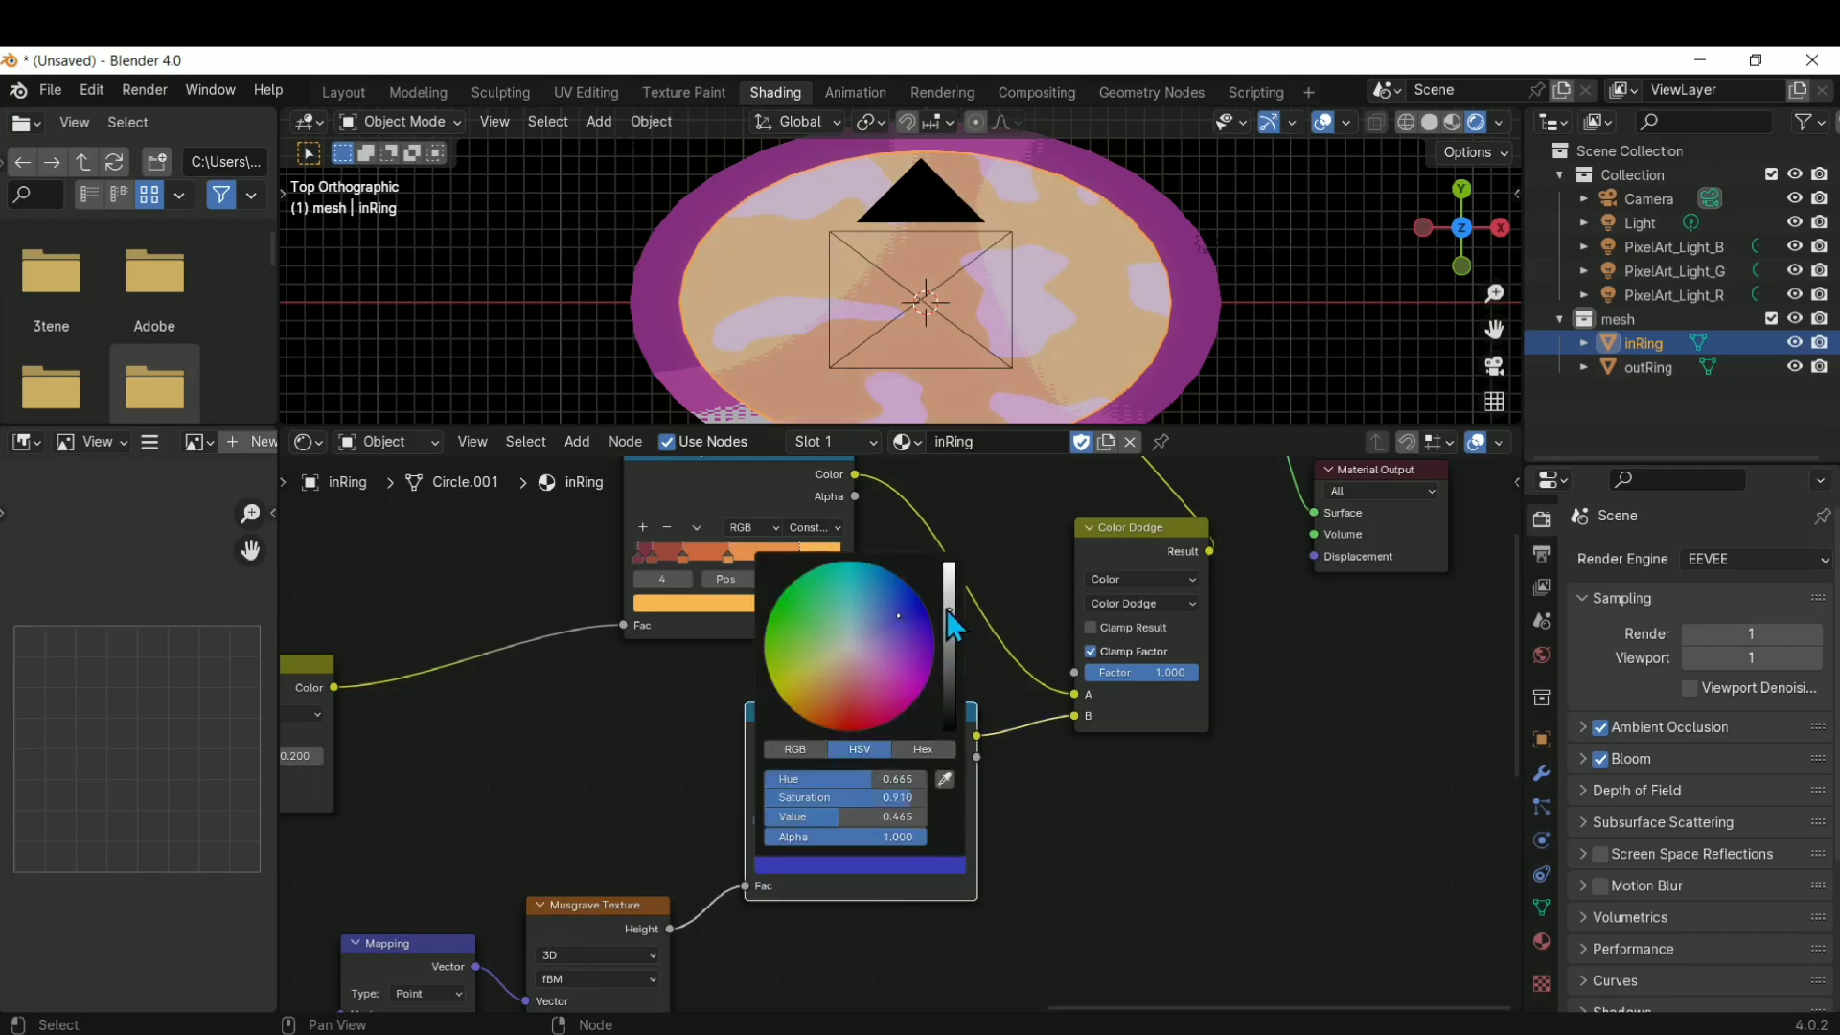
pyautogui.click(918, 595)
pyautogui.moveTo(948, 617)
pyautogui.mouseDown()
pyautogui.moveTo(949, 700)
pyautogui.moveTo(949, 677)
pyautogui.mouseUp()
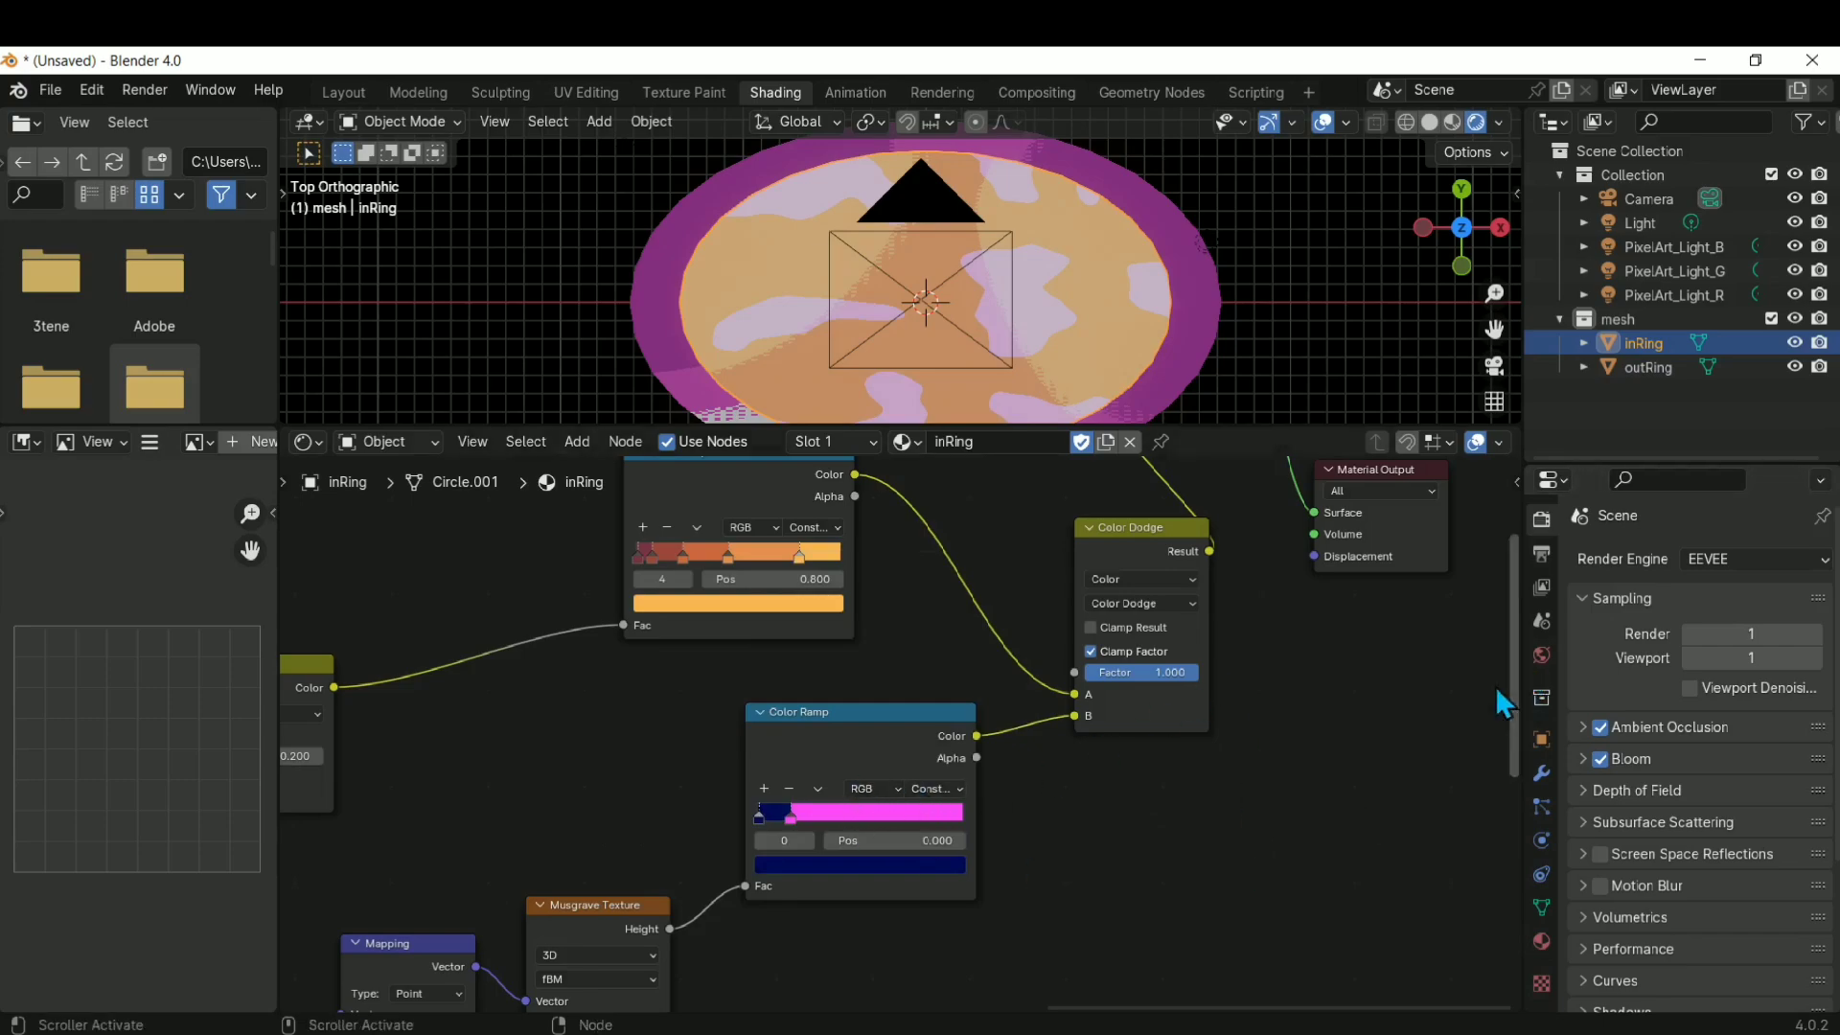
# Move the Material Output and Emission nodes farther from the Color Dodge node to free space between them
pyautogui.moveTo(1481, 693); pyautogui.dragTo(1245, 884, button='middle')
pyautogui.moveTo(1134, 669); pyautogui.dragTo(1328, 635)
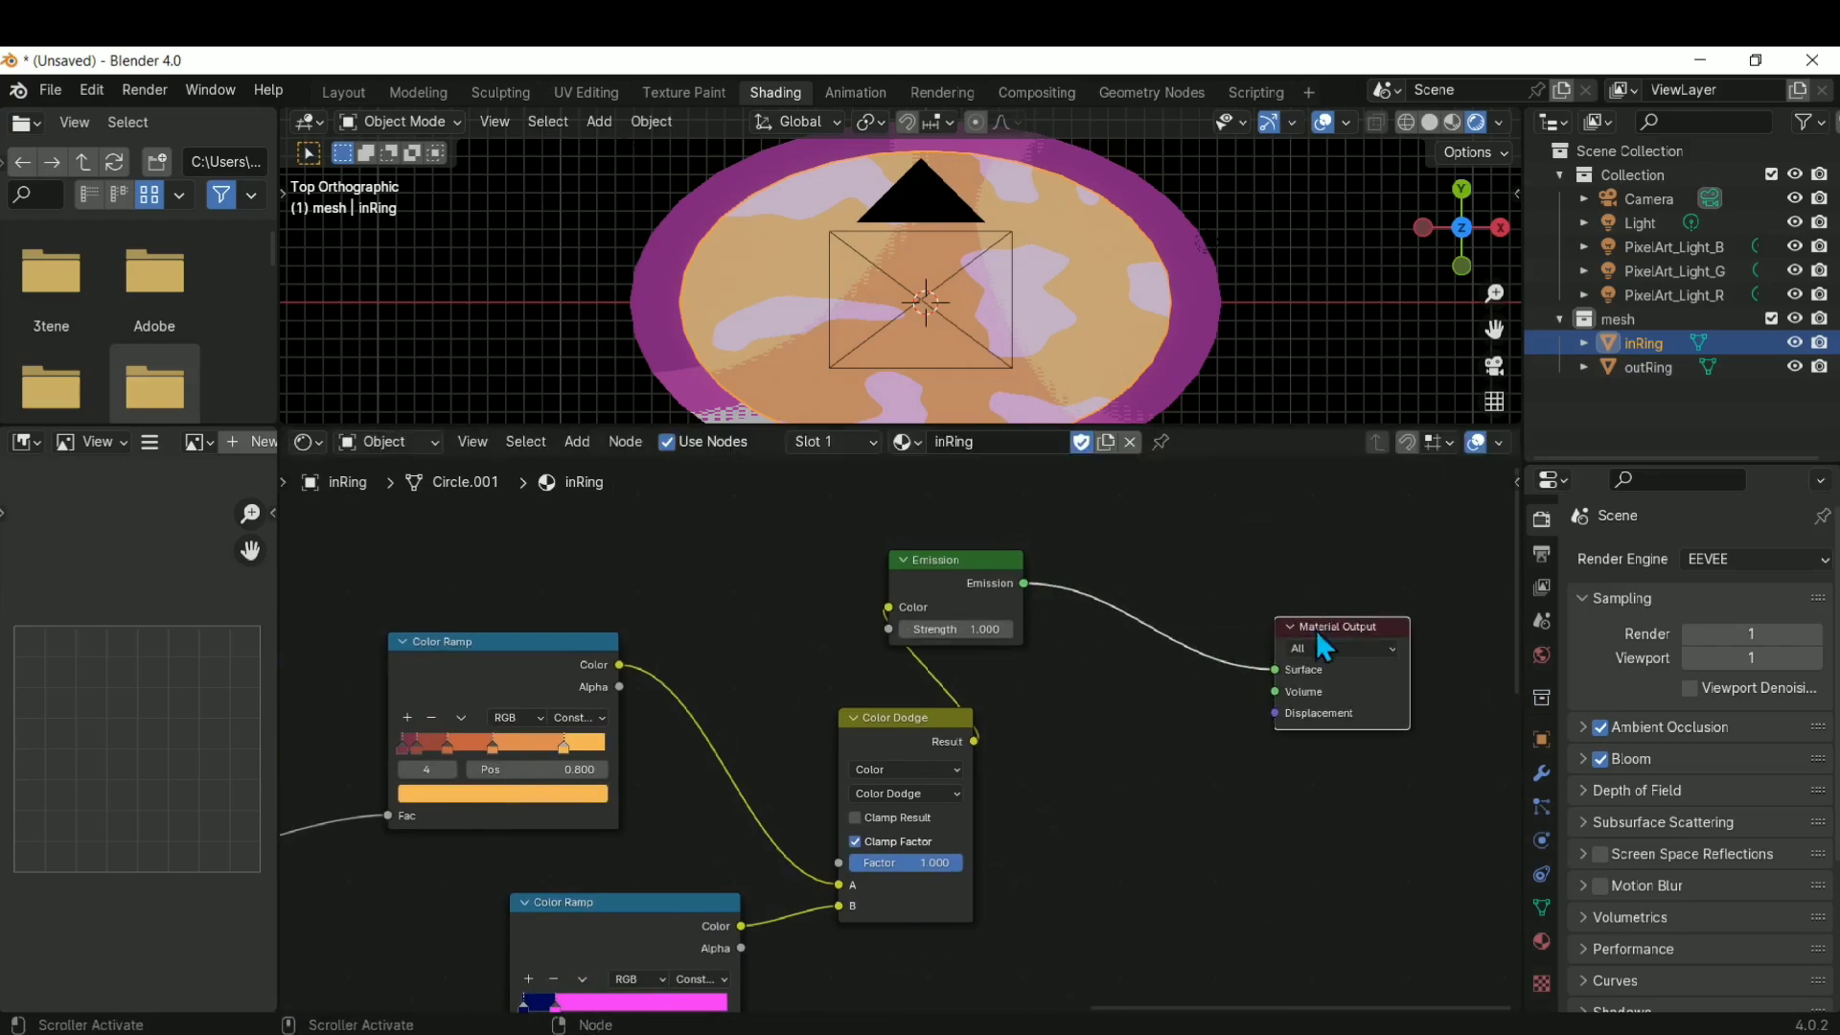
pyautogui.moveTo(941, 567); pyautogui.dragTo(1133, 585)
pyautogui.moveTo(1061, 840); pyautogui.dragTo(1112, 759, button='middle')
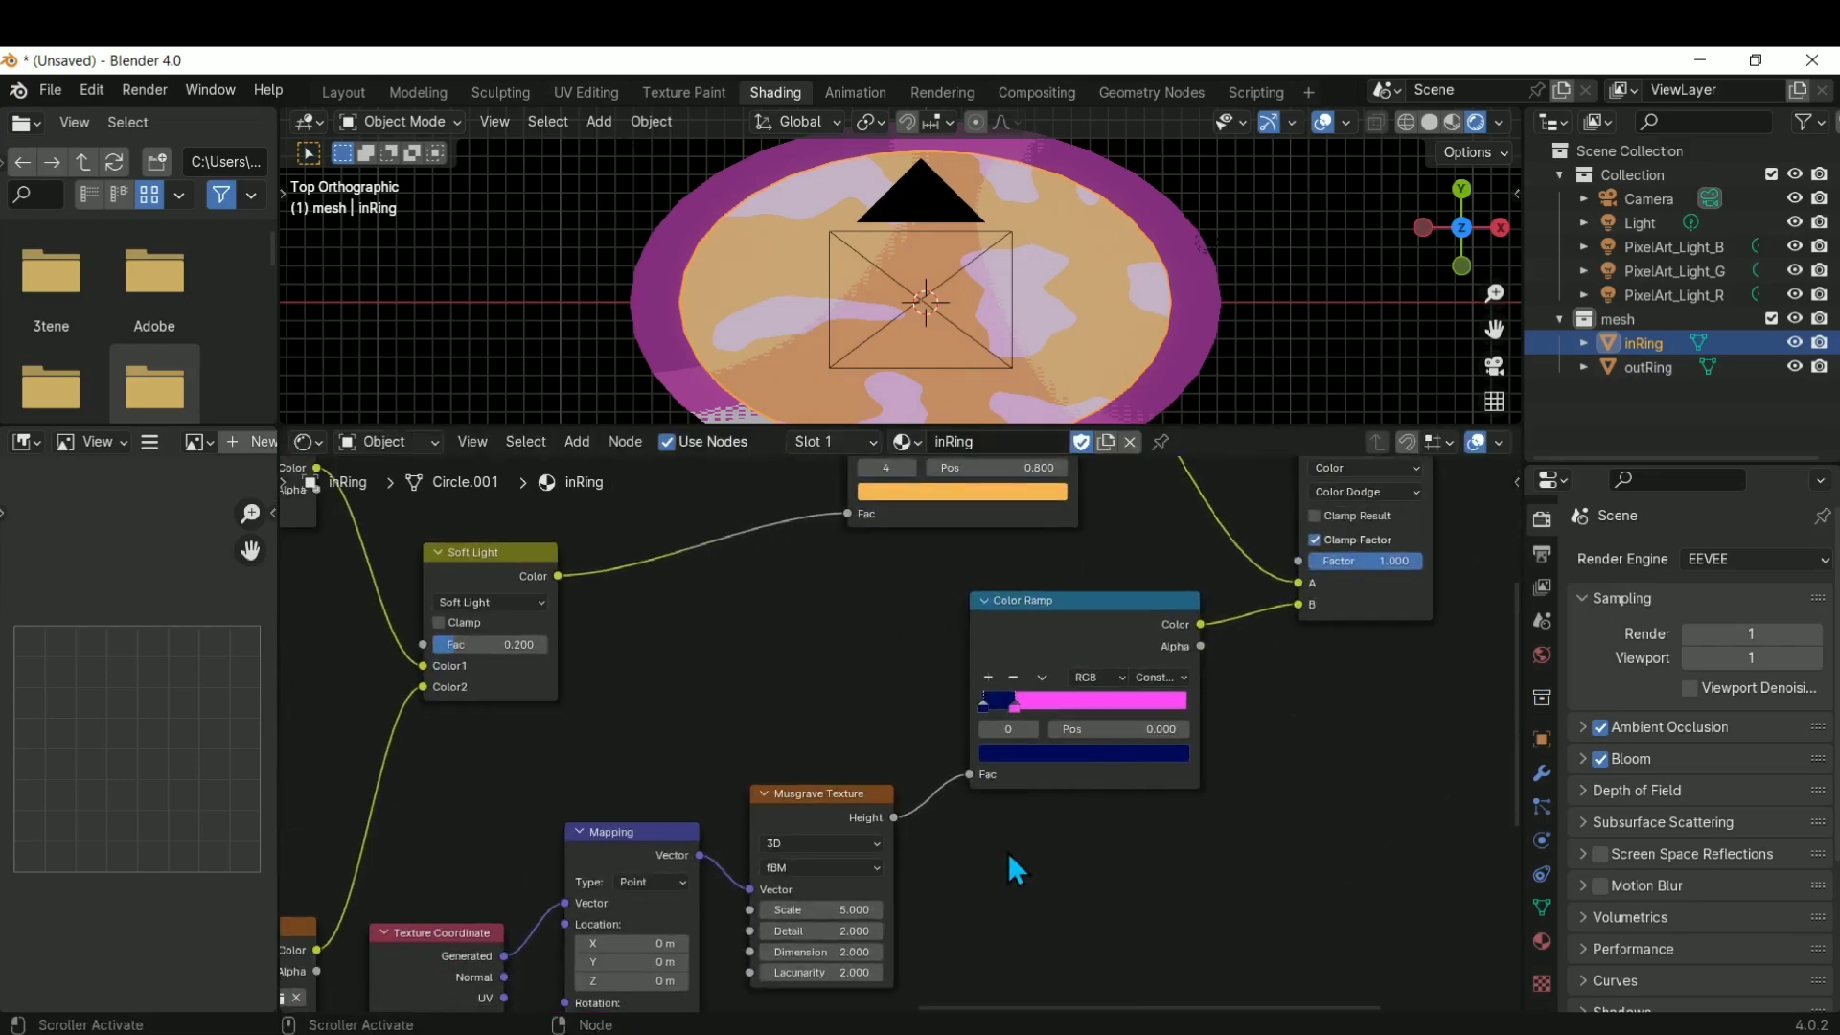
pyautogui.moveTo(1263, 761); pyautogui.dragTo(1207, 900, button='middle')
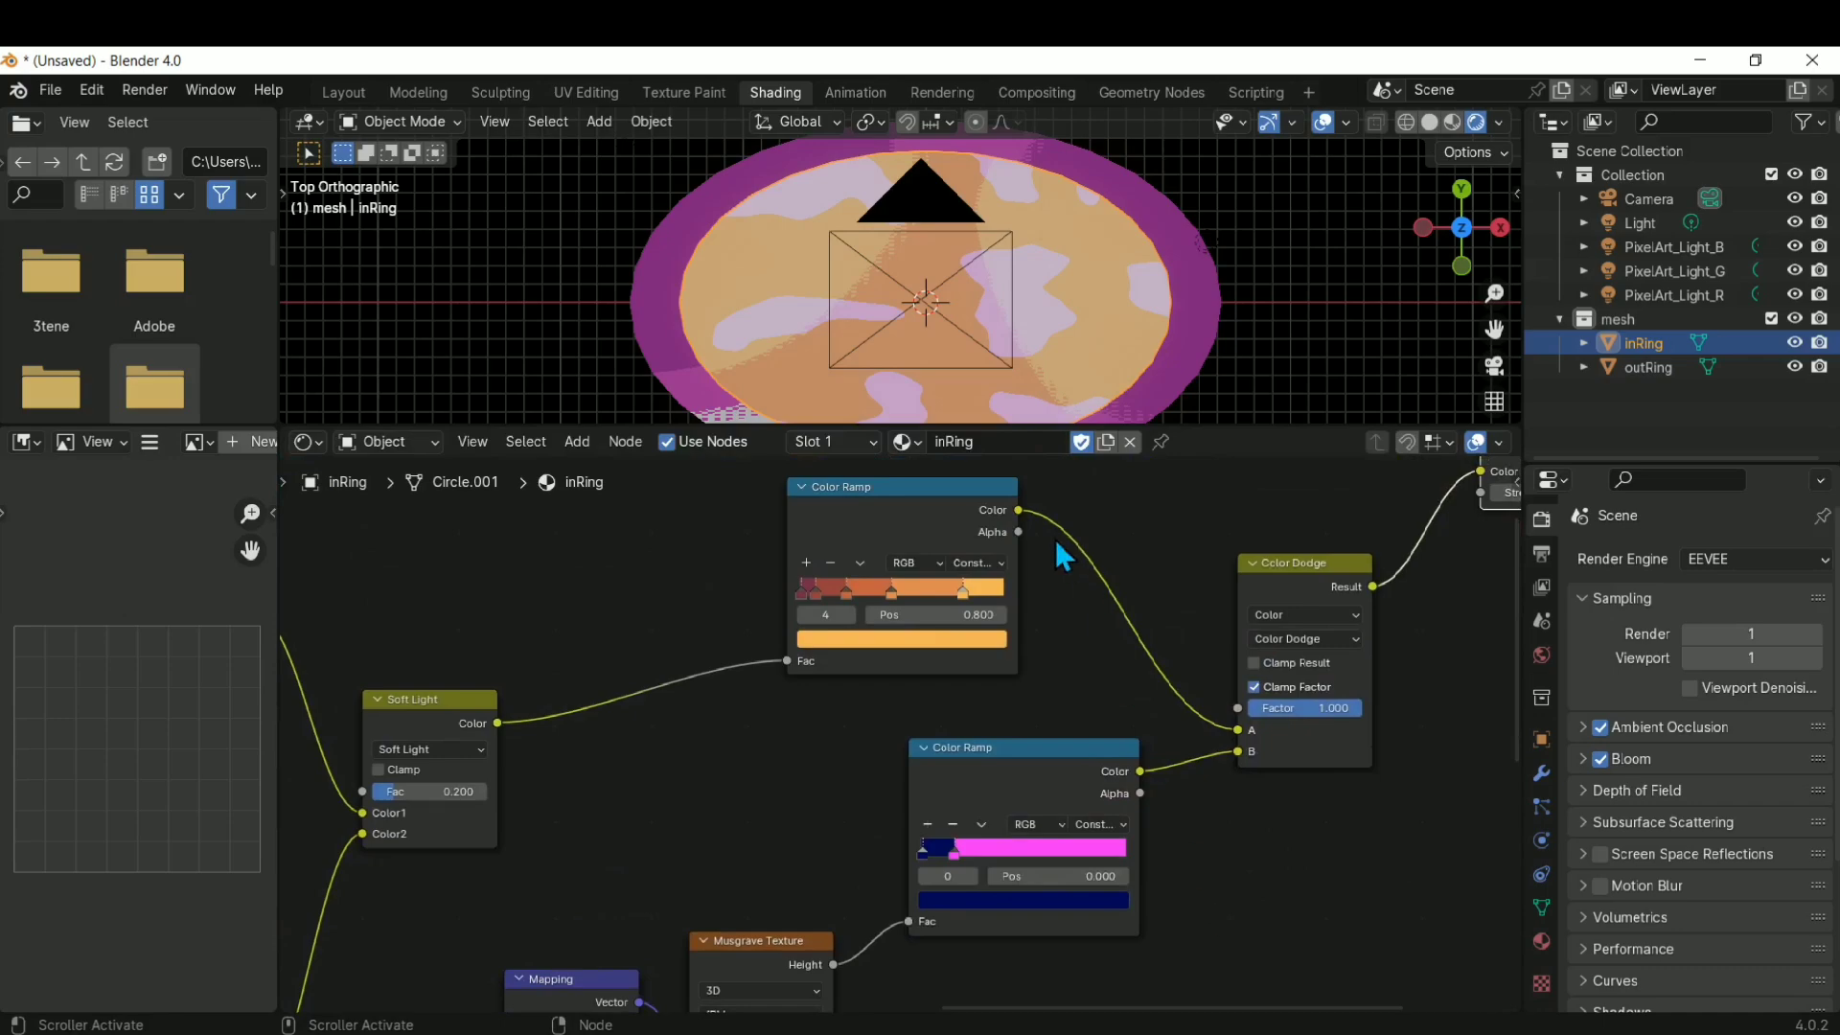
# Swap the Color Dodge inputs so the navy-and-pink Color Ramp feeds A and the orange Color Ramp feeds B
pyautogui.moveTo(1018, 510)
pyautogui.mouseDown()
pyautogui.moveTo(1164, 733)
pyautogui.moveTo(1239, 752)
pyautogui.moveTo(1238, 708)
pyautogui.mouseUp()
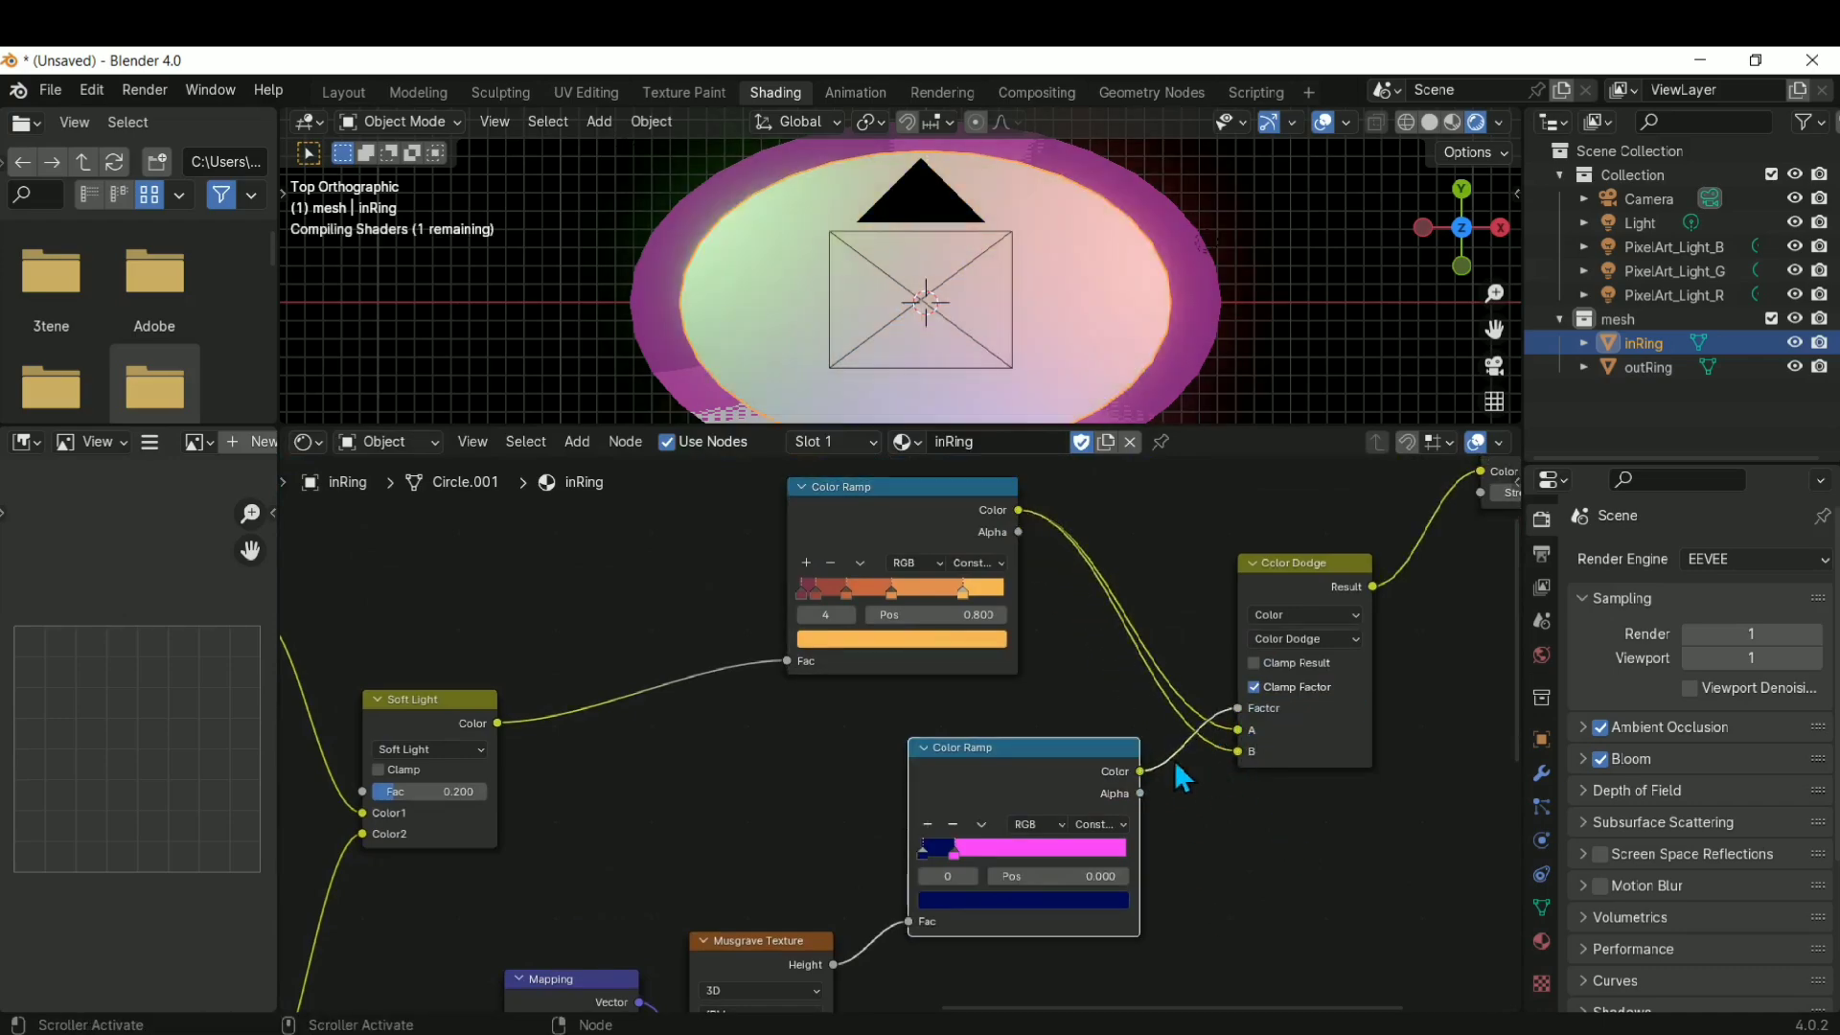
pyautogui.hotkey('ctrl', 'z')
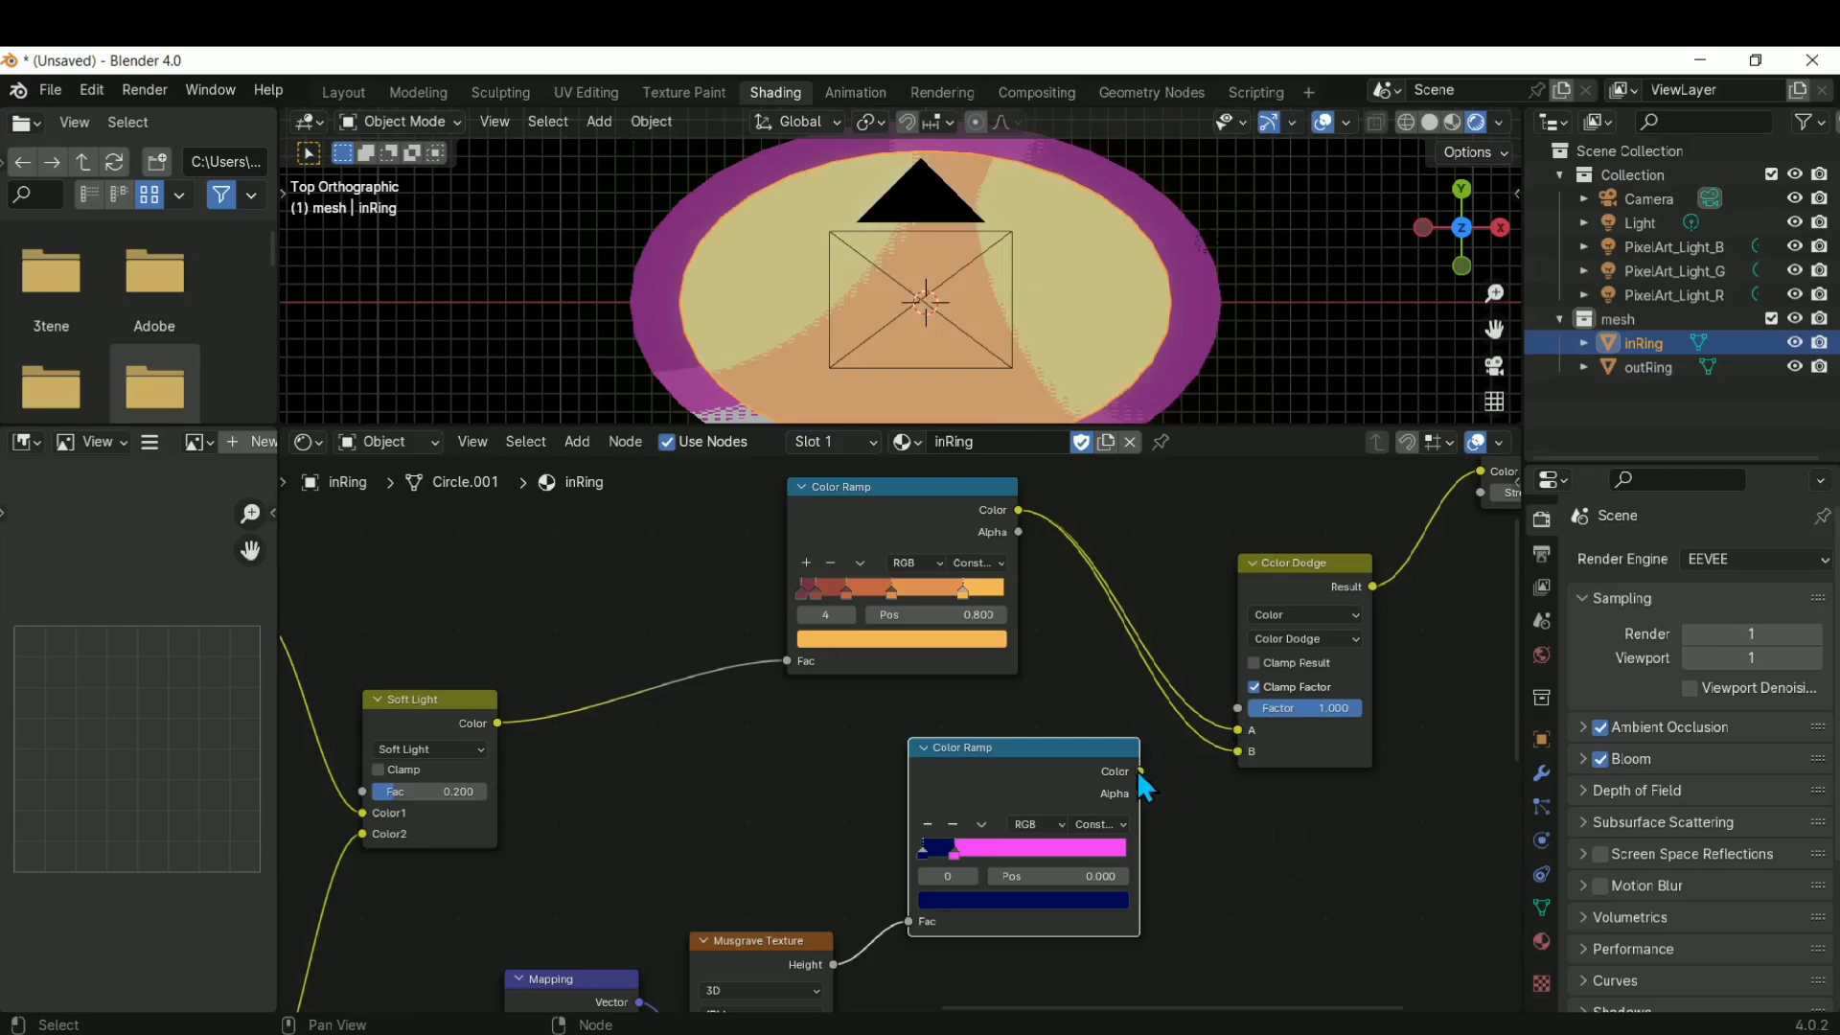
pyautogui.moveTo(1141, 771); pyautogui.dragTo(1238, 730)
pyautogui.moveTo(1327, 829); pyautogui.dragTo(1285, 883, button='middle')
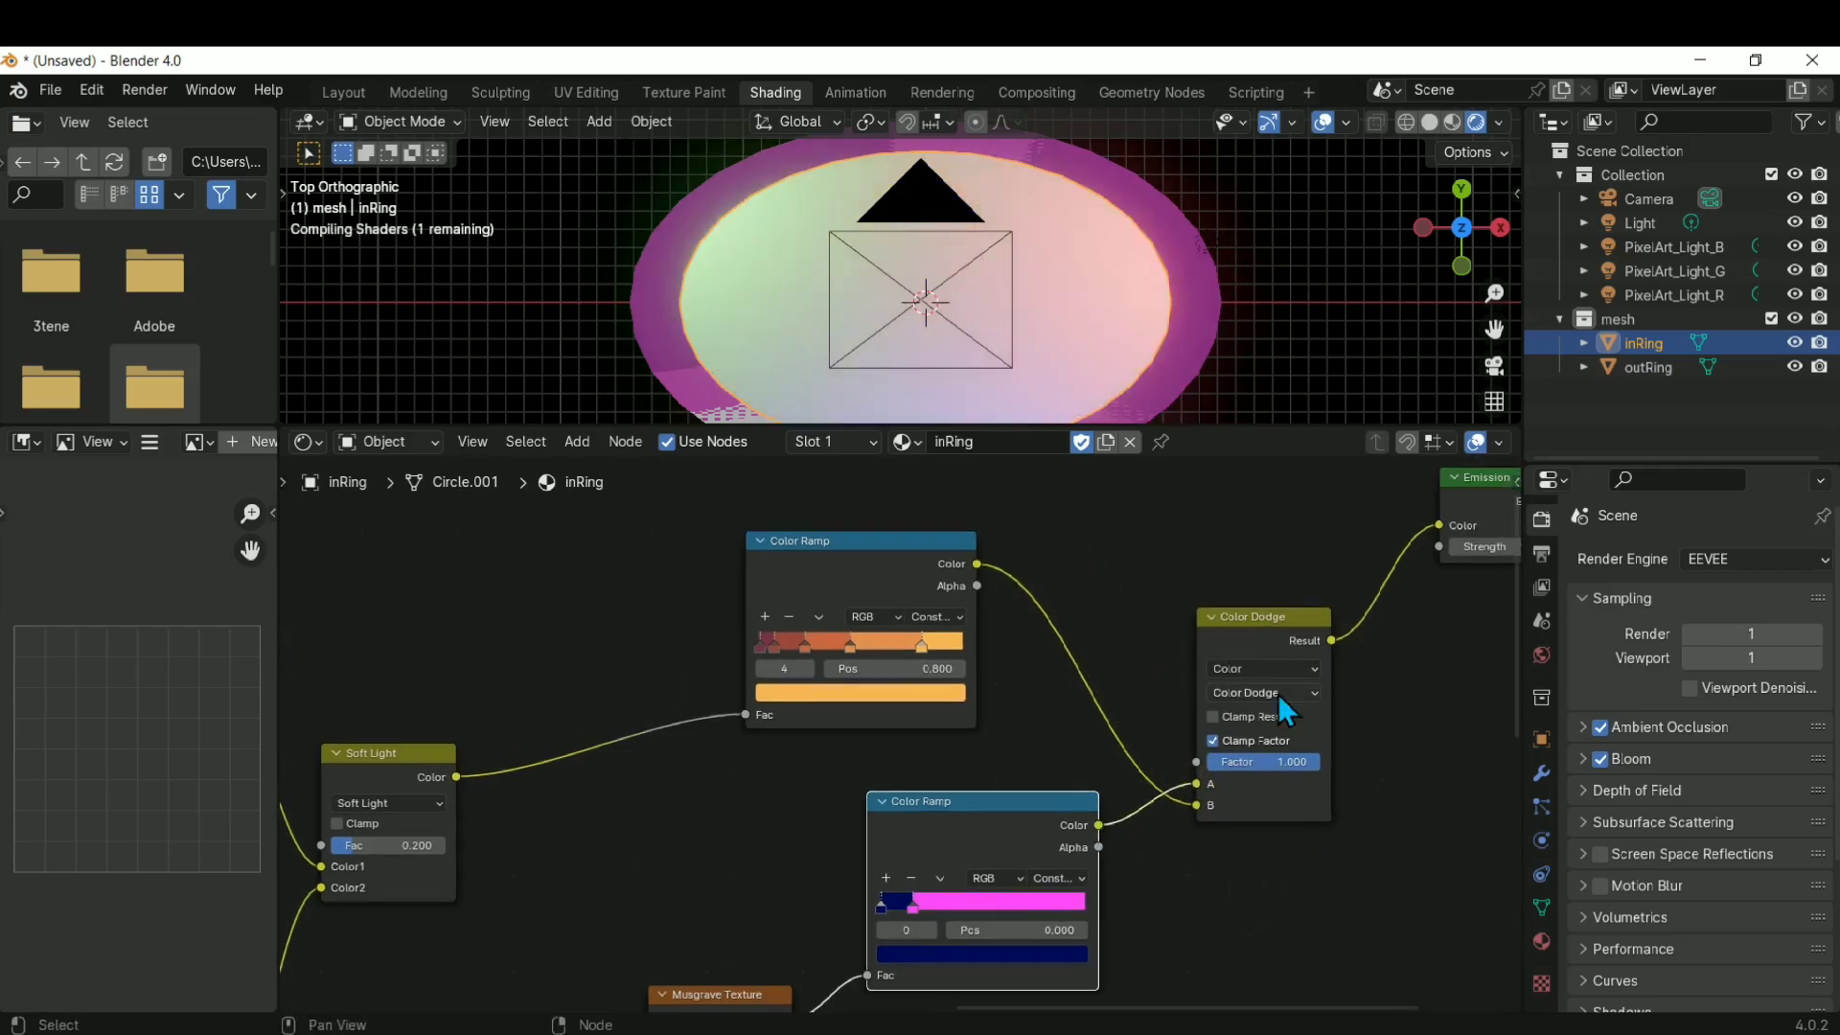
pyautogui.scroll(-3, 1040, 637)
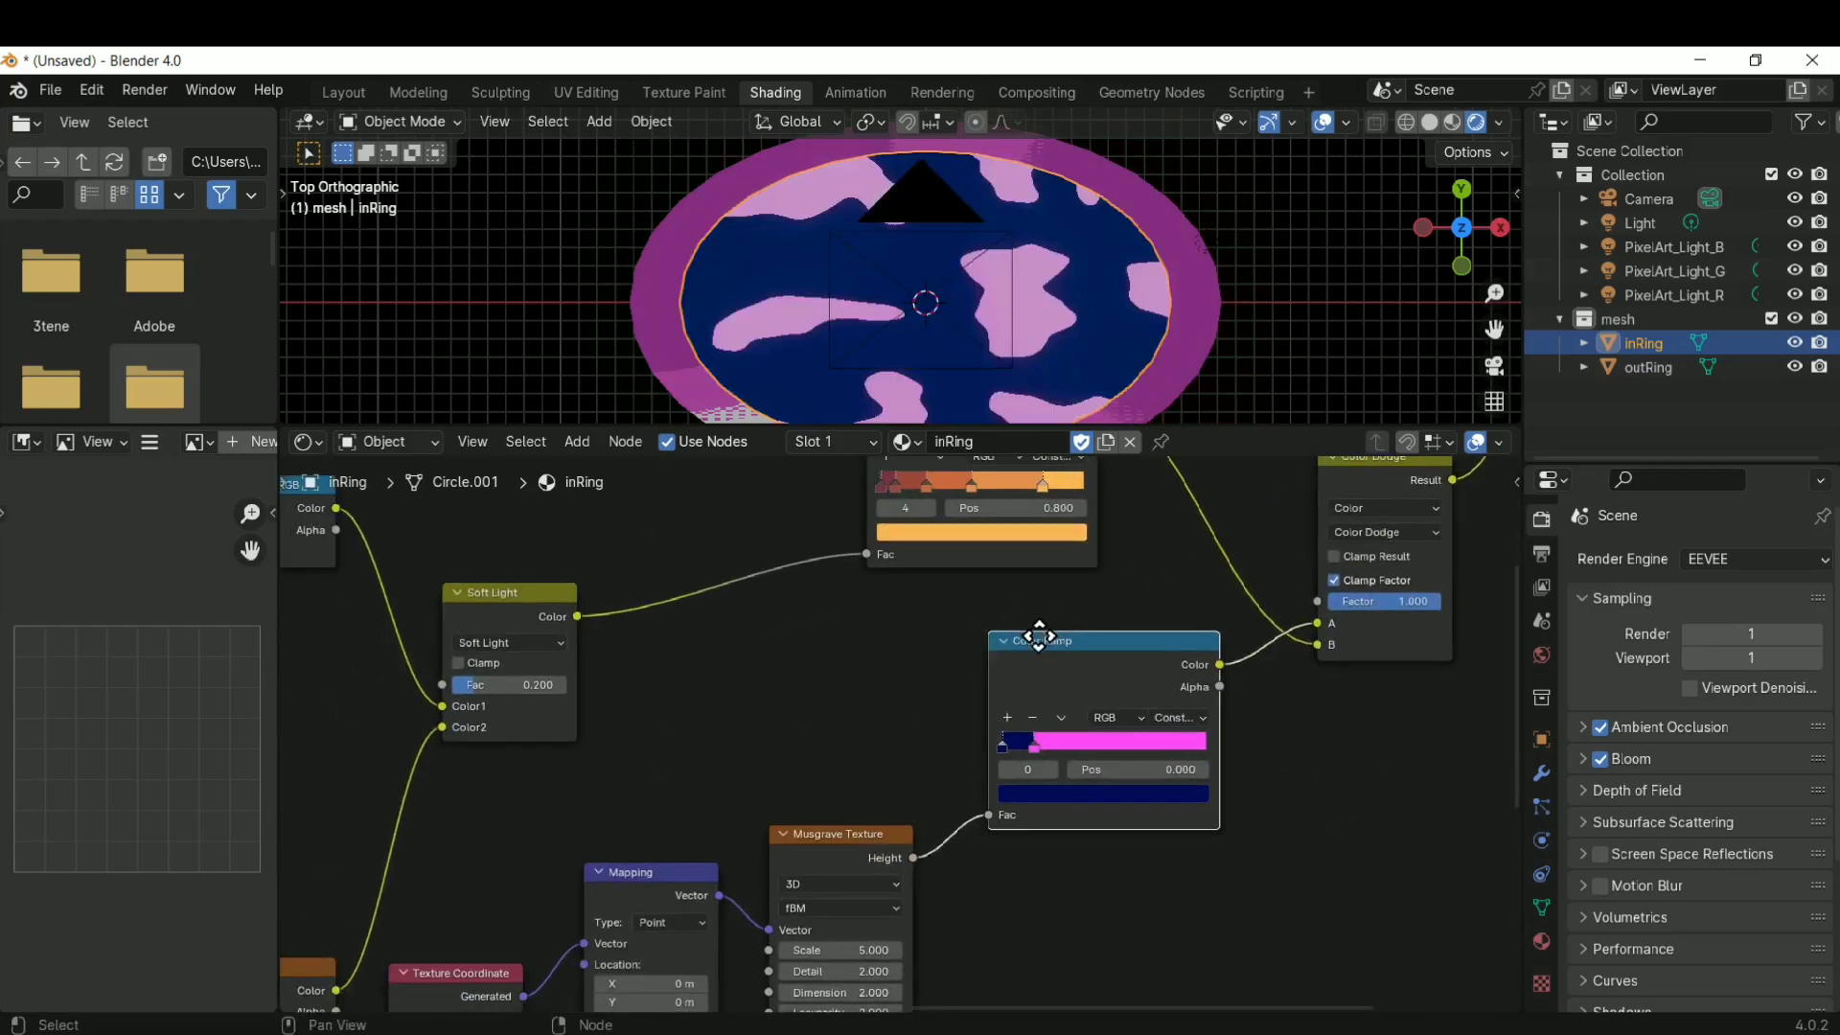
pyautogui.scroll(3, 1057, 773)
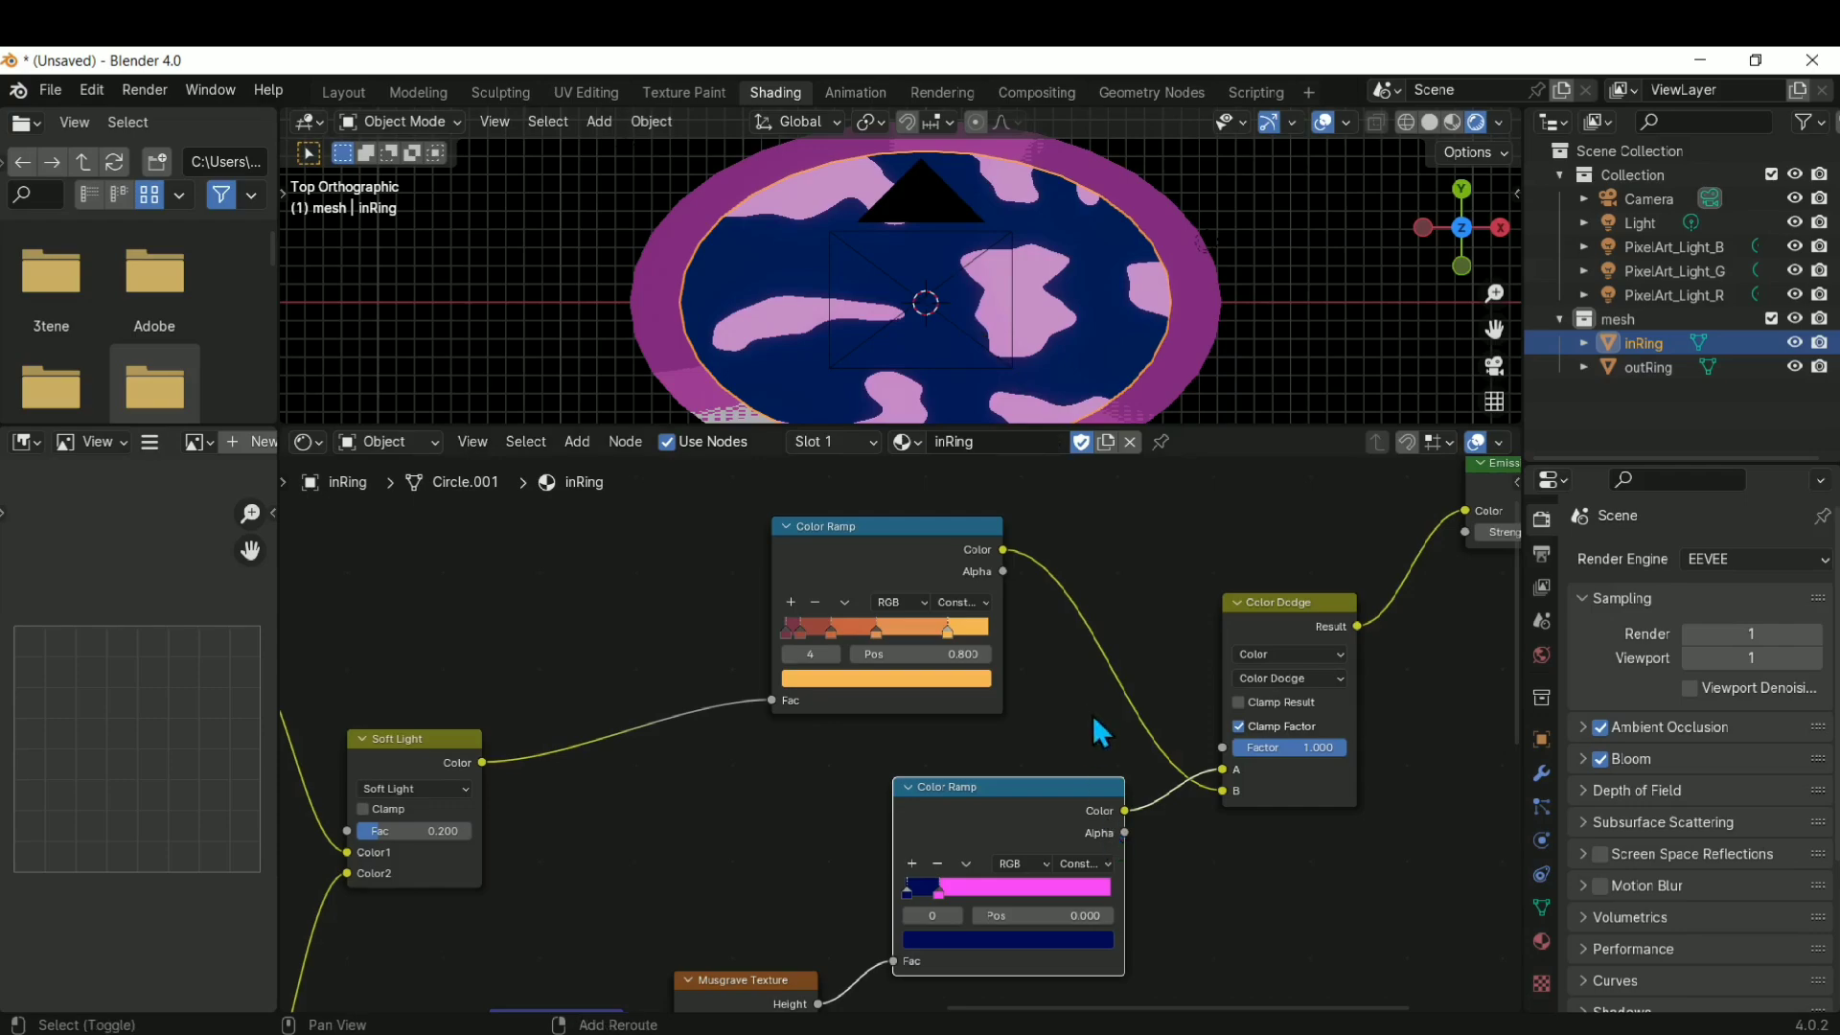
pyautogui.moveTo(1096, 731); pyautogui.dragTo(1199, 688, button='middle')
# Nudge the navy-and-pink Color Ramp and the orange Color Ramp slightly to tidy their placement beside the Color Dodge node
pyautogui.moveTo(1144, 738)
pyautogui.mouseDown()
pyautogui.moveTo(1187, 693)
pyautogui.moveTo(1135, 759)
pyautogui.moveTo(1154, 752)
pyautogui.mouseUp()
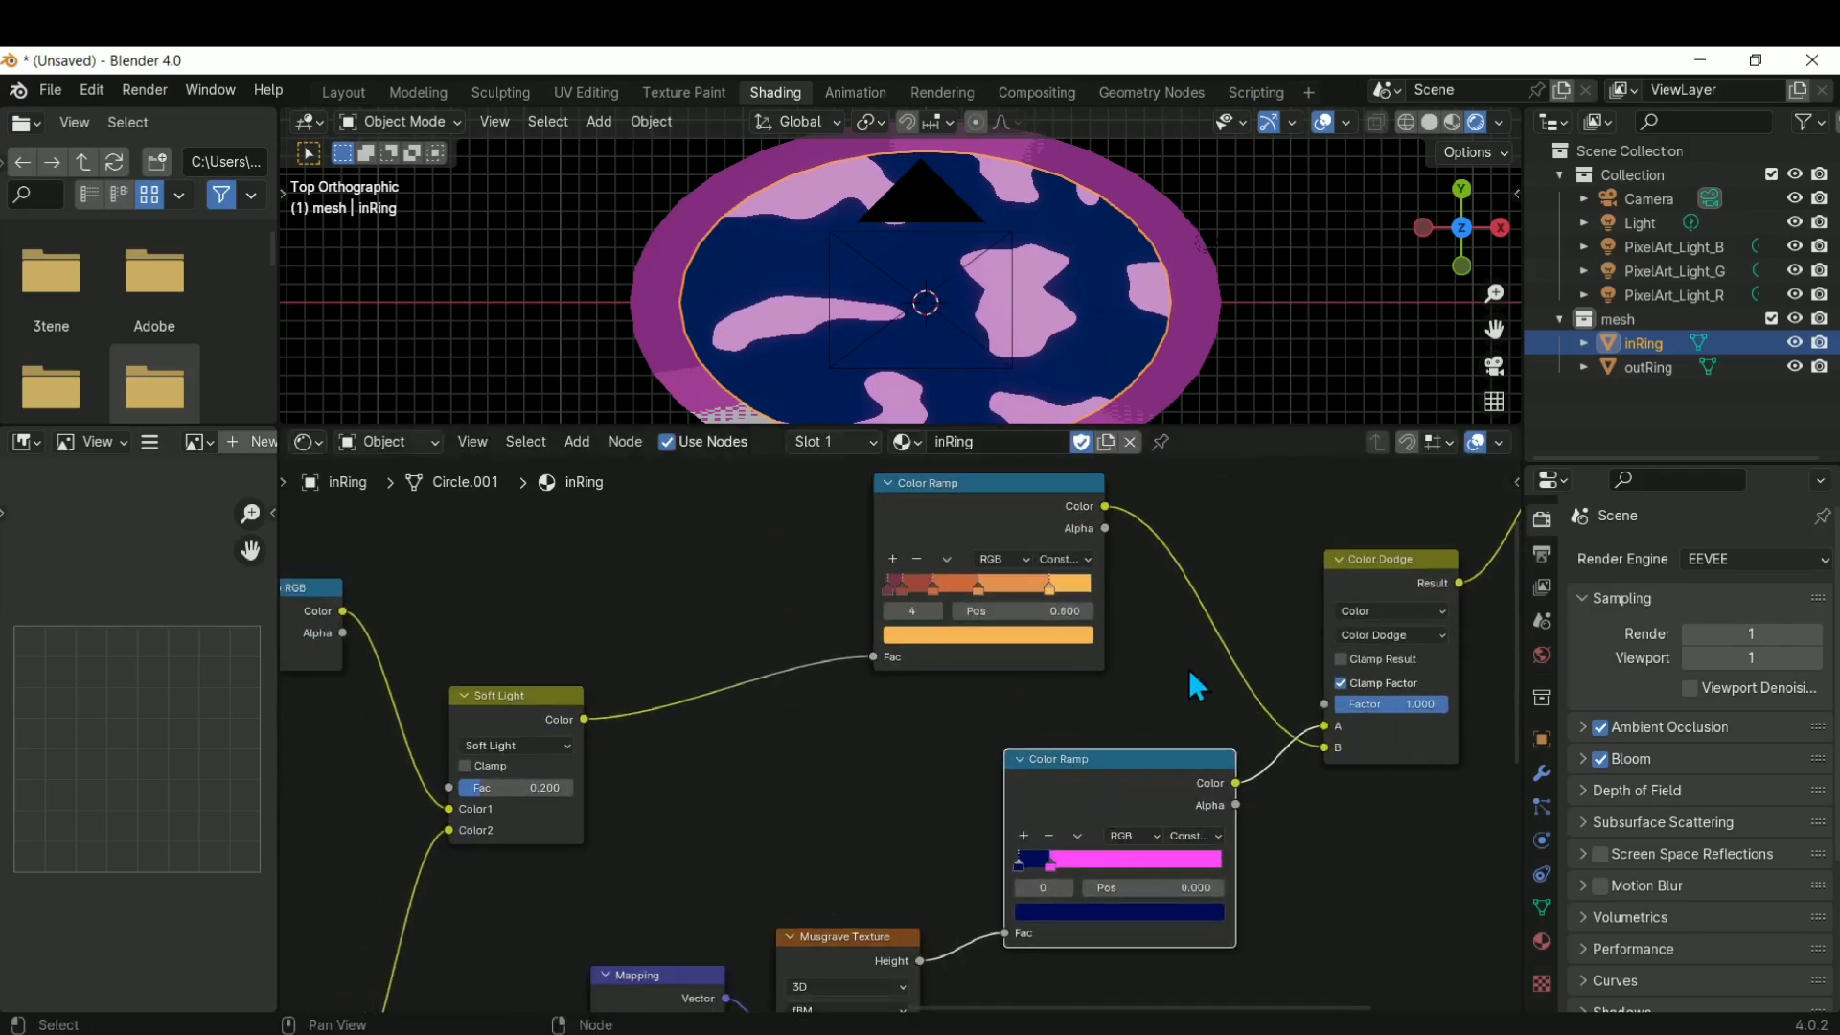
pyautogui.keyDown('shift'); pyautogui.moveTo(1188, 669); pyautogui.dragTo(1038, 746, button='middle'); pyautogui.keyUp('shift')
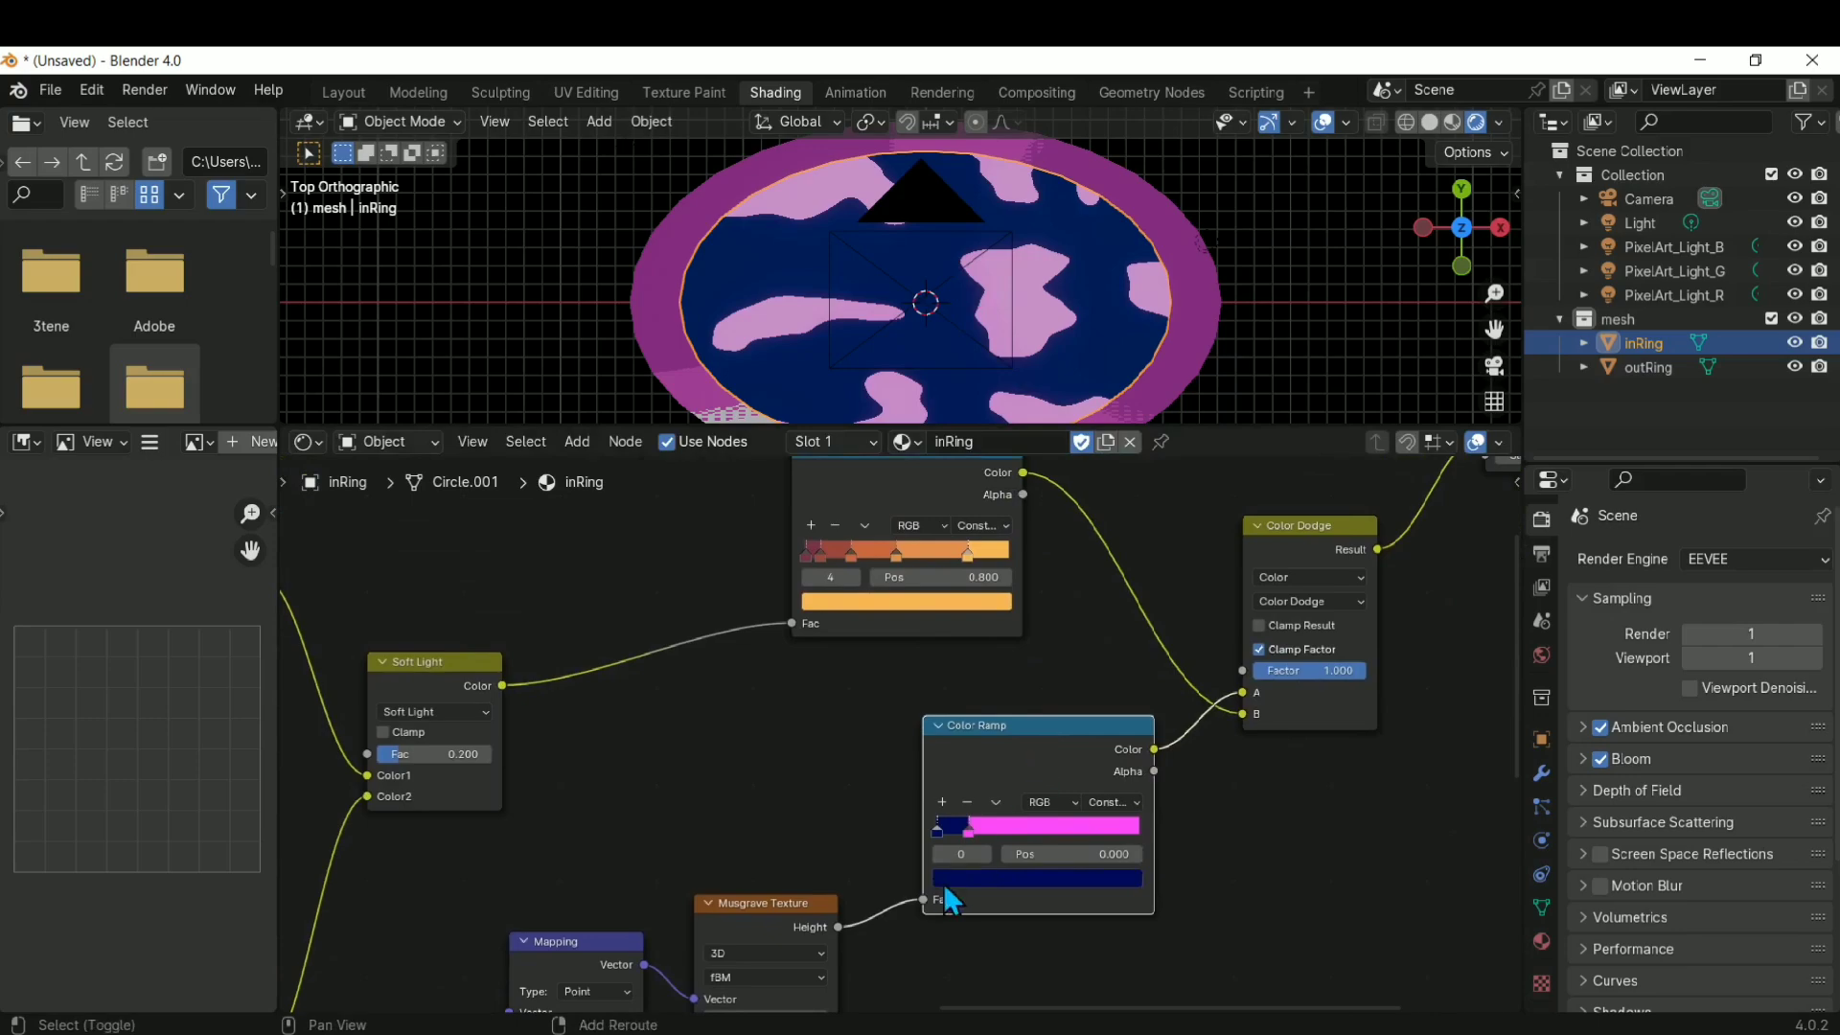
pyautogui.keyDown('shift'); pyautogui.moveTo(945, 889); pyautogui.dragTo(1070, 749, button='middle'); pyautogui.keyUp('shift')
pyautogui.keyDown('shift'); pyautogui.moveTo(1003, 865); pyautogui.dragTo(883, 963, button='middle'); pyautogui.keyUp('shift')
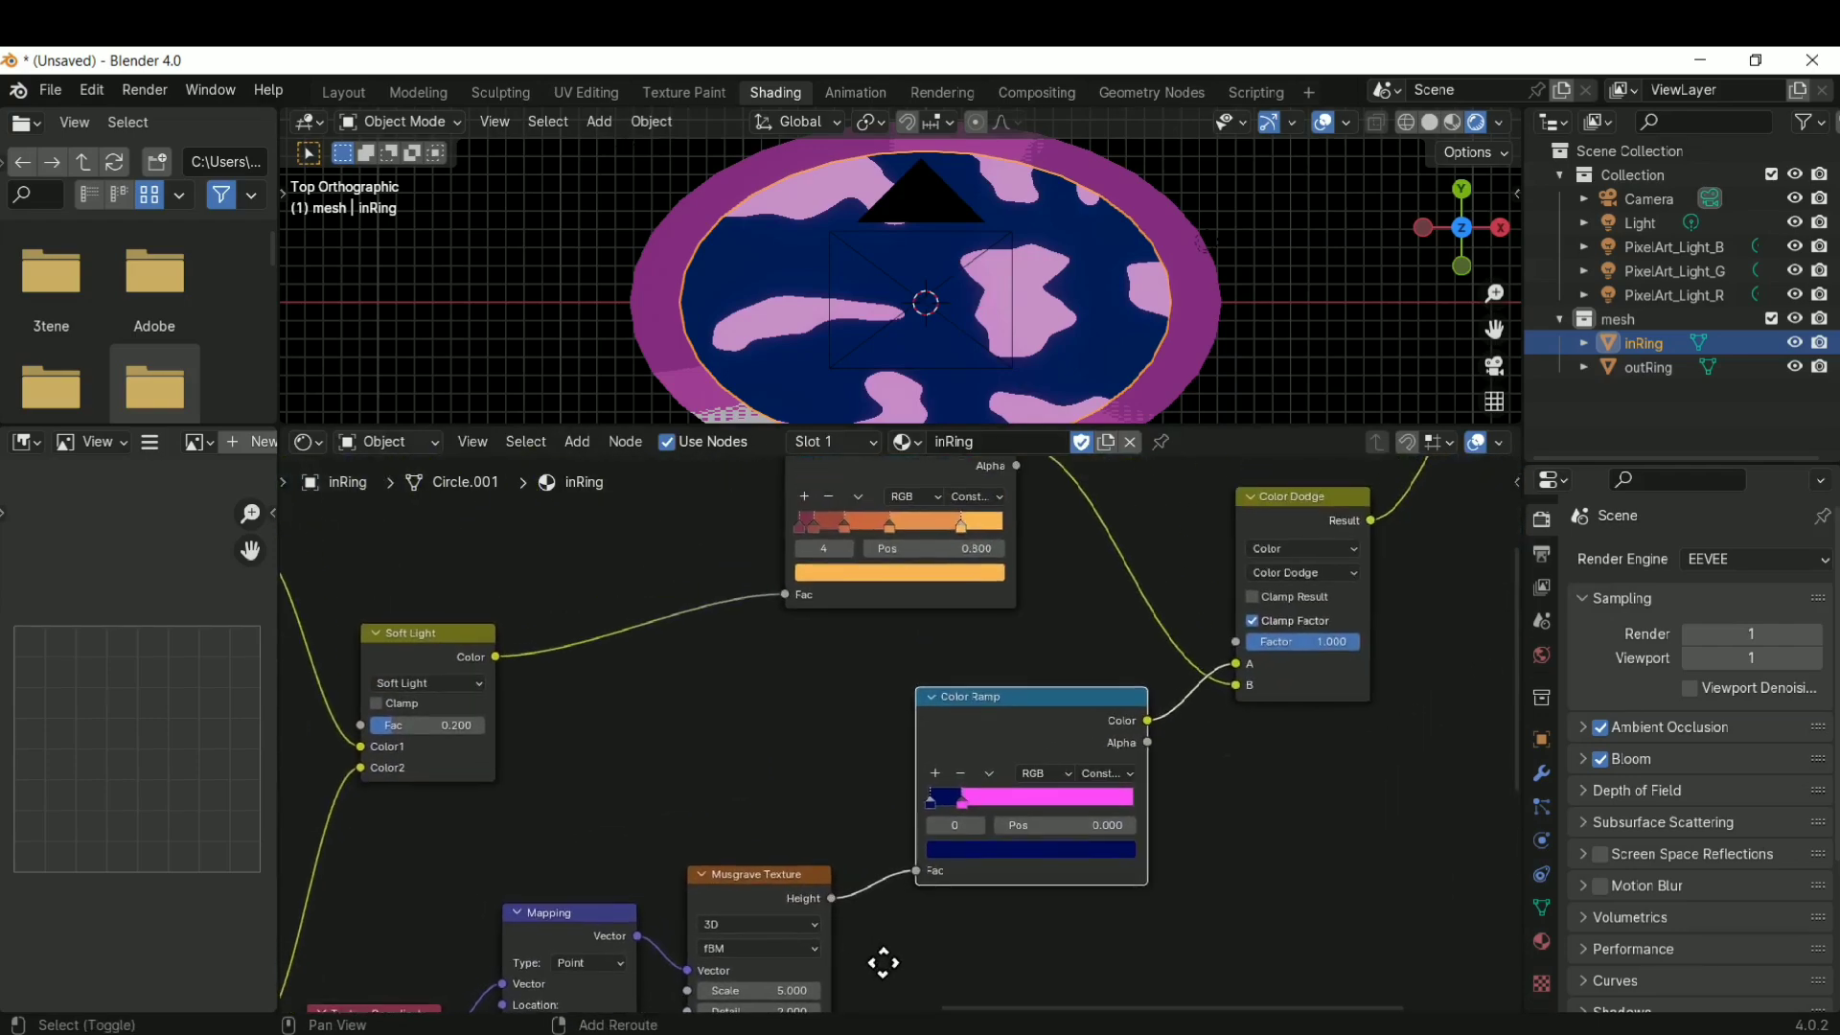
pyautogui.keyDown('shift'); pyautogui.moveTo(1047, 676); pyautogui.dragTo(1064, 805, button='middle'); pyautogui.keyUp('shift')
pyautogui.click(928, 559)
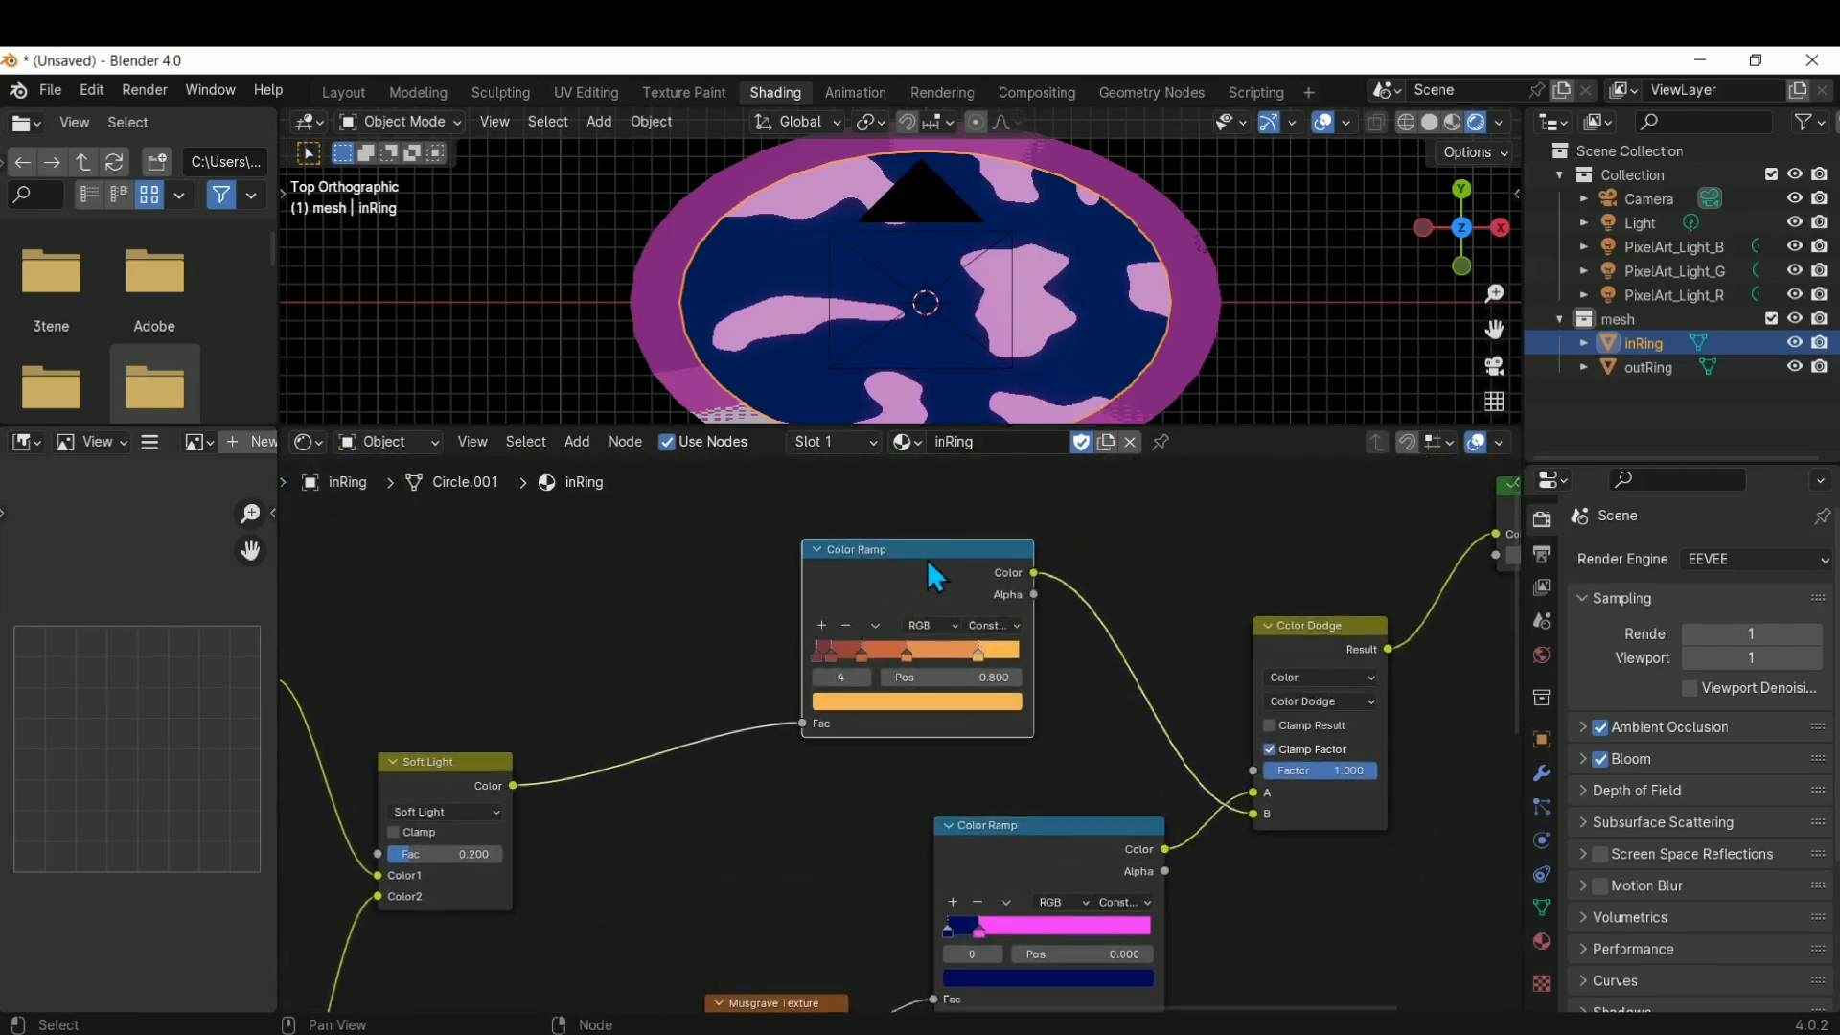
pyautogui.moveTo(928, 560)
pyautogui.mouseDown()
pyautogui.moveTo(834, 607)
pyautogui.moveTo(834, 537)
pyautogui.moveTo(918, 556)
pyautogui.mouseUp()
# Vary the Color Dodge factor and return it to 1.000
pyautogui.keyDown('shift'); pyautogui.moveTo(1168, 832); pyautogui.dragTo(1117, 876, button='middle'); pyautogui.keyUp('shift')
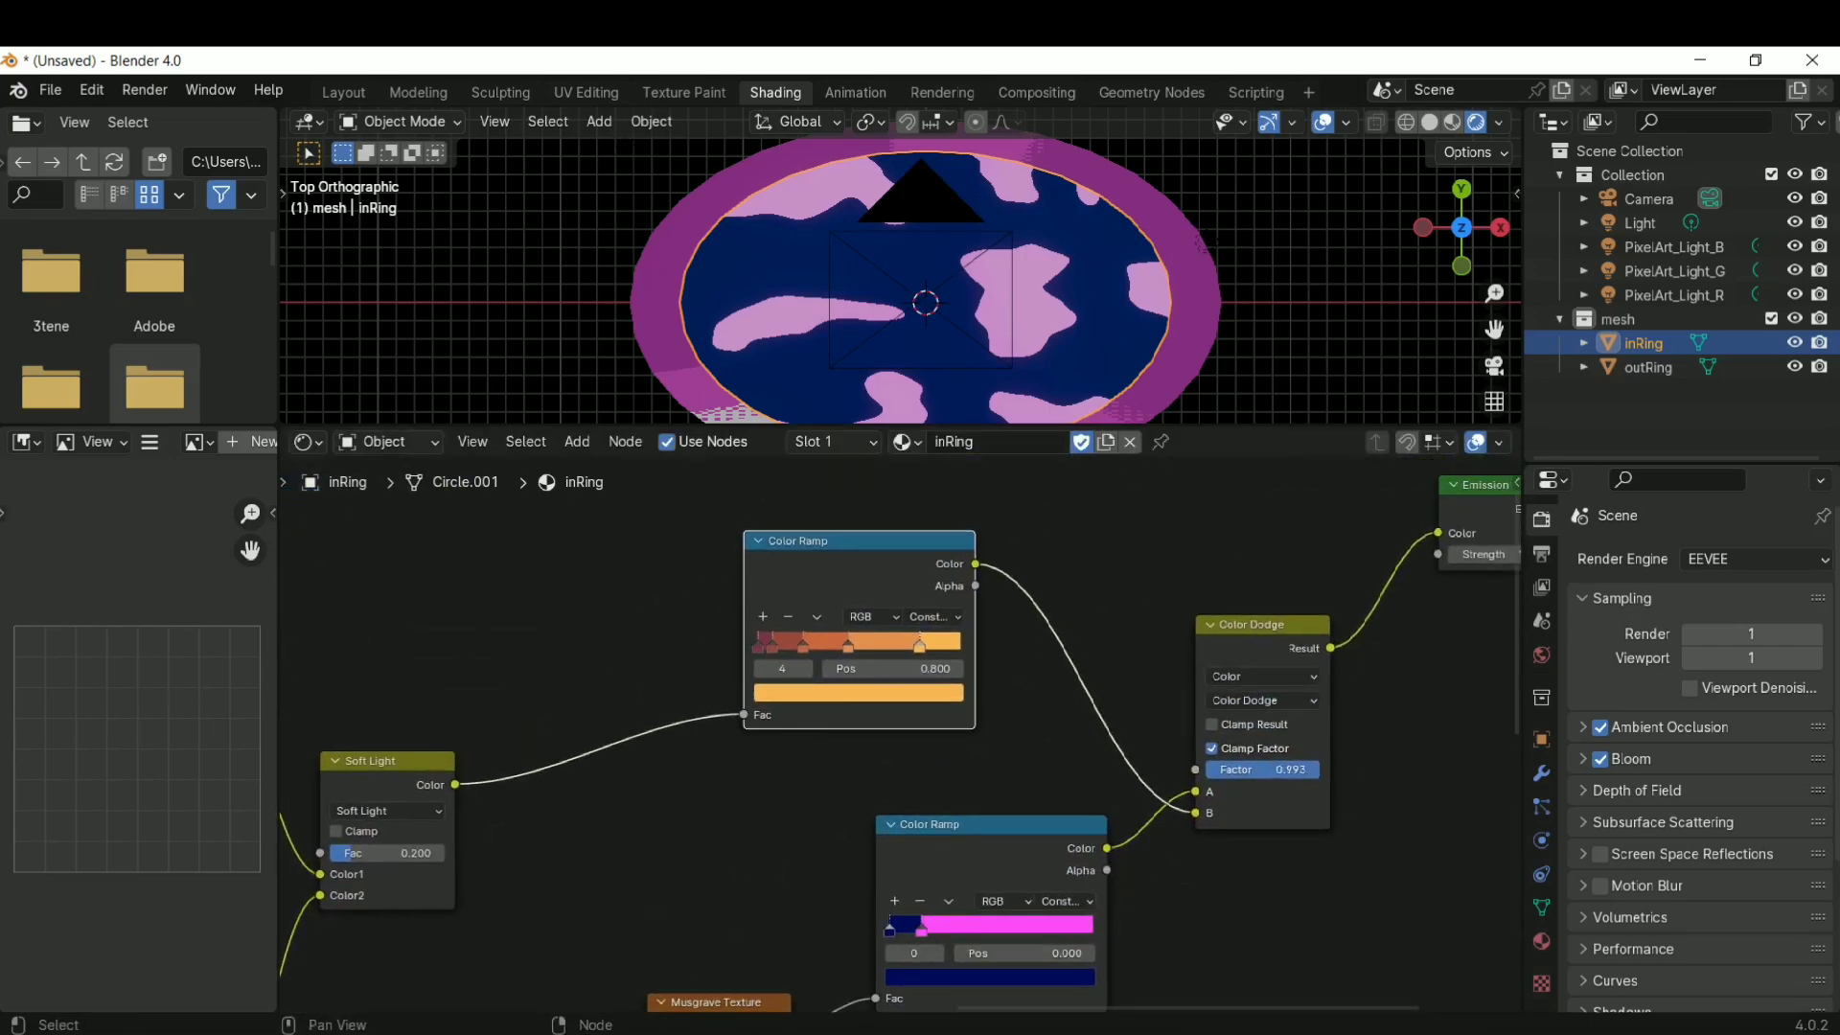
pyautogui.moveTo(1294, 770)
pyautogui.mouseDown()
pyautogui.moveTo(1181, 770)
pyautogui.moveTo(1323, 775)
pyautogui.mouseUp()
pyautogui.moveTo(1244, 864); pyautogui.dragTo(1099, 827, button='middle')
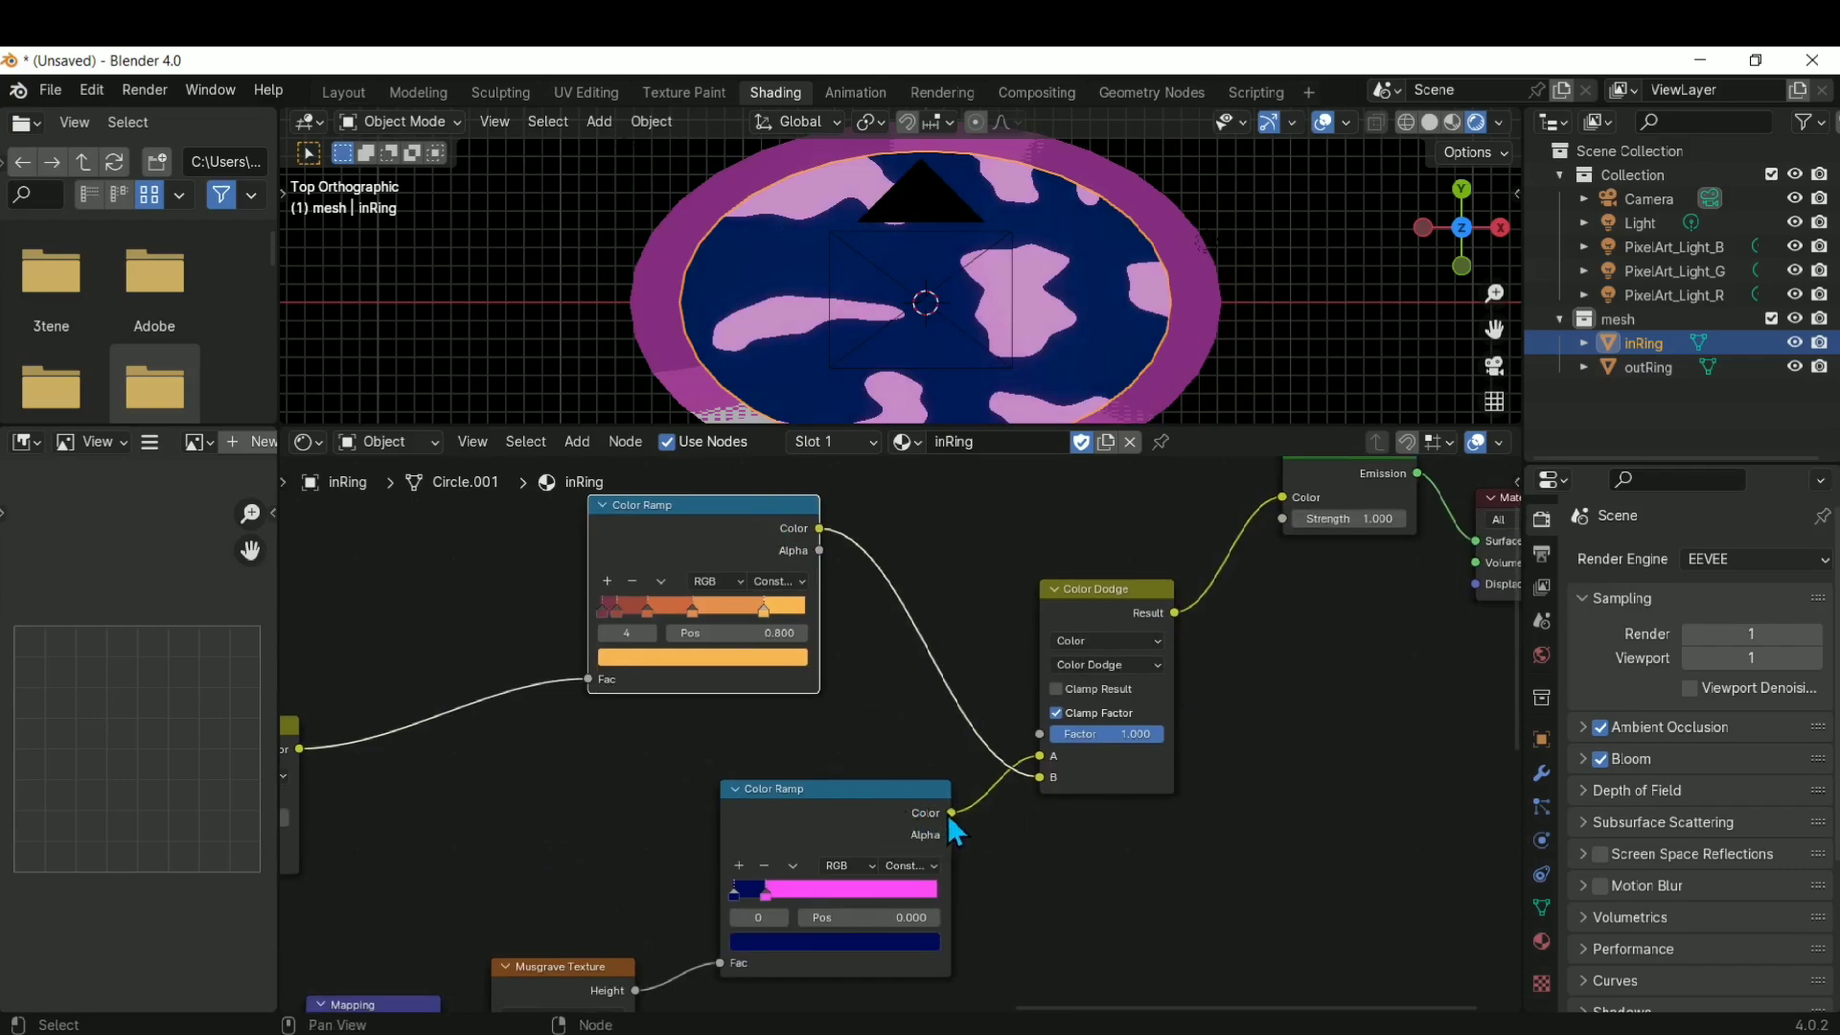
# Try feeding the navy-and-pink Color Ramp straight into the Emission color and deleting the Color Dodge node
pyautogui.moveTo(952, 814); pyautogui.dragTo(1284, 607)
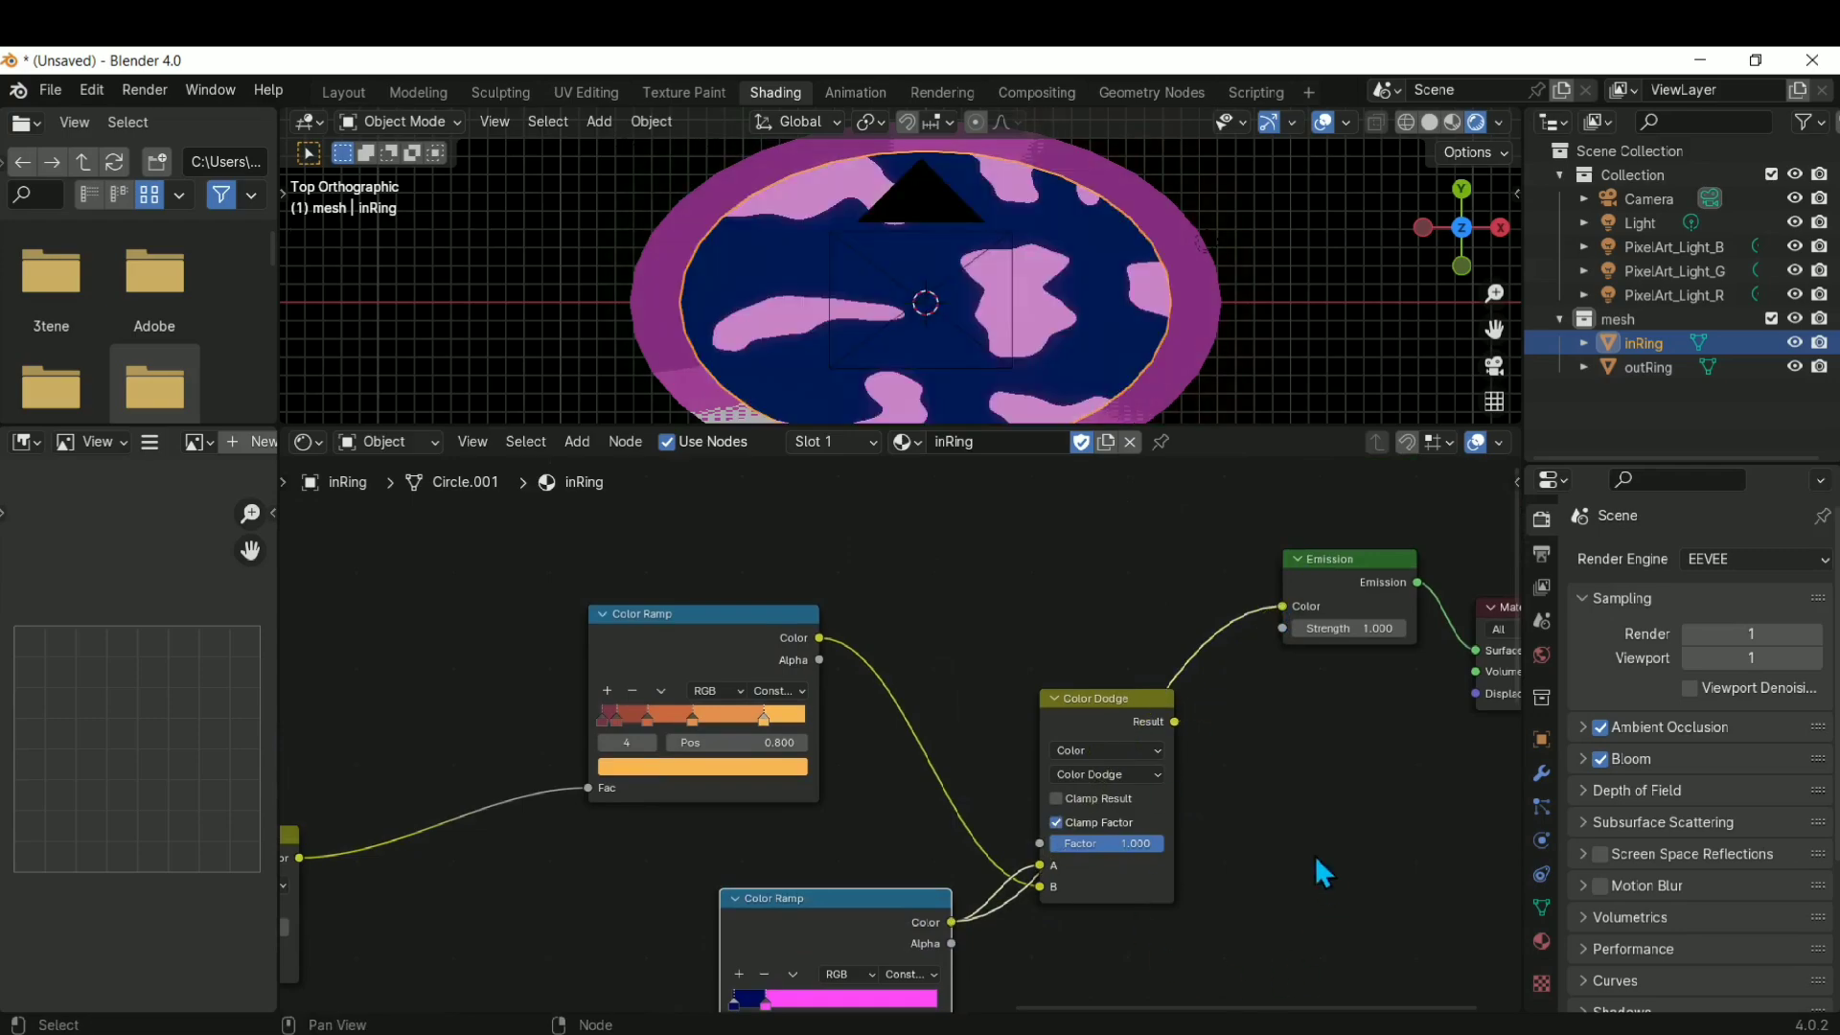
pyautogui.moveTo(1145, 756)
pyautogui.mouseDown()
pyautogui.moveTo(1055, 606)
pyautogui.moveTo(1073, 647)
pyautogui.mouseUp()
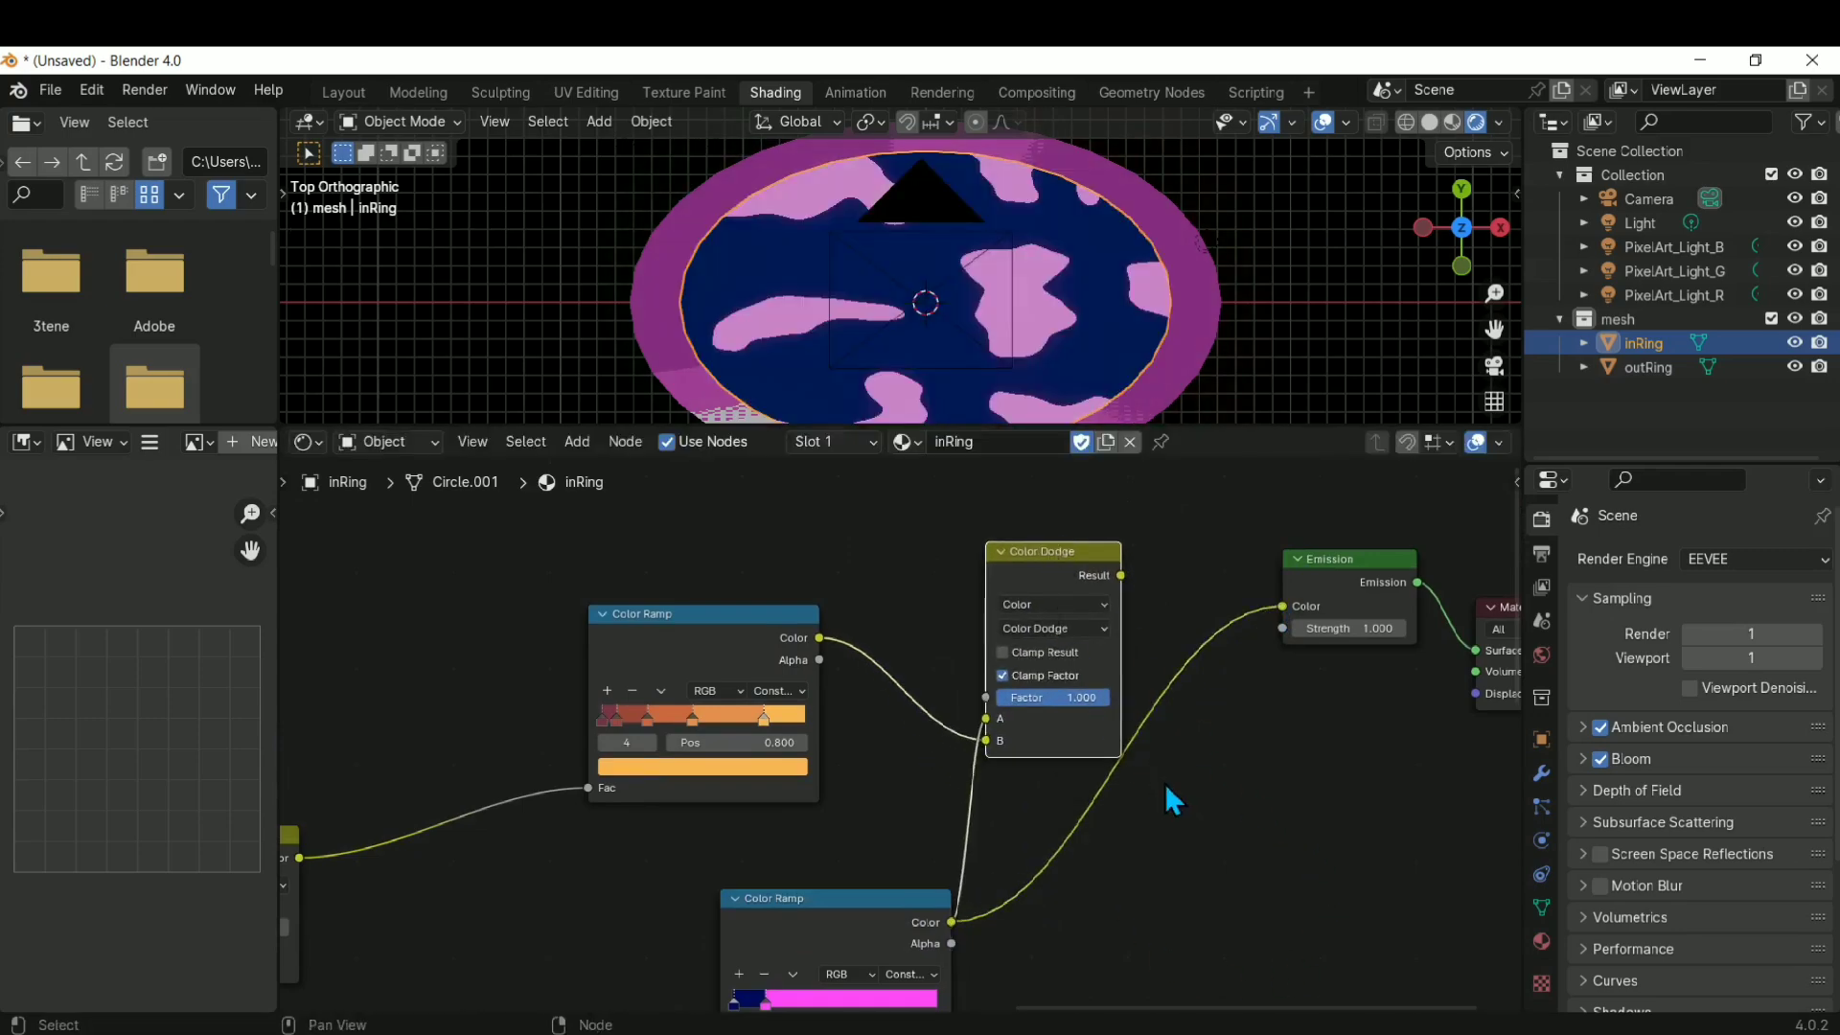
pyautogui.press('x')
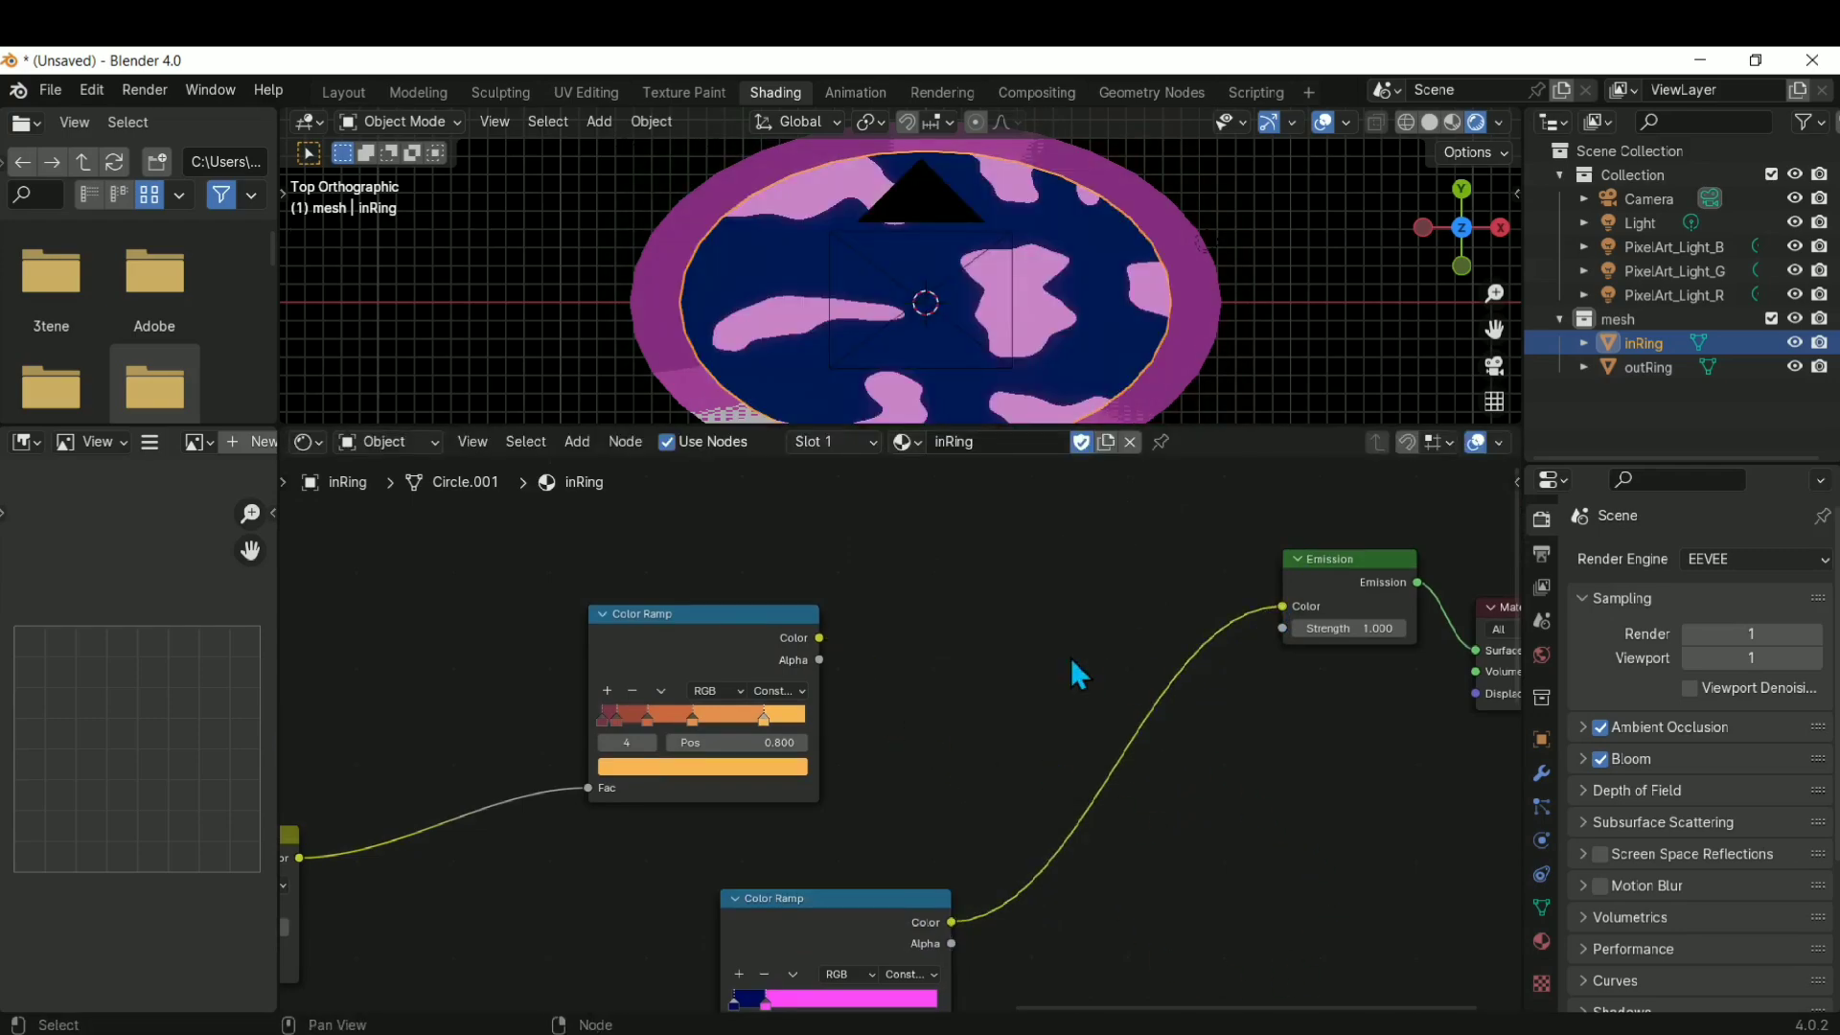
pyautogui.moveTo(1102, 774); pyautogui.dragTo(1289, 578, button='middle')
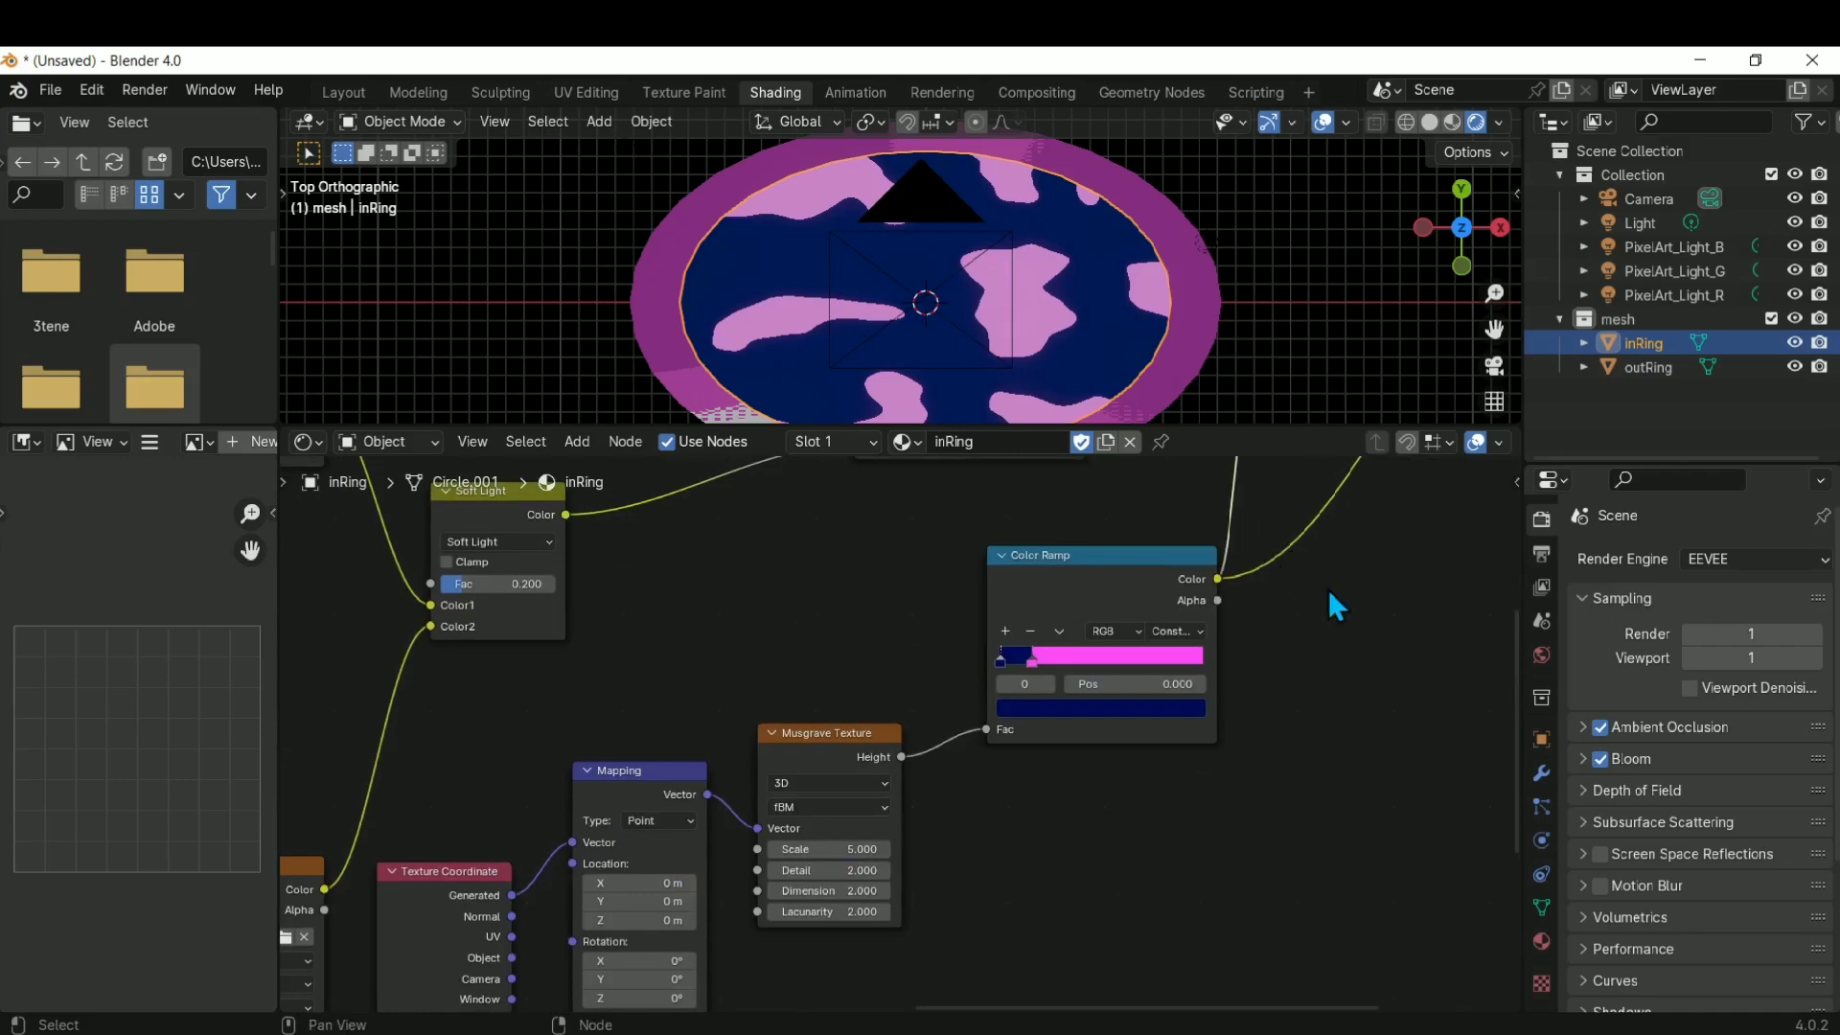
pyautogui.moveTo(1326, 493); pyautogui.dragTo(1155, 862, button='middle')
pyautogui.moveTo(1173, 580); pyautogui.dragTo(1227, 728)
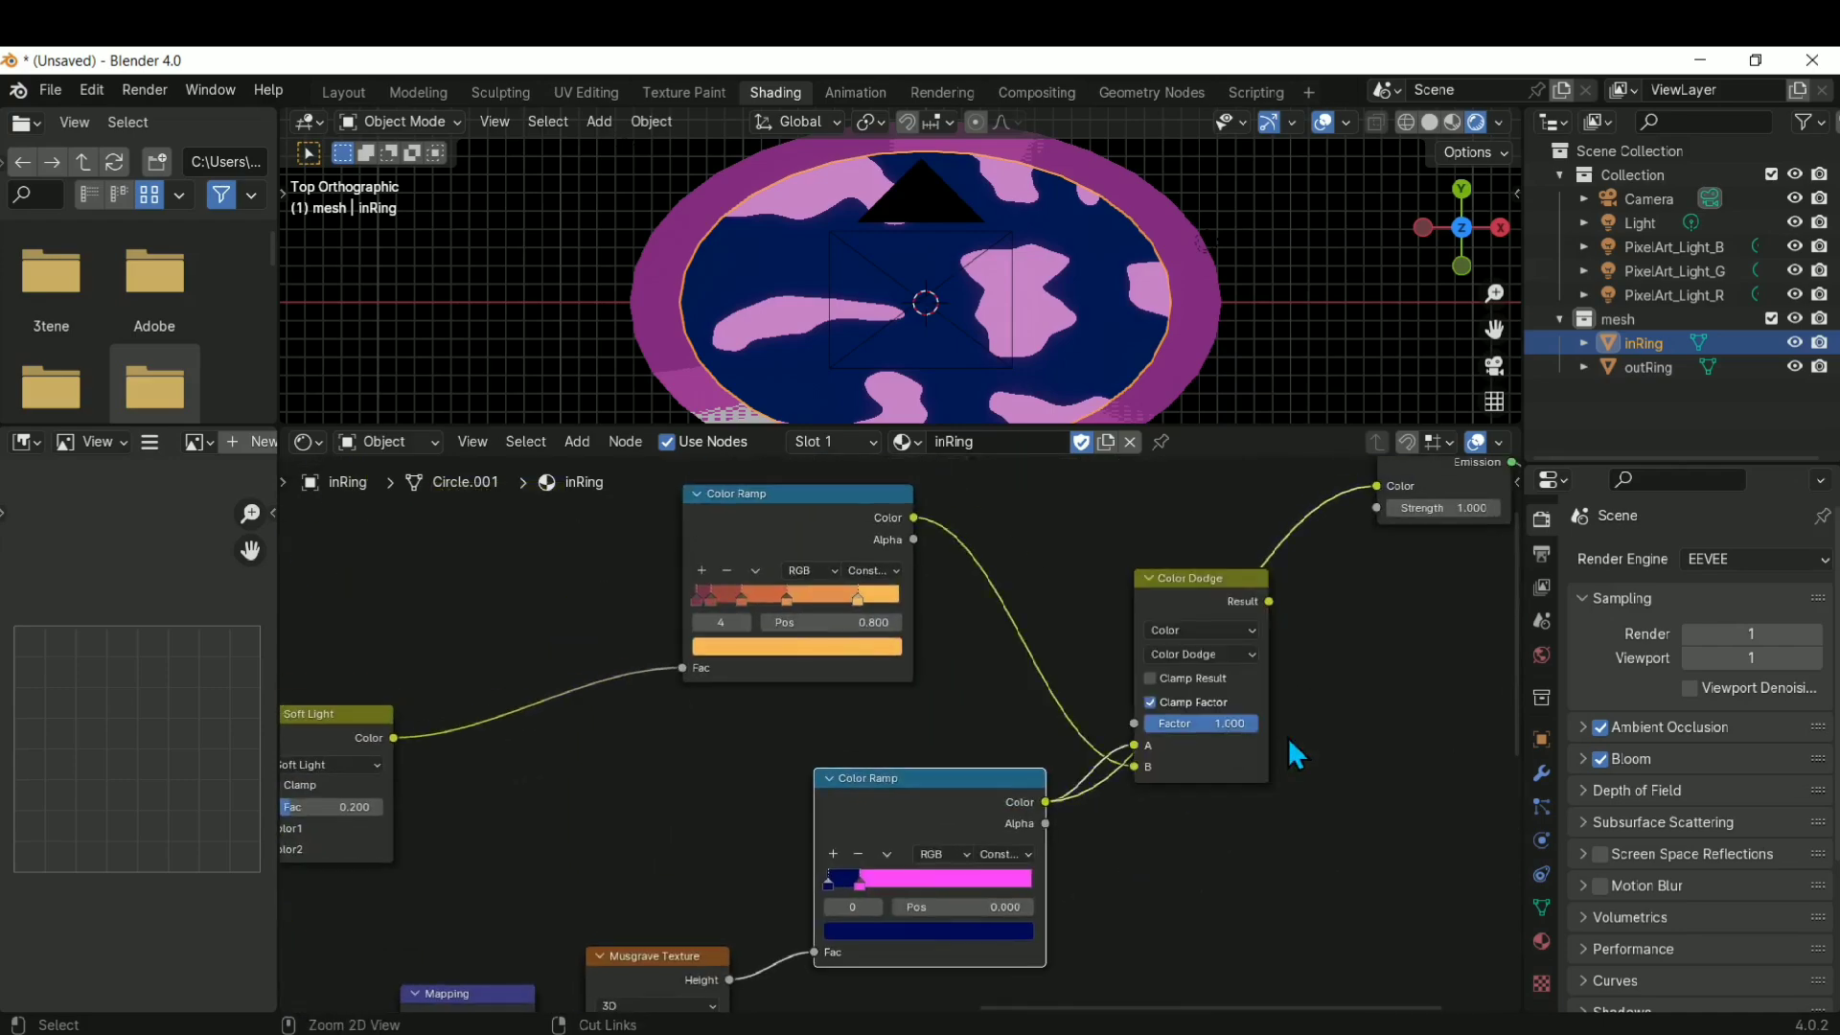
pyautogui.keyDown('shift'); pyautogui.moveTo(736, 874); pyautogui.dragTo(1087, 648, button='middle'); pyautogui.keyUp('shift')
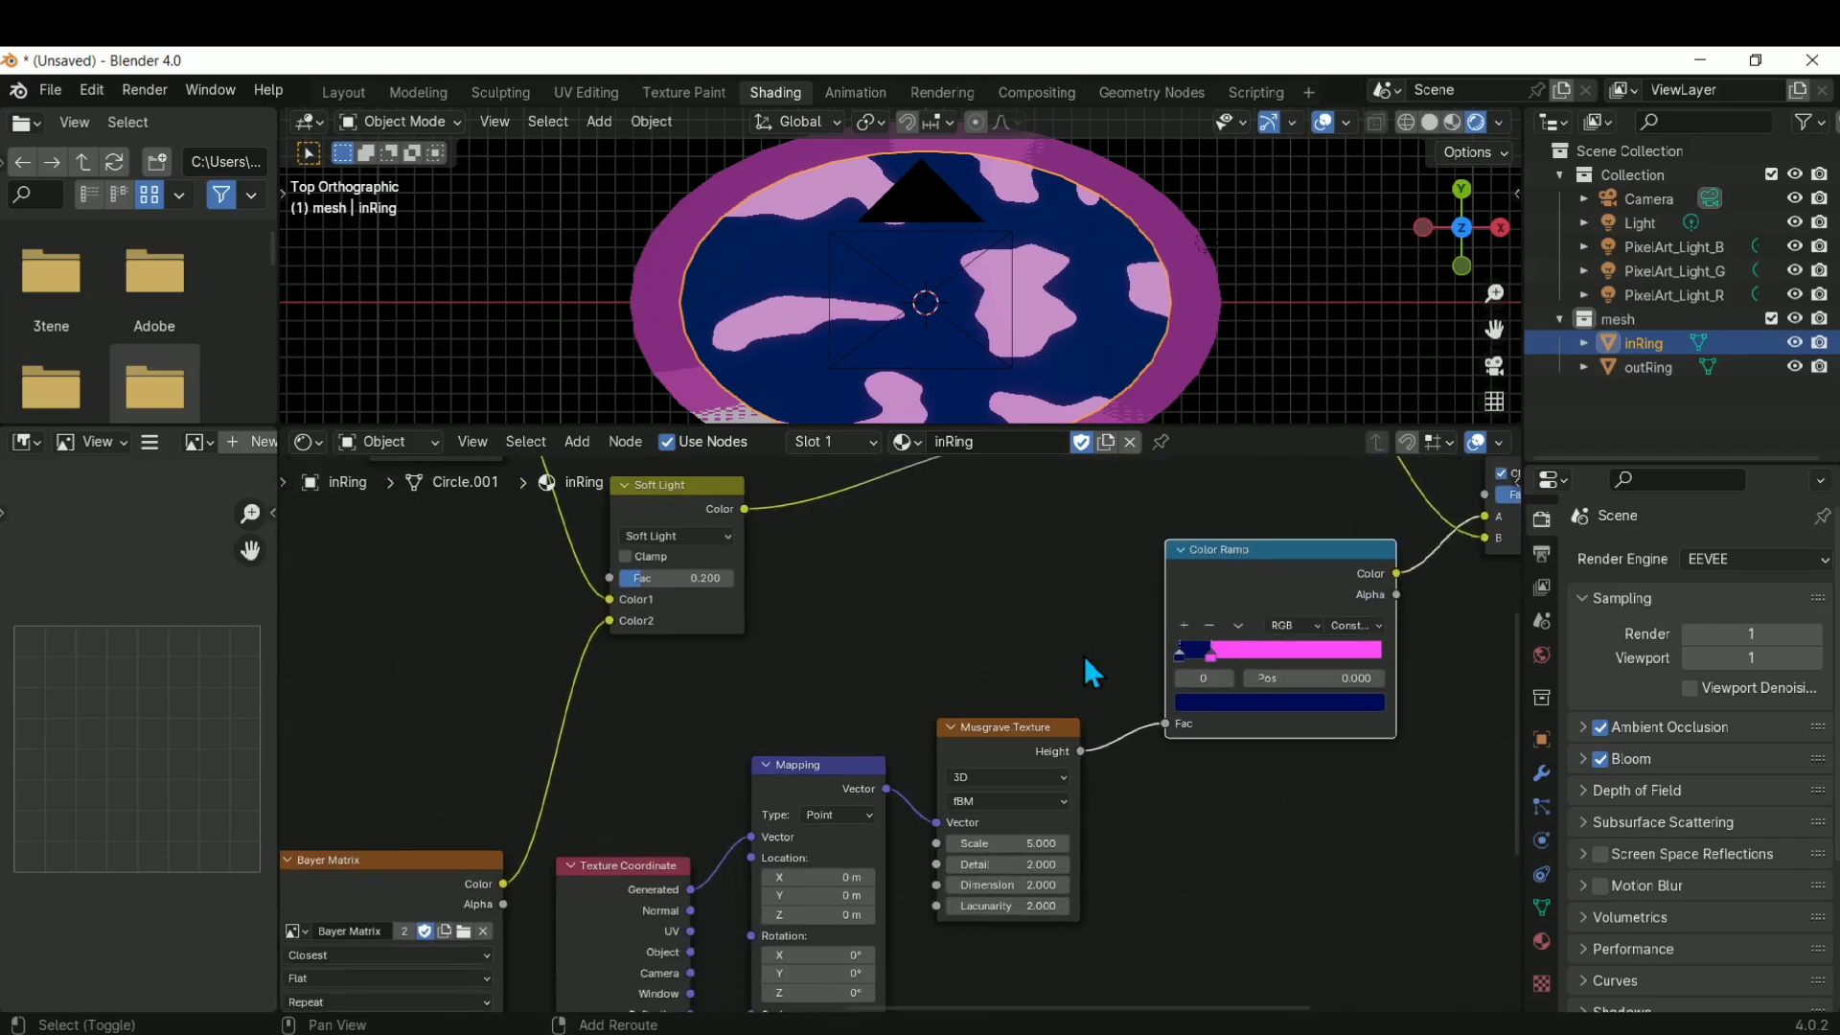
pyautogui.keyDown('shift'); pyautogui.moveTo(1254, 784); pyautogui.dragTo(968, 949, button='middle'); pyautogui.keyUp('shift')
pyautogui.keyDown('shift'); pyautogui.moveTo(1313, 646); pyautogui.dragTo(1164, 767, button='middle'); pyautogui.keyUp('shift')
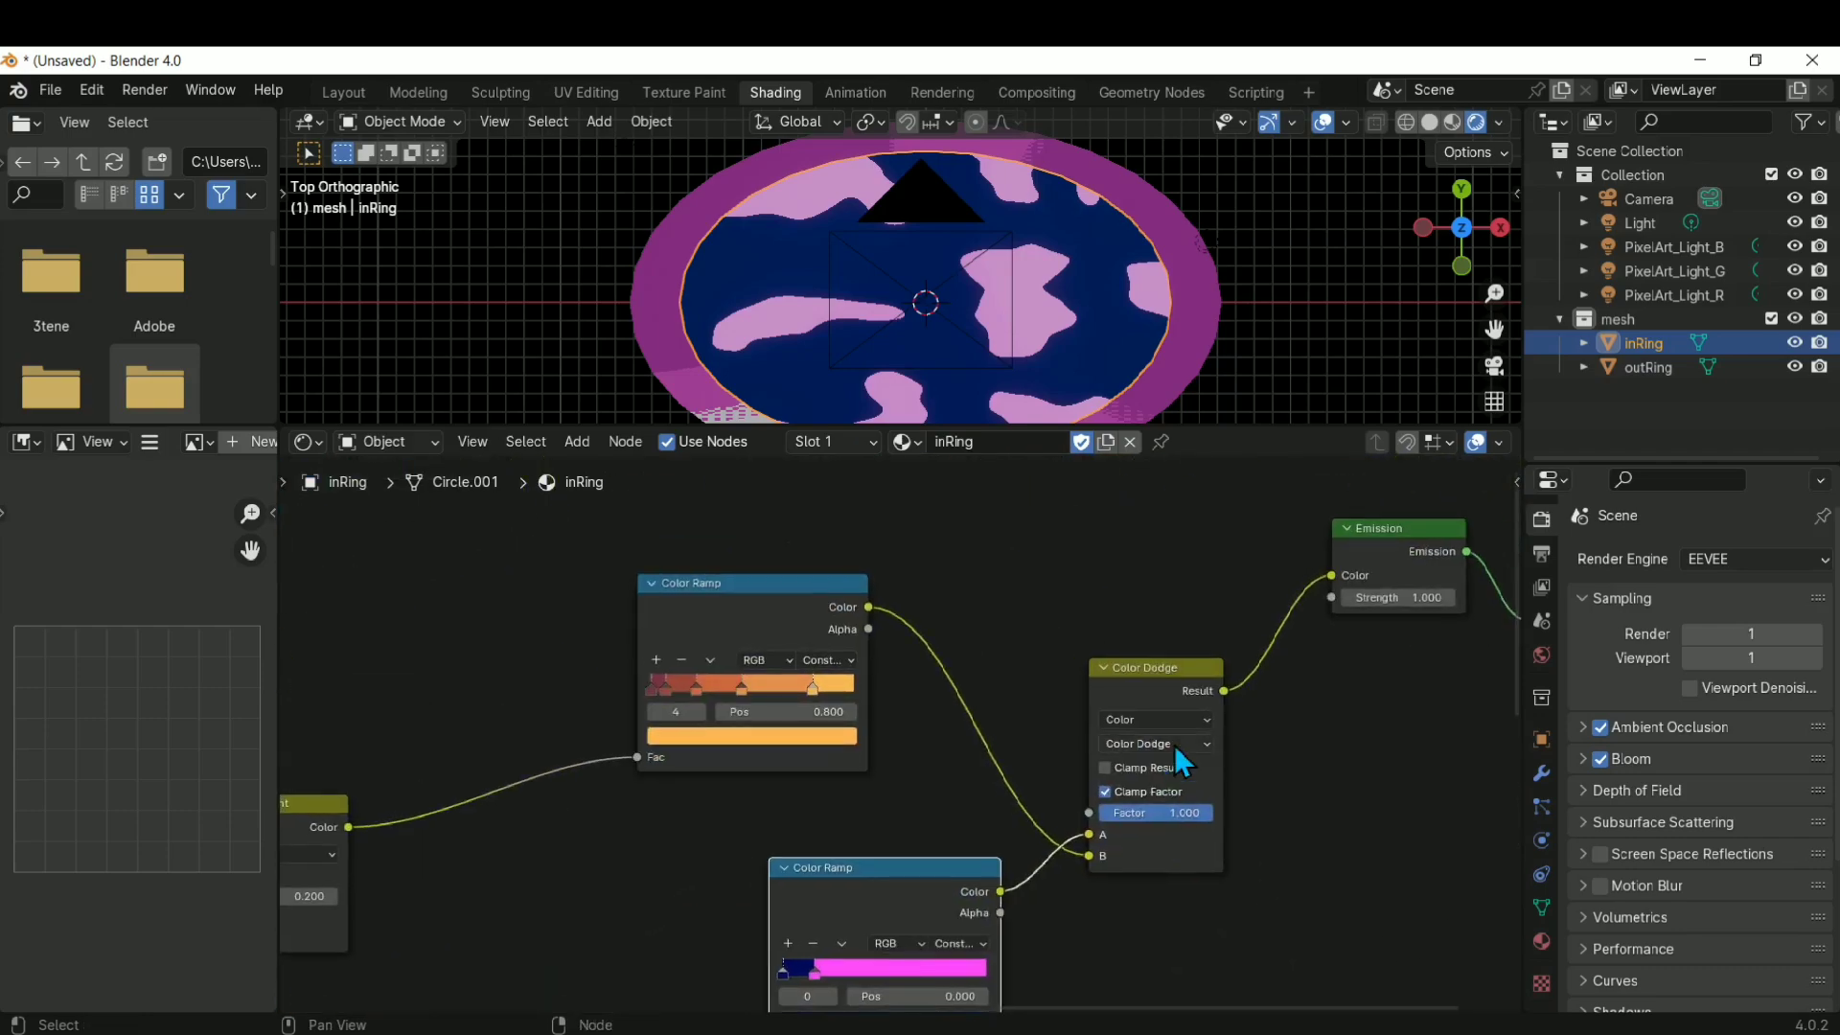
# Move the orange Color Ramp closer to the Color Dodge node and shift the navy-and-pink Color Ramp slightly
pyautogui.click(830, 616)
pyautogui.moveTo(755, 644); pyautogui.dragTo(885, 628)
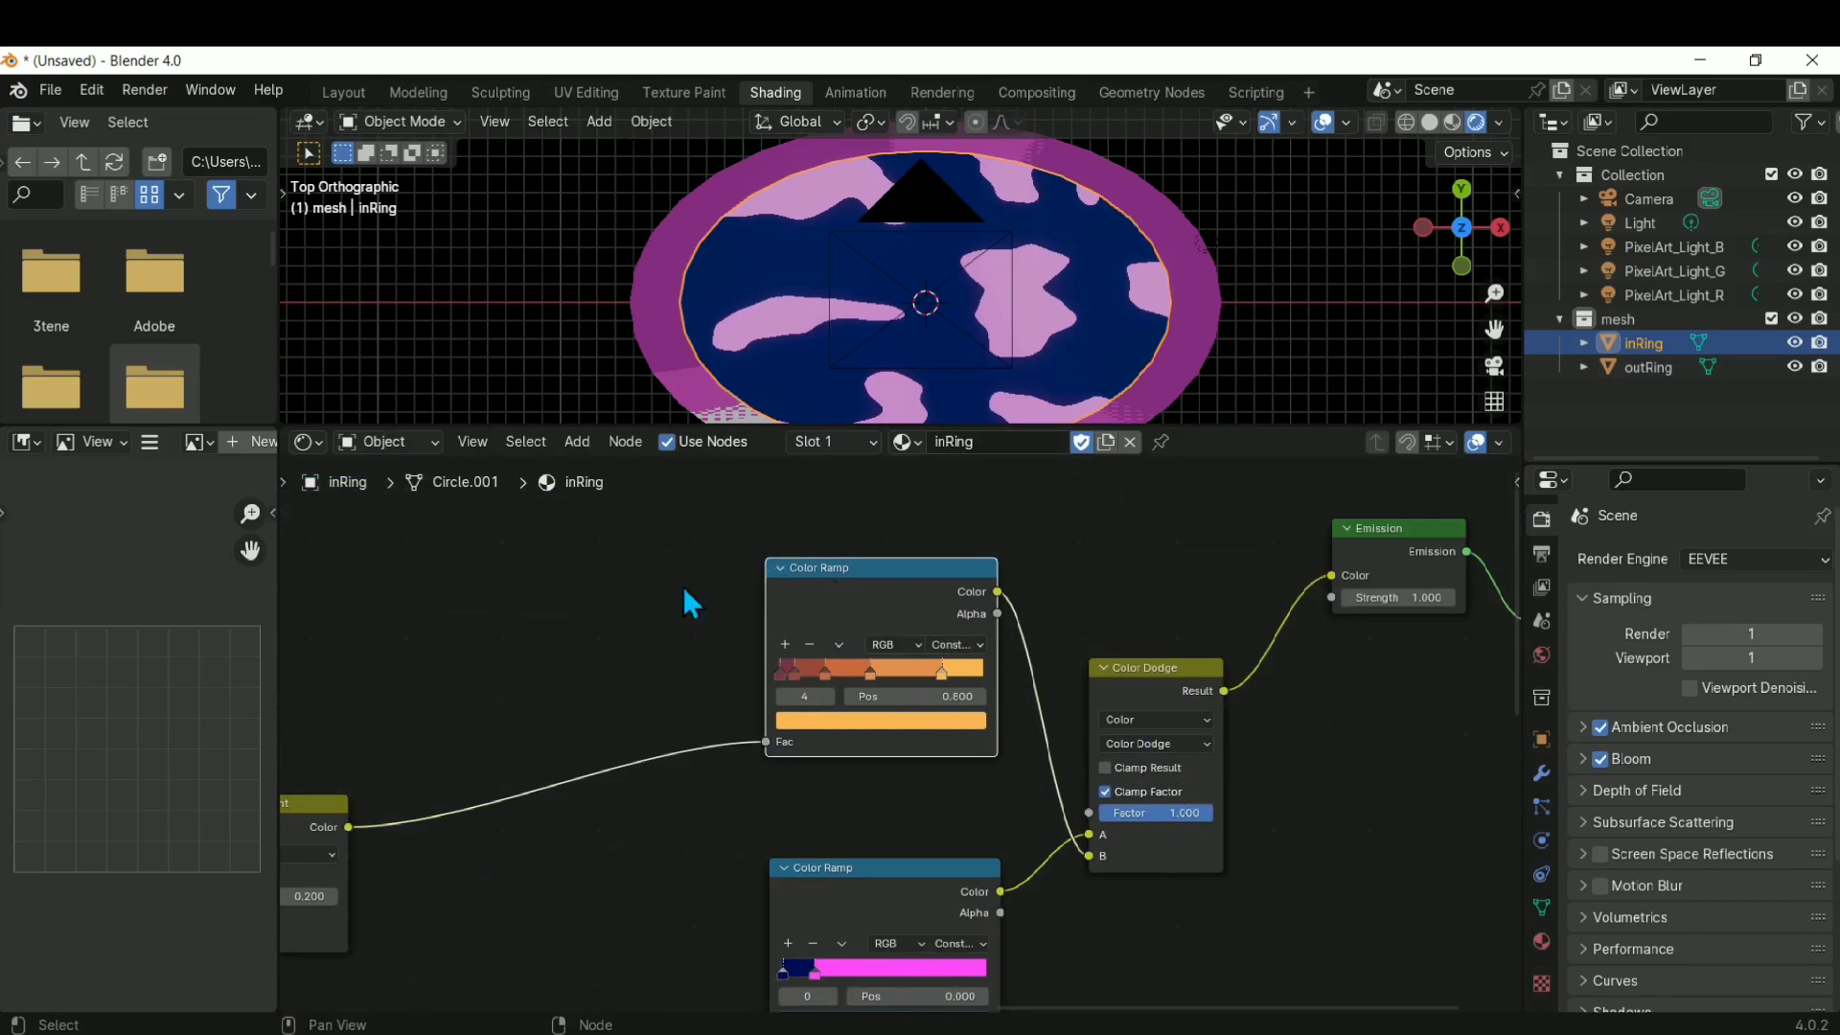
pyautogui.moveTo(889, 871)
pyautogui.mouseDown()
pyautogui.moveTo(920, 912)
pyautogui.moveTo(883, 875)
pyautogui.moveTo(921, 882)
pyautogui.mouseUp()
pyautogui.moveTo(1302, 742); pyautogui.dragTo(1127, 877, button='middle')
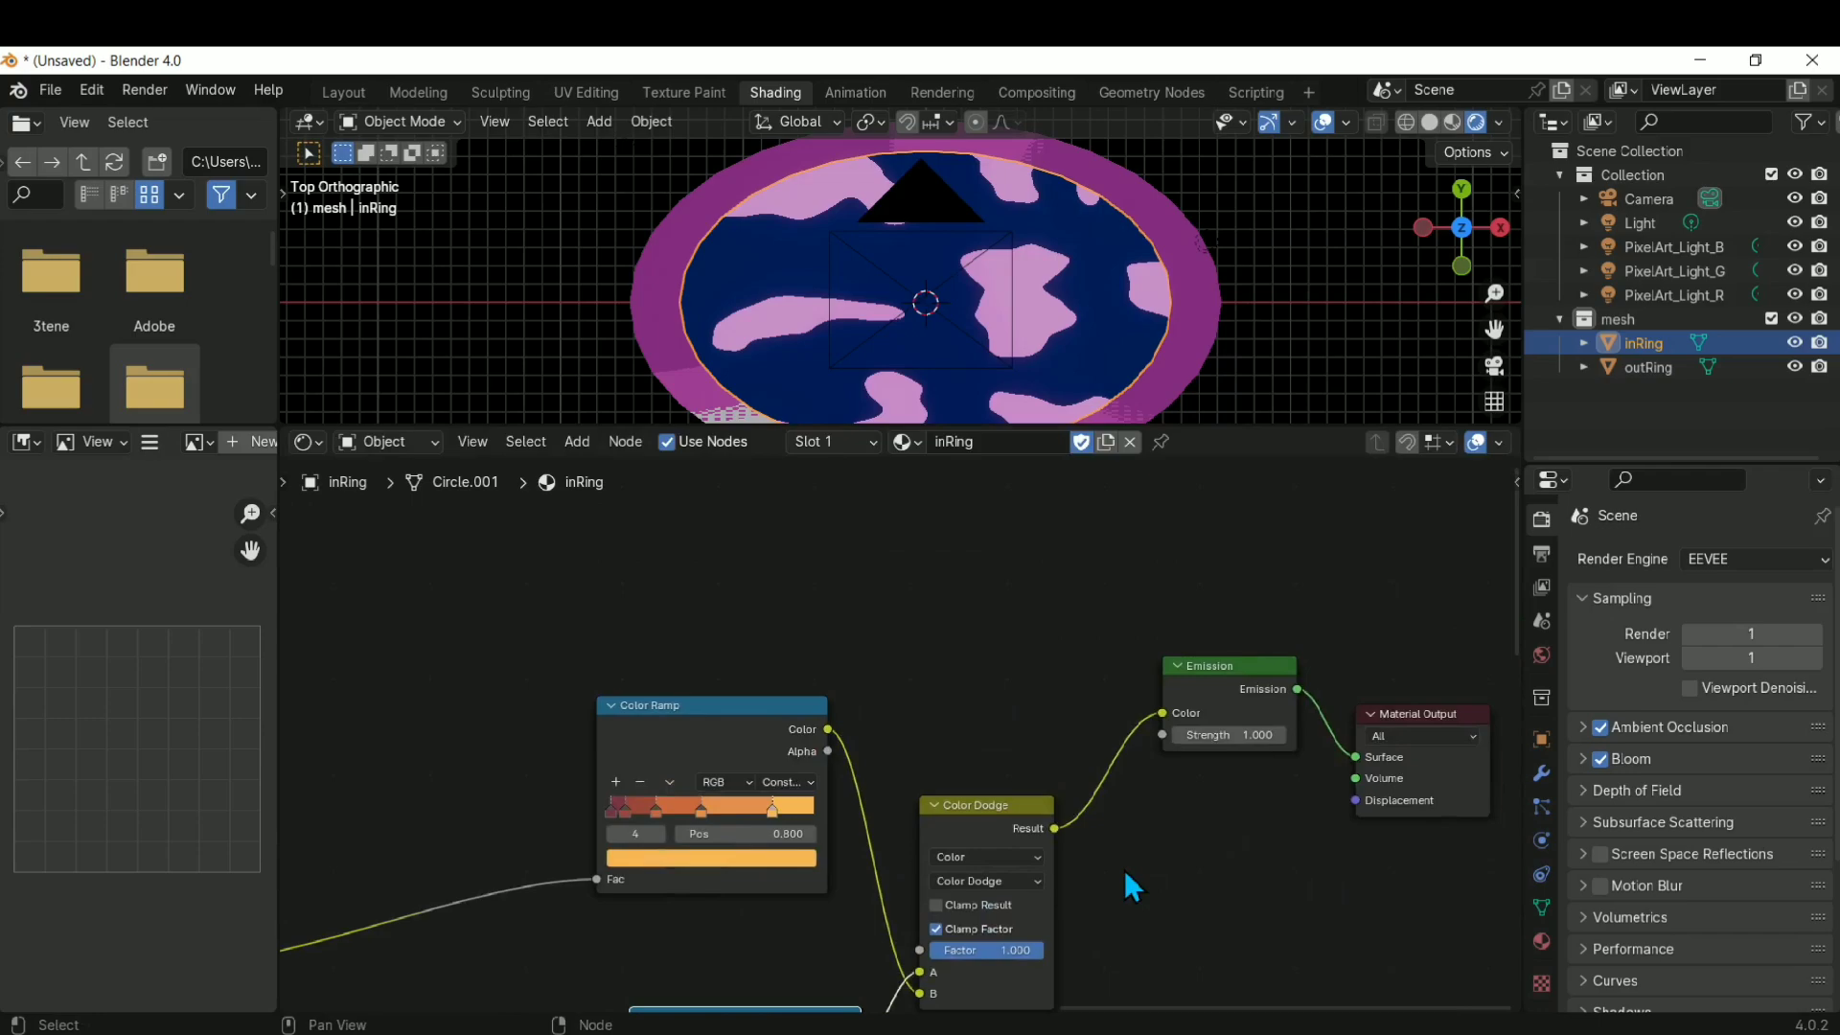
# Switch the 3D viewport to the camera view to check the inner face
pyautogui.moveTo(1120, 834); pyautogui.dragTo(15, 864, button='middle')
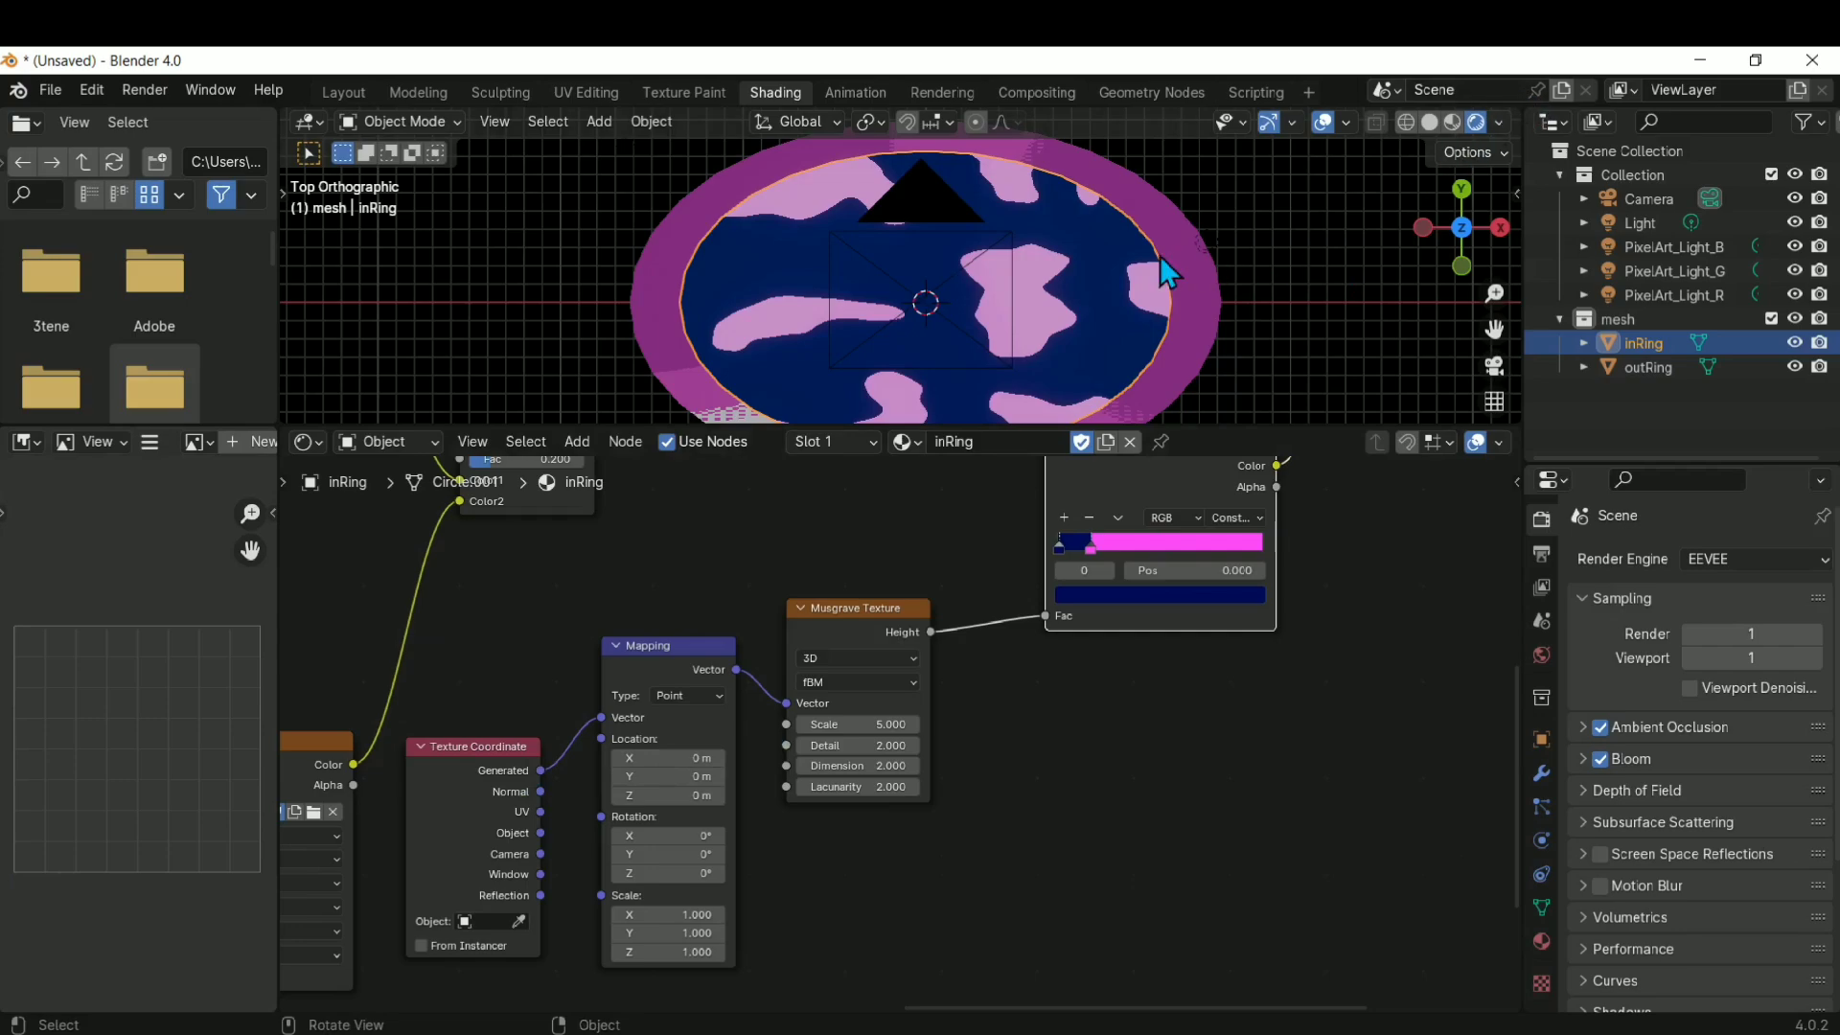
pyautogui.press('KP_0')
pyautogui.keyDown('shift'); pyautogui.moveTo(1135, 272); pyautogui.dragTo(1166, 297, button='middle'); pyautogui.keyUp('shift')
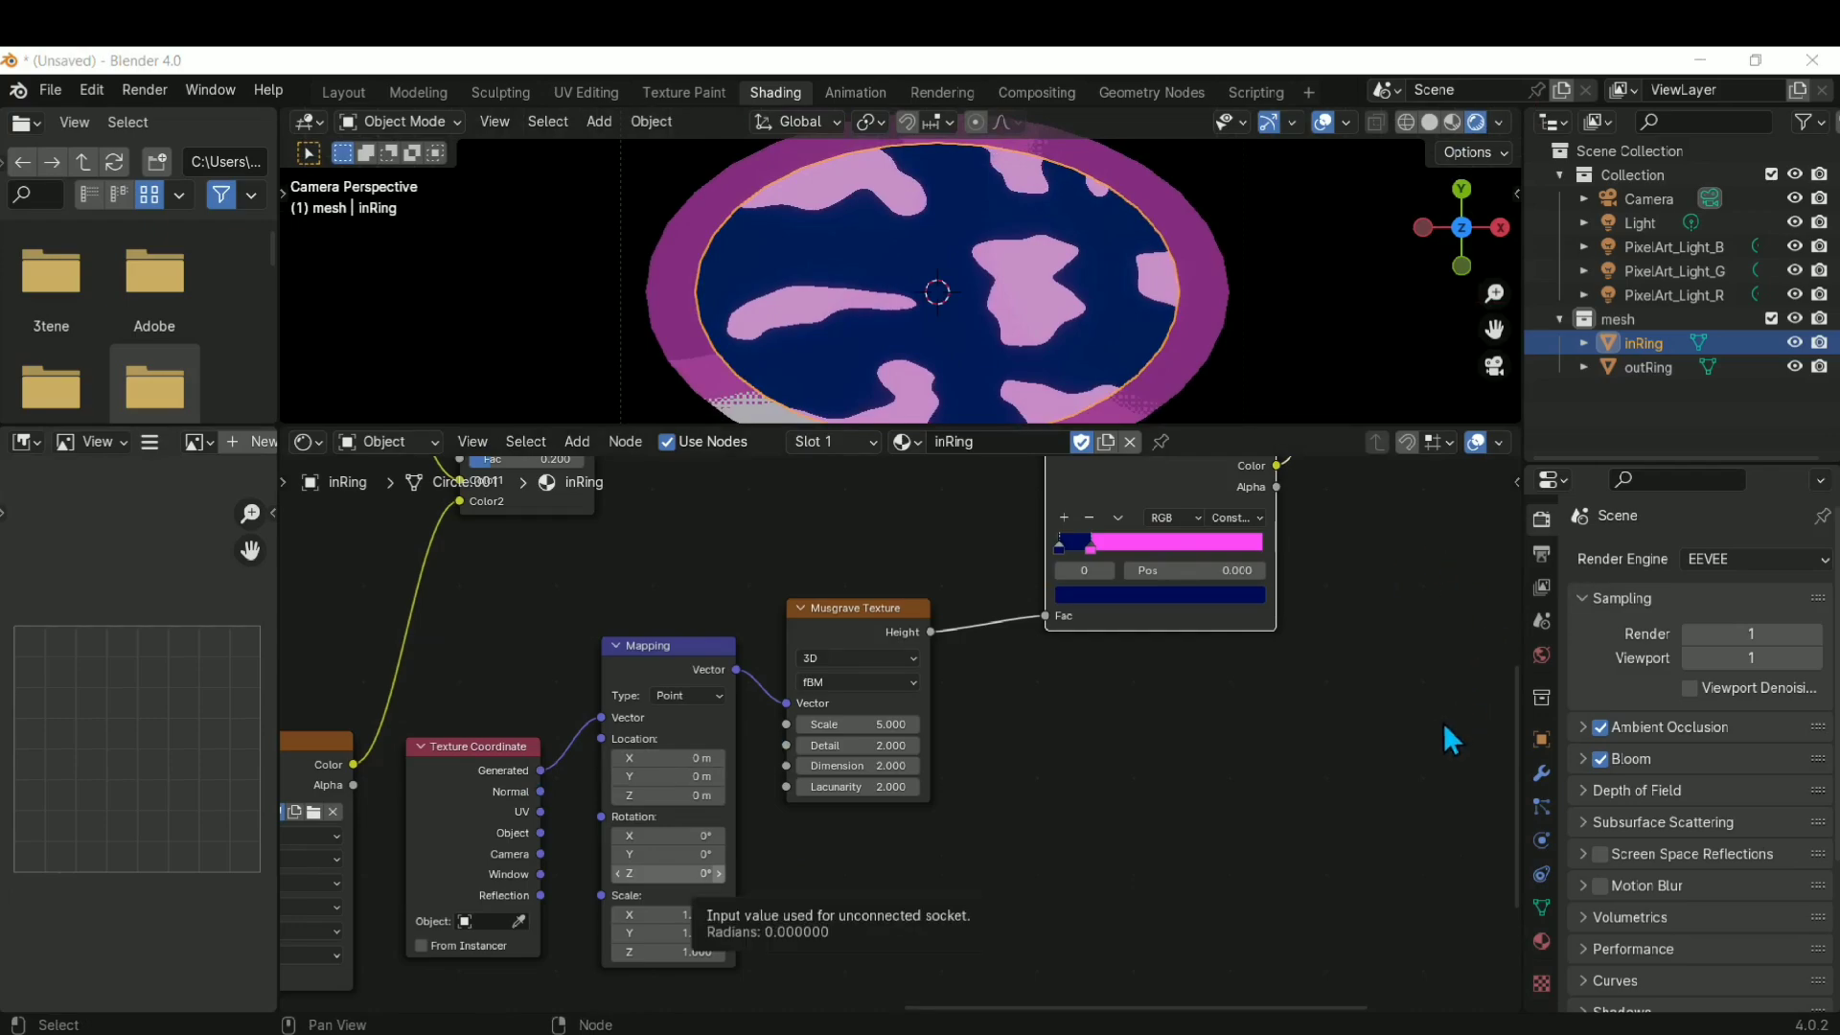
pyautogui.click(1402, 722)
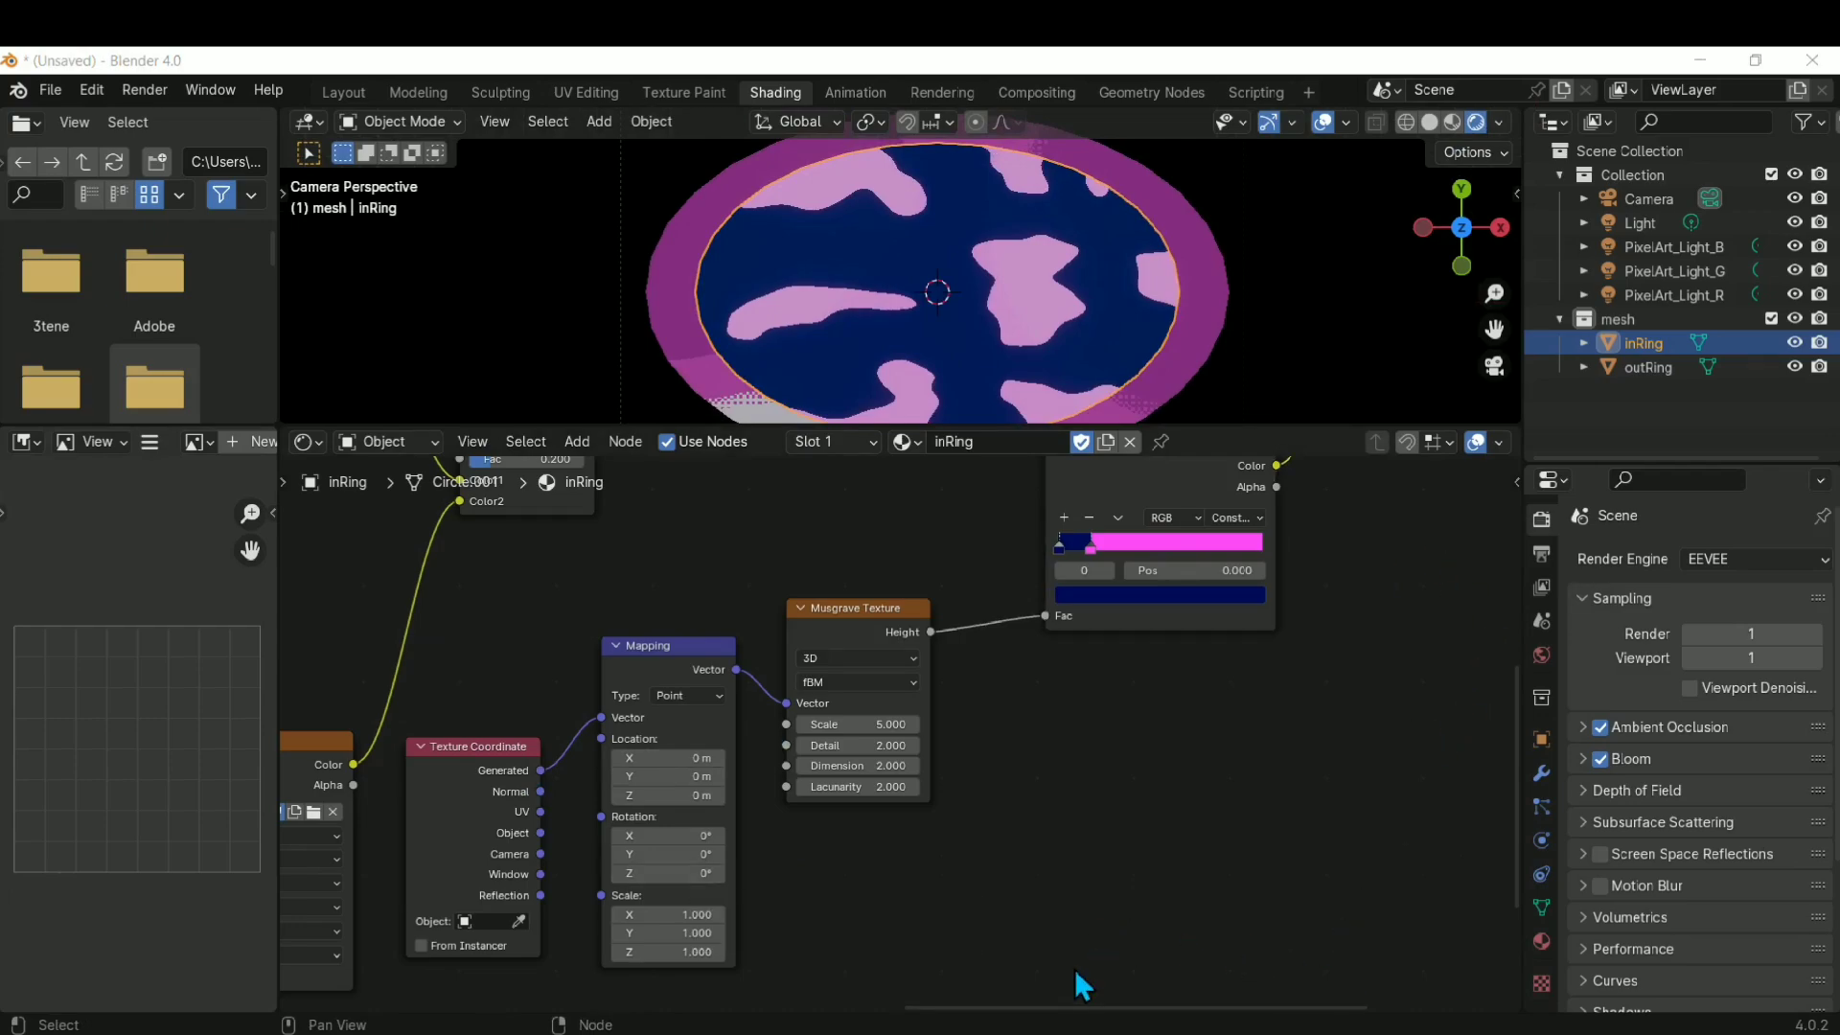
# Delete the Musgrave Texture node and add a Wave Texture node in its place
pyautogui.click(870, 616)
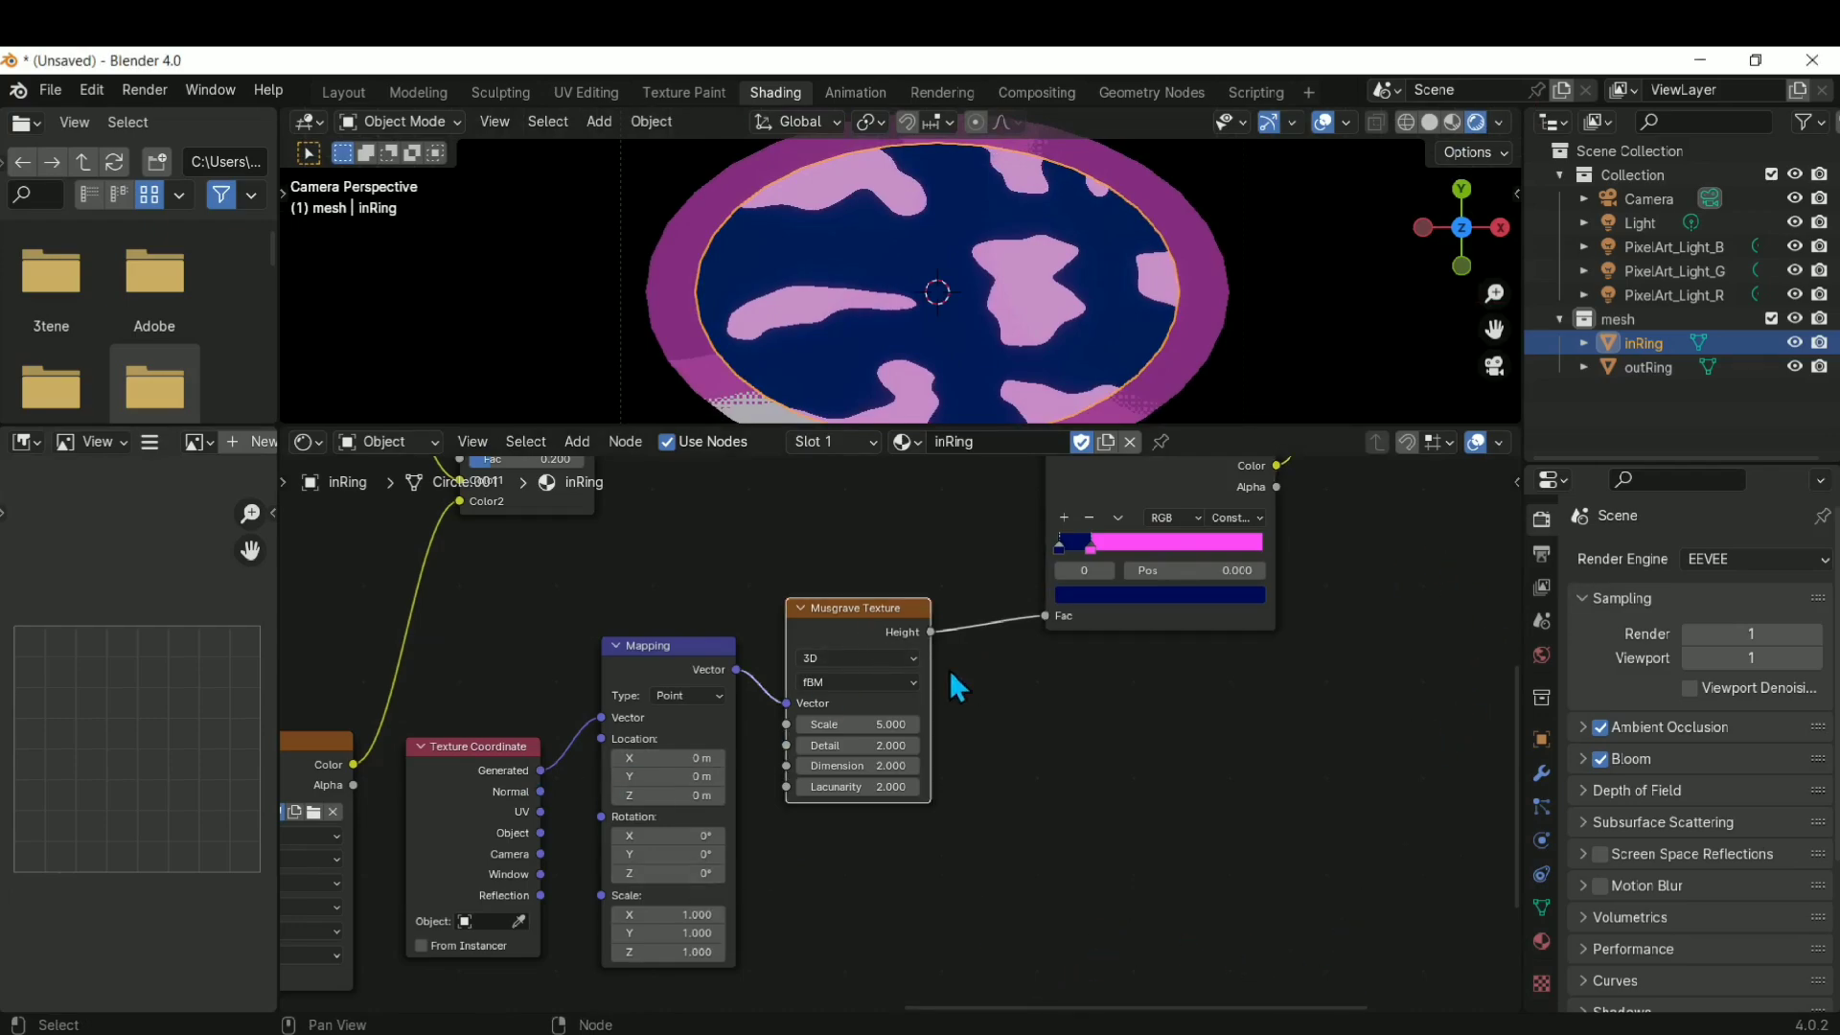
pyautogui.press('x')
pyautogui.hotkey('shift', 'a')
pyautogui.click(820, 554)
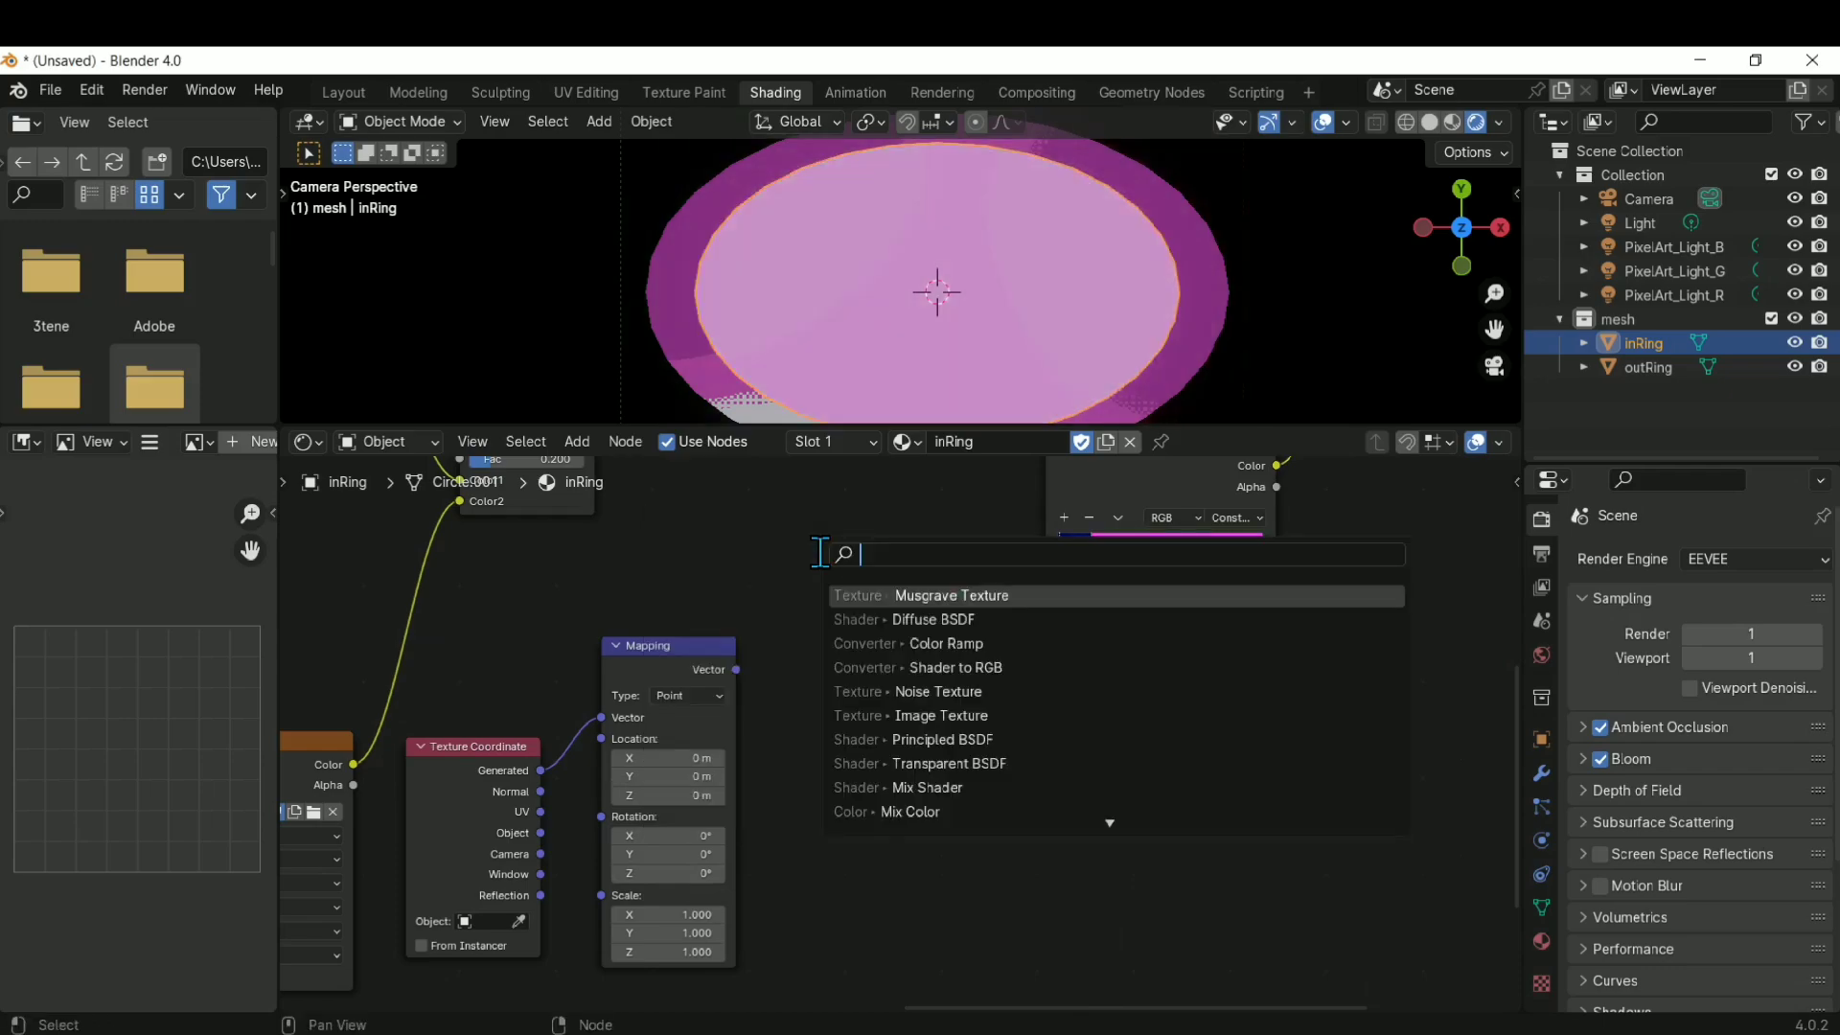
pyautogui.write('wave')
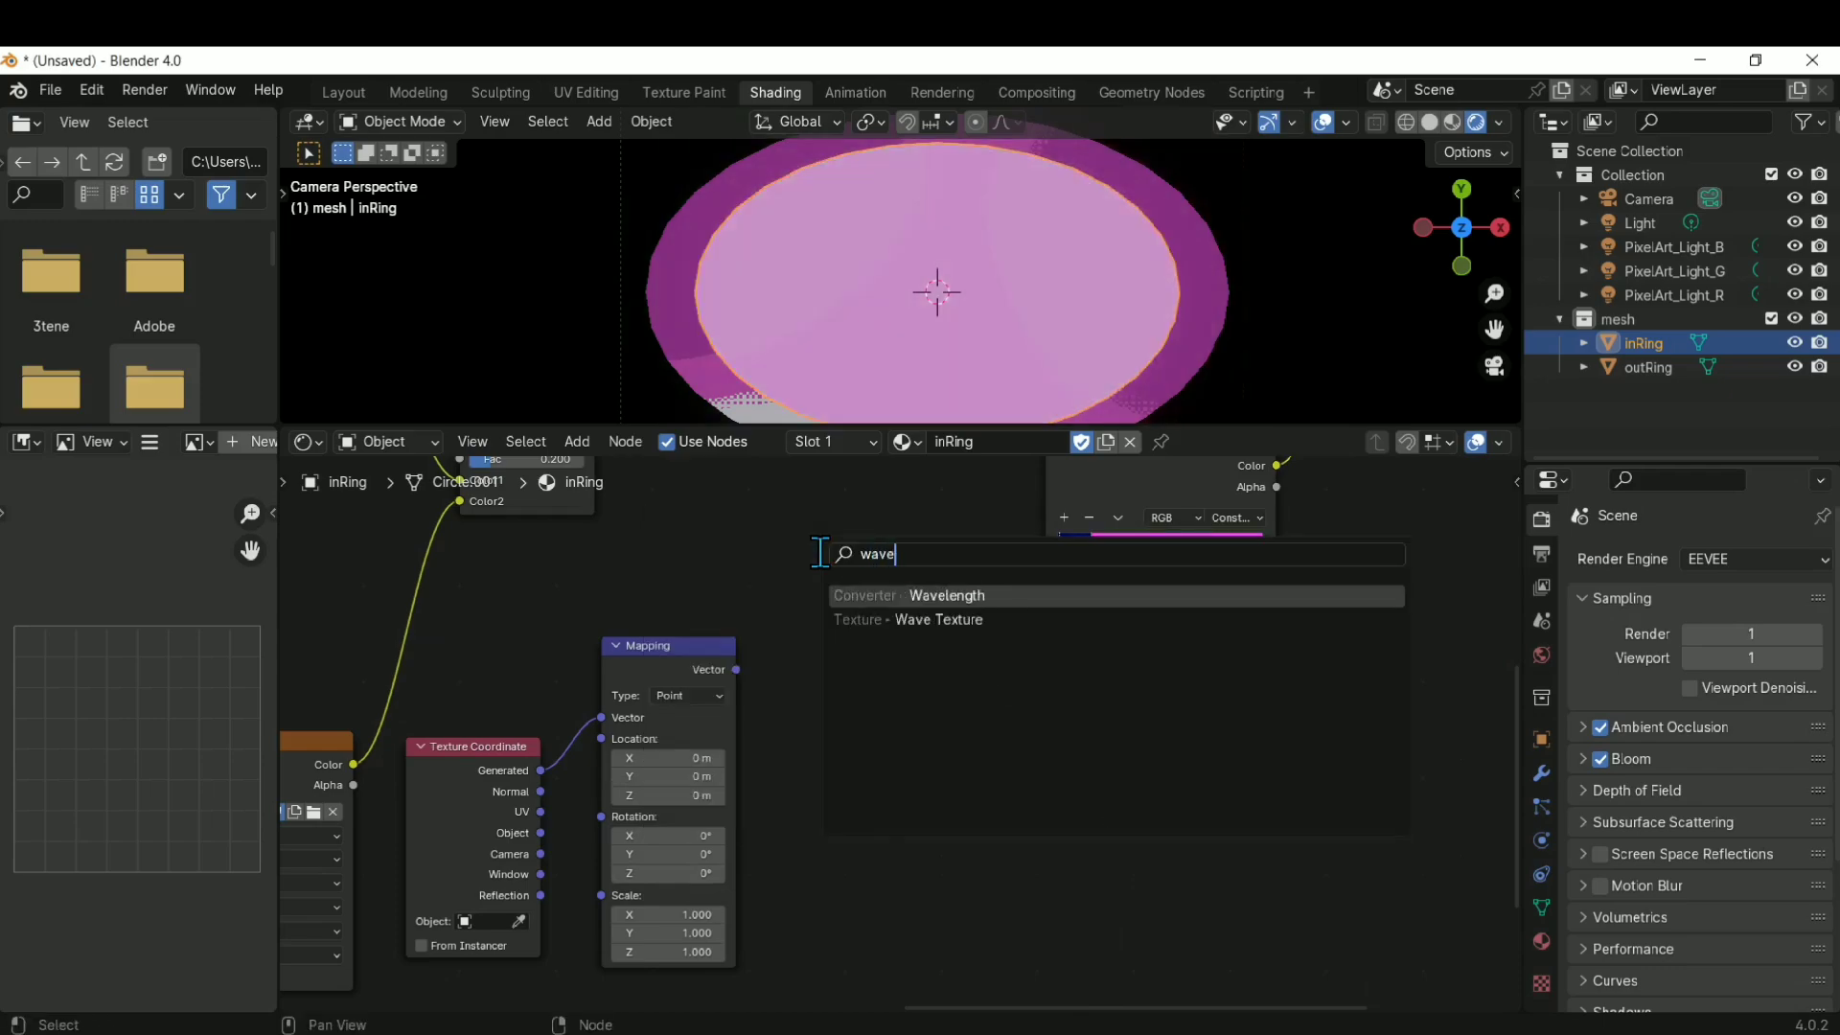
pyautogui.press('Down')
pyautogui.press('Return')
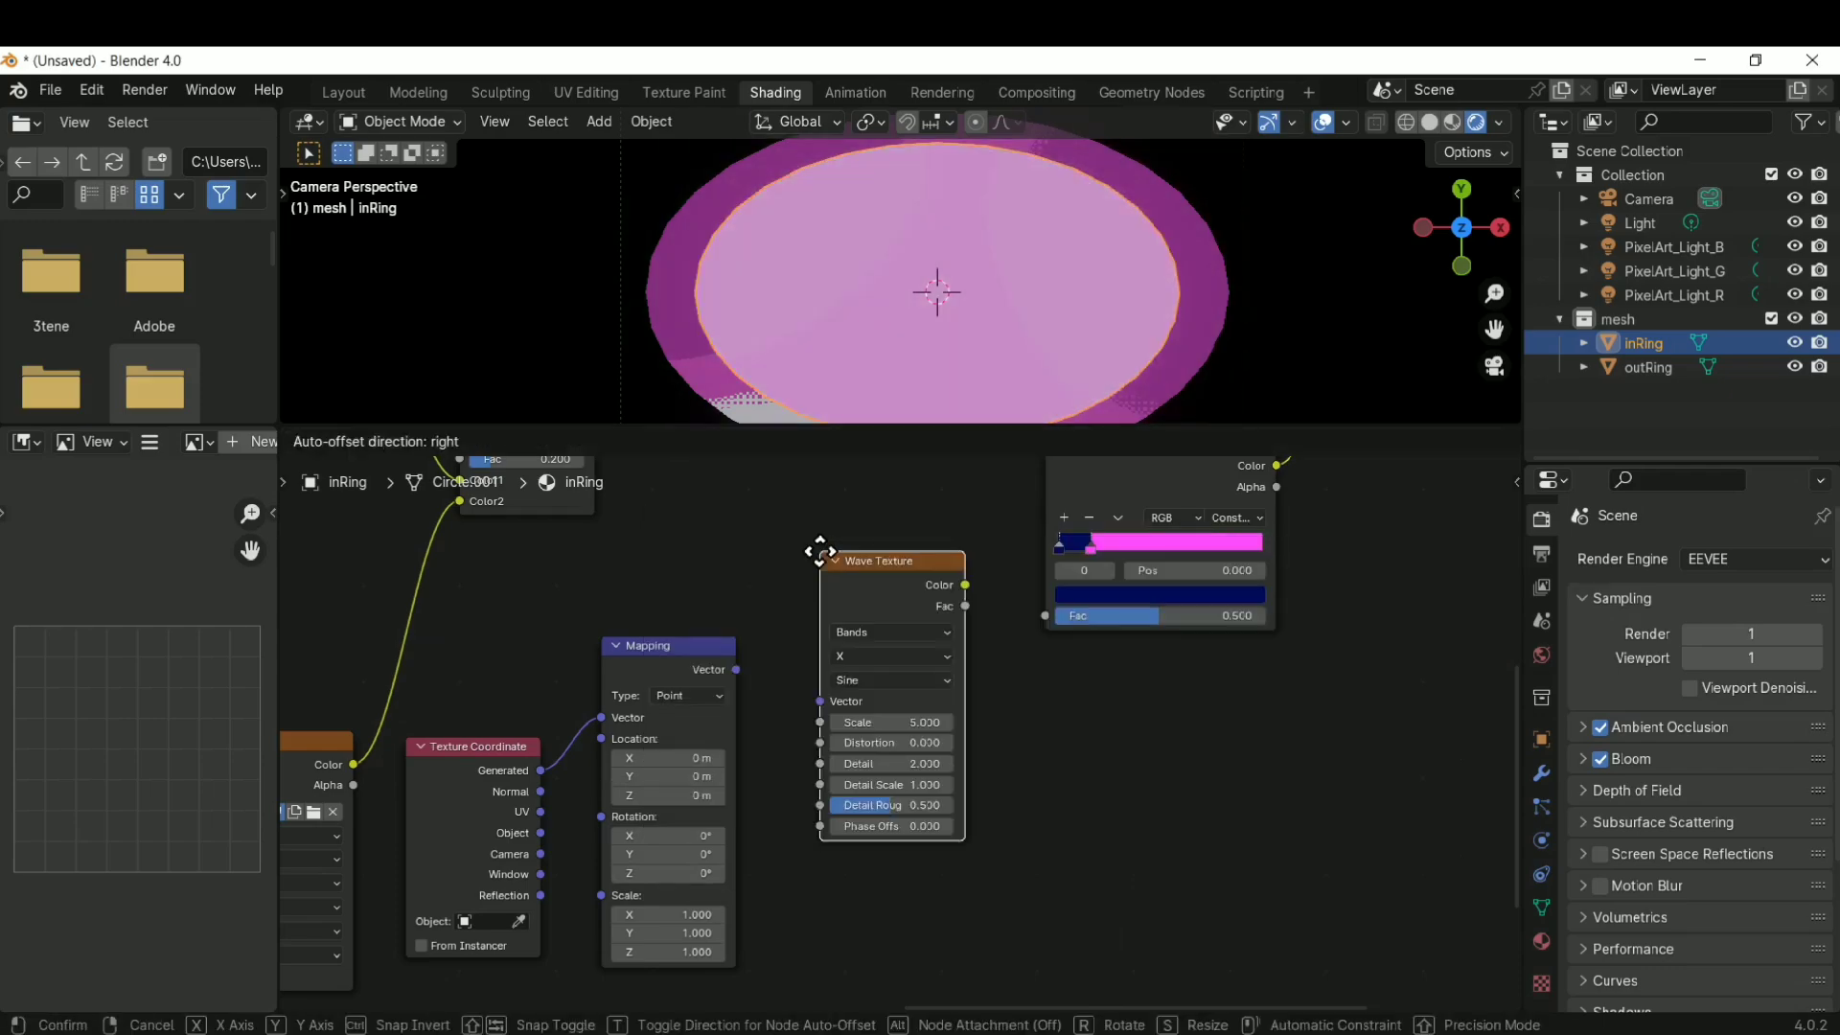
pyautogui.click(820, 551)
# Connect the Mapping vector to the Wave Texture's vector input and the Wave Texture's color to the navy-and-pink Color Ramp's Fac
pyautogui.moveTo(736, 669); pyautogui.dragTo(826, 709)
pyautogui.moveTo(886, 571); pyautogui.dragTo(1045, 615)
pyautogui.moveTo(1158, 657); pyautogui.dragTo(1084, 895, button='middle')
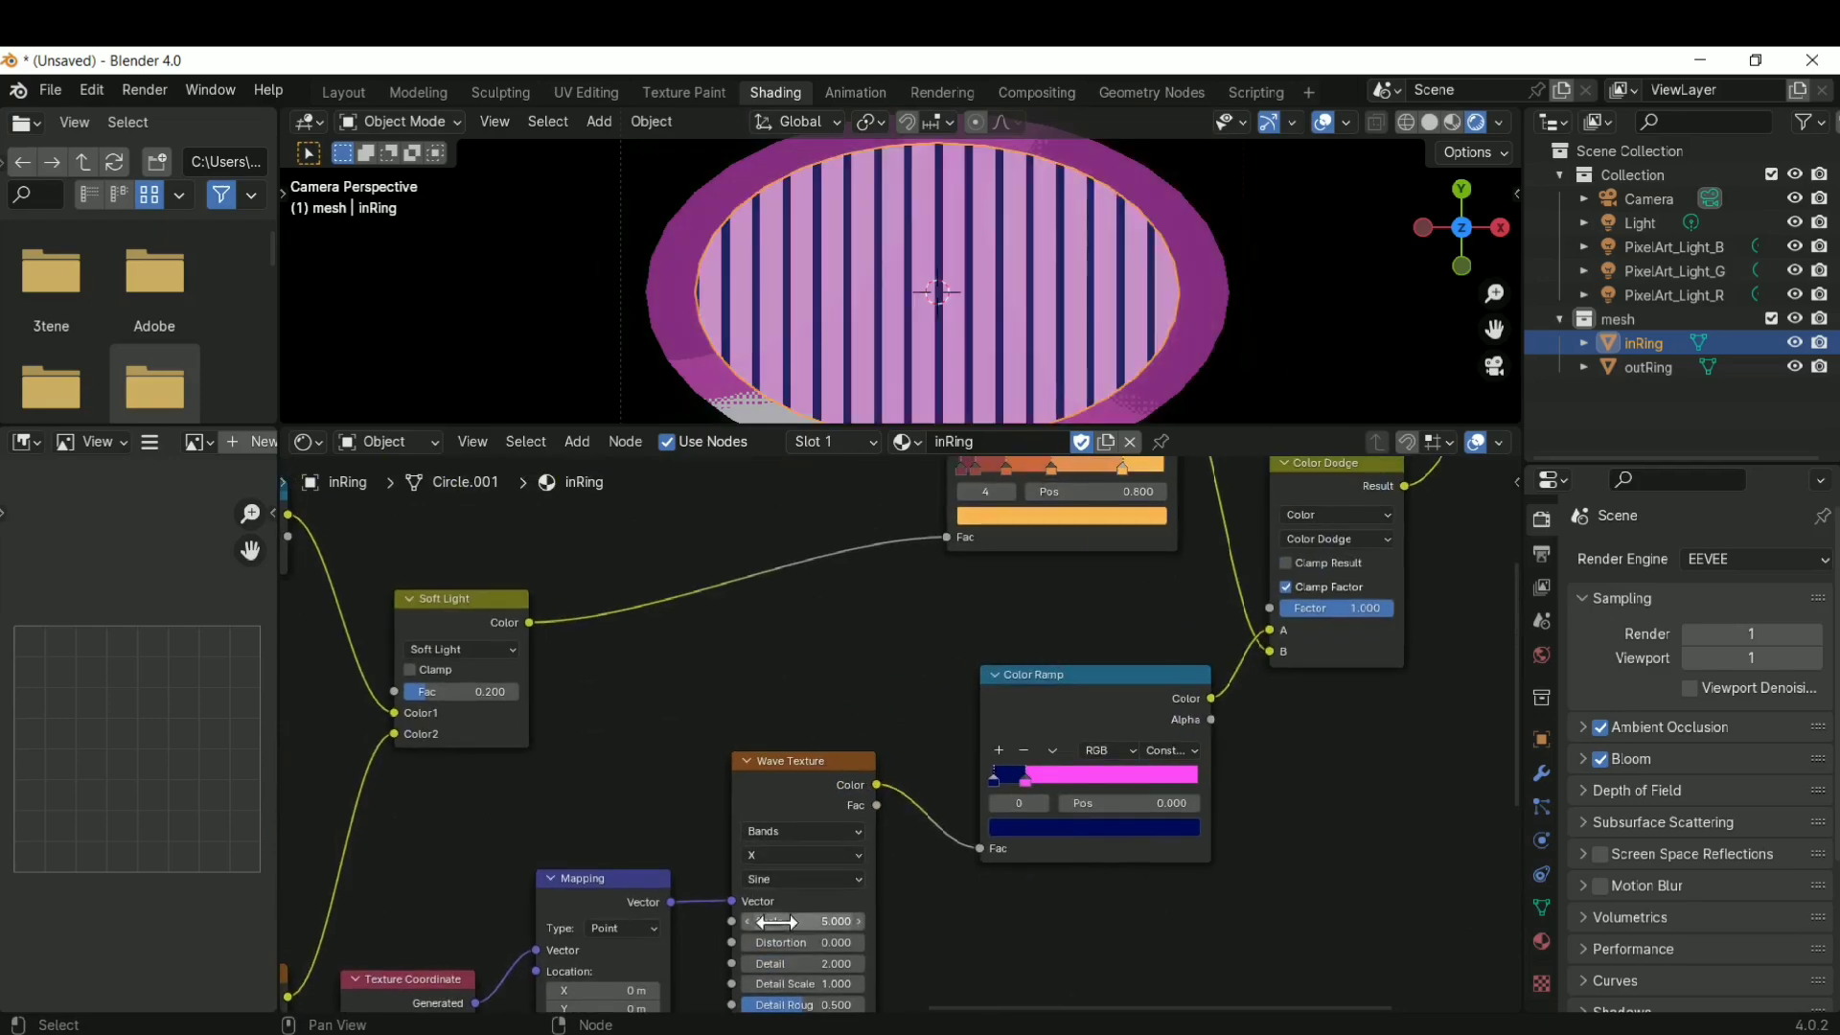
pyautogui.moveTo(780, 913); pyautogui.dragTo(883, 743, button='middle')
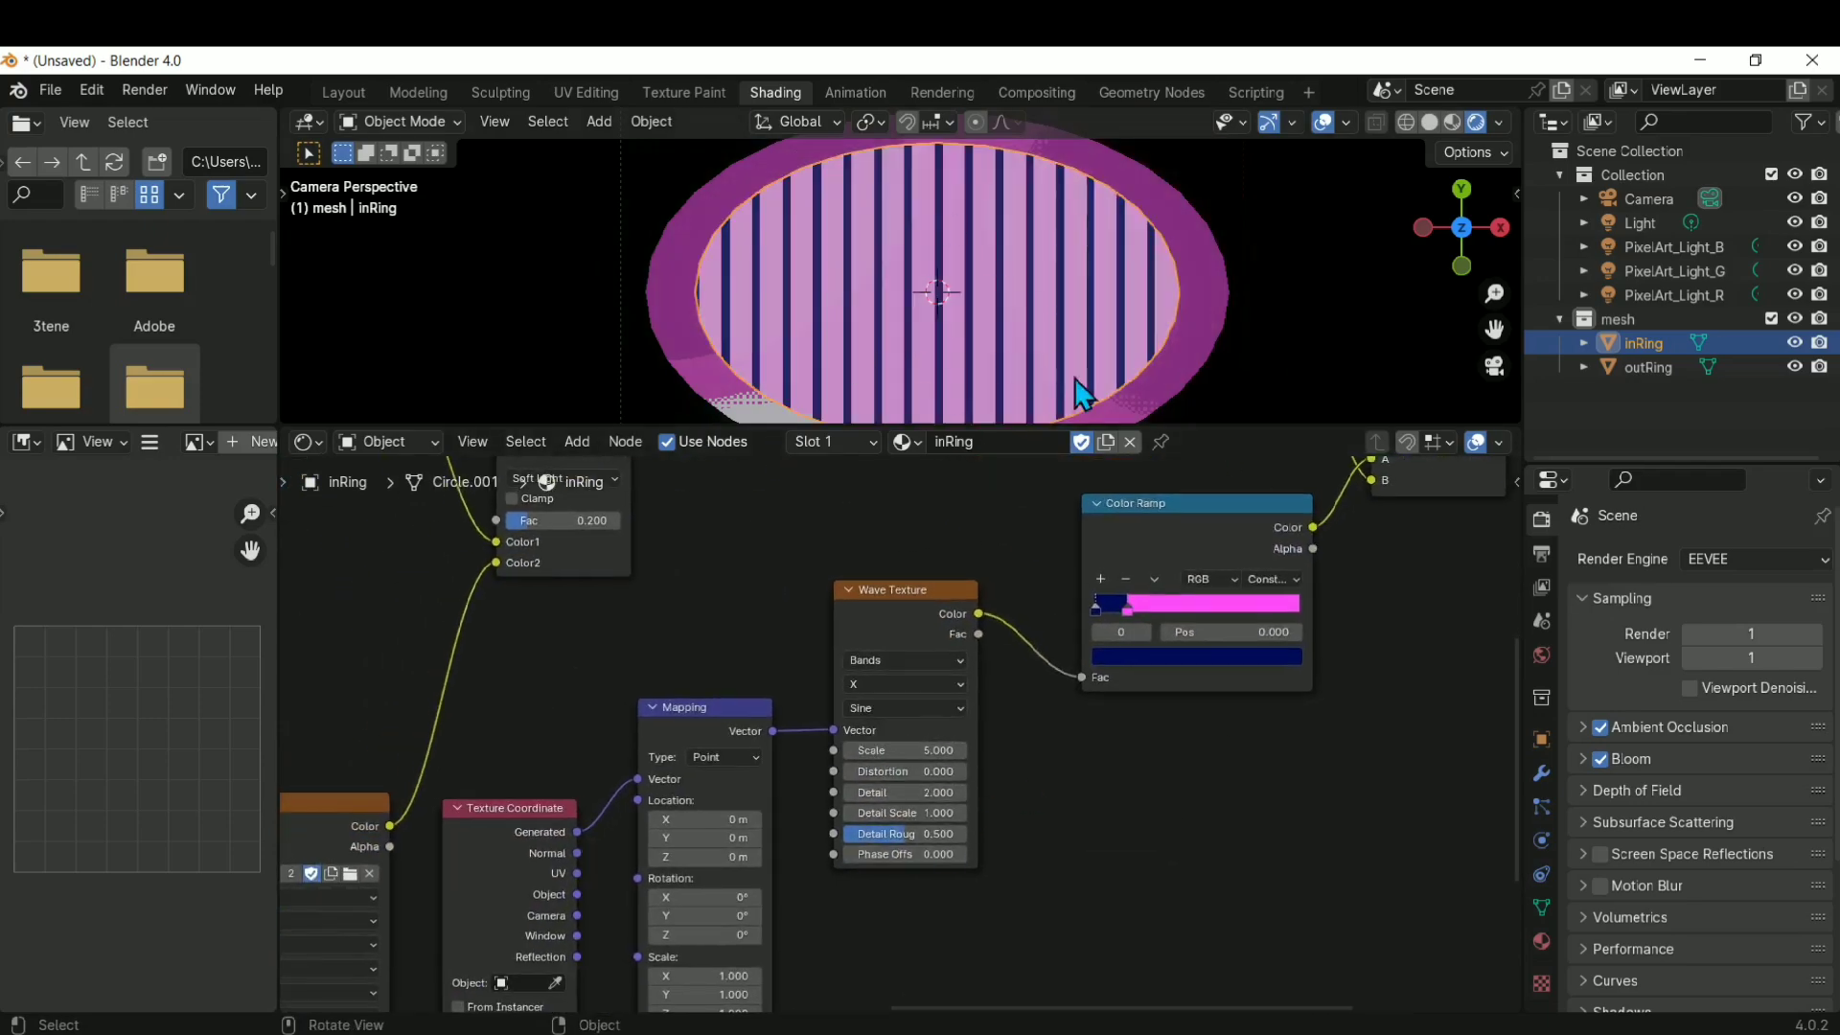
# Set the Wave Texture's wave type to Rings and its distortion to 16
pyautogui.click(931, 659)
pyautogui.click(912, 727)
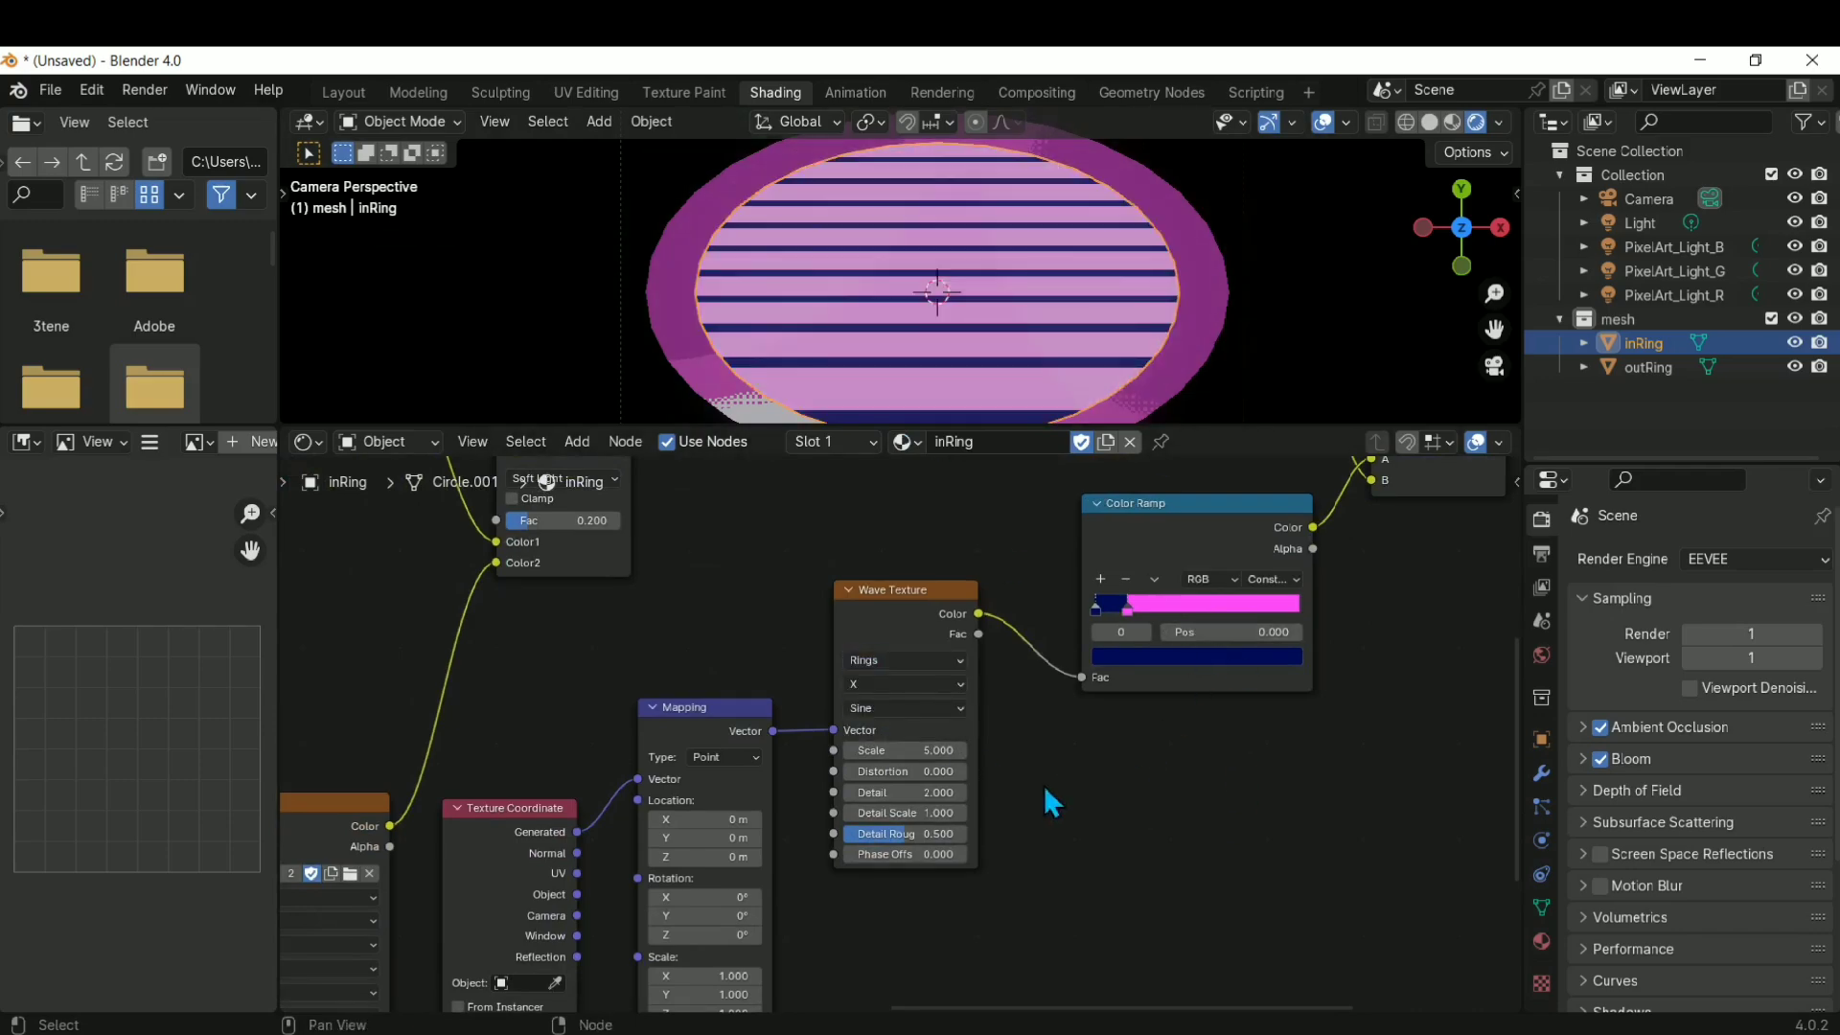
pyautogui.moveTo(896, 772); pyautogui.dragTo(1112, 772)
# Try rotating the wave pattern about X in the Mapping node, and undo the rotation
pyautogui.moveTo(735, 908); pyautogui.dragTo(829, 704, button='middle')
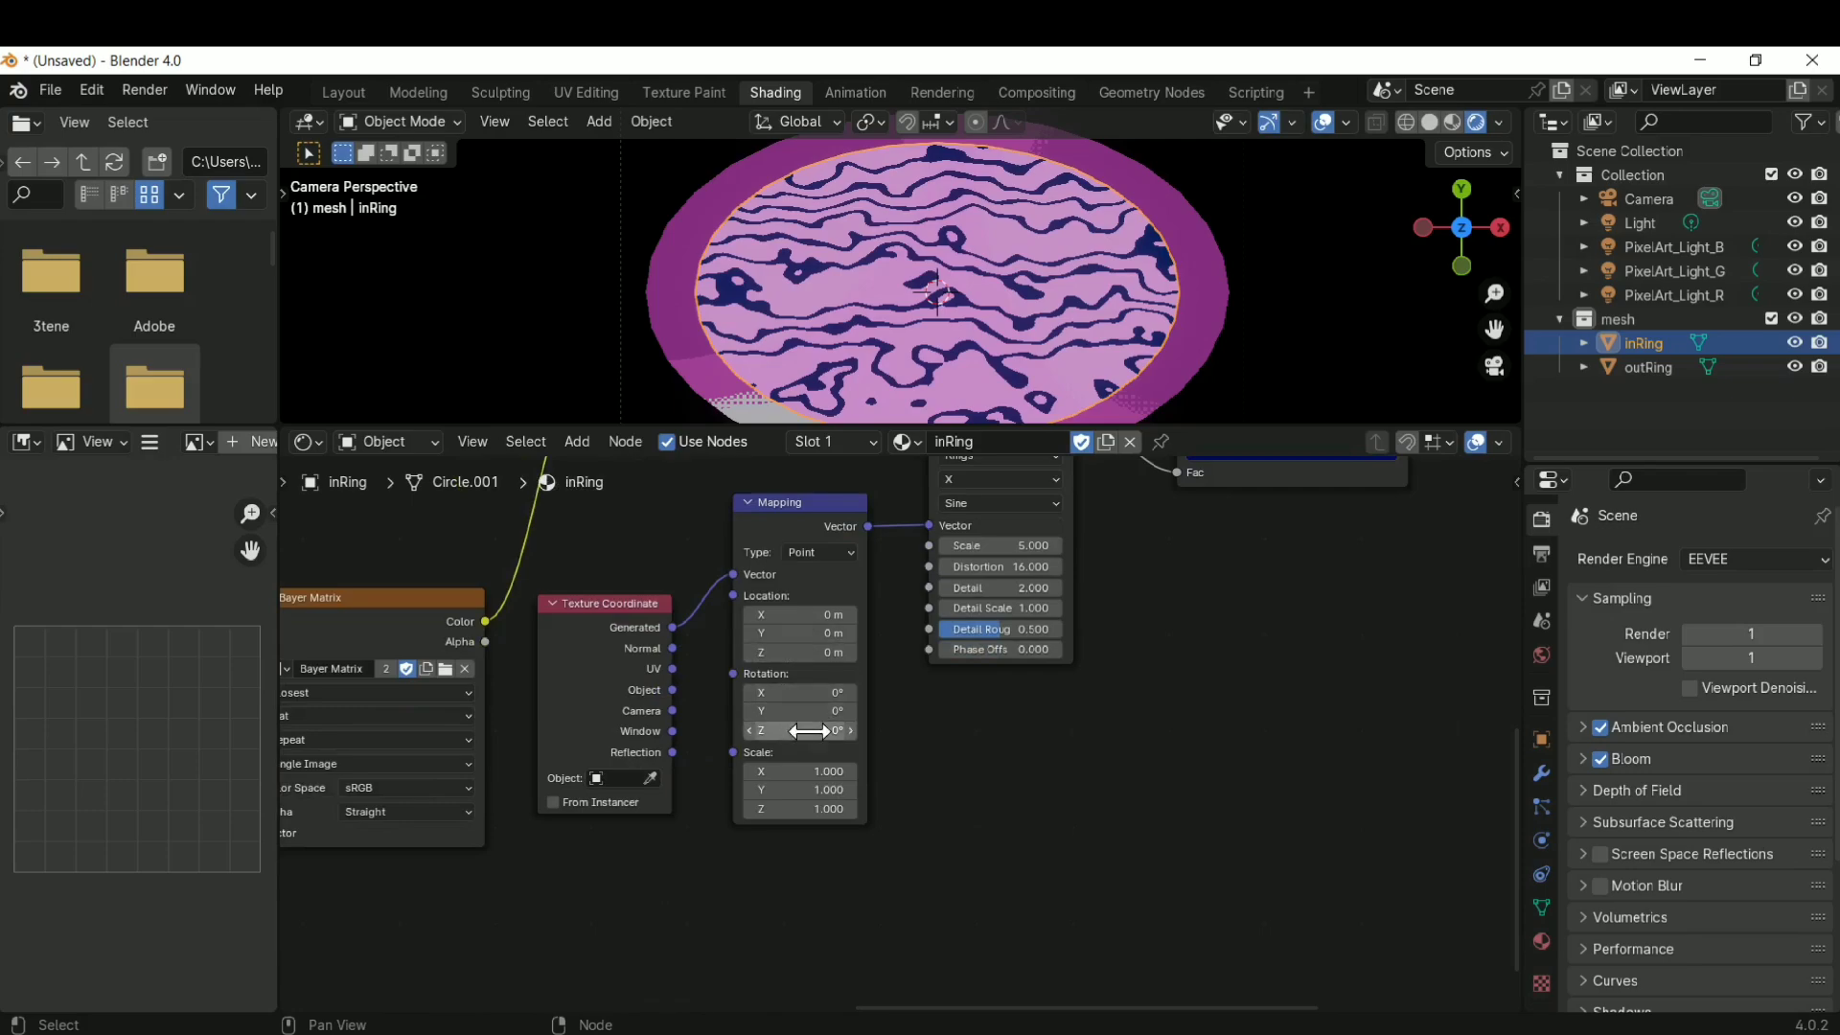
pyautogui.moveTo(808, 692)
pyautogui.mouseDown()
pyautogui.moveTo(906, 692)
pyautogui.moveTo(810, 697)
pyautogui.mouseUp()
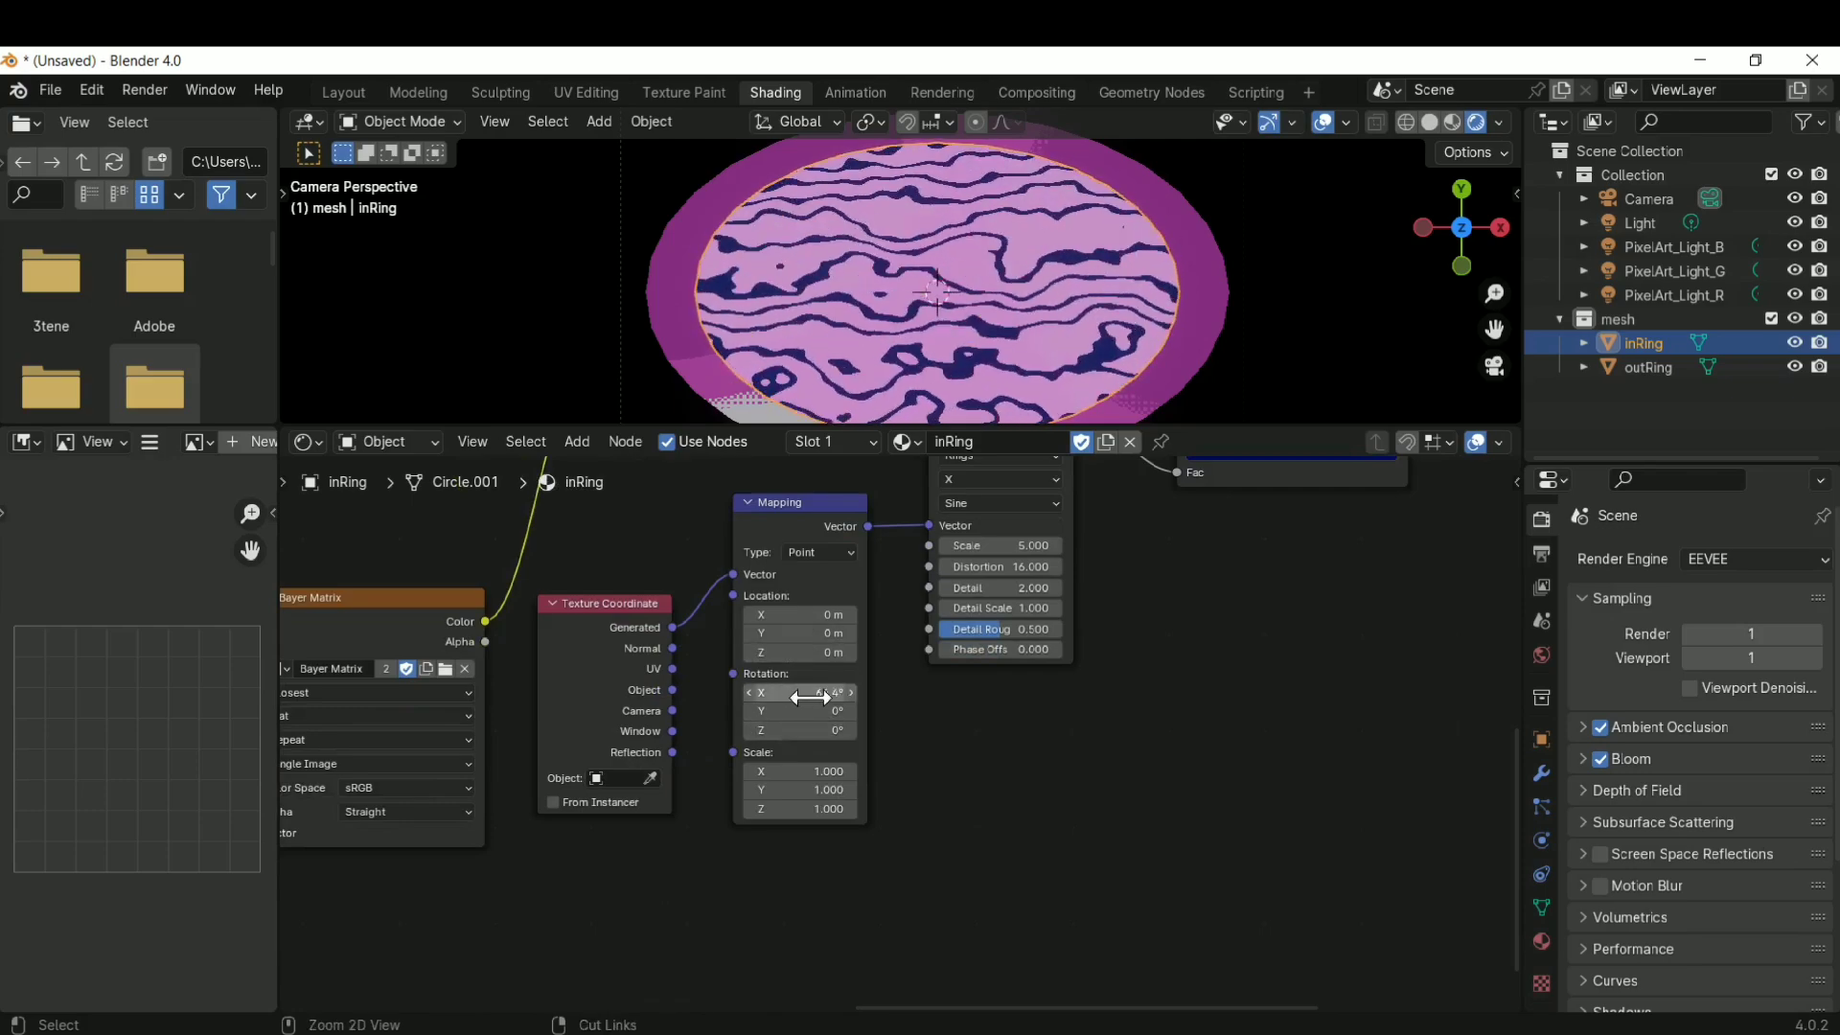
pyautogui.hotkey('ctrl', 'z')
pyautogui.moveTo(1002, 832); pyautogui.dragTo(977, 884, button='middle')
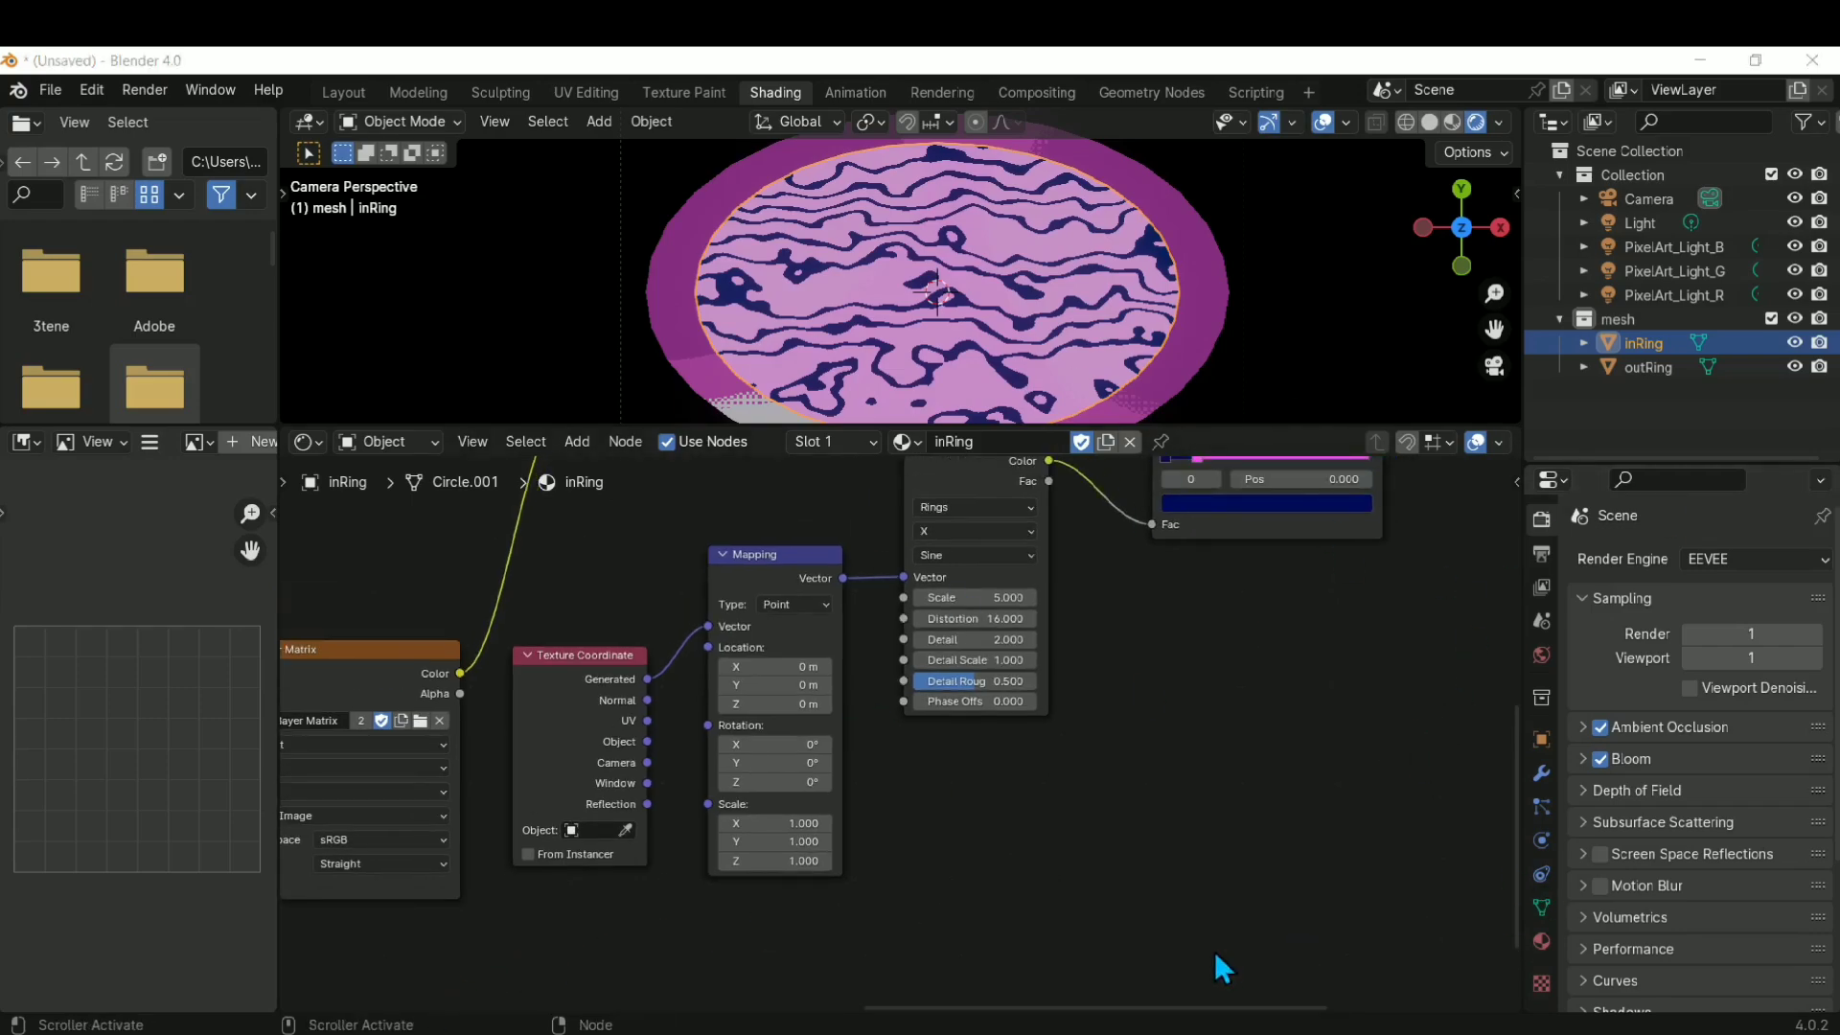
# Set the Wave Texture's wave type to Bands
pyautogui.click(803, 604)
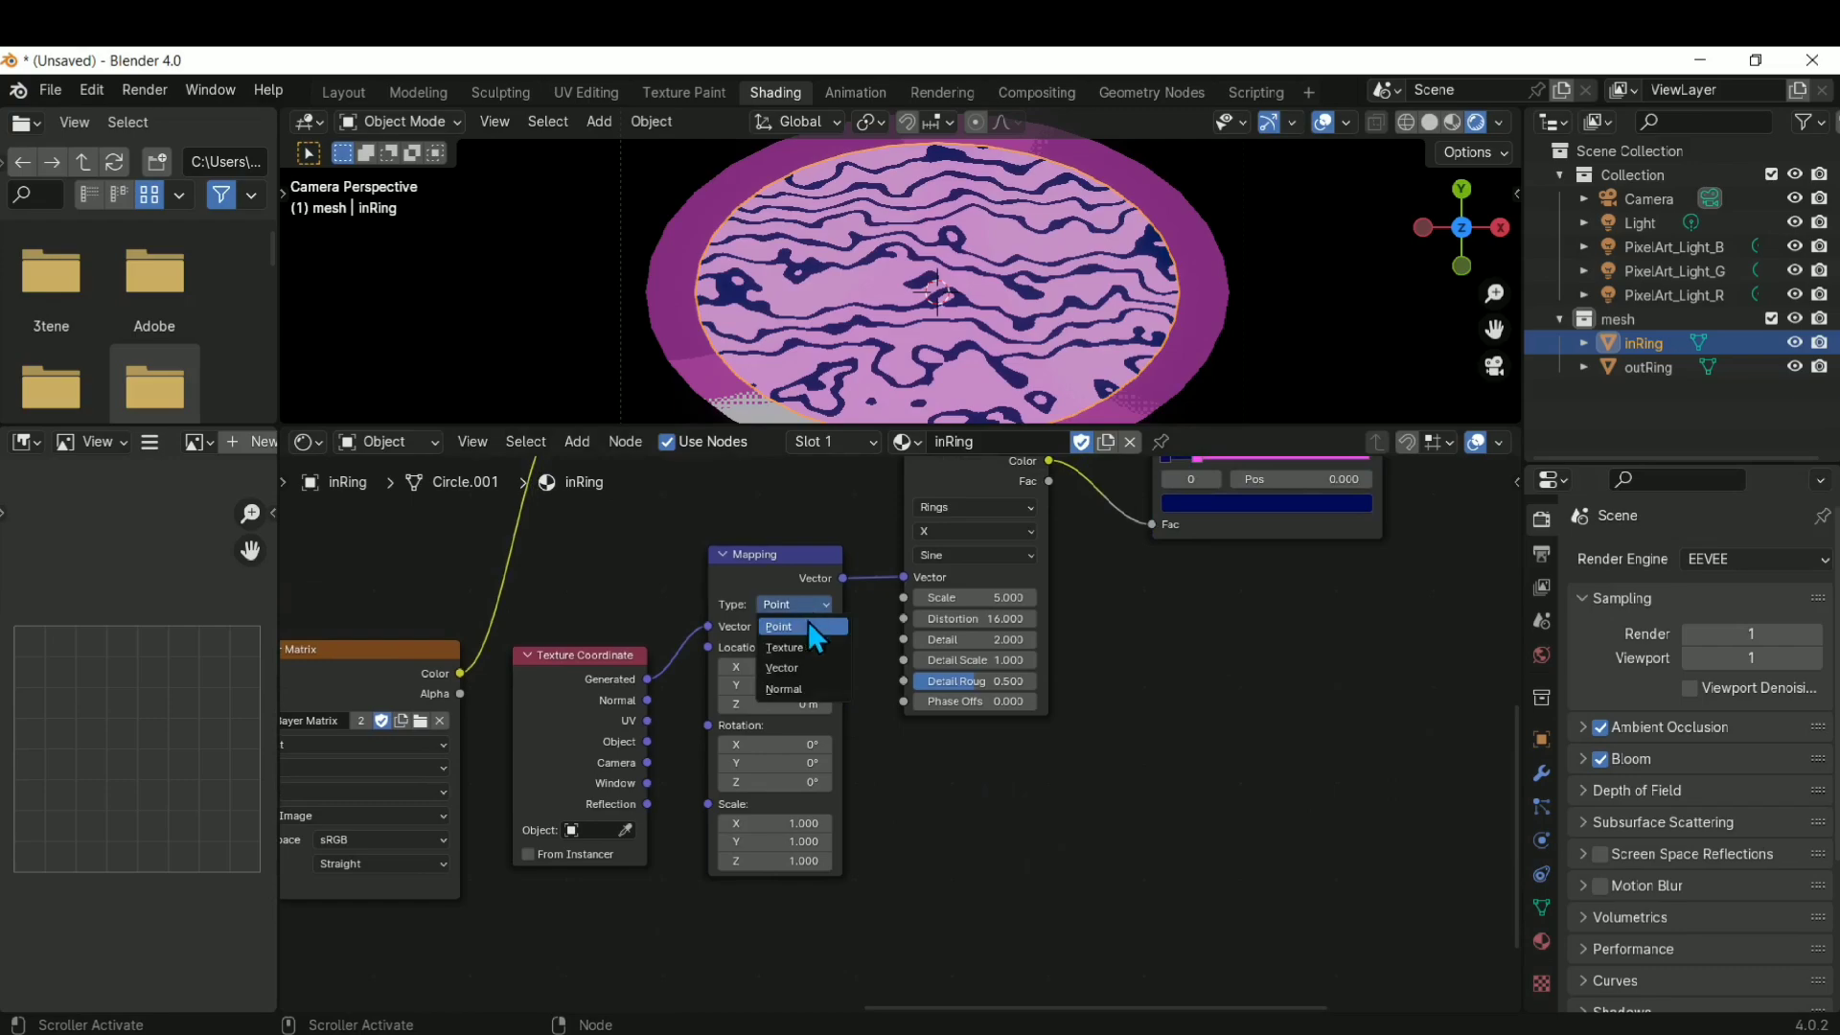
pyautogui.moveTo(1080, 574); pyautogui.dragTo(989, 779, button='middle')
pyautogui.click(928, 715)
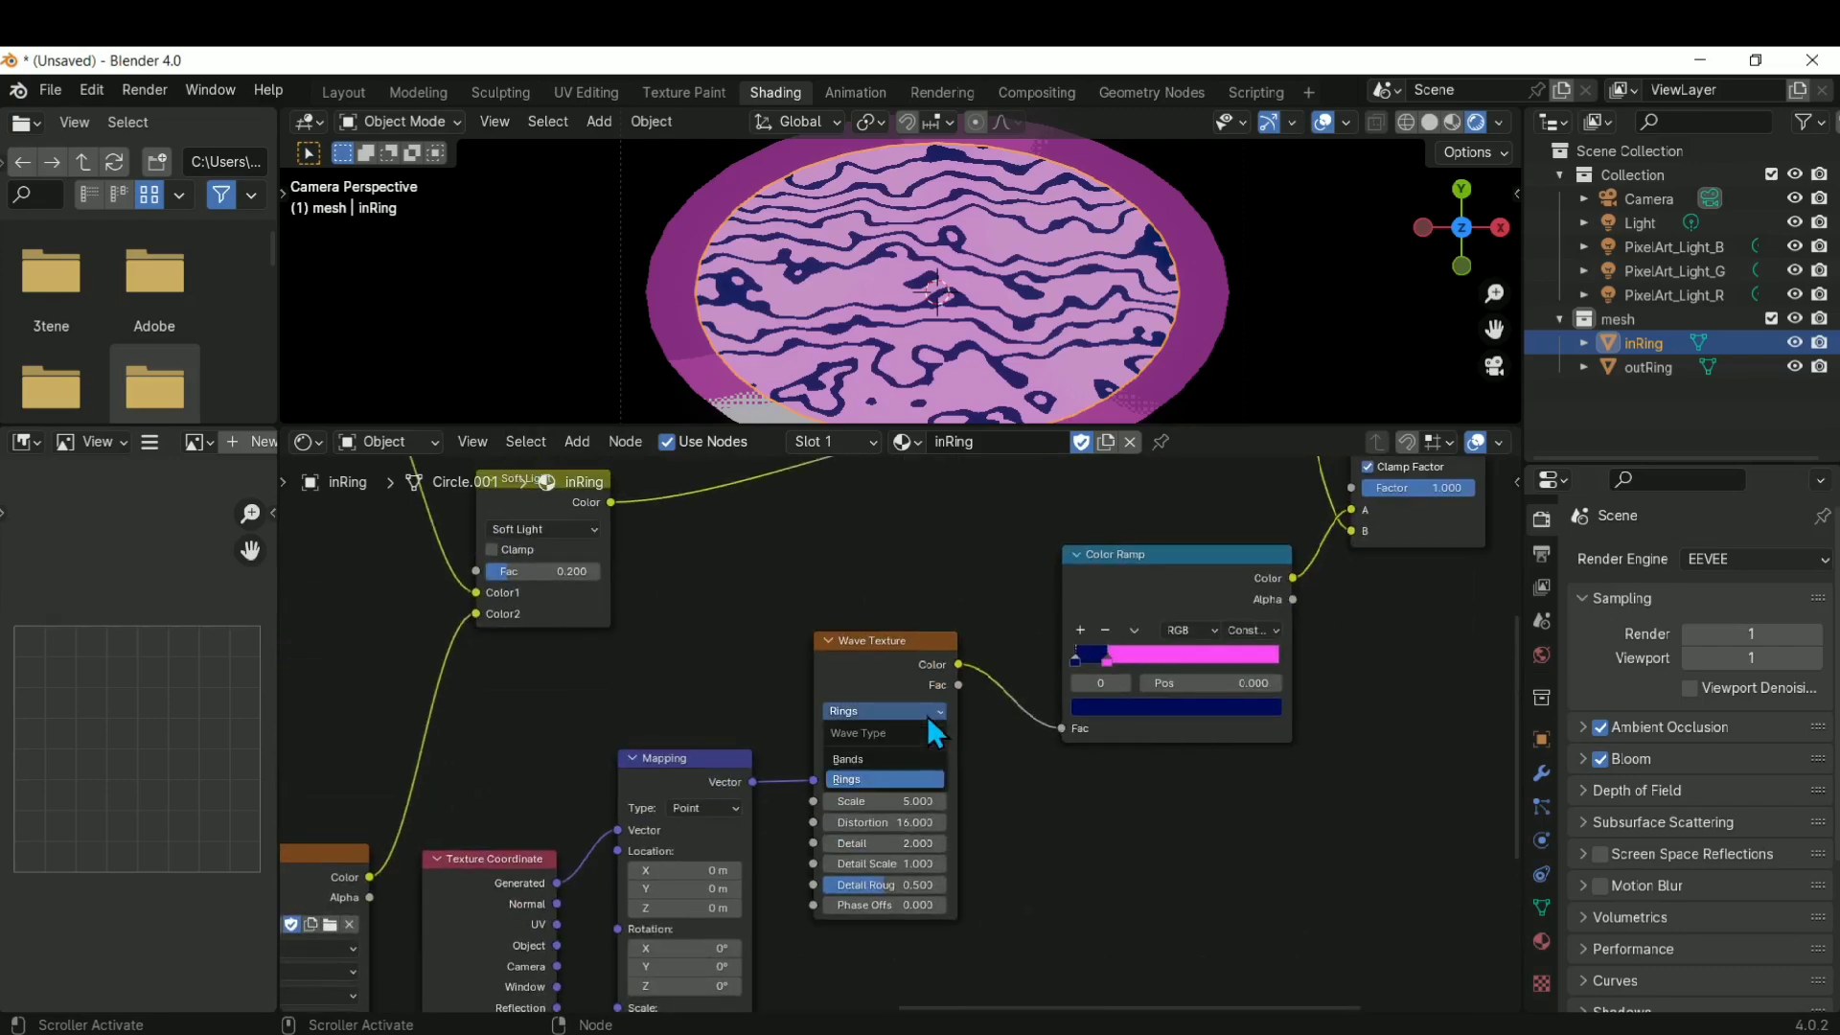
pyautogui.click(918, 757)
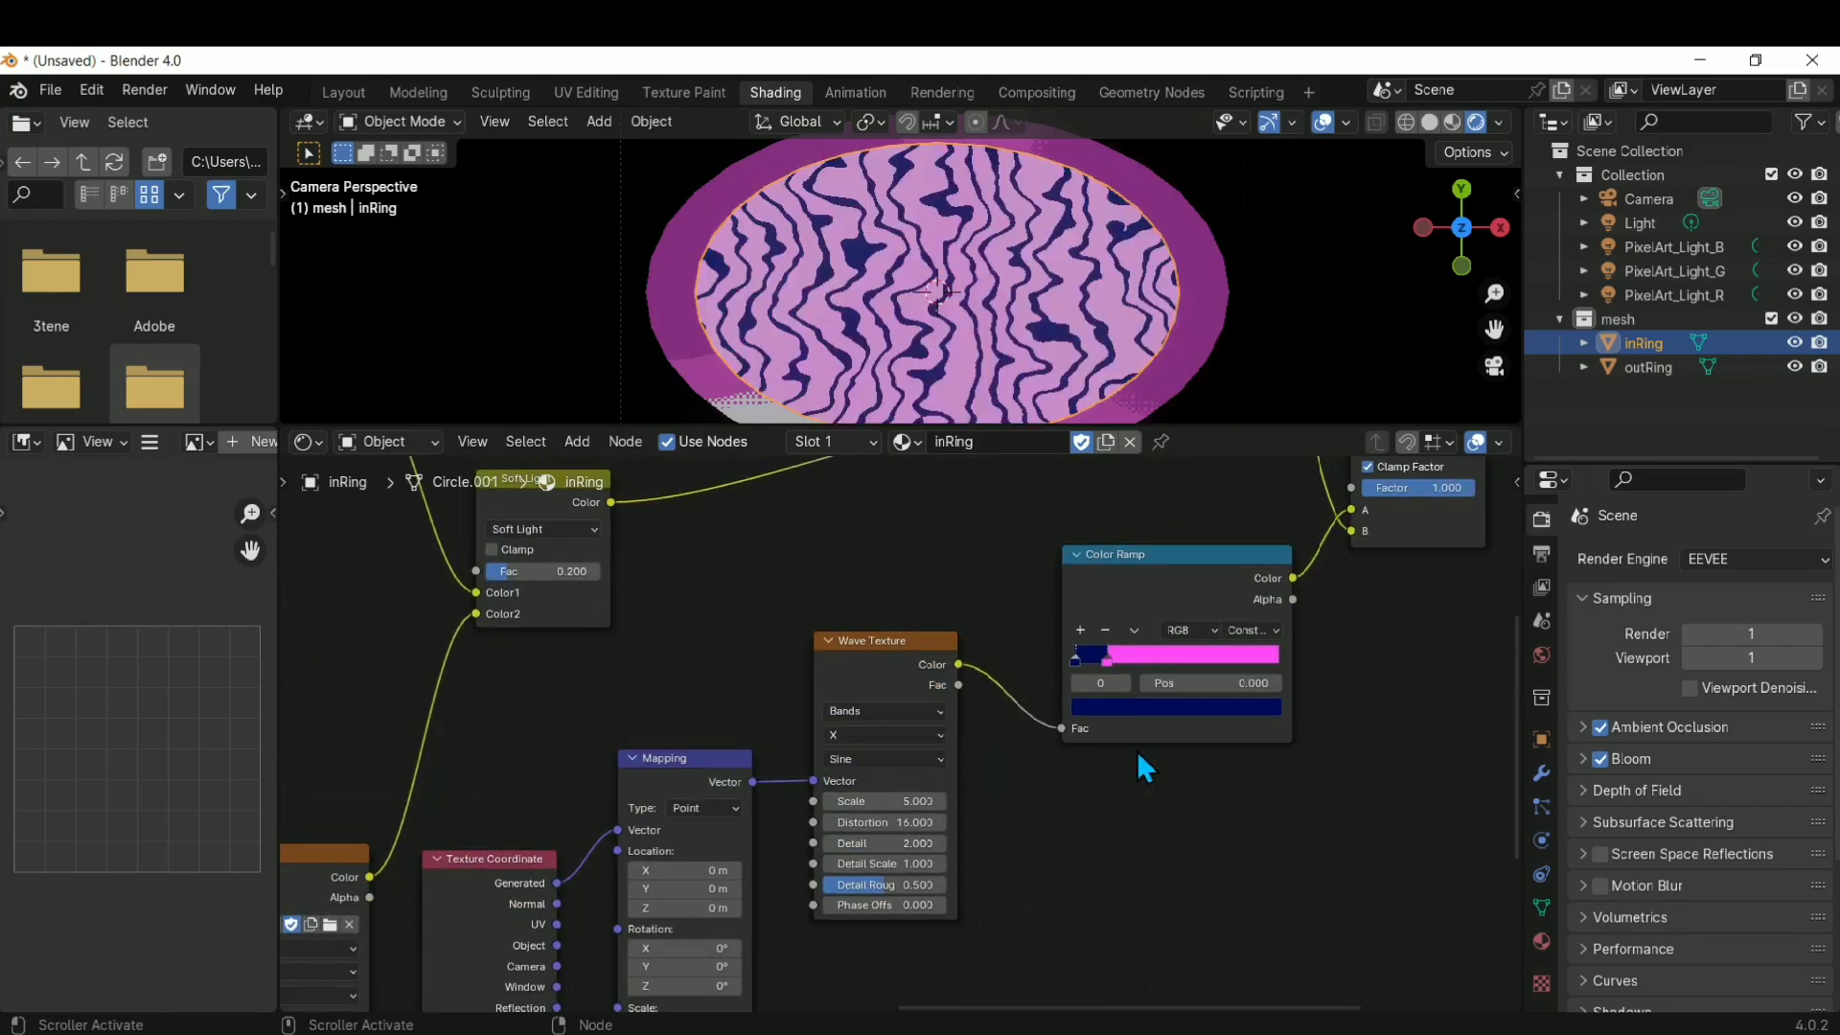
# Set the Wave Texture's distortion to 28.6 and its scale to 1.6
pyautogui.moveTo(1014, 773); pyautogui.dragTo(1189, 825, button='middle')
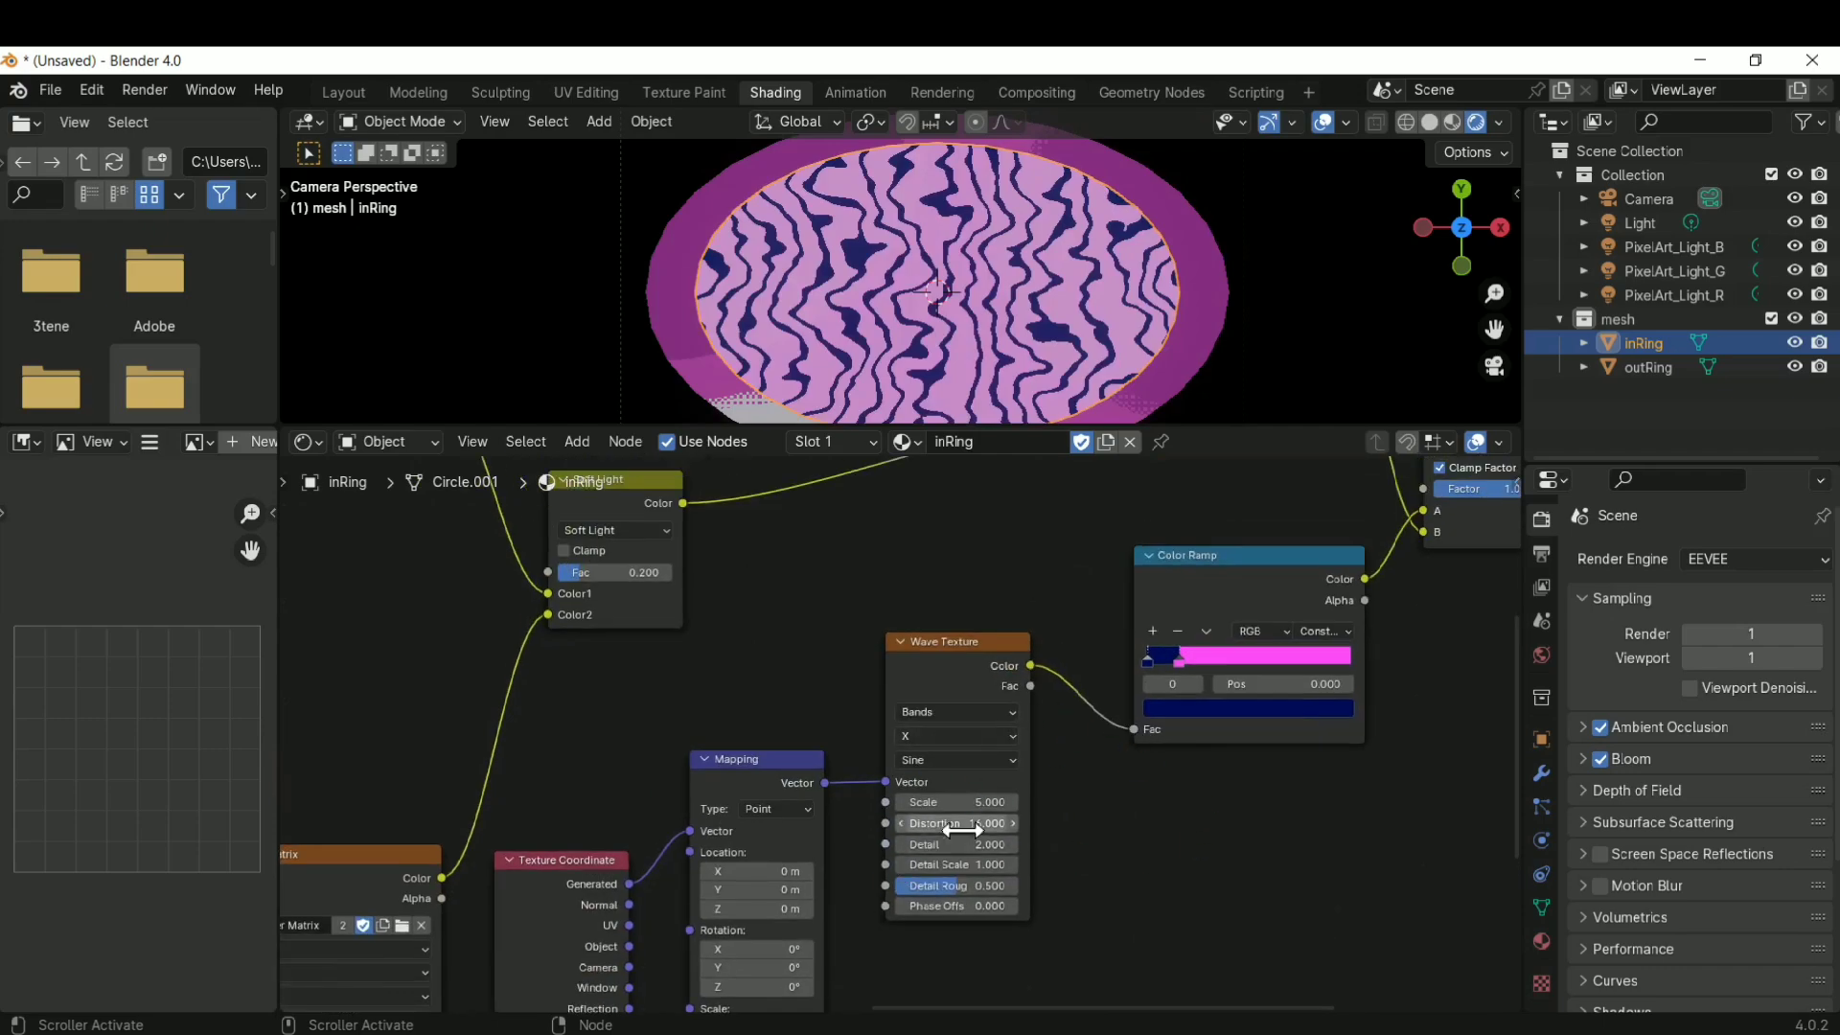
pyautogui.moveTo(959, 823); pyautogui.dragTo(1021, 824)
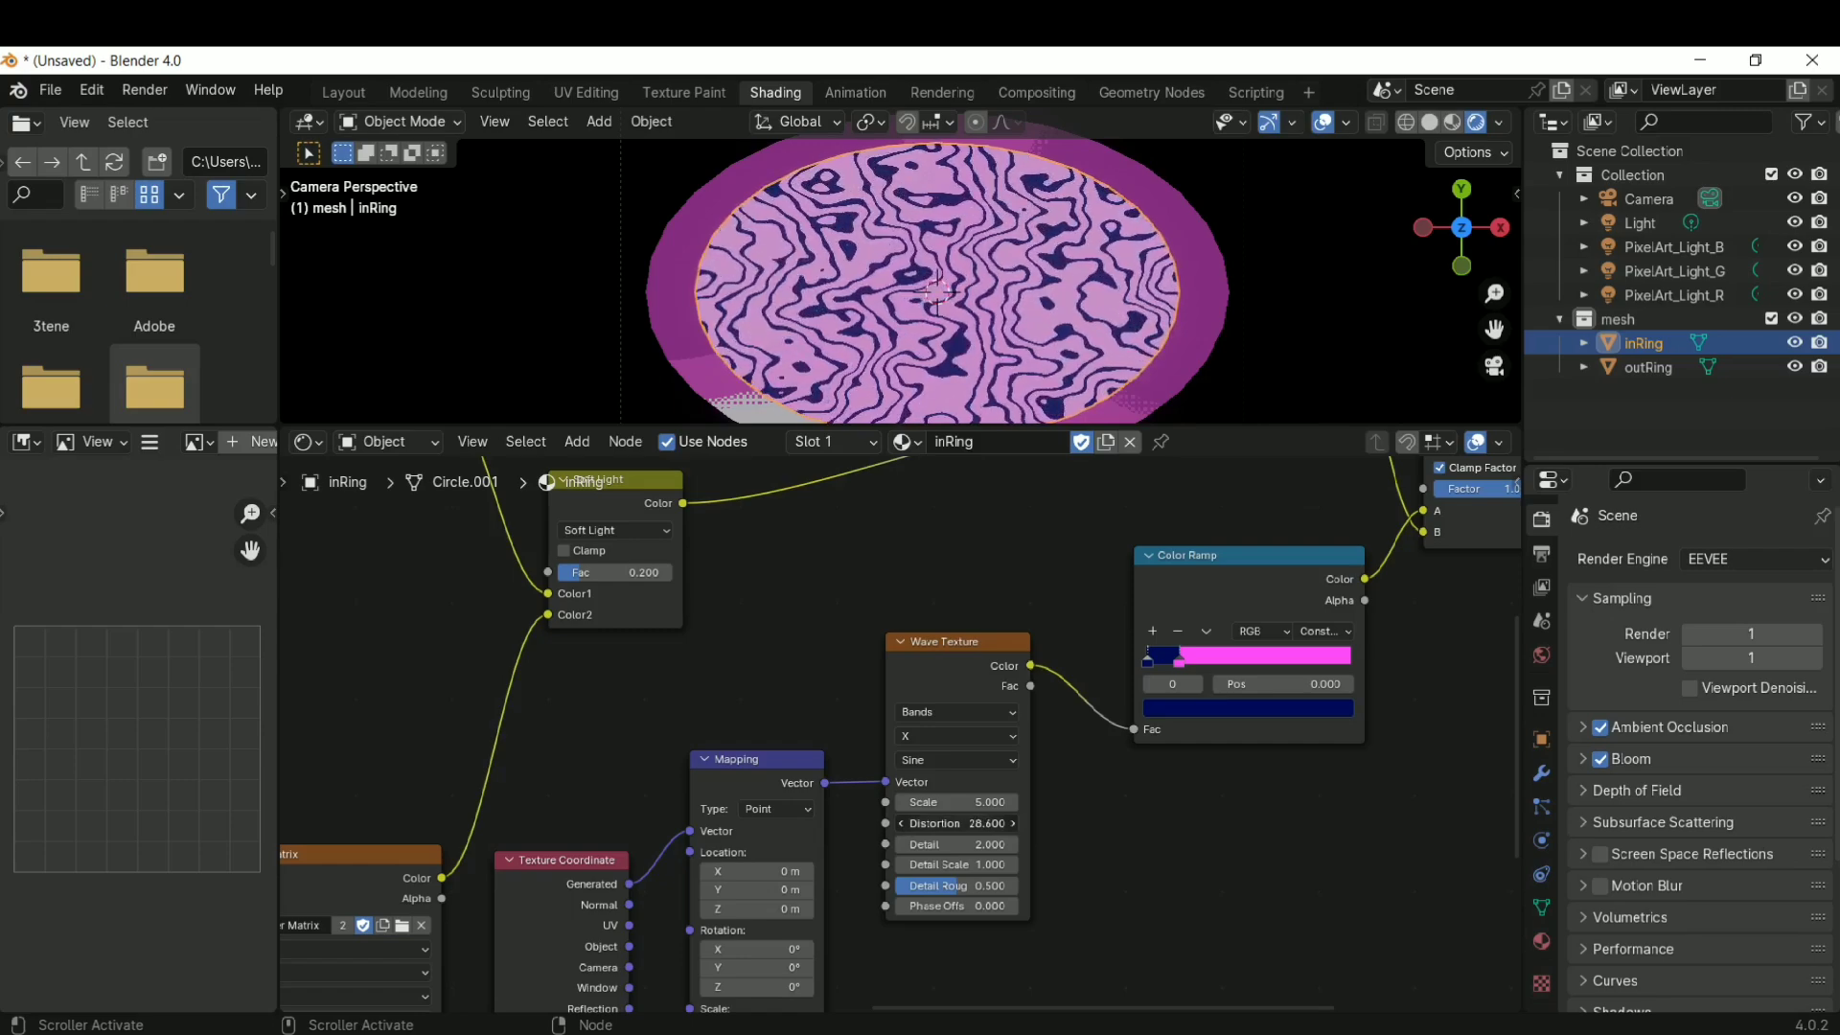
pyautogui.moveTo(1154, 847); pyautogui.dragTo(1183, 772, button='middle')
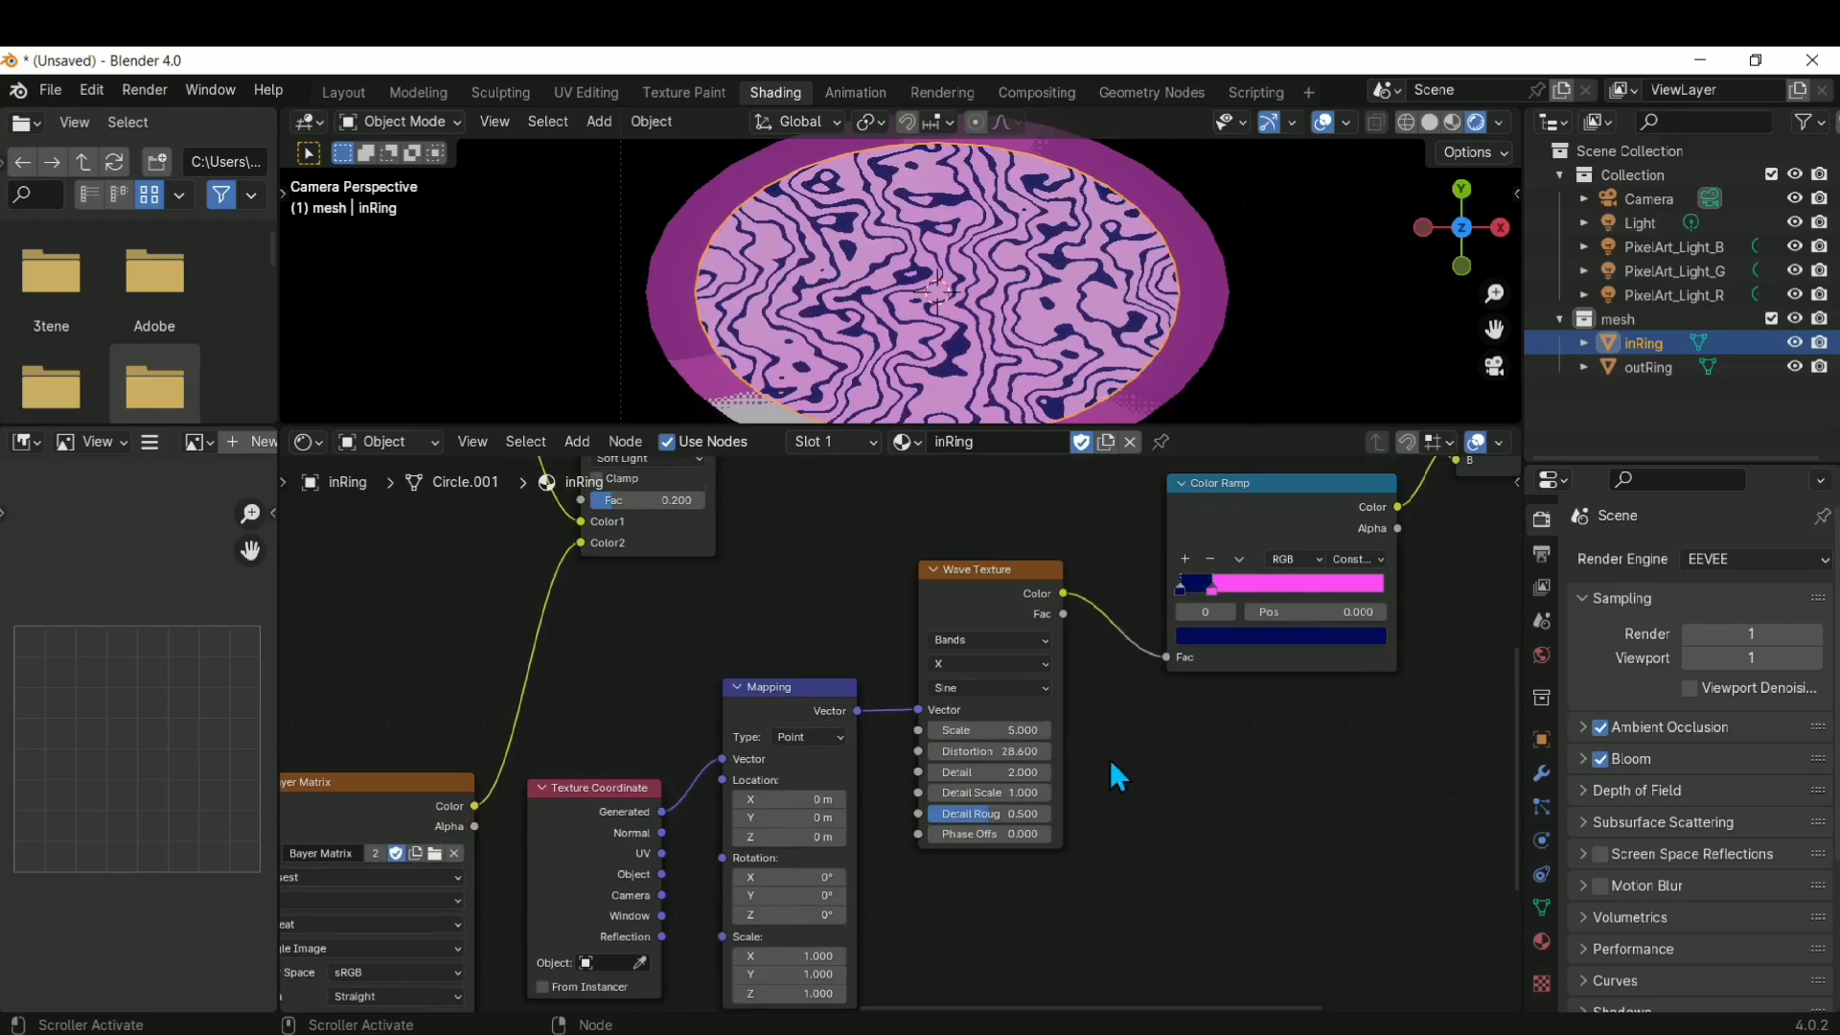
pyautogui.moveTo(987, 730); pyautogui.dragTo(920, 730)
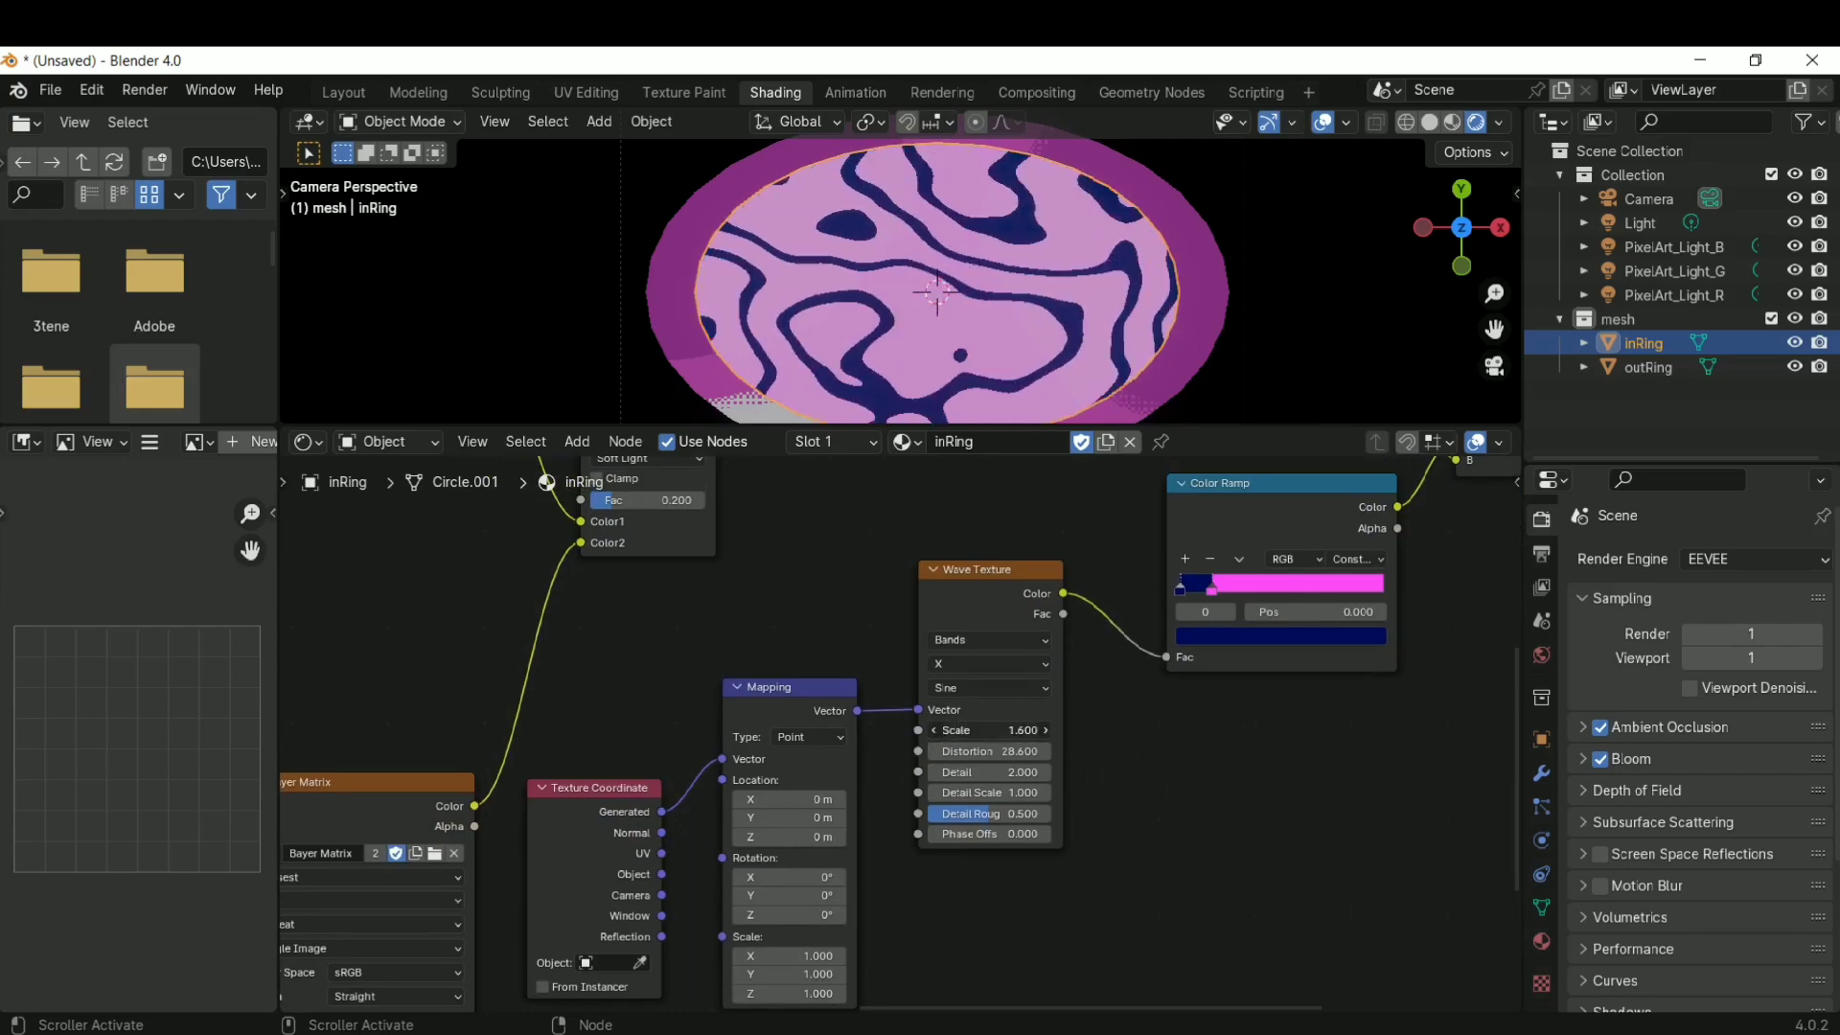
# Try a larger scale on the Wave Texture and undo the change
pyautogui.moveTo(1171, 795); pyautogui.dragTo(1142, 877, button='middle')
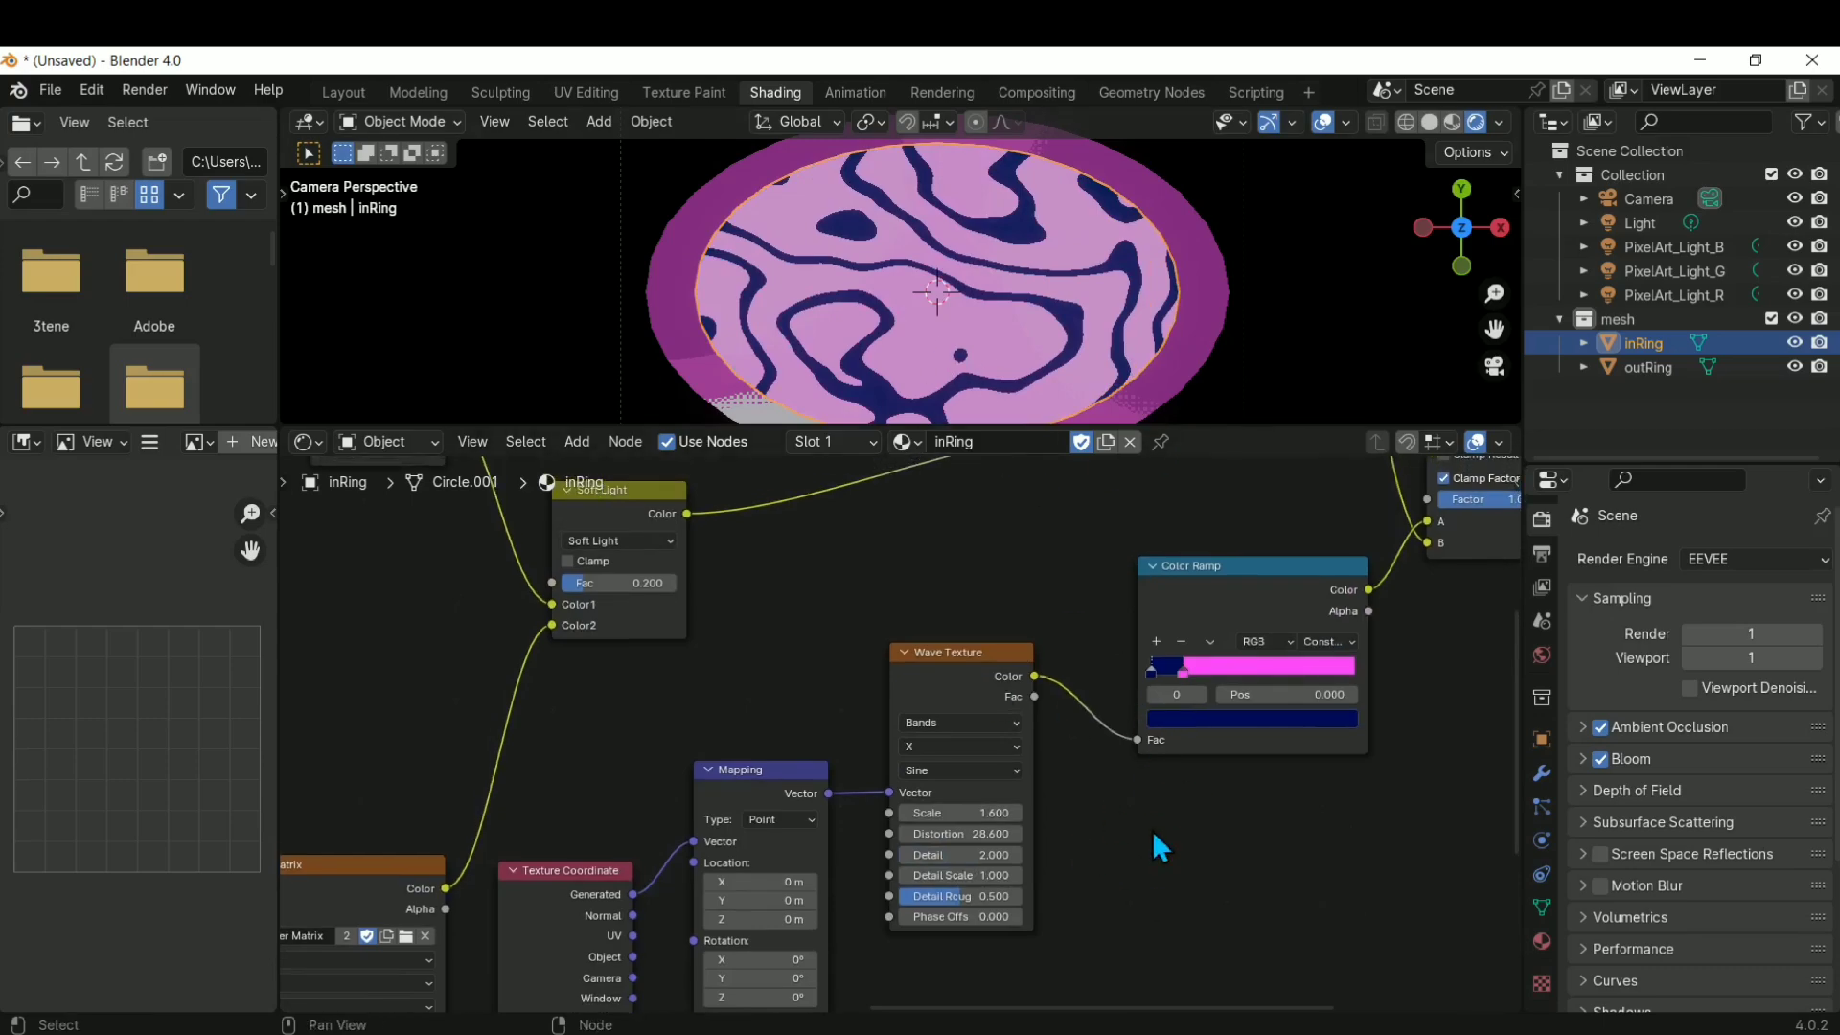
pyautogui.moveTo(958, 813); pyautogui.dragTo(1007, 813)
pyautogui.hotkey('ctrl', 'z')
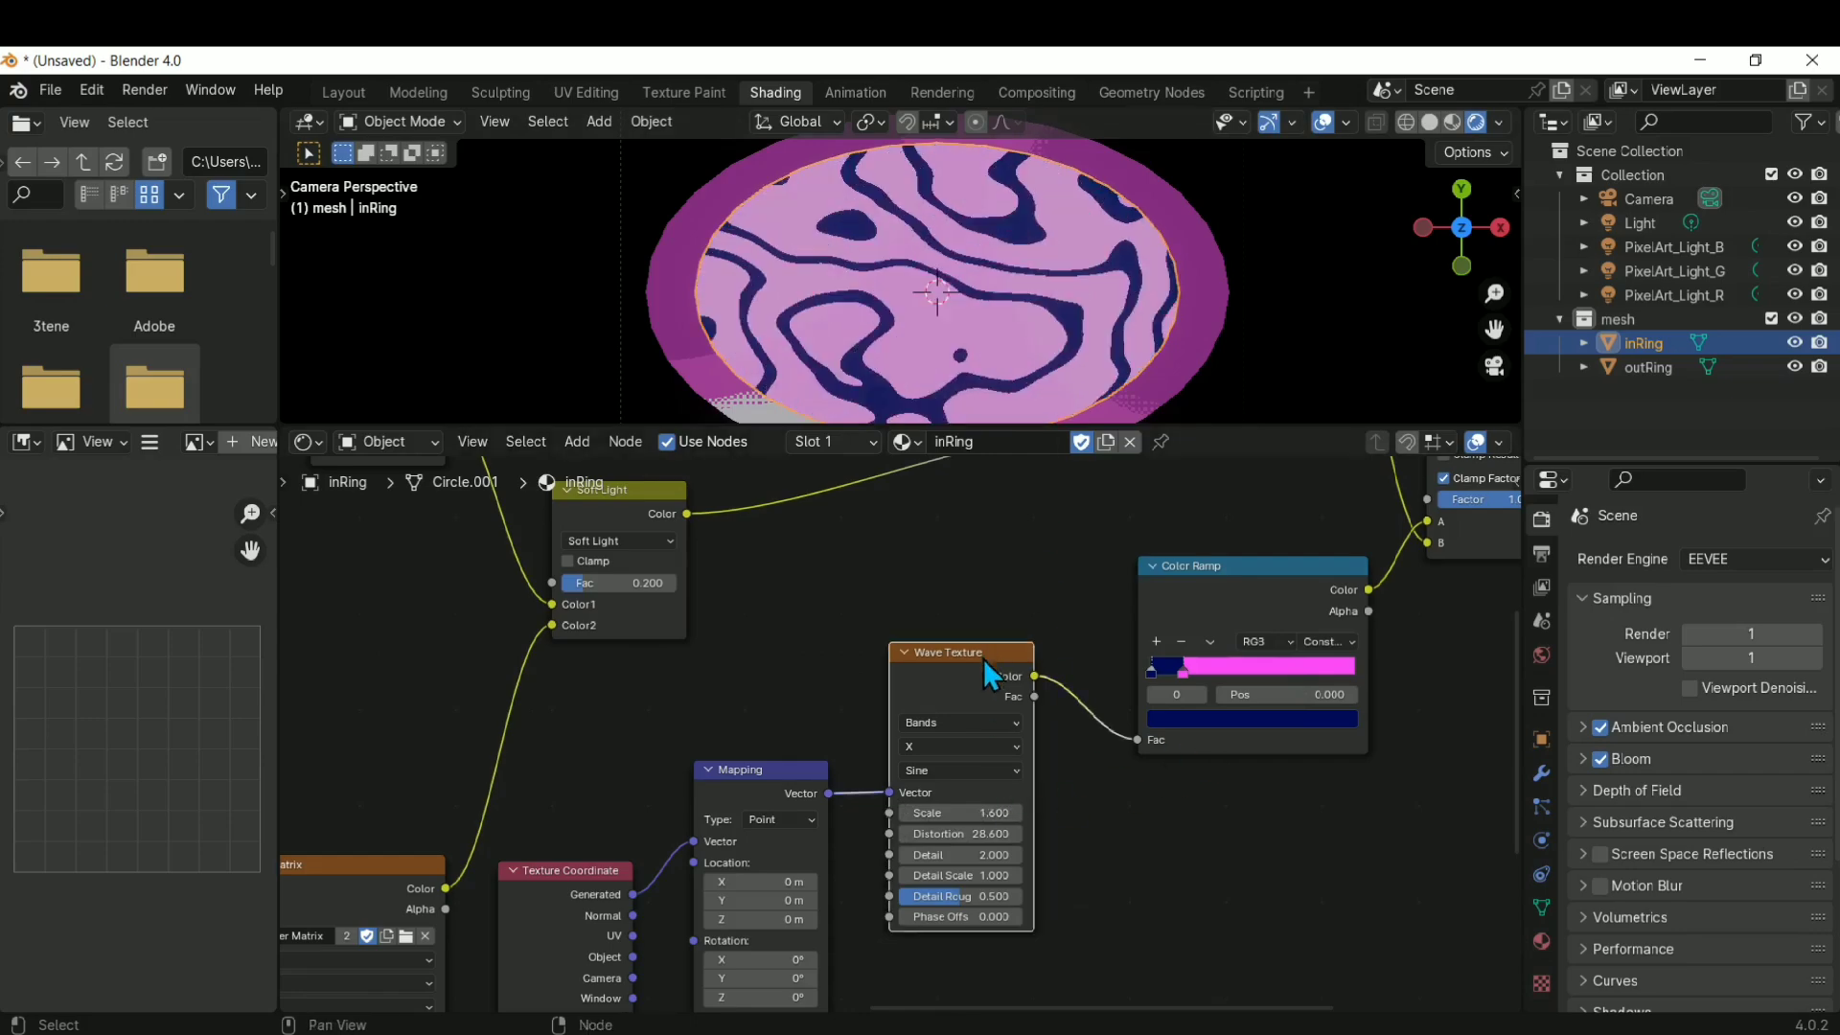
pyautogui.moveTo(1156, 829); pyautogui.dragTo(1131, 879, button='middle')
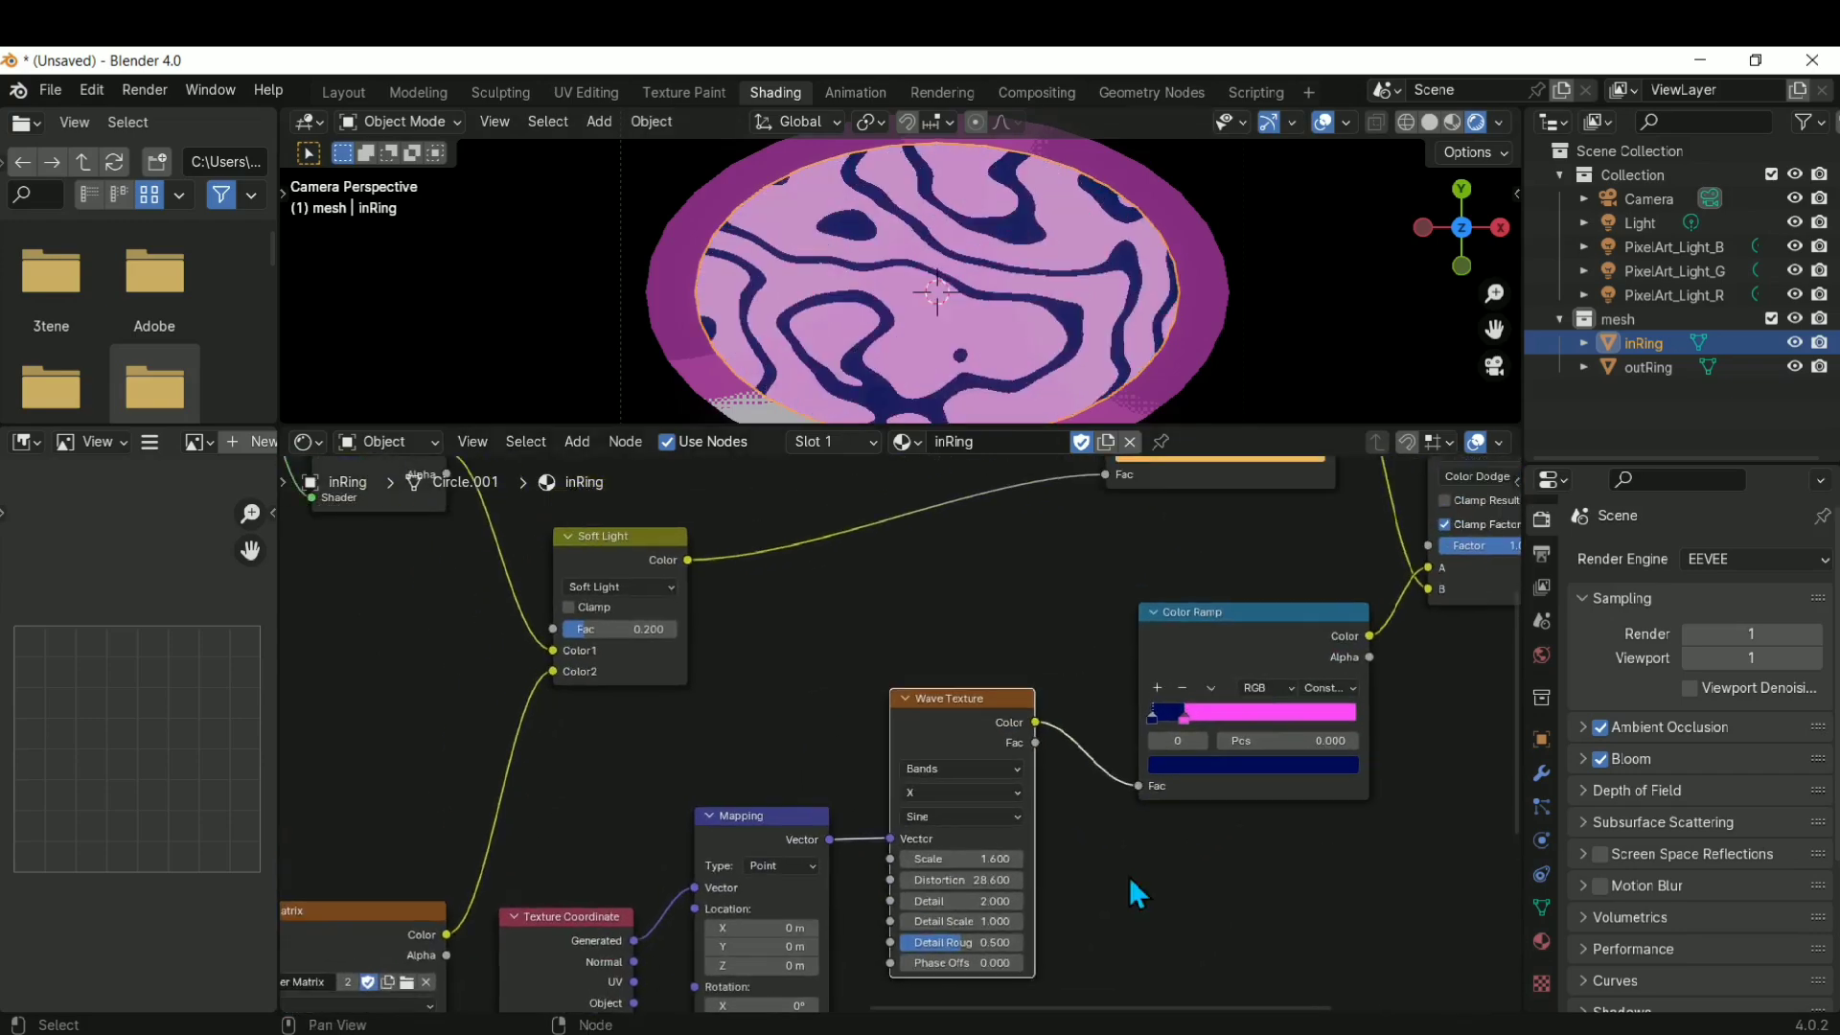
pyautogui.moveTo(1288, 777); pyautogui.dragTo(1219, 868, button='middle')
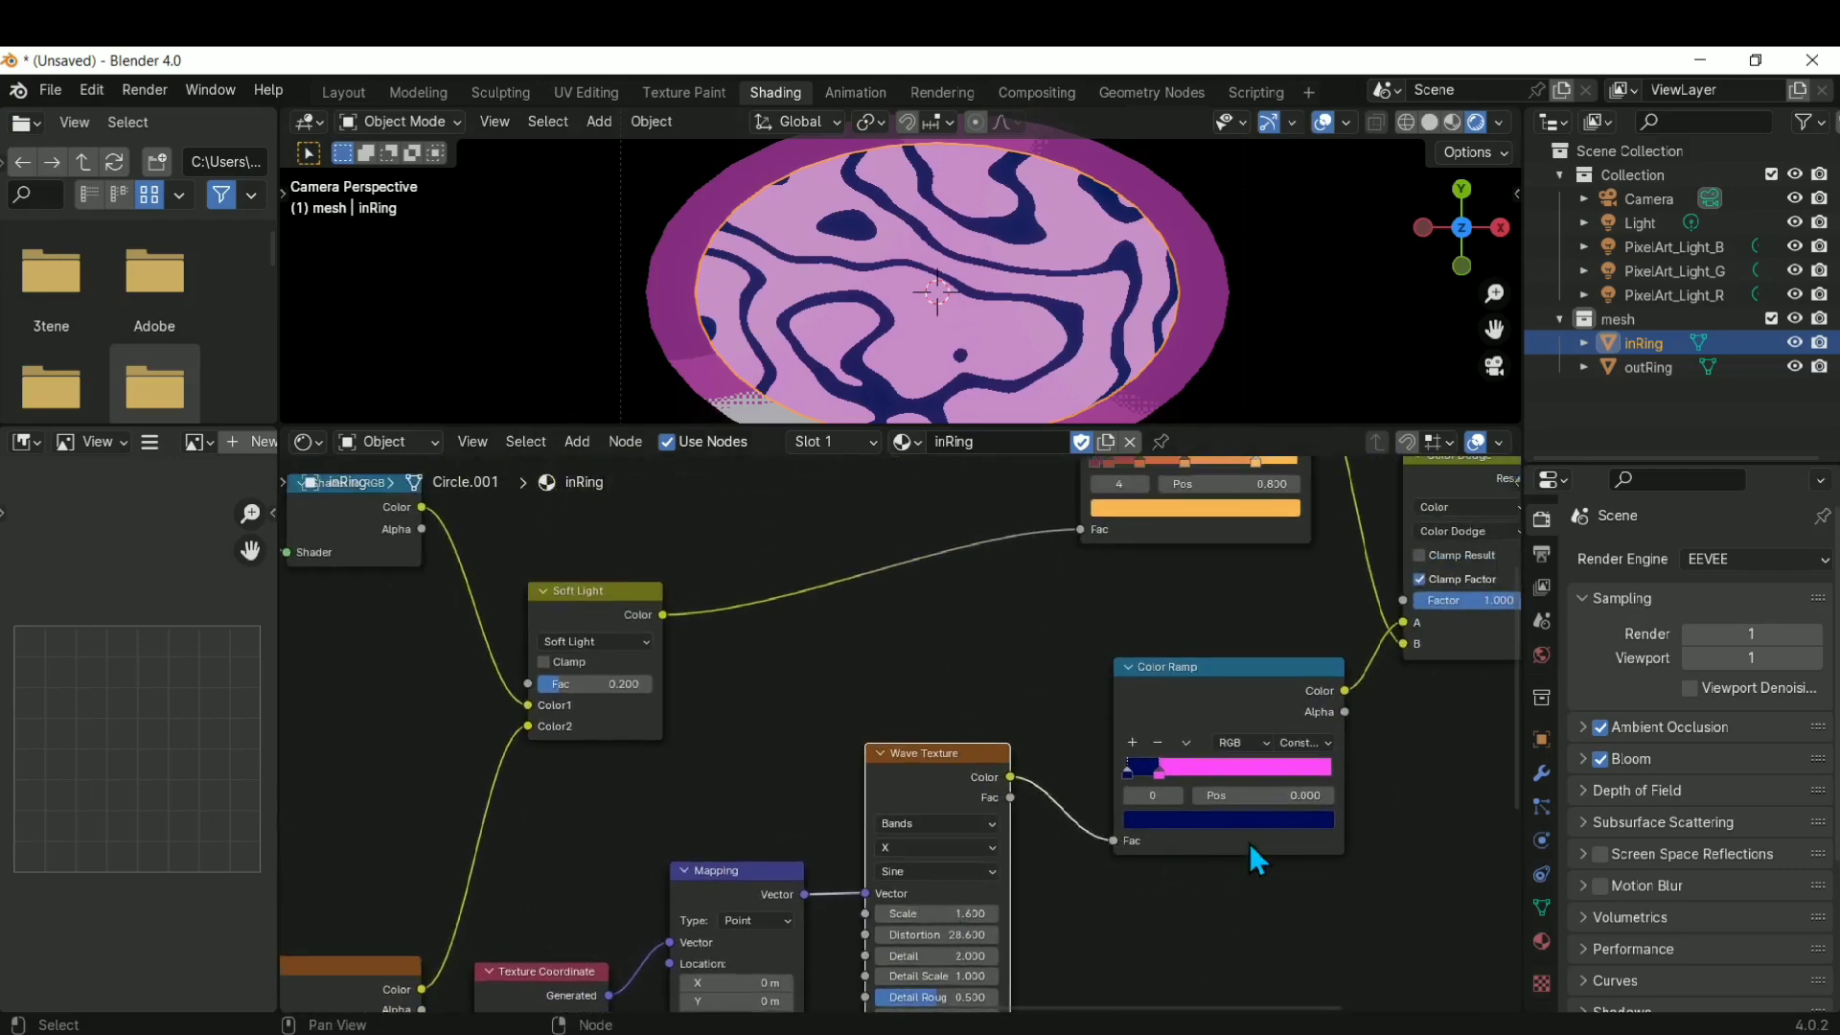
# Try an X rotation of 91.9° in the Mapping node and undo it
pyautogui.moveTo(1093, 912); pyautogui.dragTo(1210, 717, button='middle')
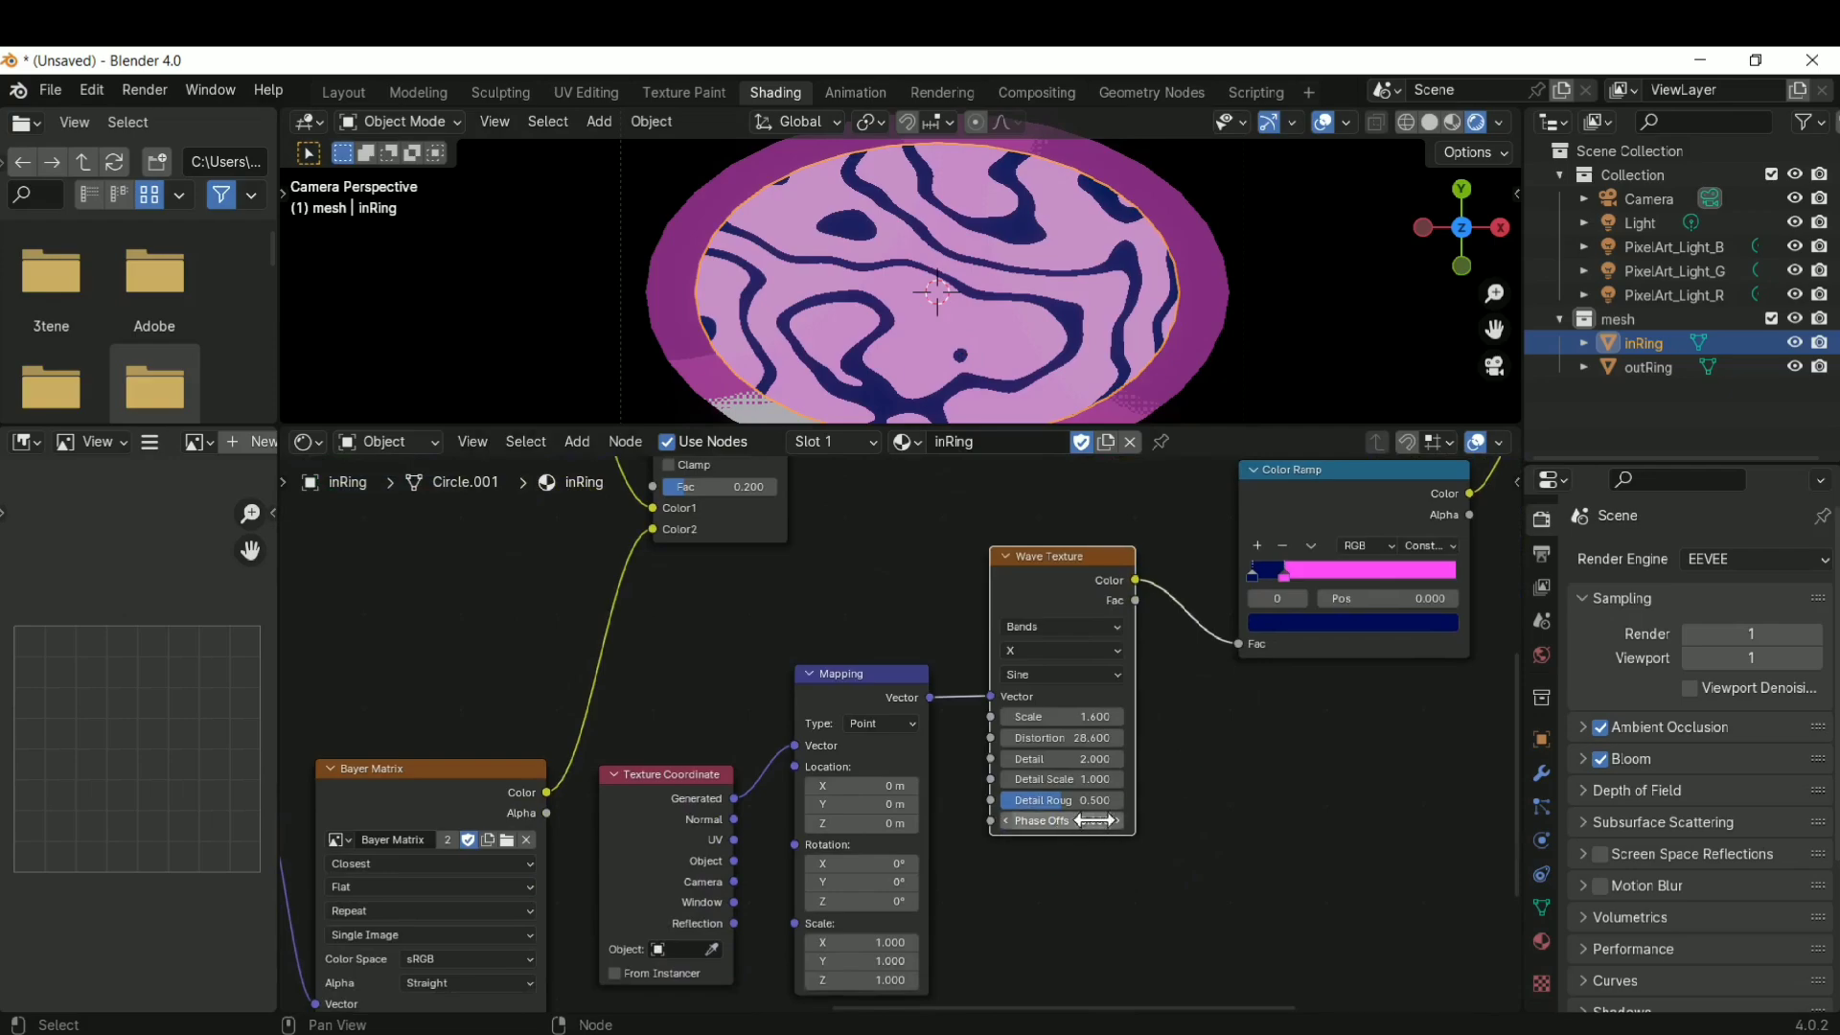
pyautogui.moveTo(1094, 821)
pyautogui.mouseDown(button='middle')
pyautogui.moveTo(1184, 700)
pyautogui.moveTo(1245, 772)
pyautogui.moveTo(1109, 817)
pyautogui.mouseUp(button='middle')
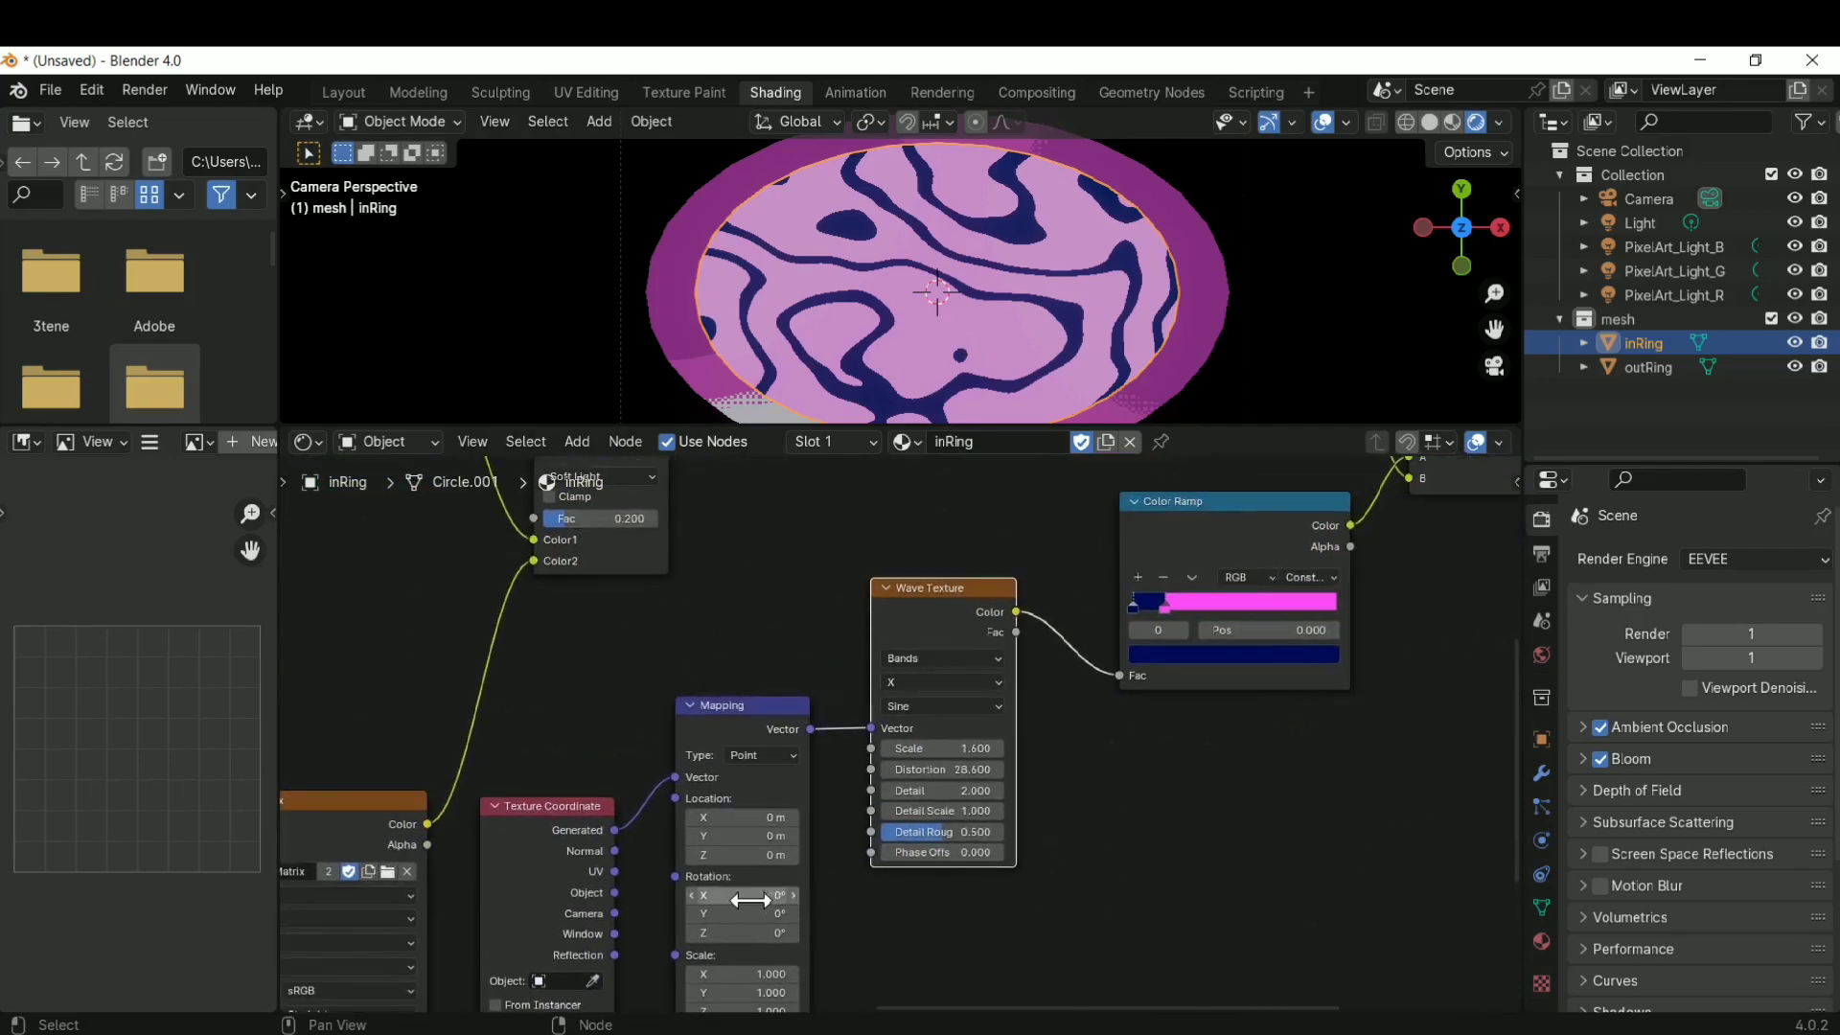
pyautogui.moveTo(767, 901); pyautogui.dragTo(882, 915)
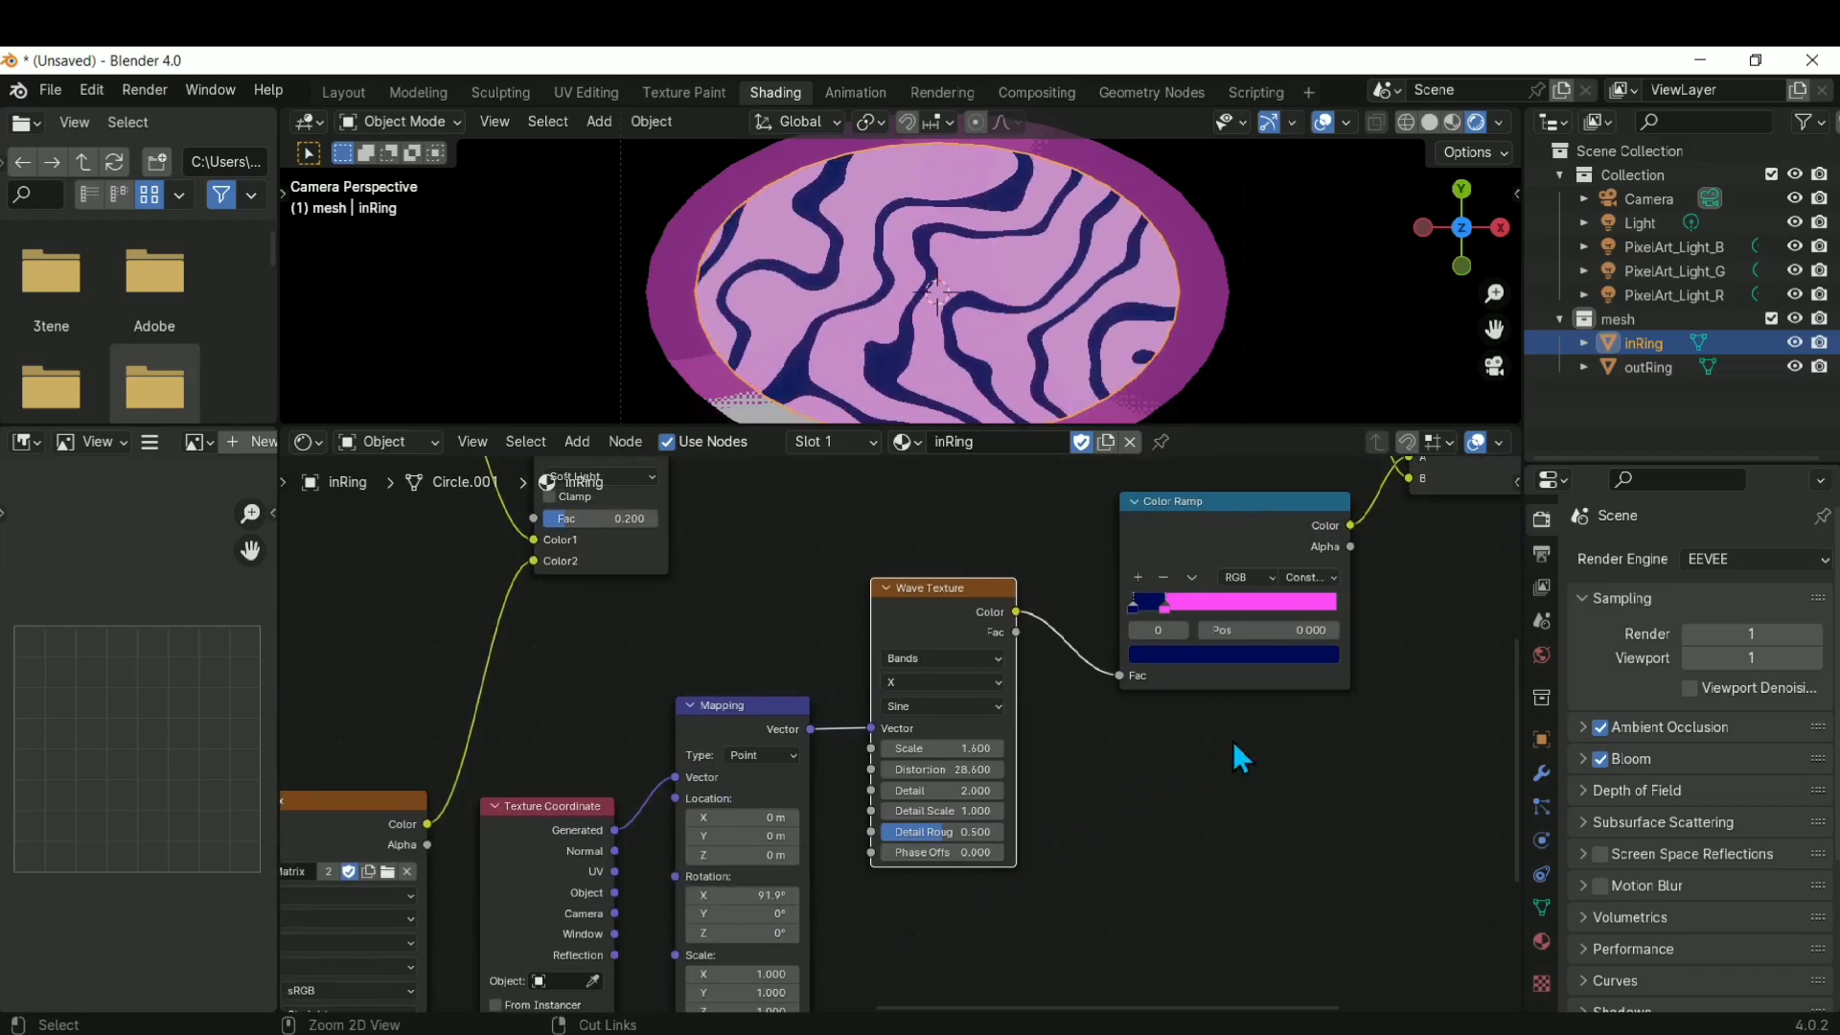
pyautogui.hotkey('ctrl', 'z')
# Try the Screen blending mode on the mix node joining the two Color Ramps, and return it to Color Dodge
pyautogui.moveTo(1342, 709); pyautogui.dragTo(968, 997, button='middle')
pyautogui.moveTo(1294, 629); pyautogui.dragTo(1122, 660, button='middle')
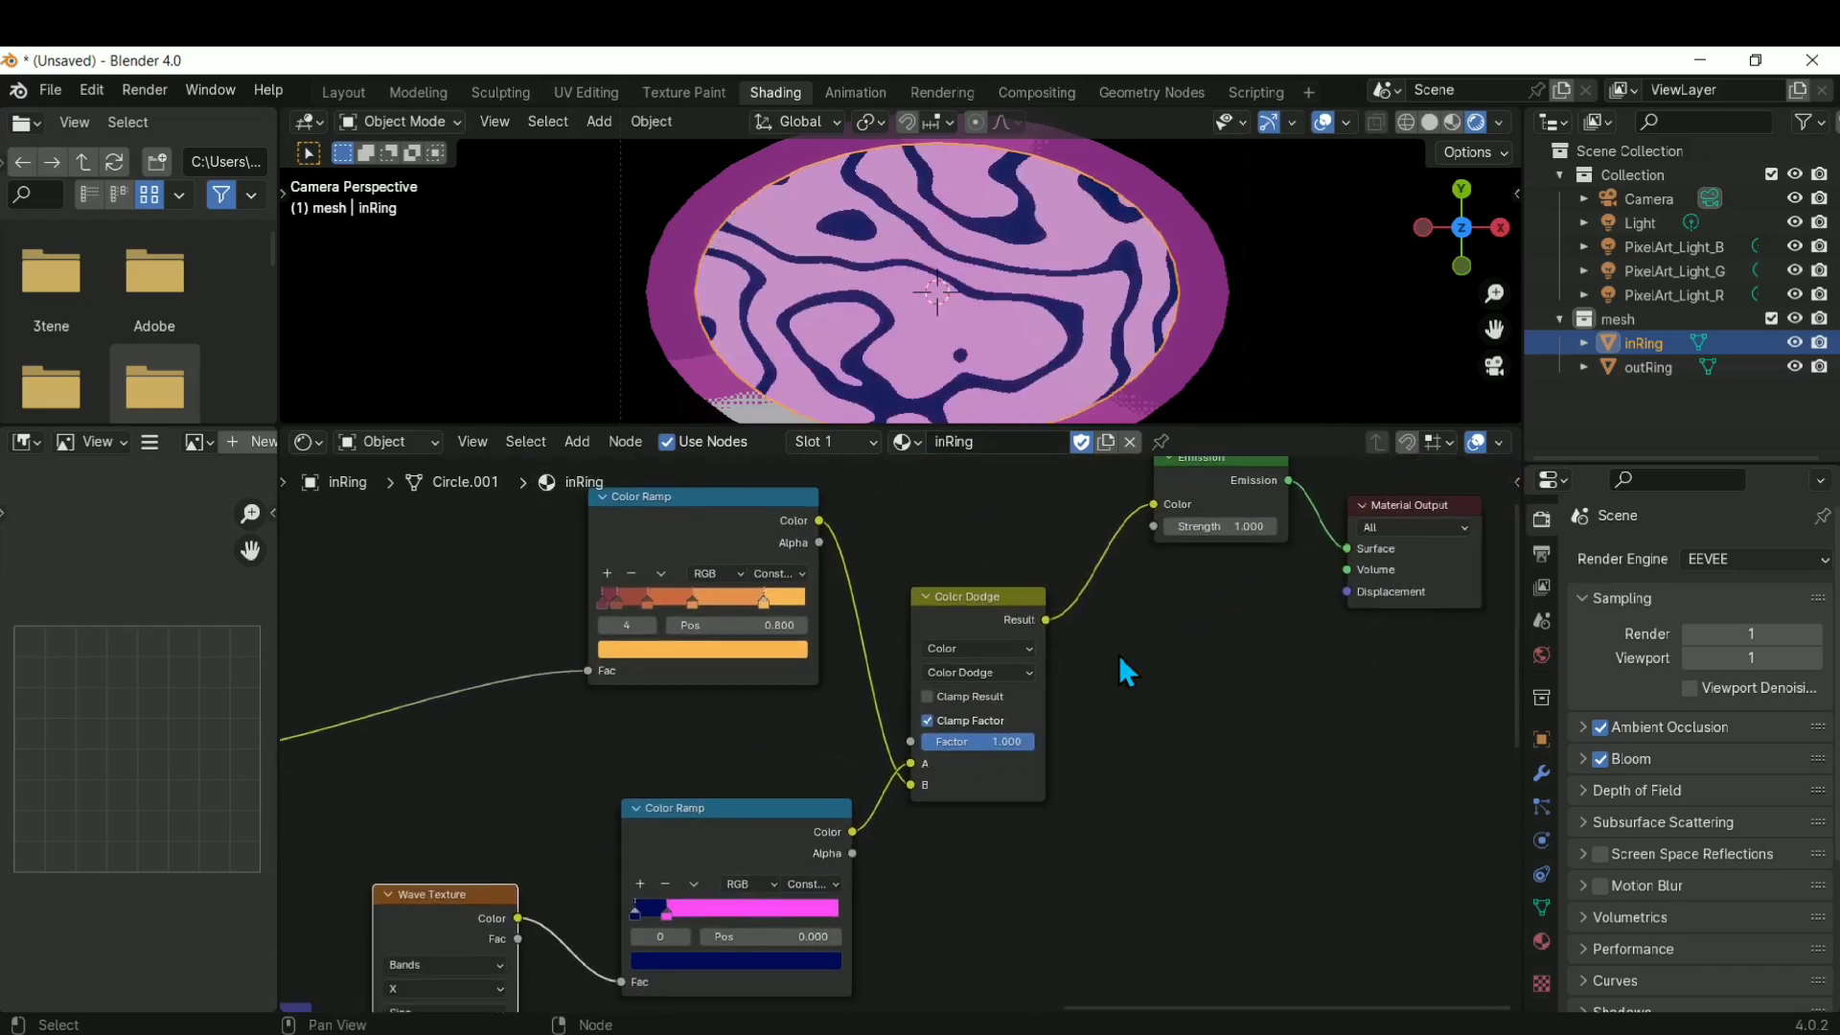
pyautogui.moveTo(1014, 640); pyautogui.dragTo(966, 767, button='middle')
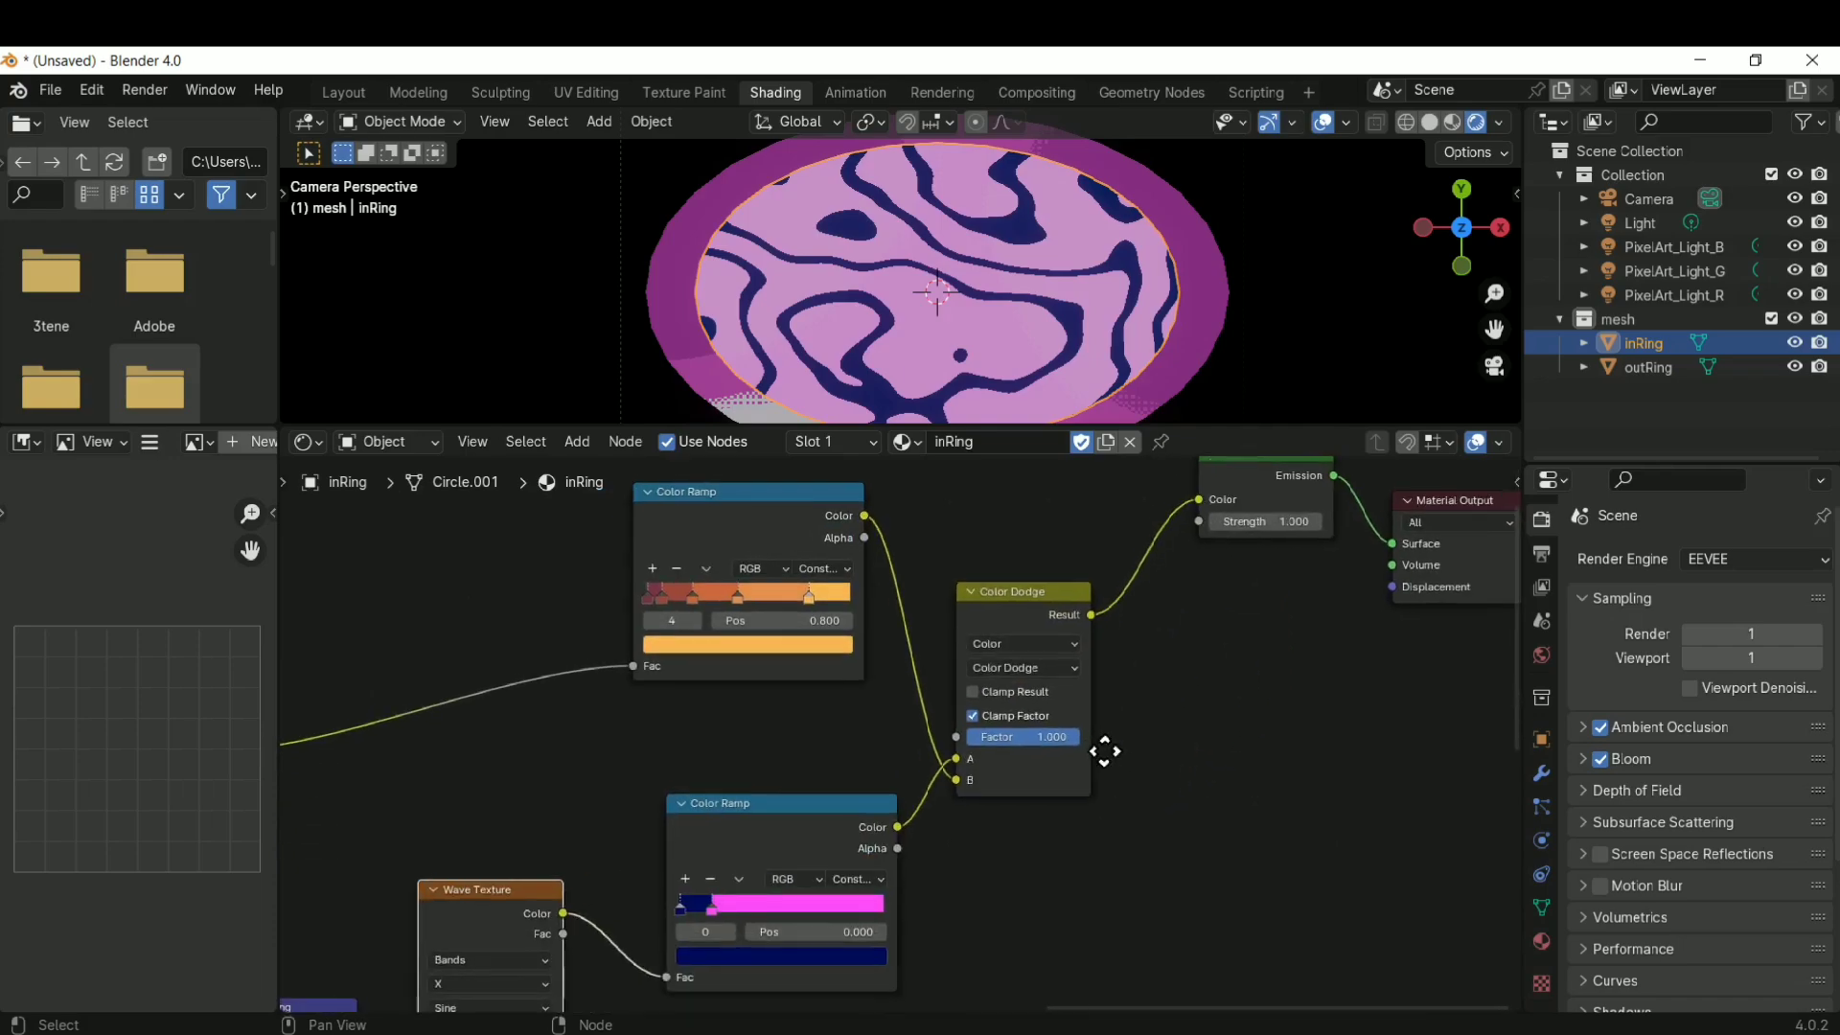
pyautogui.moveTo(1015, 906); pyautogui.dragTo(1101, 748, button='middle')
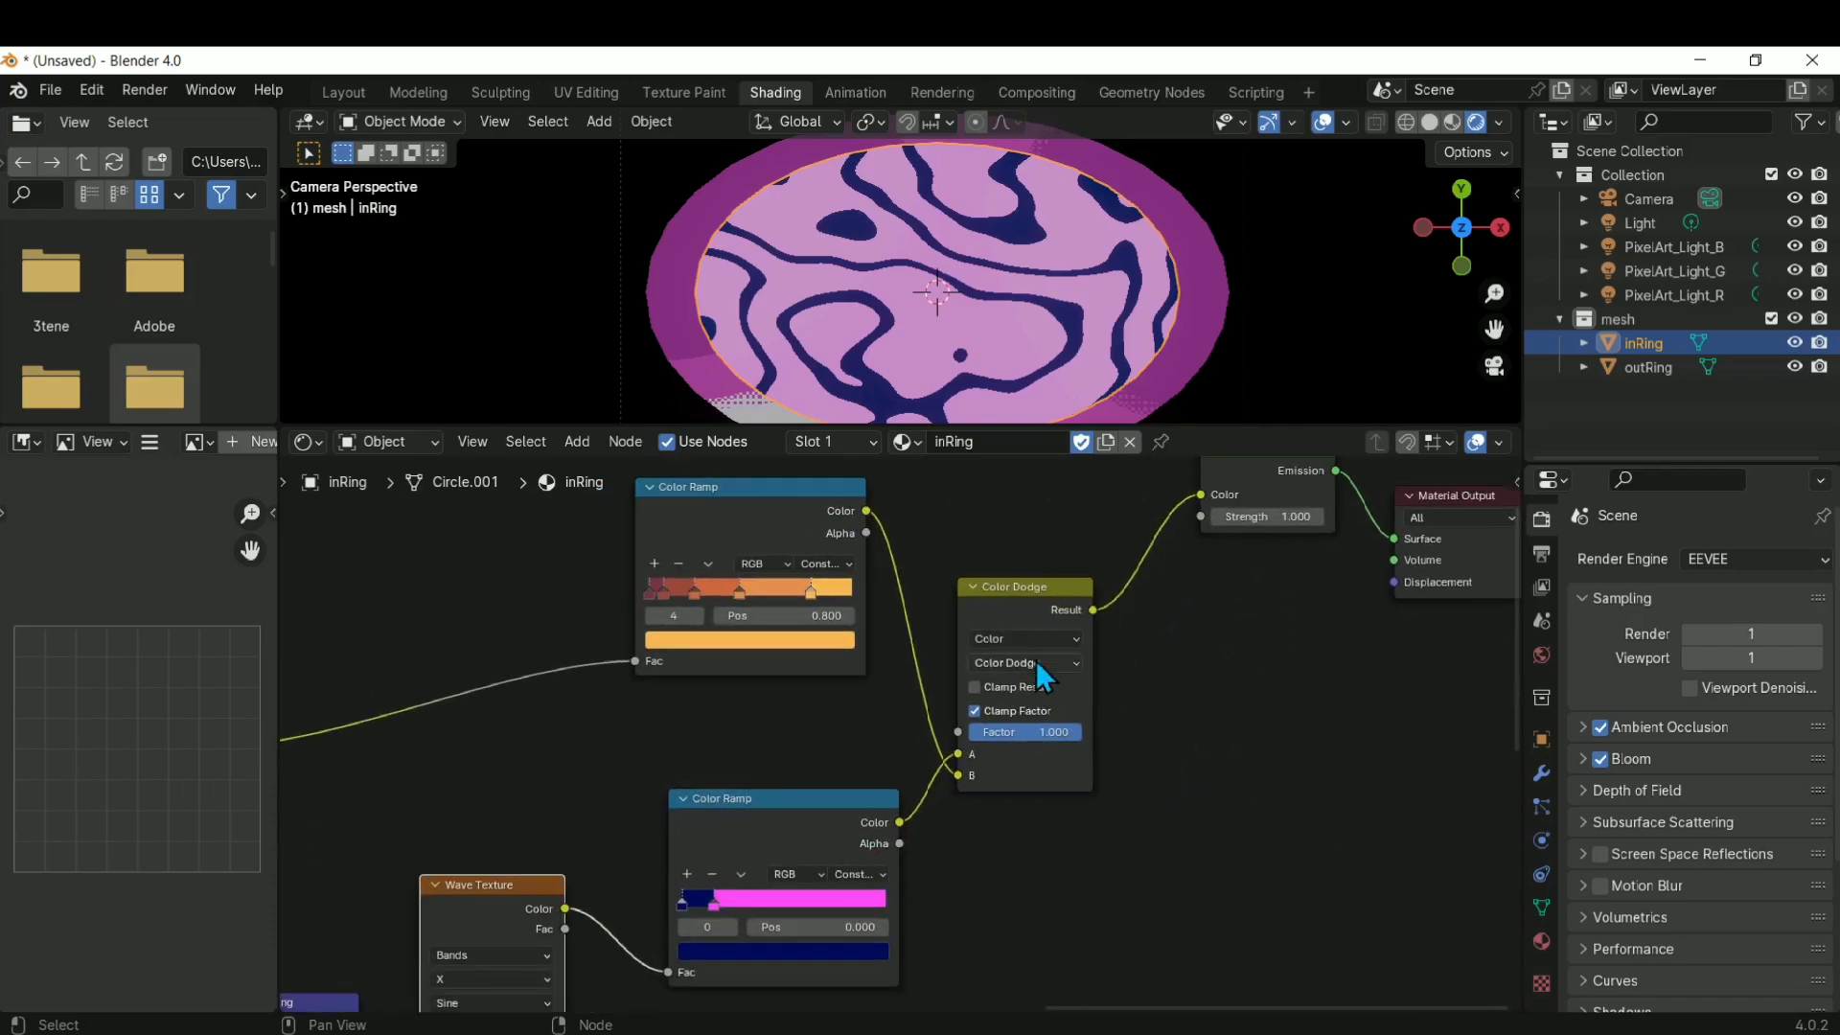
pyautogui.click(1037, 661)
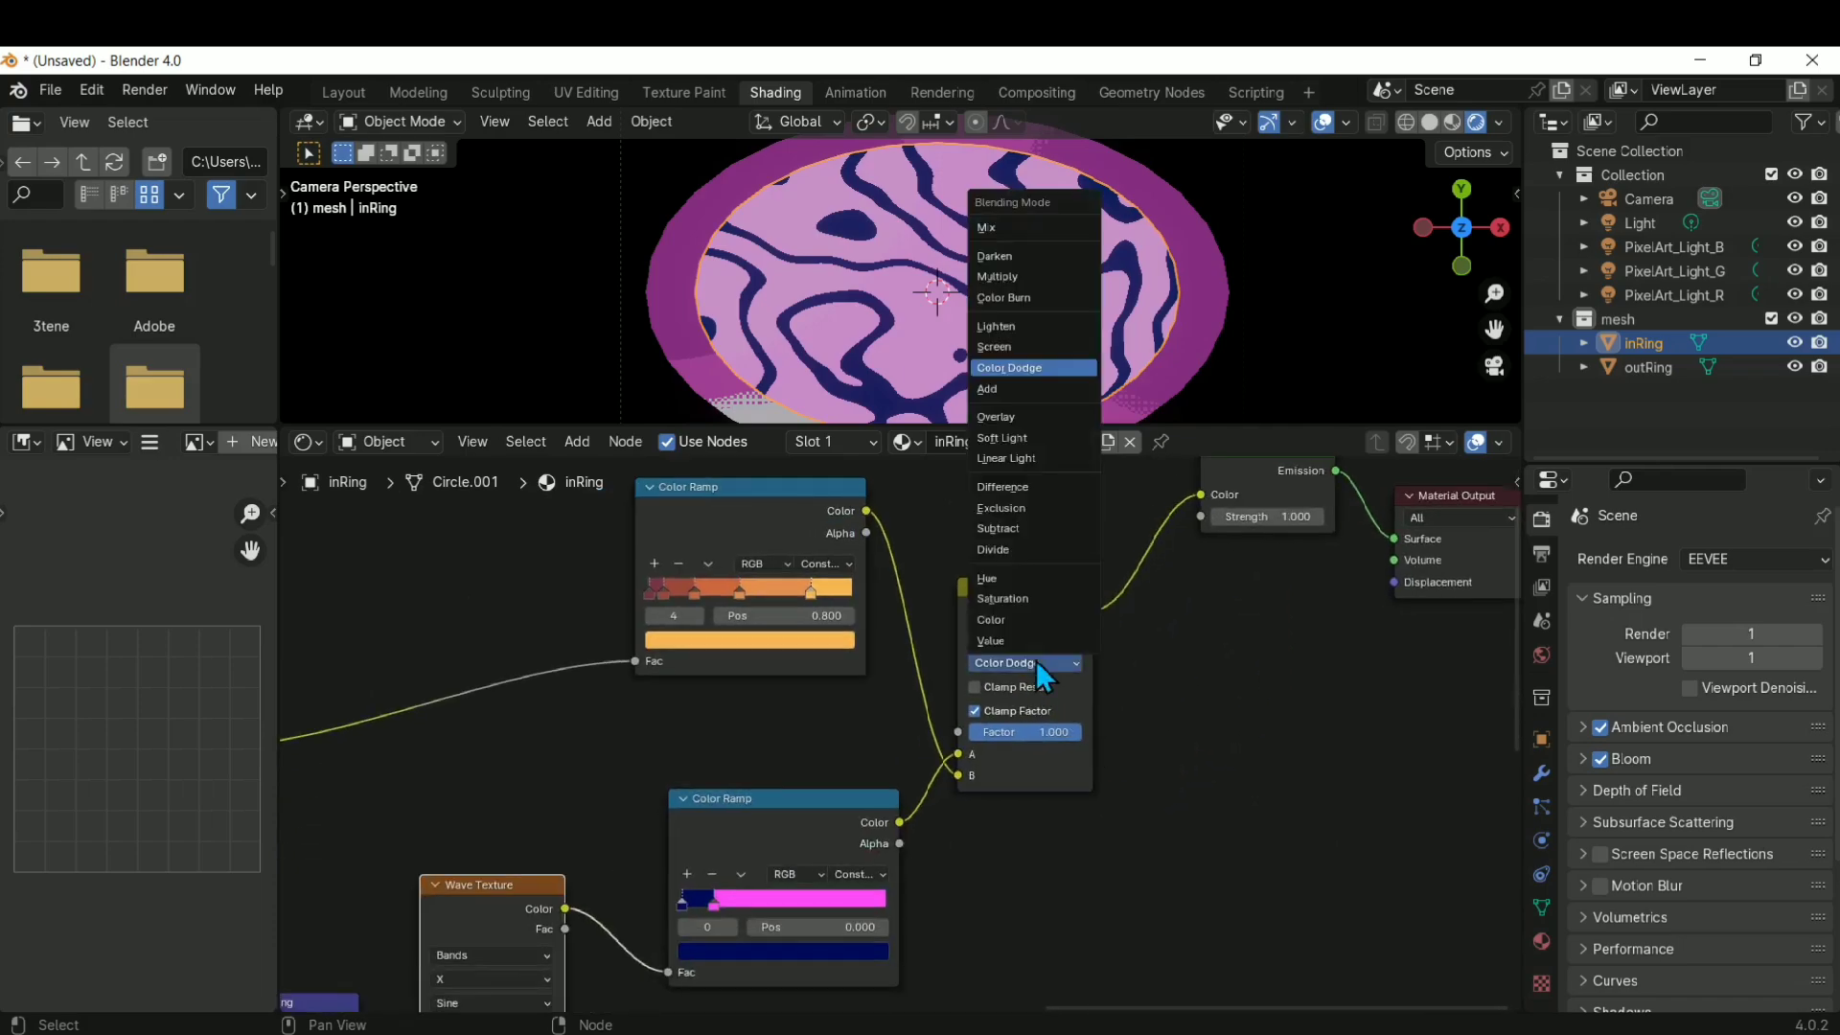
pyautogui.click(1039, 349)
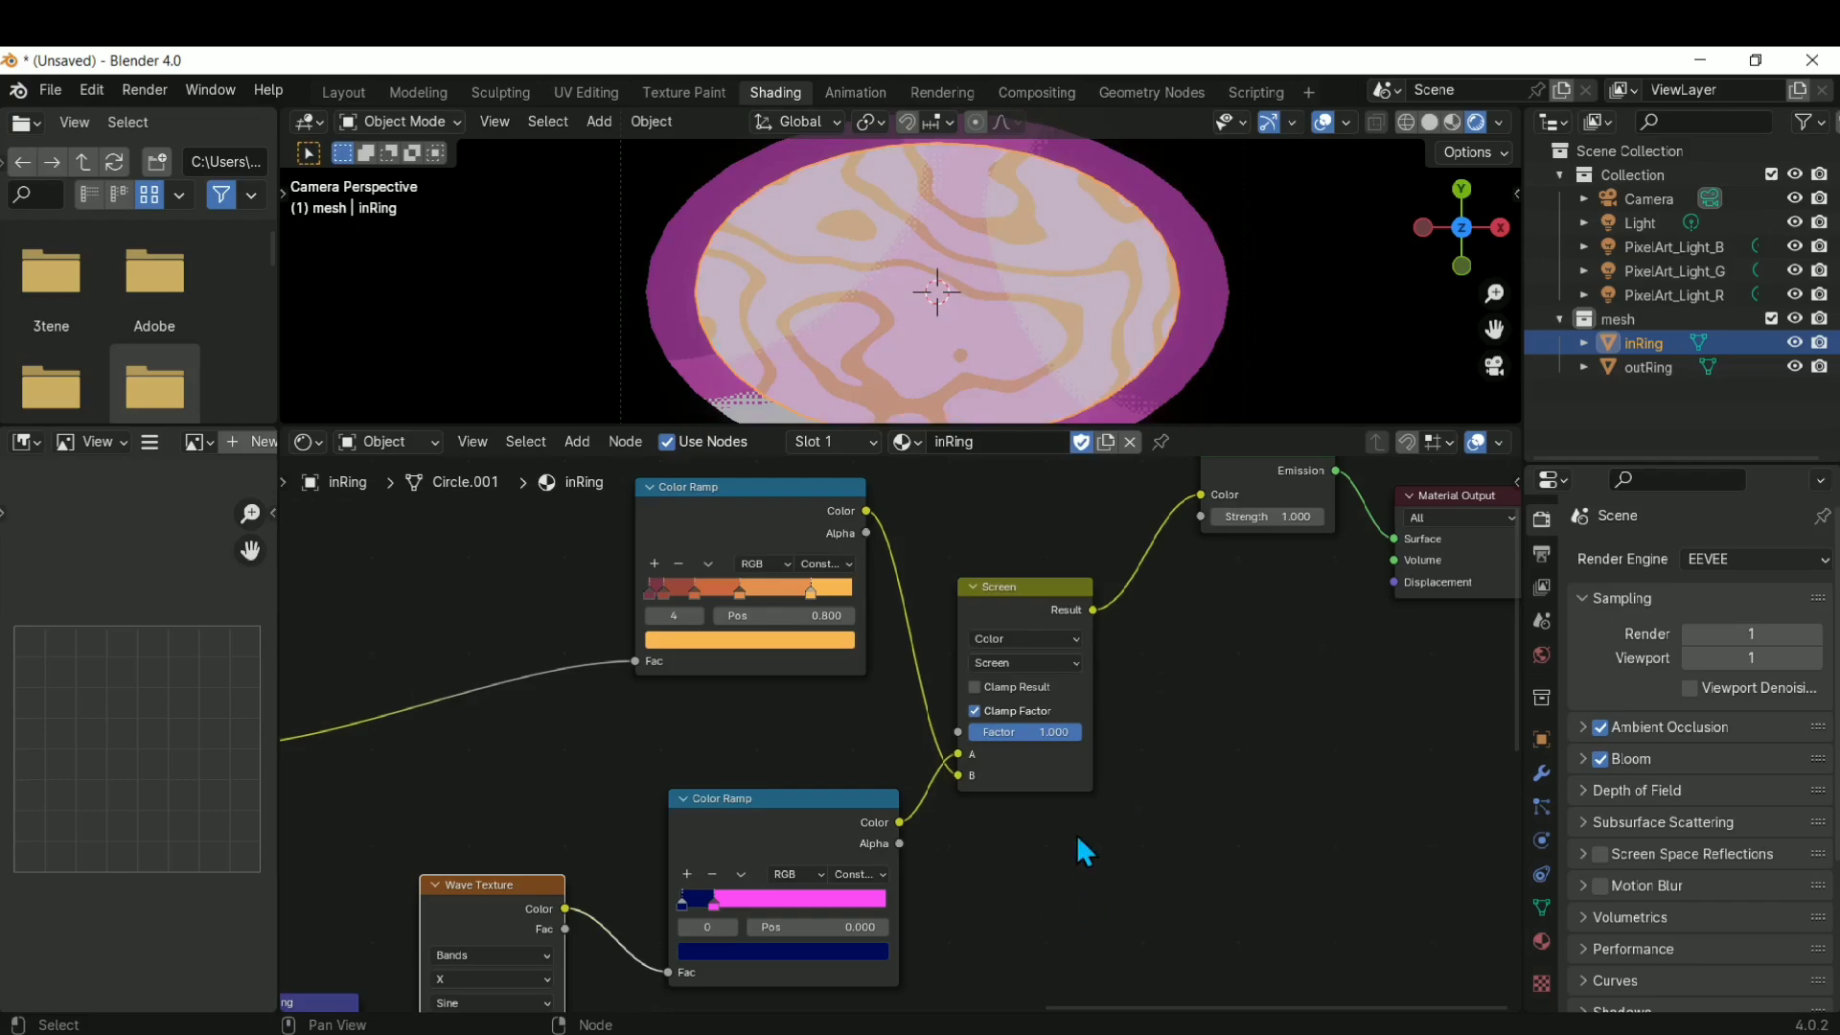
pyautogui.moveTo(1064, 729)
pyautogui.mouseDown()
pyautogui.moveTo(1002, 728)
pyautogui.moveTo(1083, 734)
pyautogui.mouseUp()
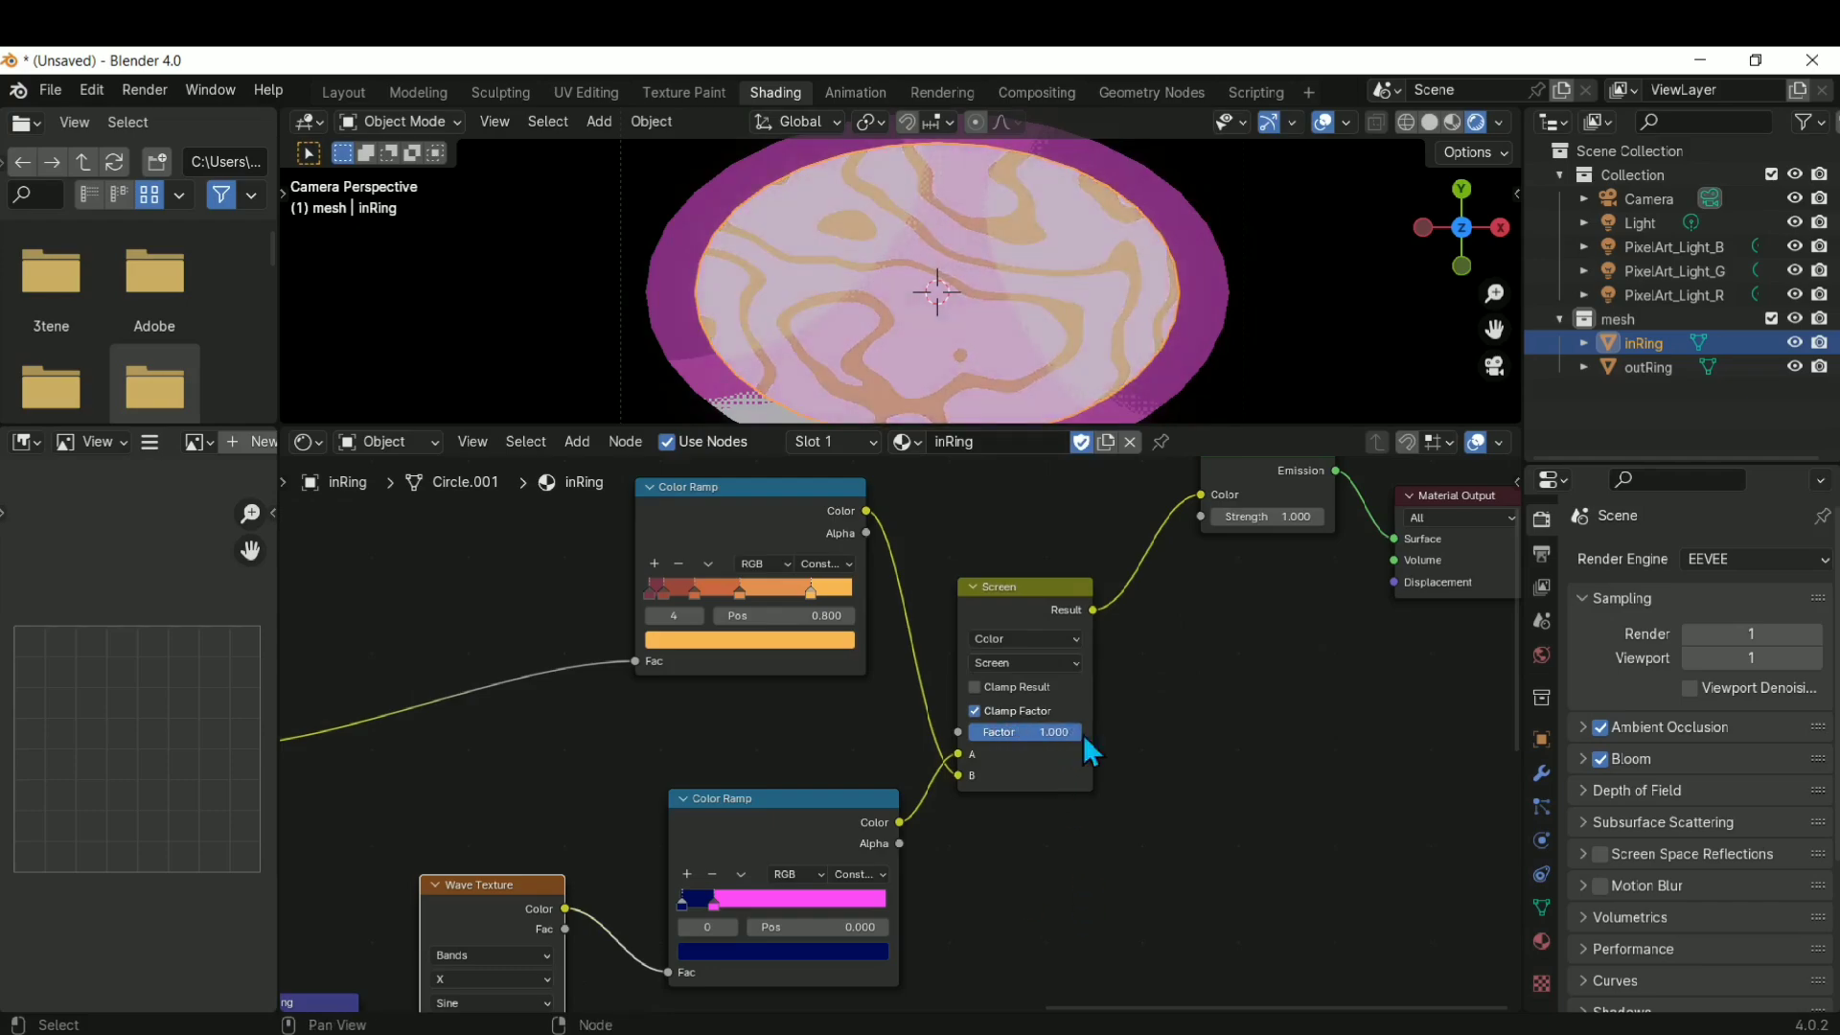
pyautogui.click(1043, 665)
pyautogui.click(1045, 368)
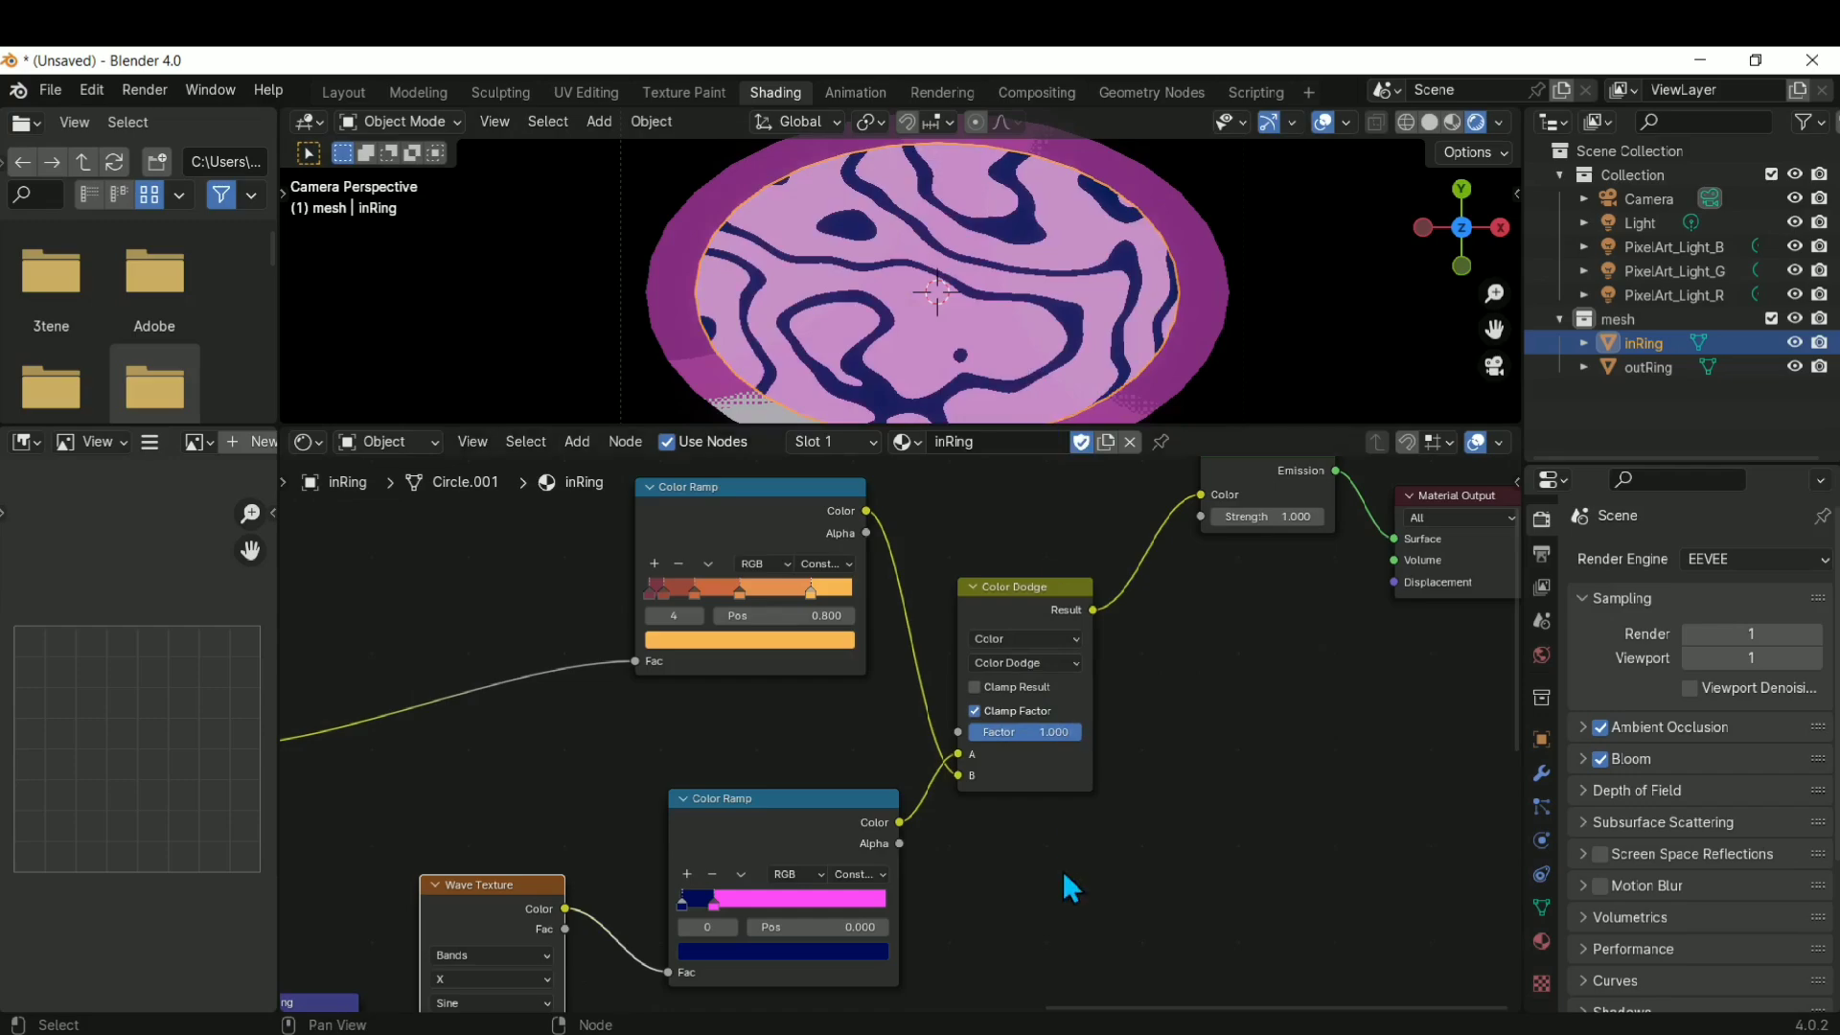
pyautogui.click(753, 1034)
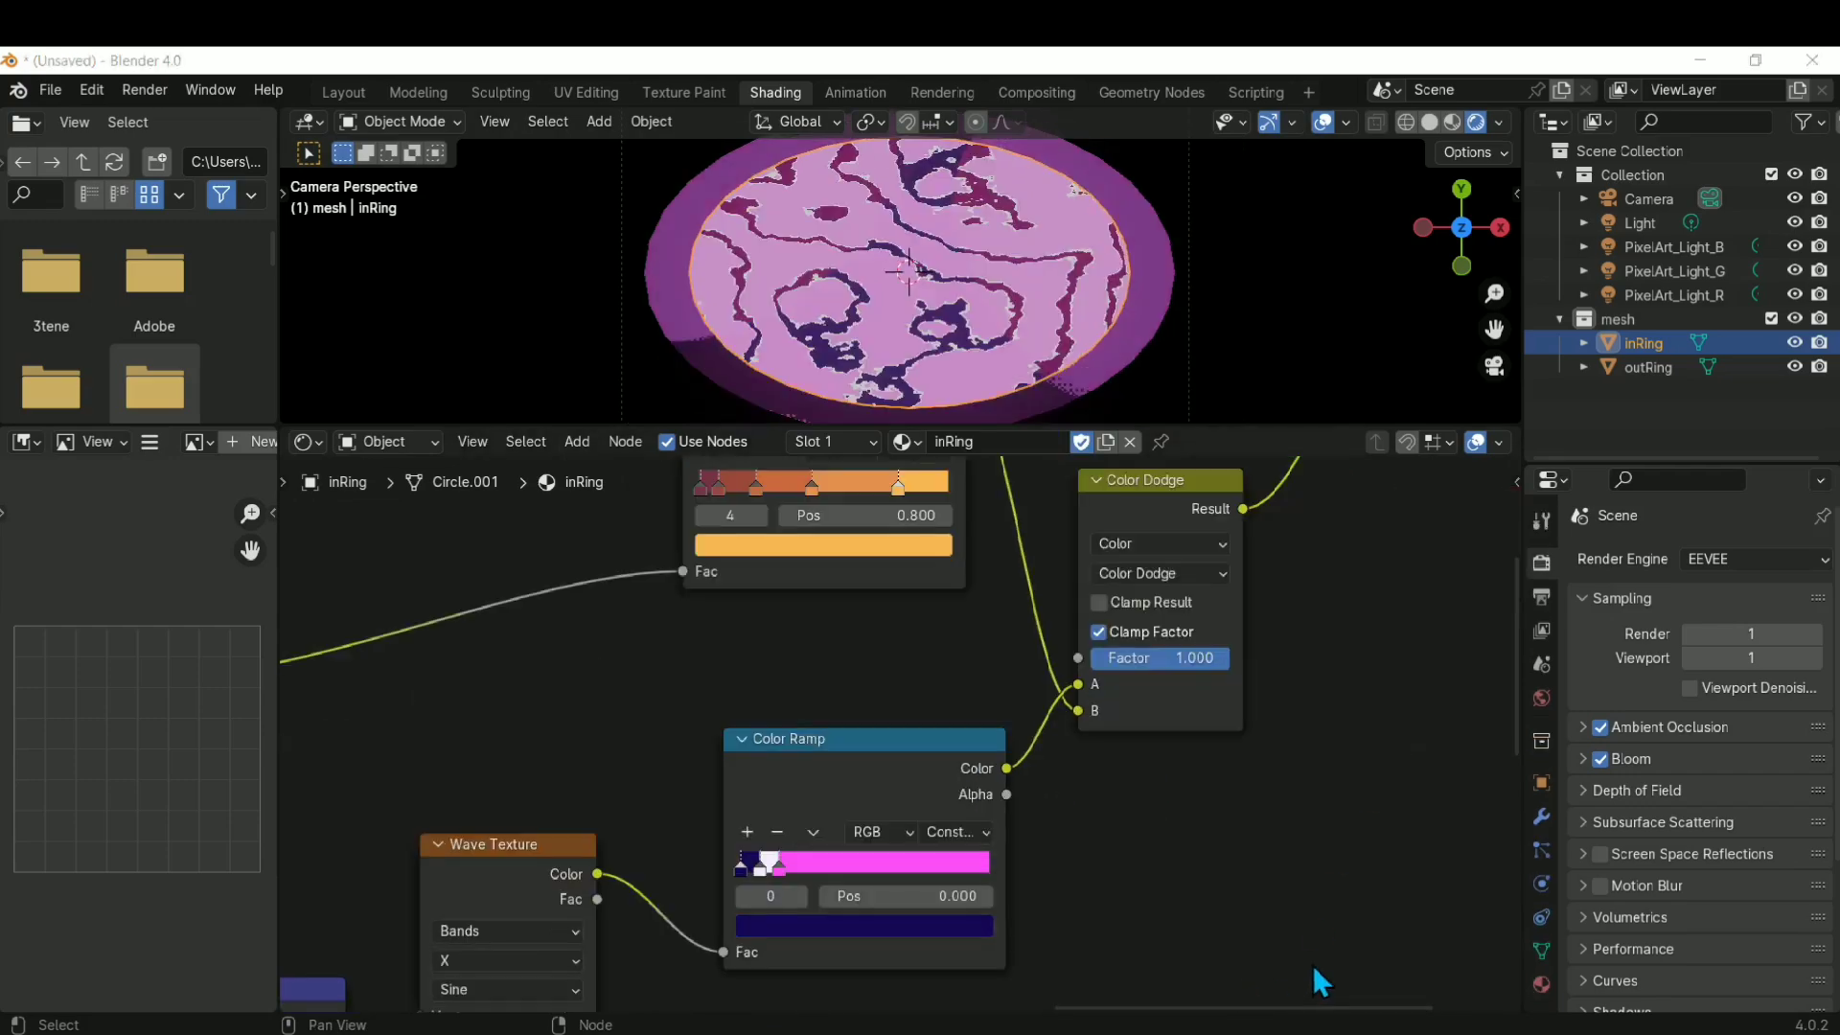
pyautogui.click(1314, 968)
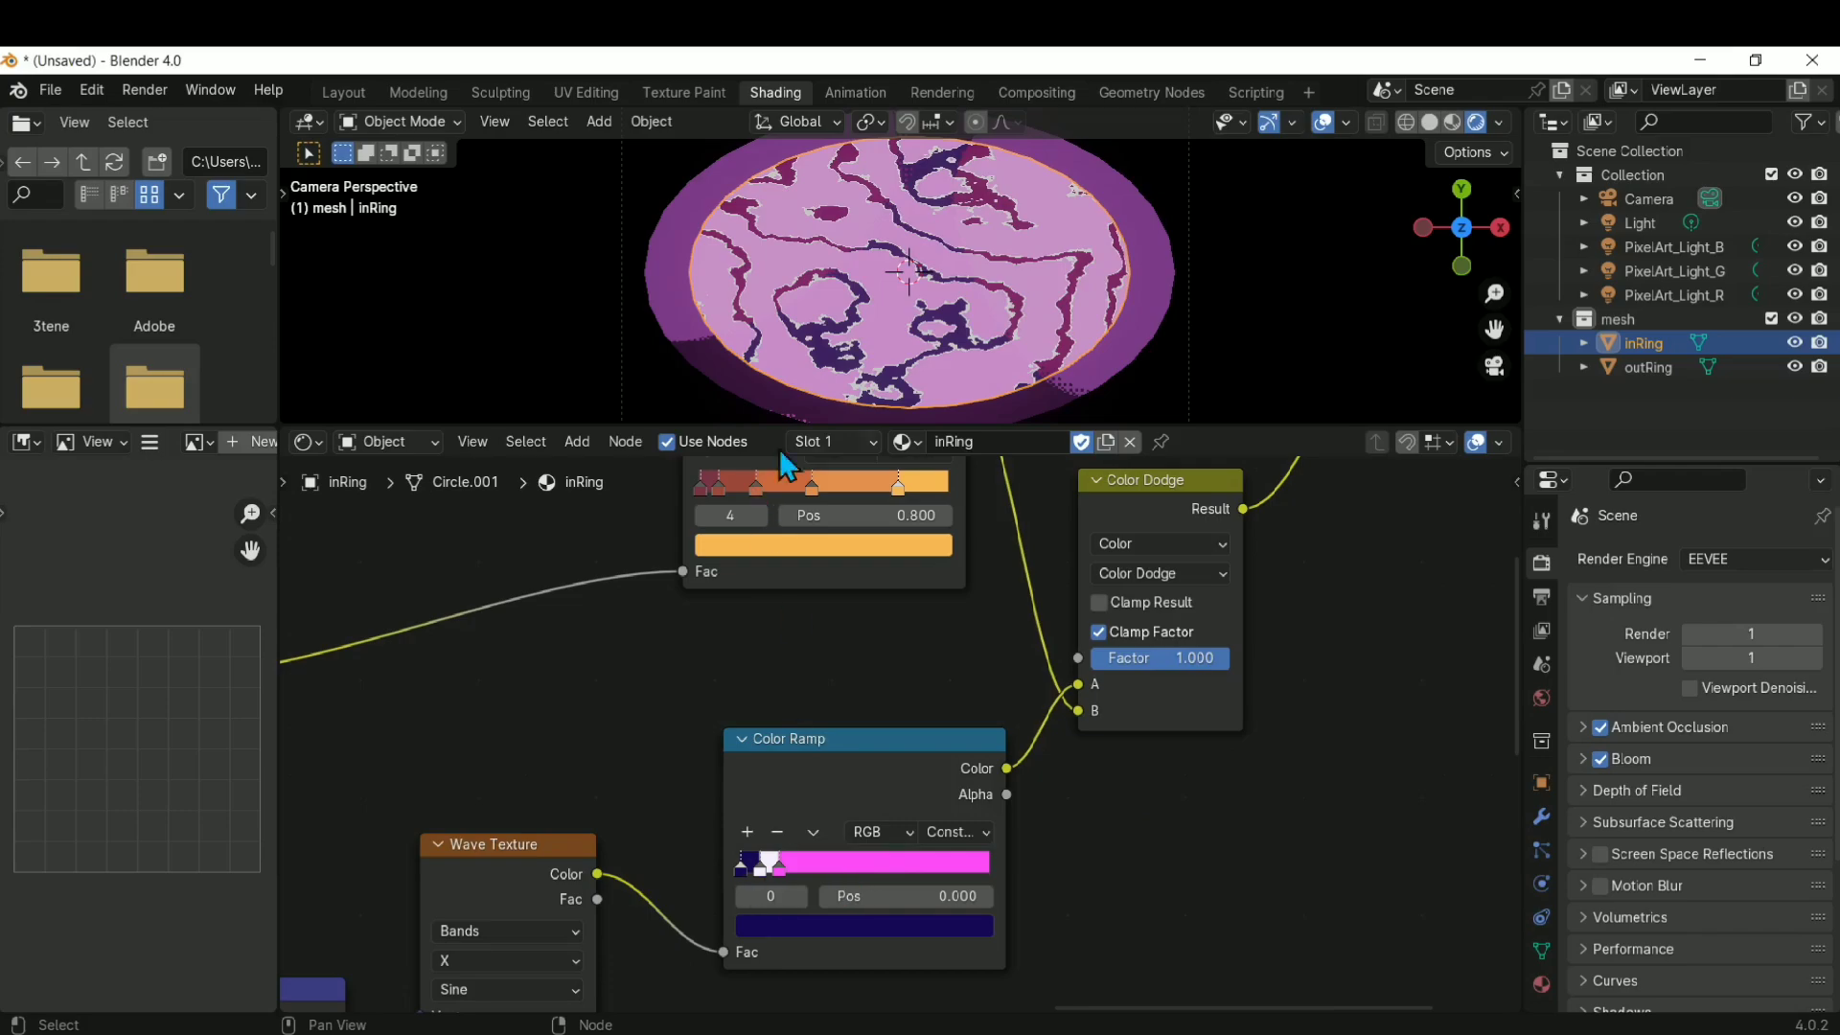
# Change the first stop of the Wave Texture's Color Ramp to dark purple
pyautogui.keyDown('shift'); pyautogui.moveTo(986, 315); pyautogui.dragTo(1007, 333, button='middle'); pyautogui.keyUp('shift')
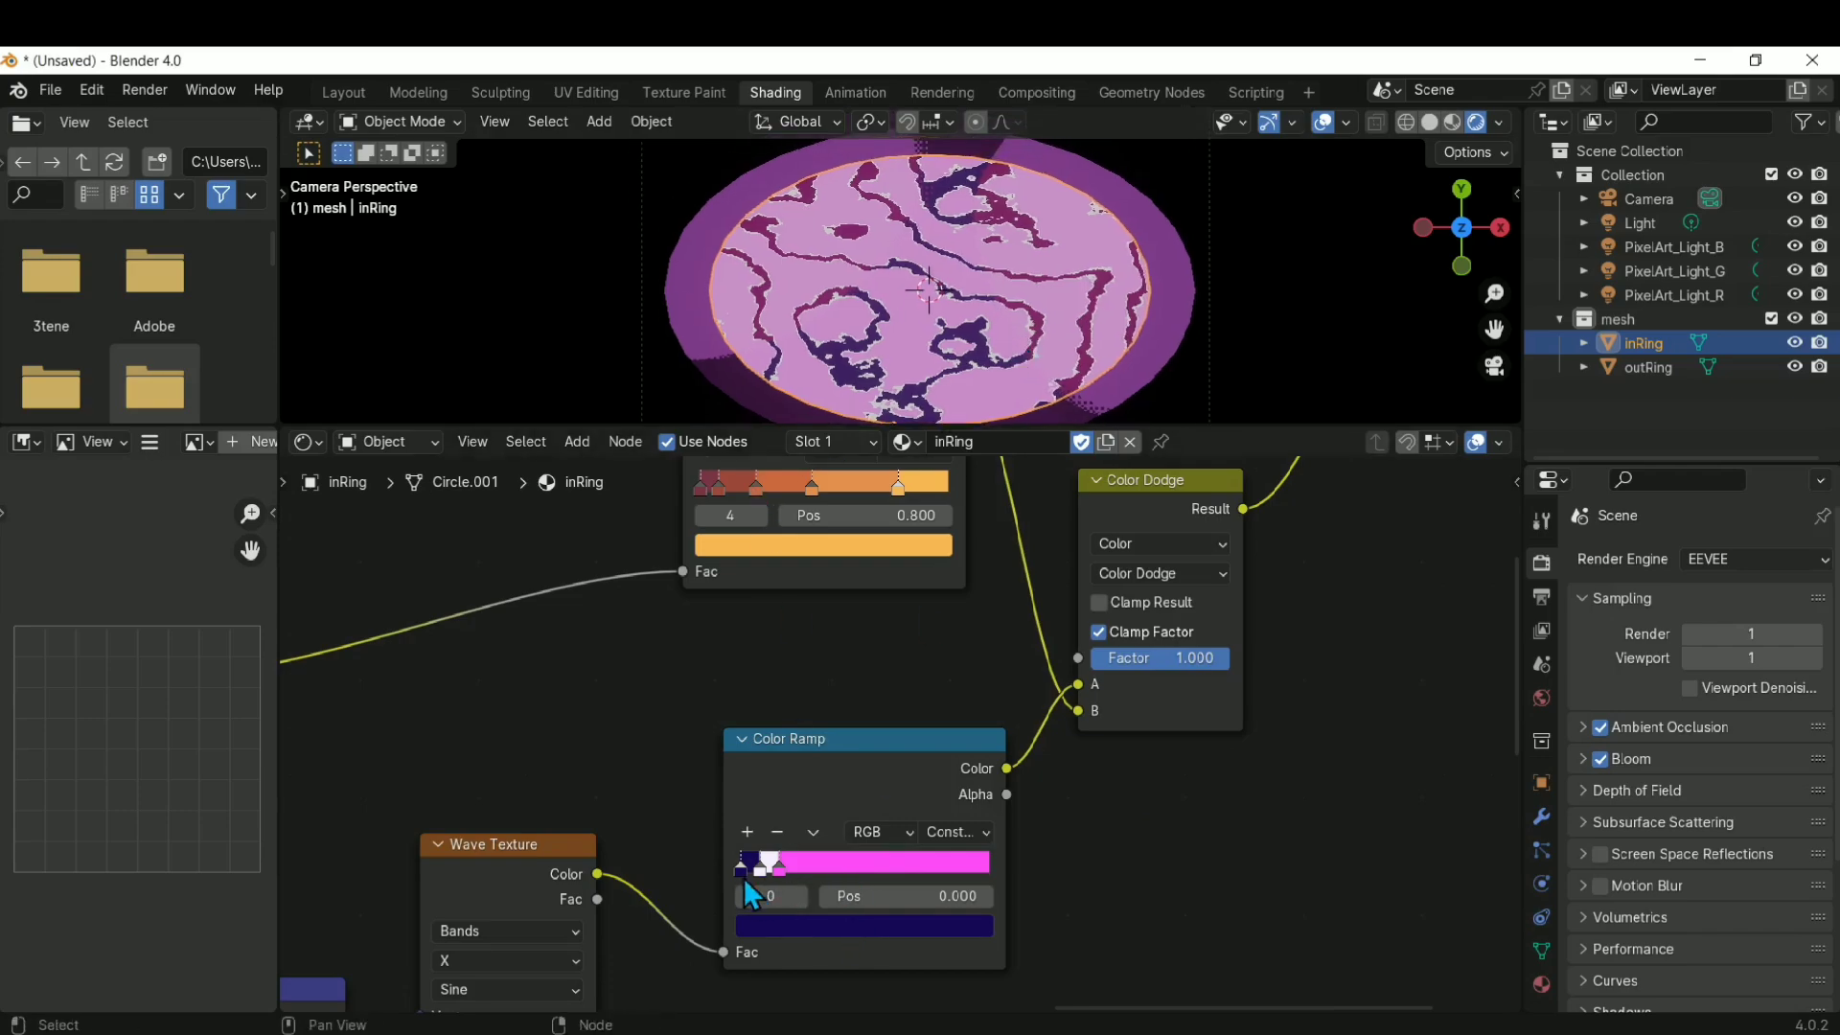
pyautogui.click(786, 924)
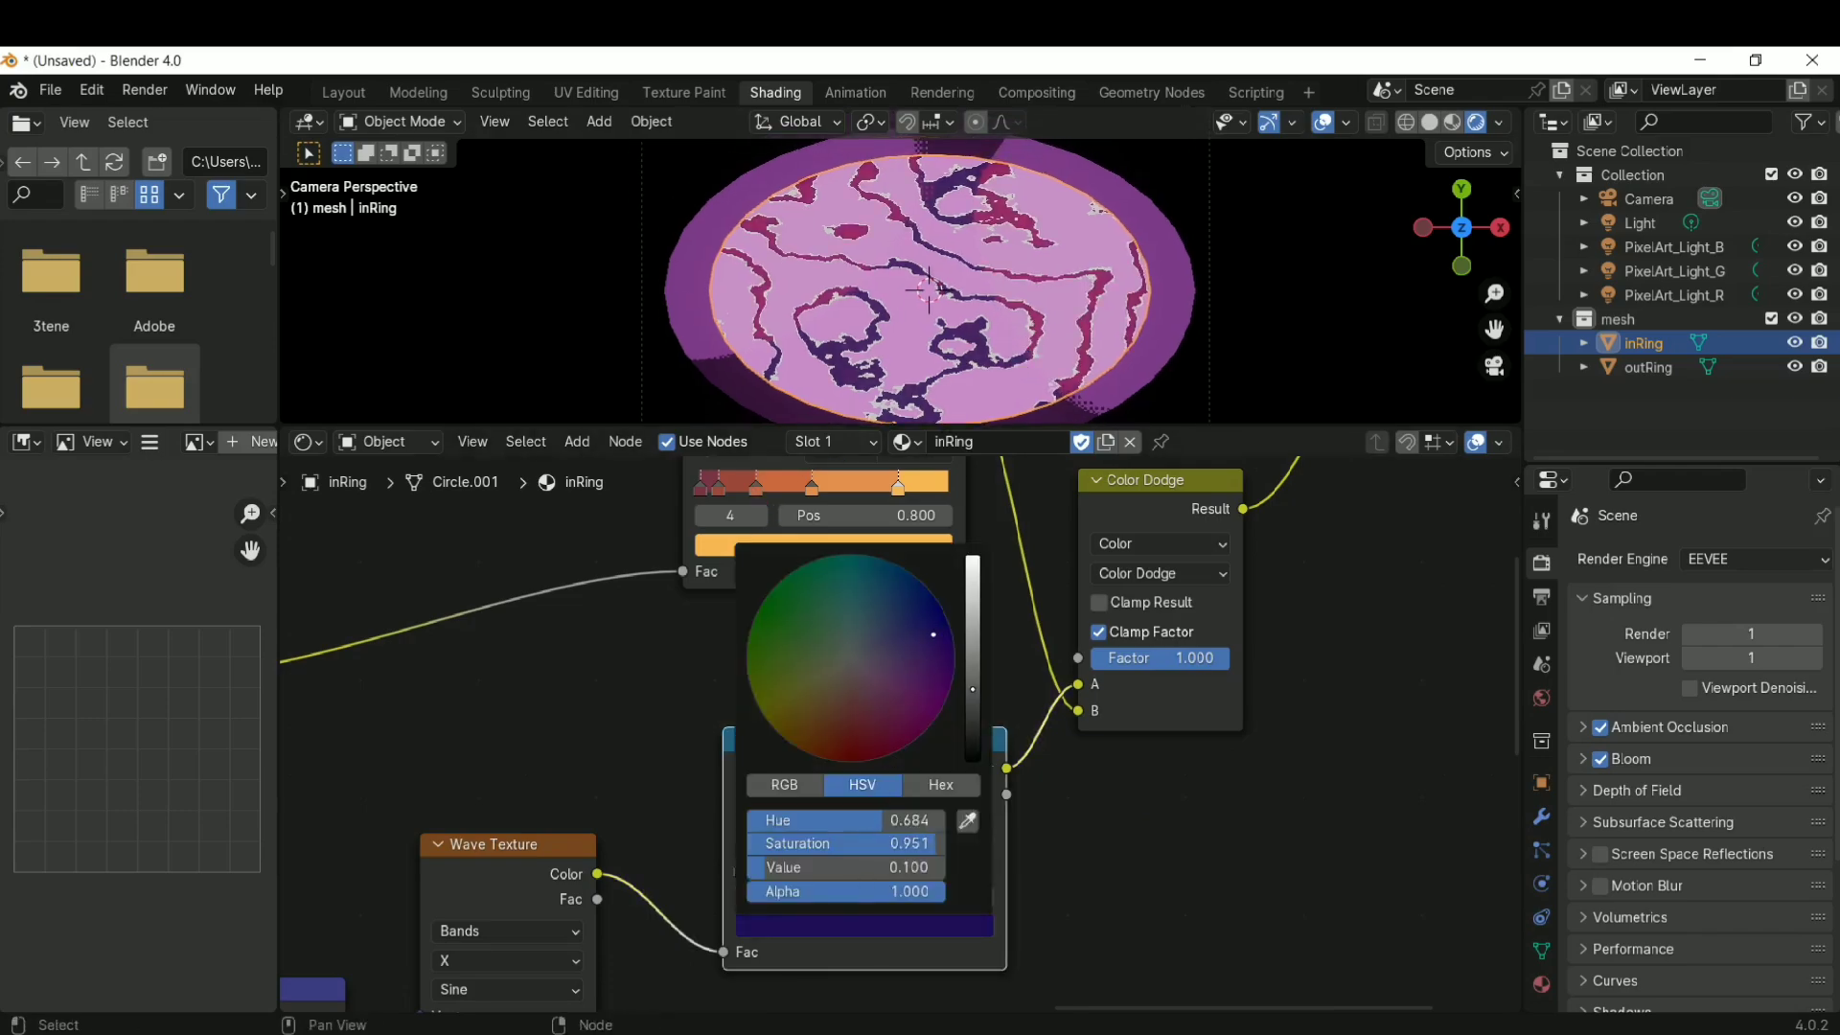
pyautogui.moveTo(934, 635); pyautogui.dragTo(948, 623)
# Move the orange Color Ramp node slightly closer to the Color Dodge node
pyautogui.moveTo(872, 555); pyautogui.dragTo(826, 667, button='middle')
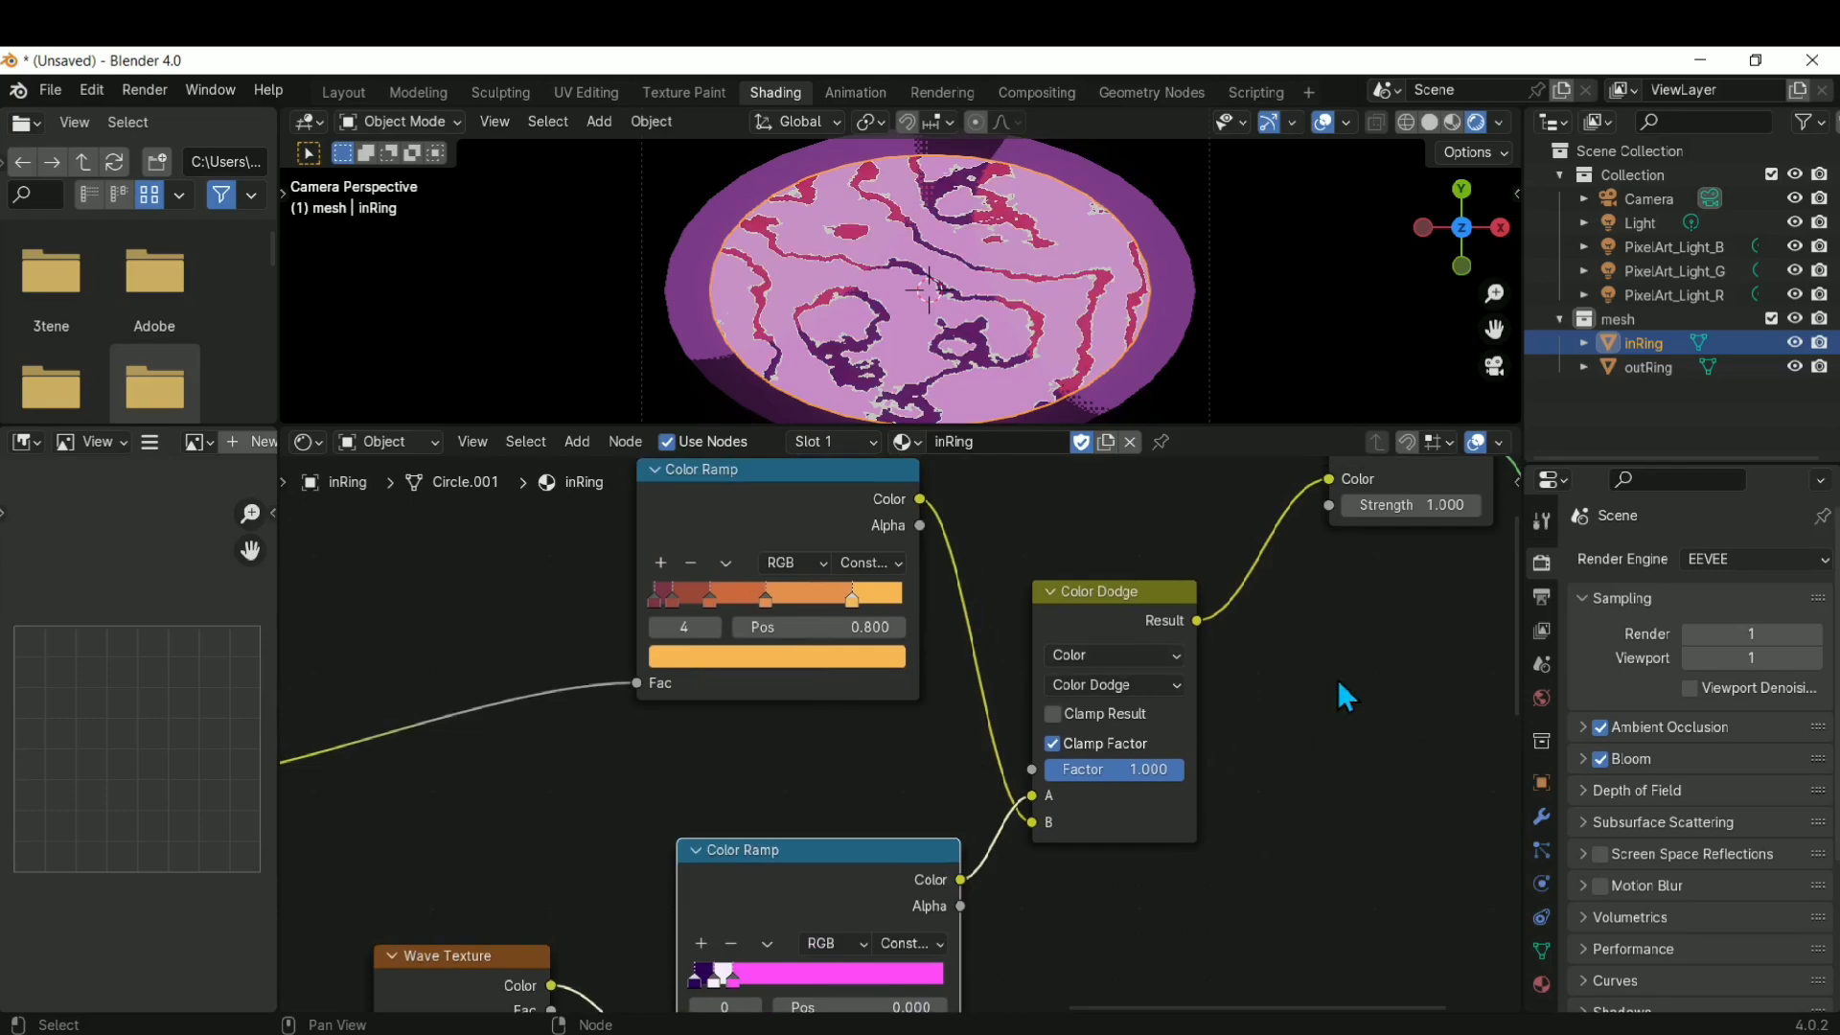
pyautogui.moveTo(1299, 788)
pyautogui.mouseDown(button='middle')
pyautogui.moveTo(1310, 728)
pyautogui.moveTo(1320, 768)
pyautogui.mouseUp(button='middle')
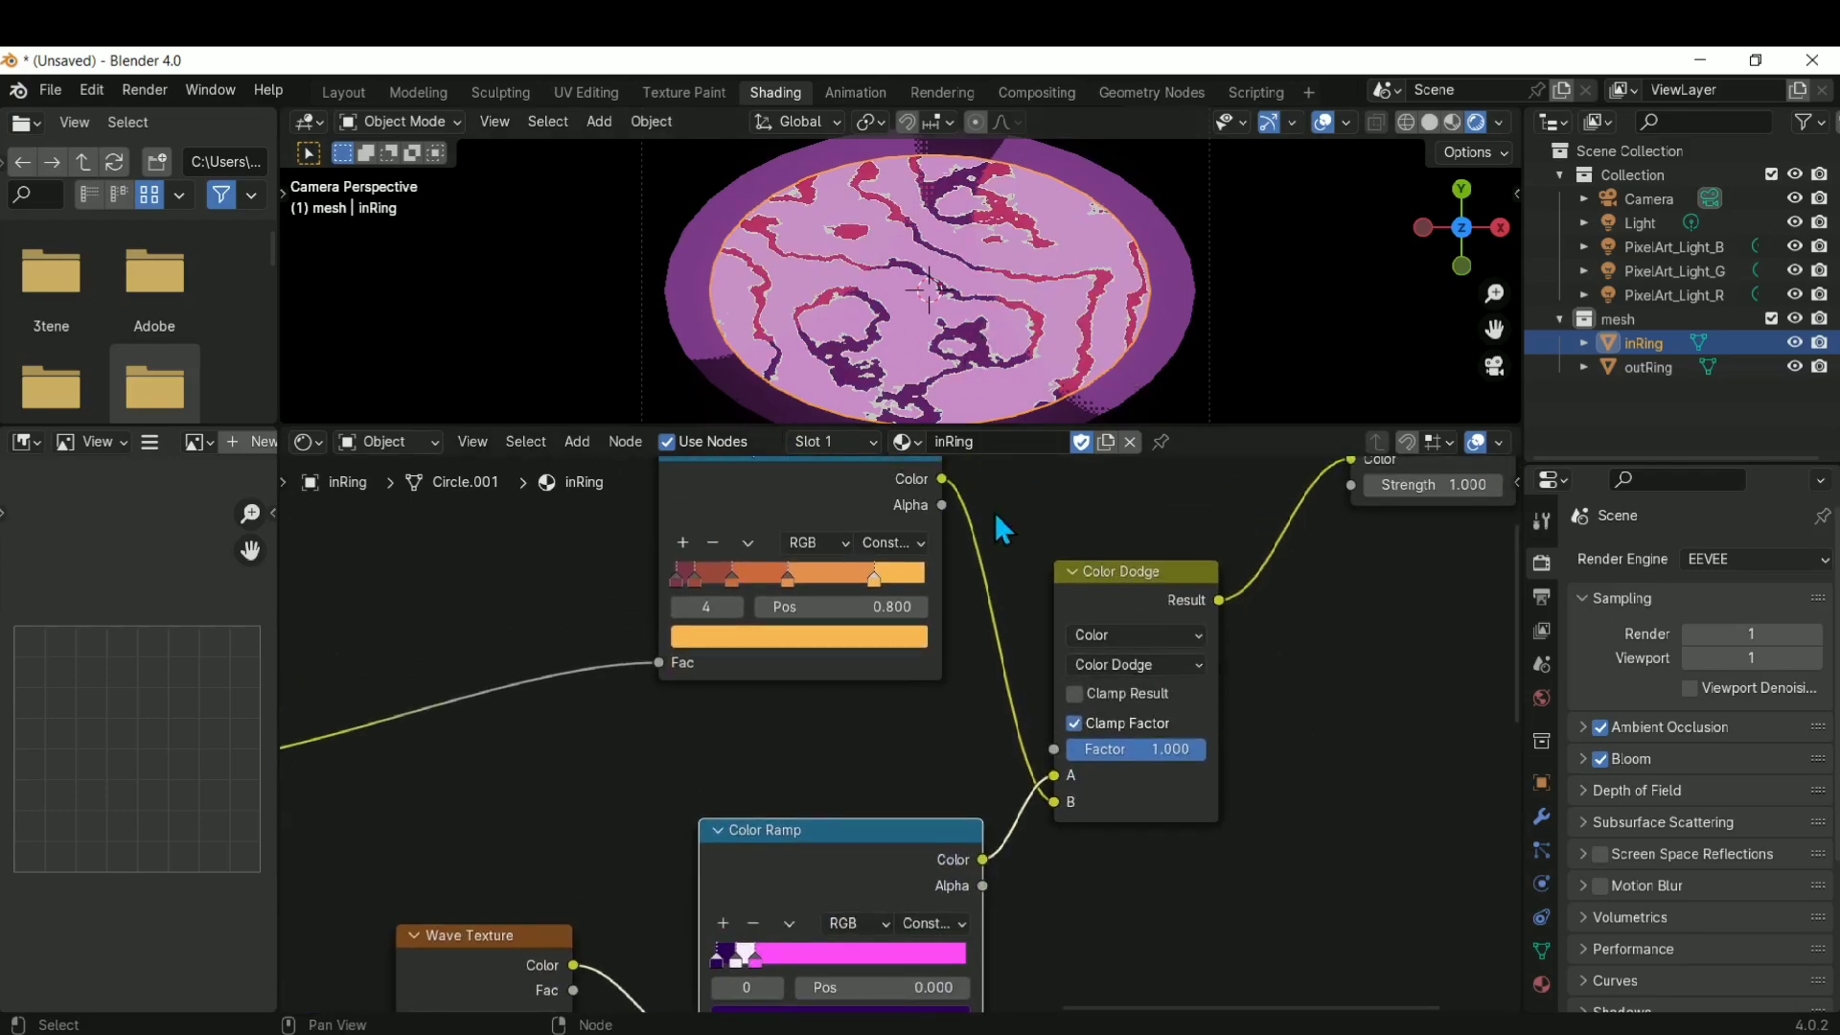
pyautogui.moveTo(843, 501); pyautogui.dragTo(862, 533)
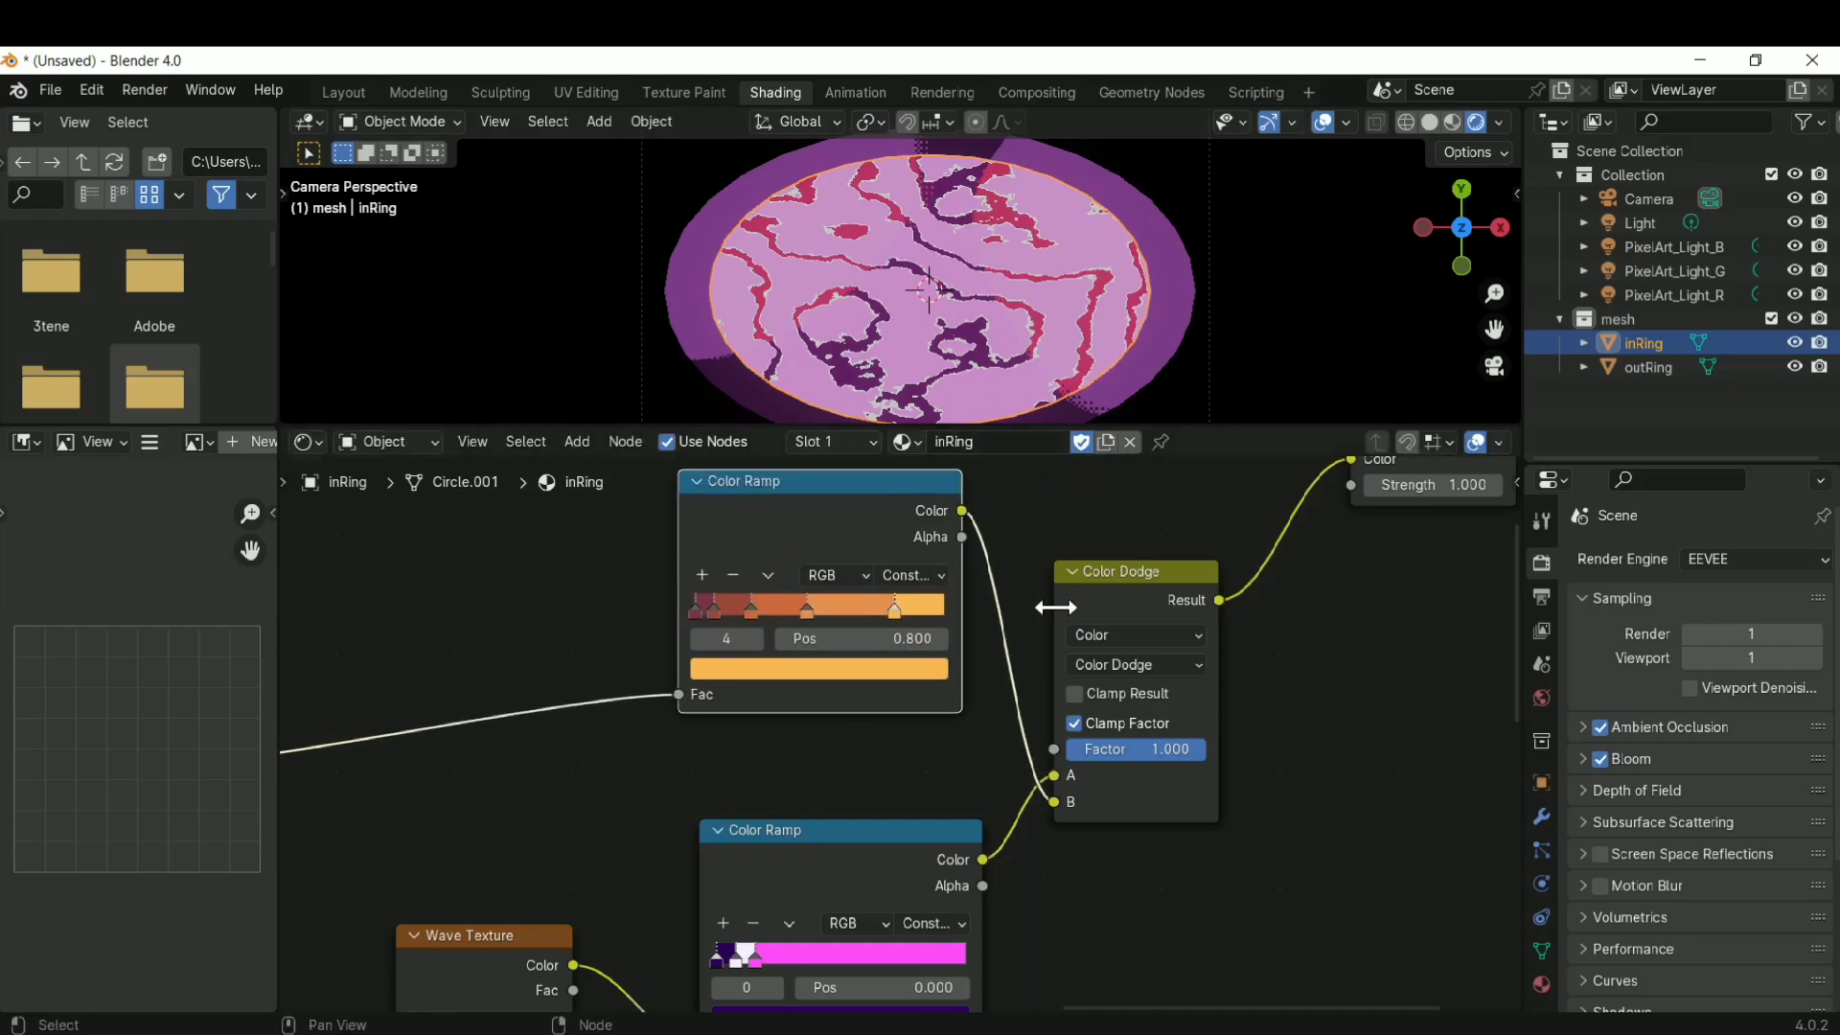
# Widen the white band in the Wave Texture's Color Ramp by placing the pink stop at 0.262 and the white stop at 0.125
pyautogui.moveTo(1100, 846); pyautogui.dragTo(1058, 812, button='middle')
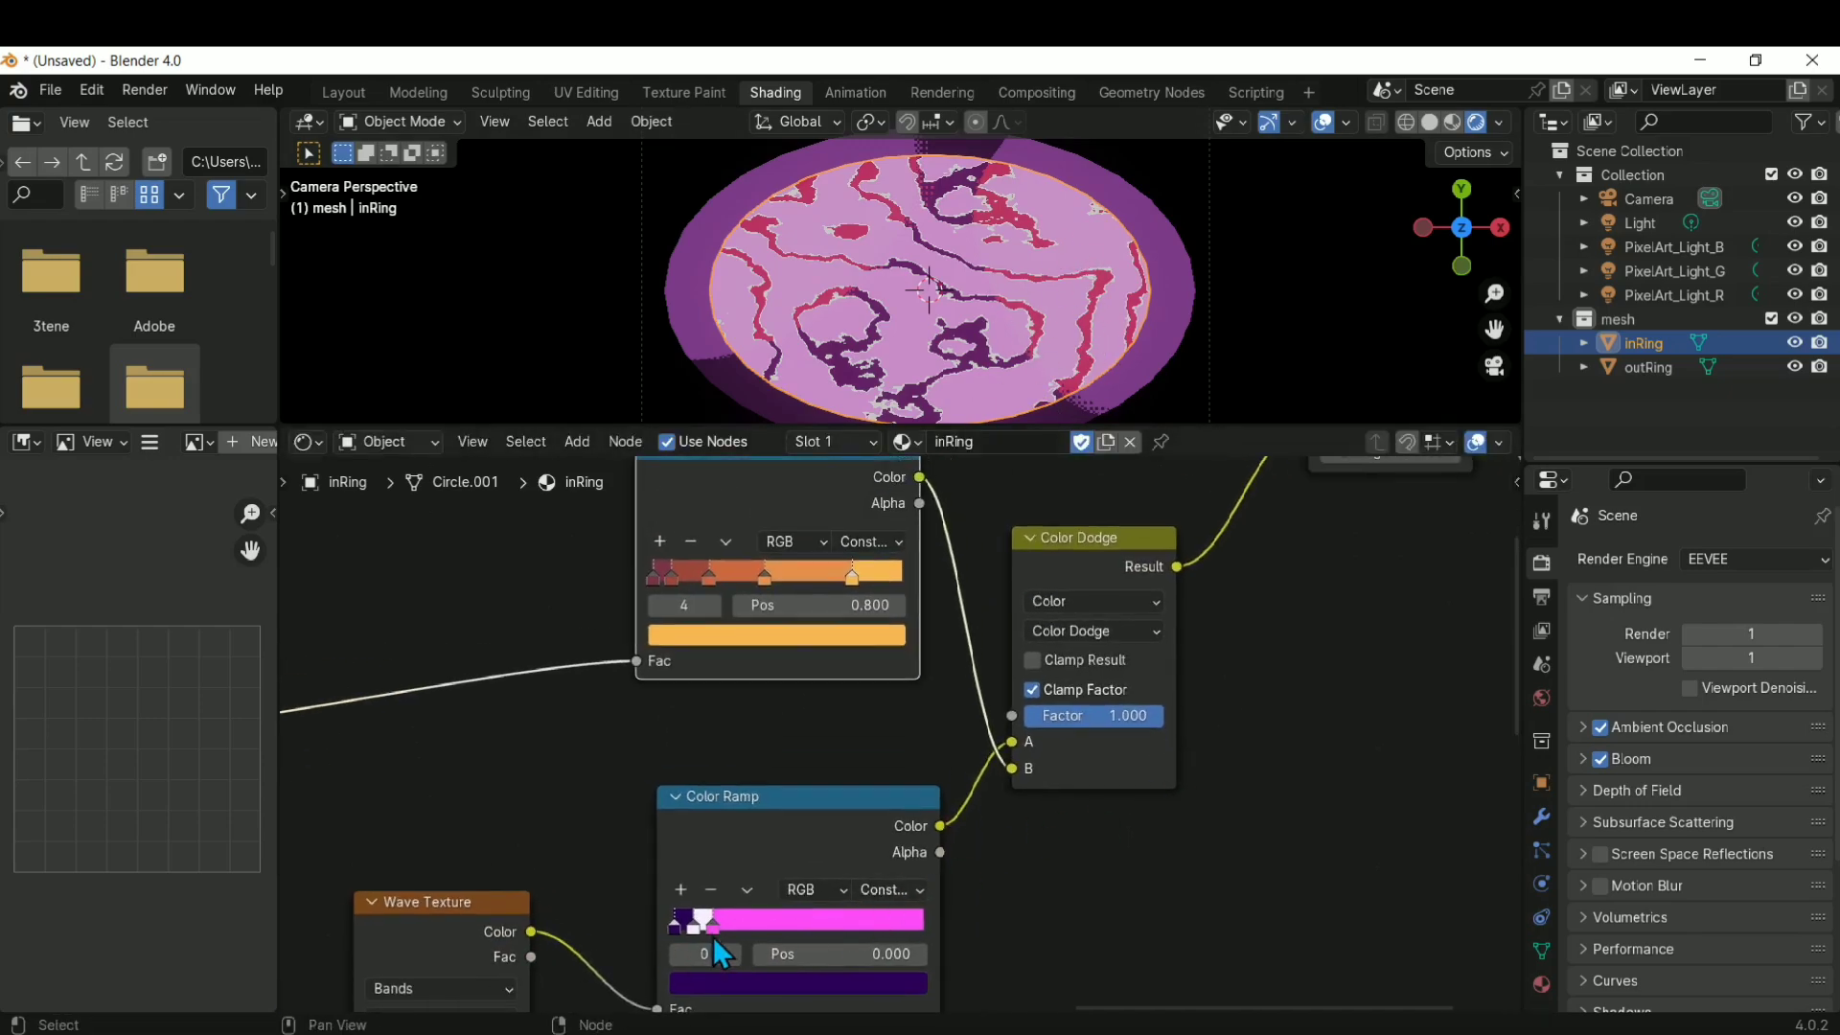
pyautogui.moveTo(709, 928)
pyautogui.mouseDown()
pyautogui.moveTo(752, 930)
pyautogui.moveTo(738, 934)
pyautogui.mouseUp()
pyautogui.moveTo(692, 829); pyautogui.dragTo(899, 714, button='middle')
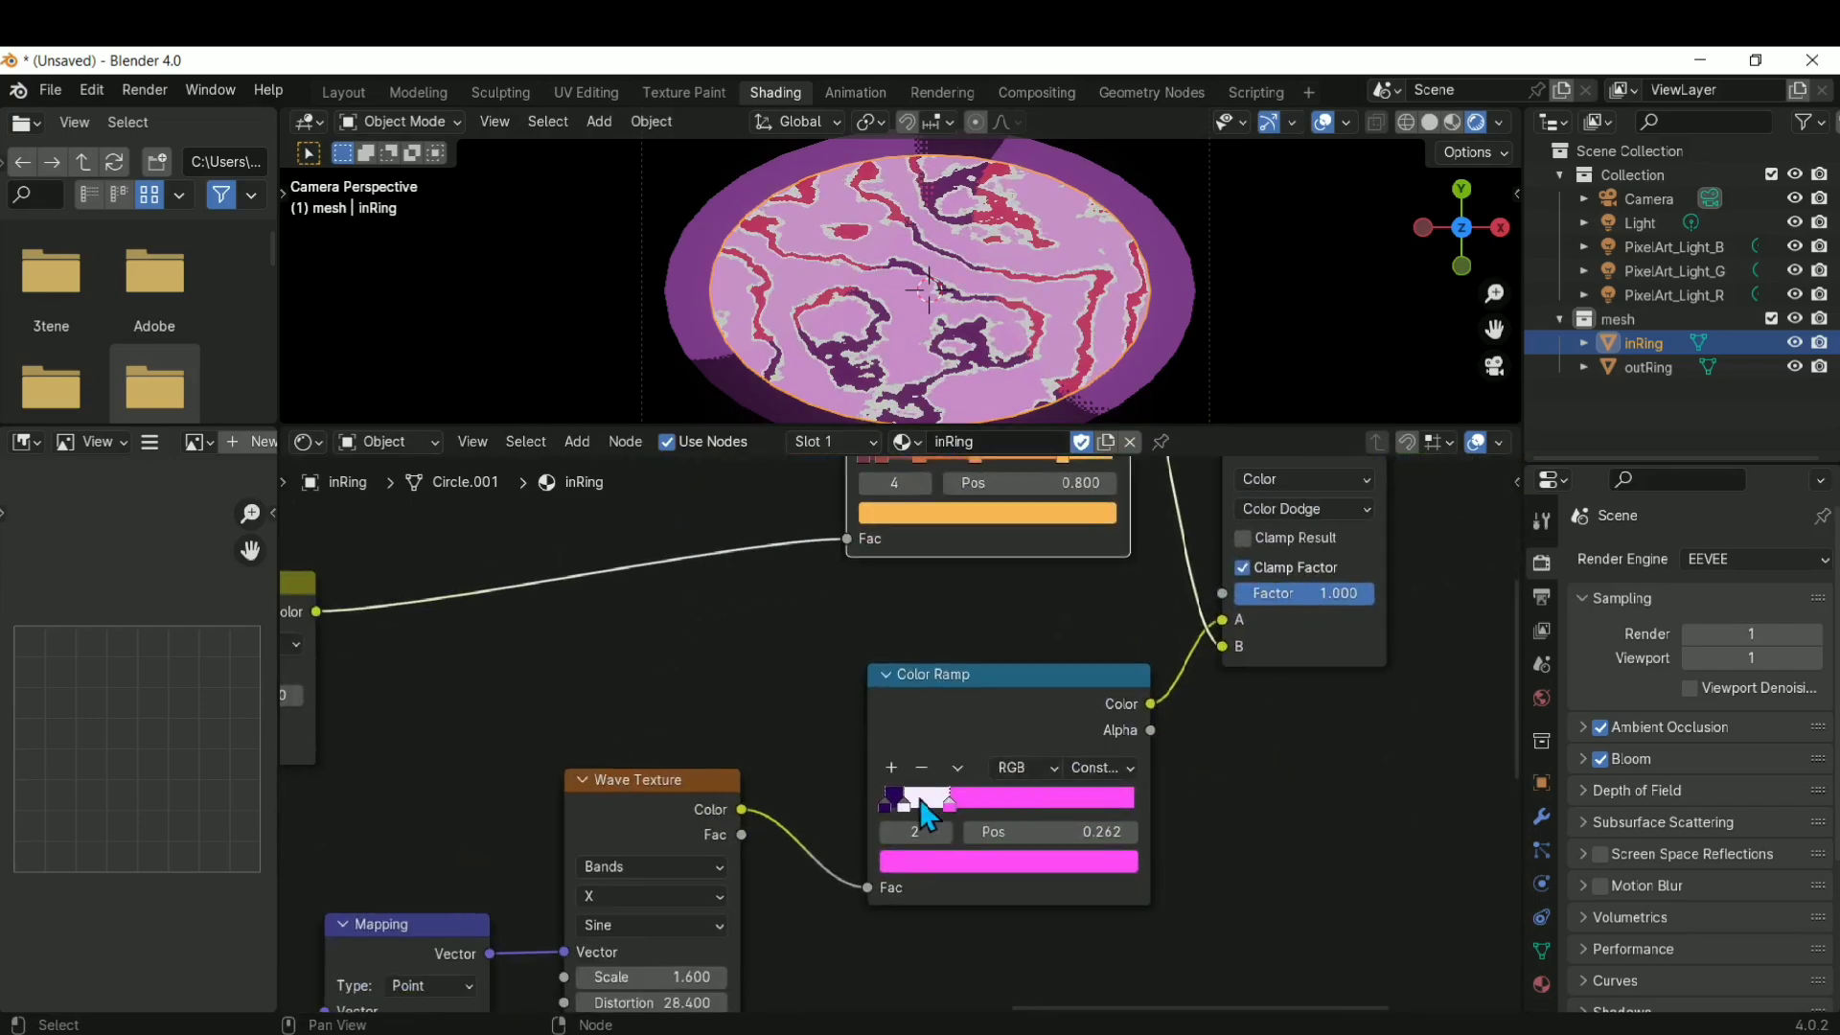
pyautogui.moveTo(906, 807); pyautogui.dragTo(919, 826)
# Shift the purple, white and pink Color Ramp node slightly closer to the Wave Texture node
pyautogui.moveTo(734, 704); pyautogui.dragTo(774, 696, button='middle')
pyautogui.moveTo(801, 840); pyautogui.dragTo(851, 727, button='middle')
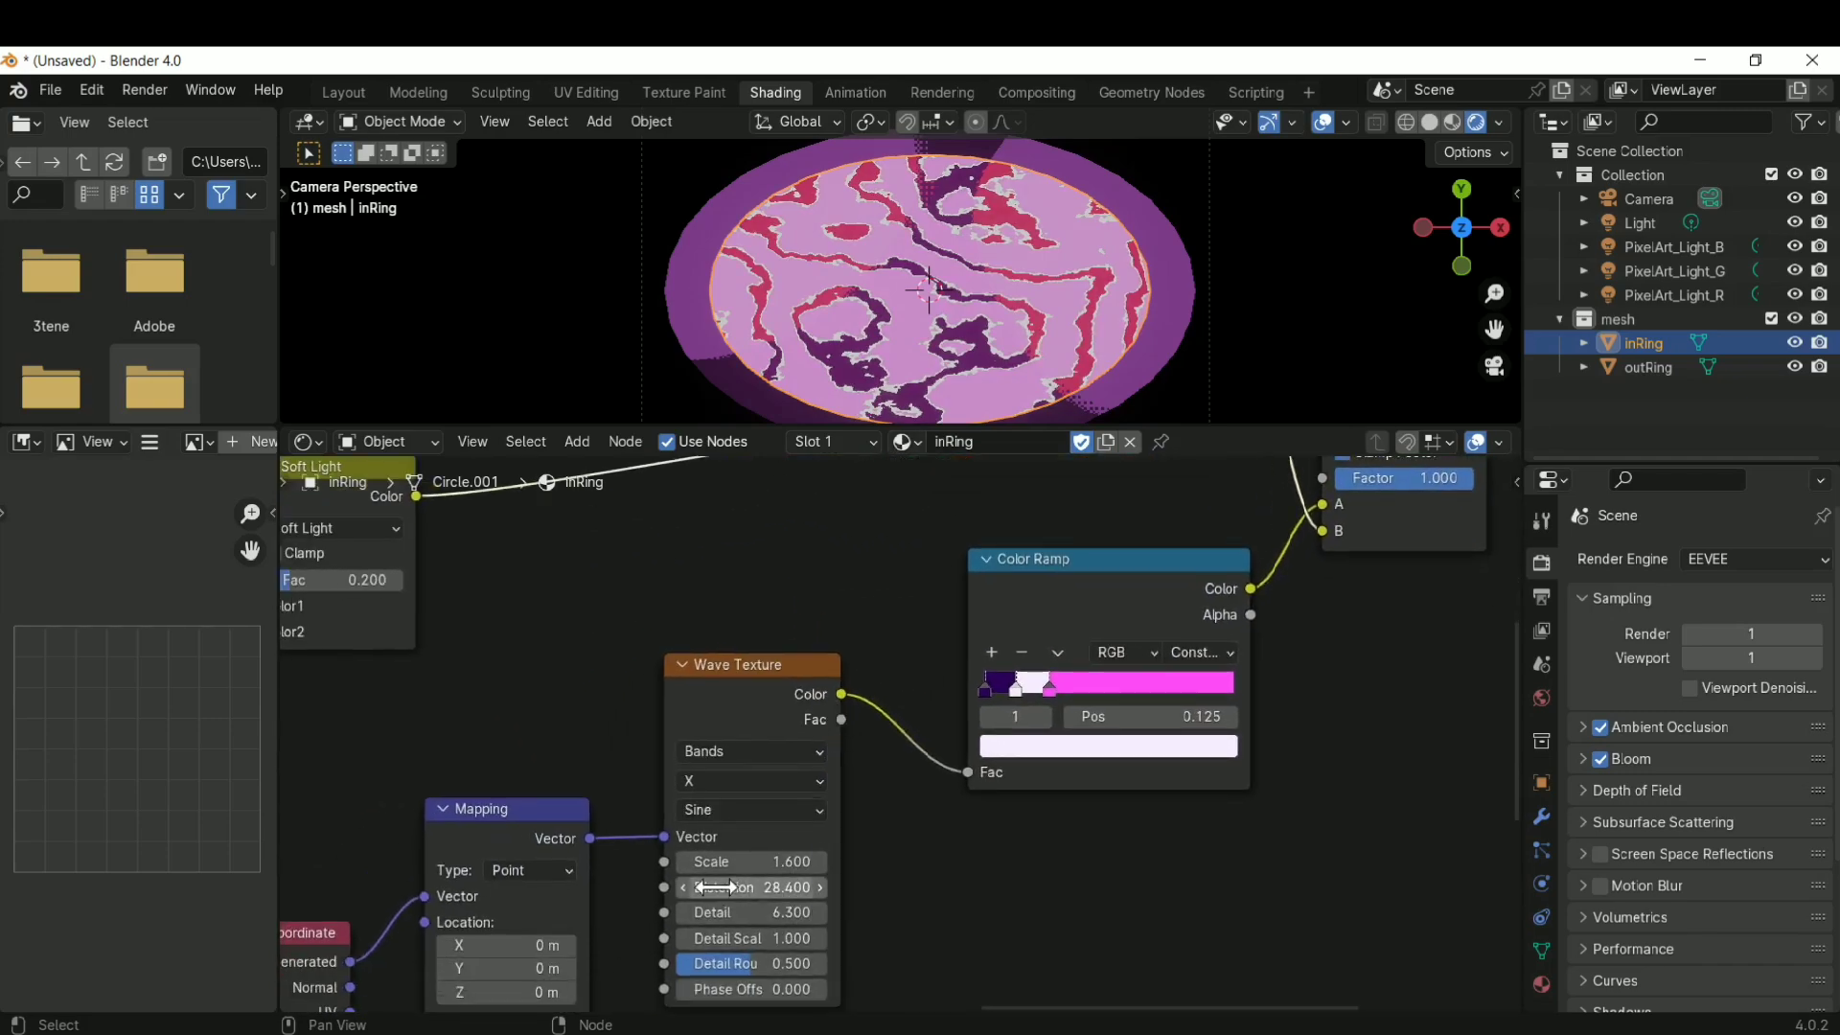
pyautogui.moveTo(1032, 892); pyautogui.dragTo(1180, 705, button='middle')
pyautogui.moveTo(1287, 659); pyautogui.dragTo(1081, 858, button='middle')
pyautogui.moveTo(1058, 591)
pyautogui.mouseDown()
pyautogui.moveTo(1043, 632)
pyautogui.moveTo(1023, 543)
pyautogui.moveTo(1049, 600)
pyautogui.mouseUp()
pyautogui.moveTo(1198, 642); pyautogui.dragTo(1150, 844, button='middle')
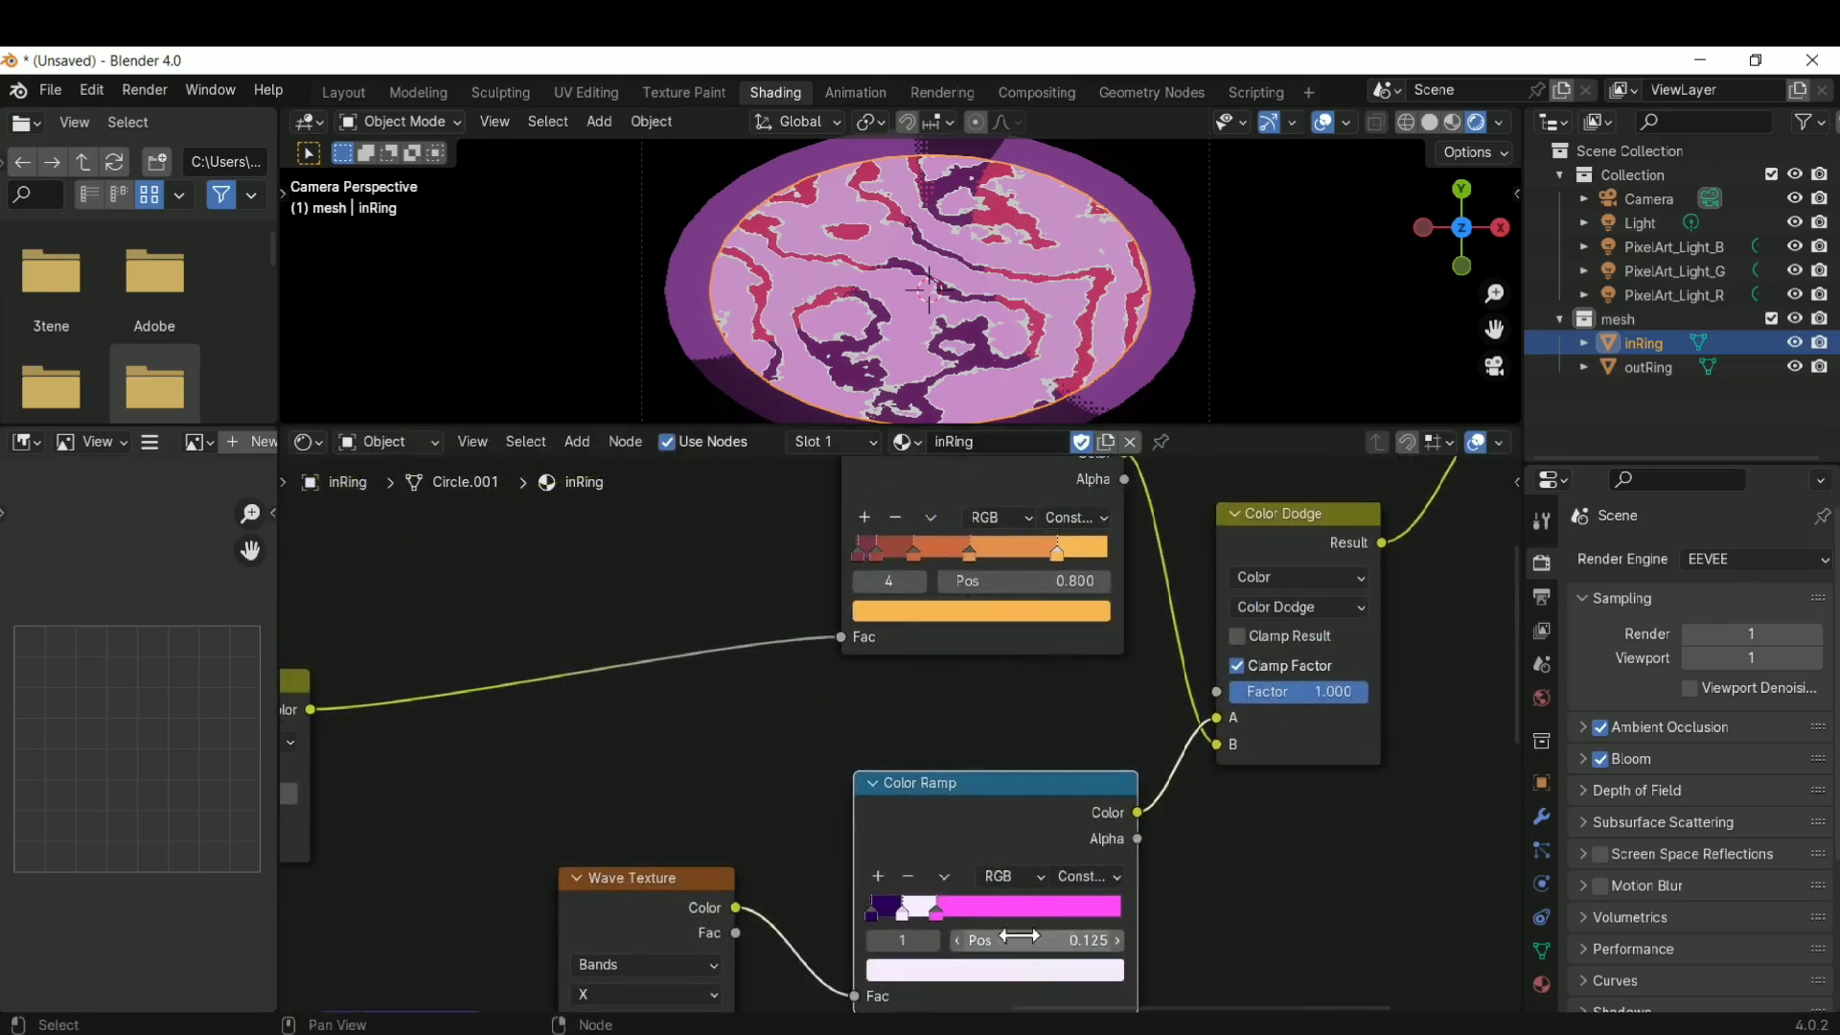
pyautogui.moveTo(702, 890); pyautogui.dragTo(861, 701, button='middle')
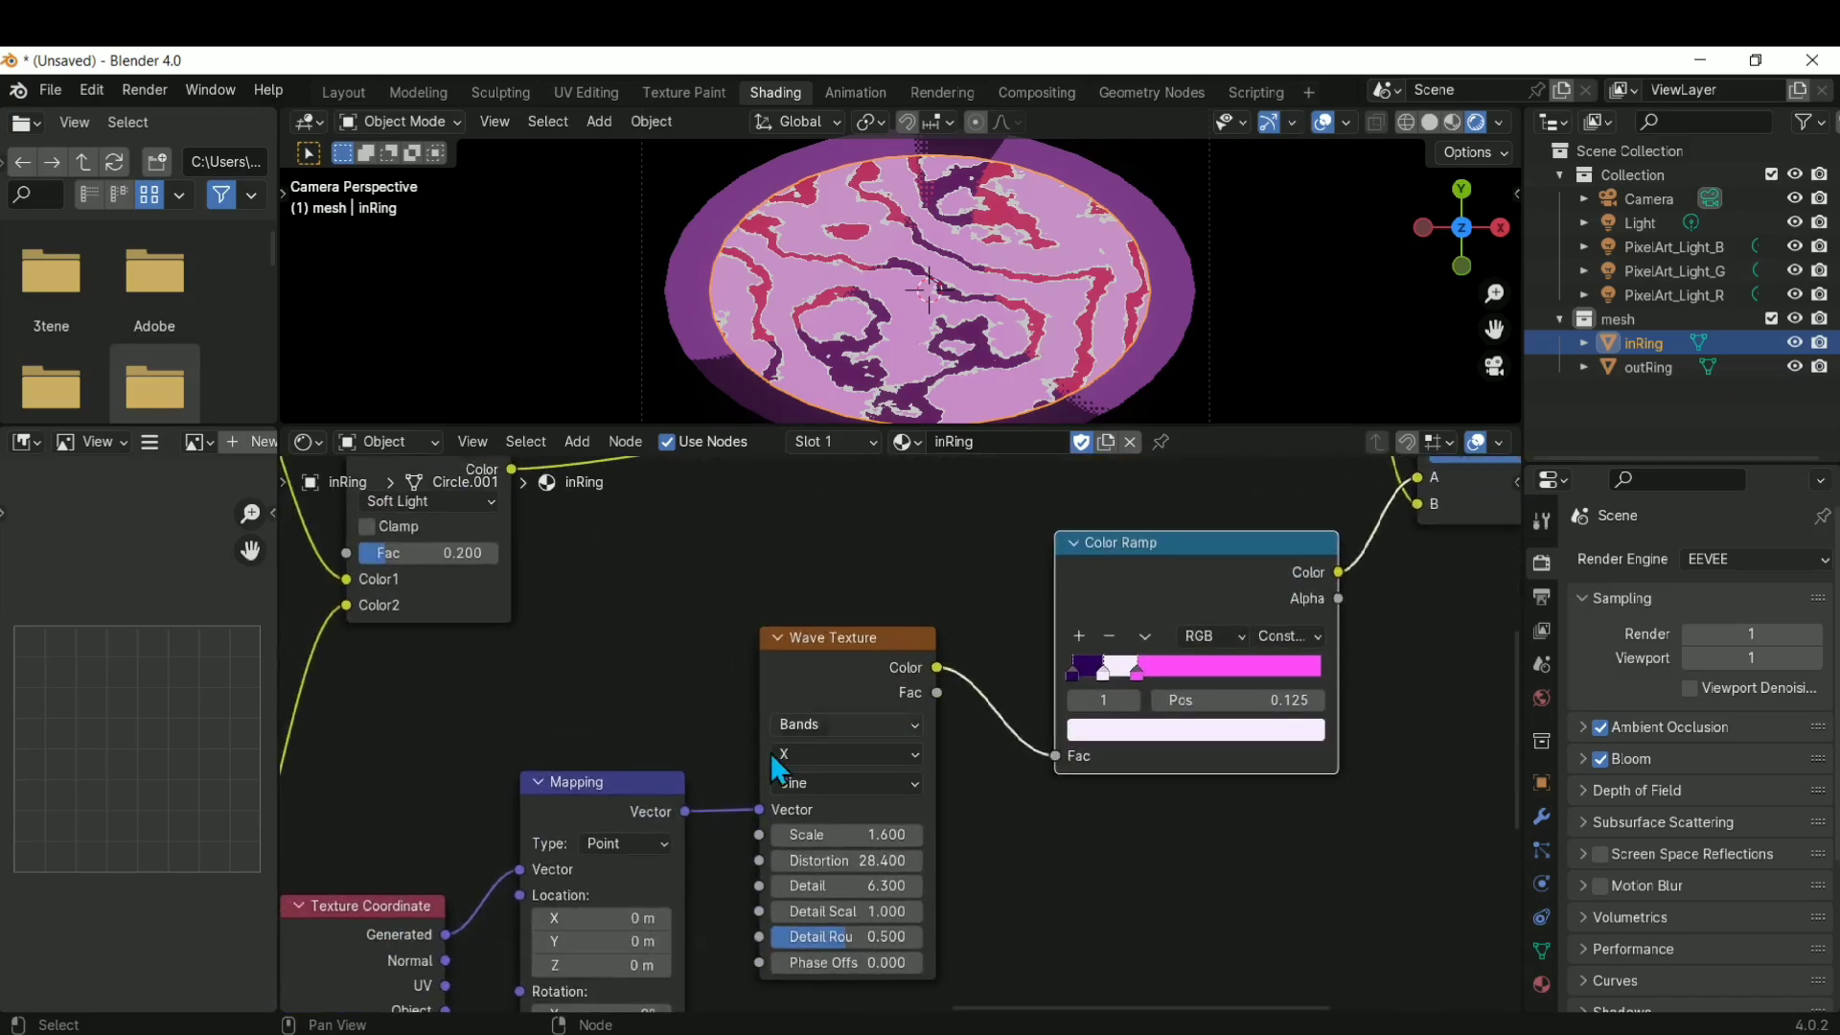
pyautogui.moveTo(771, 751); pyautogui.dragTo(798, 704, button='middle')
pyautogui.moveTo(759, 889); pyautogui.dragTo(757, 805, button='middle')
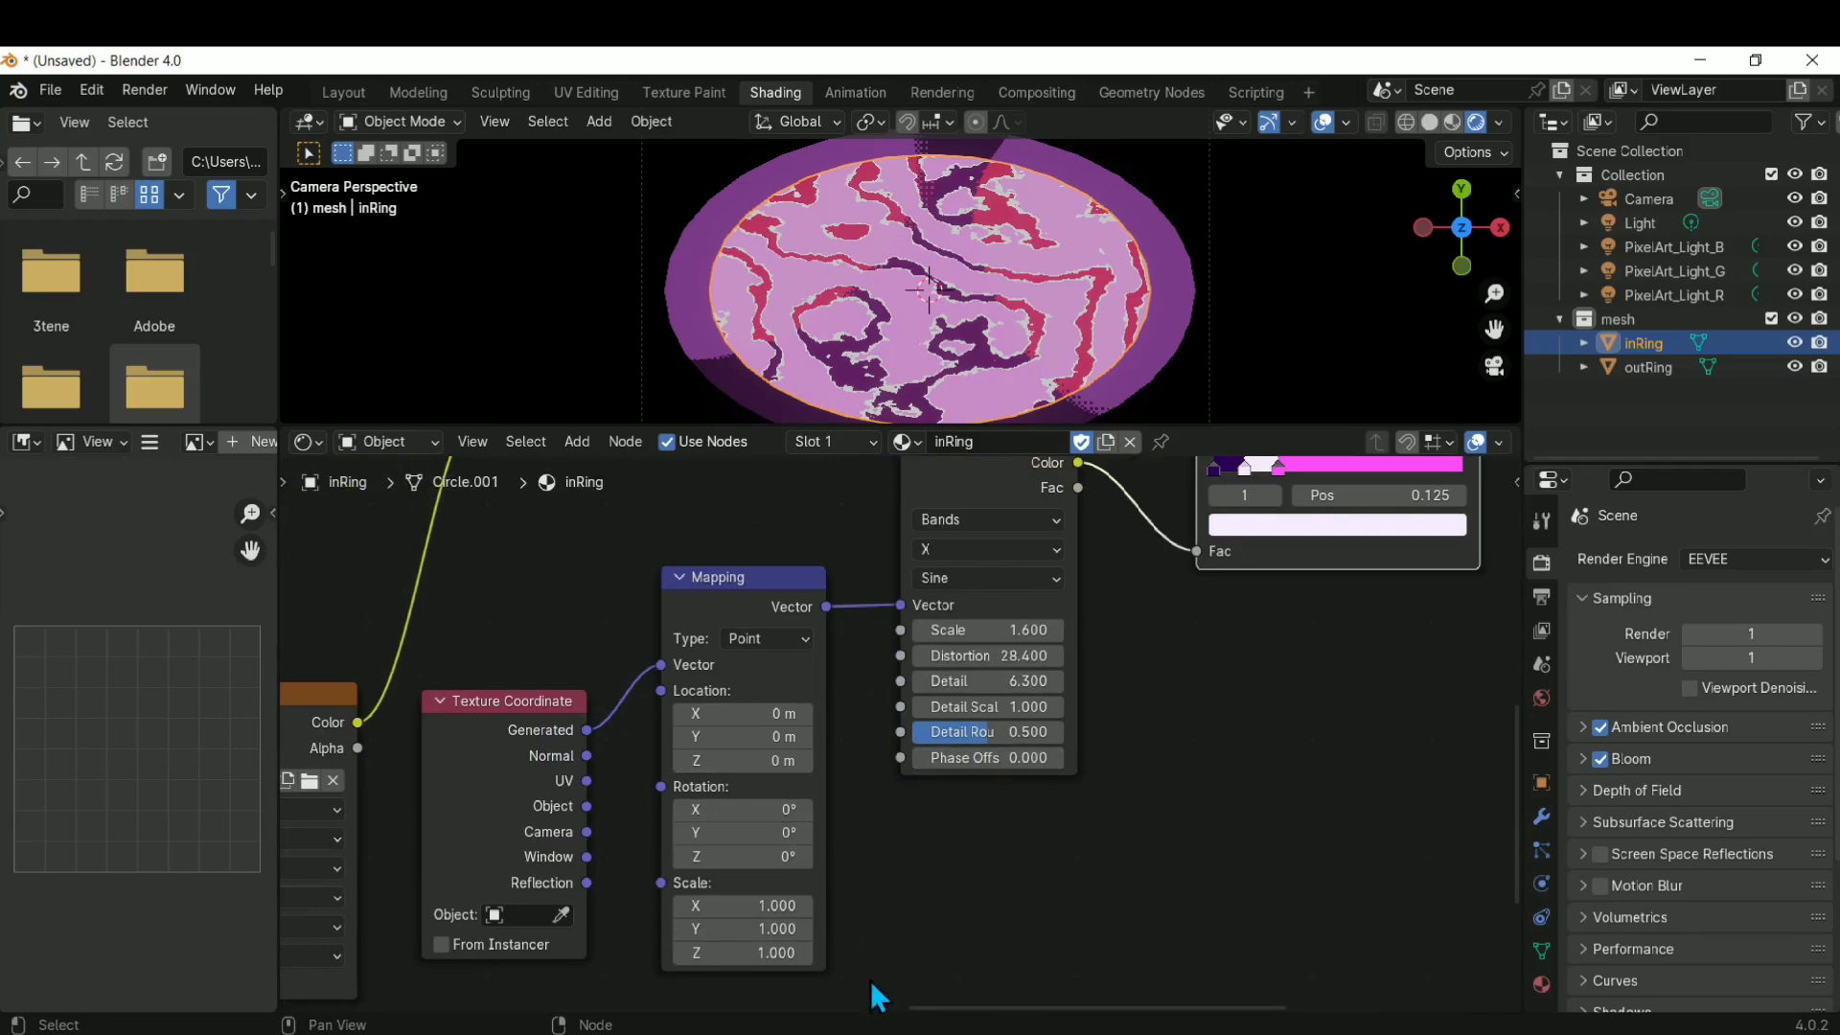
pyautogui.scroll(1, 367, 1006)
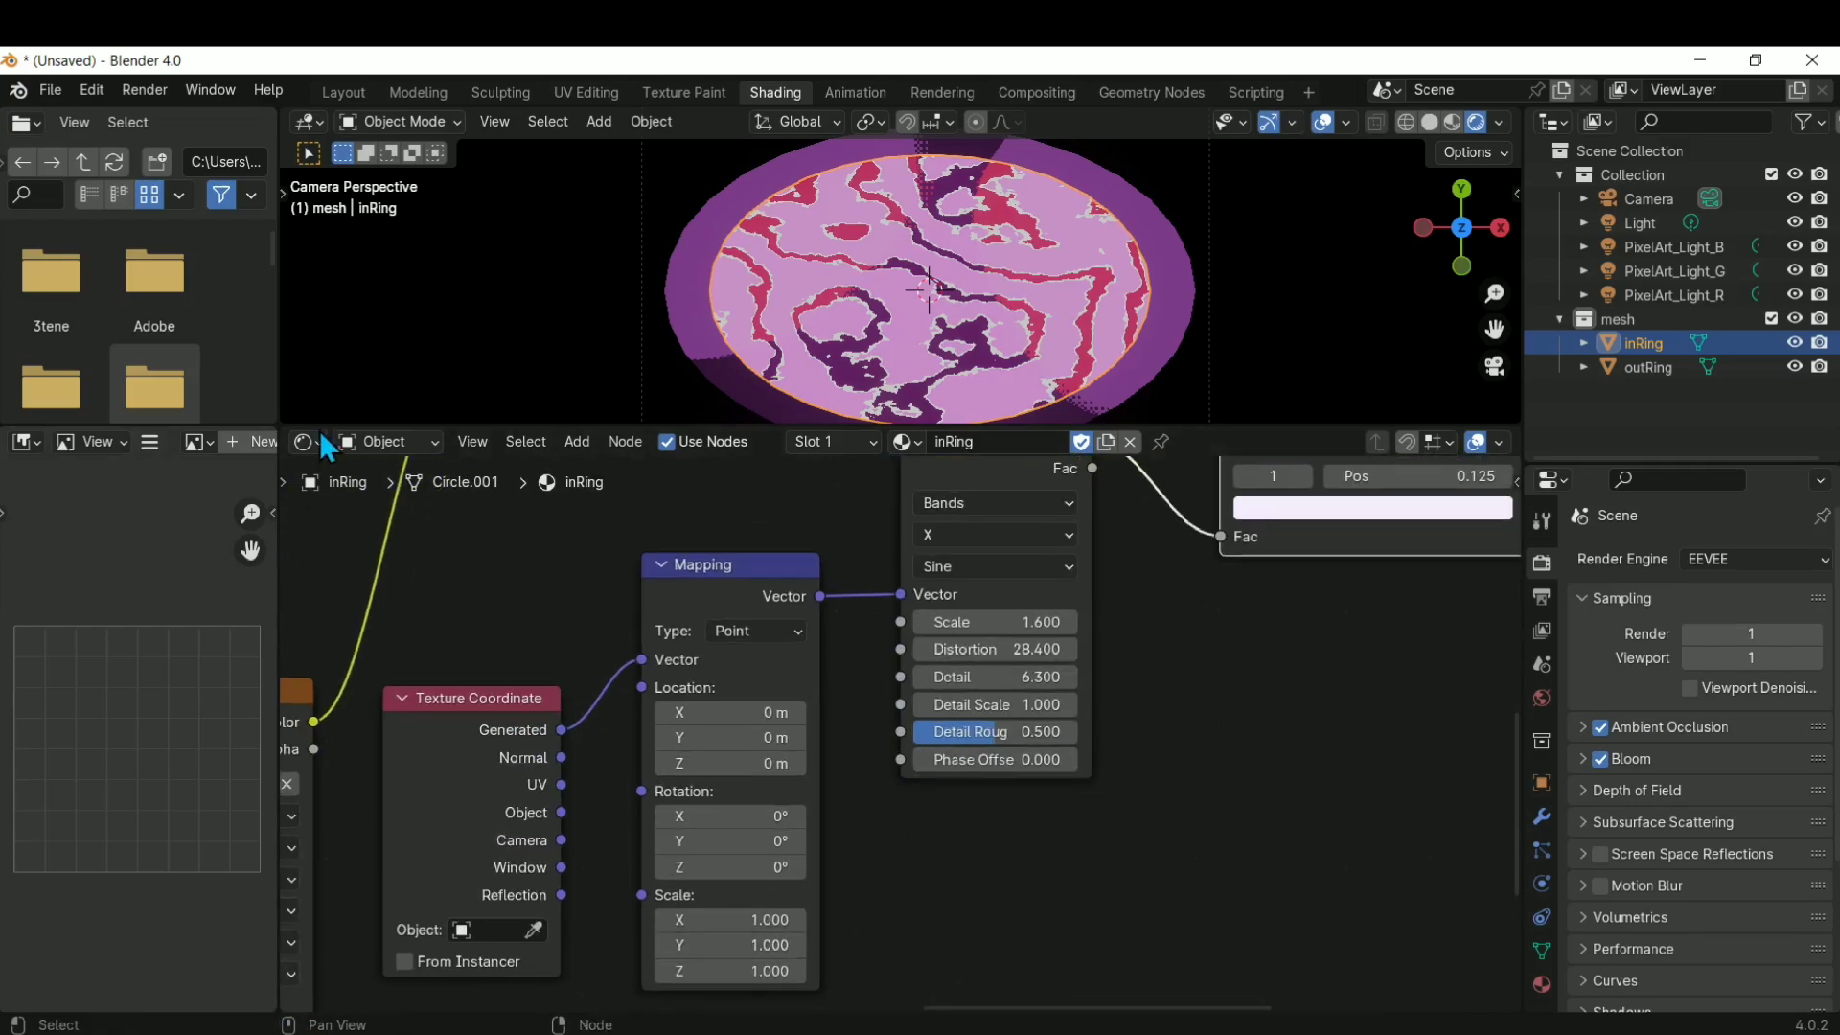
# Merge the small image editor area into the Shader Editor, split the Shader Editor horizontally and switch the lower part to a Timeline
pyautogui.moveTo(279, 426); pyautogui.dragTo(144, 450)
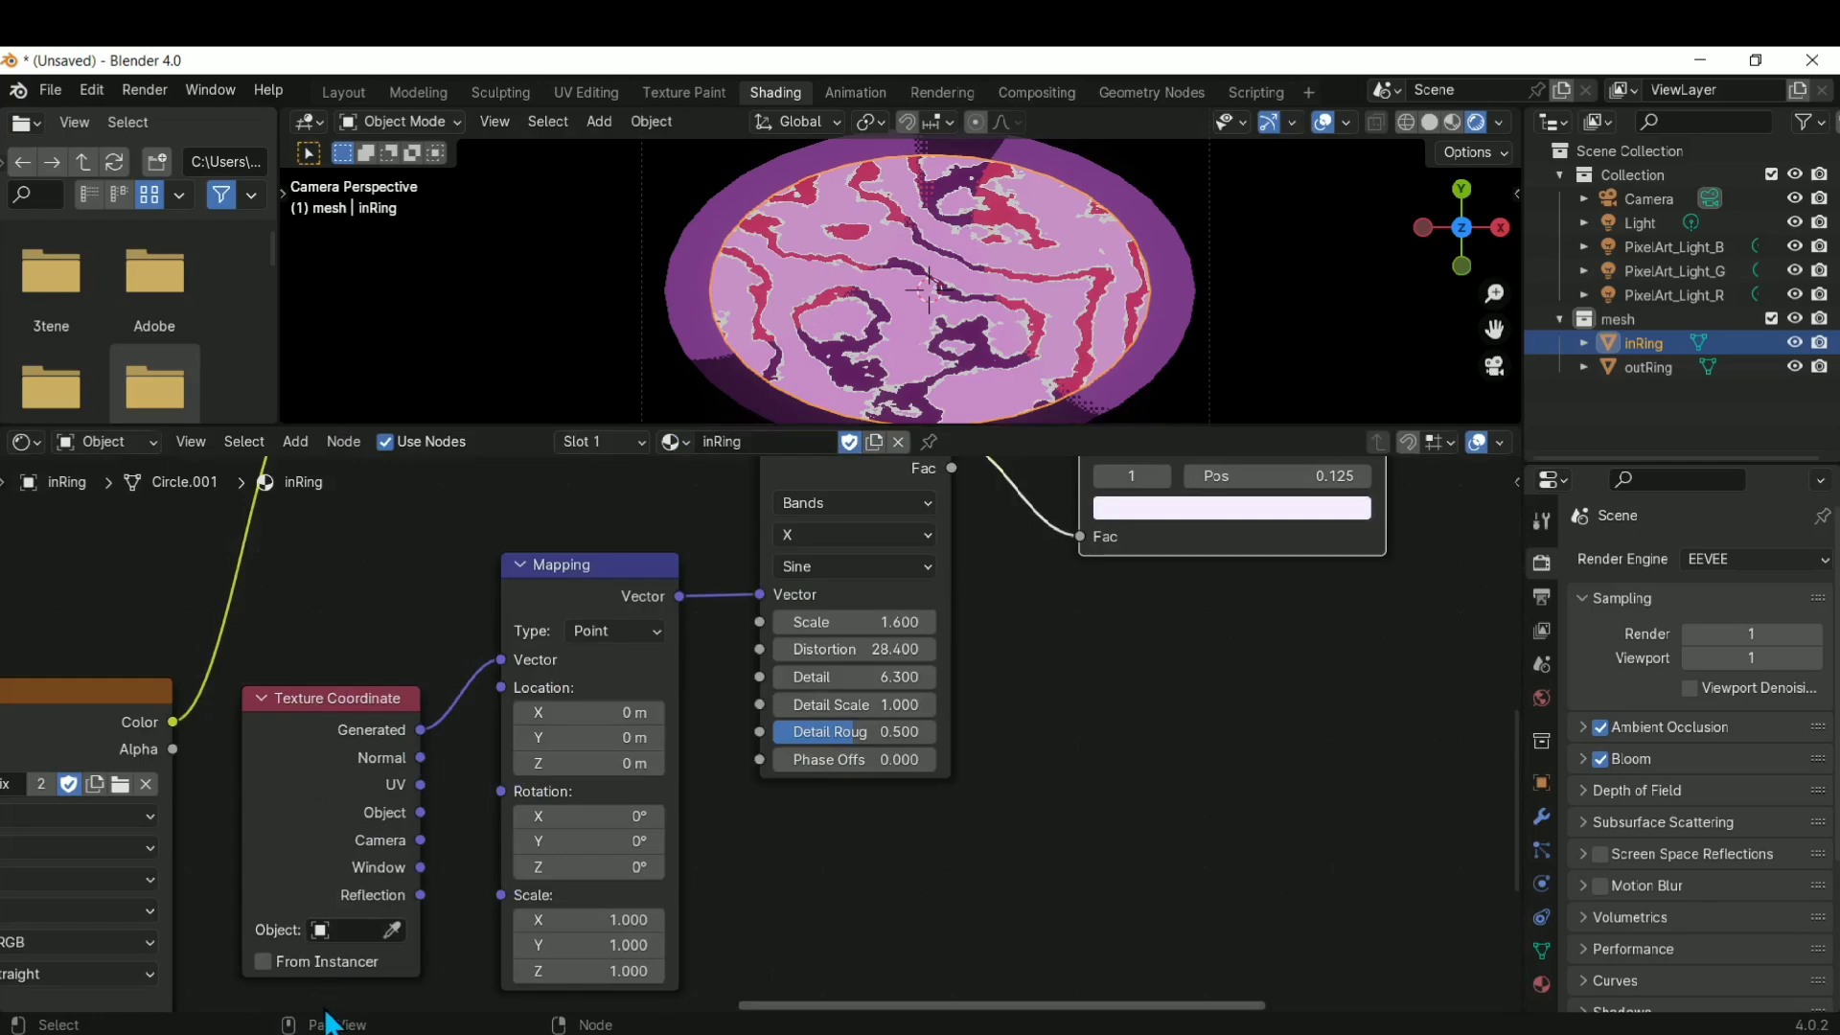
pyautogui.moveTo(81, 760); pyautogui.dragTo(72, 754)
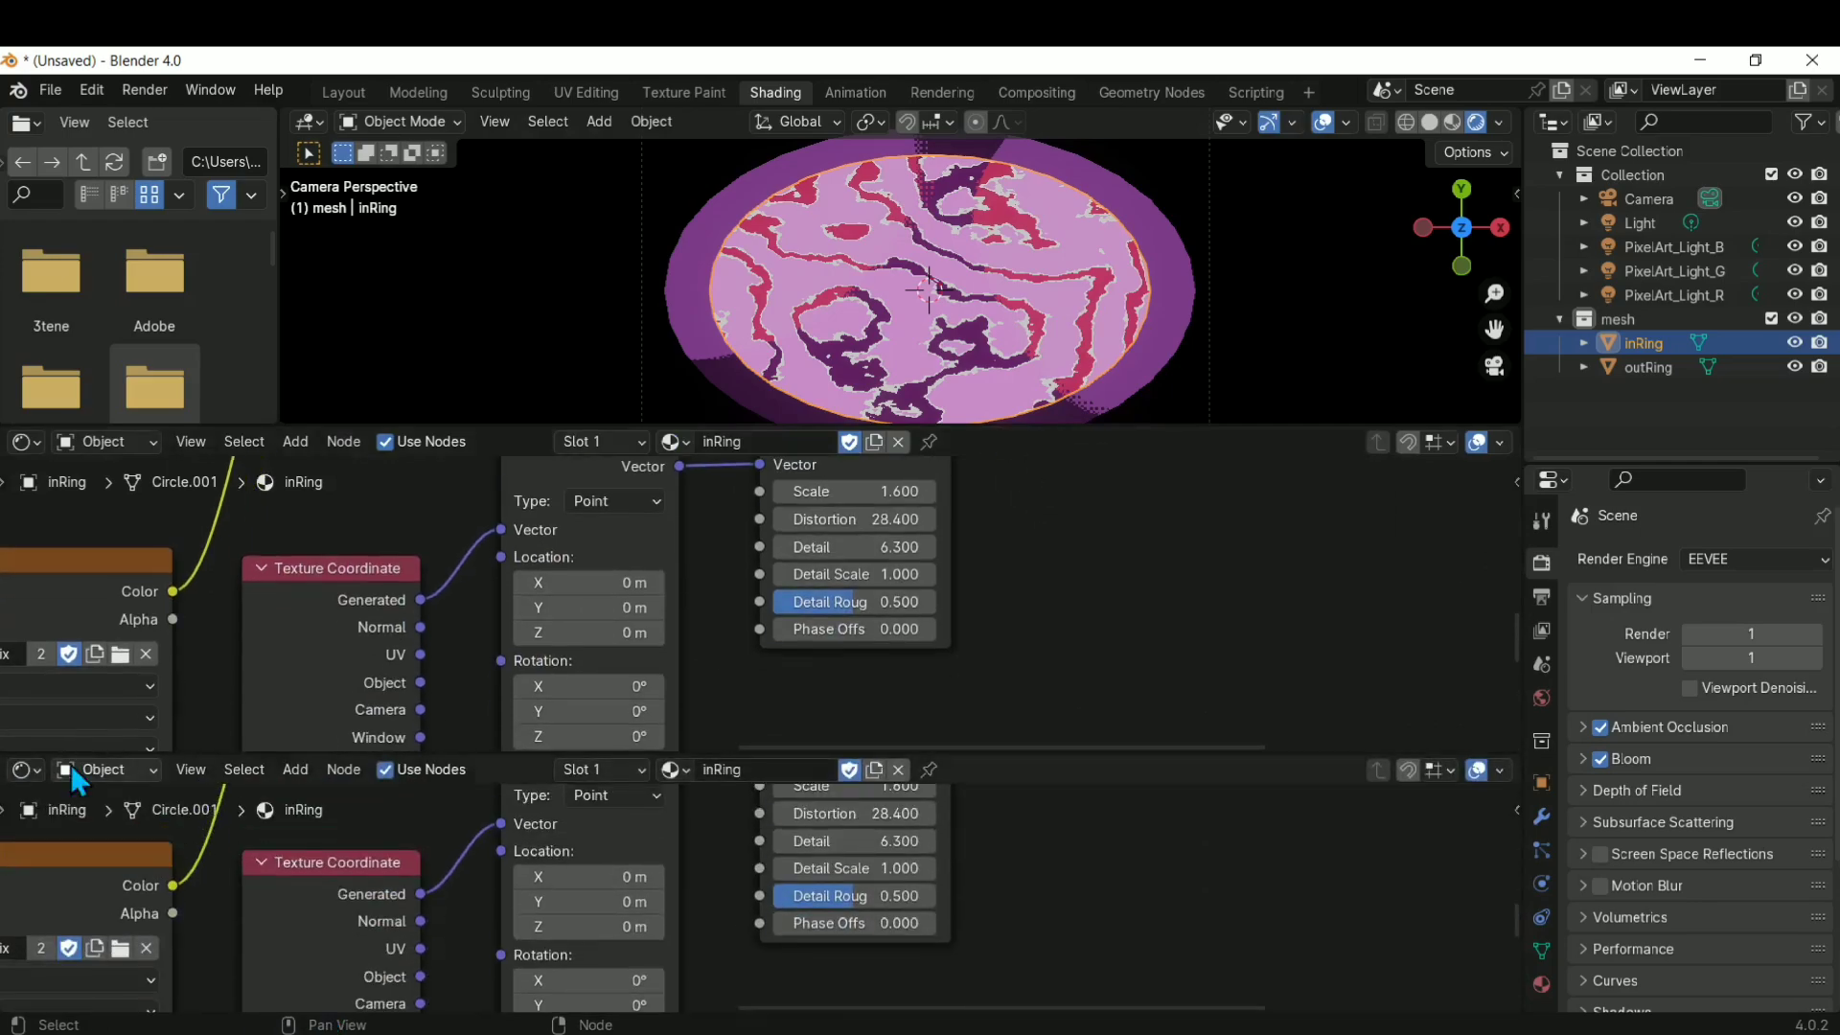
pyautogui.click(24, 772)
pyautogui.click(27, 772)
pyautogui.click(26, 776)
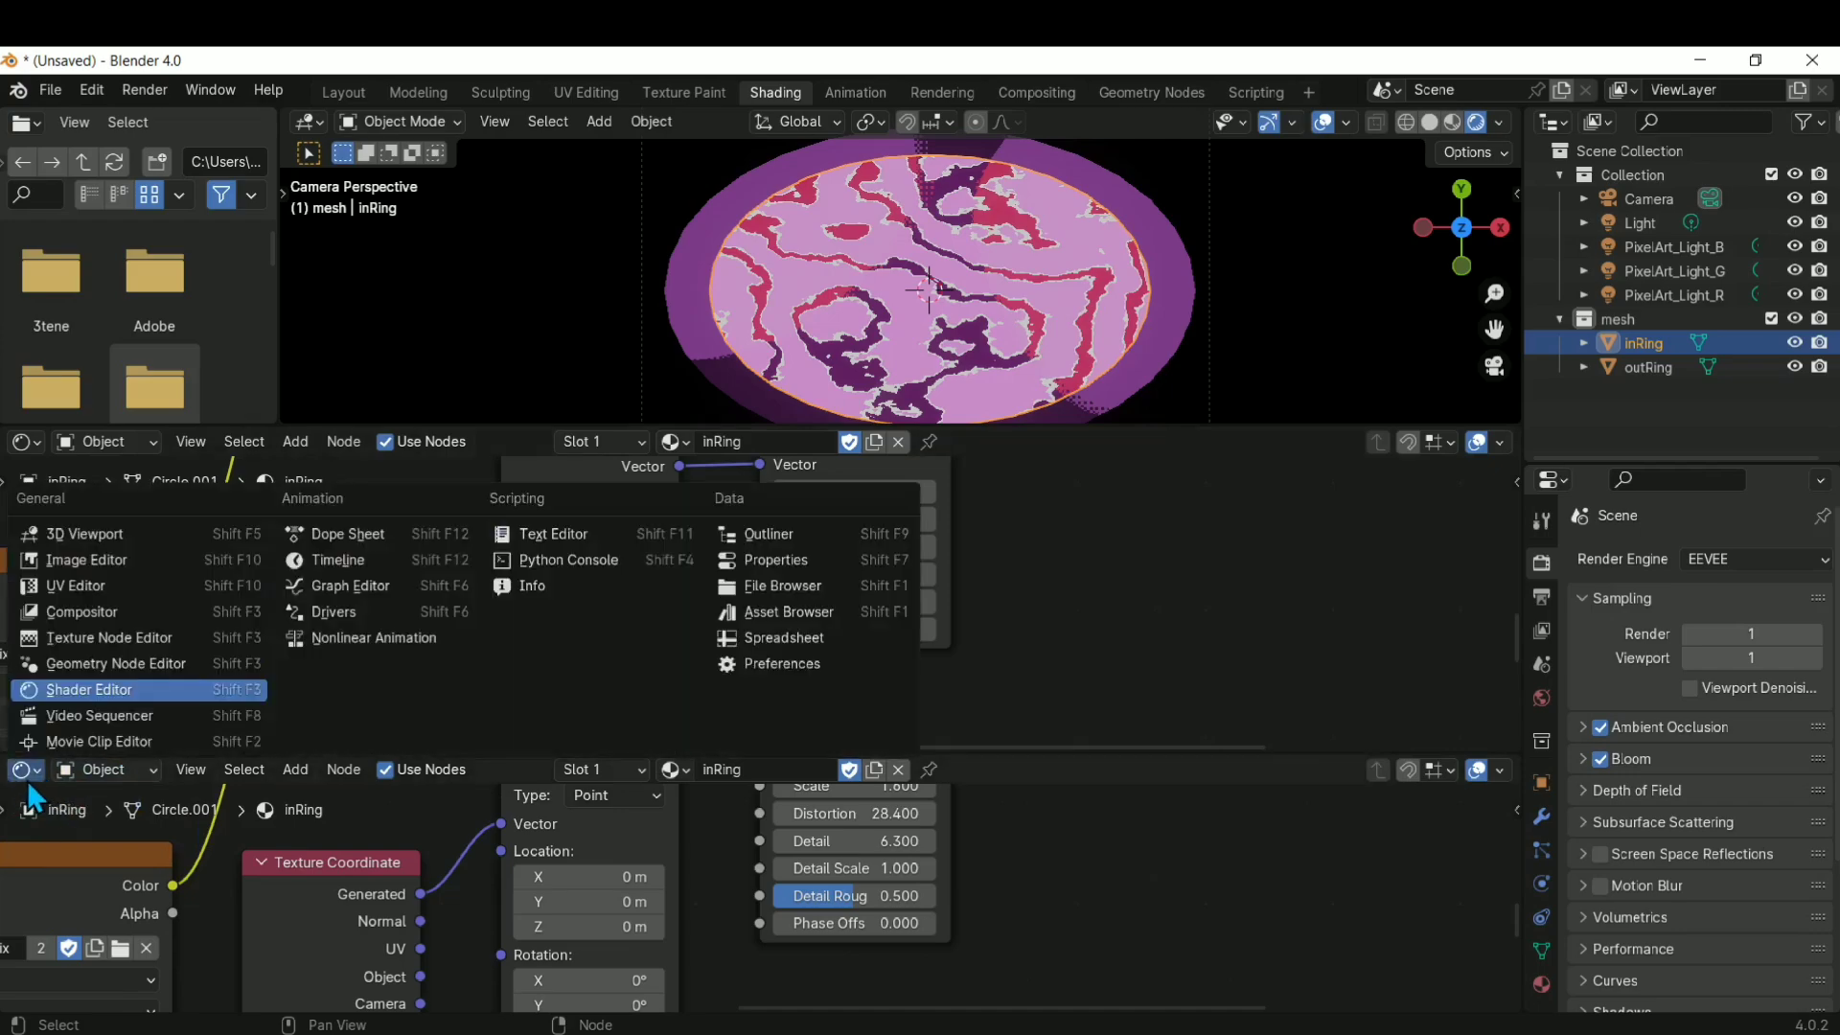
pyautogui.click(394, 571)
# Look through the inRing material's node tree, from the texture coordinate and Bayer Matrix nodes to the Wave Texture branch
pyautogui.moveTo(505, 537); pyautogui.dragTo(970, 600, button='middle')
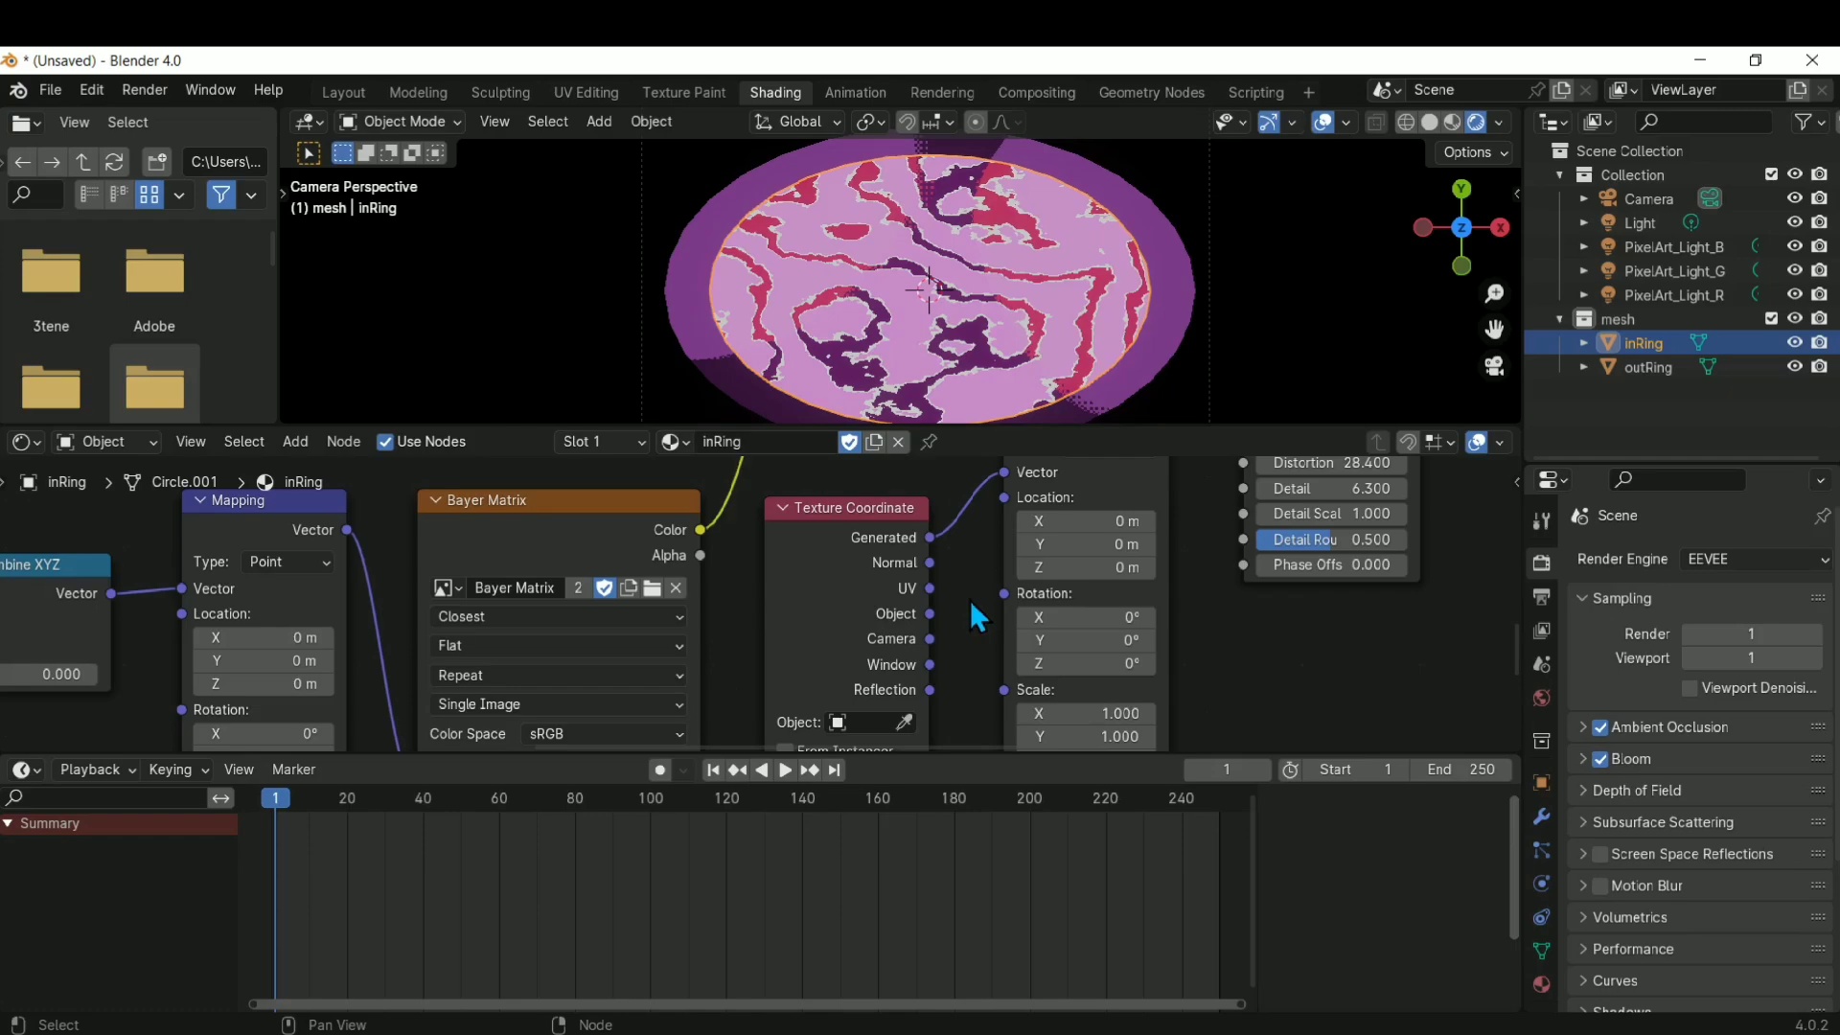
pyautogui.scroll(-4, 970, 600)
pyautogui.moveTo(791, 680); pyautogui.dragTo(1093, 545, button='middle')
pyautogui.moveTo(814, 613); pyautogui.dragTo(972, 625, button='middle')
pyautogui.scroll(6, 970, 618)
pyautogui.scroll(-5, 969, 612)
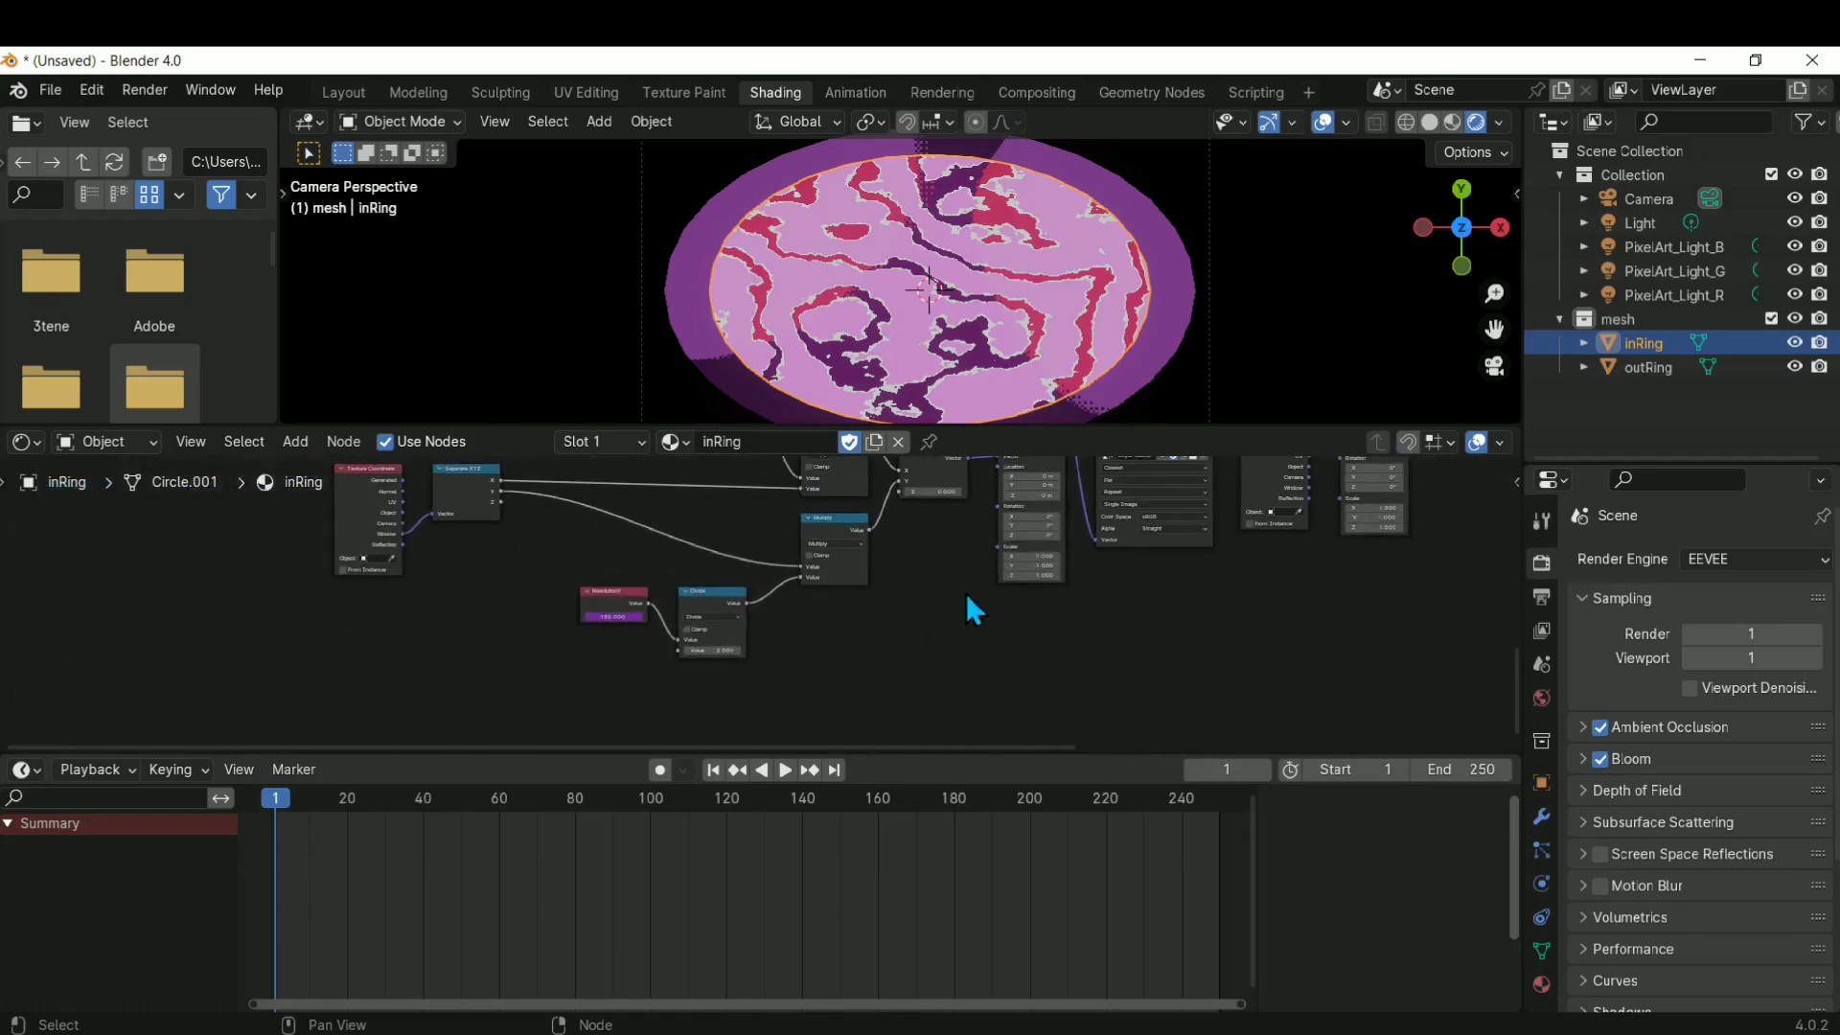
pyautogui.scroll(5, 966, 594)
pyautogui.moveTo(1041, 562); pyautogui.dragTo(871, 722, button='middle')
pyautogui.moveTo(951, 654); pyautogui.dragTo(726, 676, button='middle')
pyautogui.scroll(-5, 1102, 640)
pyautogui.moveTo(1128, 650); pyautogui.dragTo(983, 707, button='middle')
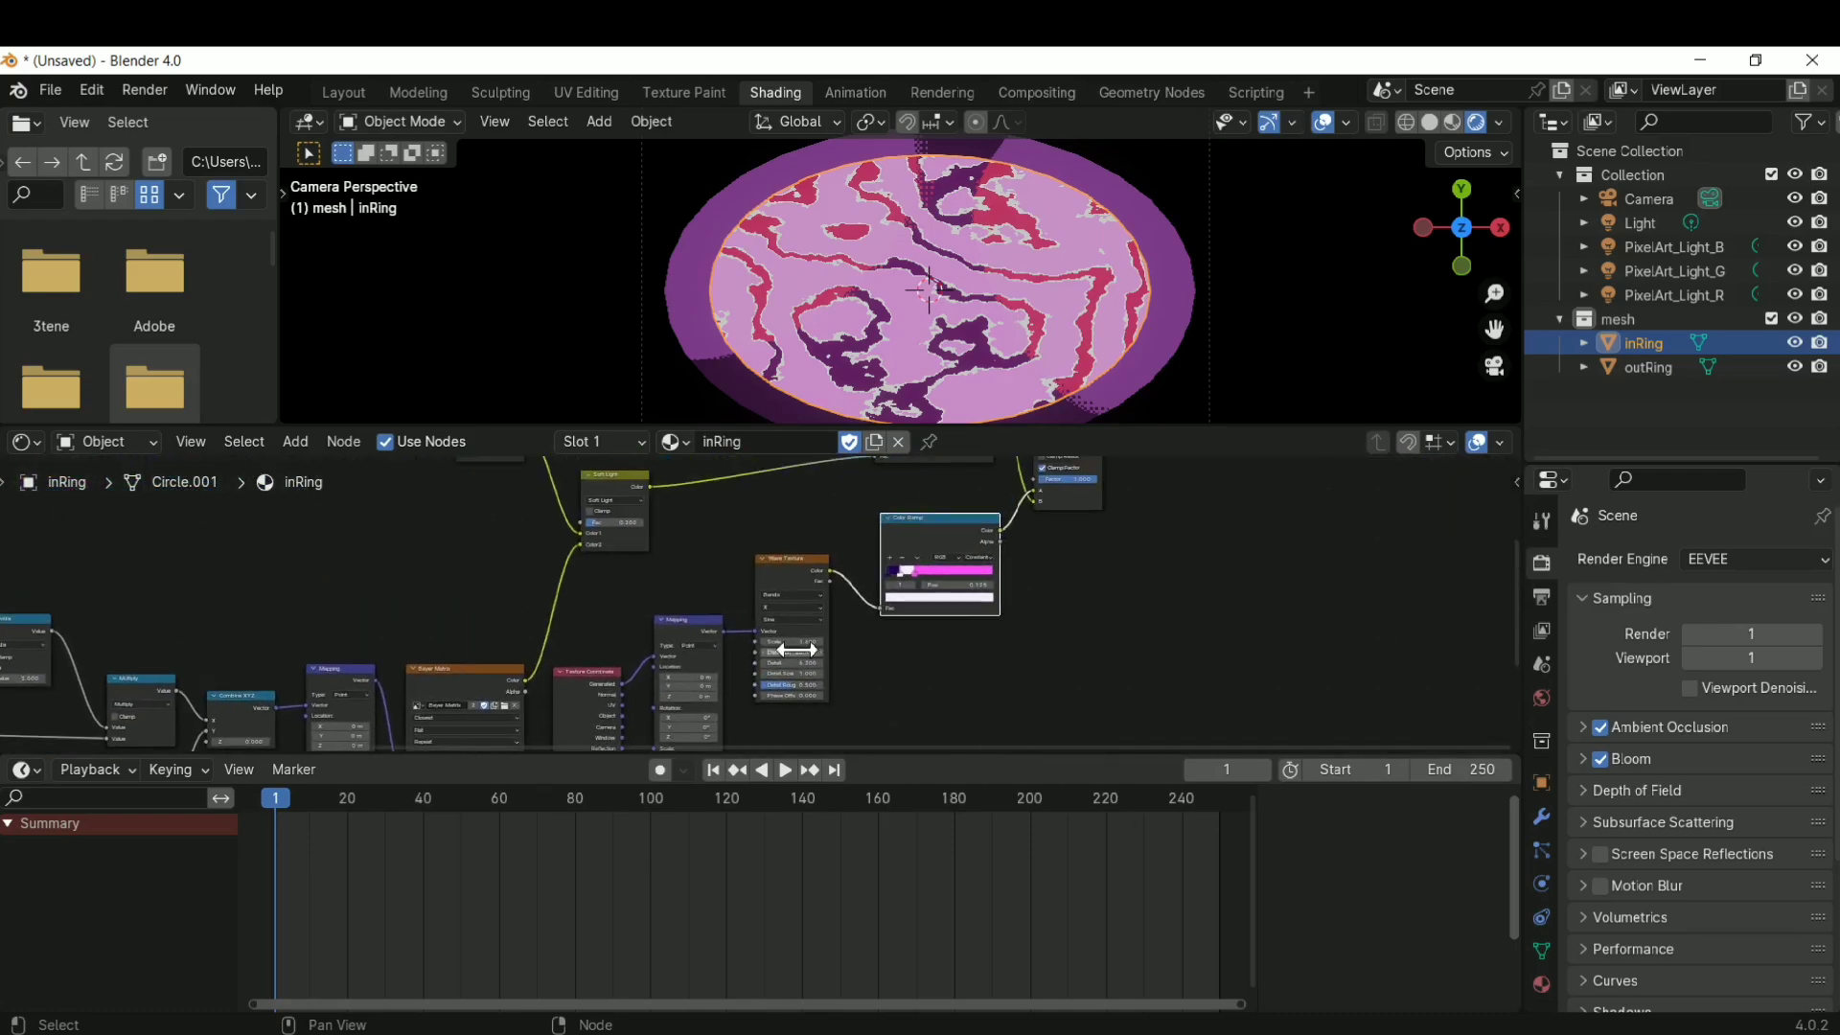
# Move the Mapping node that feeds the Wave Texture slightly higher above its Texture Coordinate node
pyautogui.scroll(4, 795, 632)
pyautogui.moveTo(824, 646); pyautogui.dragTo(715, 739, button='middle')
pyautogui.scroll(-1, 723, 656)
pyautogui.moveTo(724, 654); pyautogui.dragTo(826, 544, button='middle')
pyautogui.scroll(1, 623, 624)
pyautogui.moveTo(626, 623); pyautogui.dragTo(855, 608, button='middle')
pyautogui.moveTo(757, 552); pyautogui.dragTo(753, 517)
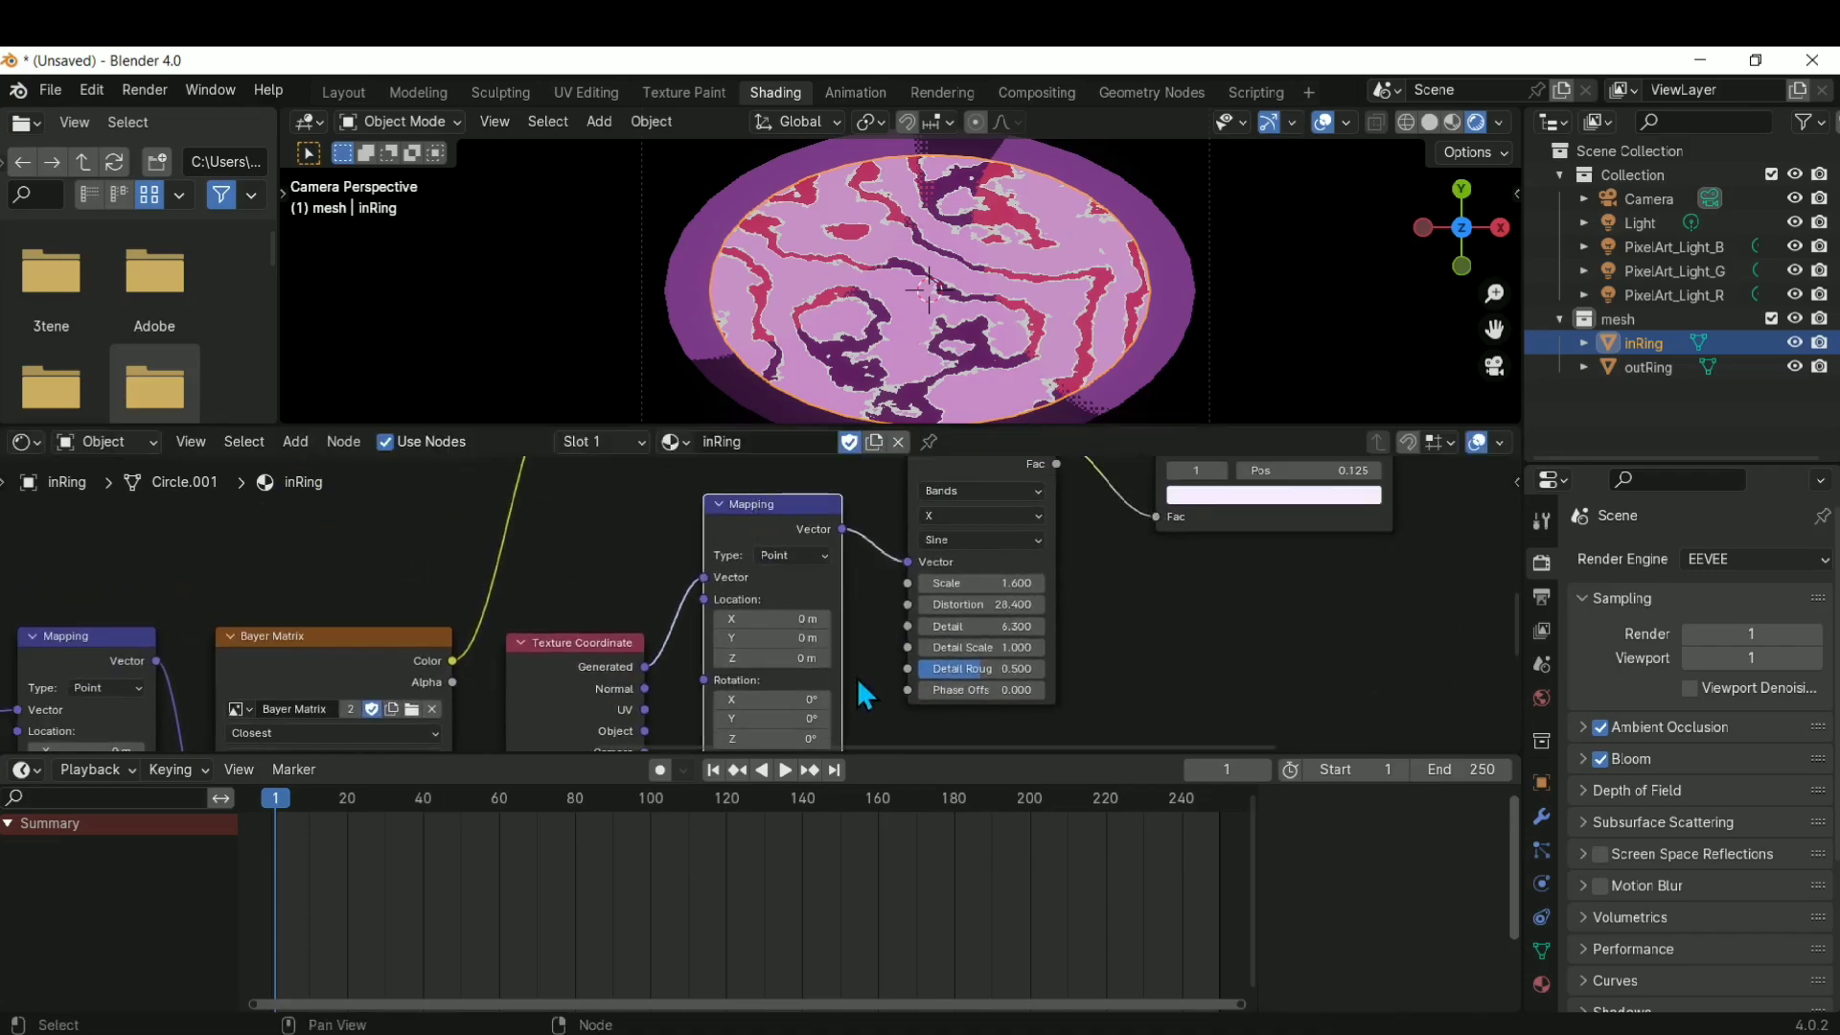
# Try out different values, including a Y Location of 2.4 m, on the Wave Texture's Mapping node and undo them
pyautogui.moveTo(857, 676); pyautogui.dragTo(876, 605, button='middle')
pyautogui.moveTo(841, 624)
pyautogui.mouseDown()
pyautogui.moveTo(899, 624)
pyautogui.moveTo(860, 642)
pyautogui.mouseUp()
pyautogui.hotkey('ctrl', 'z')
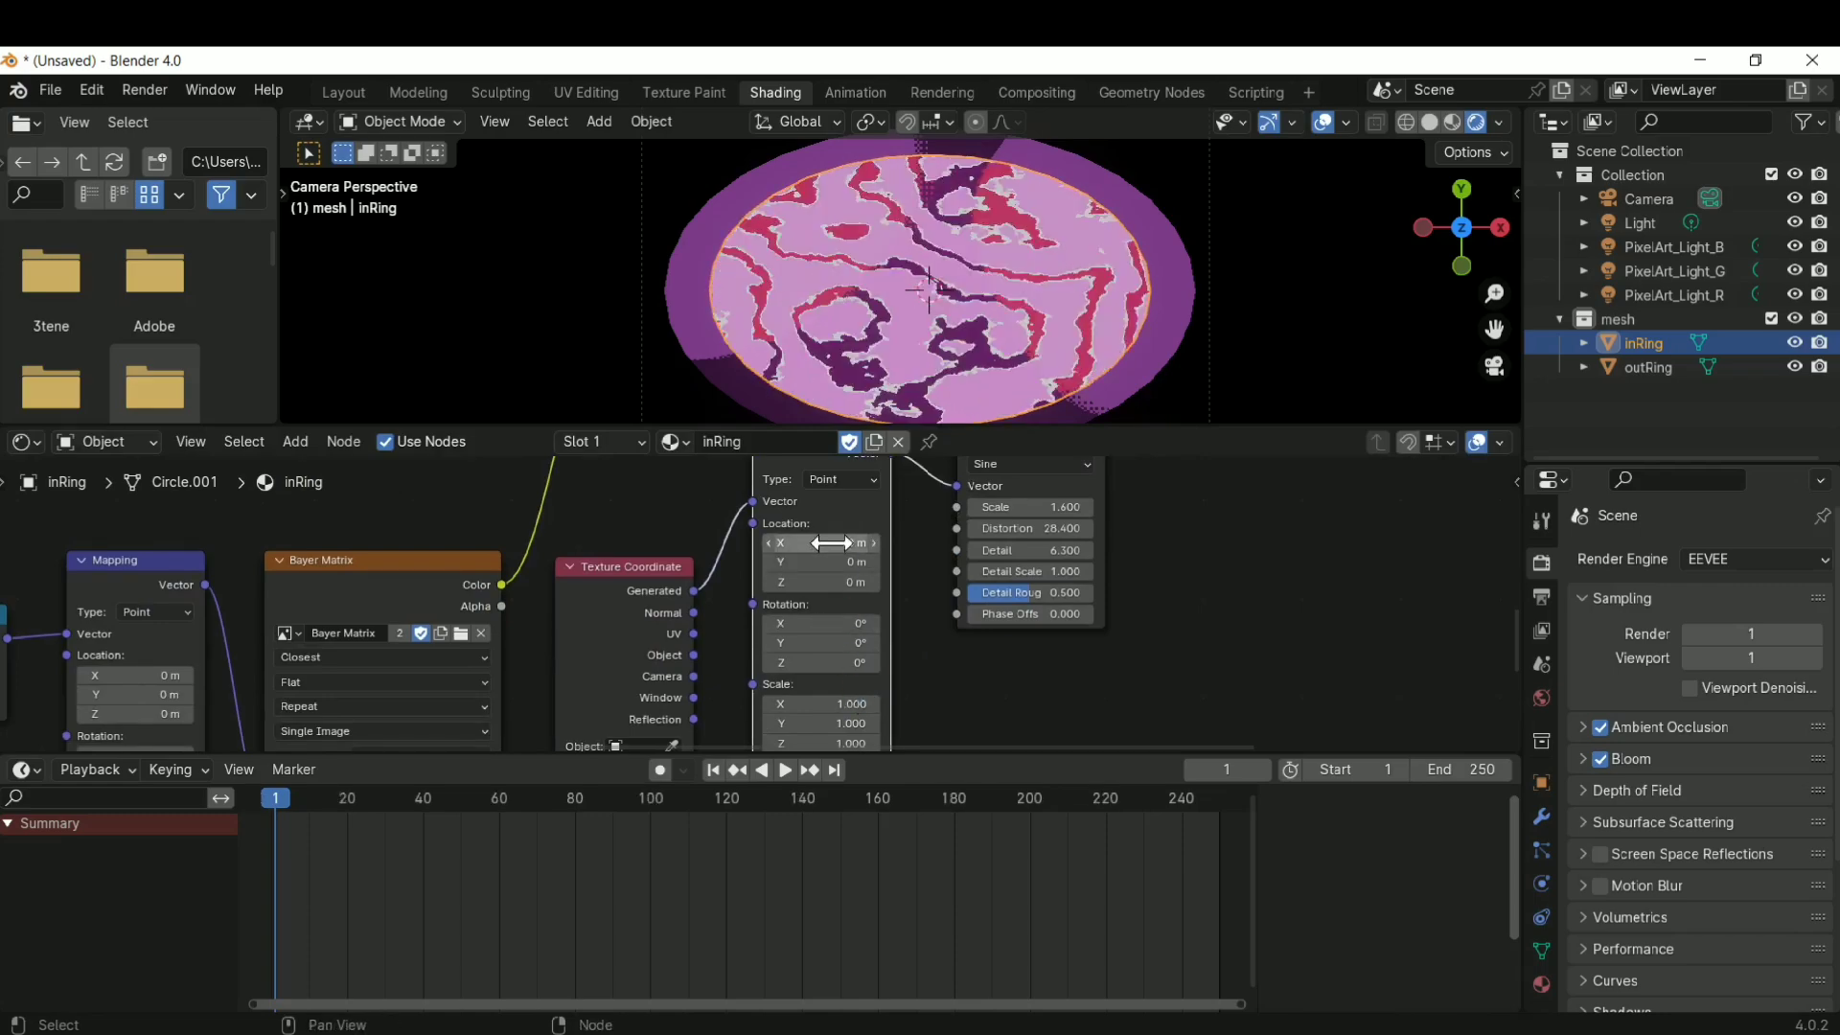
pyautogui.moveTo(834, 543)
pyautogui.mouseDown()
pyautogui.moveTo(896, 543)
pyautogui.moveTo(832, 563)
pyautogui.moveTo(859, 563)
pyautogui.mouseUp()
pyautogui.hotkey('ctrl', 'z')
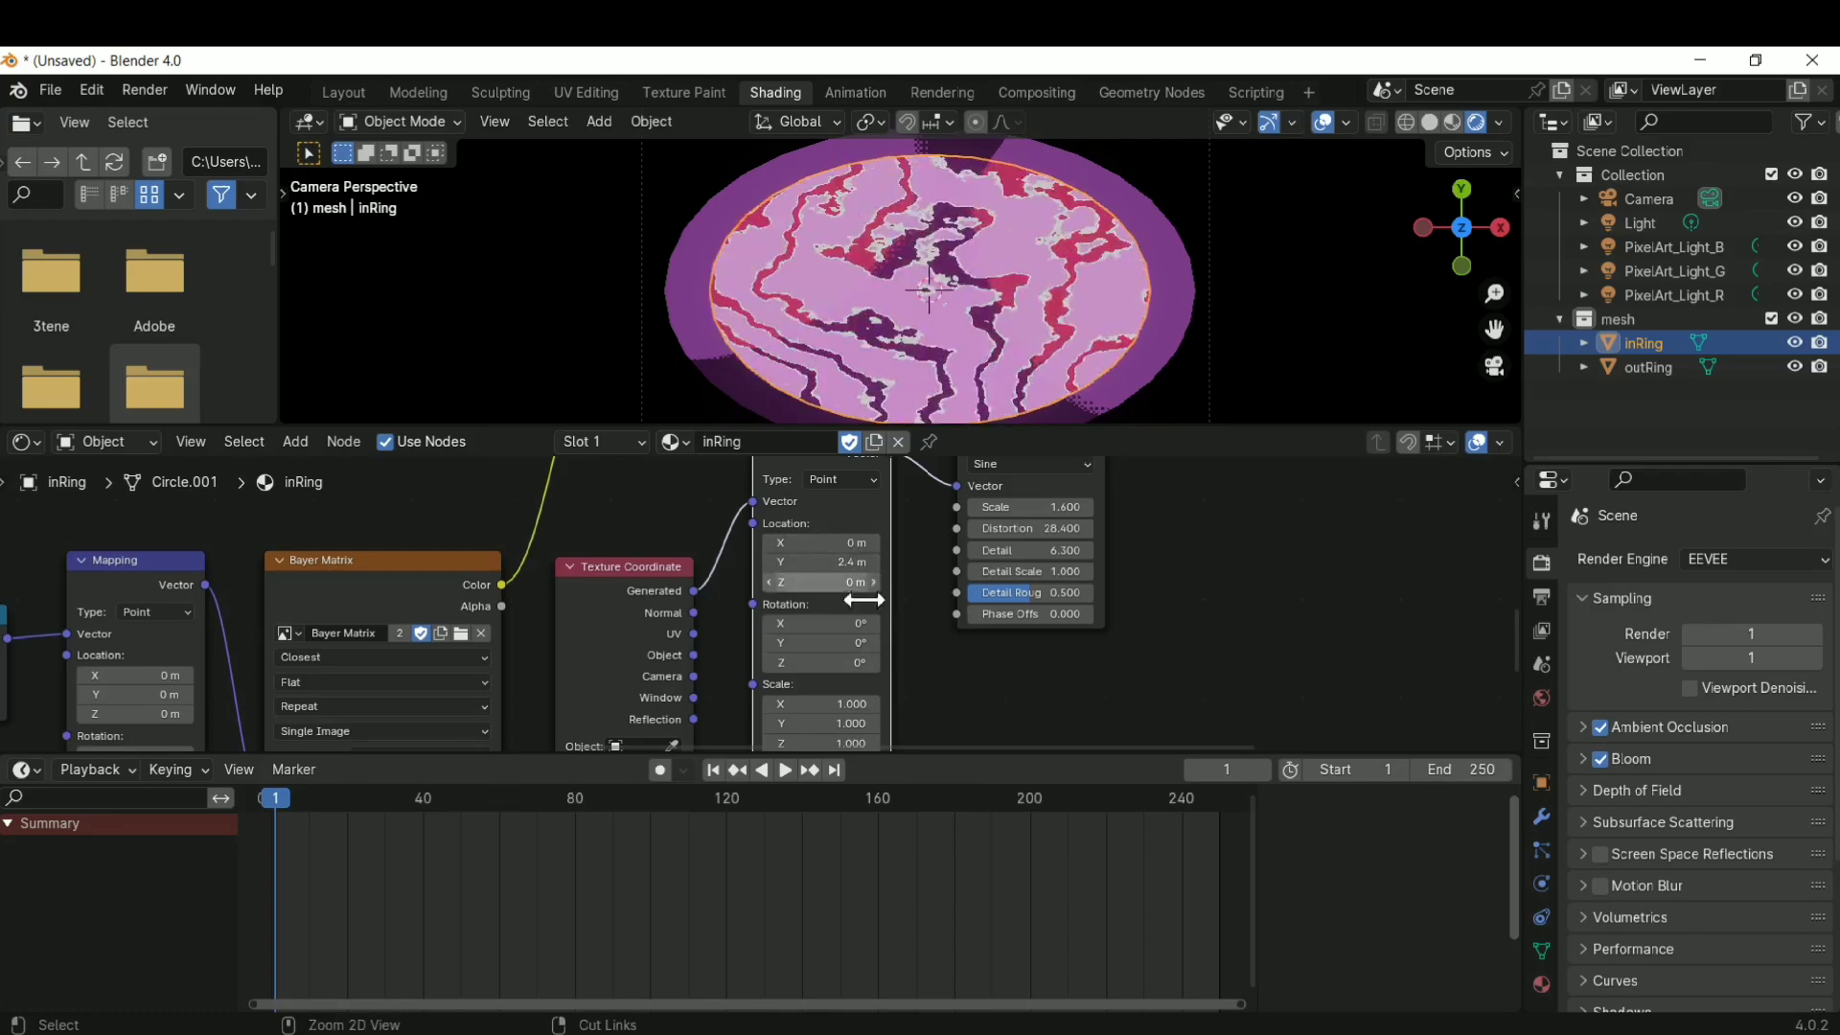
pyautogui.hotkey('ctrl', 'z')
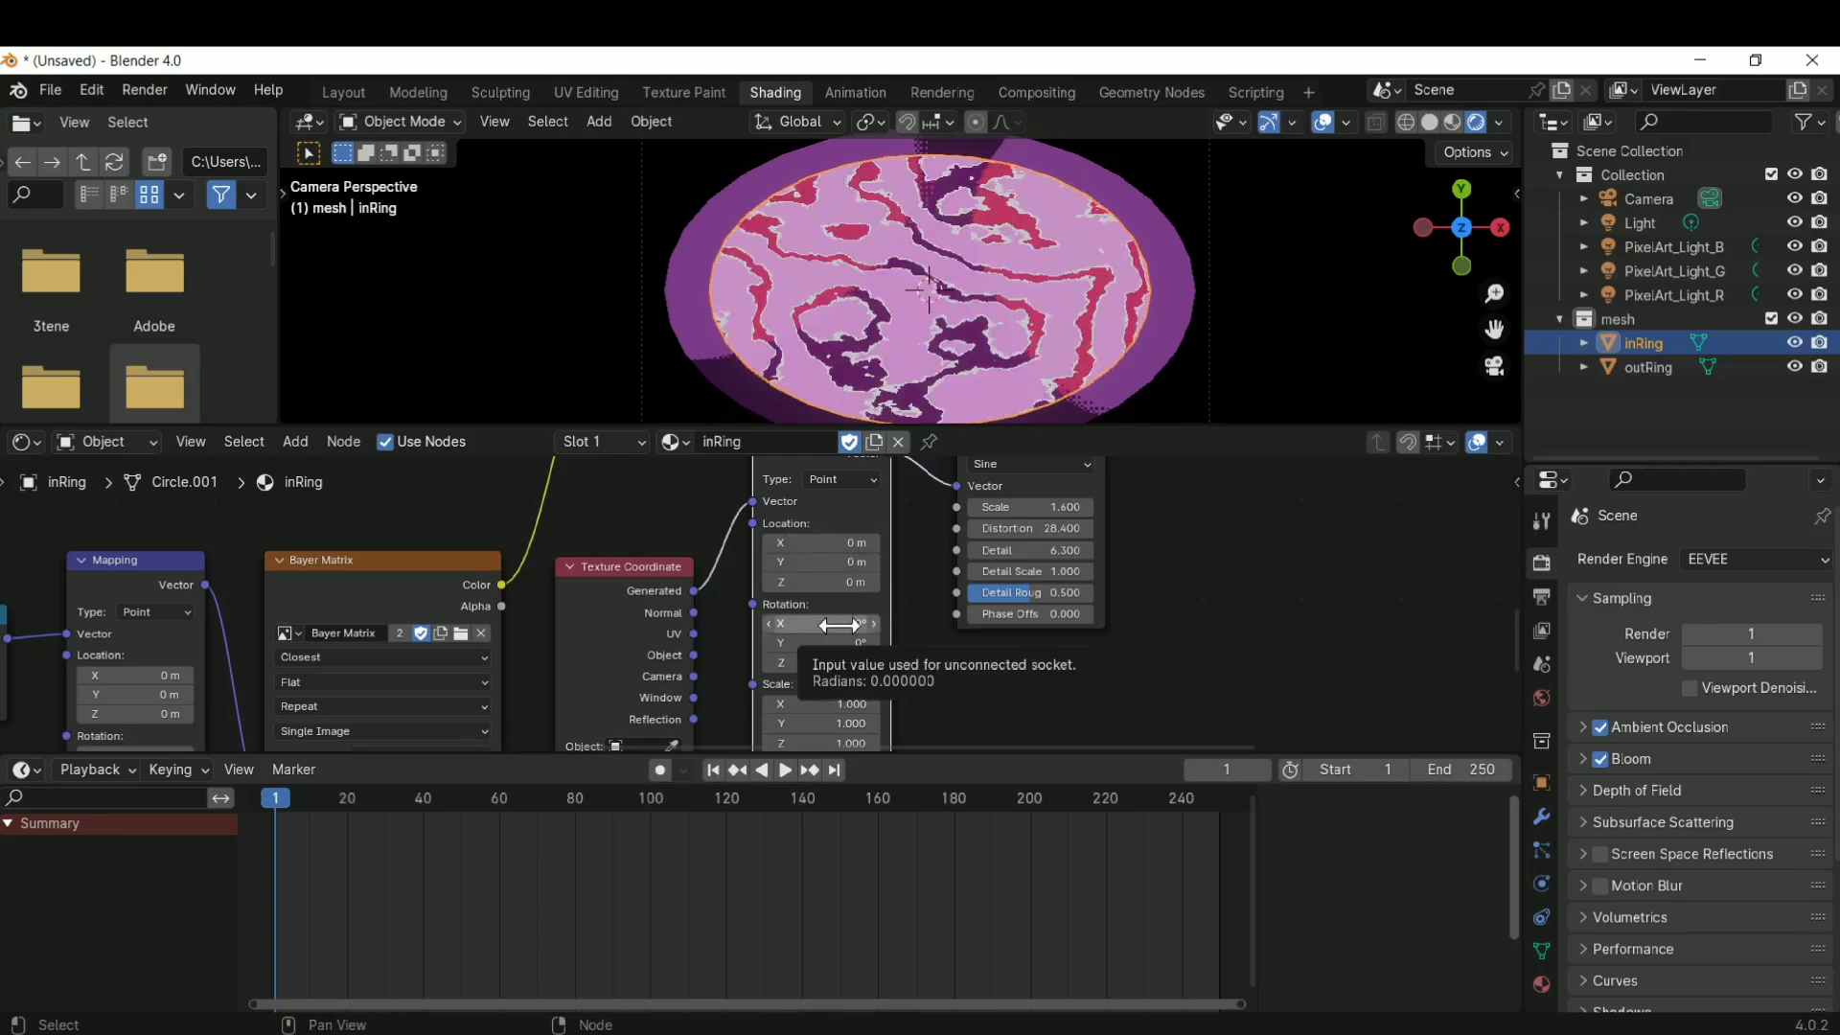
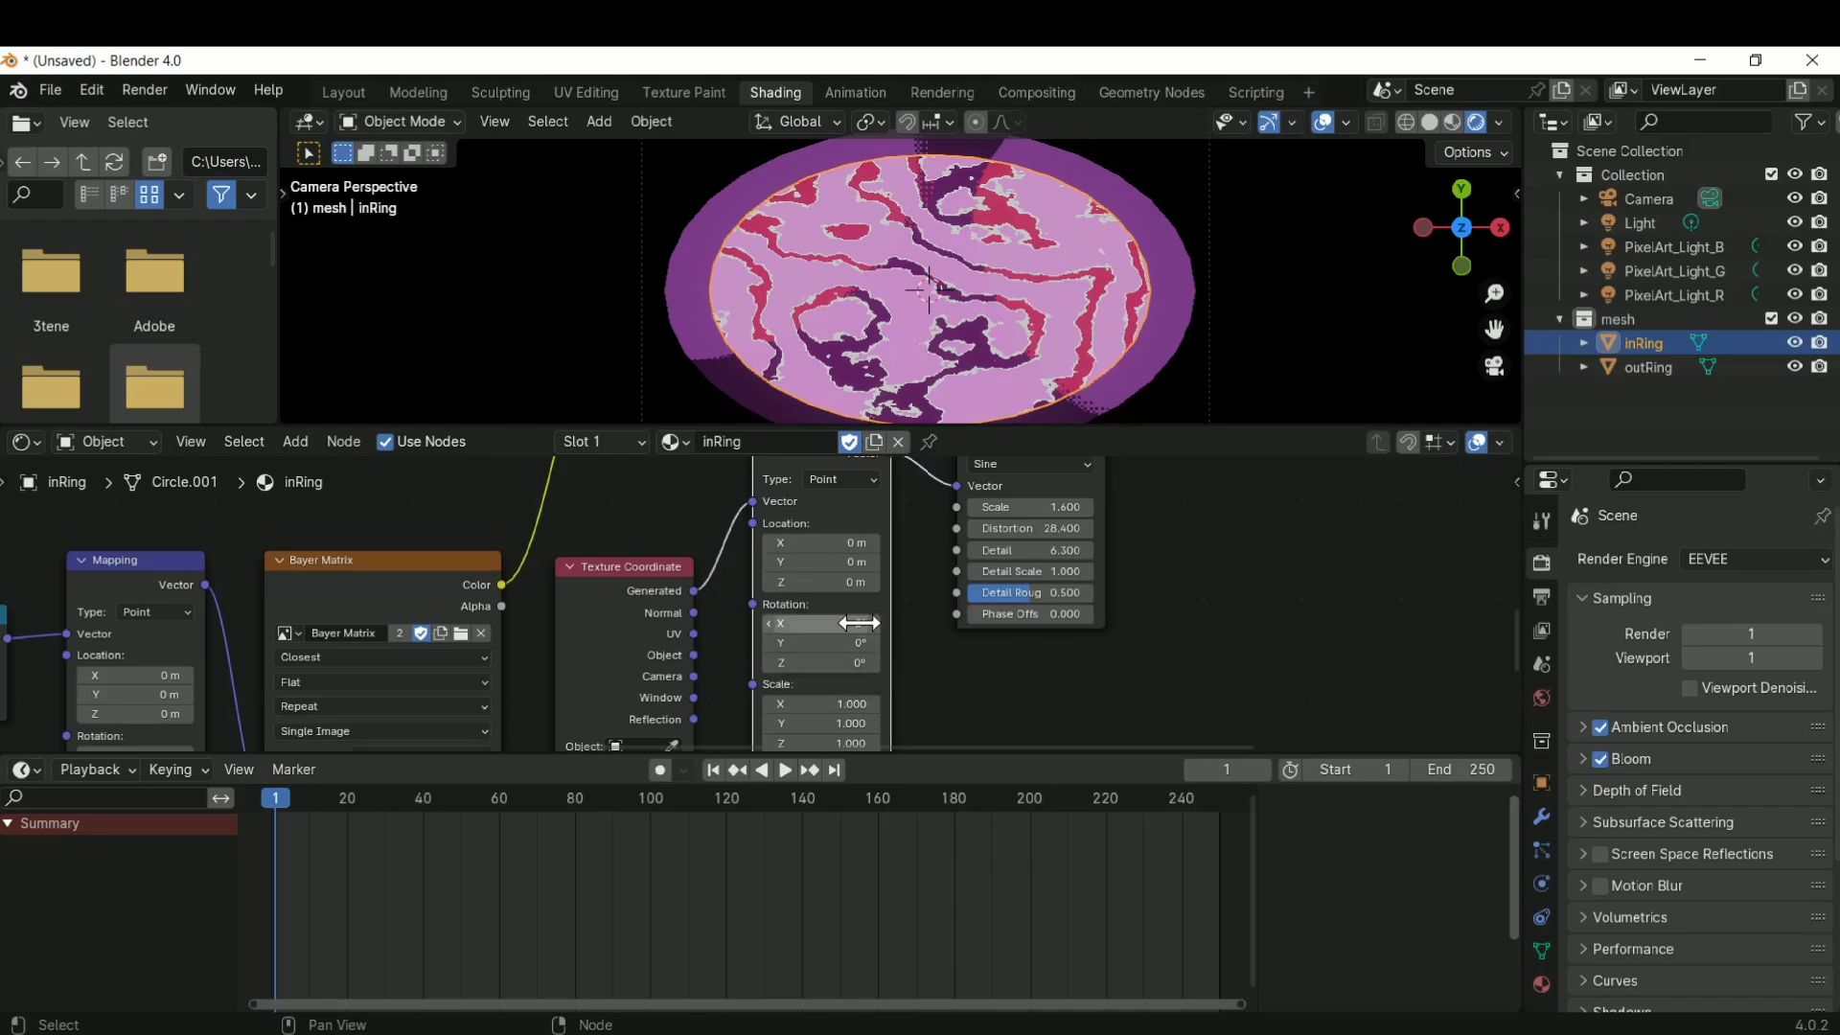
# Try keyframing all Rotation axes of the Wave Texture's Mapping node at frame 1, return to that frame and undo the keyframes
pyautogui.rightClick(823, 631)
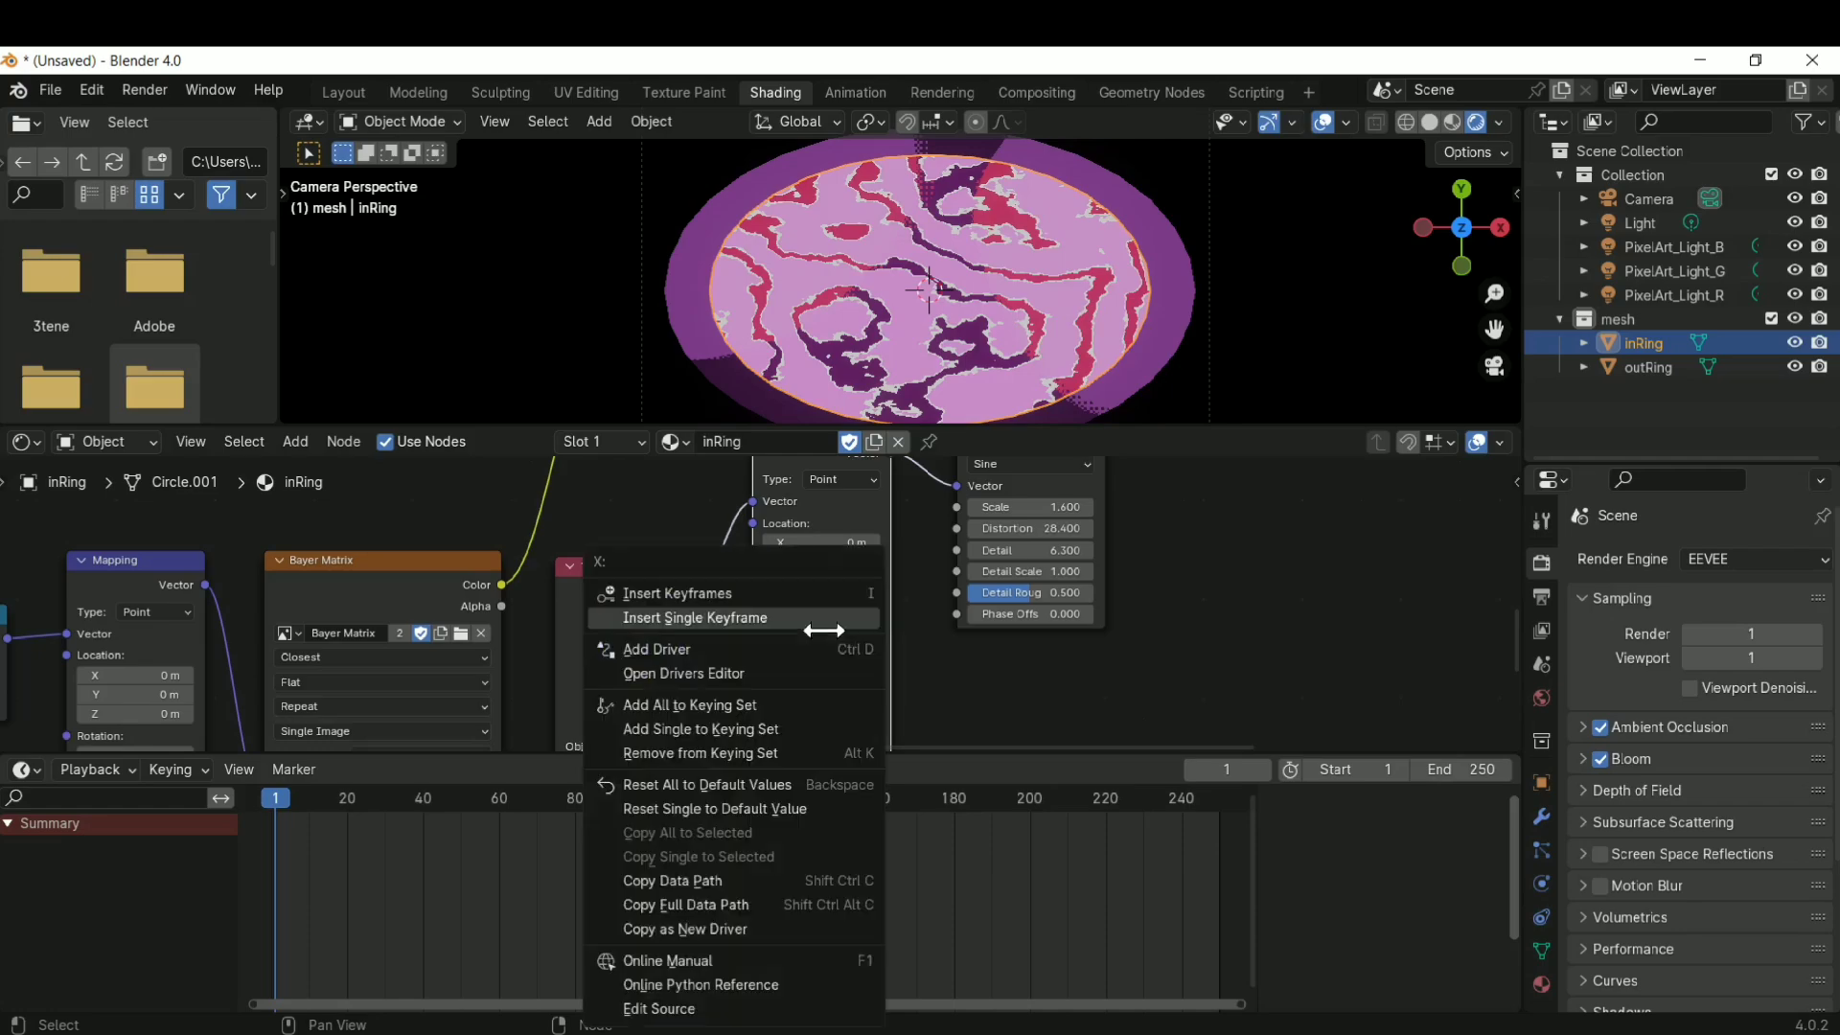
pyautogui.click(782, 606)
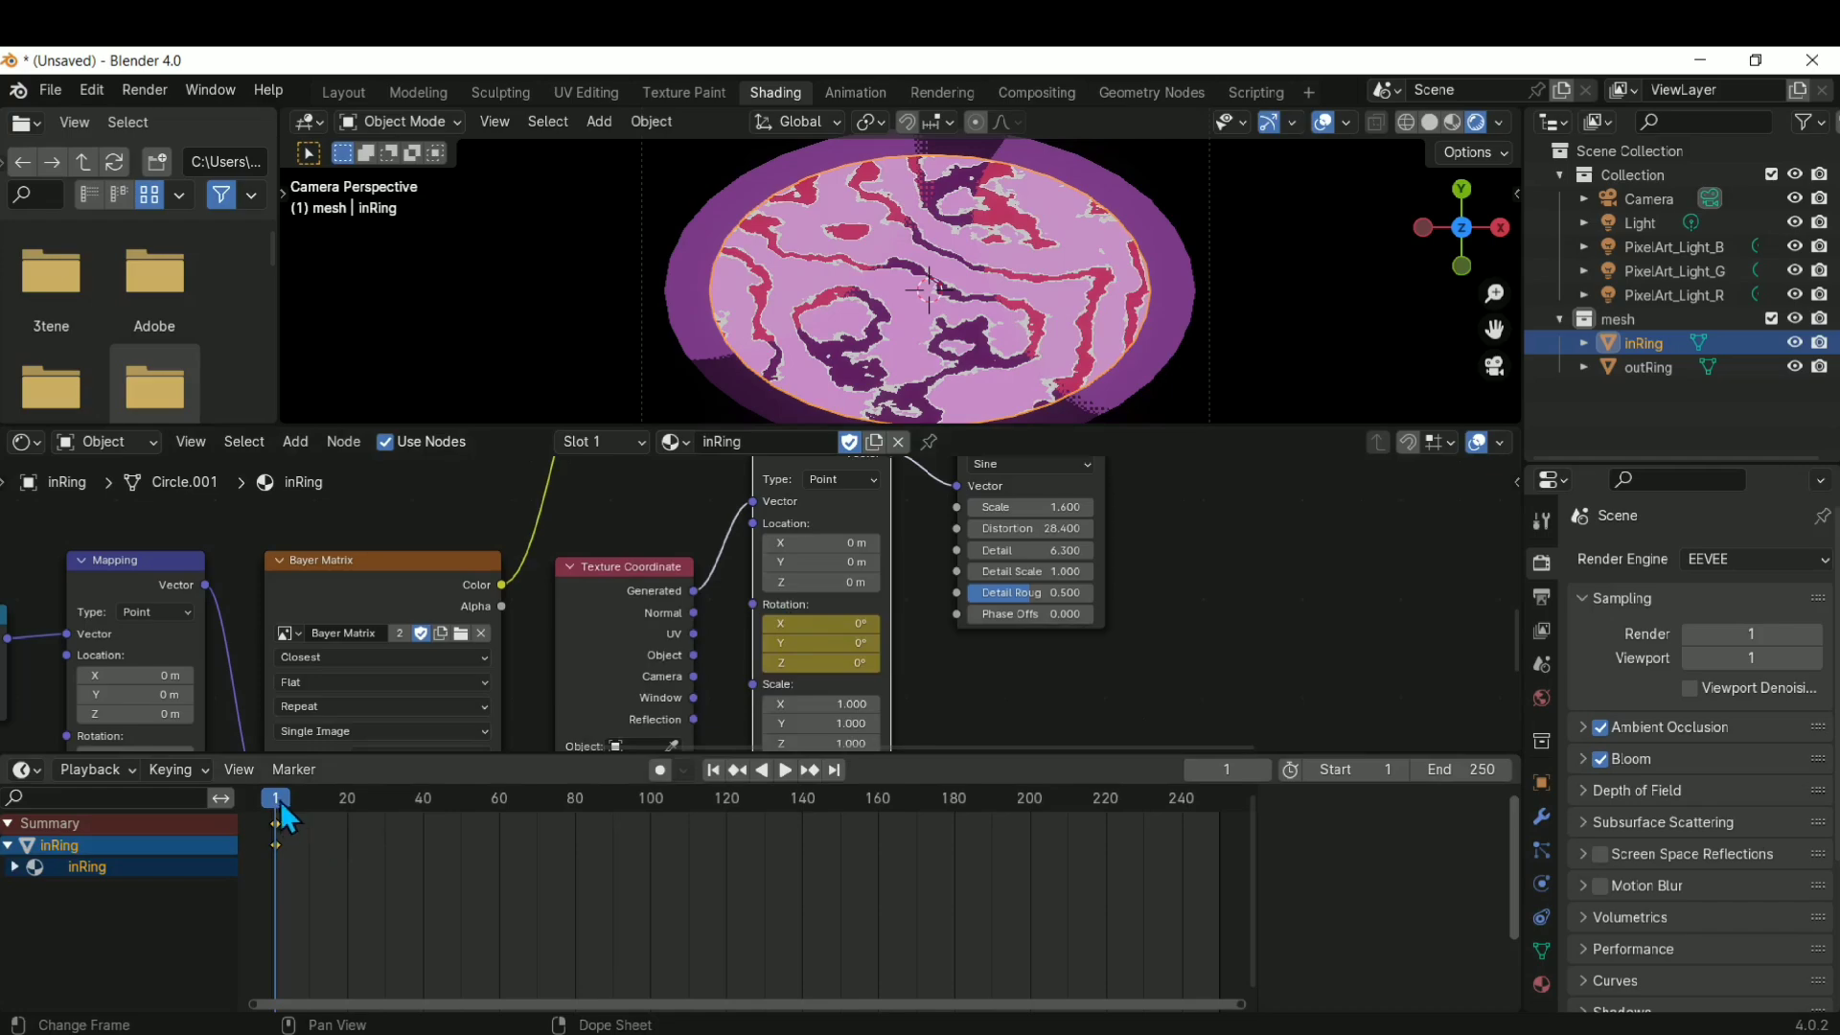
pyautogui.press('space')
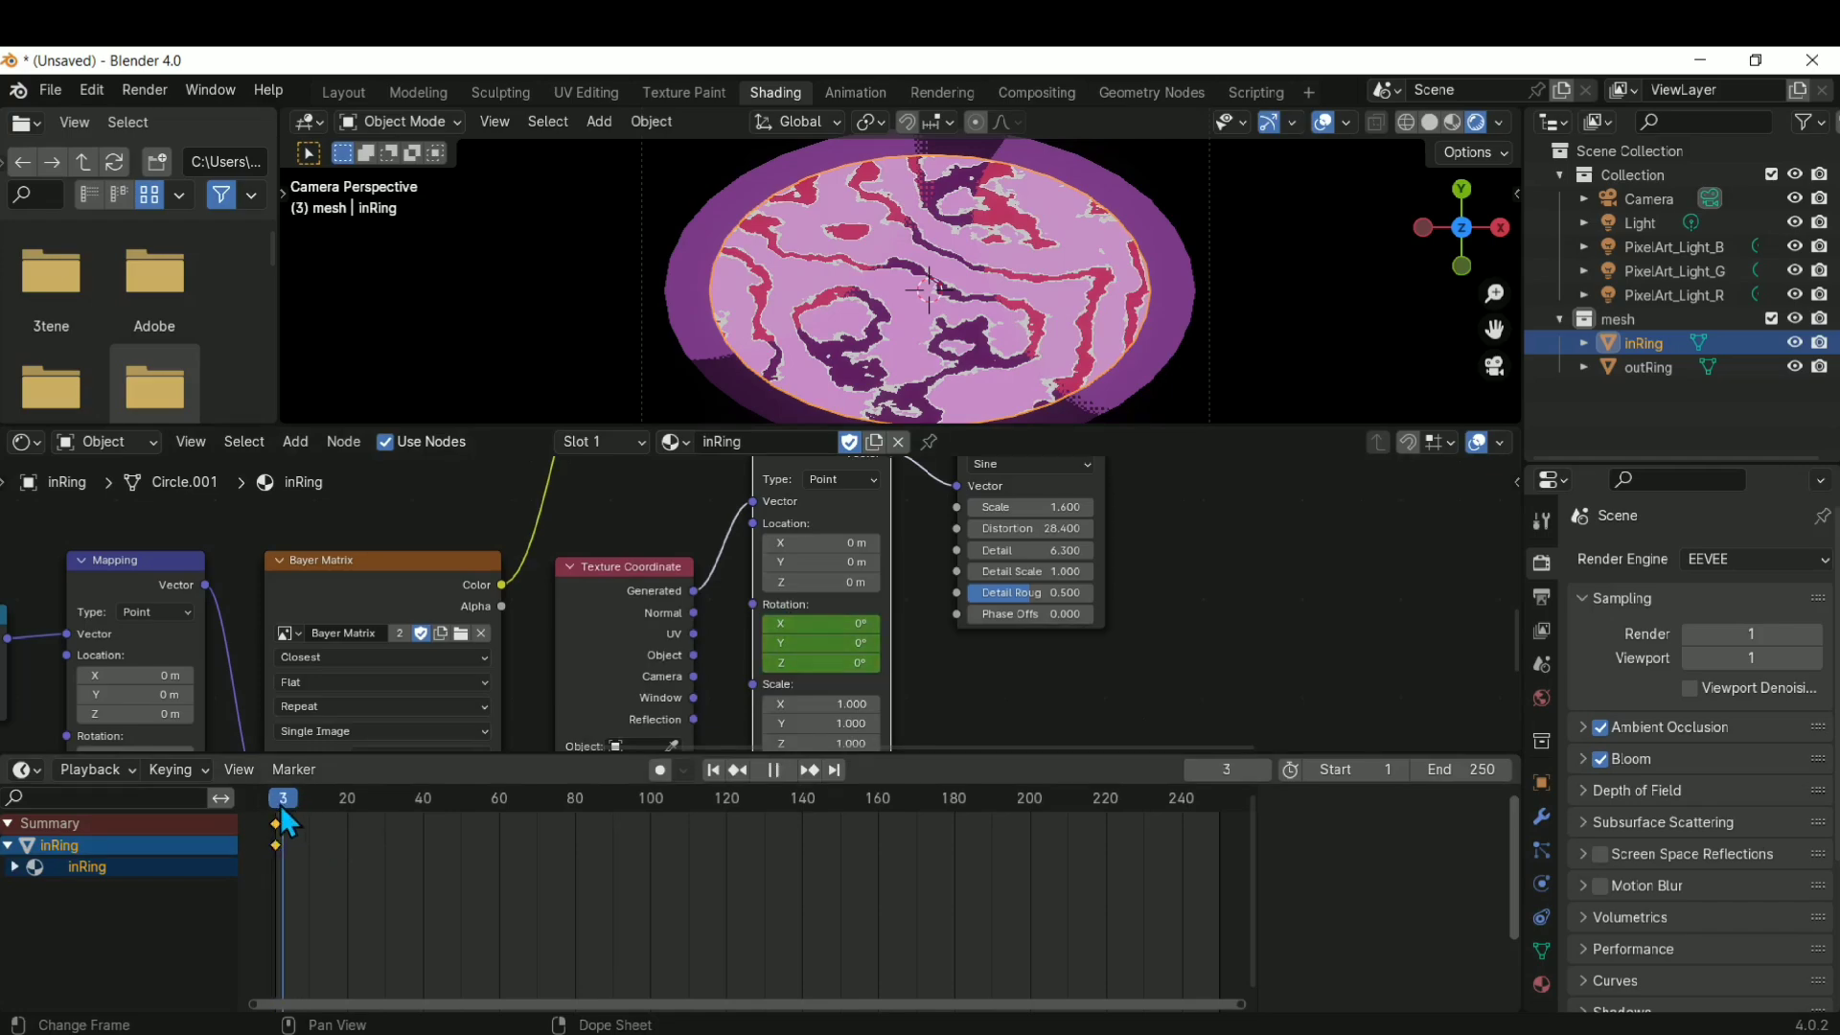
pyautogui.press('Escape')
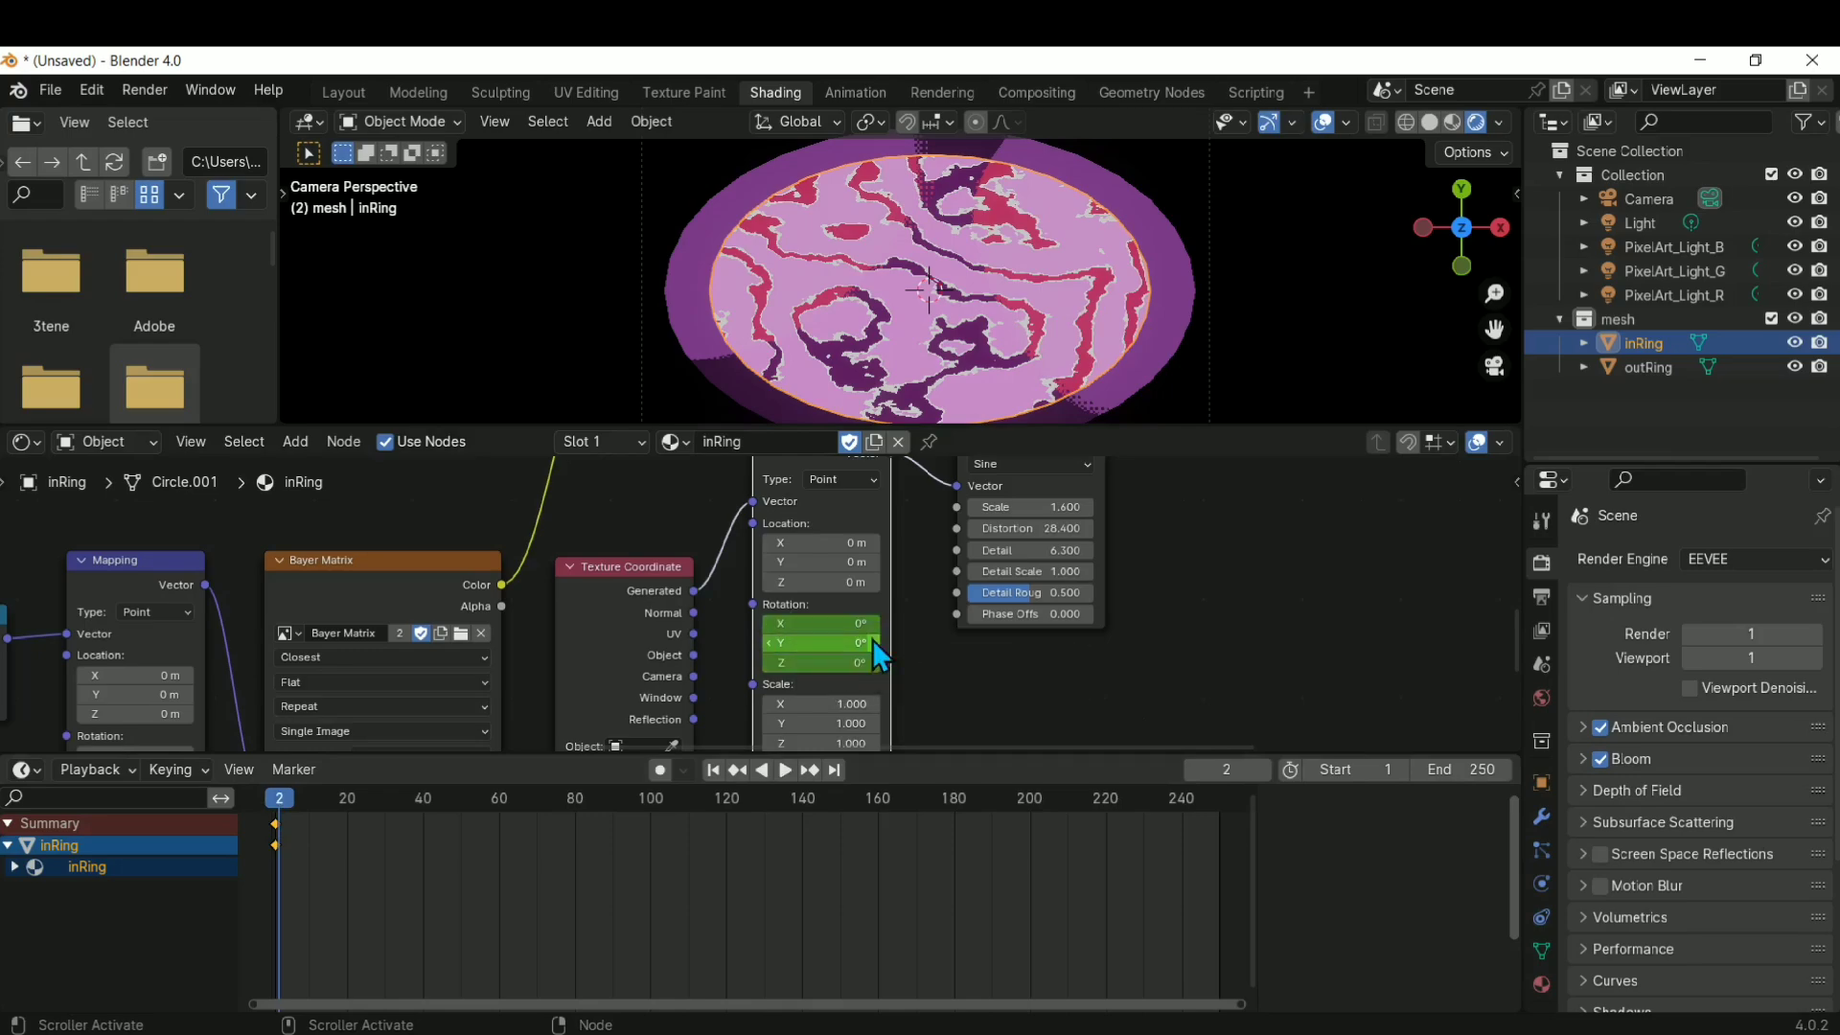
pyautogui.press('Left')
pyautogui.hotkey('ctrl', 'z')
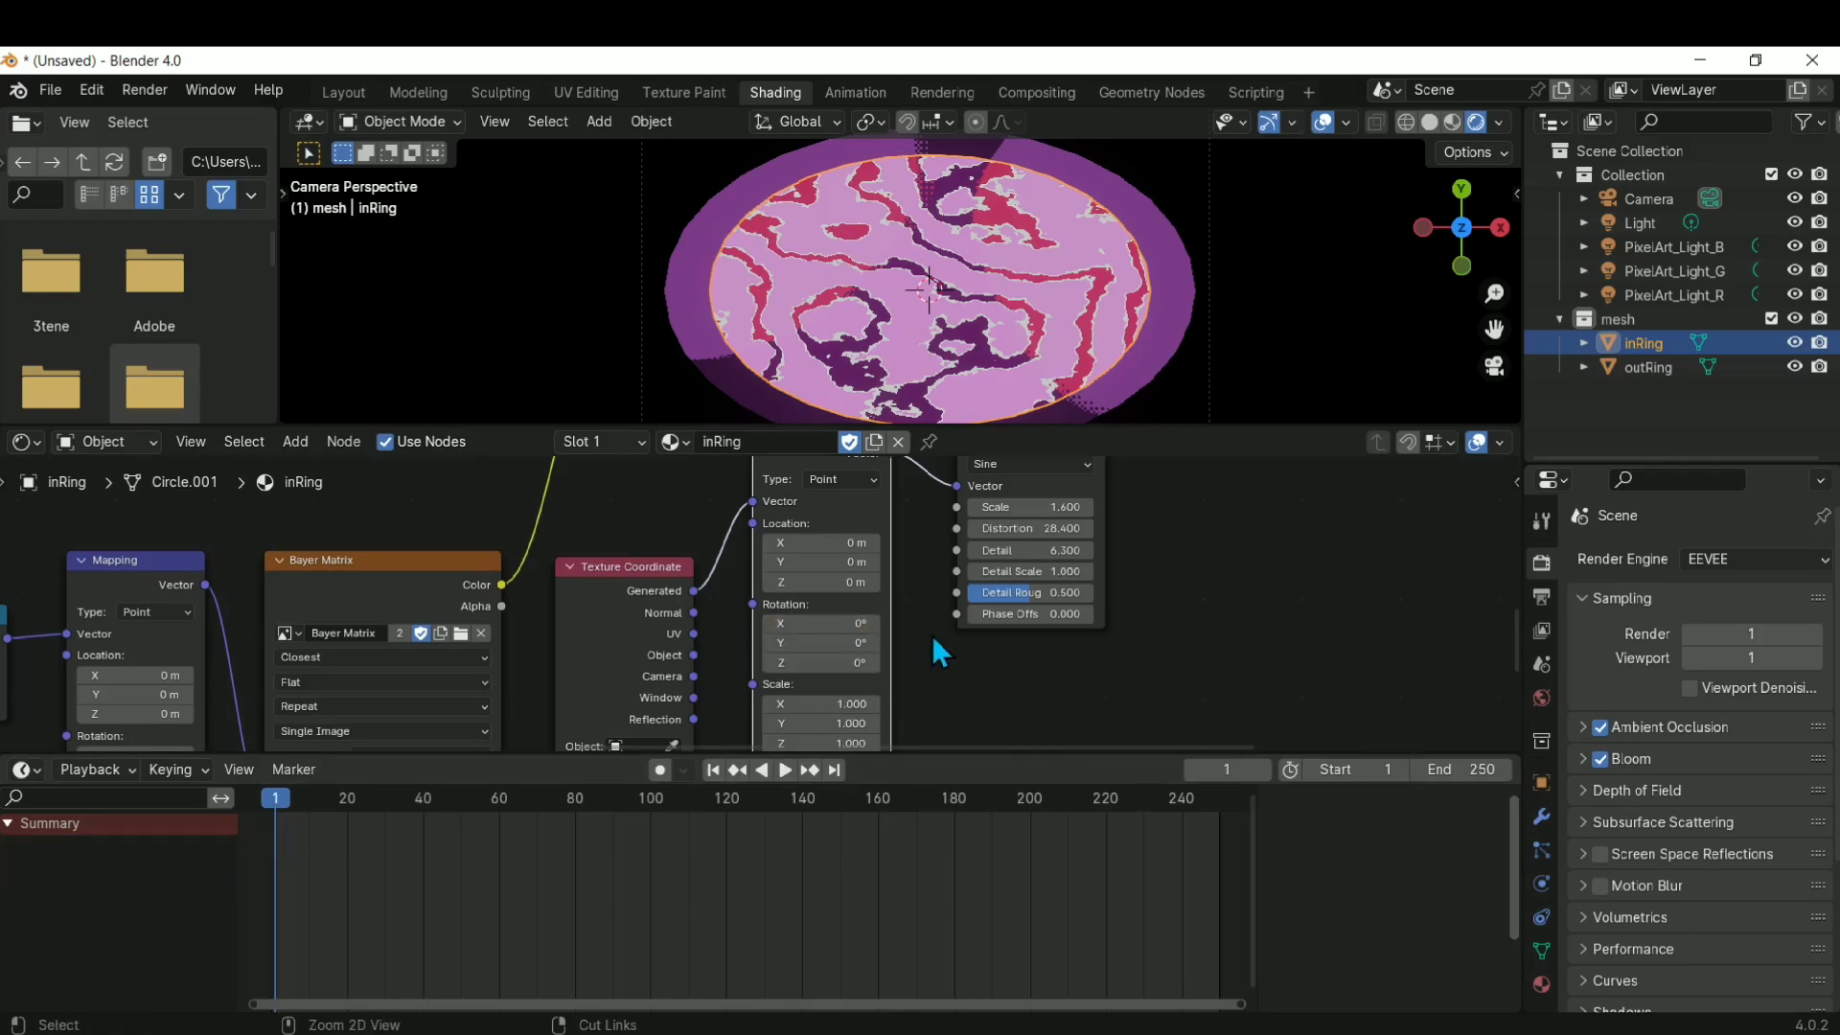
# Insert a single keyframe on the Mapping node's X Rotation at frame 1 and set the timeline's end frame to 40
pyautogui.rightClick(815, 624)
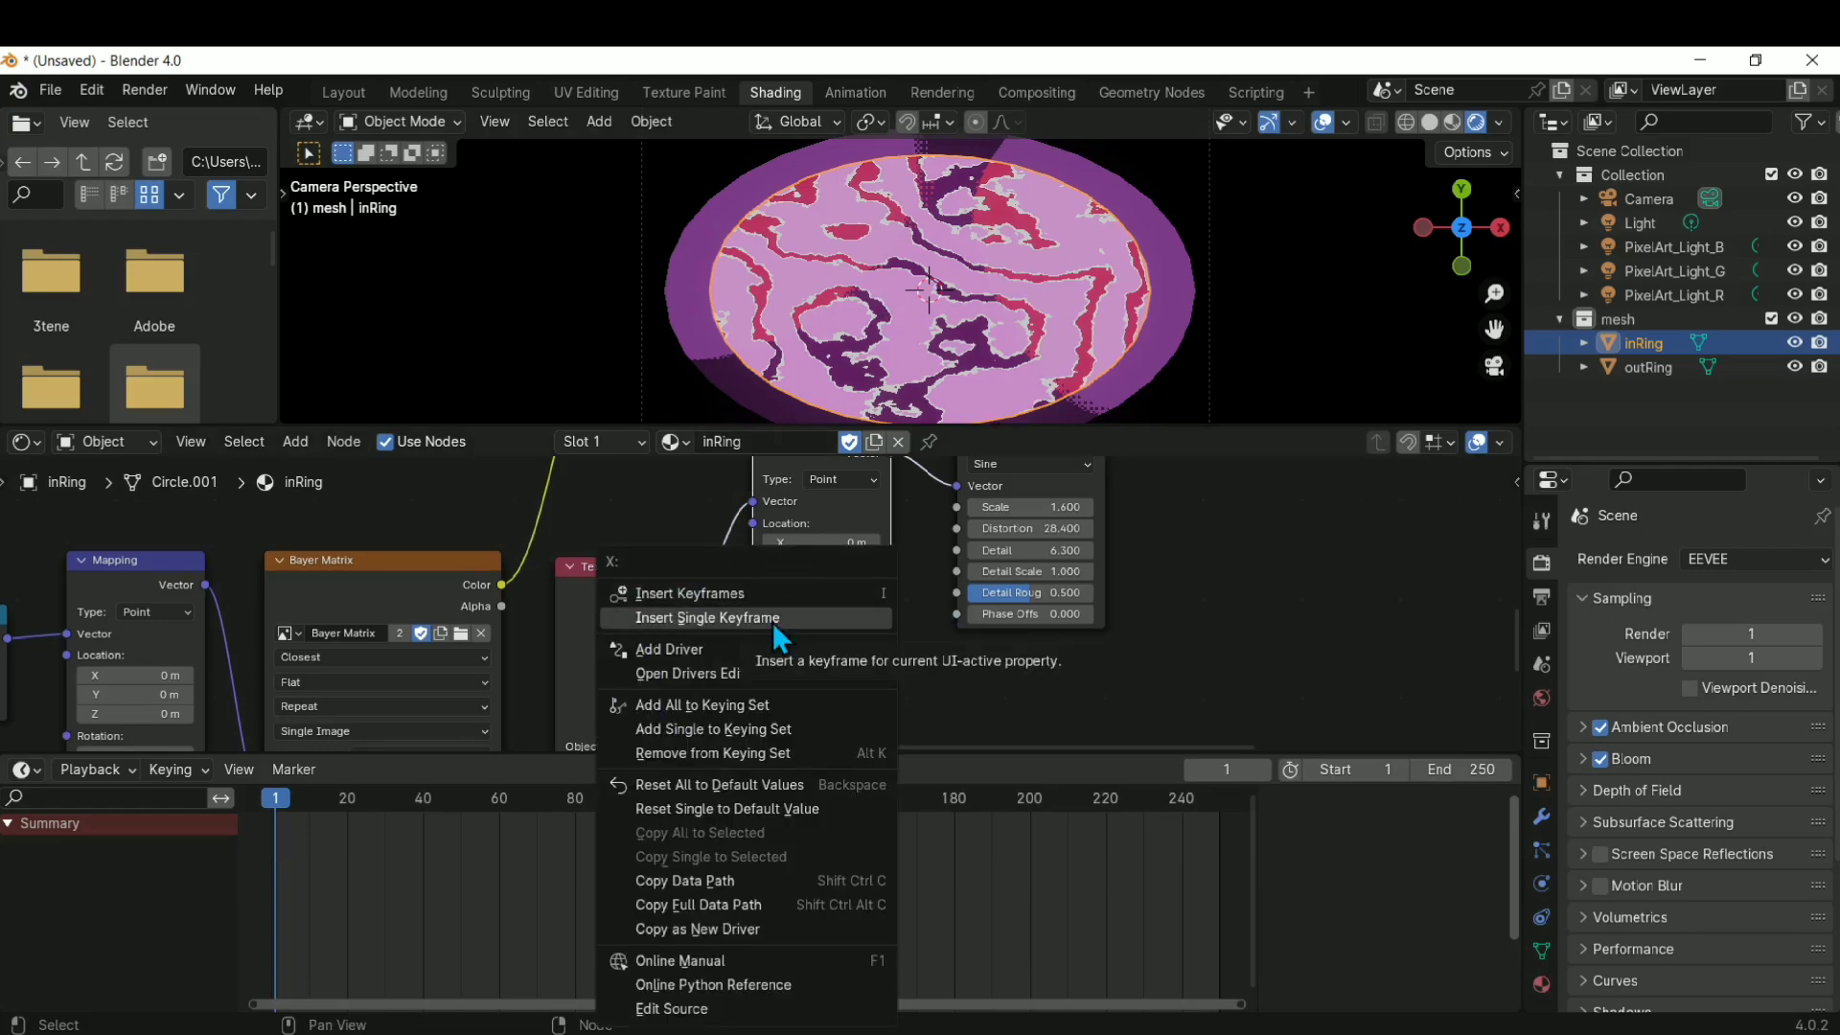
pyautogui.click(723, 620)
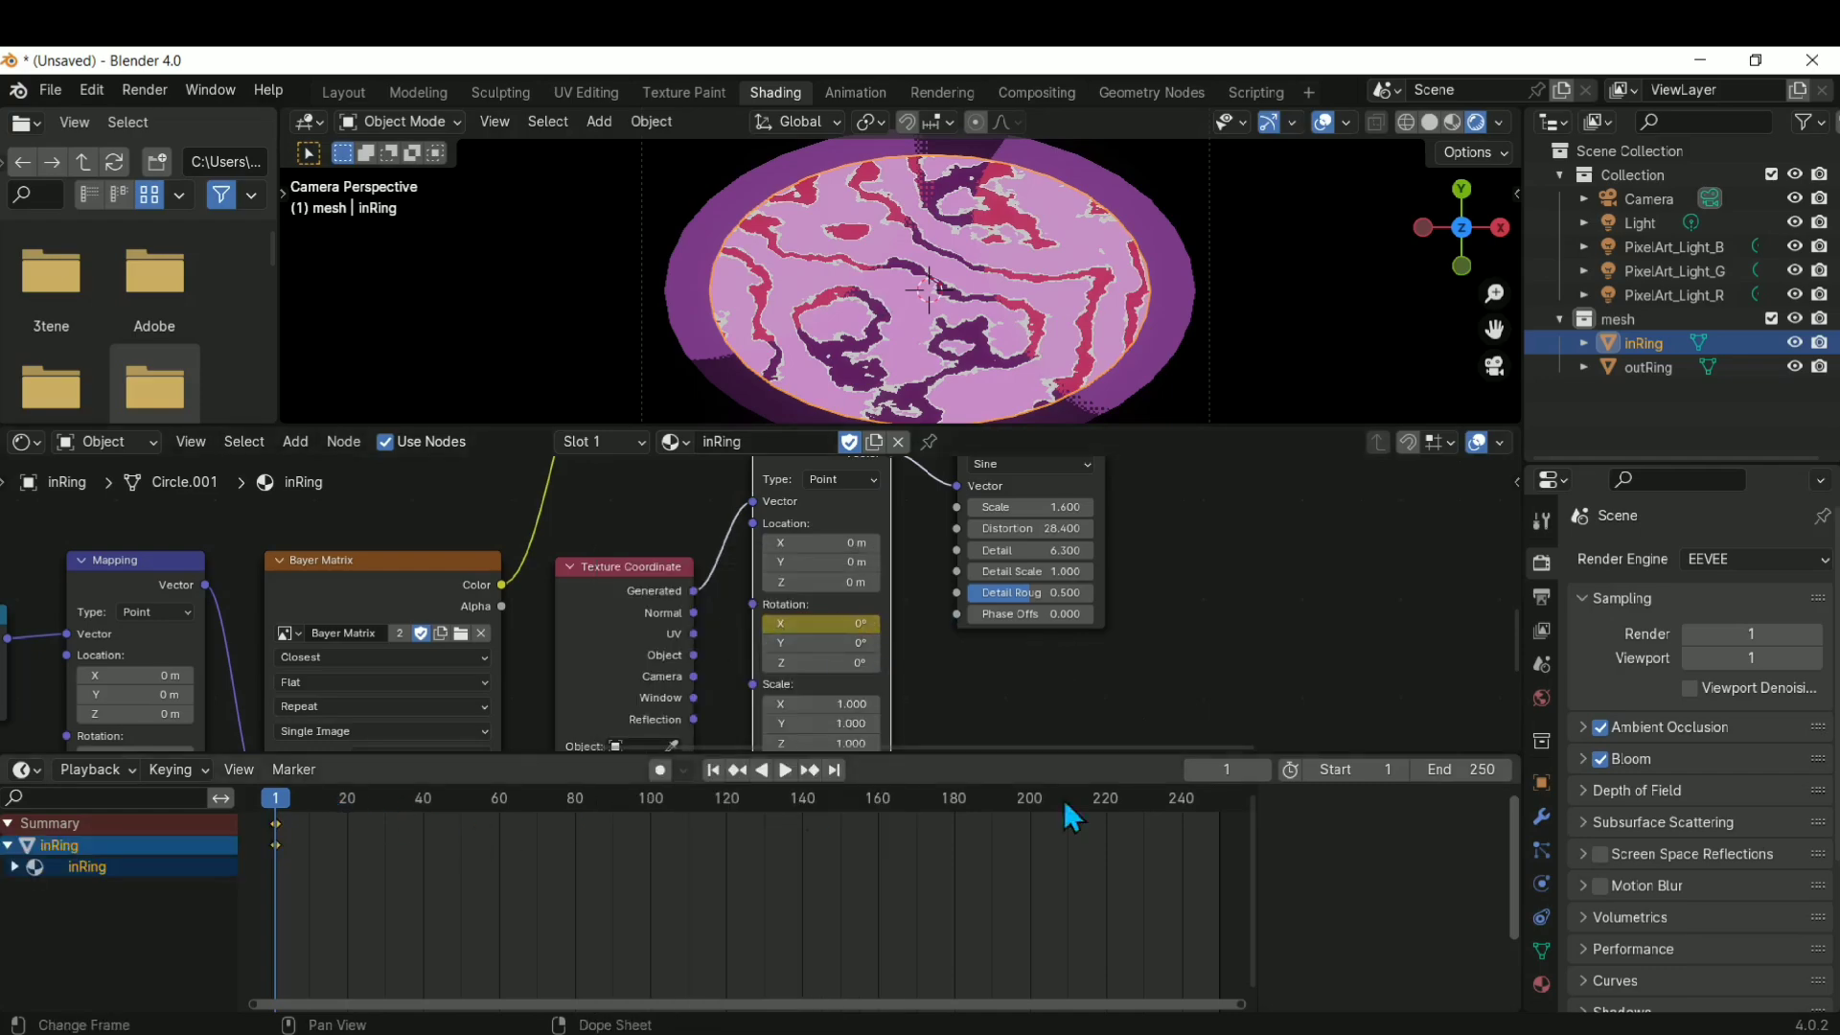
pyautogui.click(1481, 768)
pyautogui.write('4')
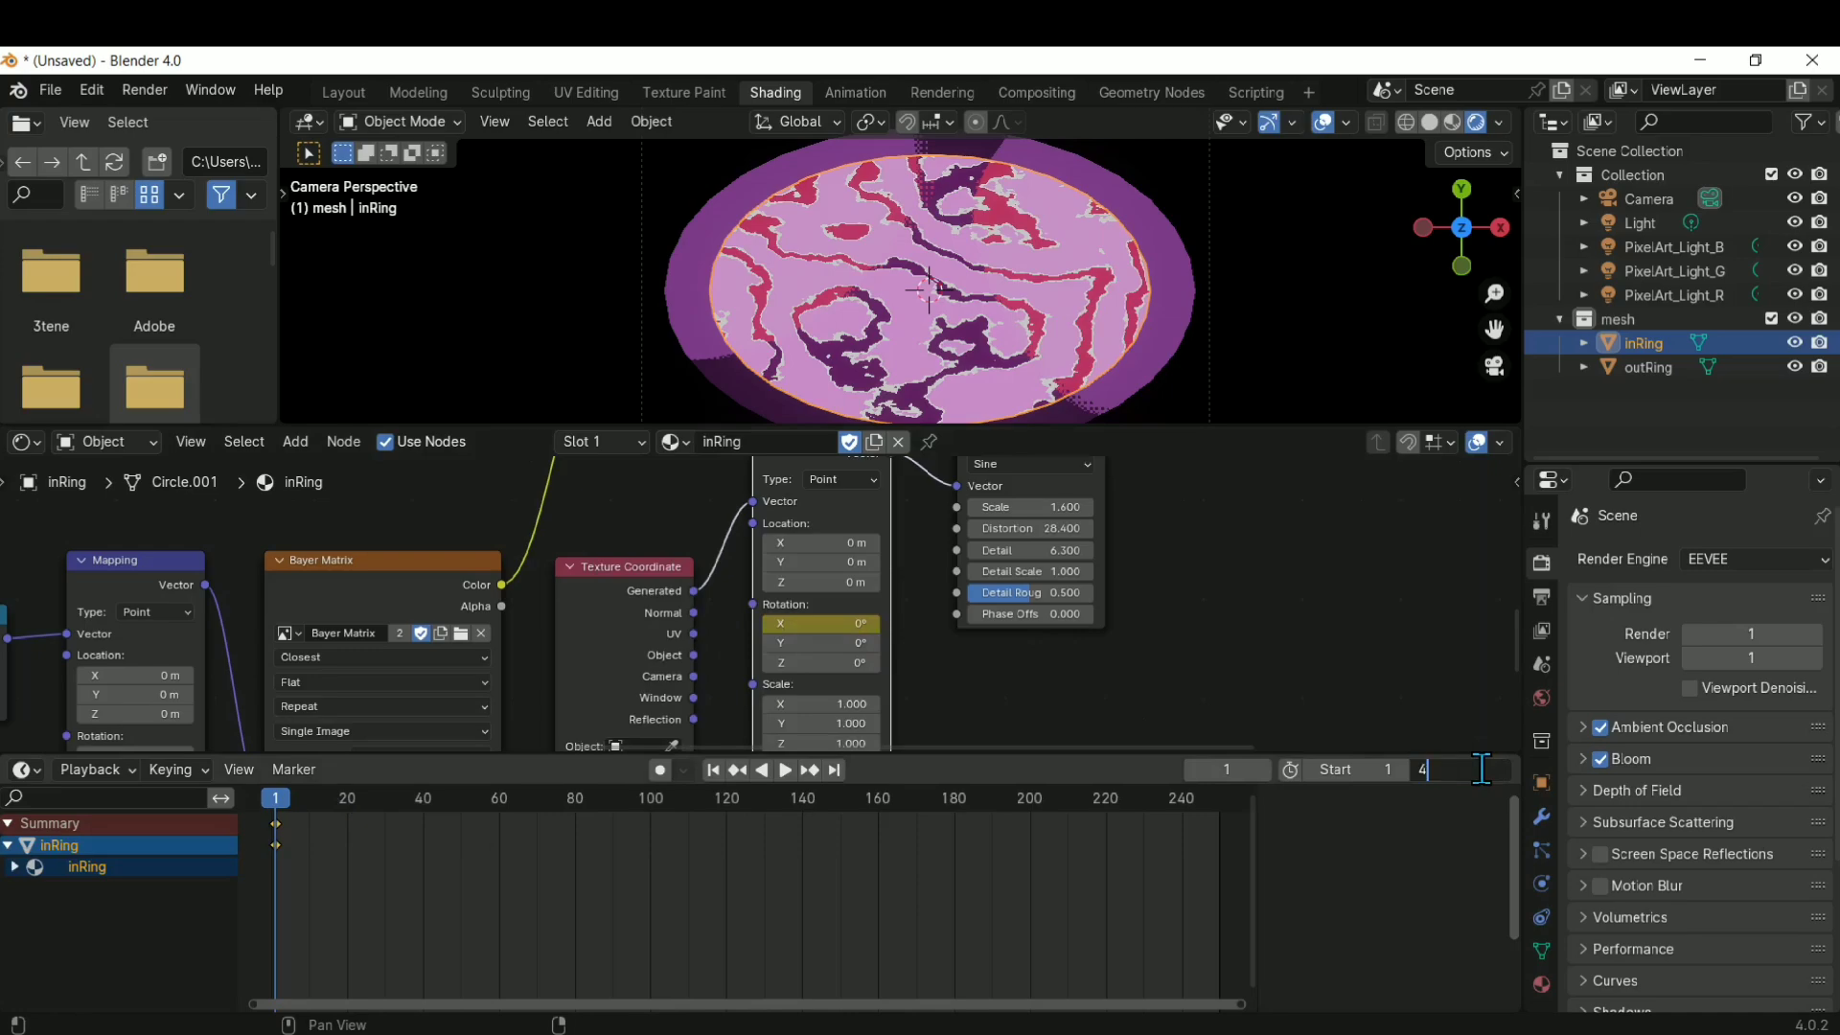
pyautogui.write('0')
pyautogui.press('Return')
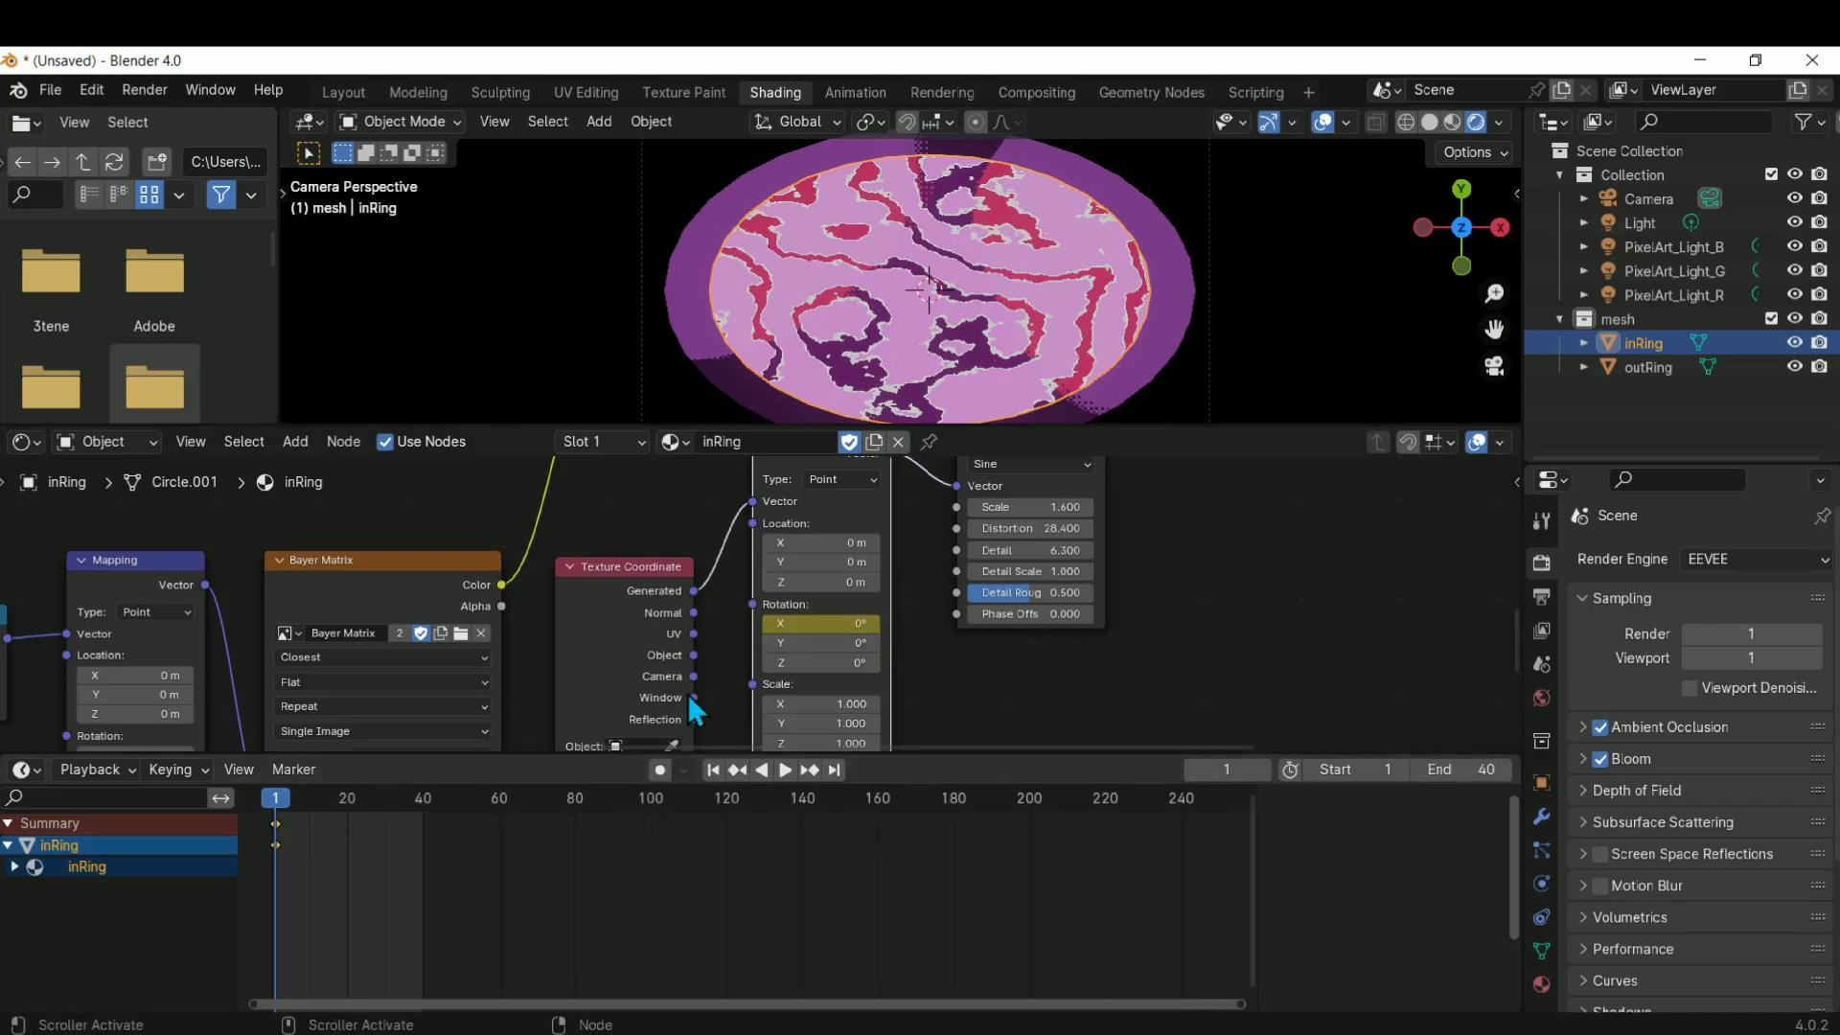
# At frame 40, set the Mapping node's X Rotation to about 29.4° and insert a single keyframe on it
pyautogui.click(274, 805)
pyautogui.press('space')
pyautogui.moveTo(335, 801); pyautogui.dragTo(424, 799)
pyautogui.moveTo(855, 624)
pyautogui.mouseDown()
pyautogui.moveTo(944, 624)
pyautogui.moveTo(891, 624)
pyautogui.mouseUp()
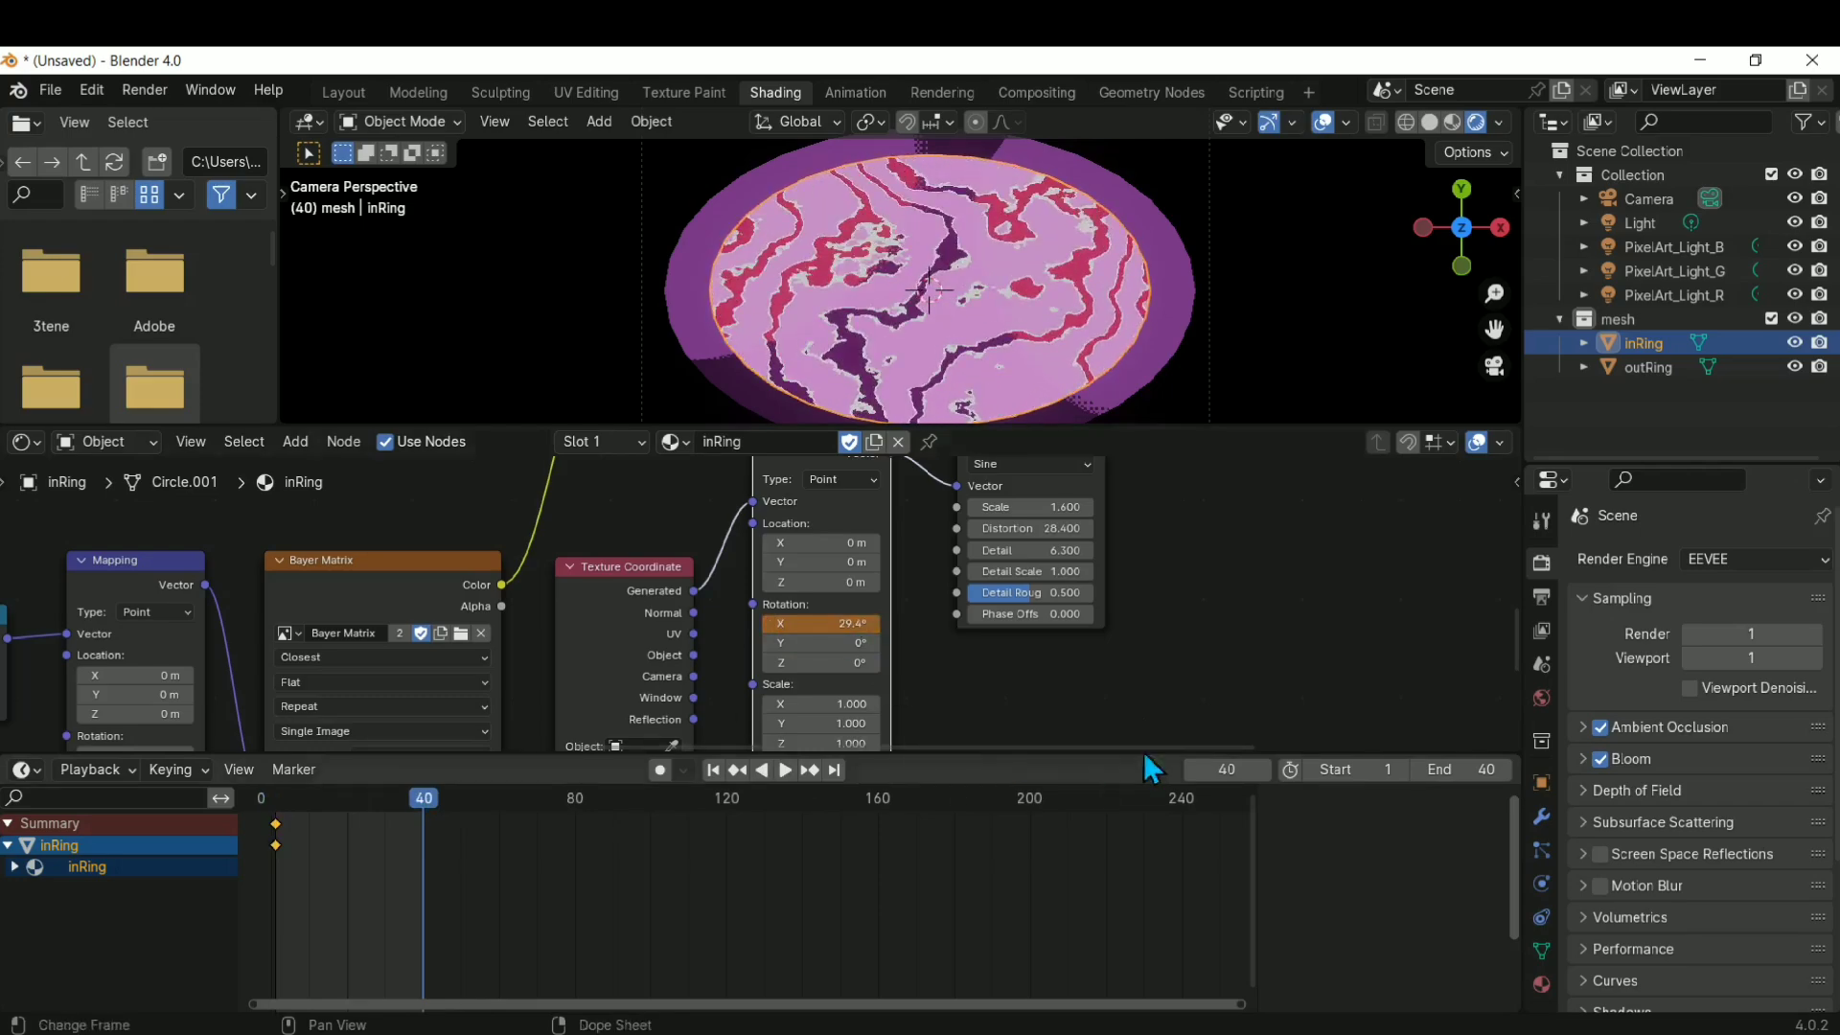
pyautogui.rightClick(821, 627)
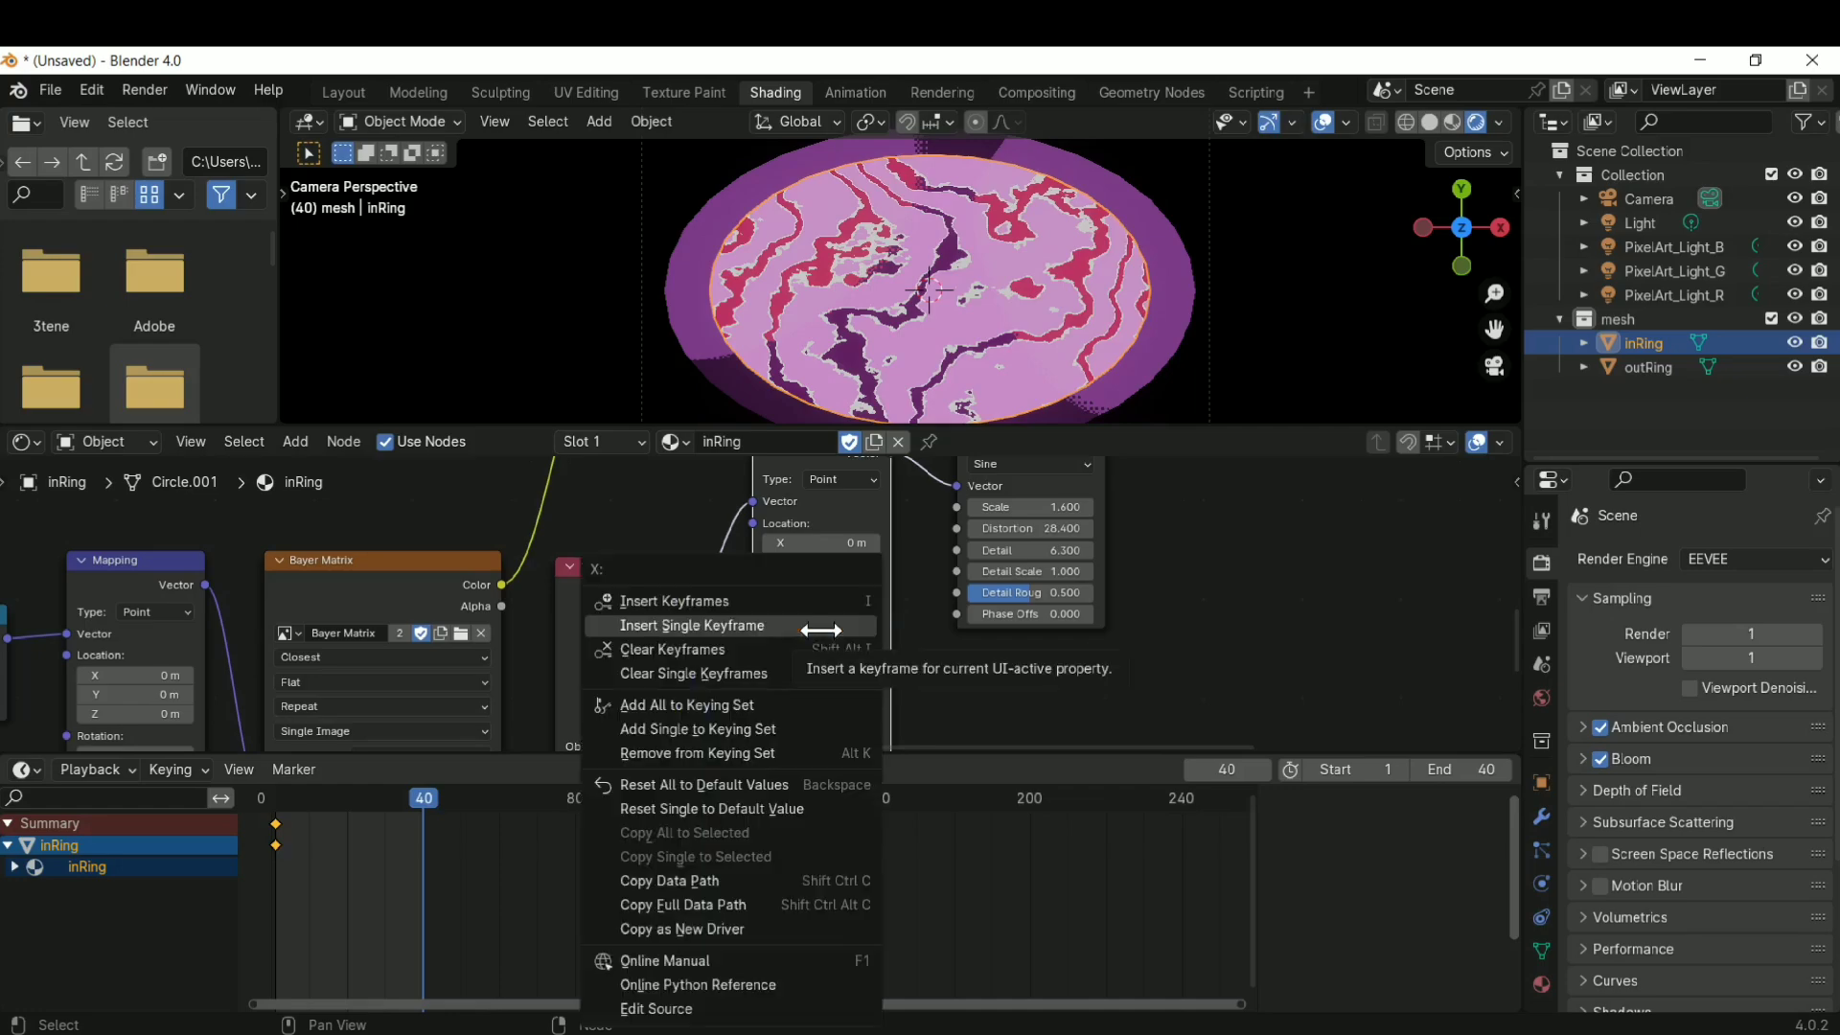
pyautogui.click(821, 629)
pyautogui.moveTo(435, 794)
pyautogui.mouseDown()
pyautogui.moveTo(331, 801)
pyautogui.moveTo(423, 810)
pyautogui.mouseUp()
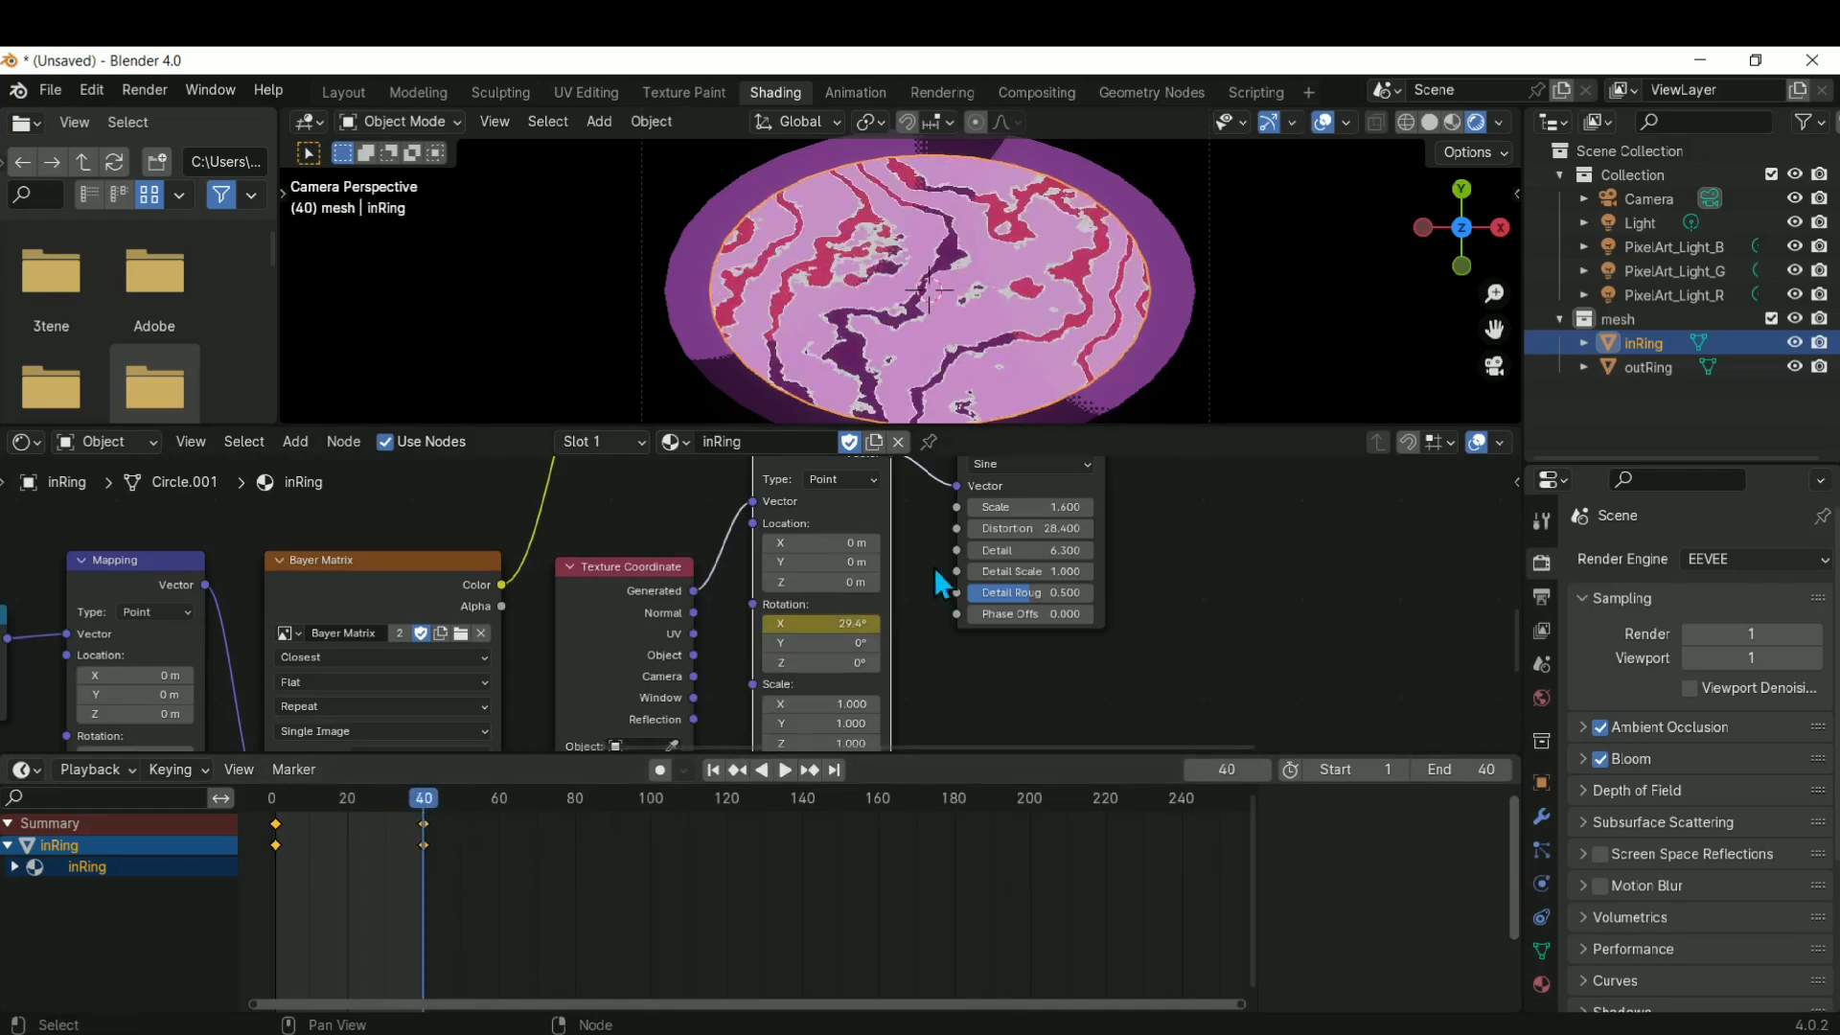
# Set the timeline's end frame to 80 and duplicate the frame 1 keyframe to frame 80 to close the loop
pyautogui.click(1483, 777)
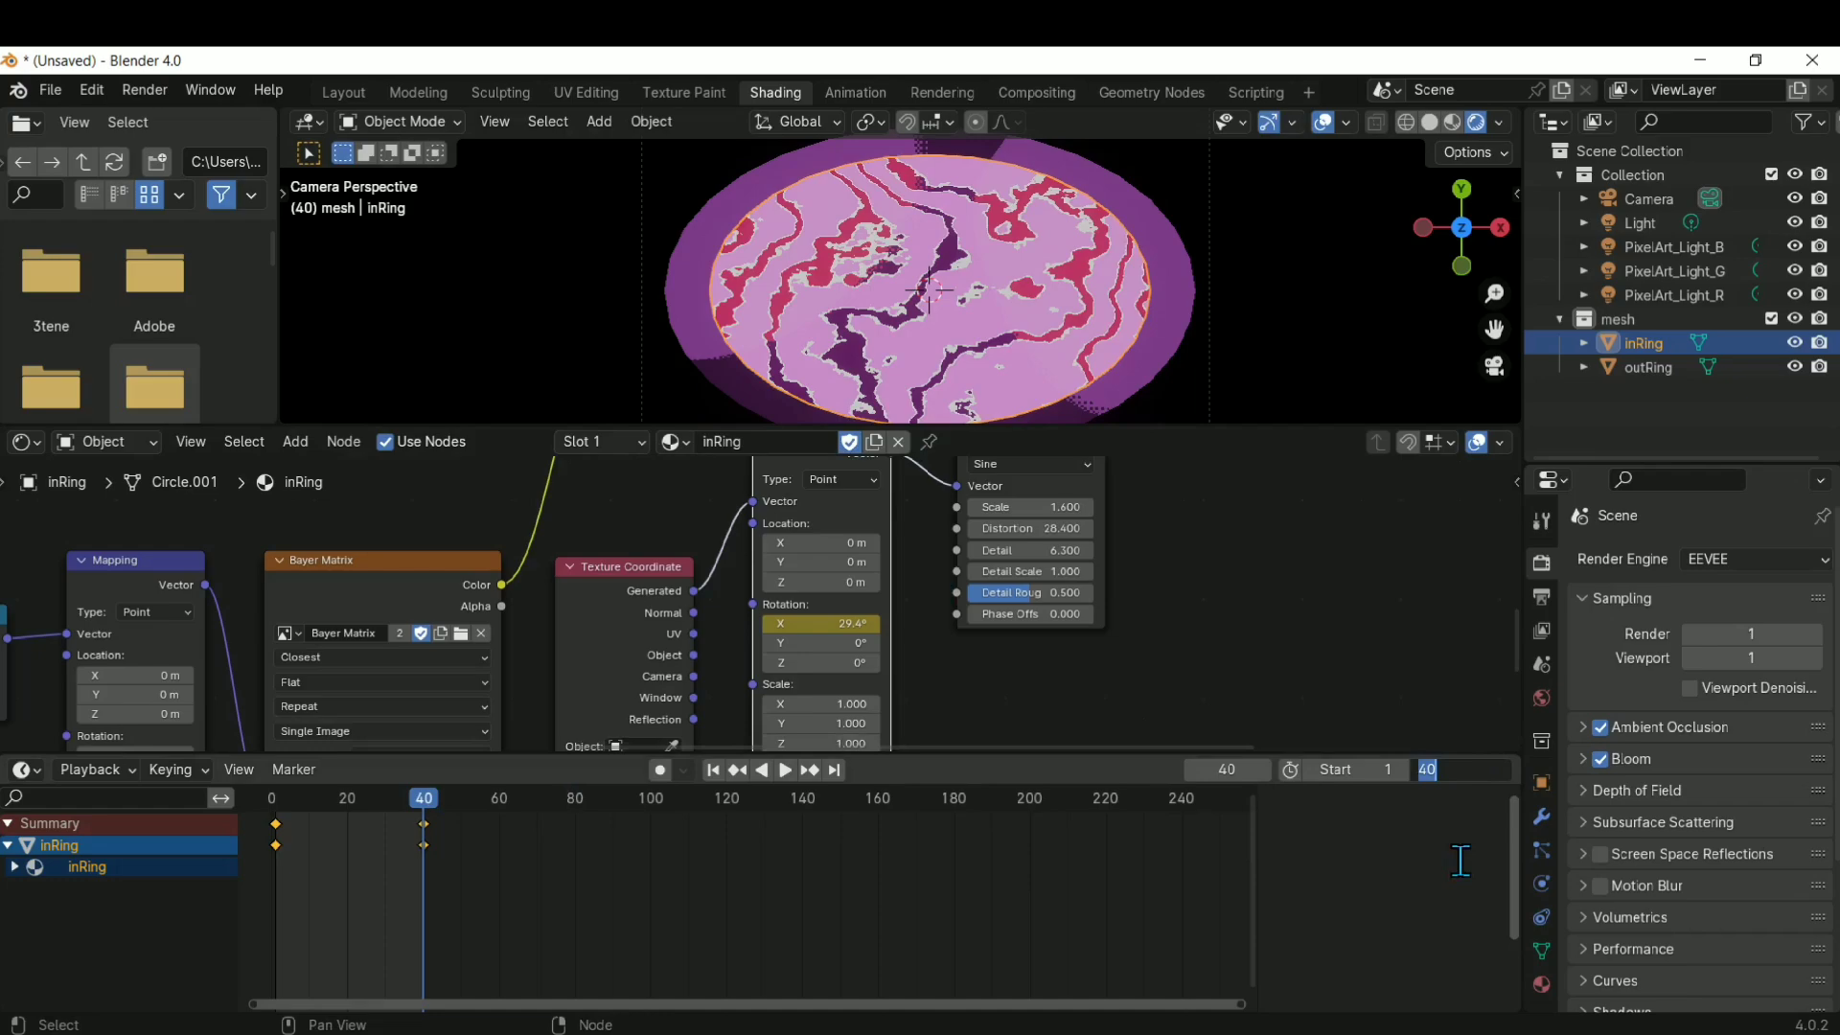
pyautogui.write('80')
pyautogui.press('Return')
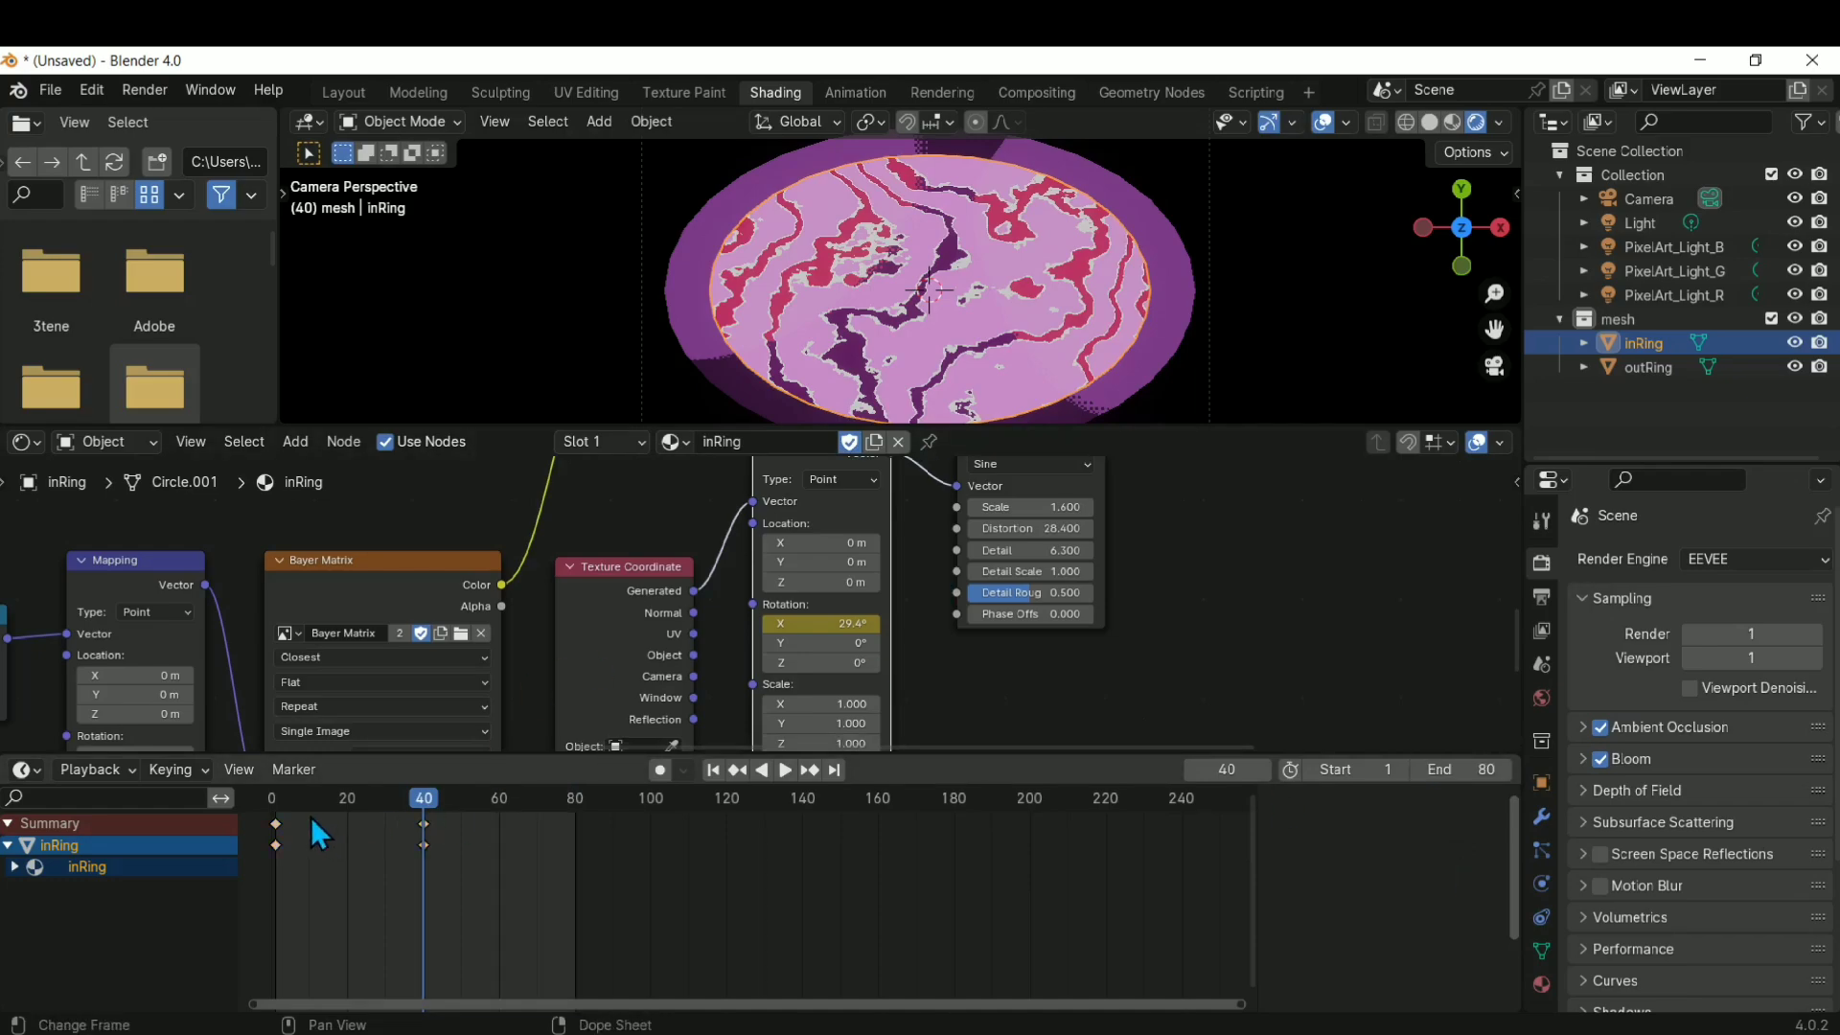
pyautogui.moveTo(312, 819); pyautogui.dragTo(266, 909)
pyautogui.hotkey('shift', 'd')
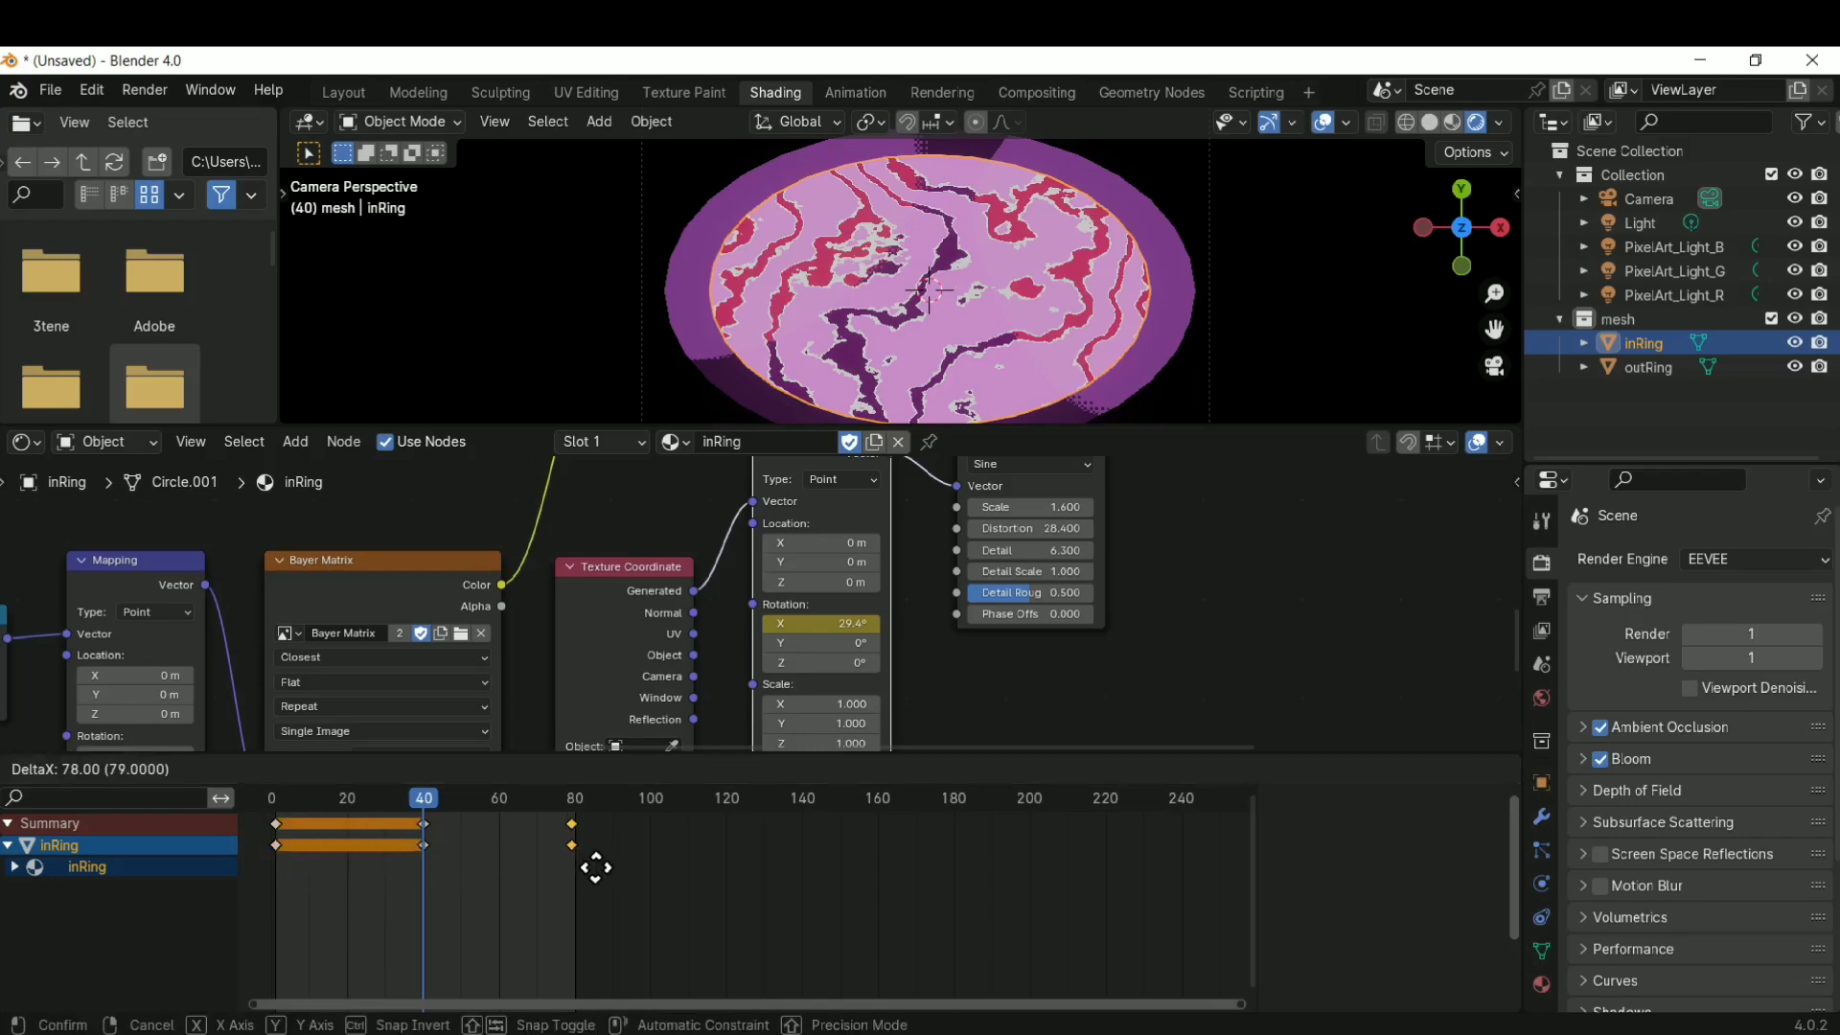
pyautogui.click(600, 868)
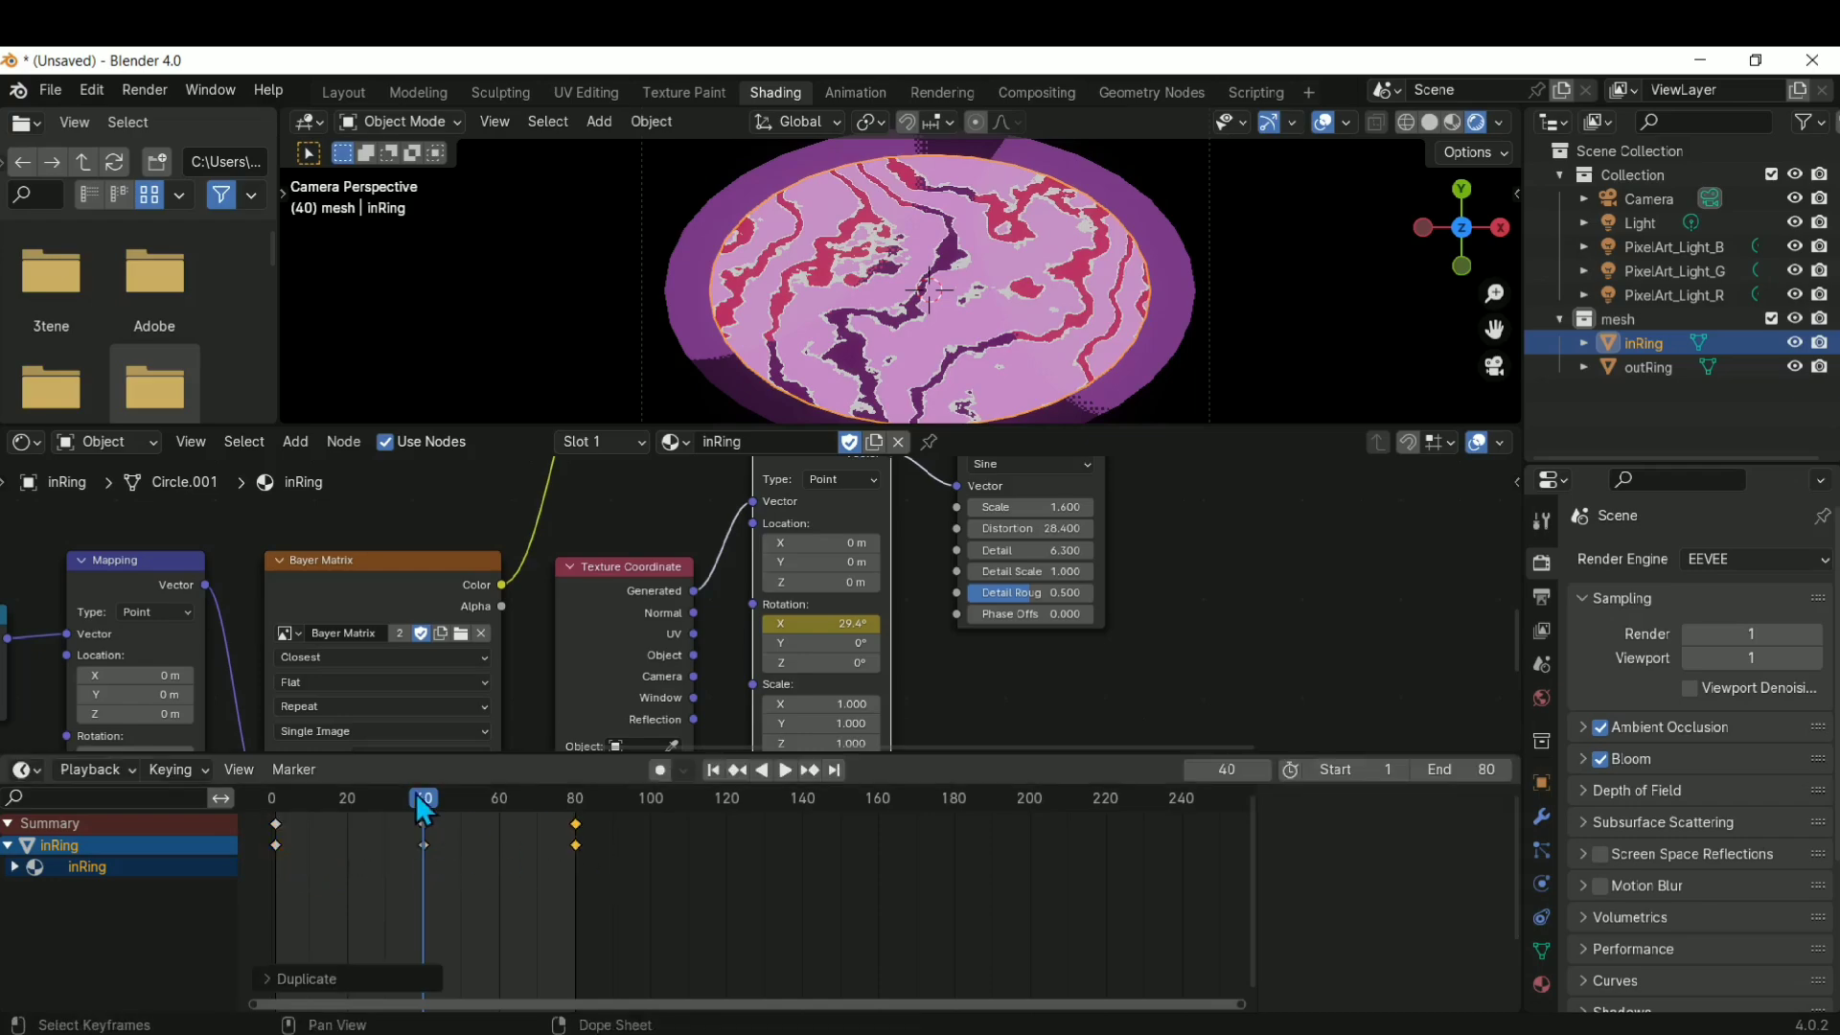
# Play back the looping wave animation from near the start of the timeline and stop it
pyautogui.moveTo(429, 810); pyautogui.dragTo(307, 801)
pyautogui.press('space')
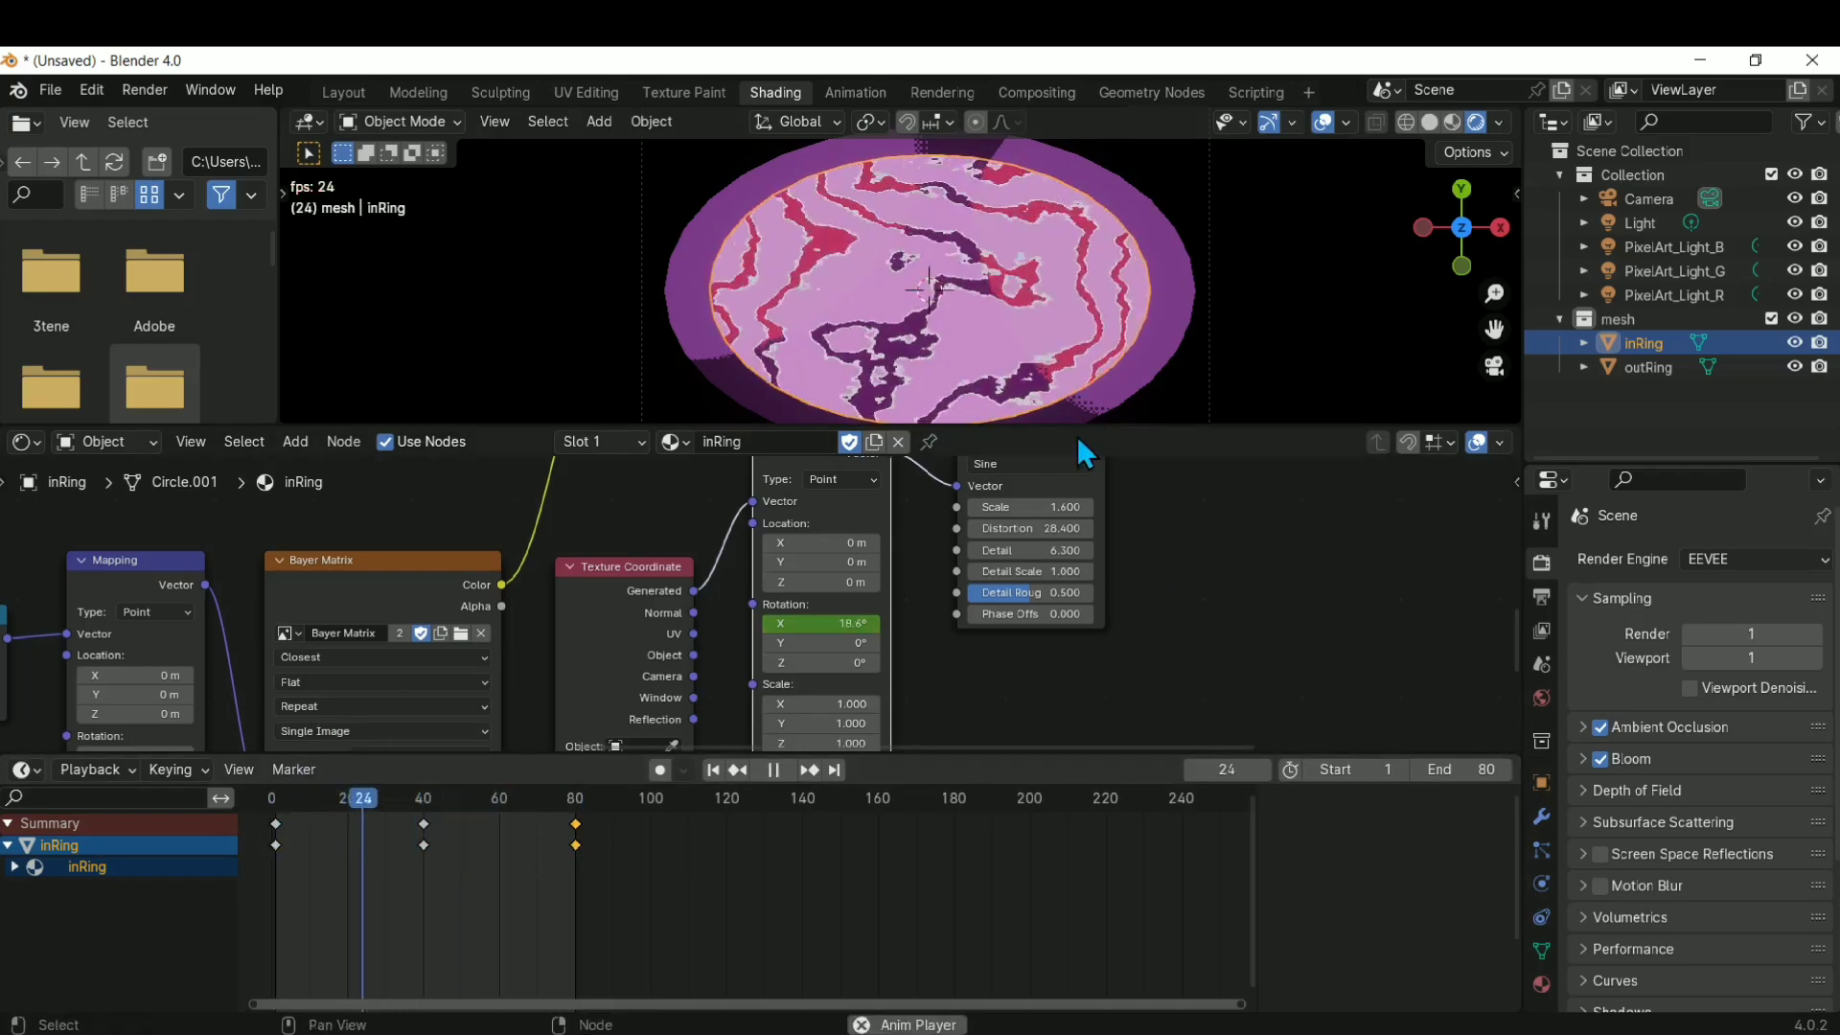
pyautogui.press('space')
# Render the current frame as a still image, inspect the portal close up and close the render window
pyautogui.scroll(-3, 886, 279)
pyautogui.scroll(1, 1000, 287)
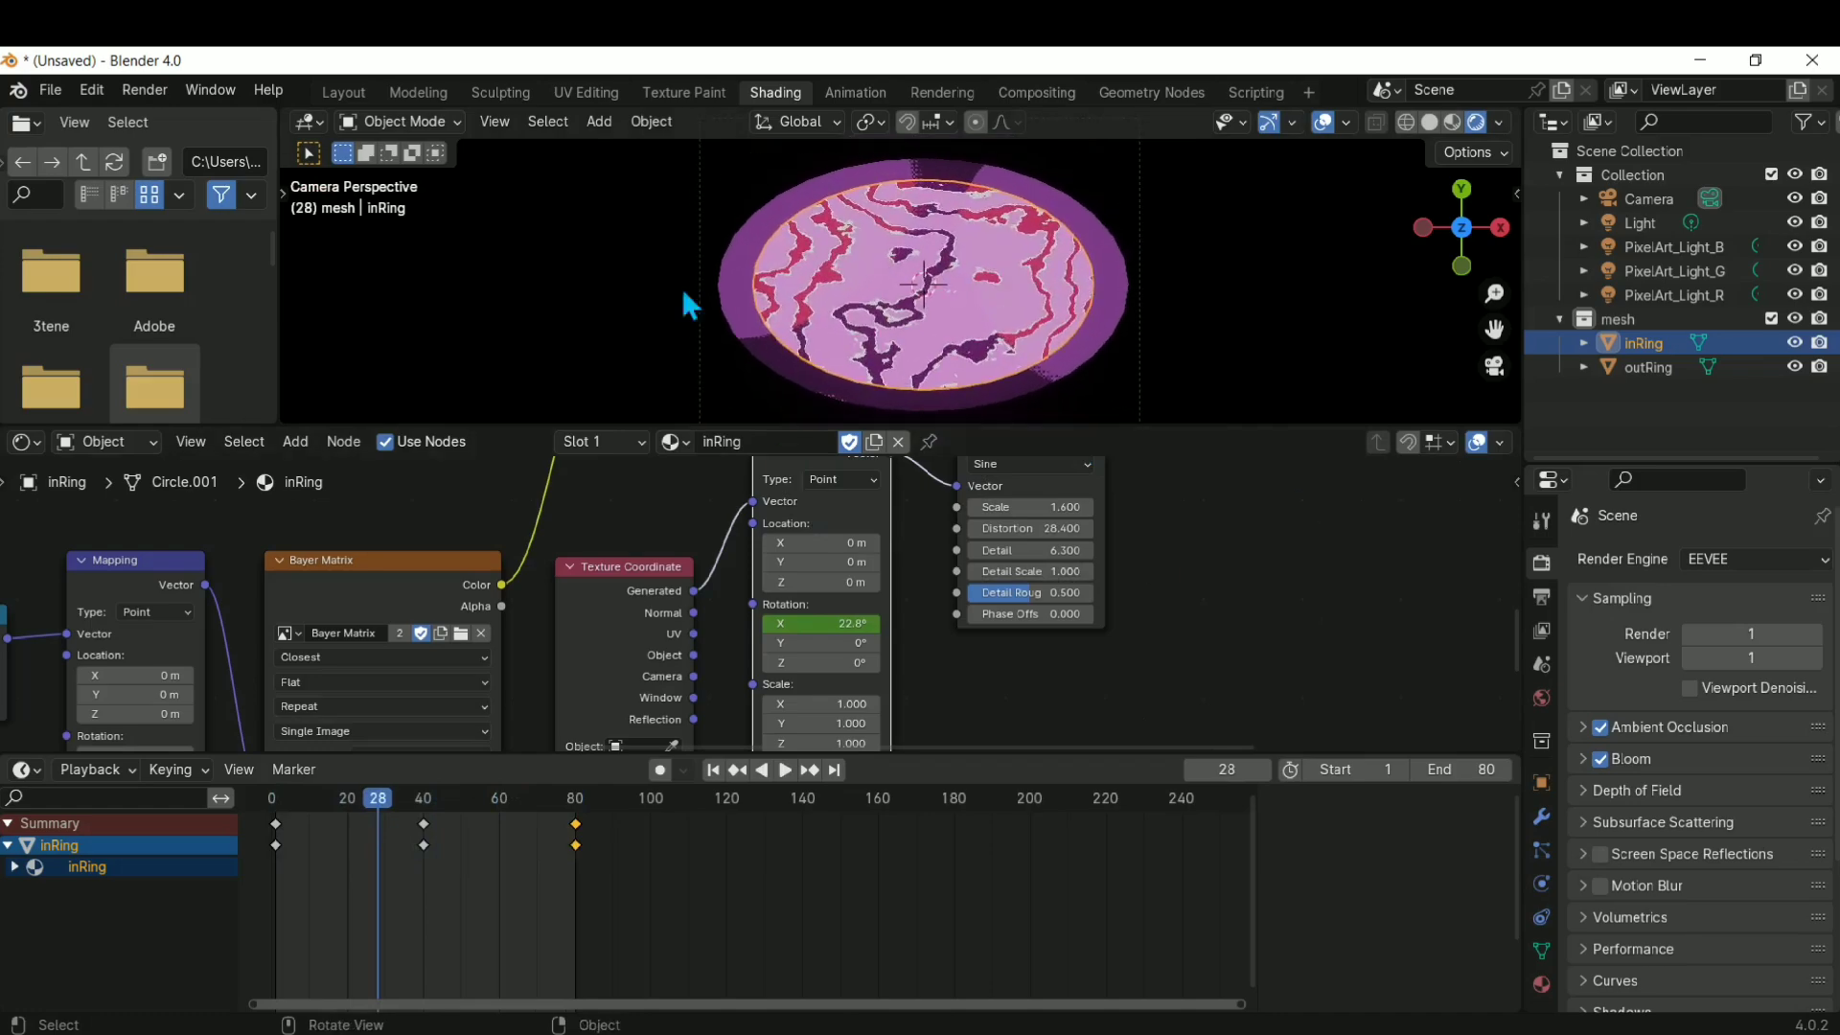
pyautogui.keyDown('shift'); pyautogui.moveTo(1010, 288); pyautogui.dragTo(947, 317, button='middle'); pyautogui.keyUp('shift')
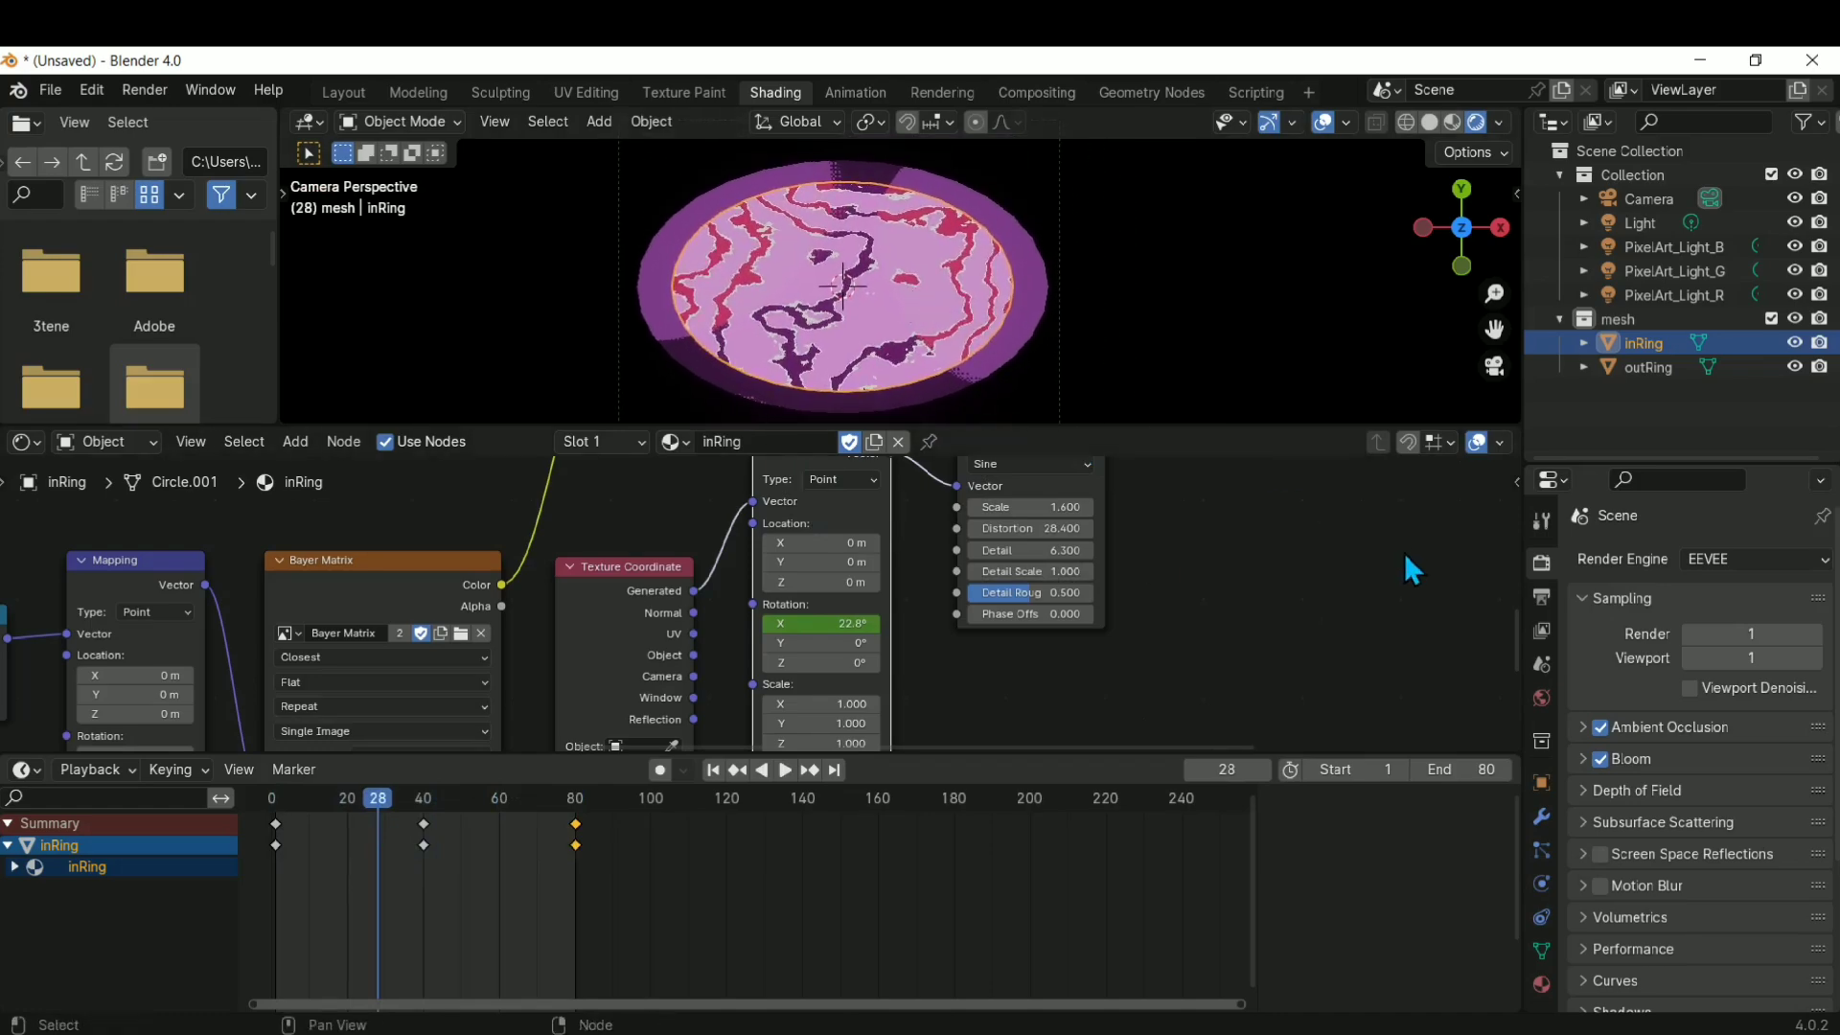
pyautogui.press('F12')
pyautogui.click(1455, 422)
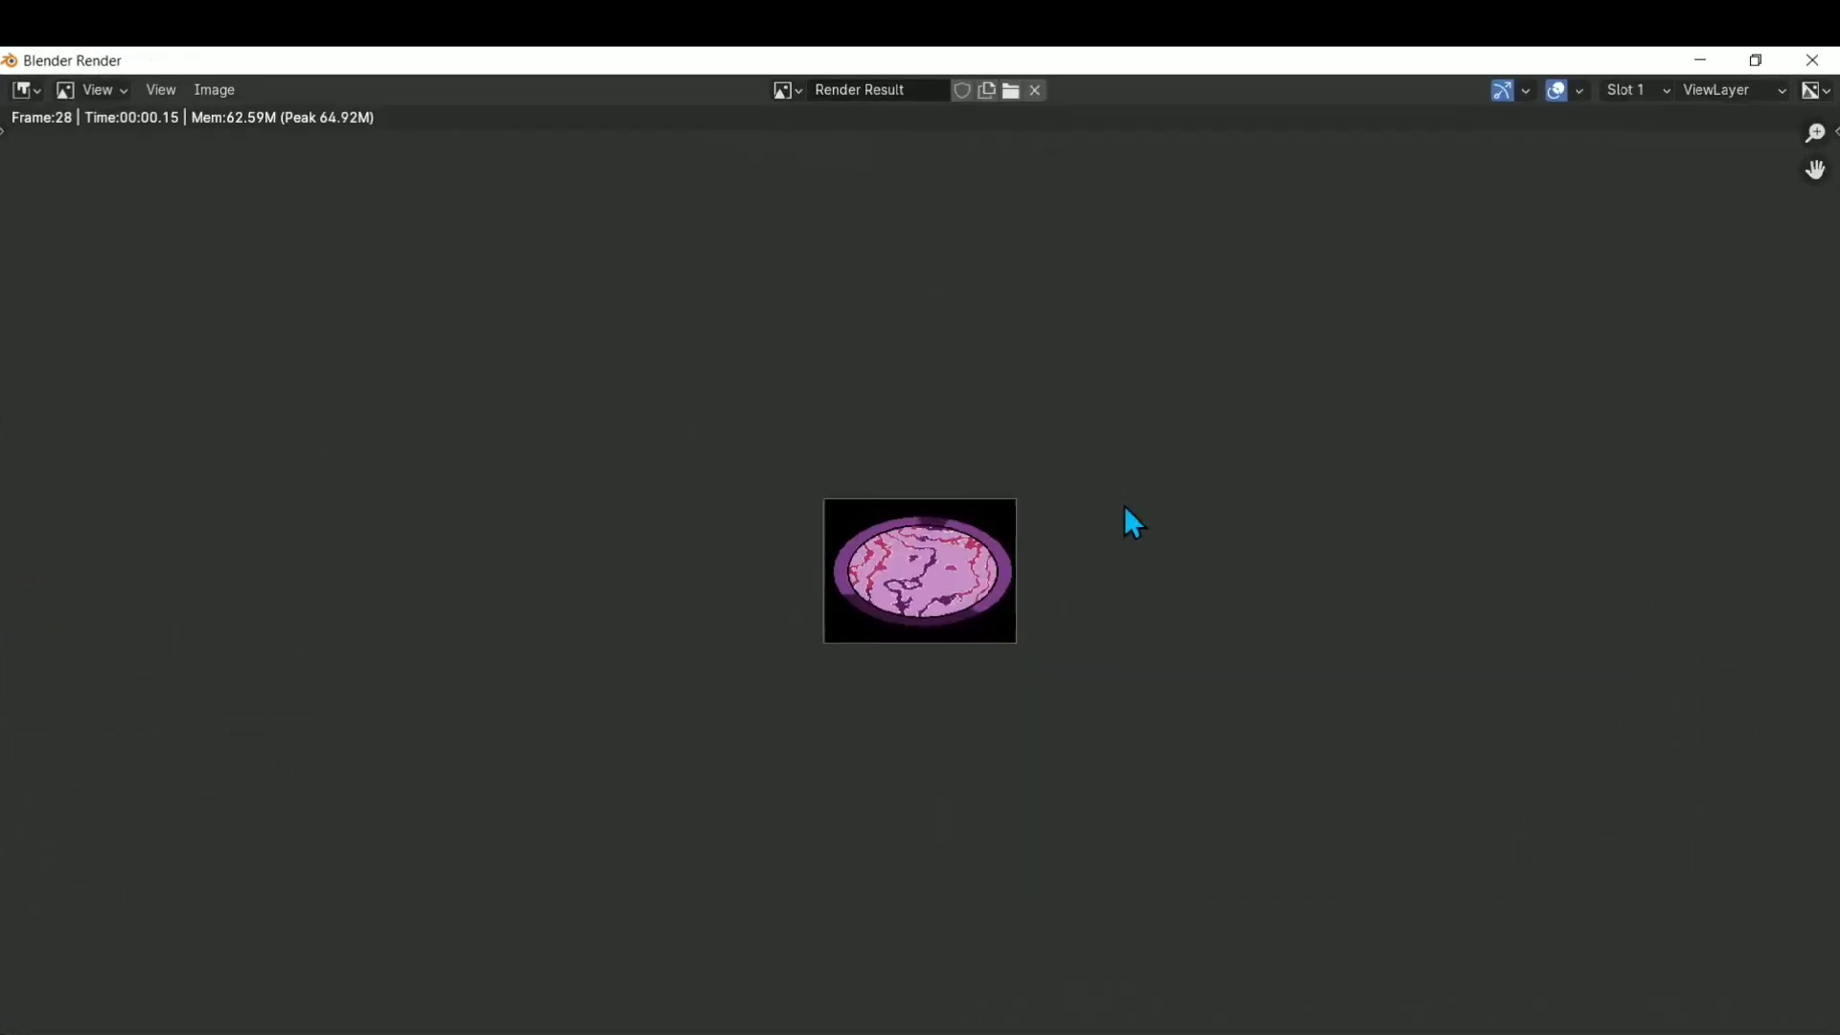
pyautogui.scroll(6, 1039, 566)
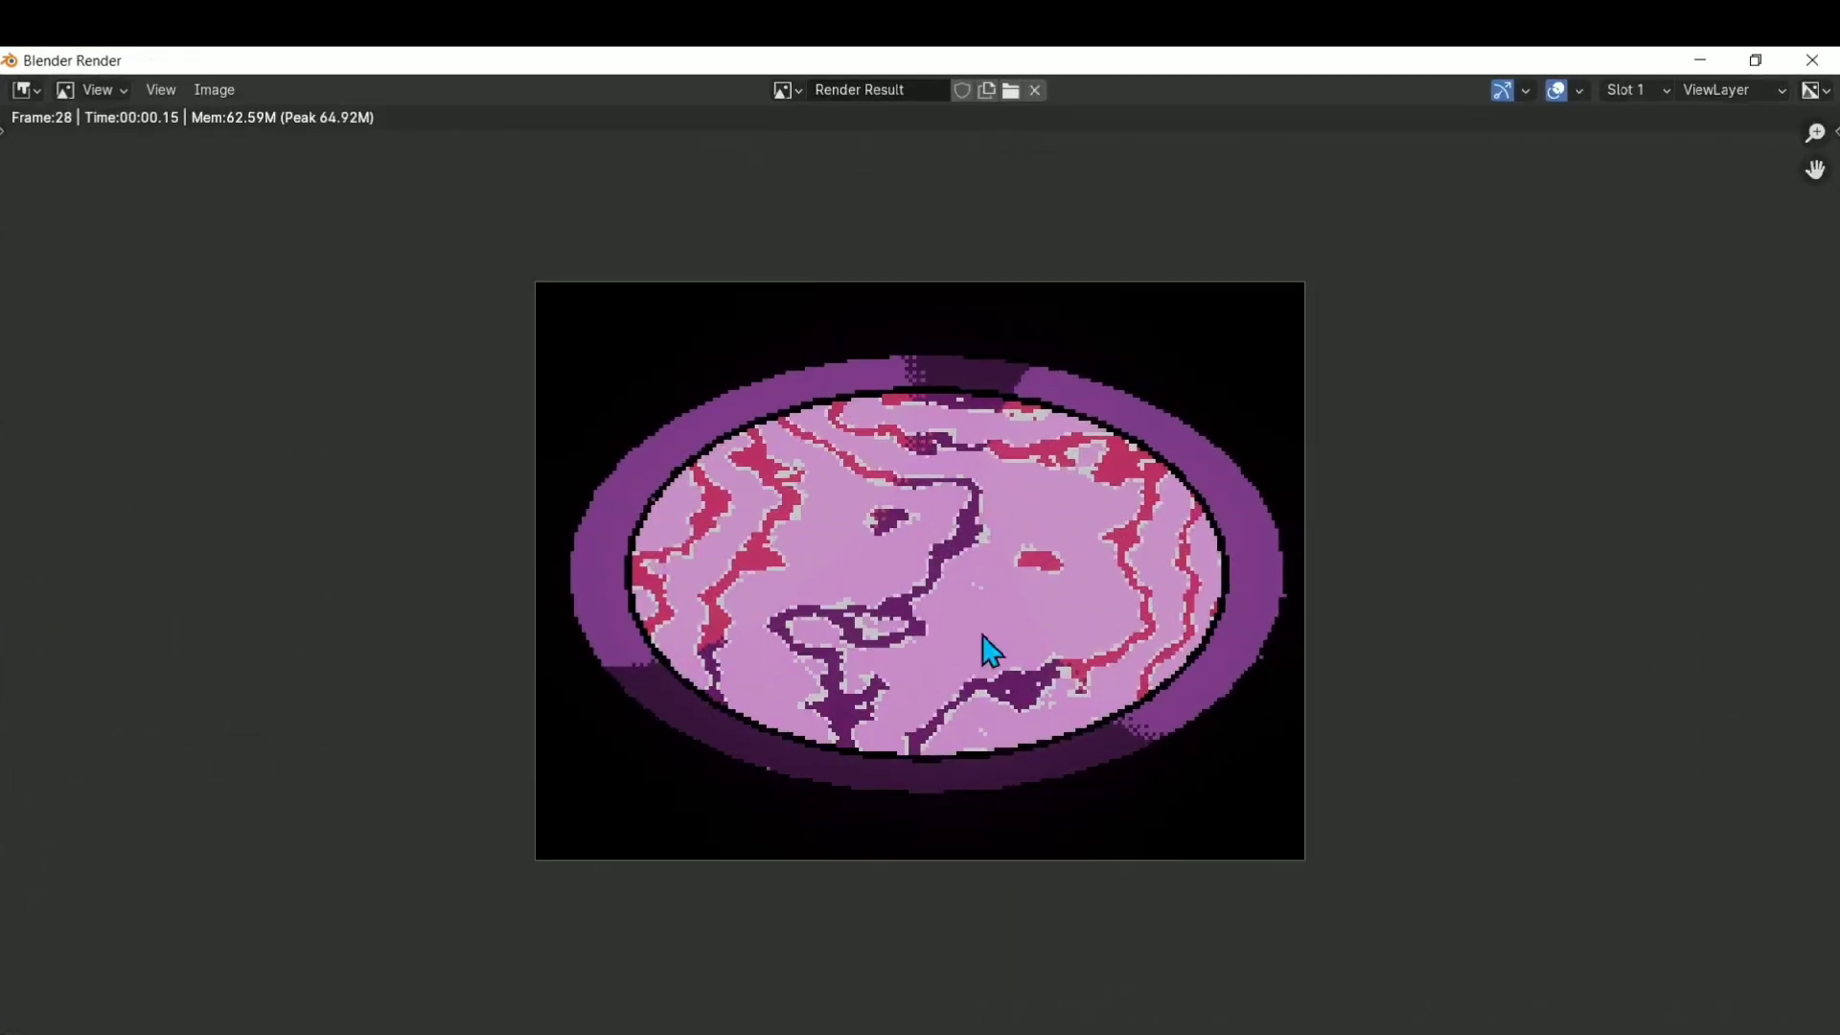
pyautogui.click(1811, 59)
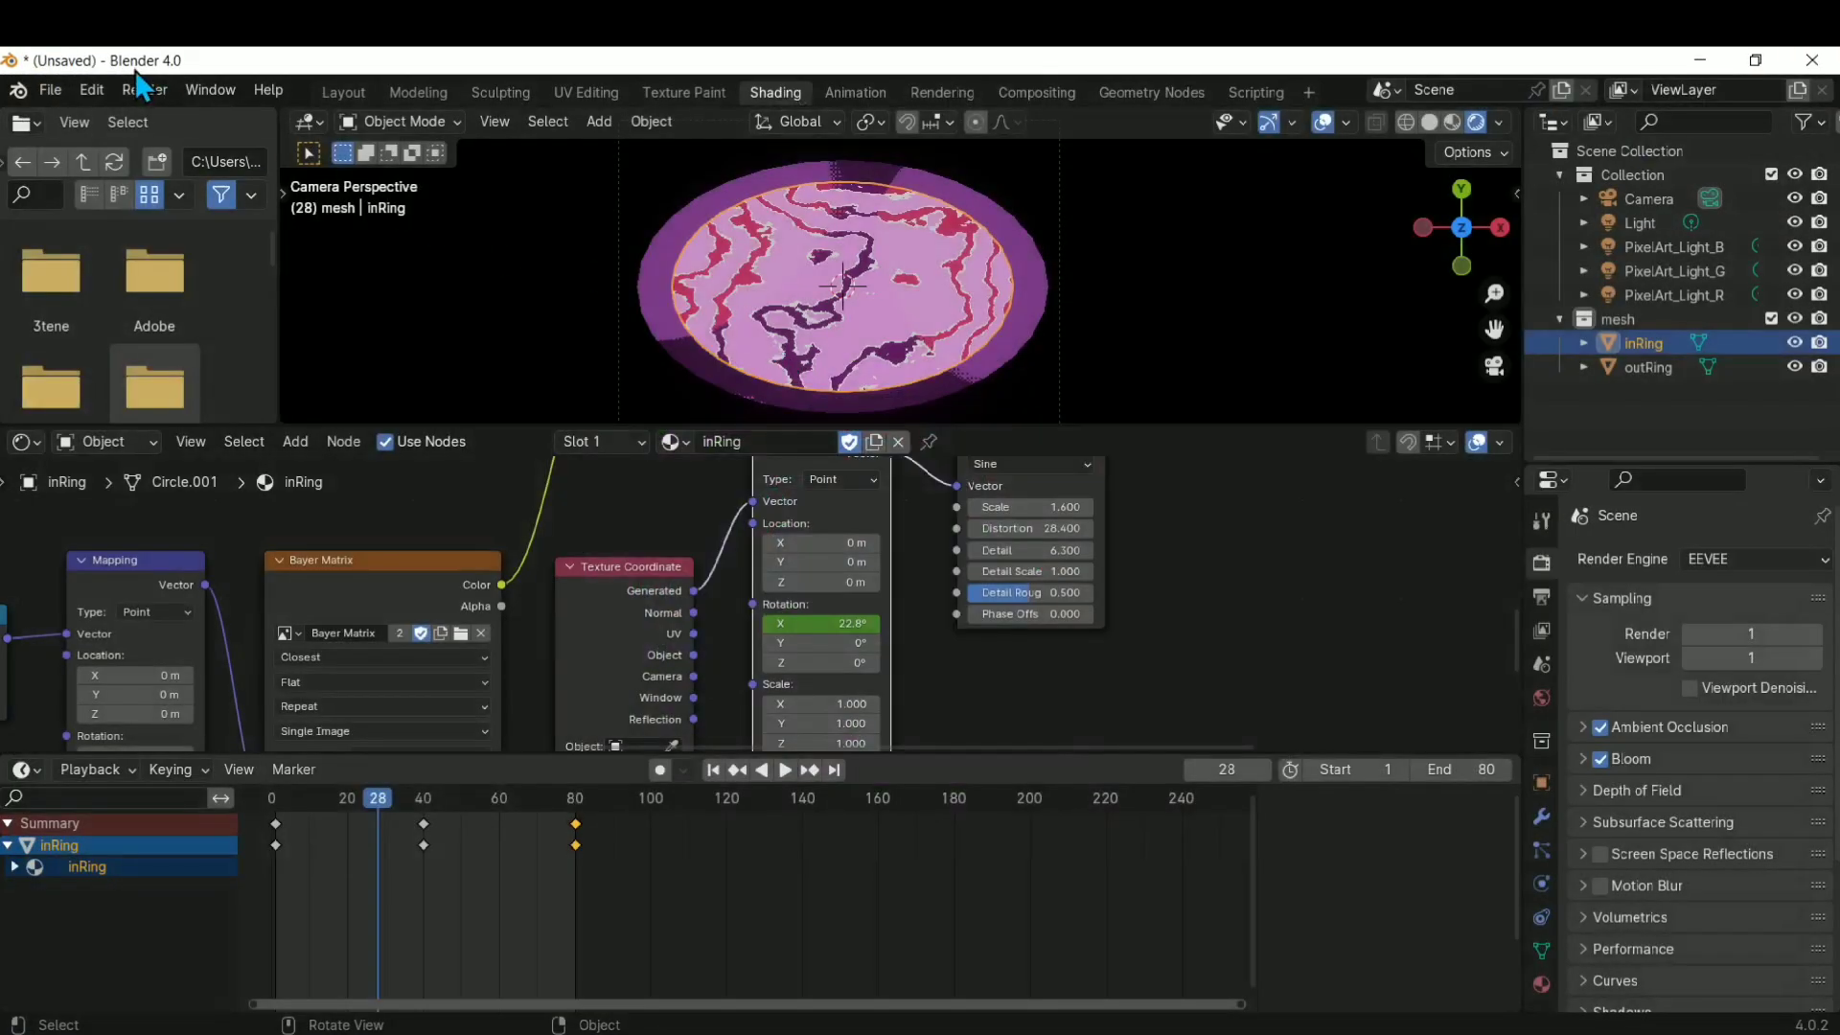
# Enable a Transparent film background in the render settings
pyautogui.click(139, 86)
pyautogui.scroll(-5, 1614, 856)
pyautogui.click(1602, 869)
pyautogui.scroll(-2, 1630, 893)
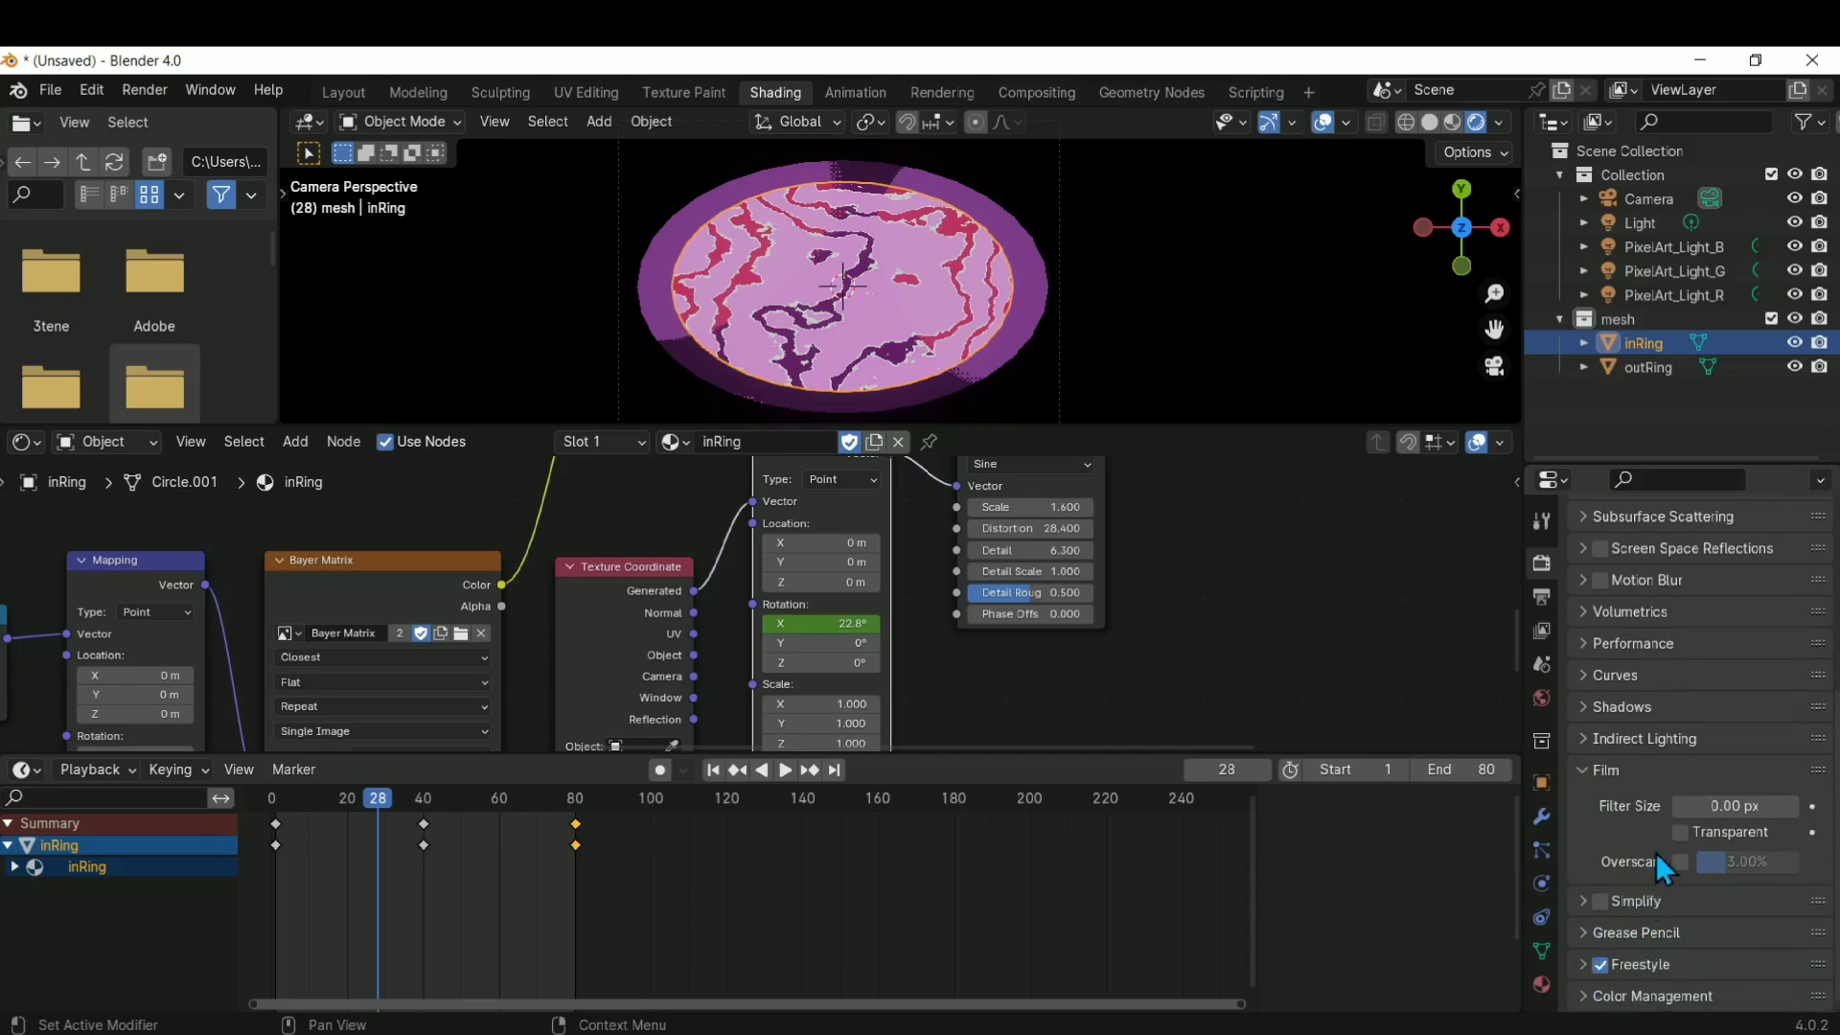
pyautogui.click(1681, 833)
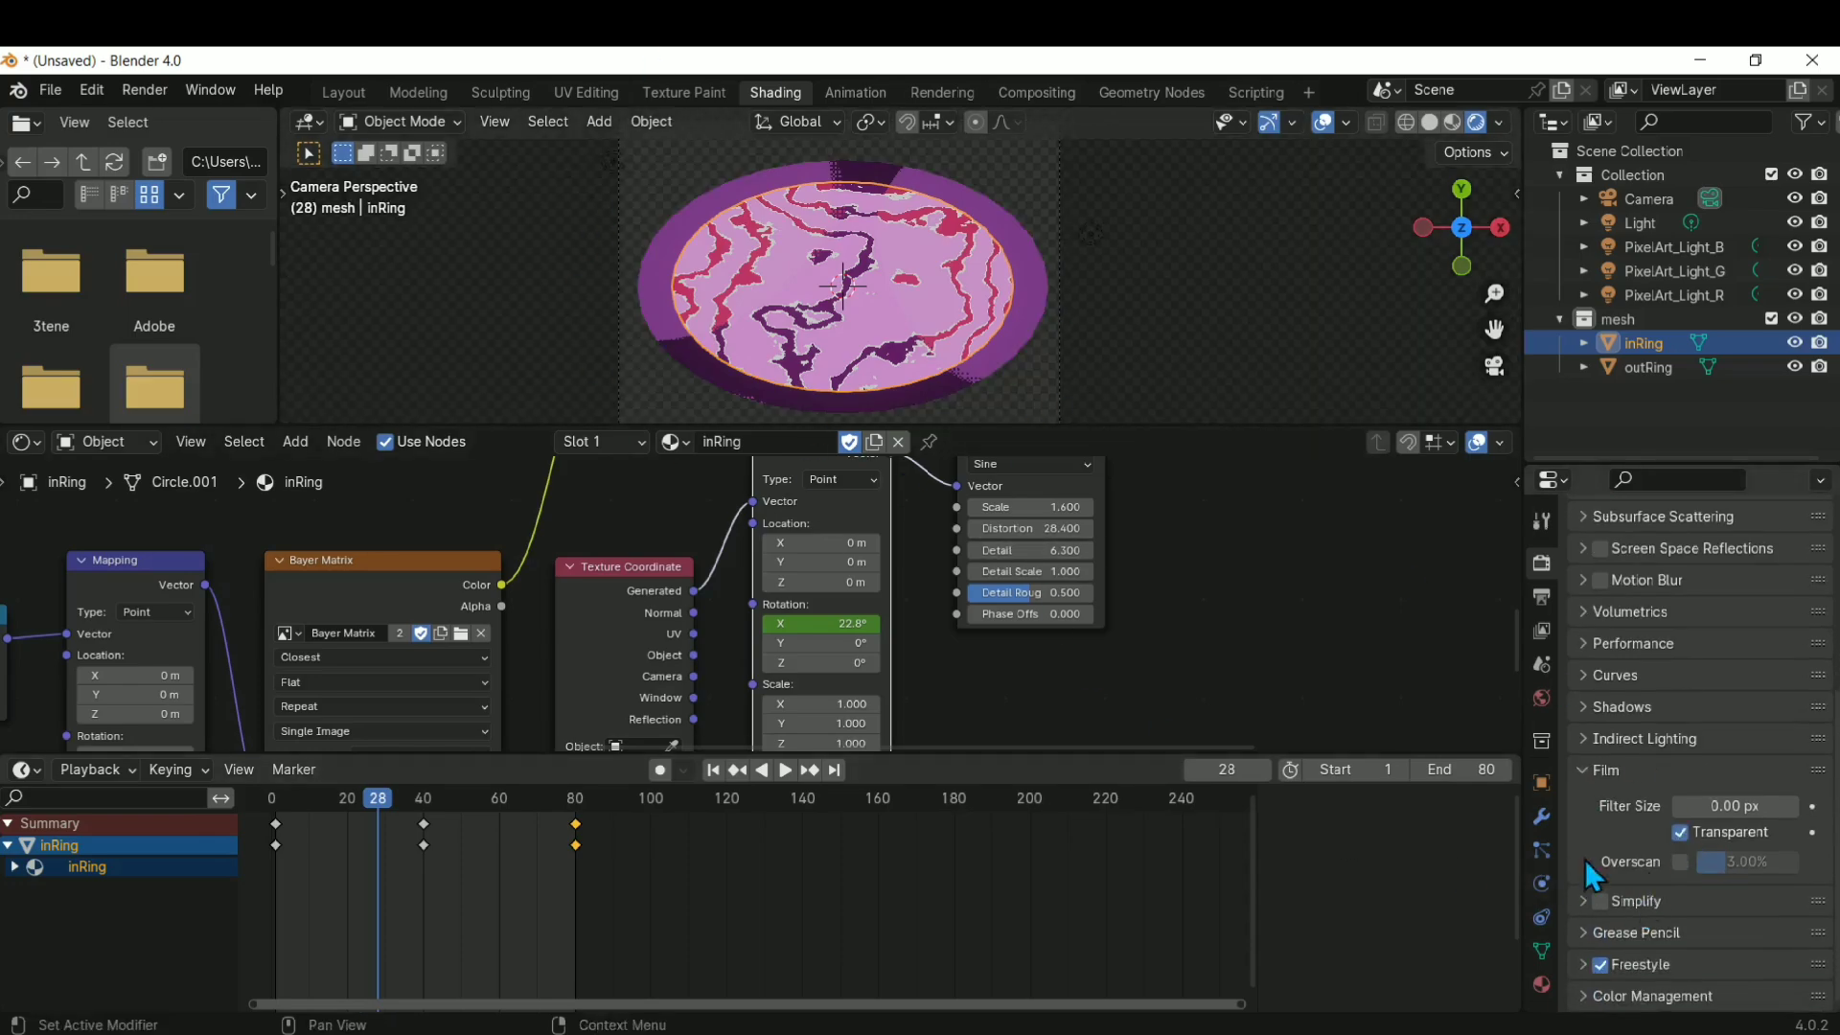
pyautogui.scroll(6, 1591, 636)
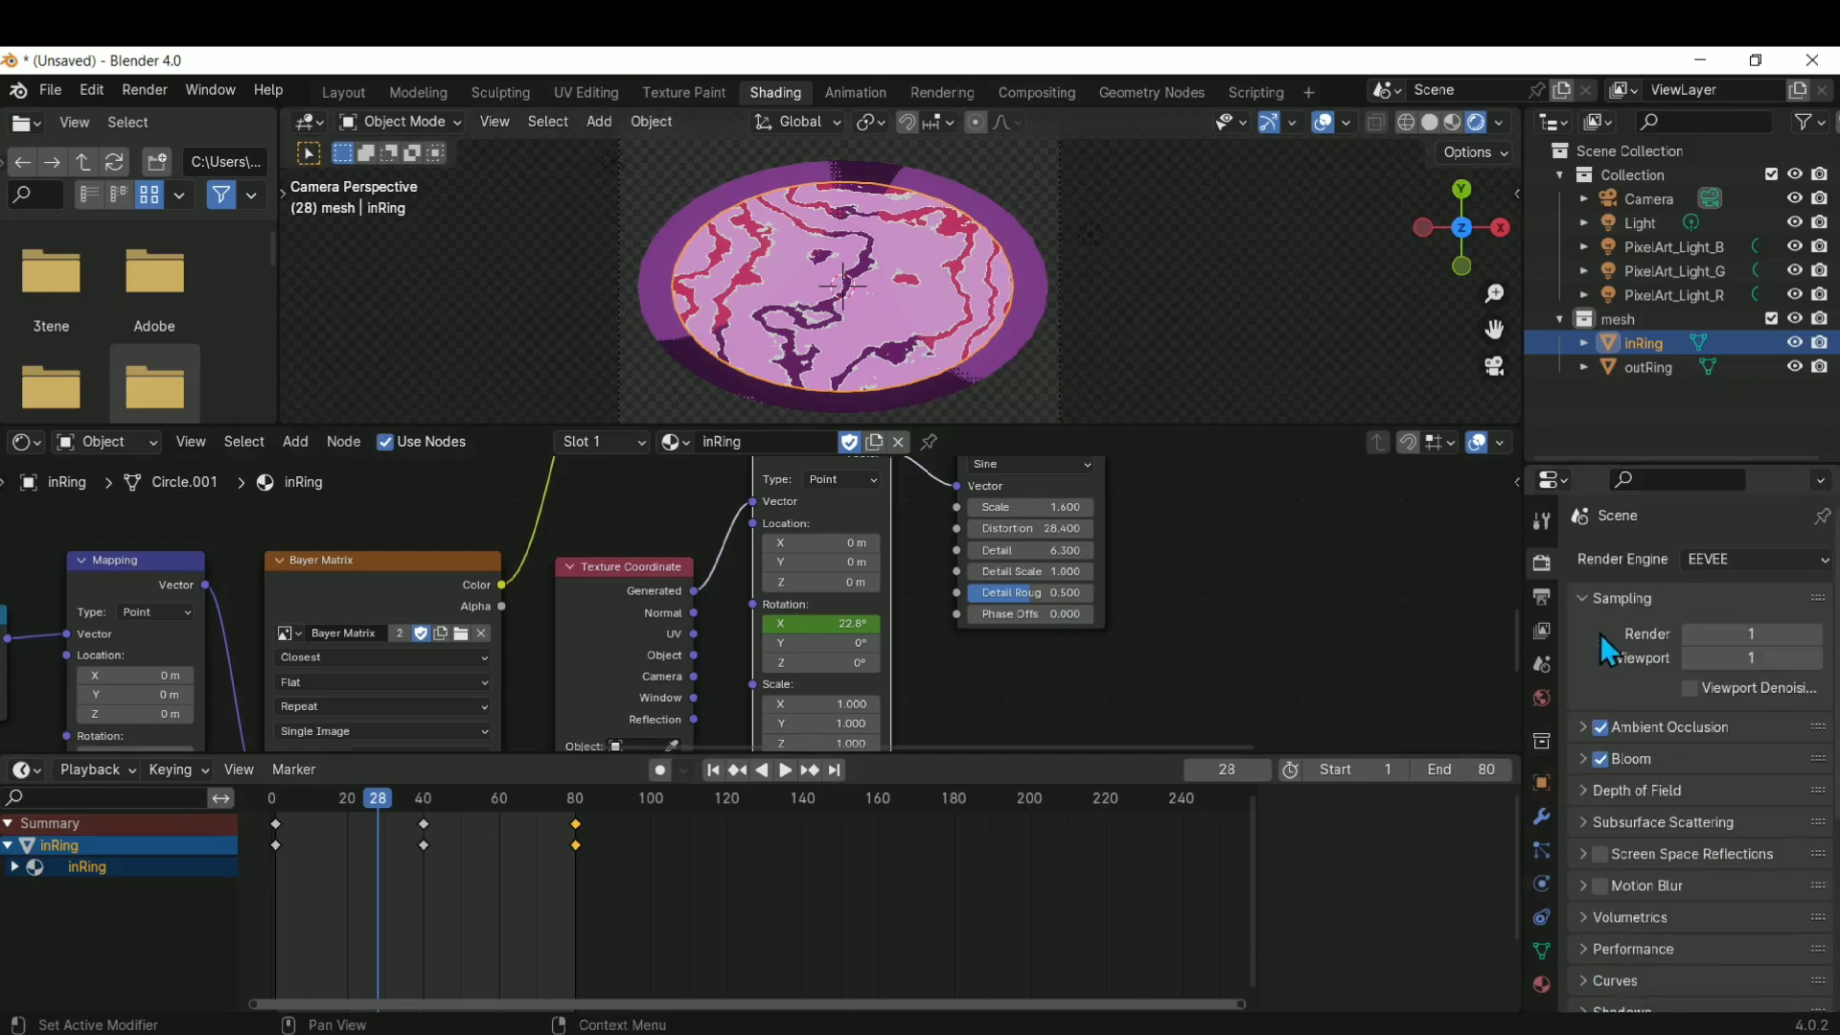
pyautogui.scroll(-6, 1601, 635)
pyautogui.scroll(6, 1596, 642)
# View the portal from the top at a slight tilt, play back its looping animation and stop it
pyautogui.moveTo(1017, 345); pyautogui.dragTo(1016, 341, button='middle')
pyautogui.press('KP_7')
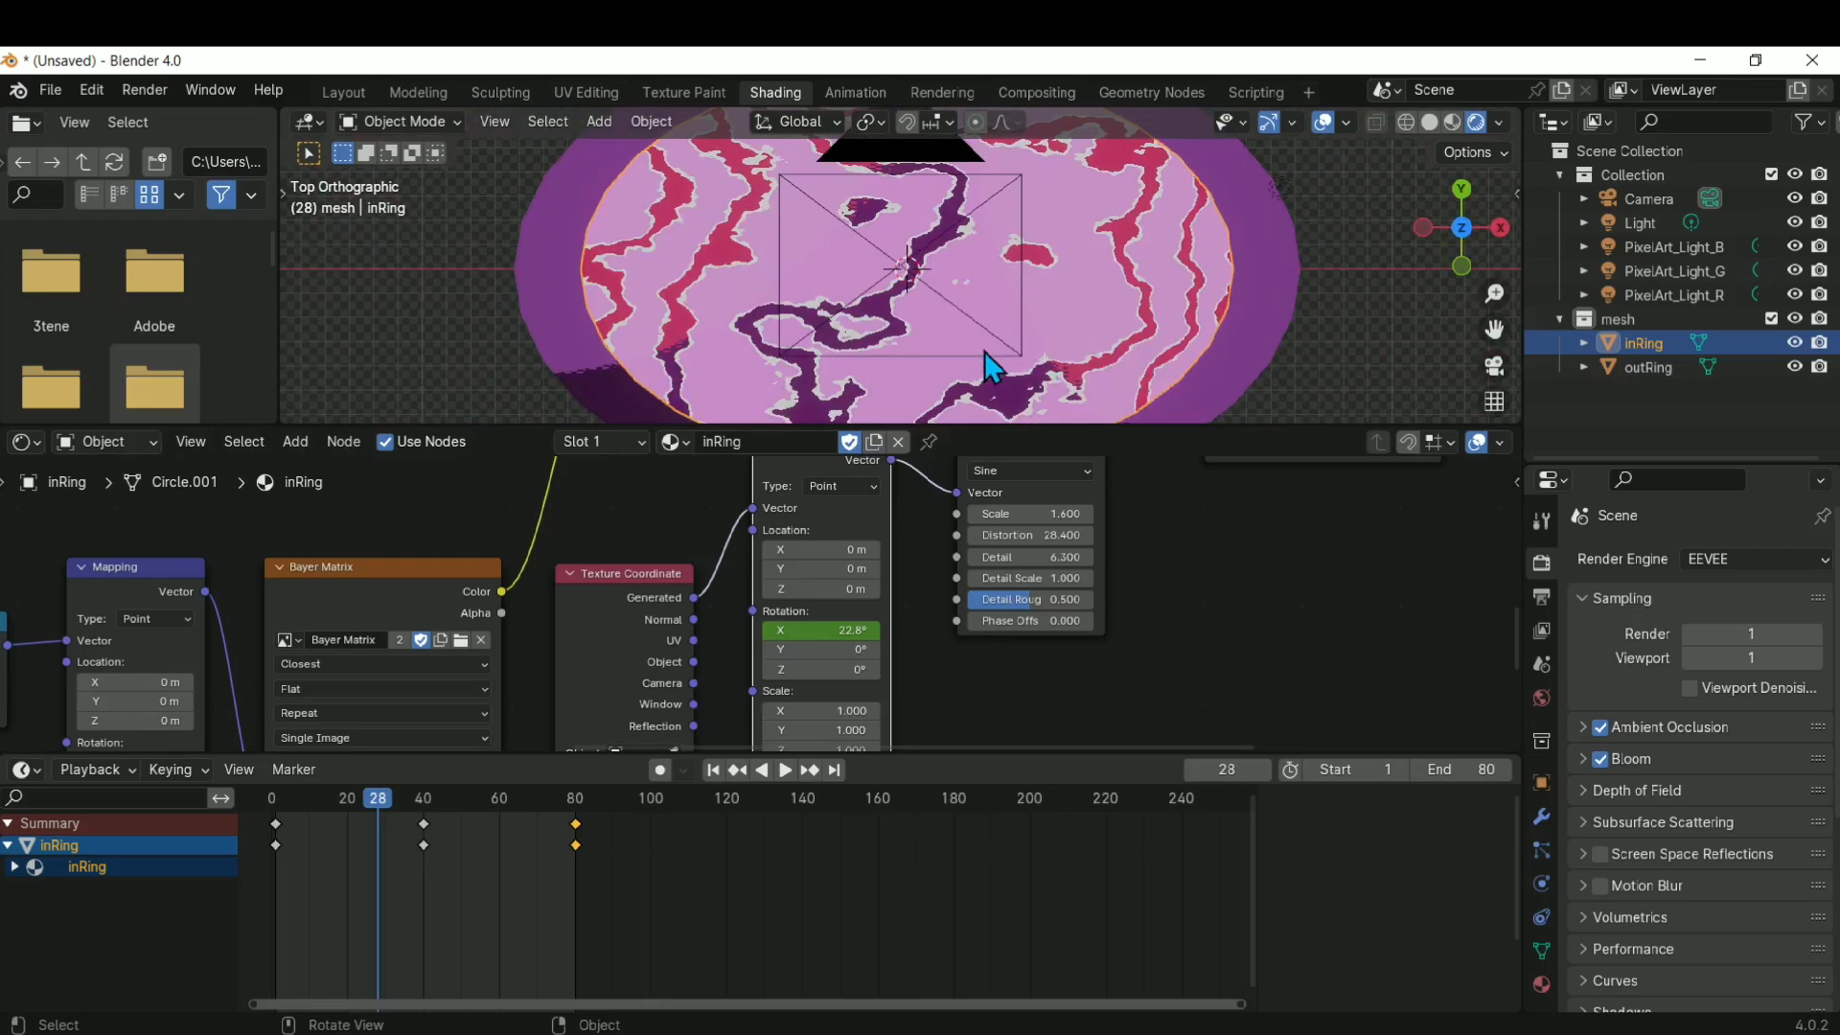
pyautogui.scroll(-6, 985, 351)
pyautogui.moveTo(981, 232)
pyautogui.keyDown('shift'); pyautogui.mouseDown(button='middle')
pyautogui.moveTo(986, 296)
pyautogui.moveTo(997, 259)
pyautogui.mouseUp(button='middle'); pyautogui.keyUp('shift')
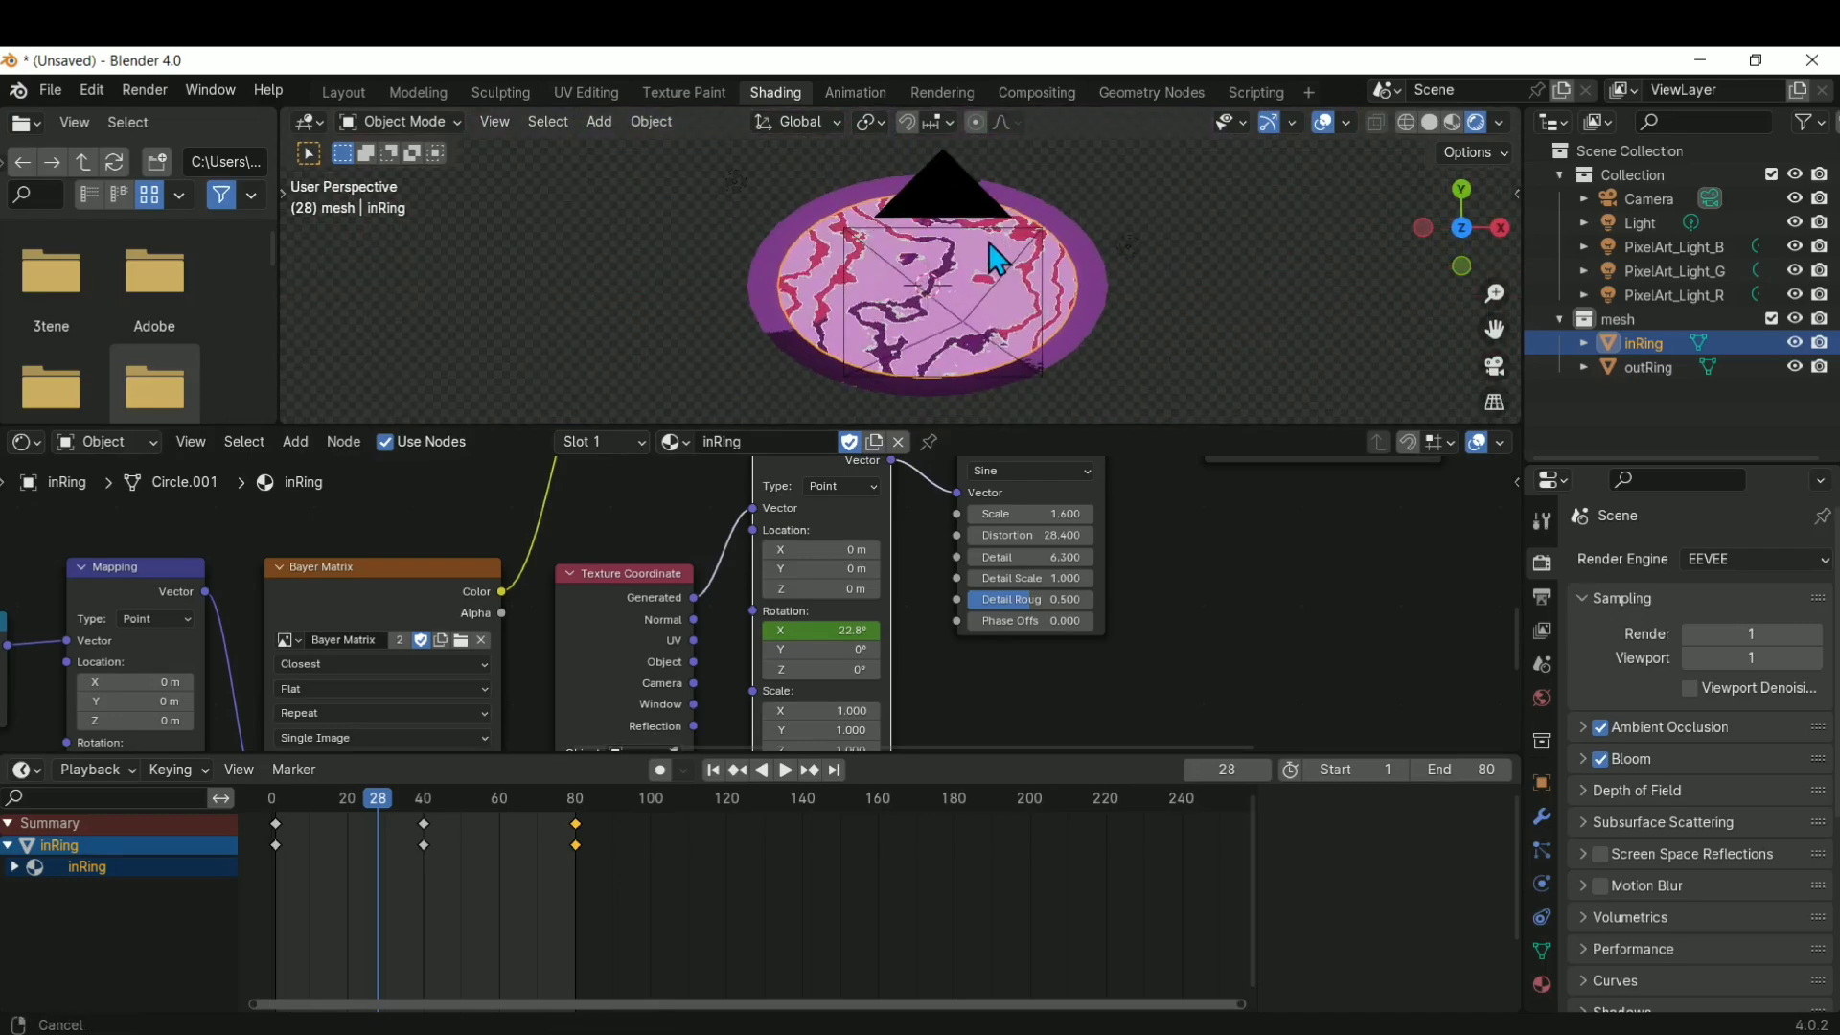
pyautogui.press('space')
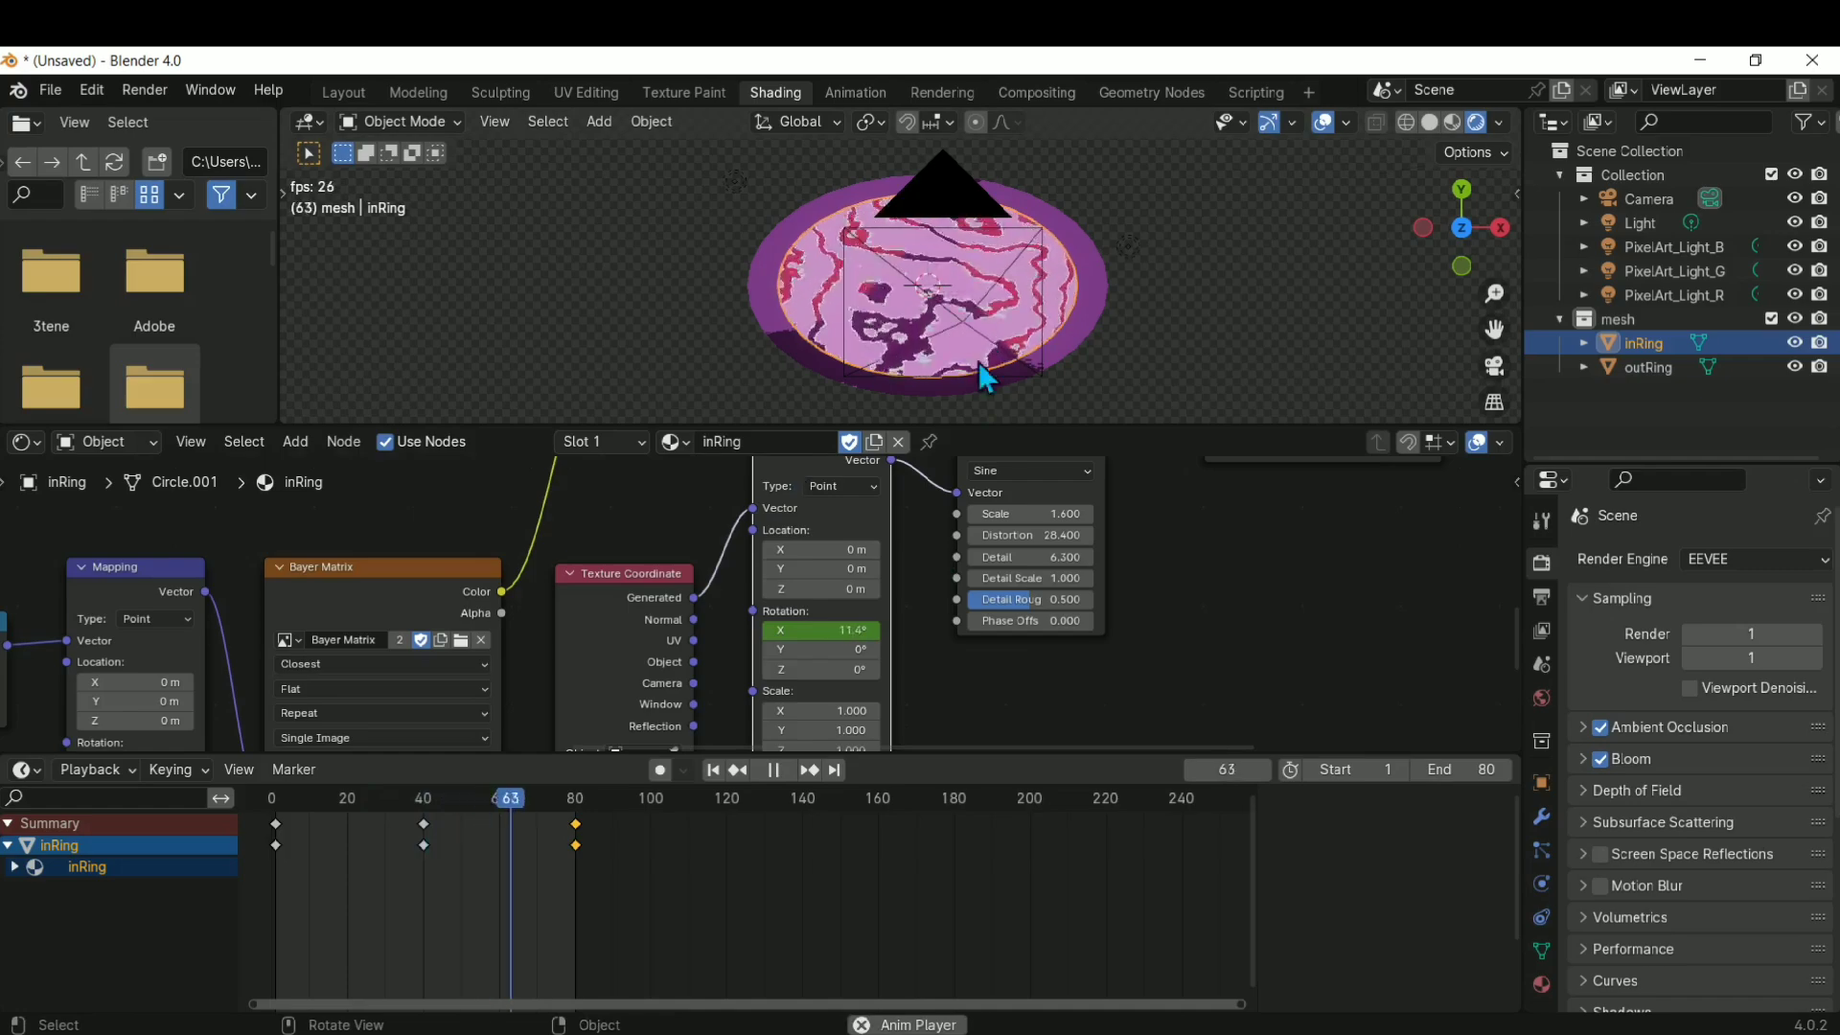
pyautogui.press('space')
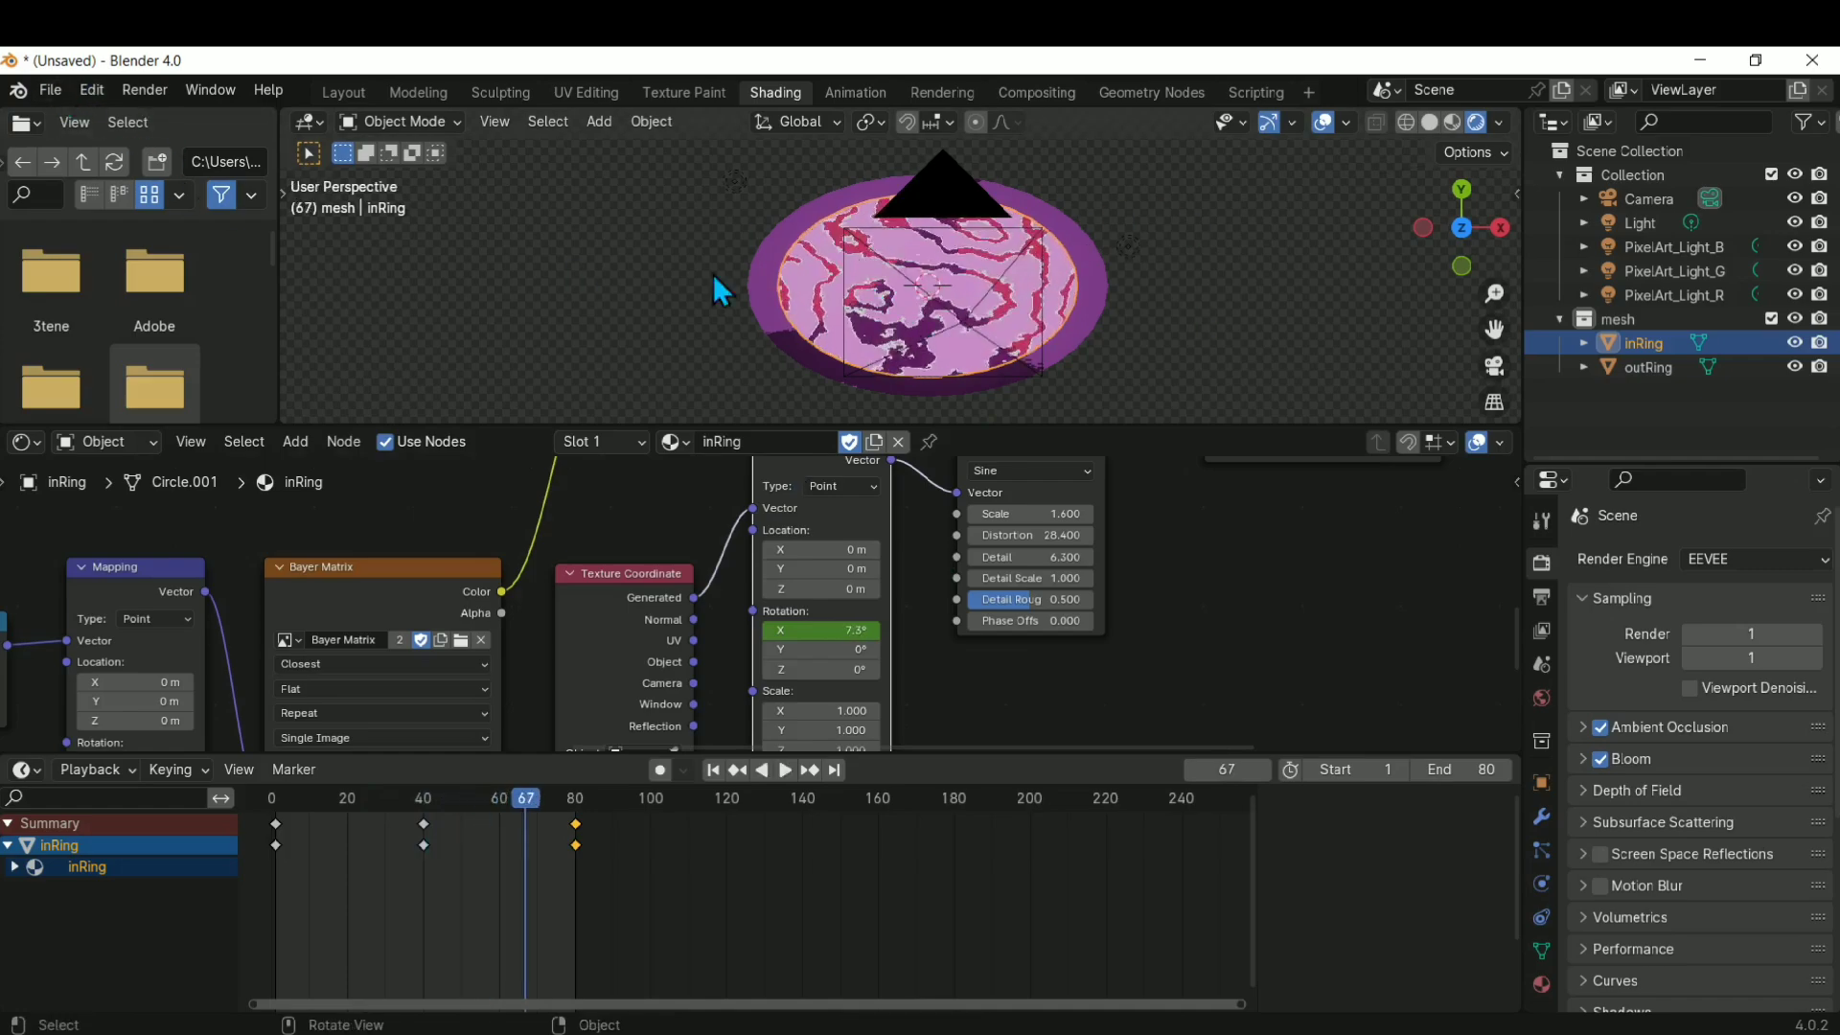
# Open the recent file portal.blend, discarding the unsaved changes to the current scene
pyautogui.click(50, 91)
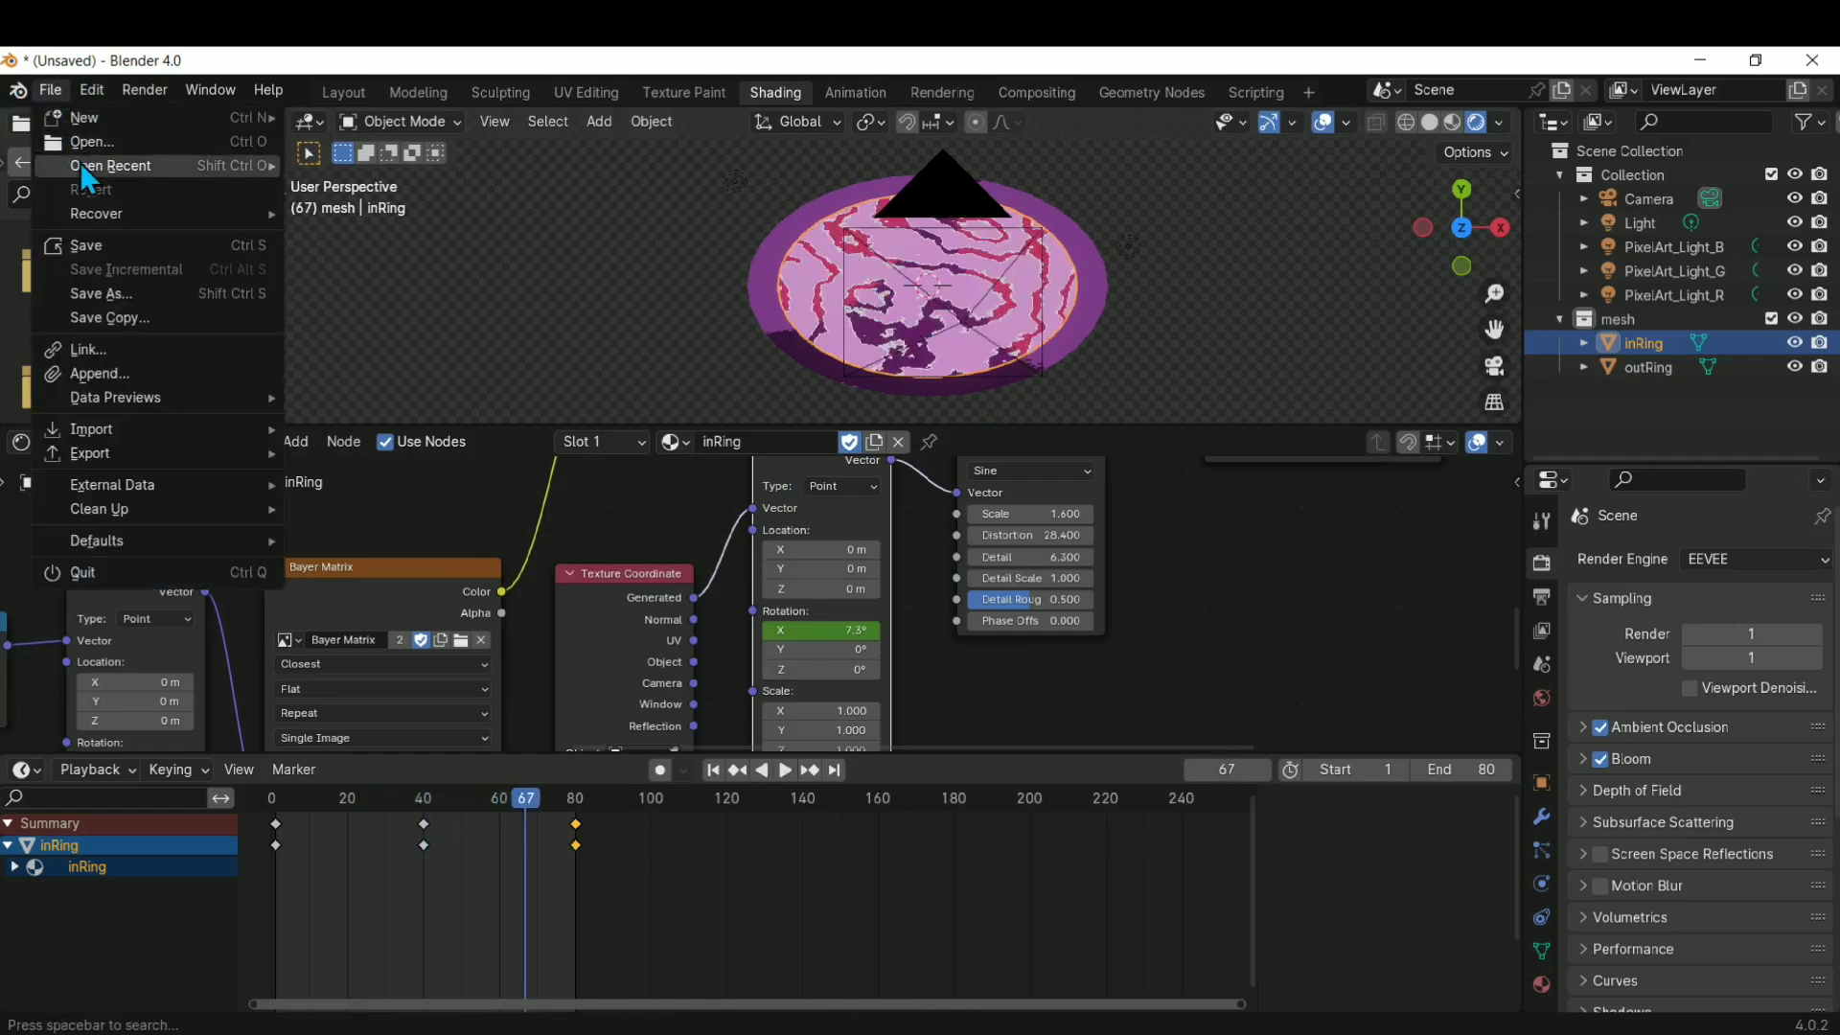
pyautogui.moveTo(84, 169)
pyautogui.click(420, 163)
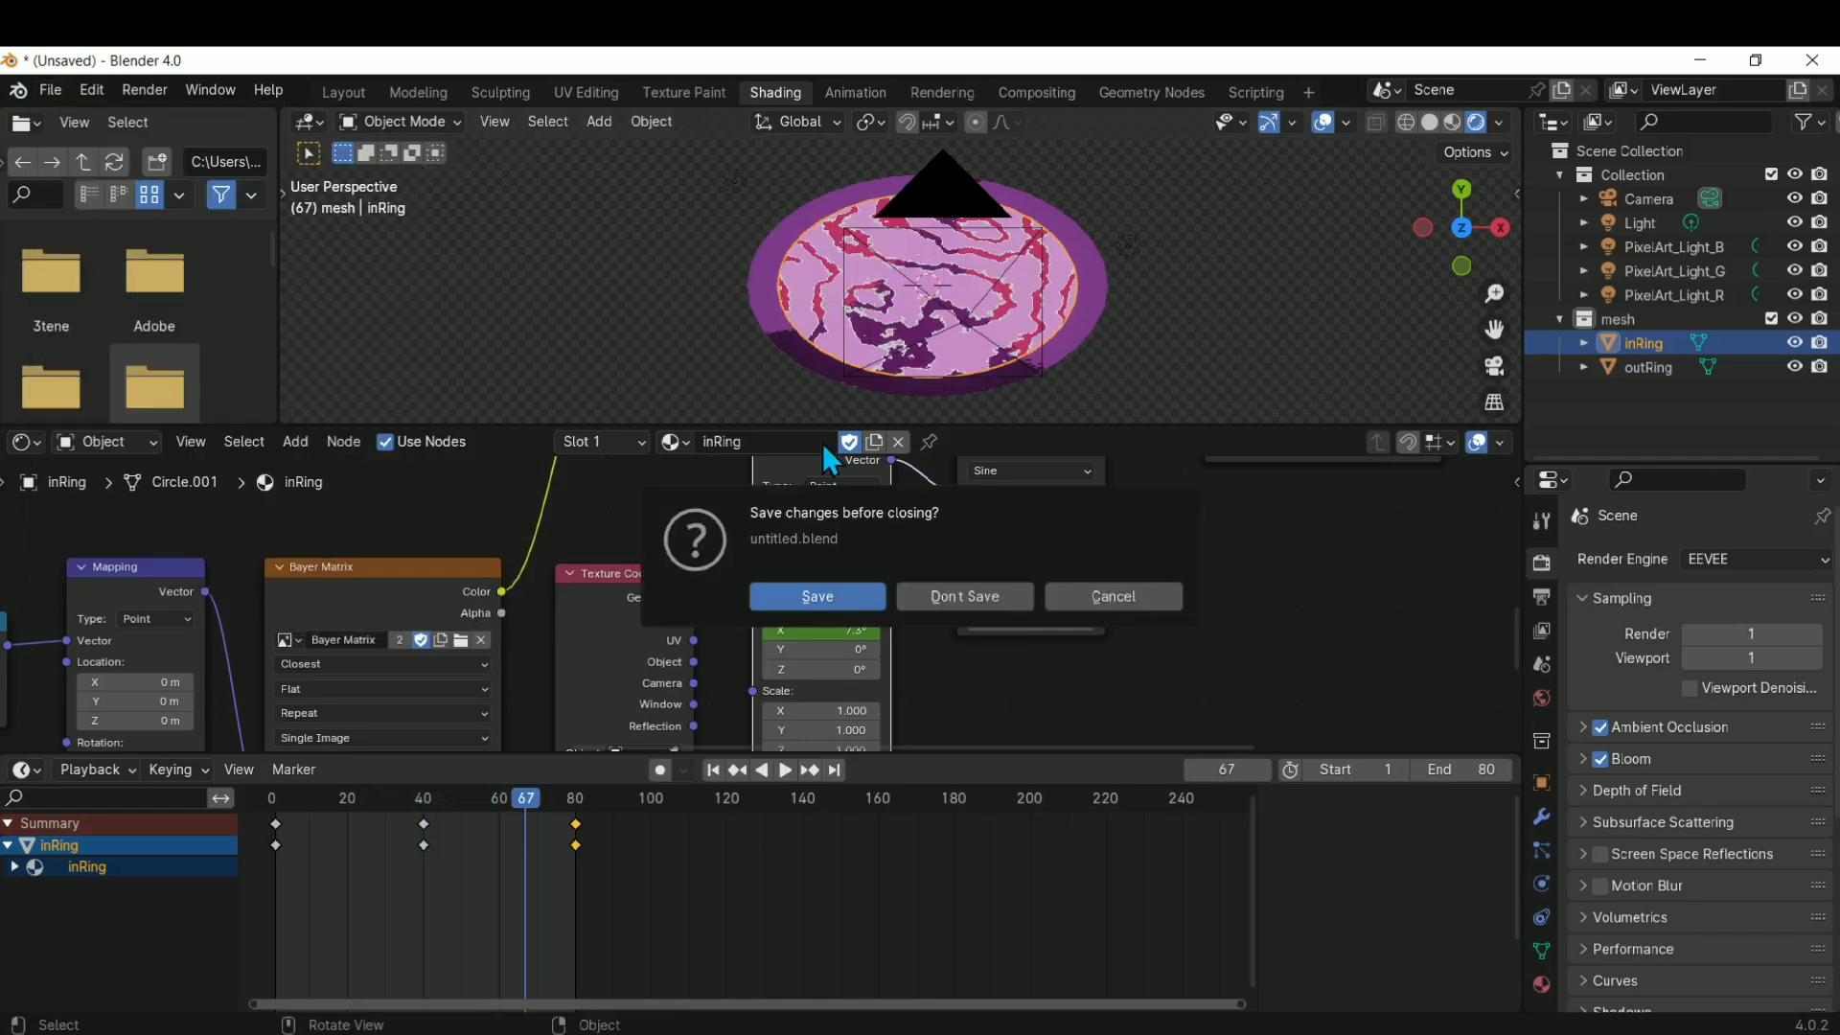
pyautogui.click(978, 593)
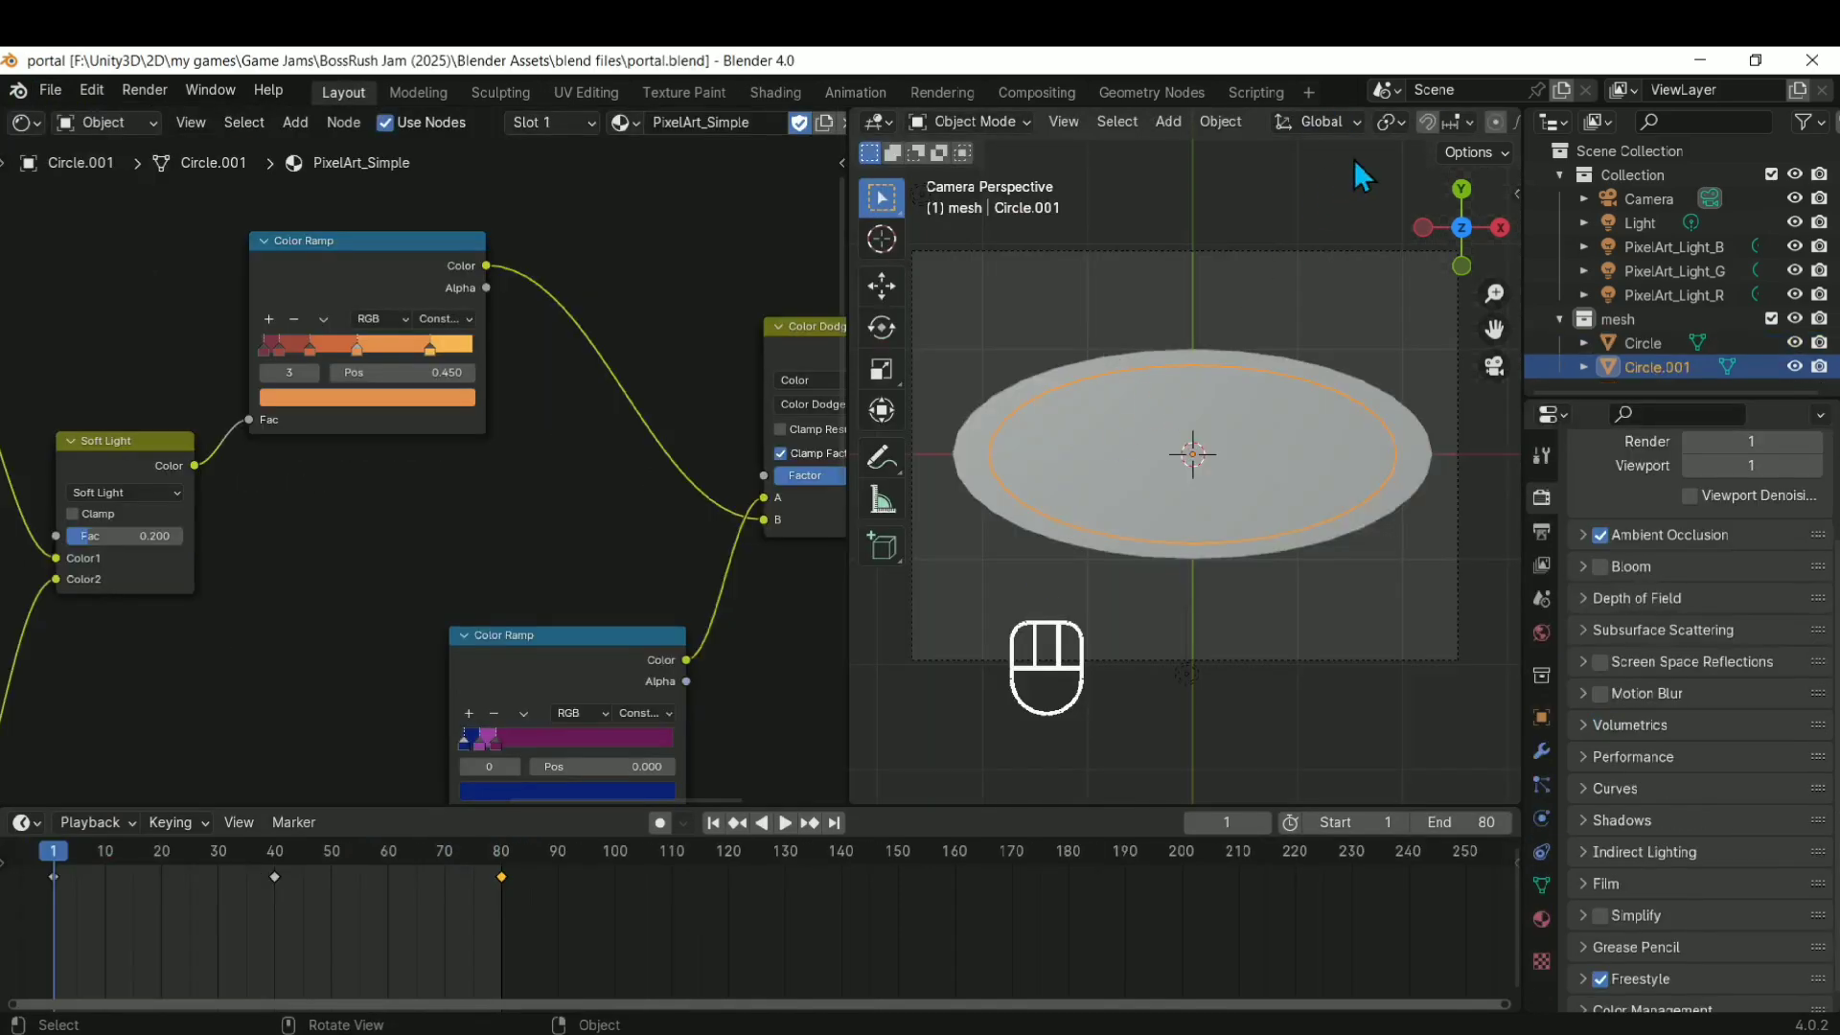
# Widen the 3D viewport and switch it to Rendered shading to preview the portal's materials
pyautogui.moveTo(849, 437)
pyautogui.mouseDown()
pyautogui.moveTo(422, 489)
pyautogui.moveTo(290, 479)
pyautogui.mouseUp()
pyautogui.click(1457, 121)
pyautogui.click(1479, 122)
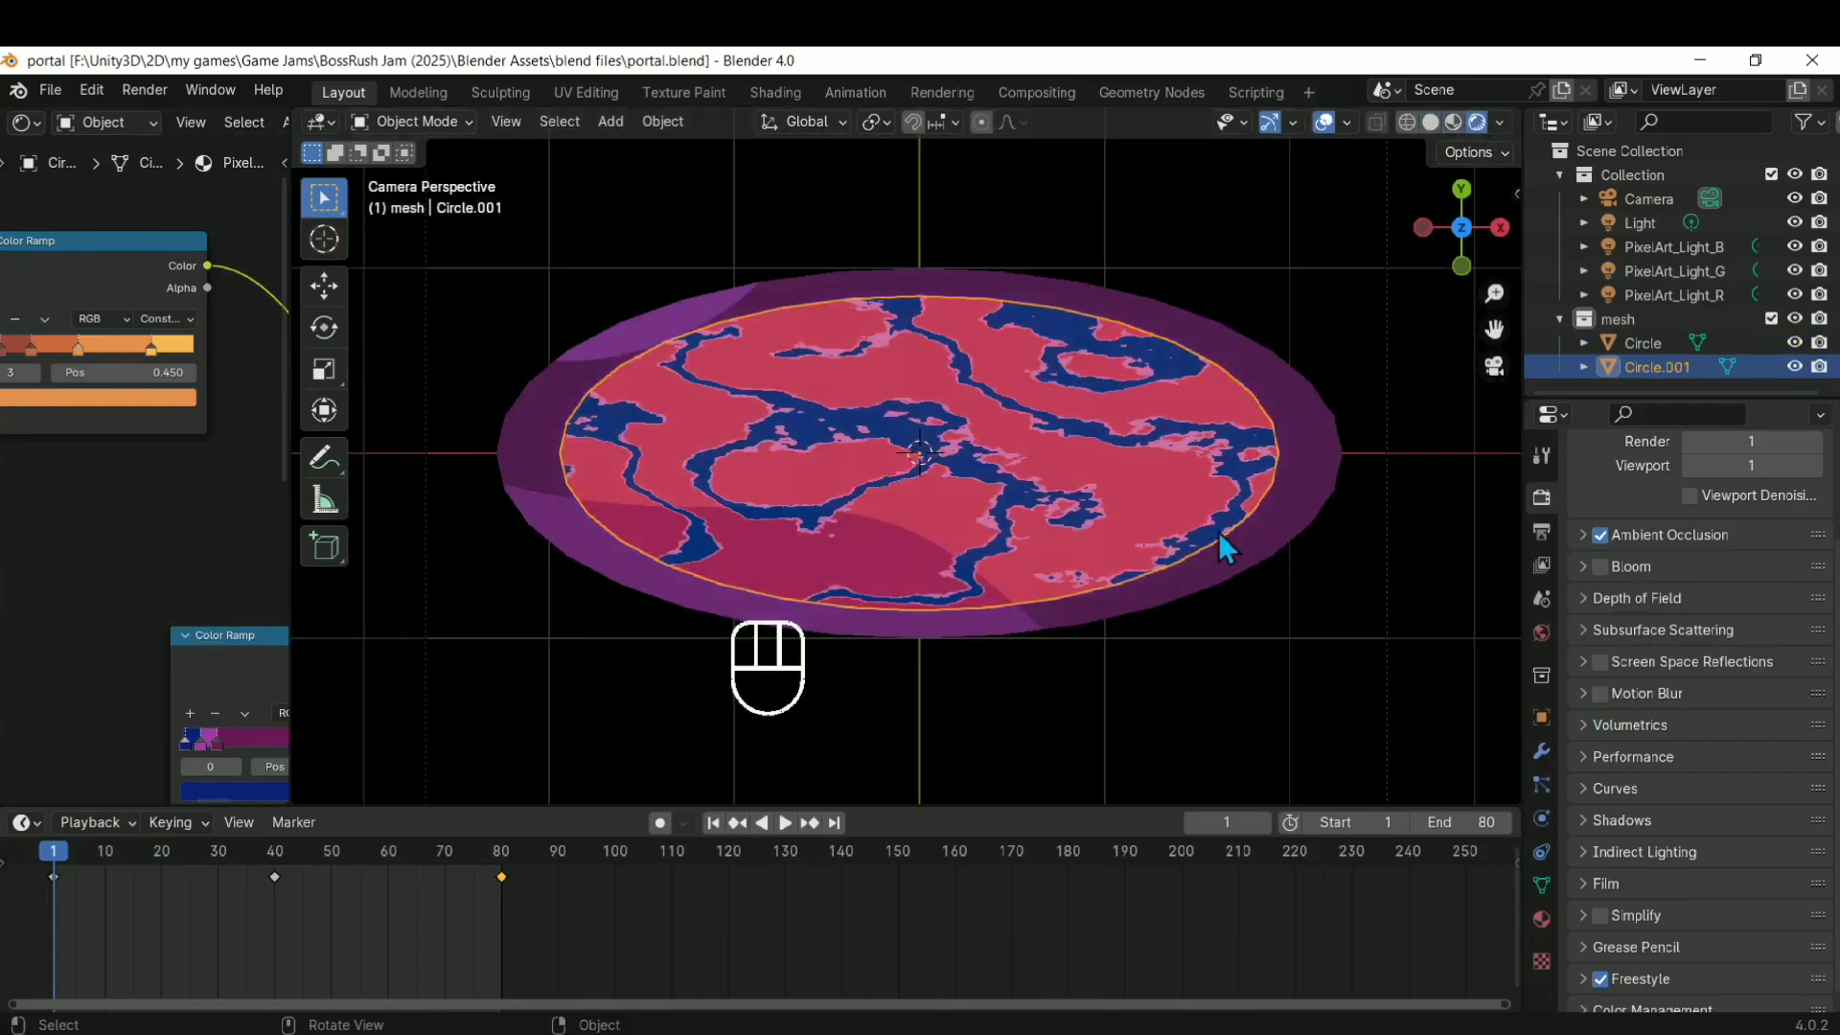
# Render frame 1 as a still image, inspect the pixelated portal close up and close the render window
pyautogui.press('F12')
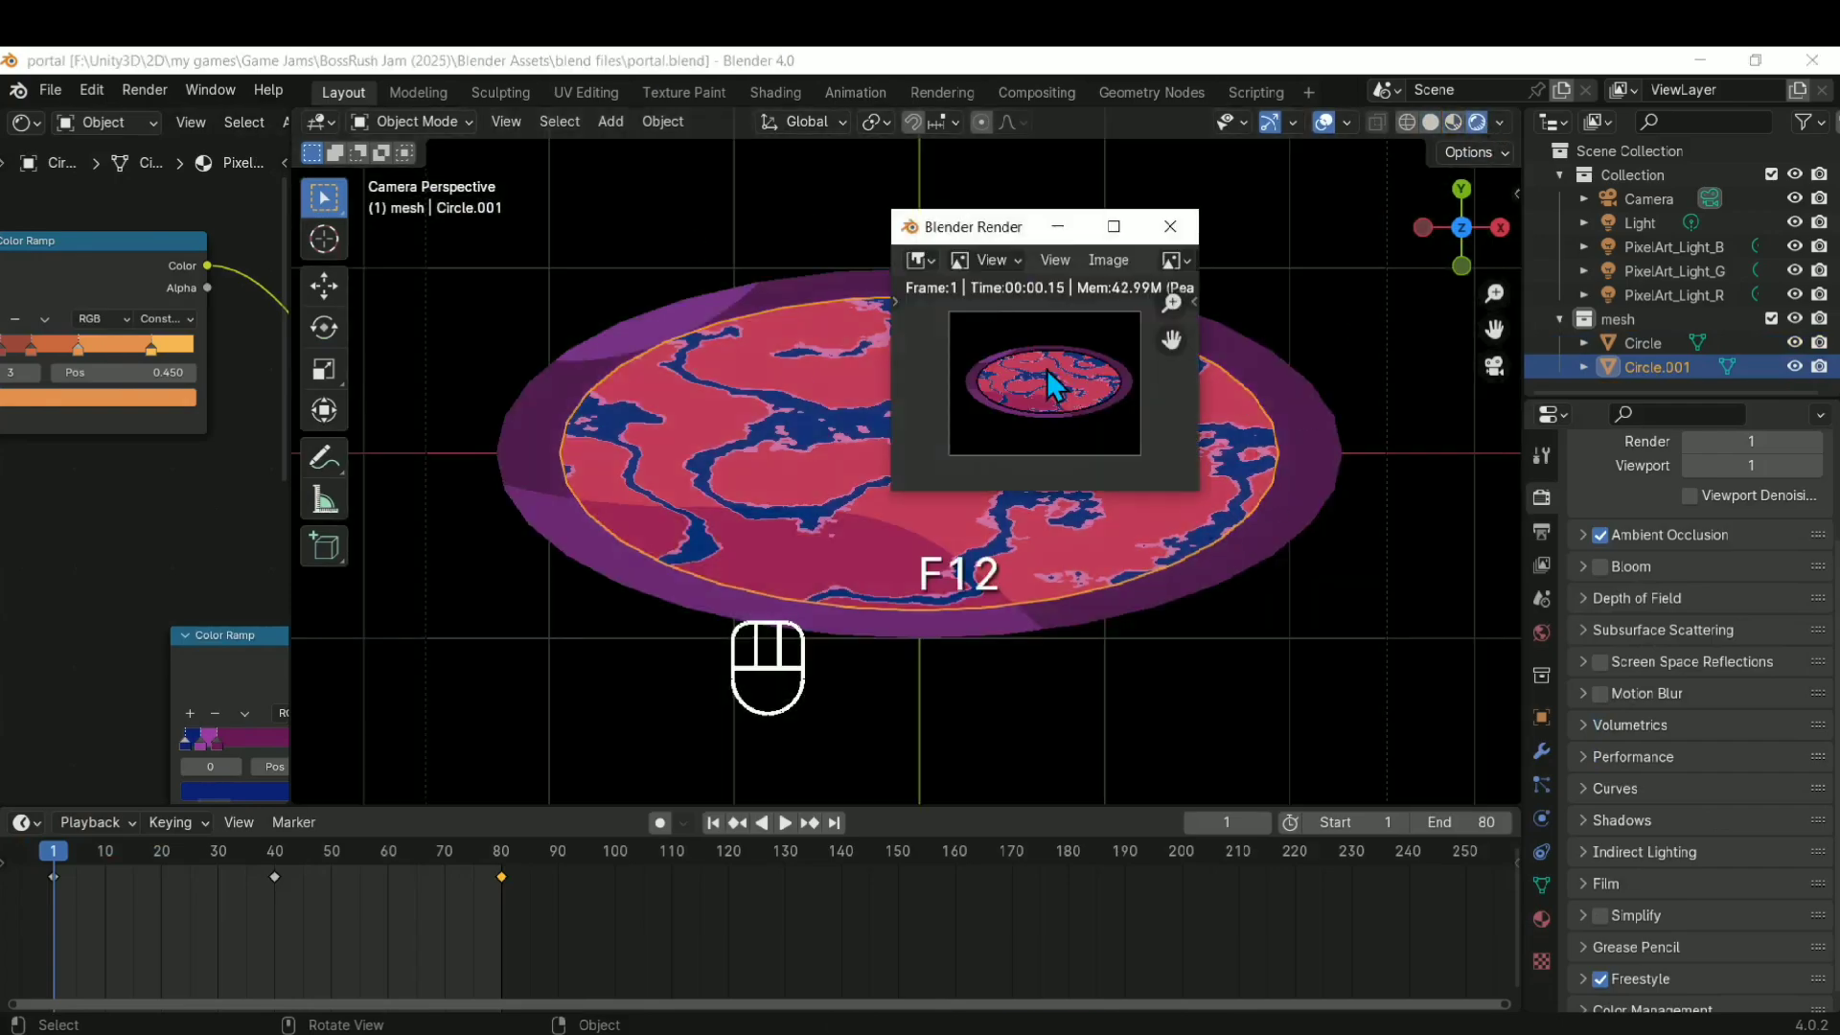
pyautogui.click(1113, 226)
pyautogui.scroll(7, 974, 487)
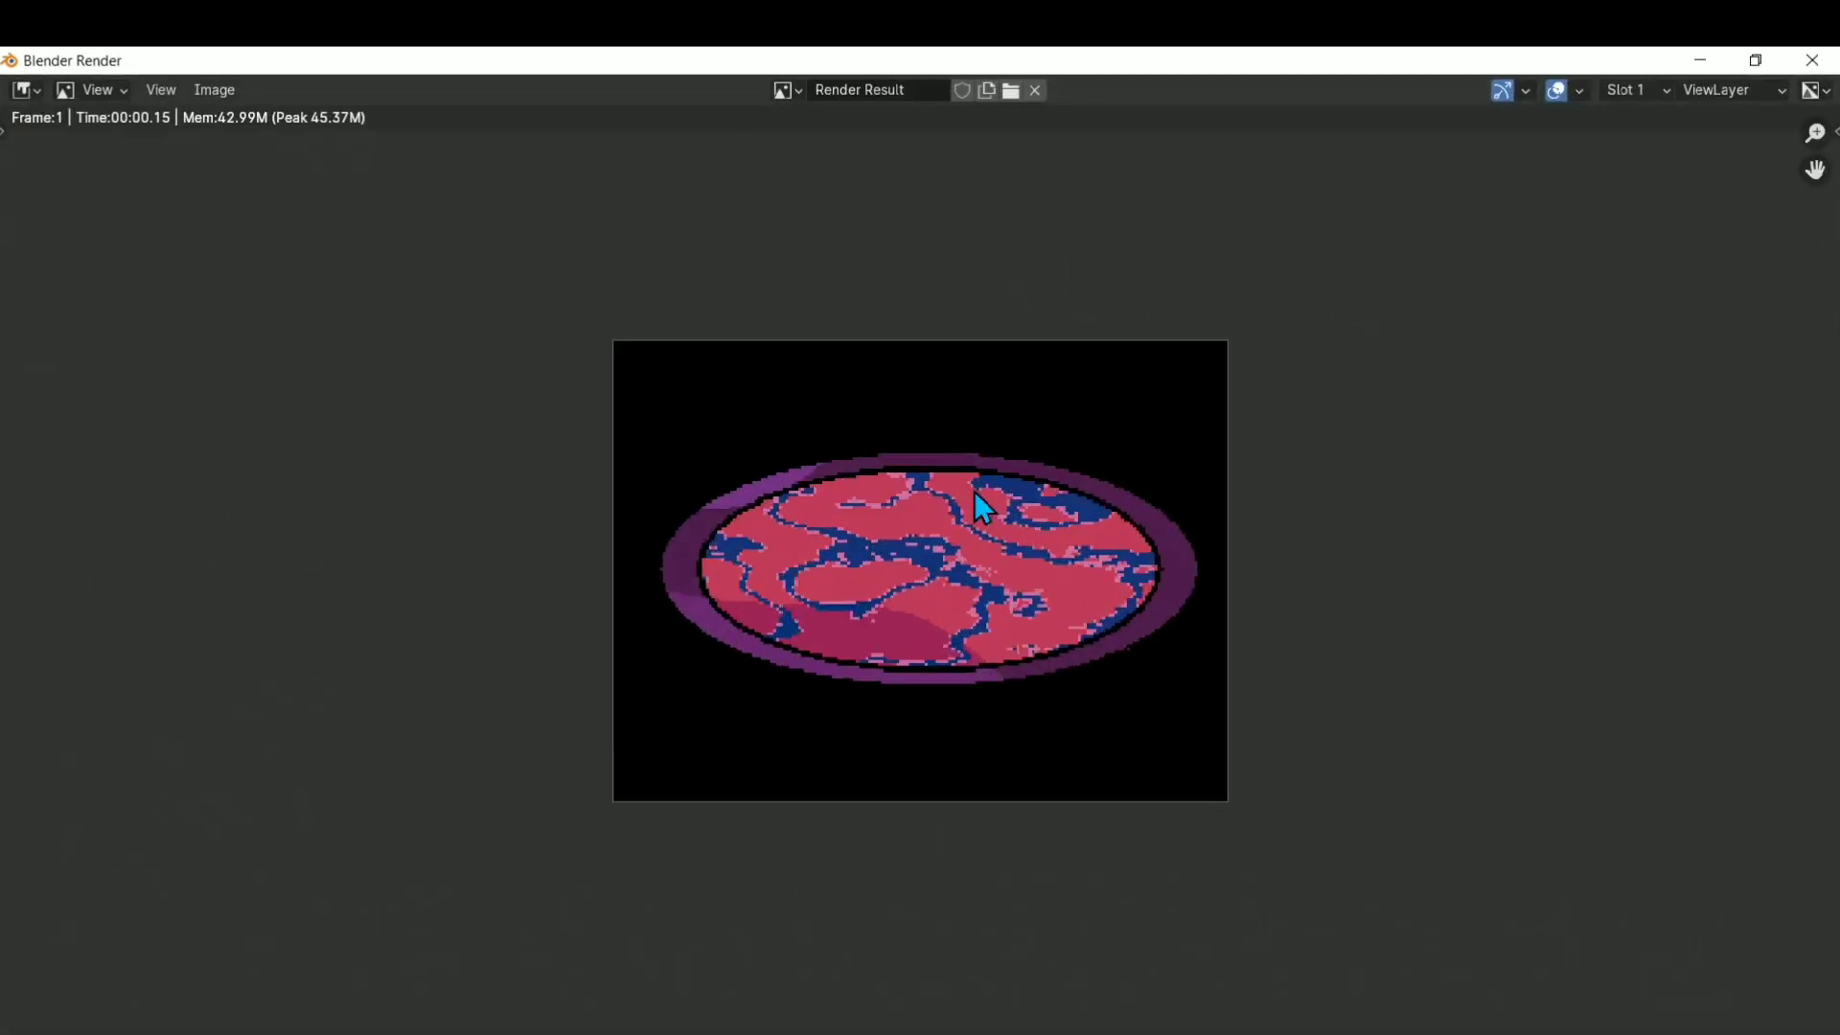
pyautogui.scroll(2, 1036, 498)
pyautogui.scroll(-2, 989, 467)
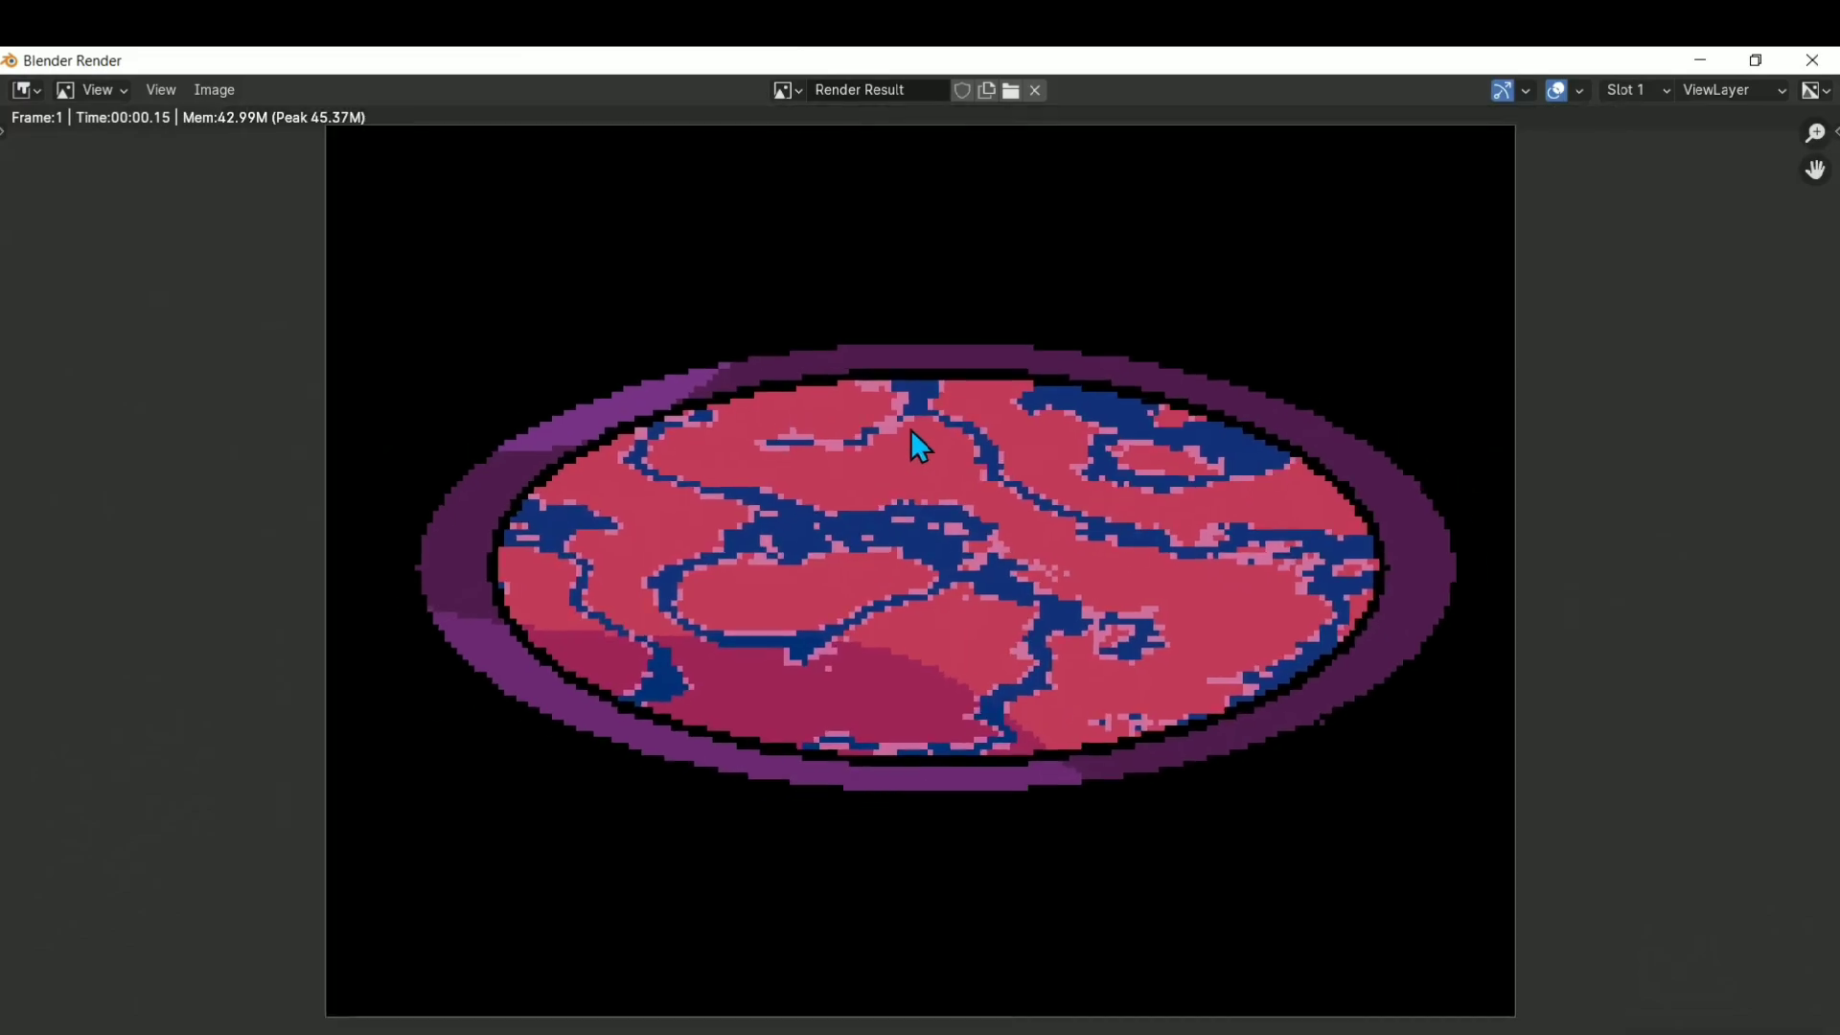
pyautogui.scroll(1, 992, 474)
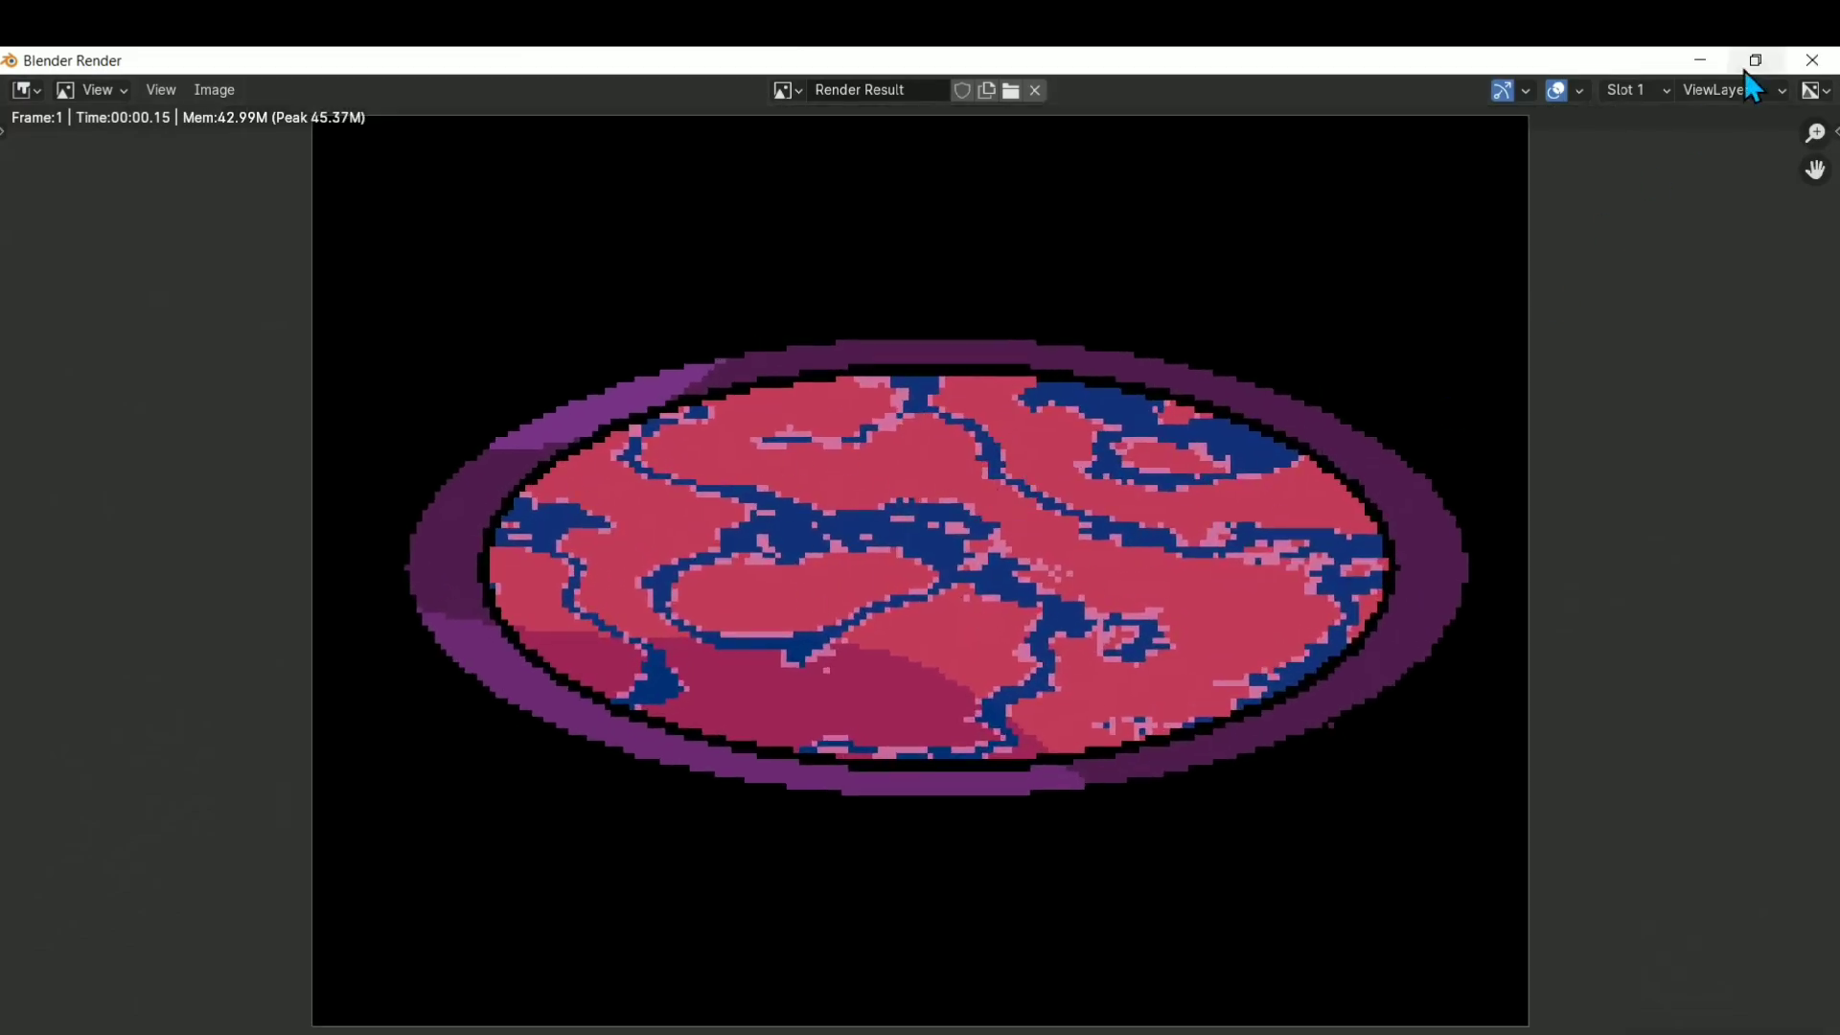
pyautogui.click(1810, 68)
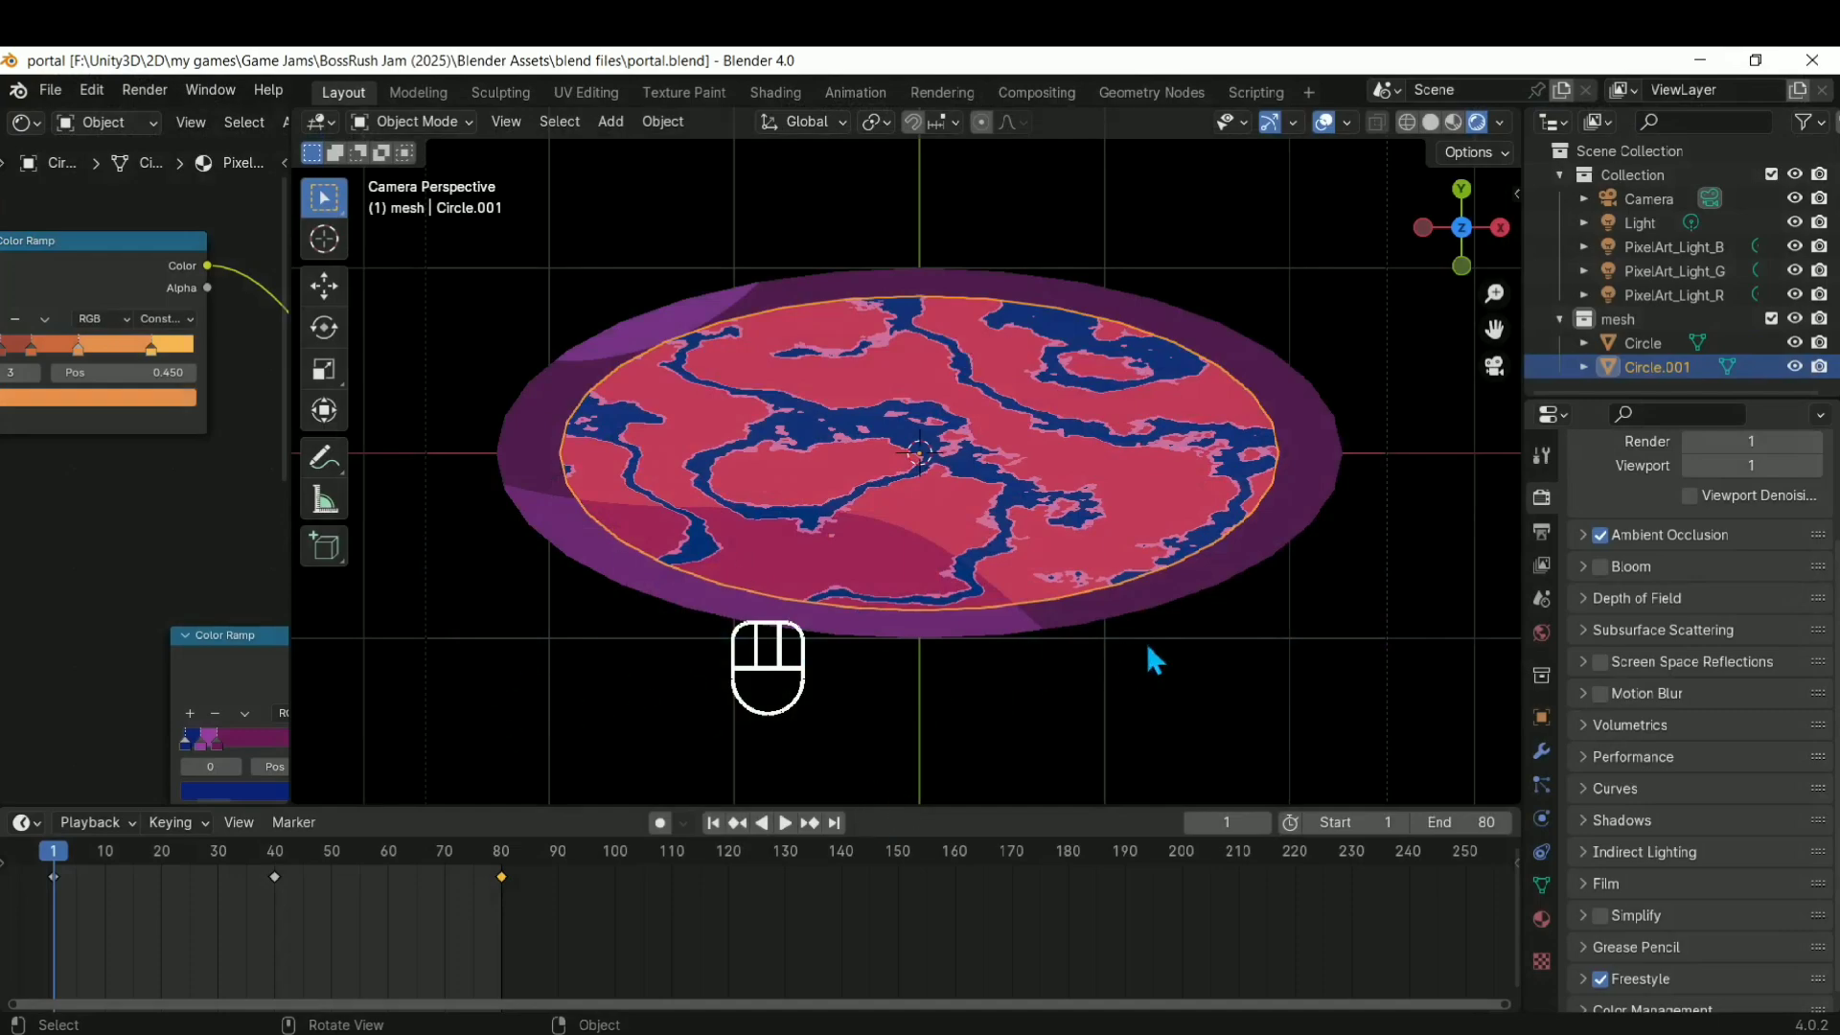
# Widen the node editor and examine the Soft Light, Color Ramp, Color Dodge and Emission nodes of the PixelArt_Simple material
pyautogui.moveTo(287, 588); pyautogui.dragTo(901, 589)
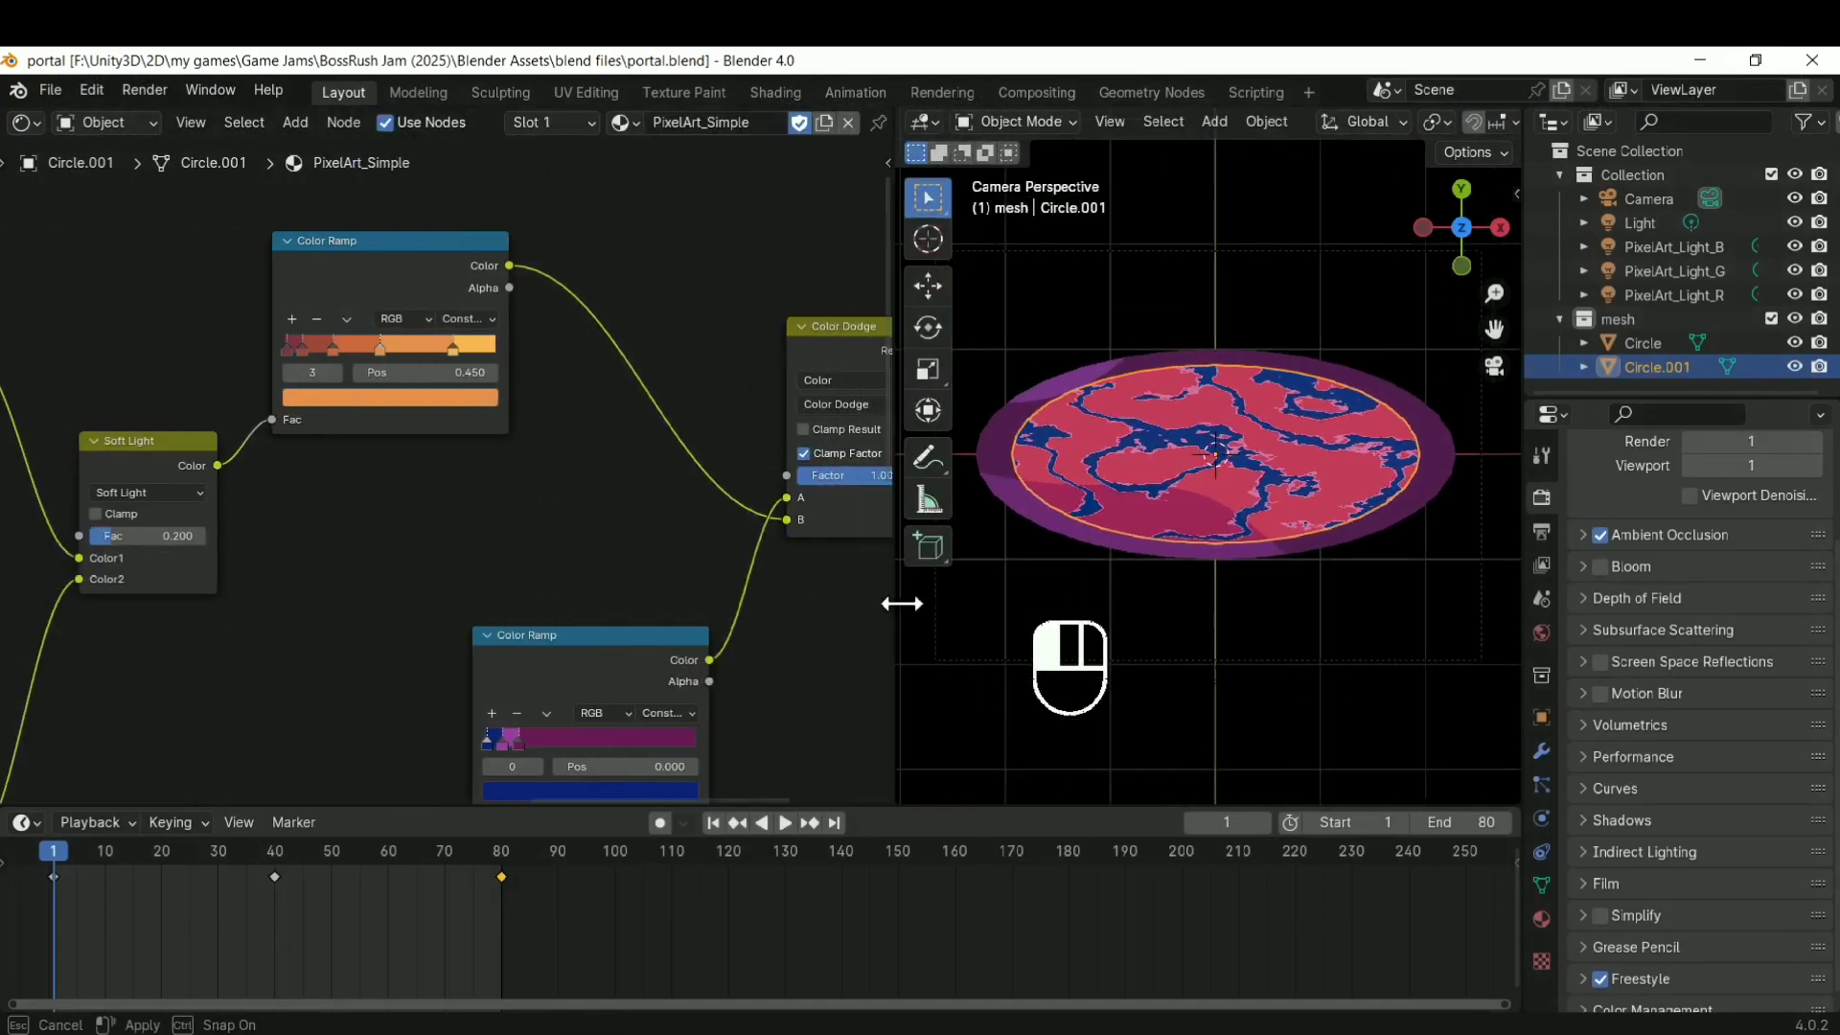
pyautogui.moveTo(481, 744); pyautogui.dragTo(617, 600, button='middle')
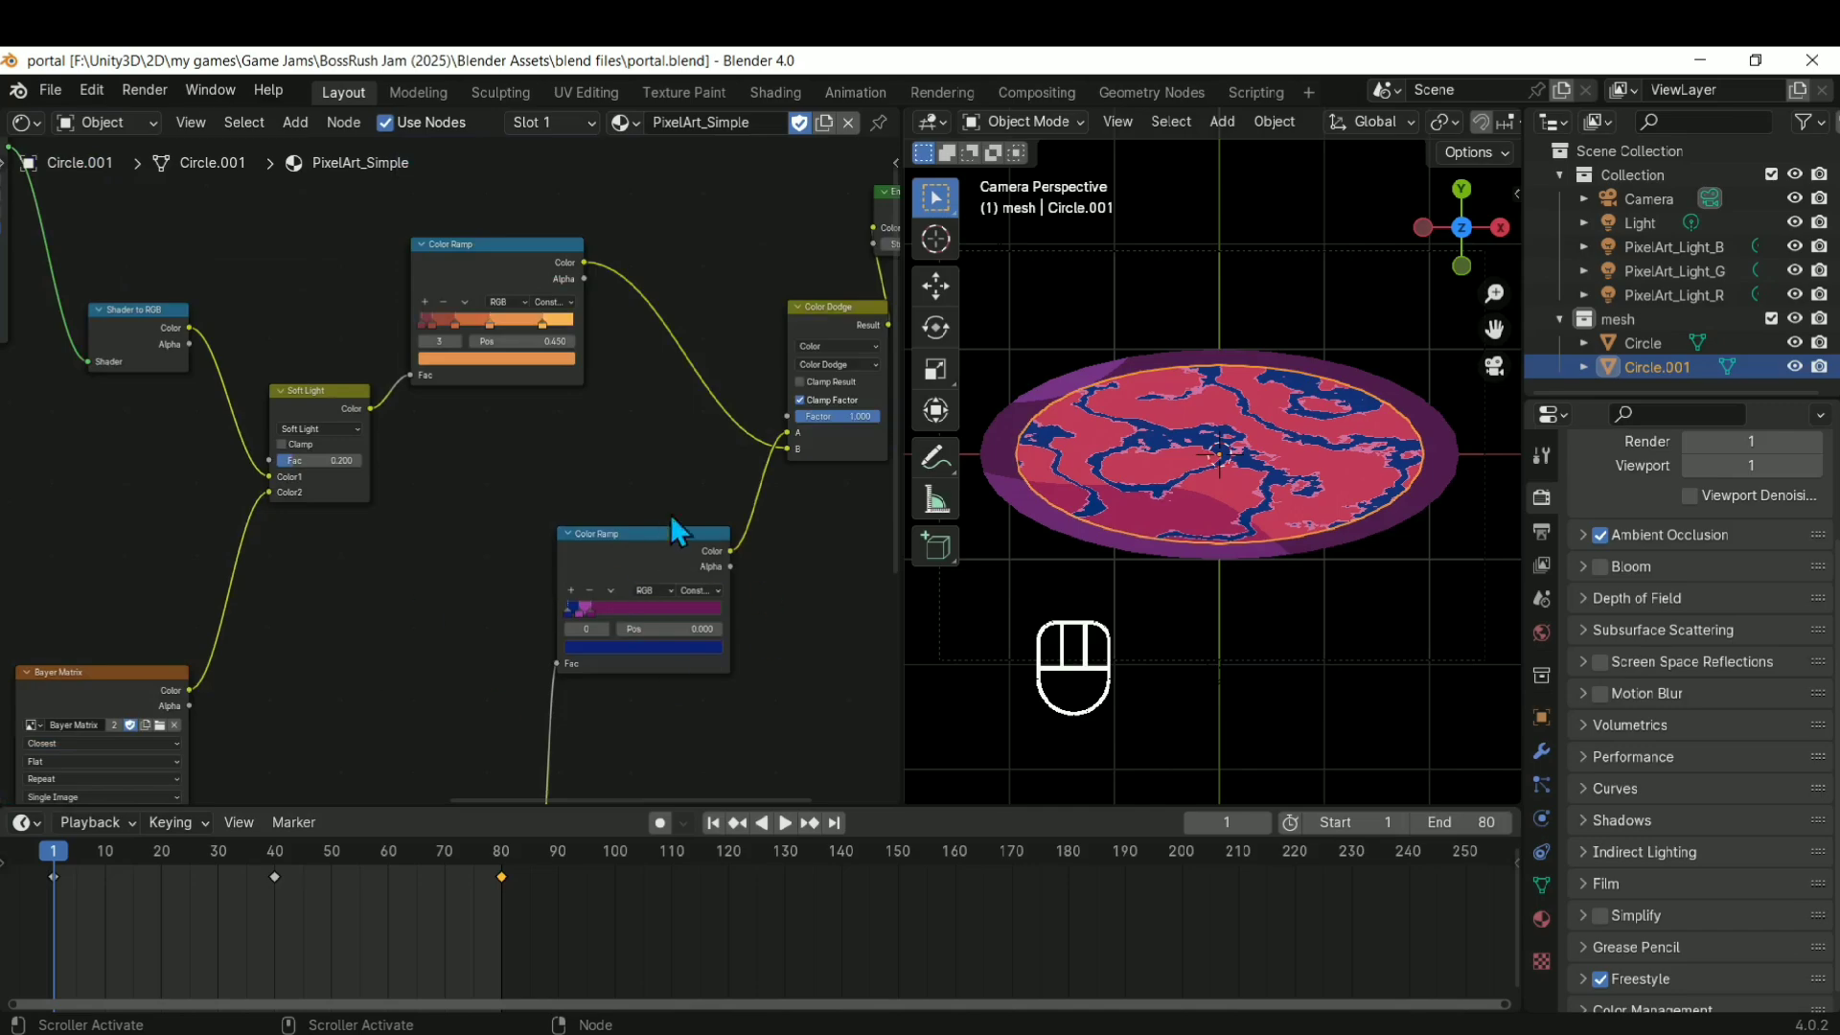
pyautogui.moveTo(629, 419); pyautogui.dragTo(485, 530, button='middle')
pyautogui.scroll(1, 485, 530)
pyautogui.scroll(1, 838, 584)
pyautogui.moveTo(767, 596); pyautogui.dragTo(607, 522, button='middle')
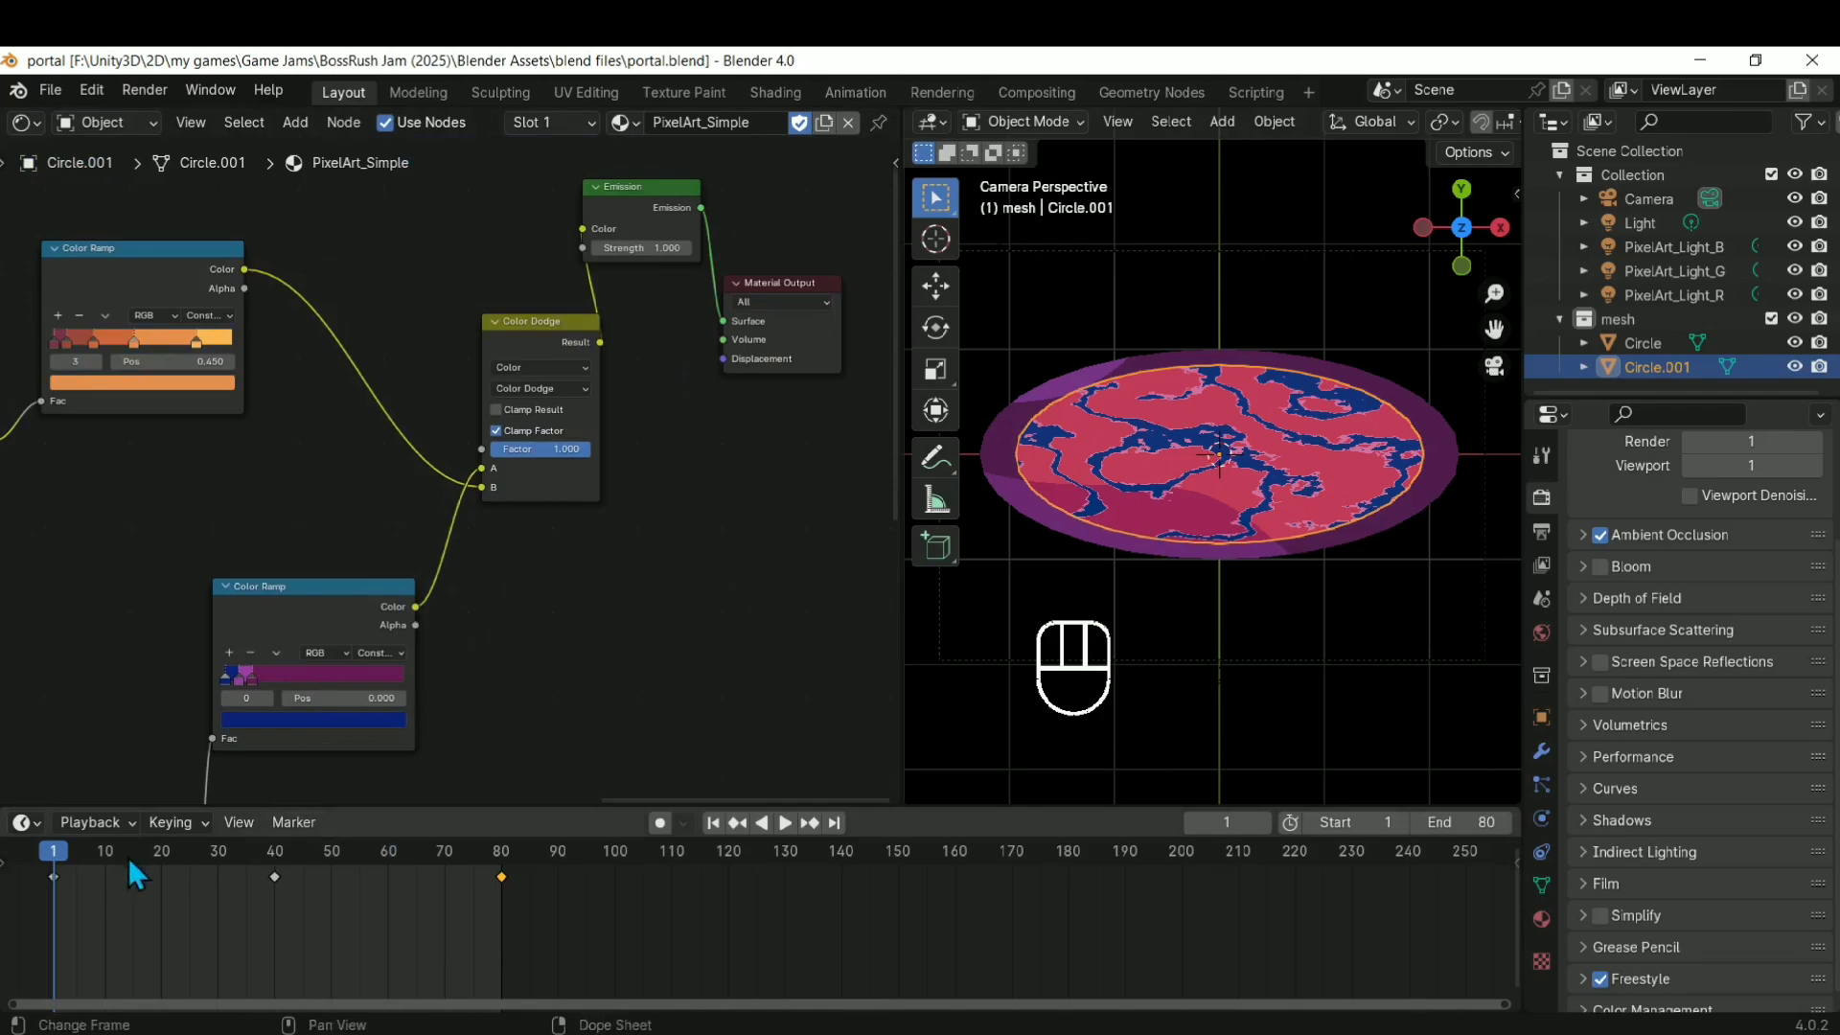
# Play back the portal animation, stop it and scrub the timeline to frame 4
pyautogui.press('space')
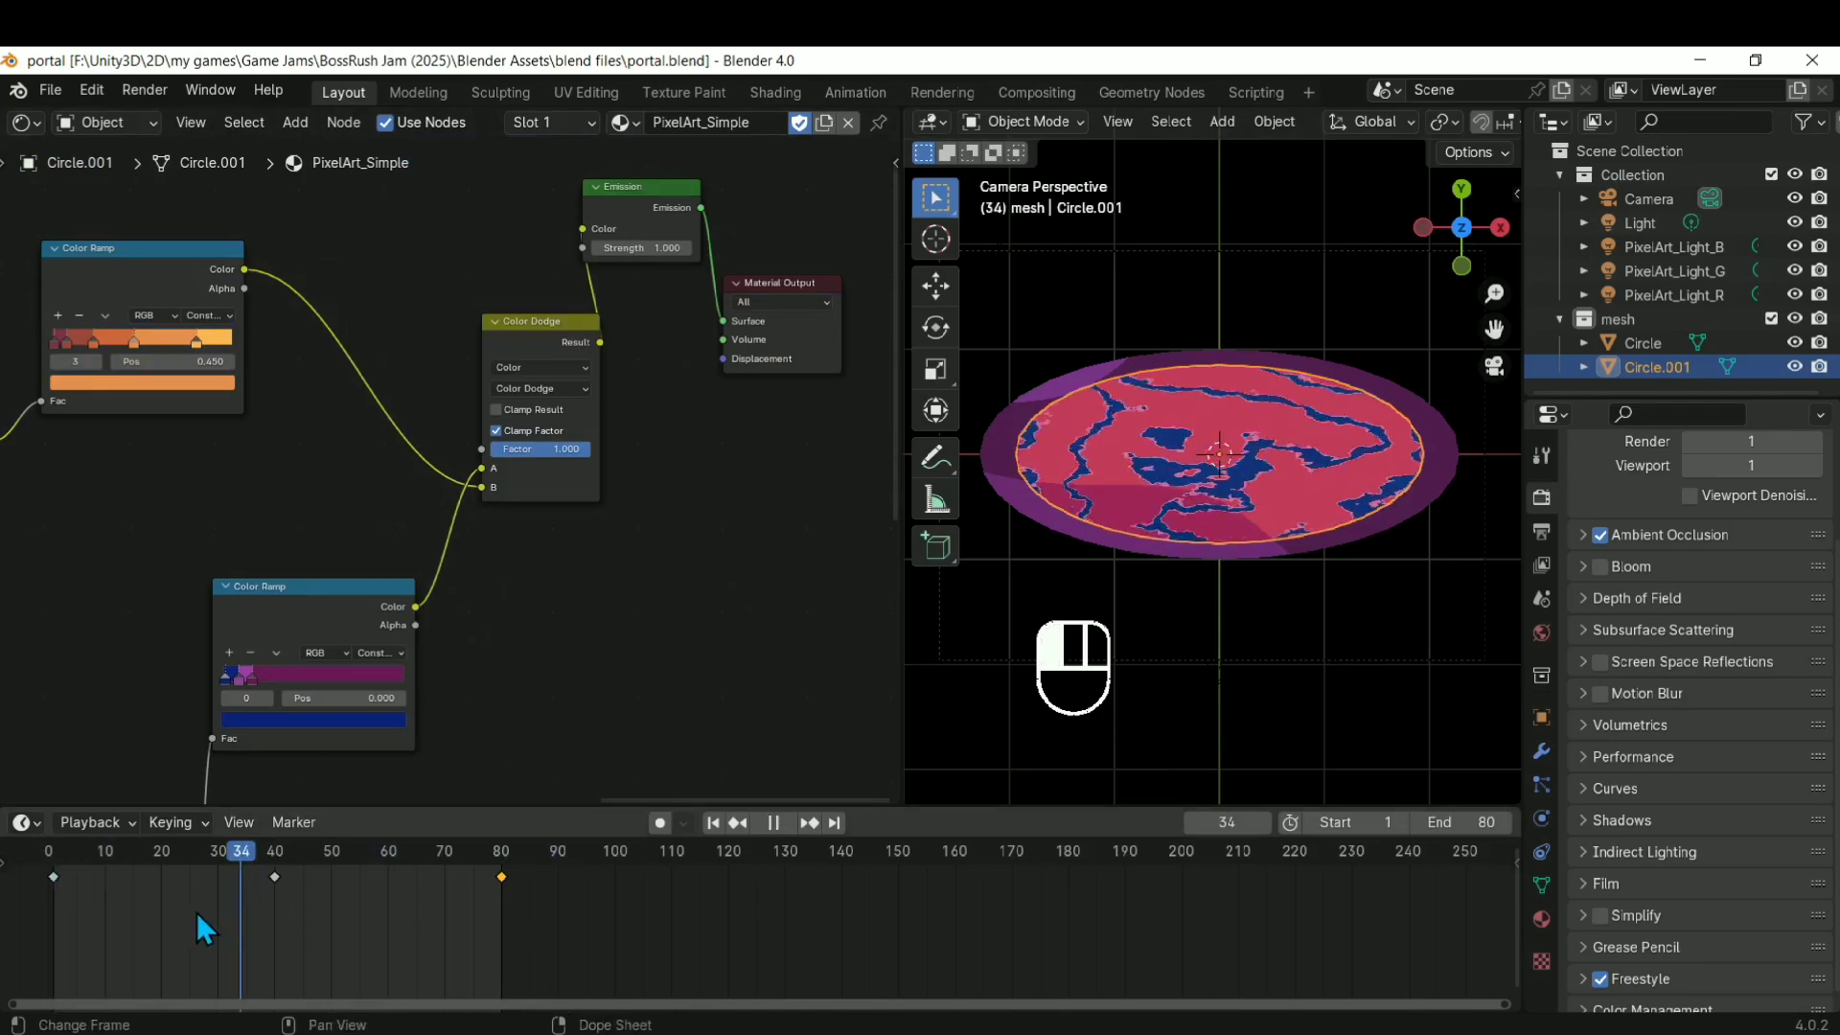
pyautogui.press('space')
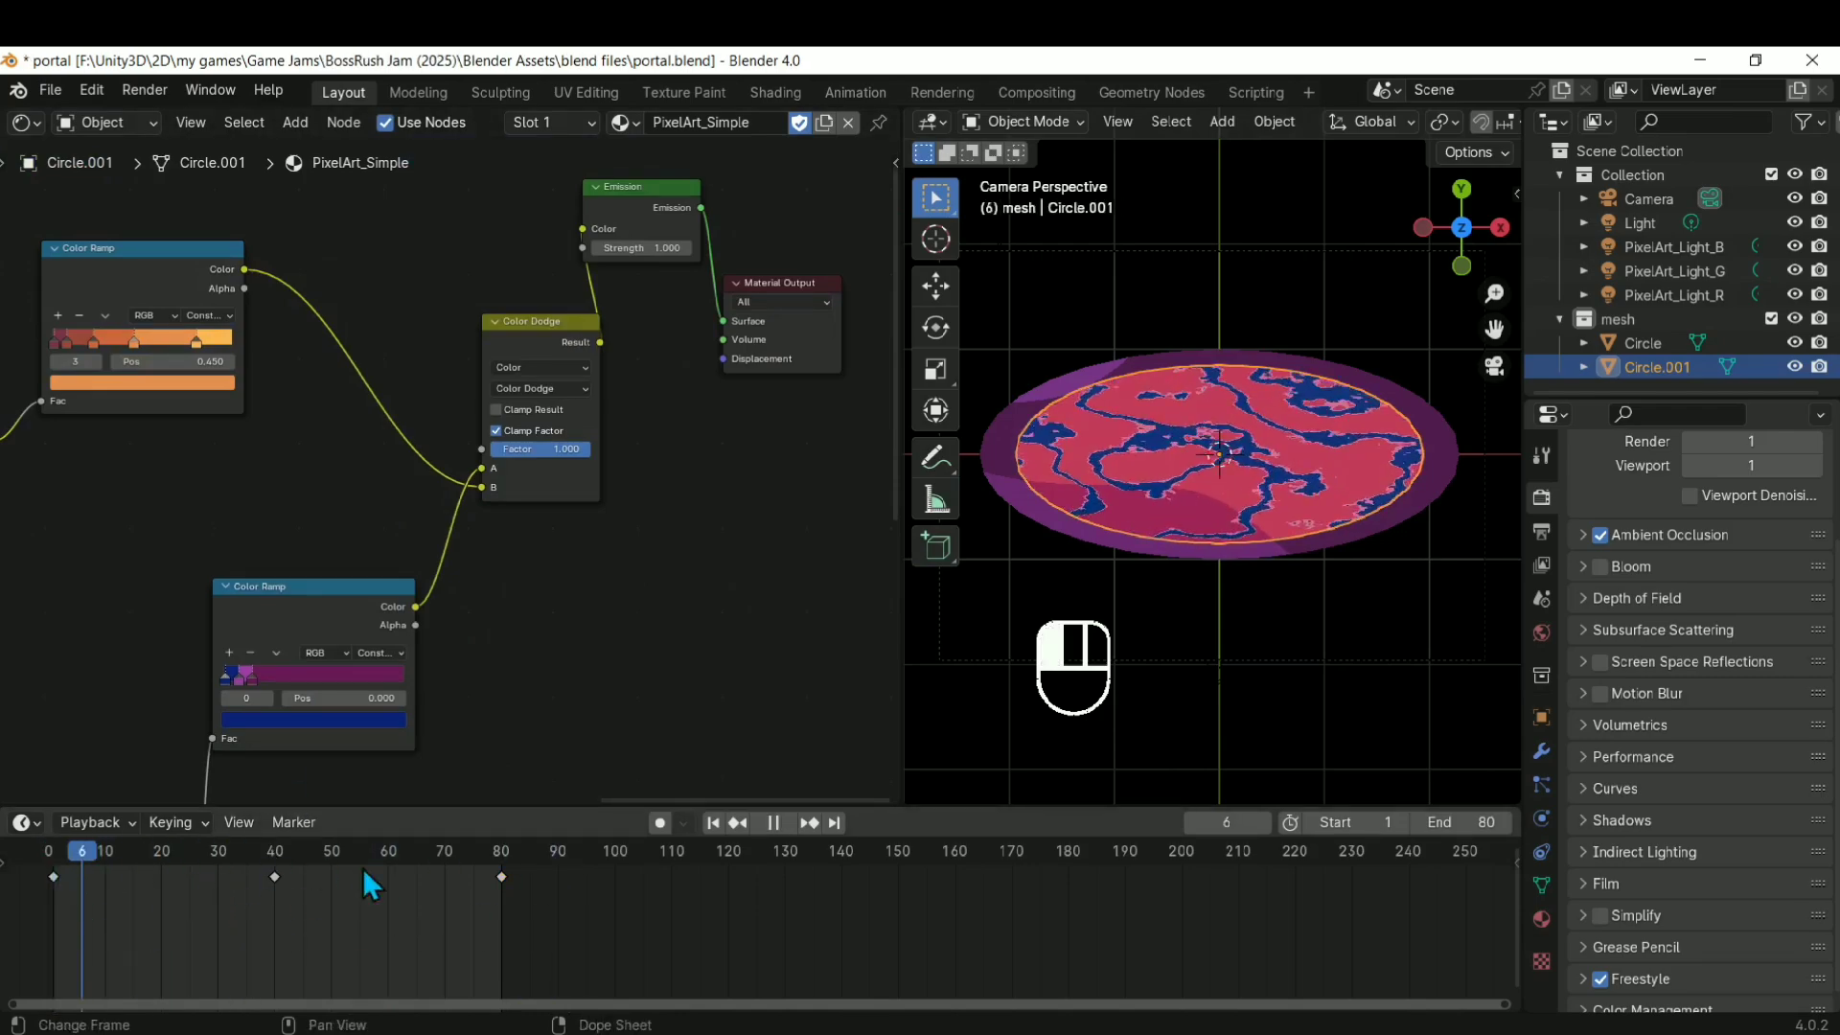
pyautogui.moveTo(288, 871); pyautogui.dragTo(72, 898)
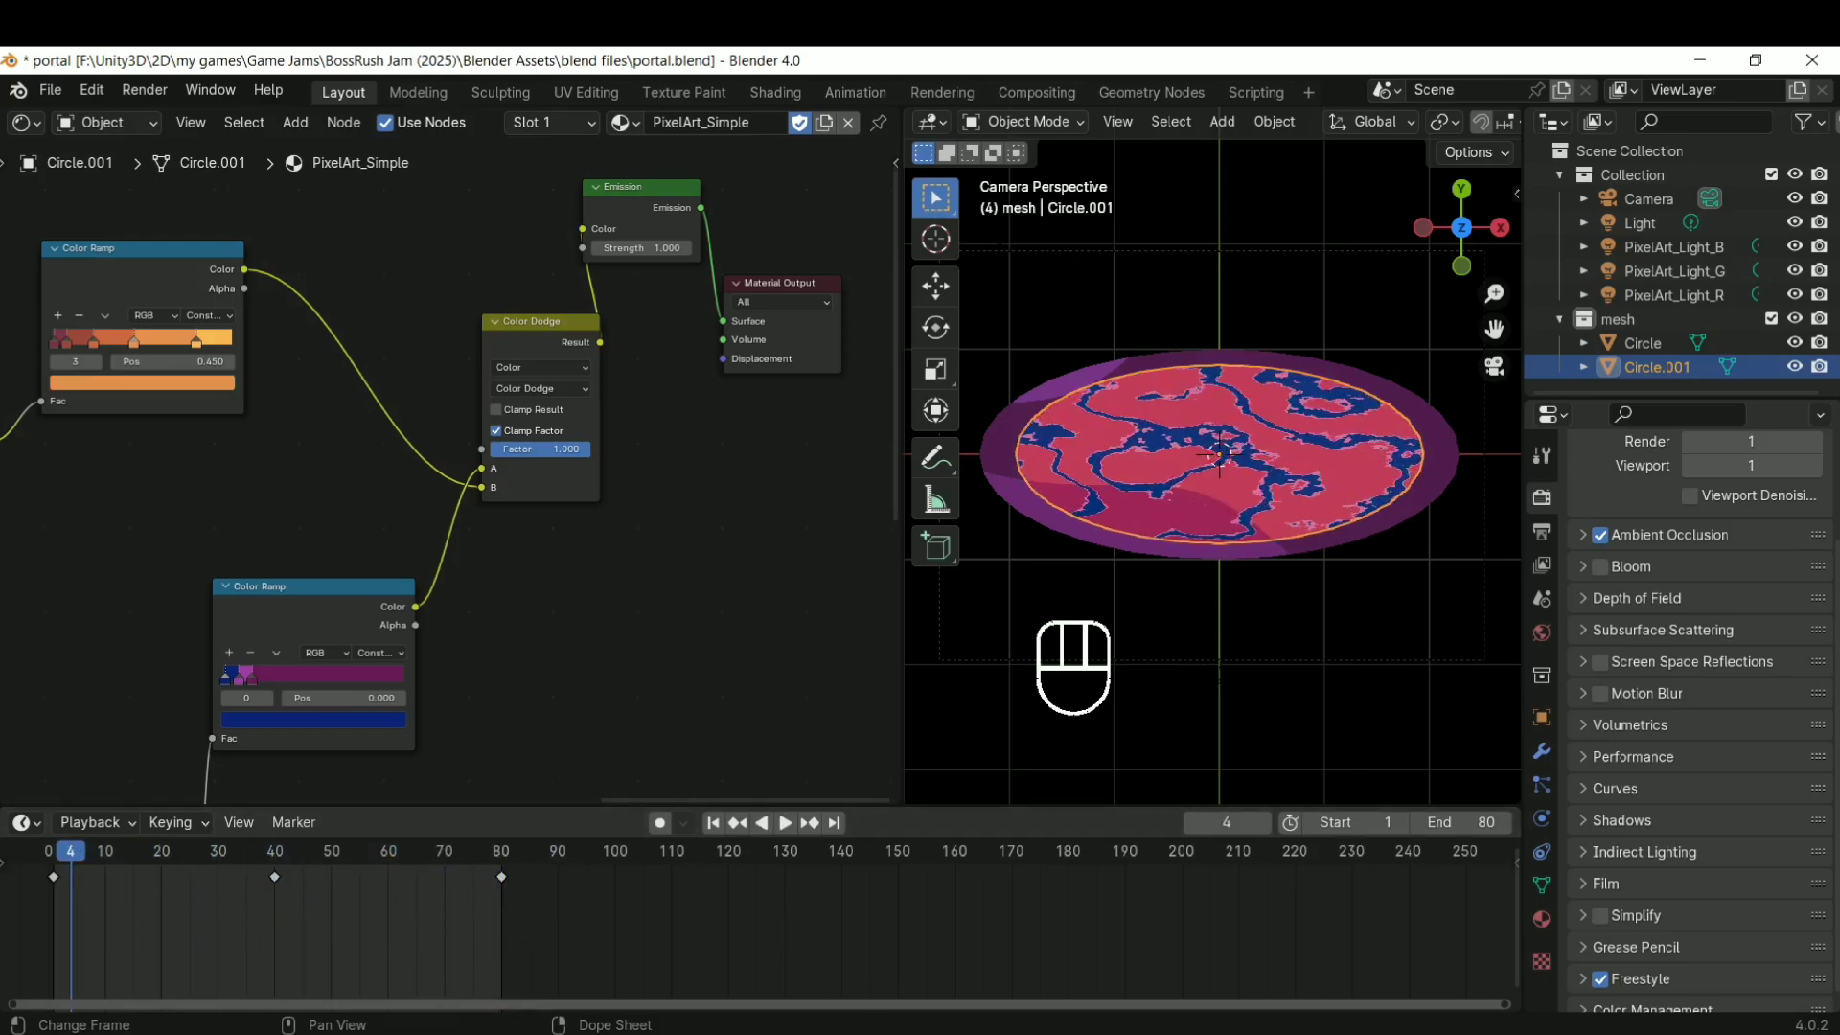